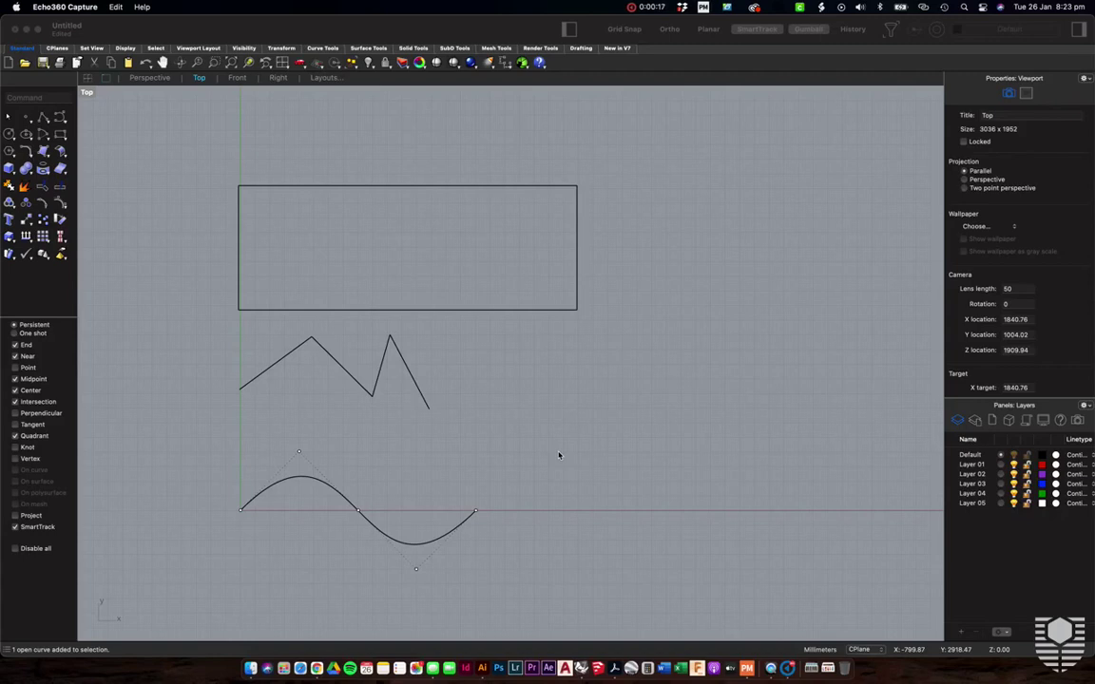
# Examine the control points of the zigzag polyline, the rectangle and the wave curve in the Top view
pyautogui.click(559, 455)
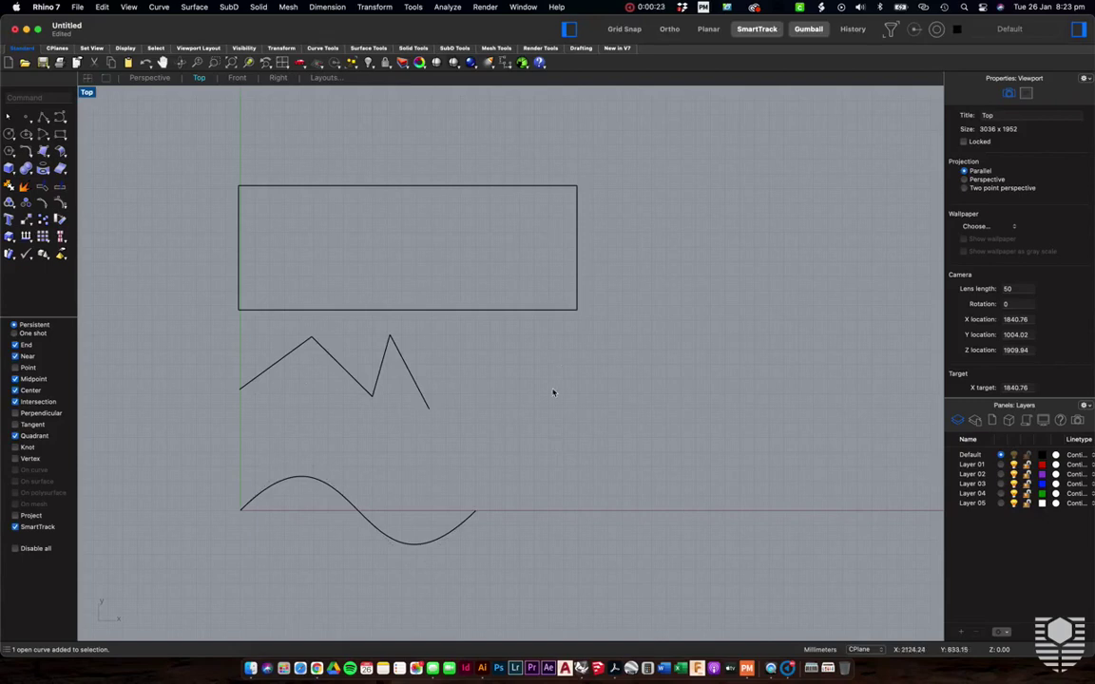
pyautogui.click(411, 374)
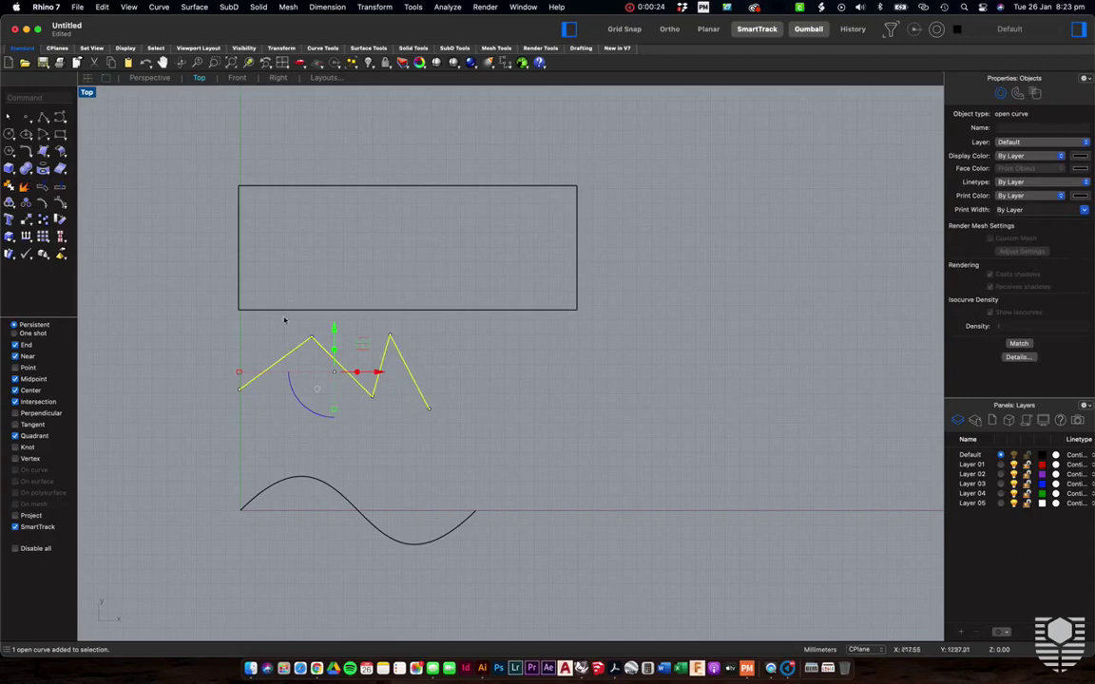
pyautogui.click(468, 308)
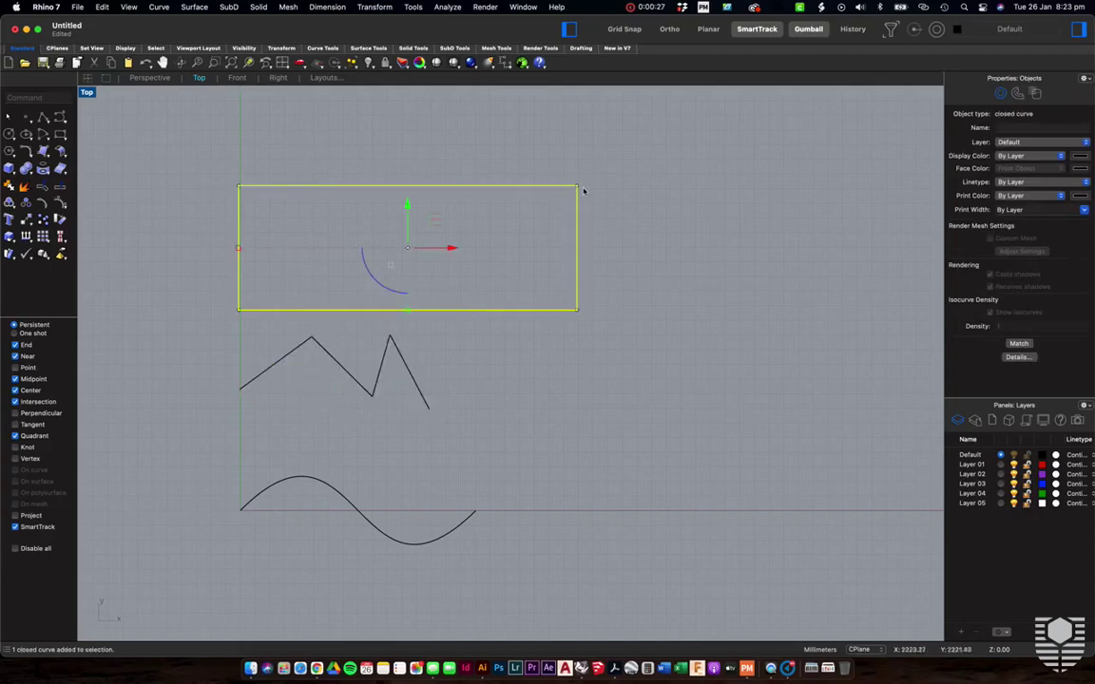
pyautogui.click(485, 439)
pyautogui.scroll(5, 345, 568)
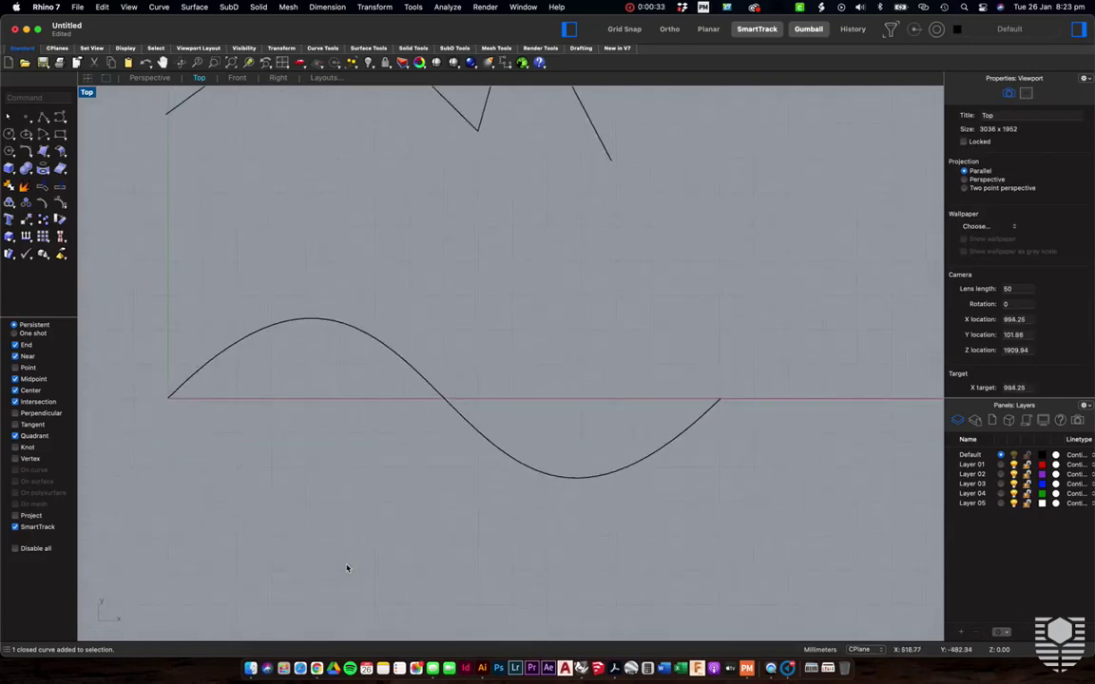
pyautogui.click(449, 409)
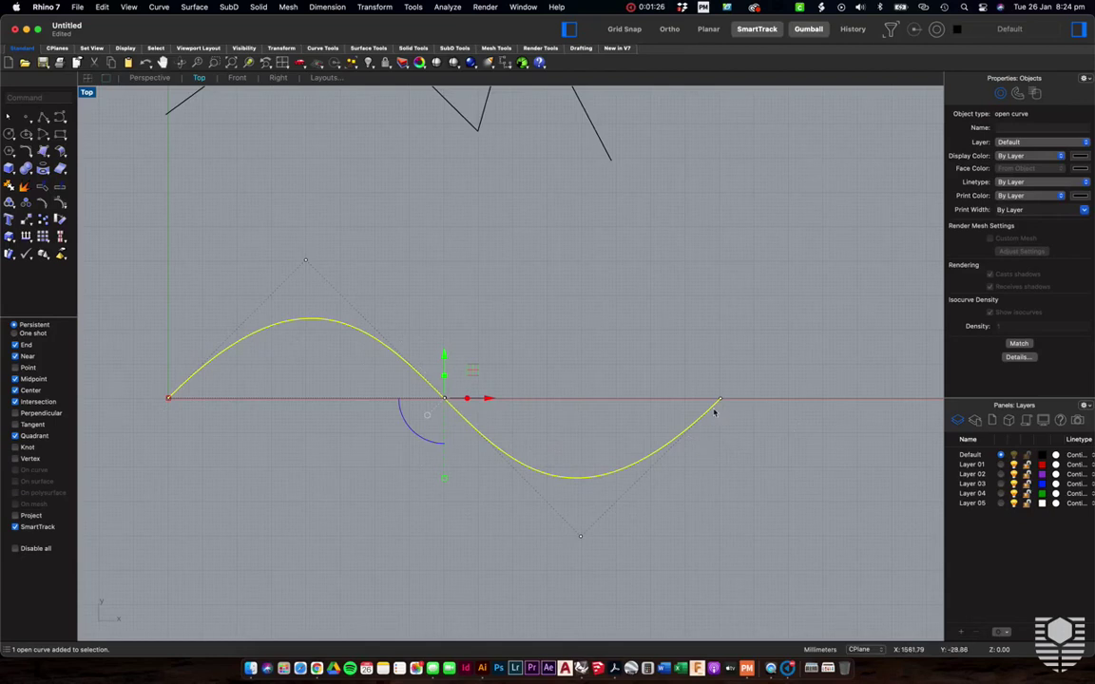
pyautogui.click(562, 398)
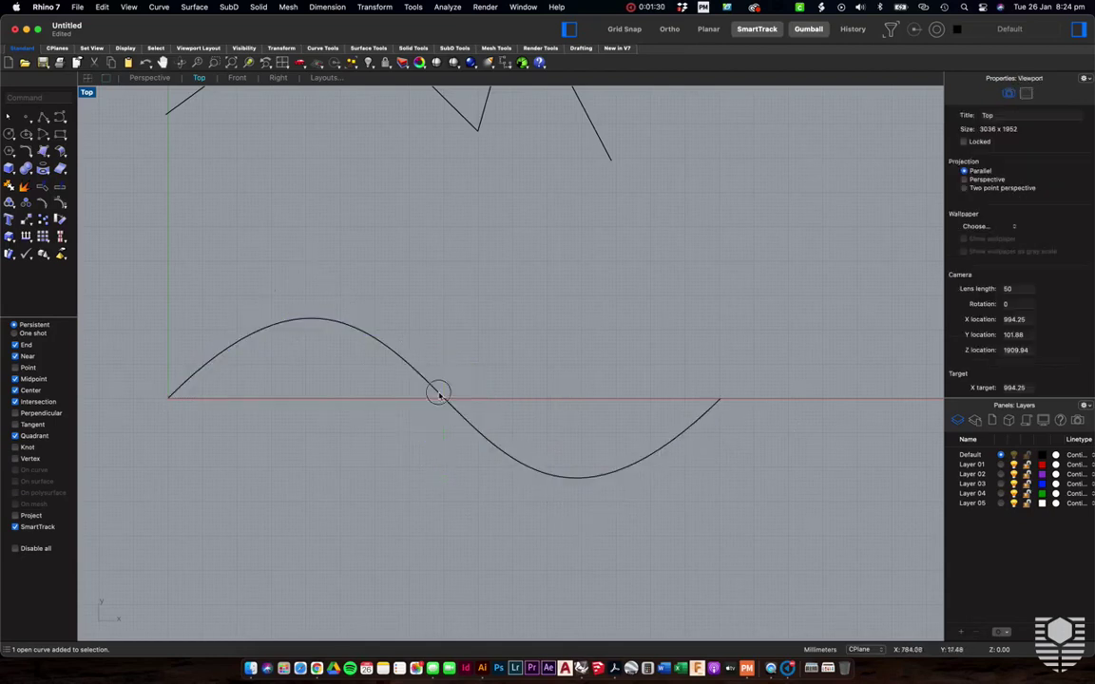
pyautogui.click(396, 359)
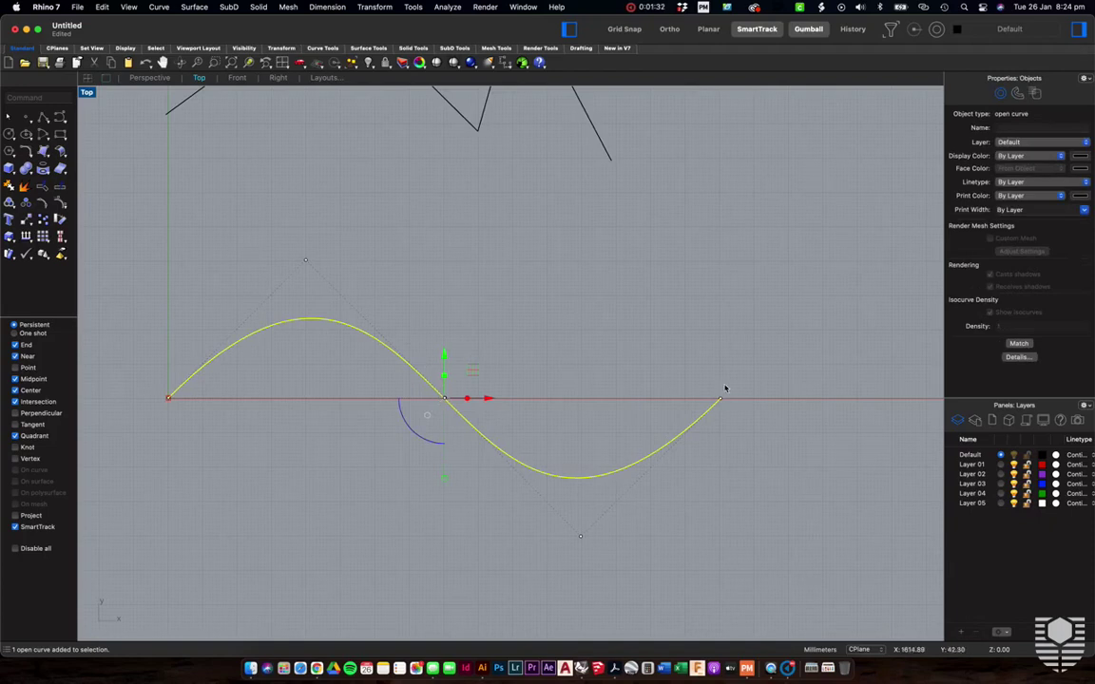
pyautogui.scroll(-3, 350, 425)
pyautogui.scroll(-4, 350, 426)
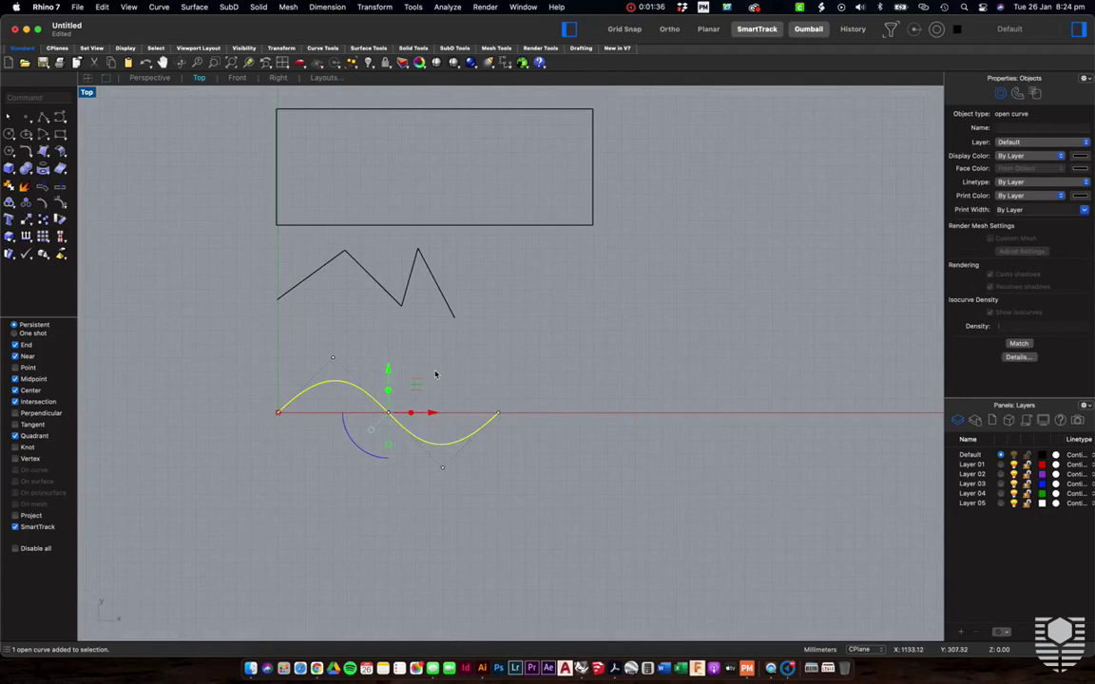
pyautogui.click(437, 373)
# Reshape the wave curve by raising its crest control point and moving its trough control point down and back towards the curve's start
pyautogui.scroll(3, 351, 403)
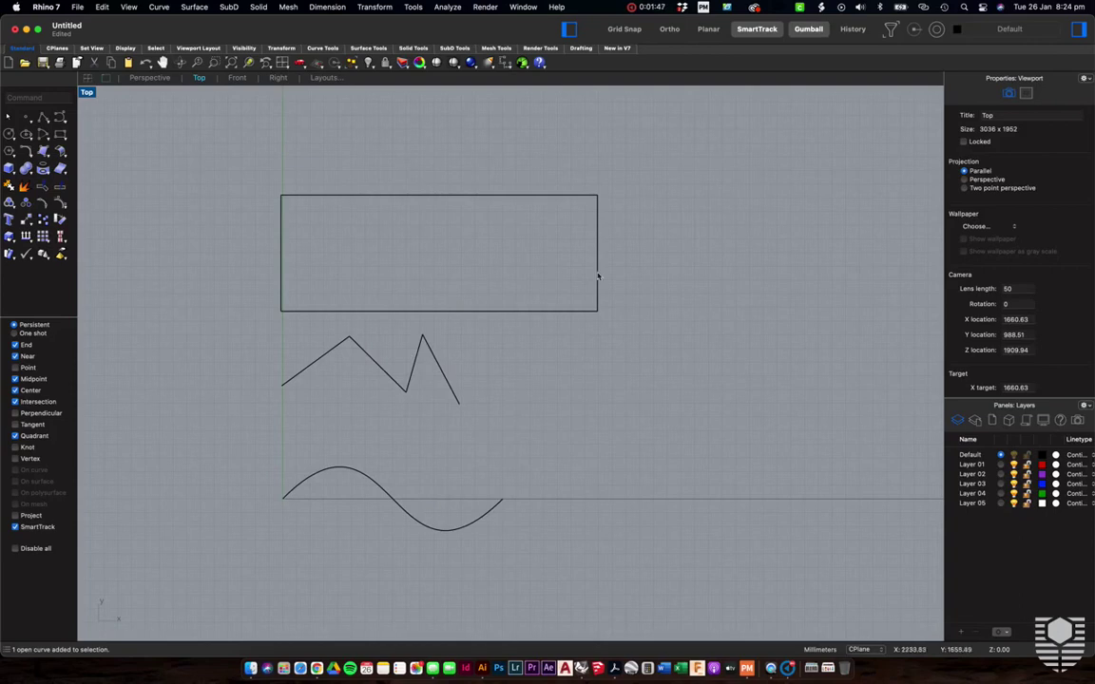
pyautogui.scroll(1, 449, 294)
pyautogui.scroll(2, 449, 294)
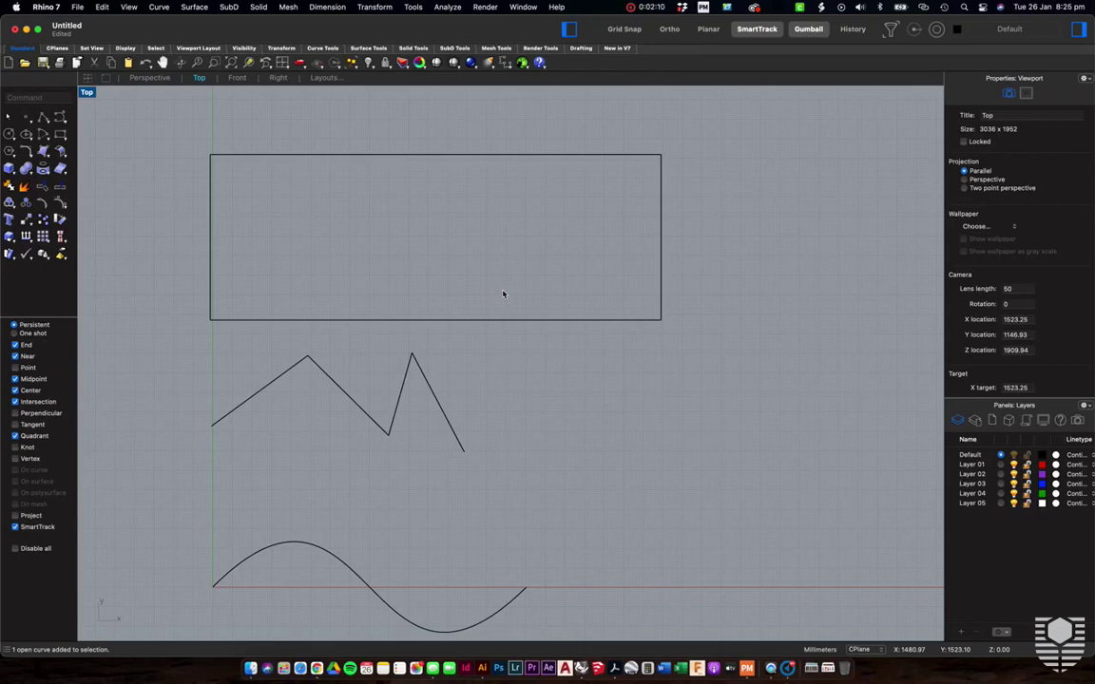
pyautogui.scroll(-3, 499, 384)
pyautogui.scroll(5, 460, 470)
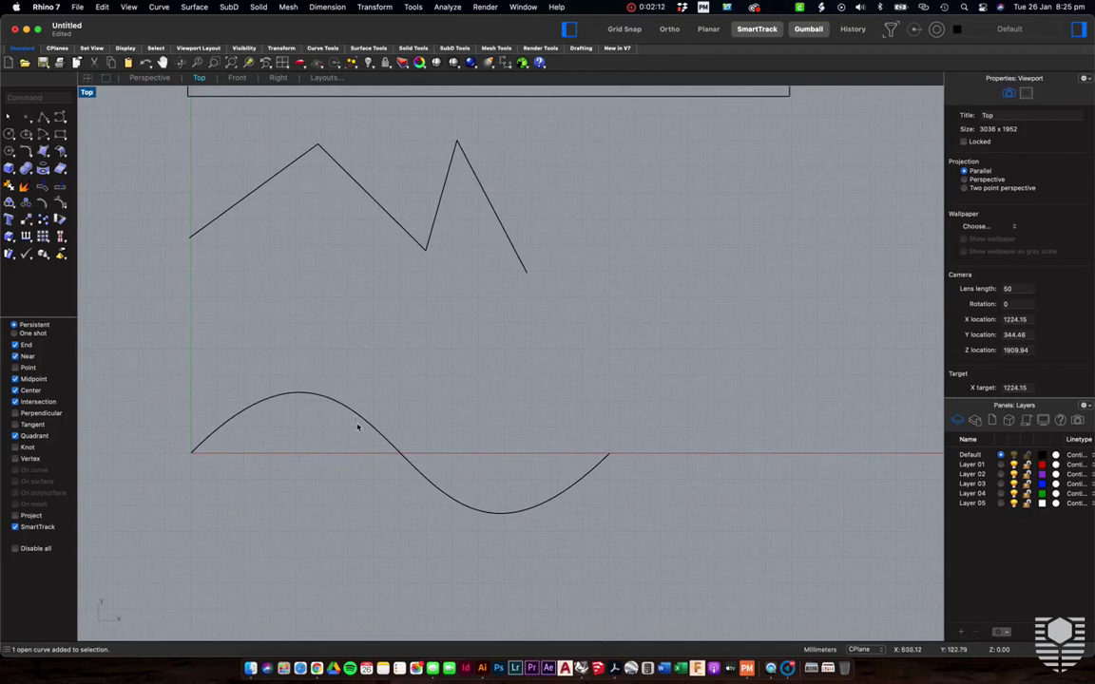
pyautogui.click(378, 436)
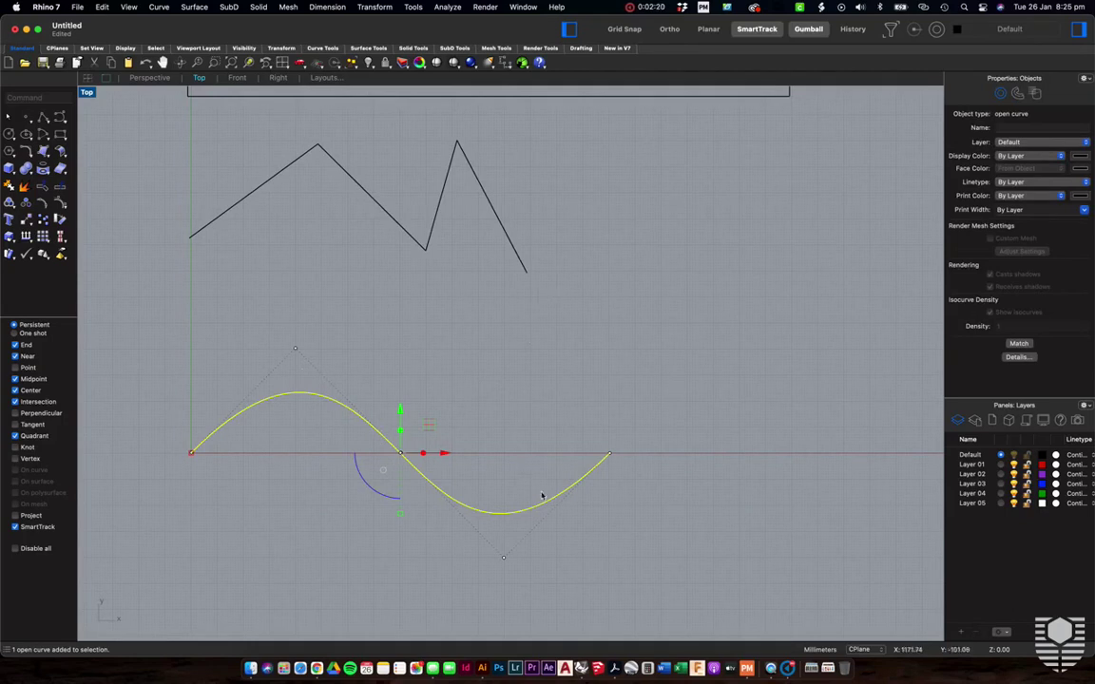
pyautogui.click(296, 349)
pyautogui.moveTo(296, 350); pyautogui.dragTo(295, 302)
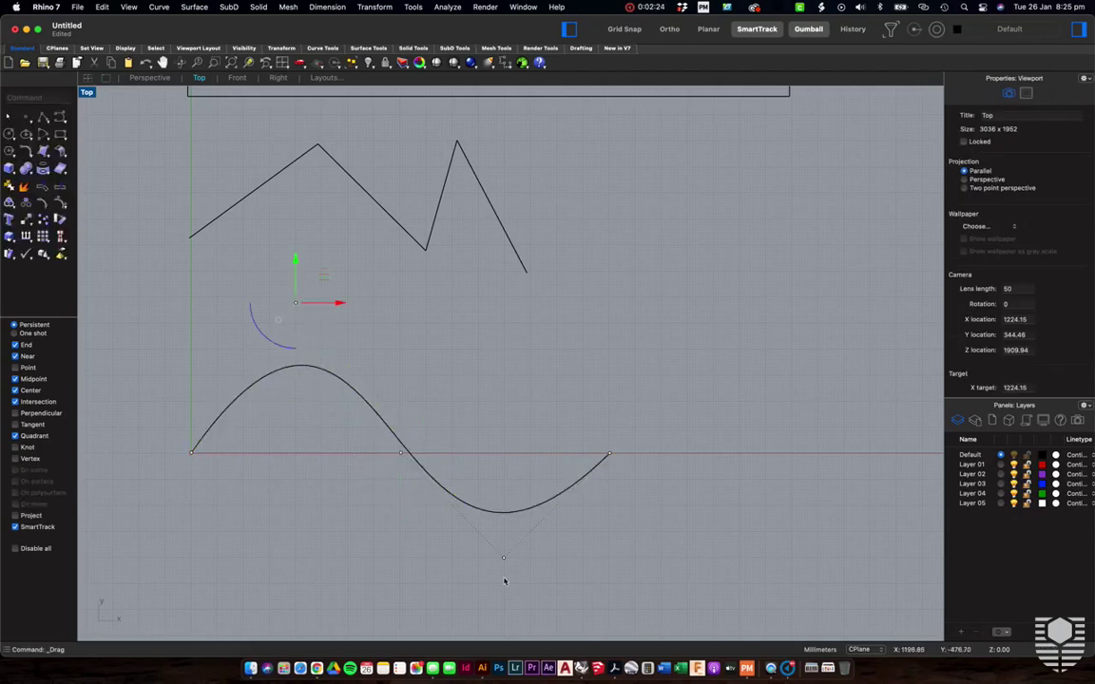
pyautogui.moveTo(503, 558); pyautogui.dragTo(316, 609)
# Move the wave curve's middle control point up and towards the crest, and its trough control point up onto the X axis
pyautogui.click(399, 454)
pyautogui.moveTo(399, 454); pyautogui.dragTo(400, 354)
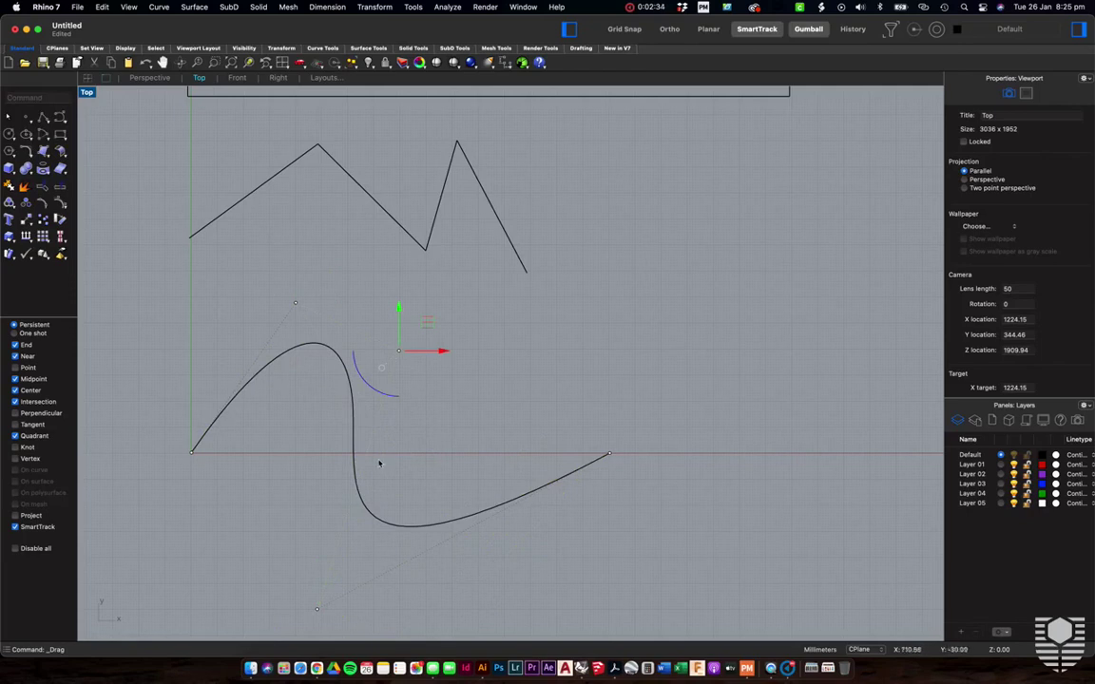
pyautogui.moveTo(380, 368); pyautogui.dragTo(333, 422)
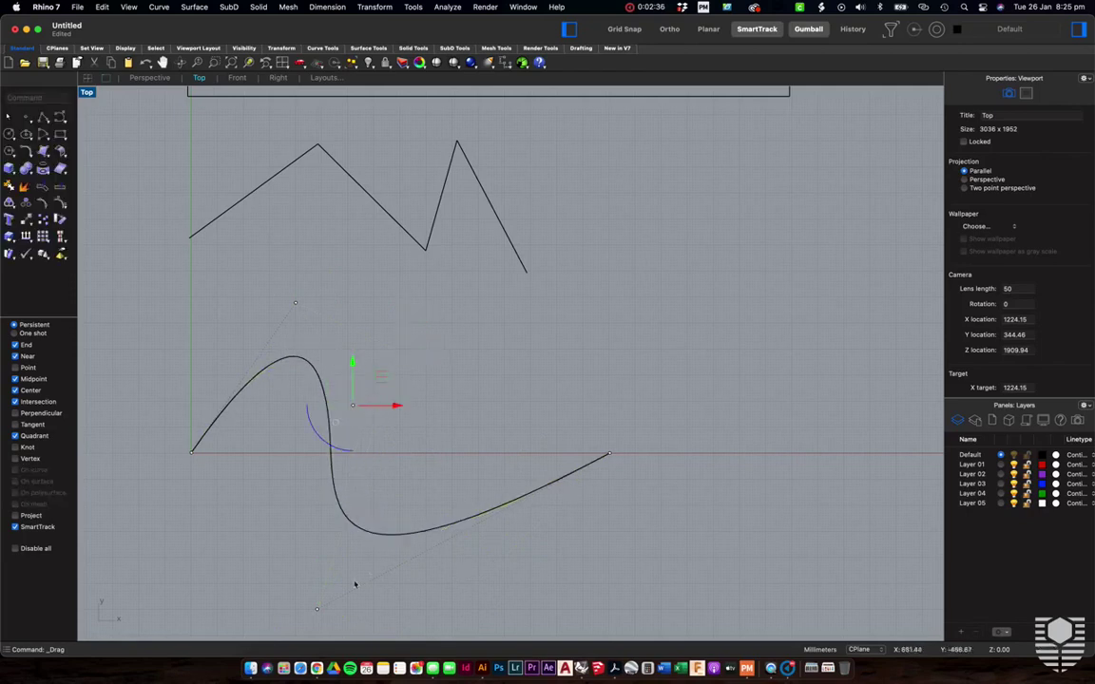
pyautogui.moveTo(316, 609); pyautogui.dragTo(452, 454)
pyautogui.click(540, 381)
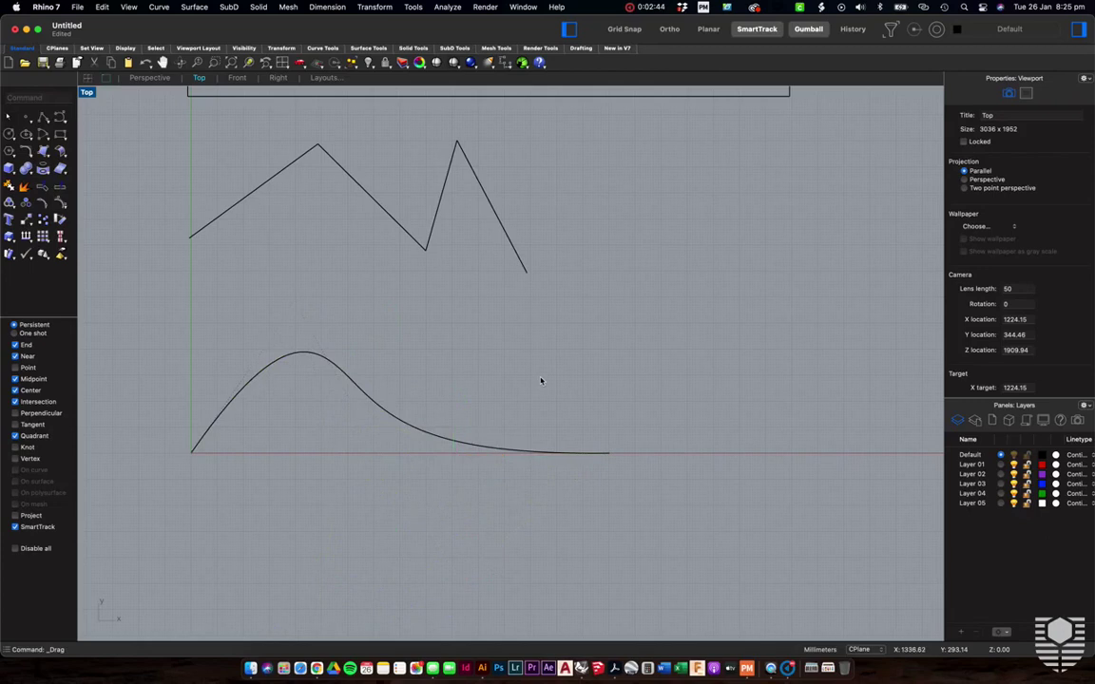
pyautogui.click(456, 452)
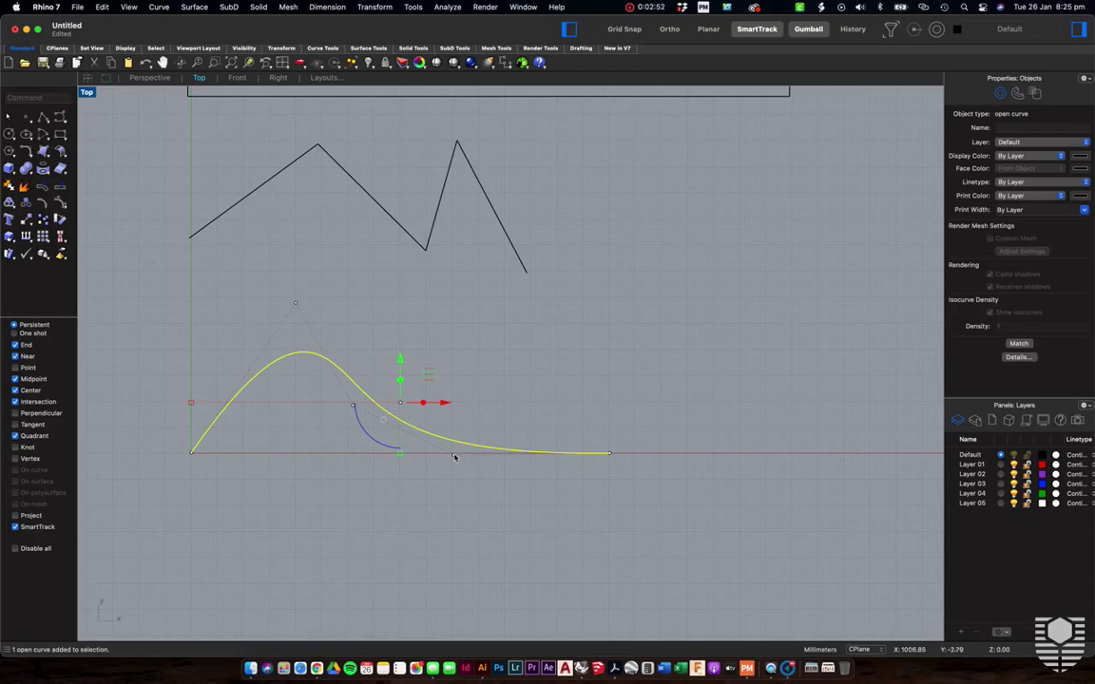
pyautogui.scroll(-3, 335, 423)
pyautogui.scroll(-3, 468, 278)
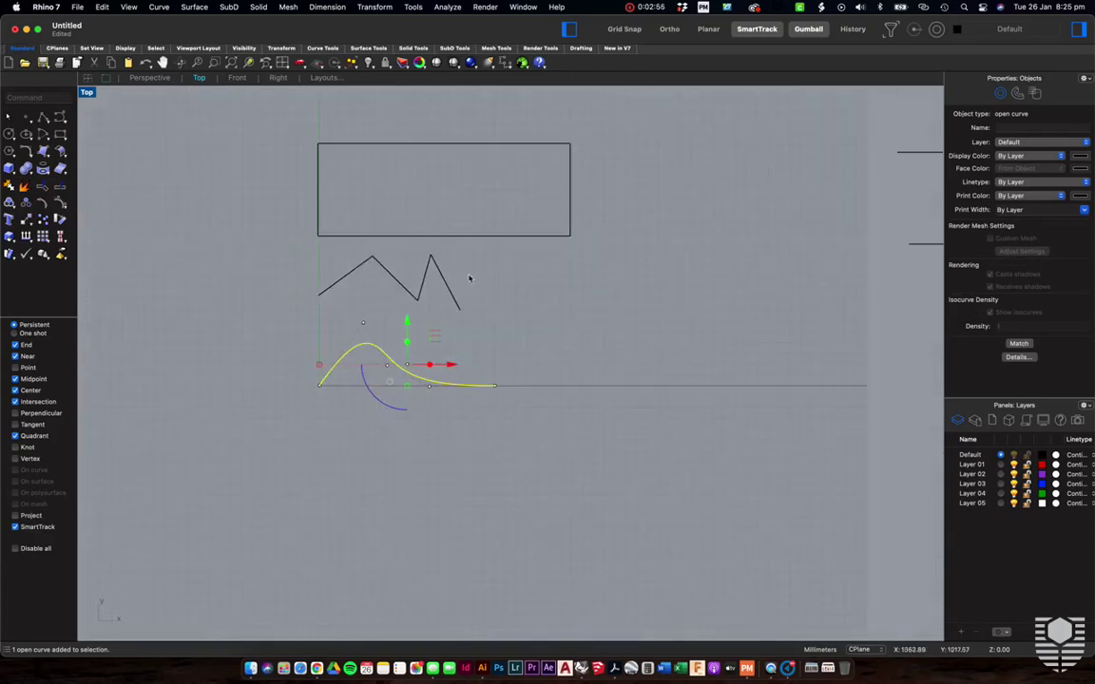
pyautogui.click(615, 320)
# Examine the three connected 3D curves beyond the grid from several angles in the Perspective view
pyautogui.hscroll(10, 616, 320)
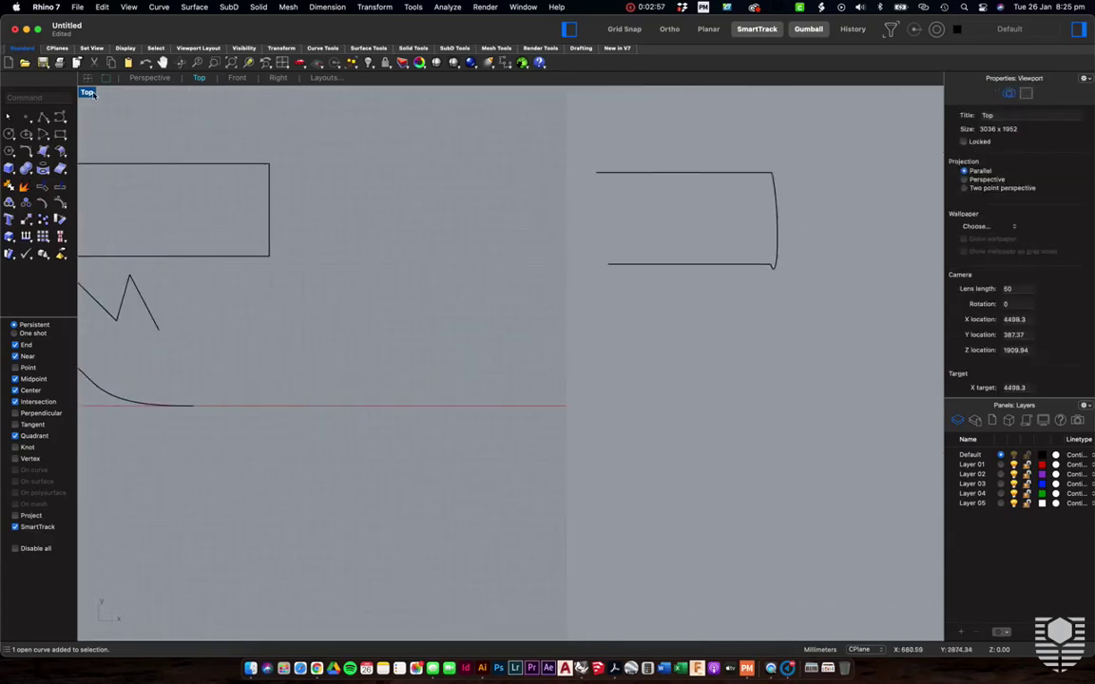
pyautogui.doubleClick(91, 94)
pyautogui.doubleClick(542, 97)
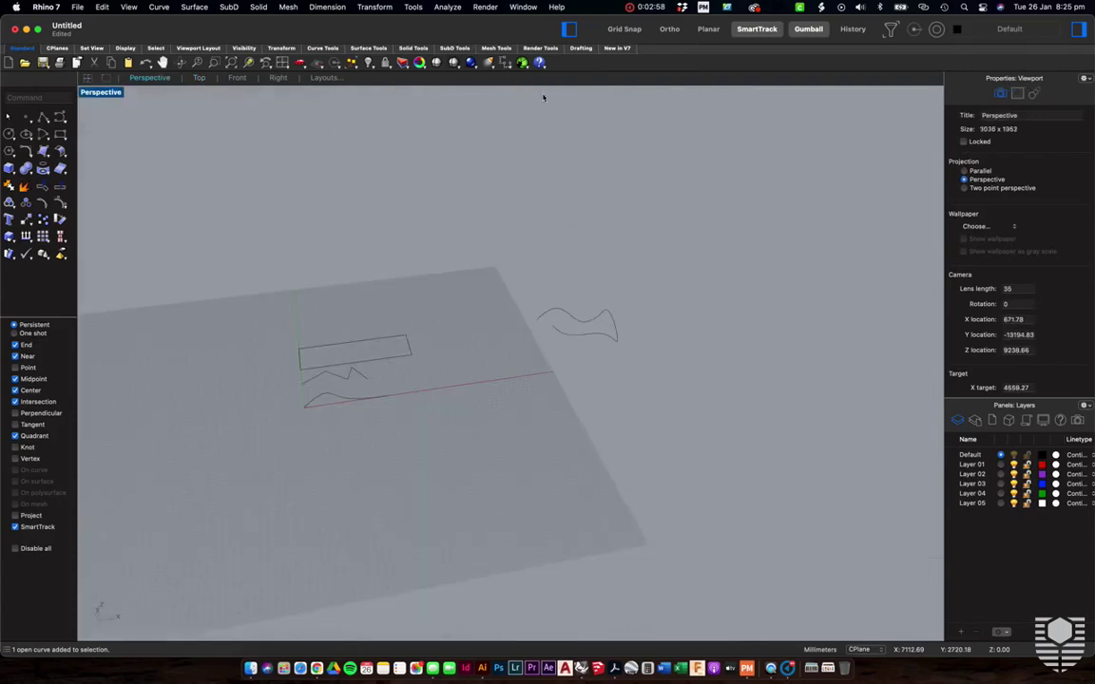
pyautogui.scroll(5, 586, 347)
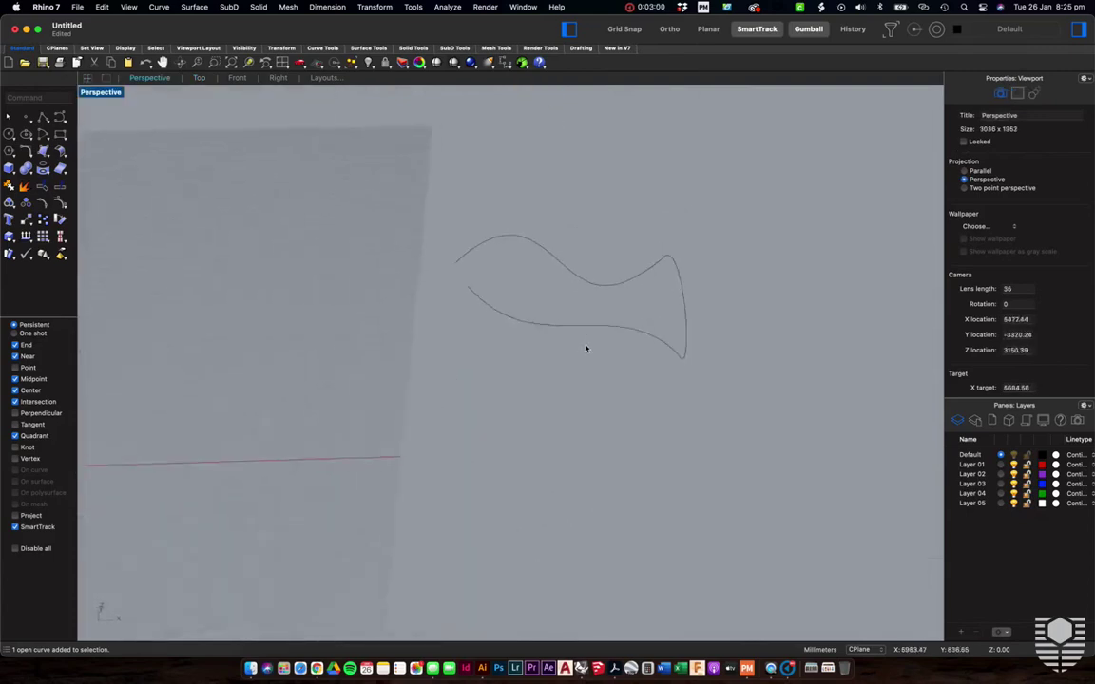
pyautogui.scroll(-10, 587, 348)
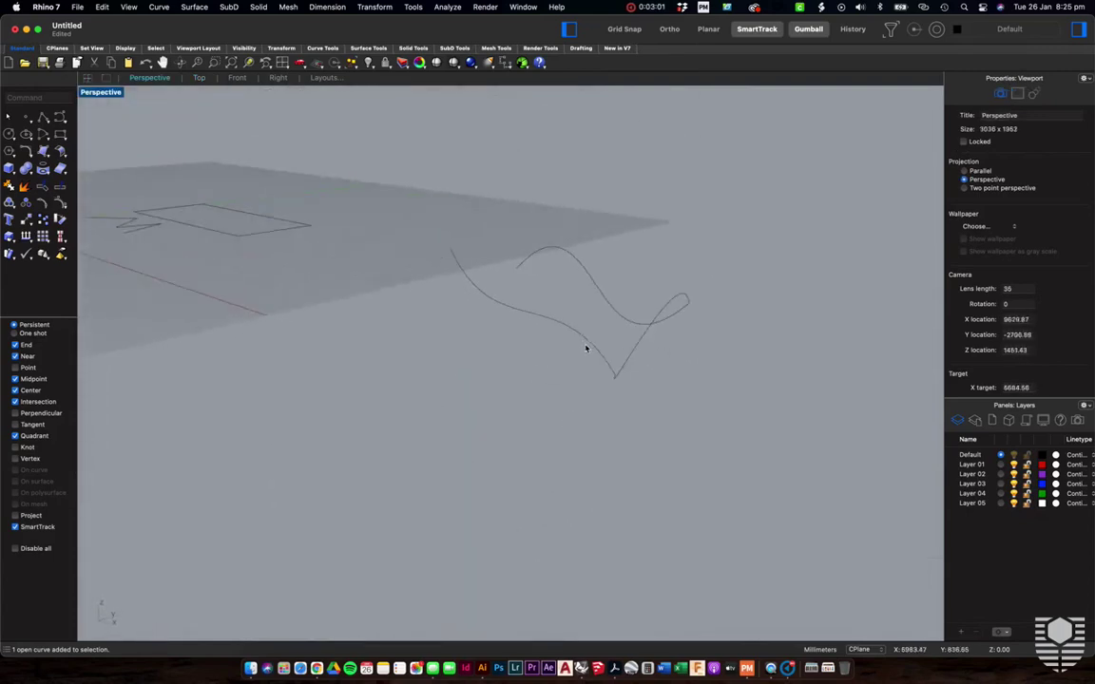
pyautogui.scroll(-5, 586, 348)
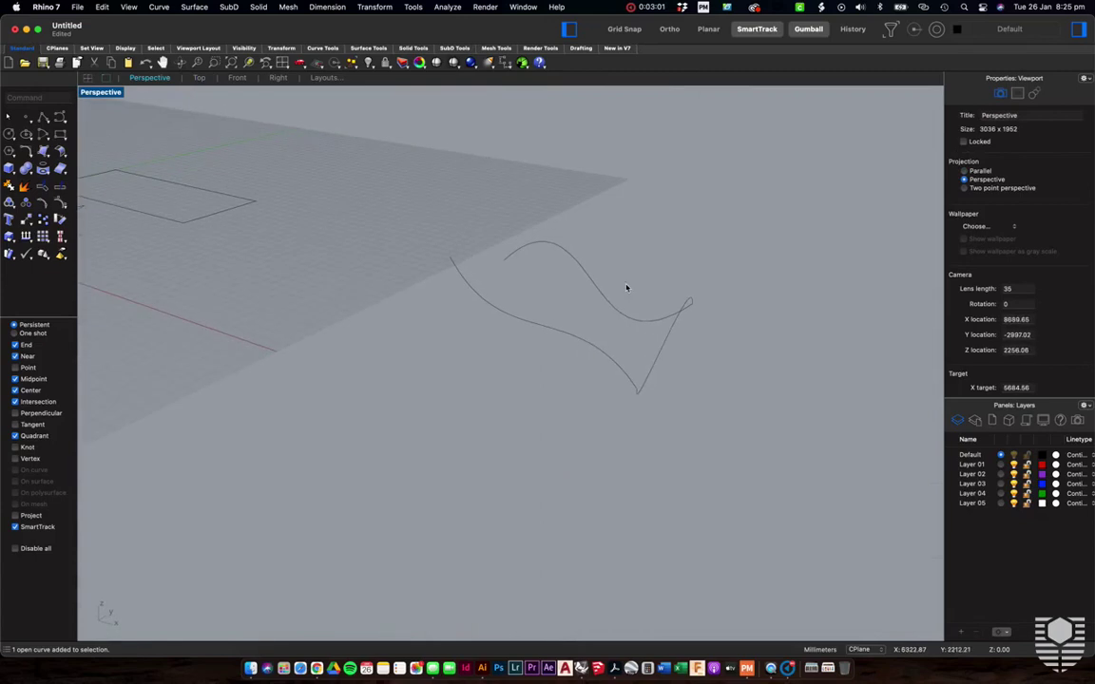
pyautogui.scroll(-10, 697, 283)
pyautogui.scroll(-10, 697, 283)
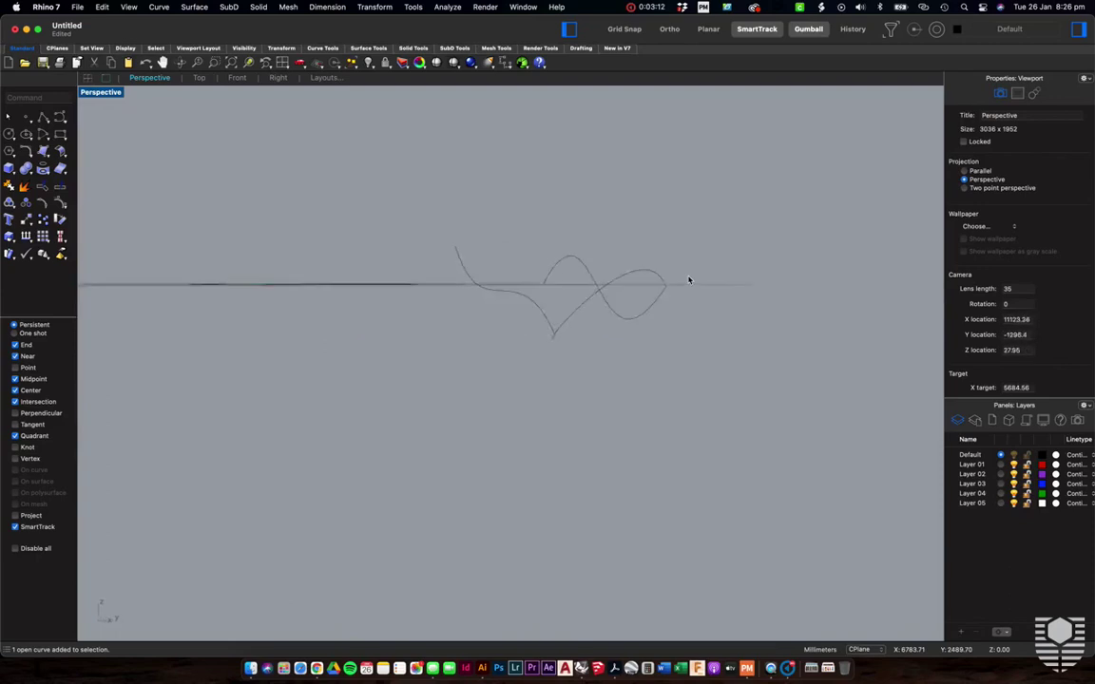
pyautogui.scroll(-8, 689, 280)
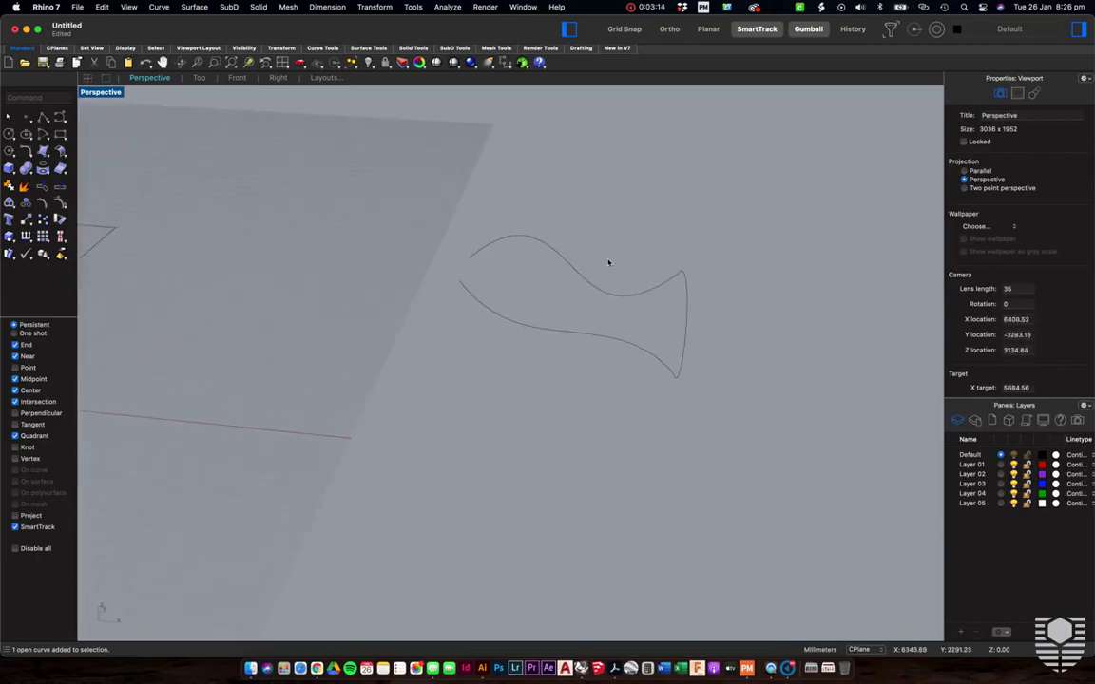
# Create a Sweep2 surface using the two long wavy curves as rails and the end curve as cross section, with default options
pyautogui.write('Sweep2')
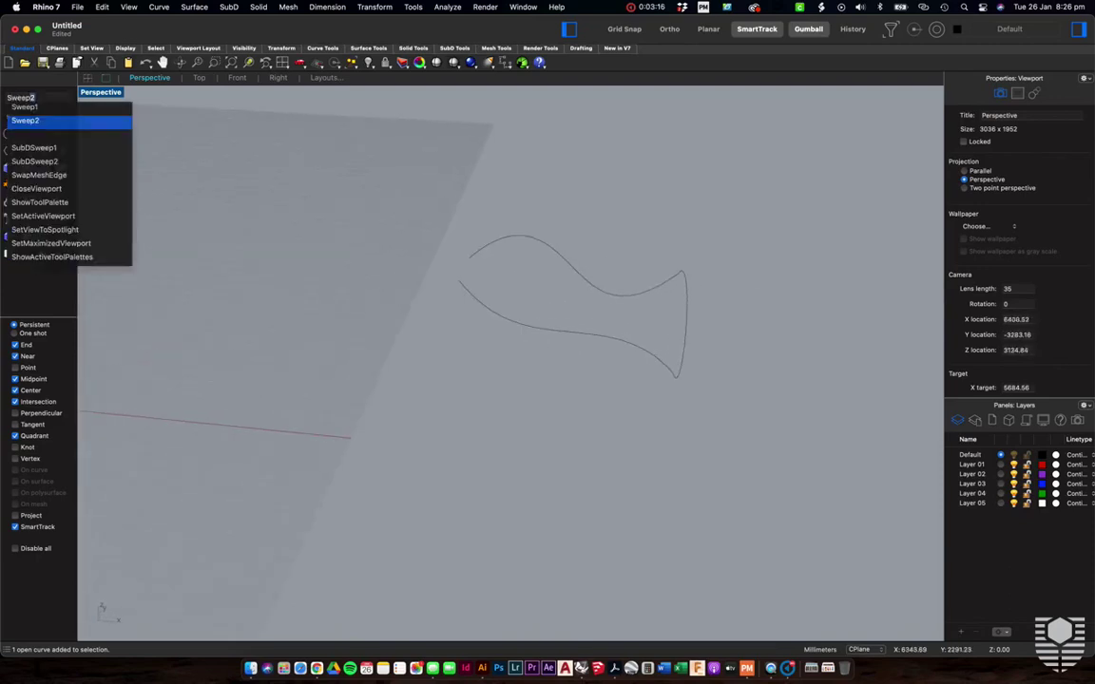
pyautogui.press('Return')
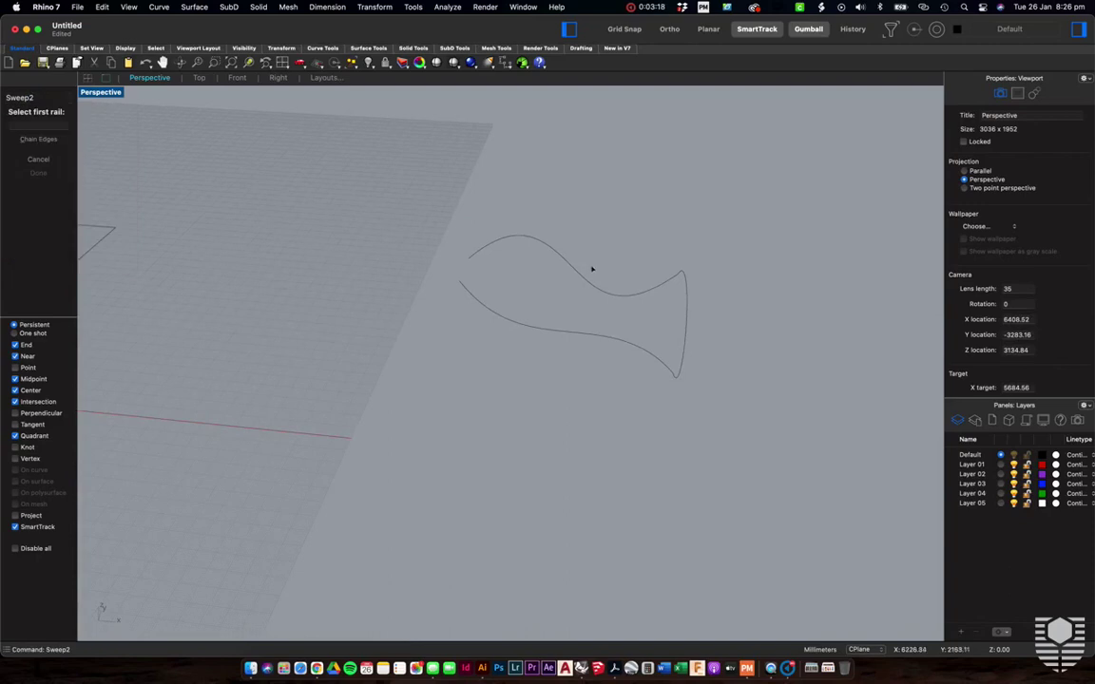
pyautogui.click(573, 269)
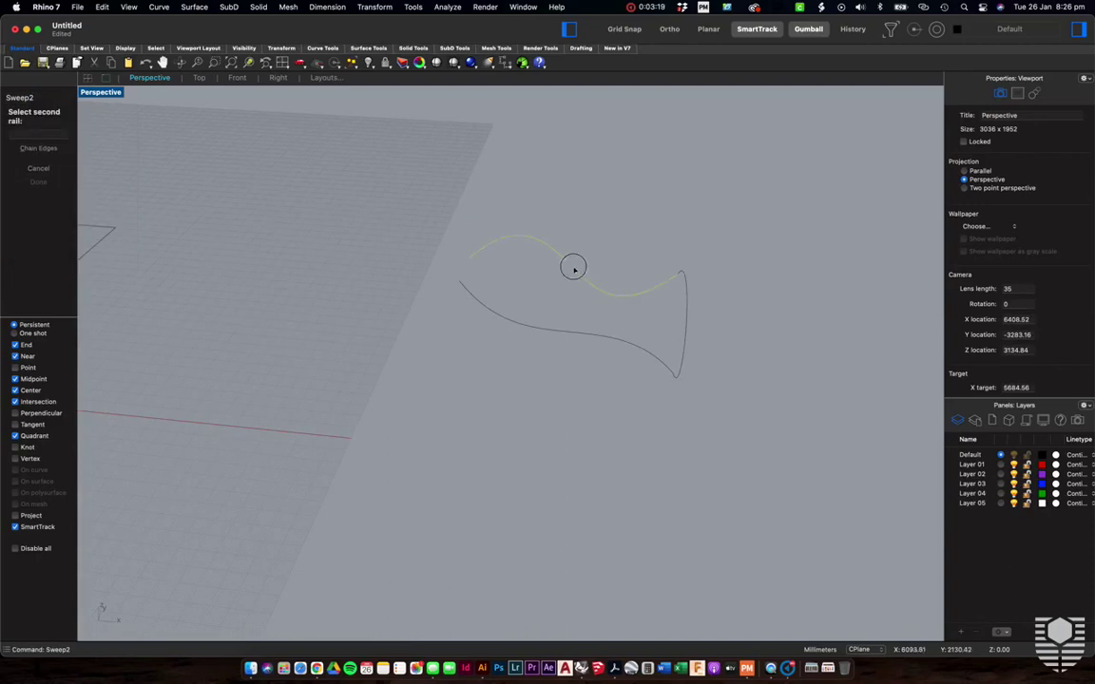
pyautogui.click(588, 335)
pyautogui.click(685, 321)
pyautogui.press('Return')
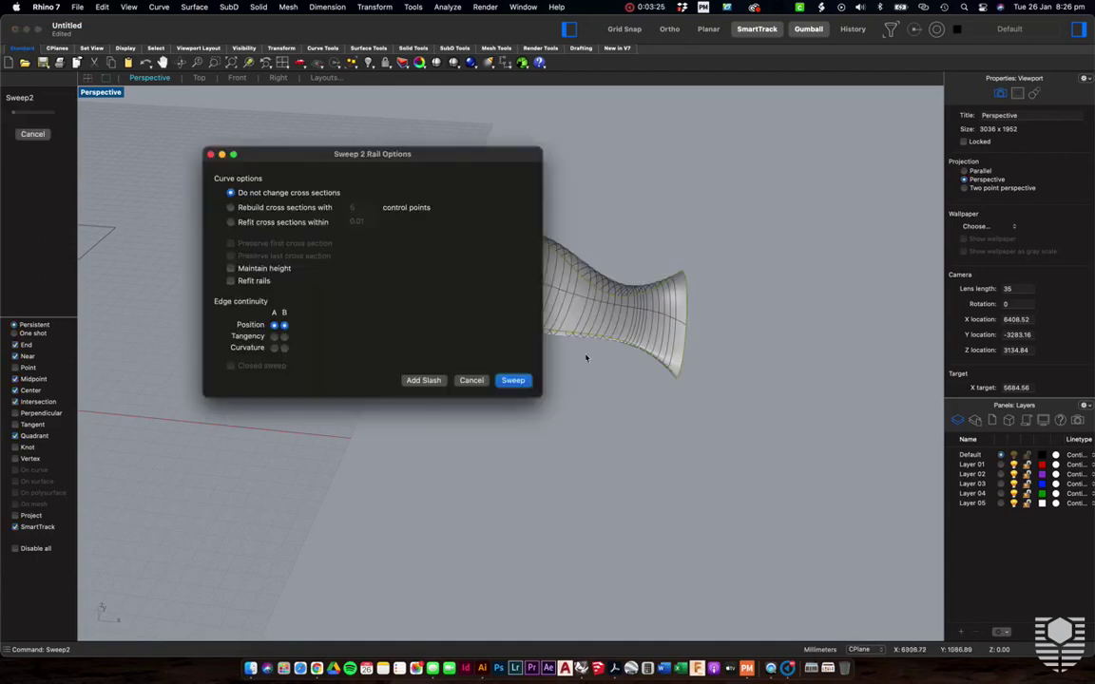
pyautogui.click(513, 380)
# Inspect the swept surface's curvature from several sides in the Perspective view
pyautogui.moveTo(622, 338); pyautogui.dragTo(361, 281, button='right')
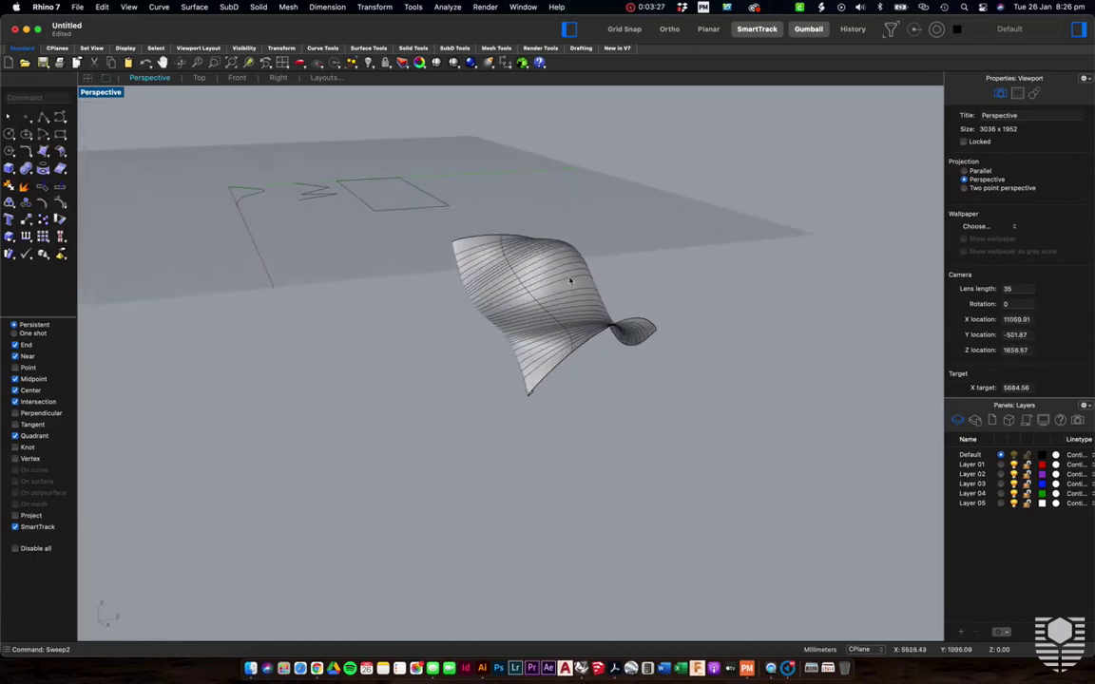
pyautogui.scroll(5, 611, 283)
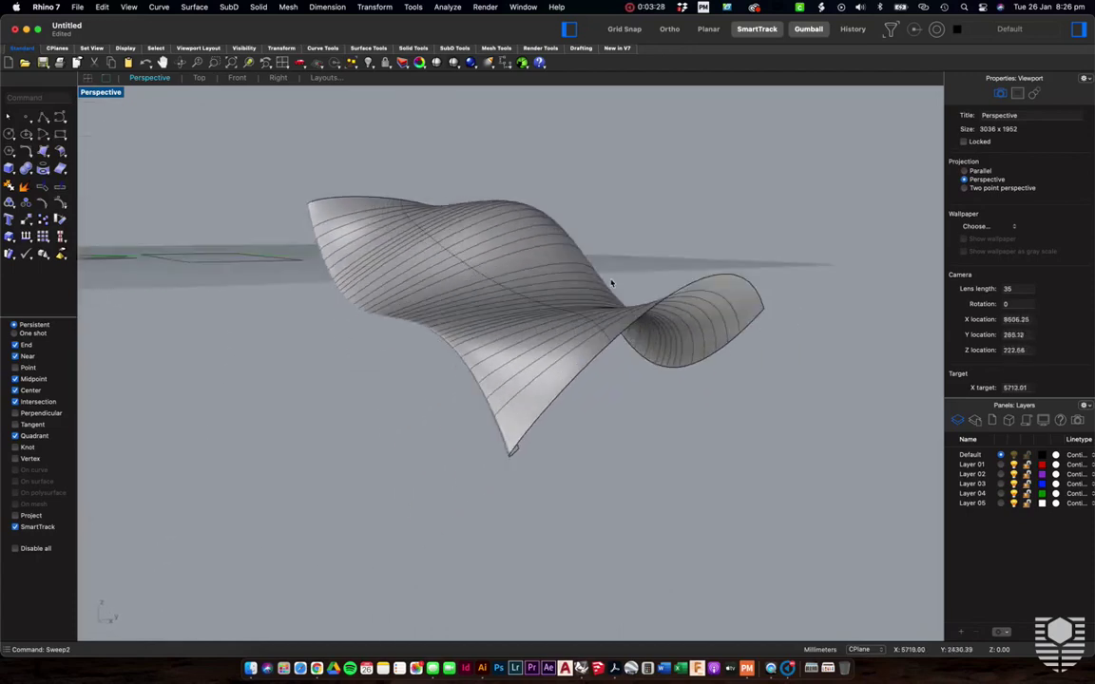
pyautogui.hscroll(-10, 611, 283)
pyautogui.hscroll(-6, 611, 271)
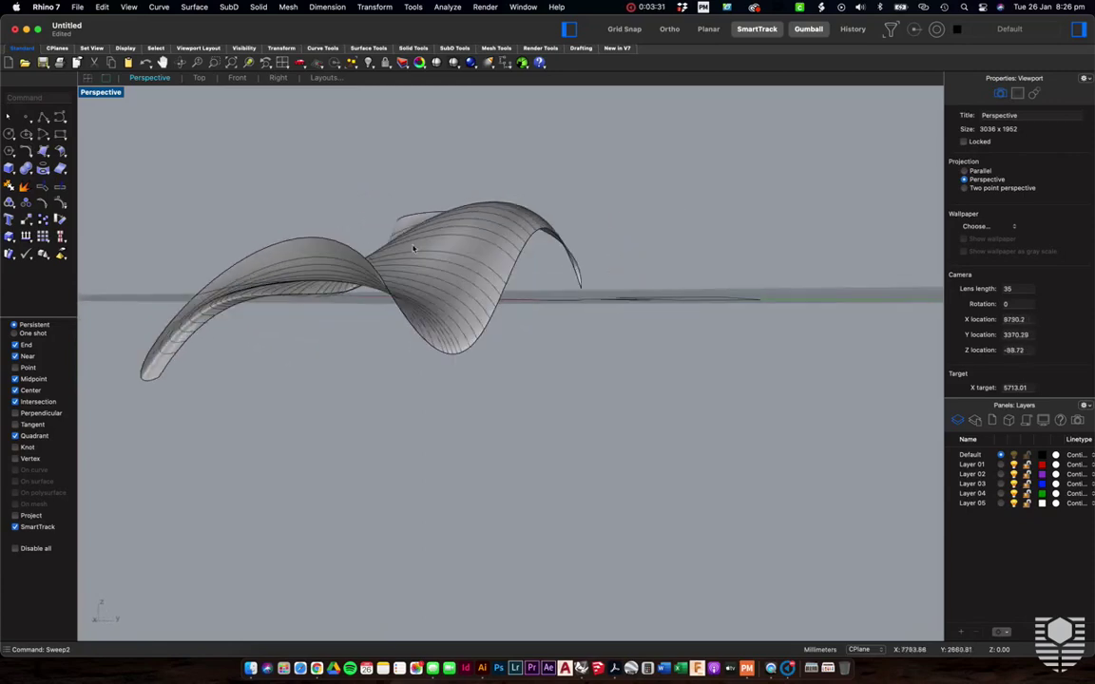
pyautogui.hscroll(-10, 518, 234)
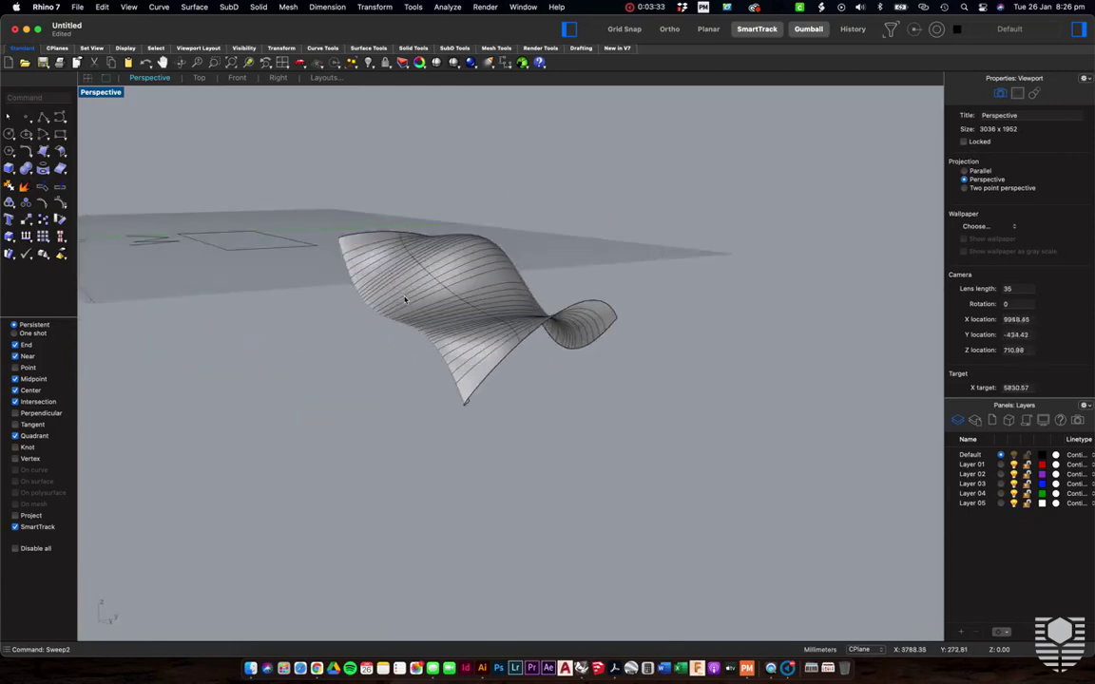
pyautogui.hscroll(-6, 405, 299)
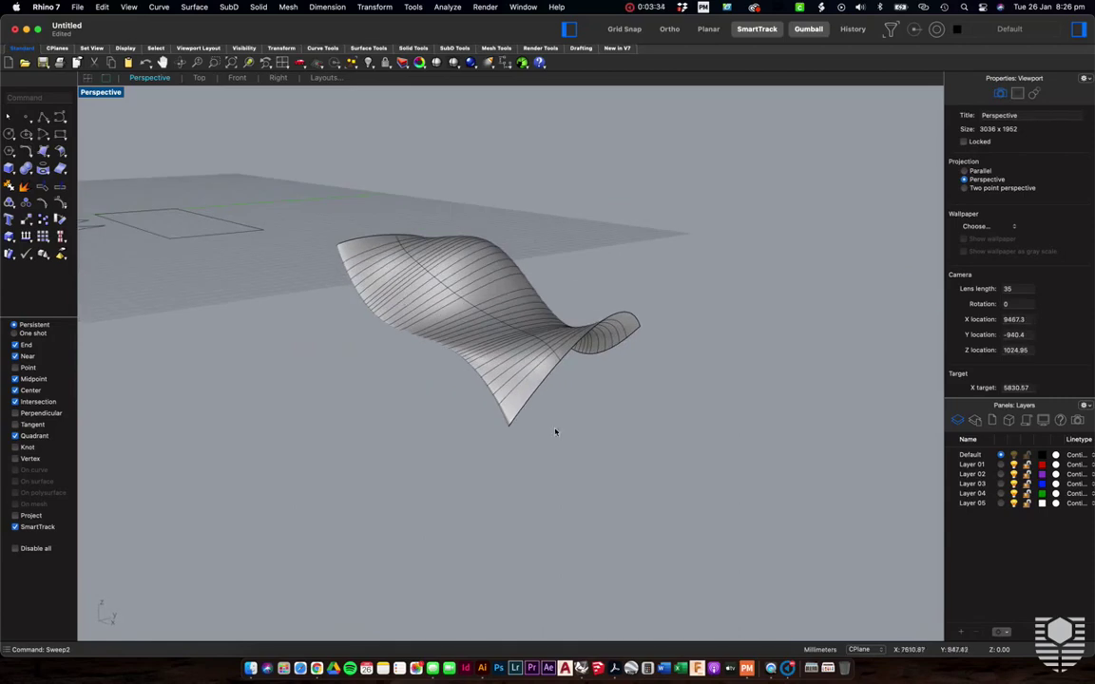
pyautogui.hscroll(-4, 533, 360)
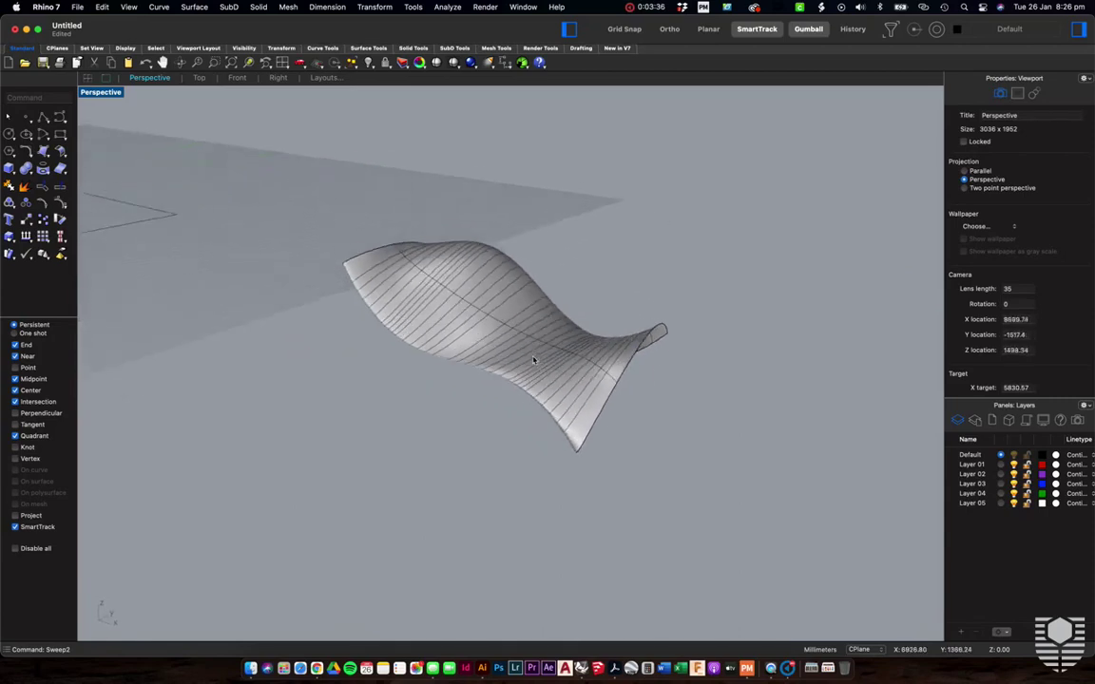
# Examine the swept surface's flow lines and open ends from all around, both close up and at a distance
pyautogui.hscroll(-3, 533, 360)
pyautogui.scroll(5, 572, 367)
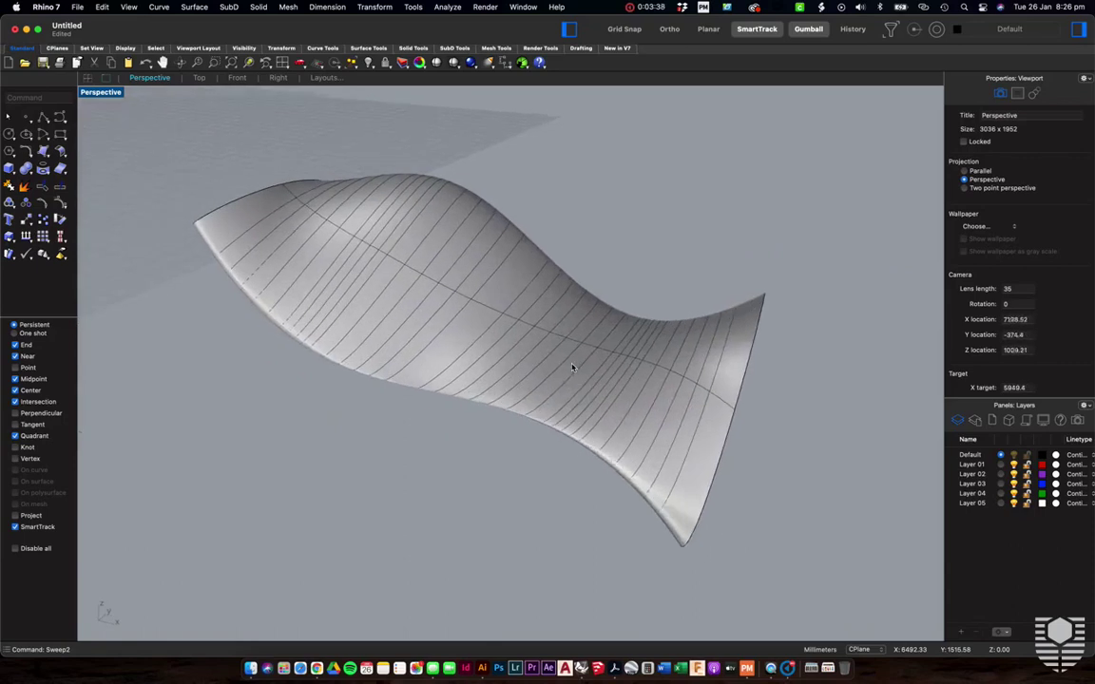
pyautogui.hscroll(-5, 572, 367)
pyautogui.scroll(-5, 572, 367)
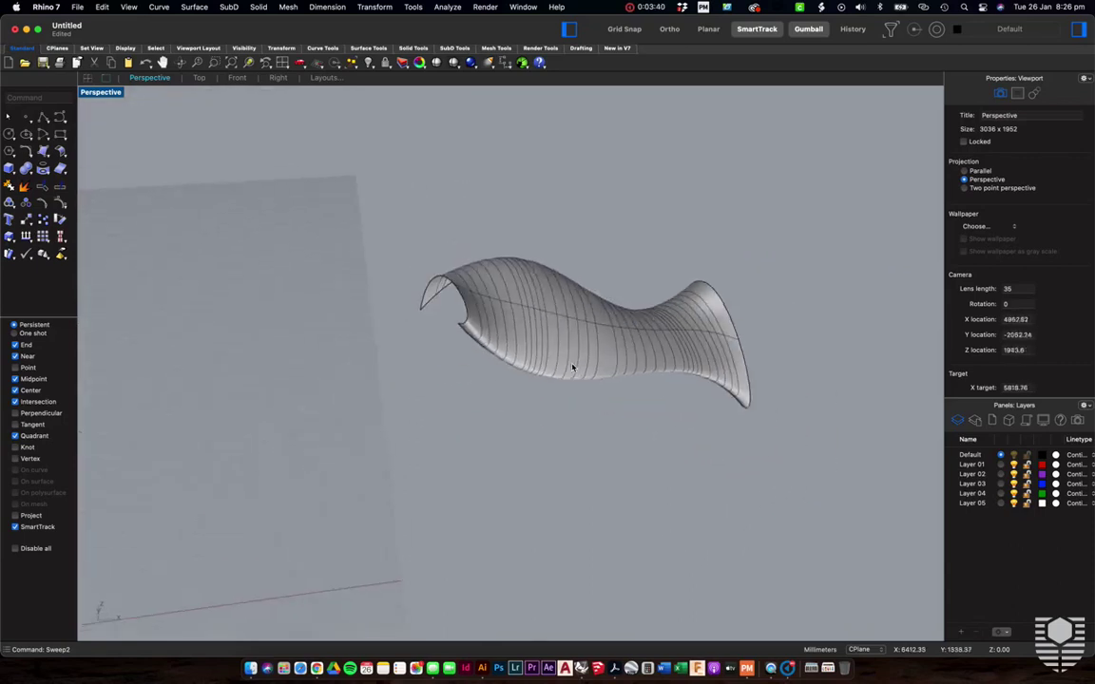
pyautogui.hscroll(-4, 572, 367)
pyautogui.scroll(5, 594, 361)
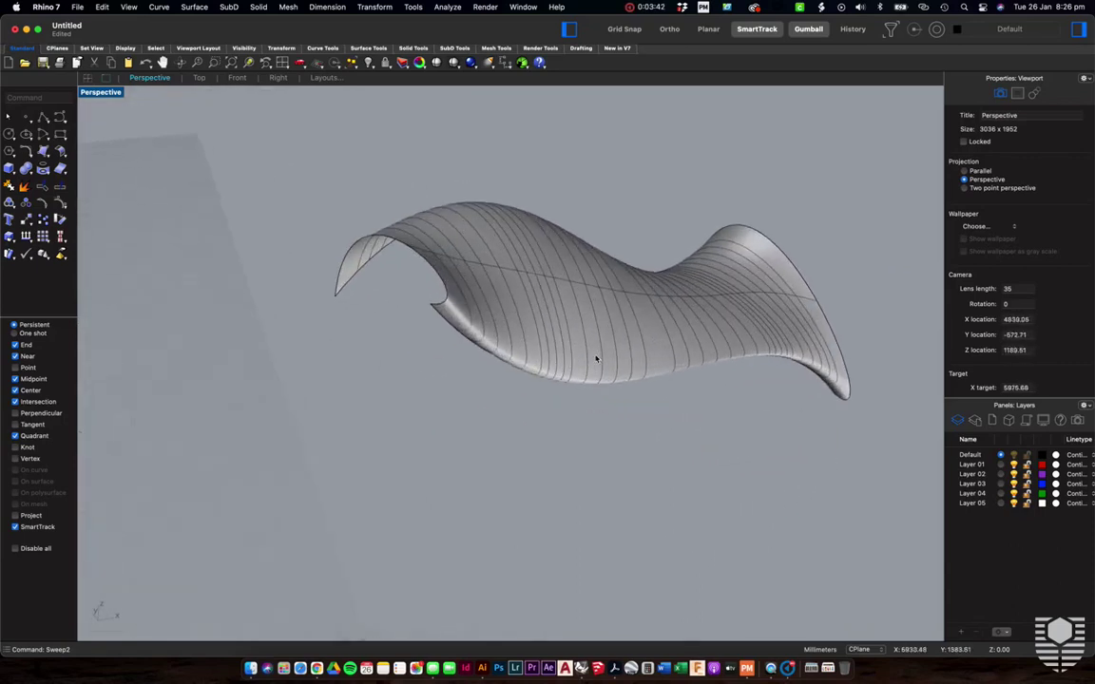
pyautogui.hscroll(-5, 596, 358)
pyautogui.hscroll(-3, 596, 359)
pyautogui.hscroll(-8, 596, 359)
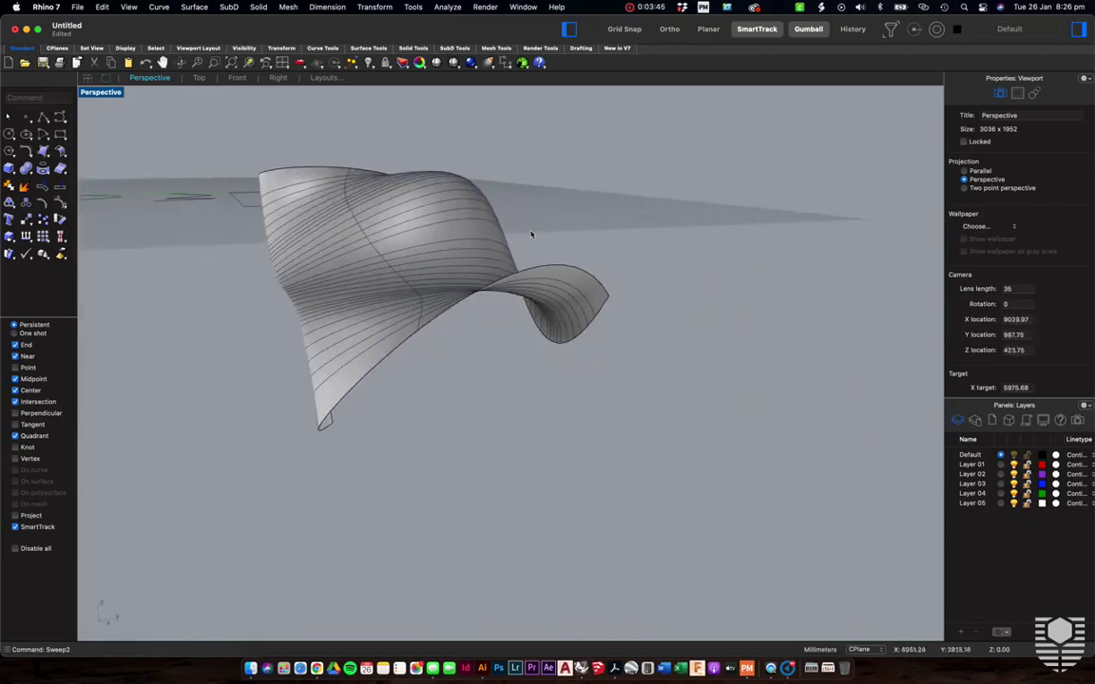
pyautogui.hscroll(-8, 486, 240)
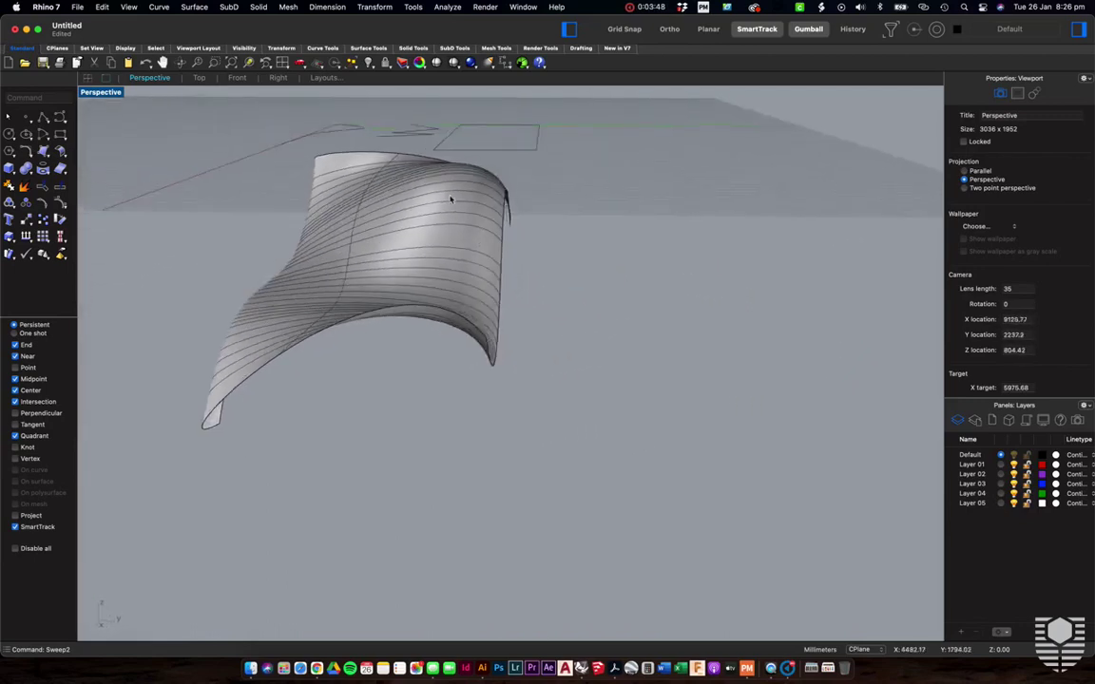
pyautogui.hscroll(-4, 450, 198)
pyautogui.hscroll(-10, 450, 199)
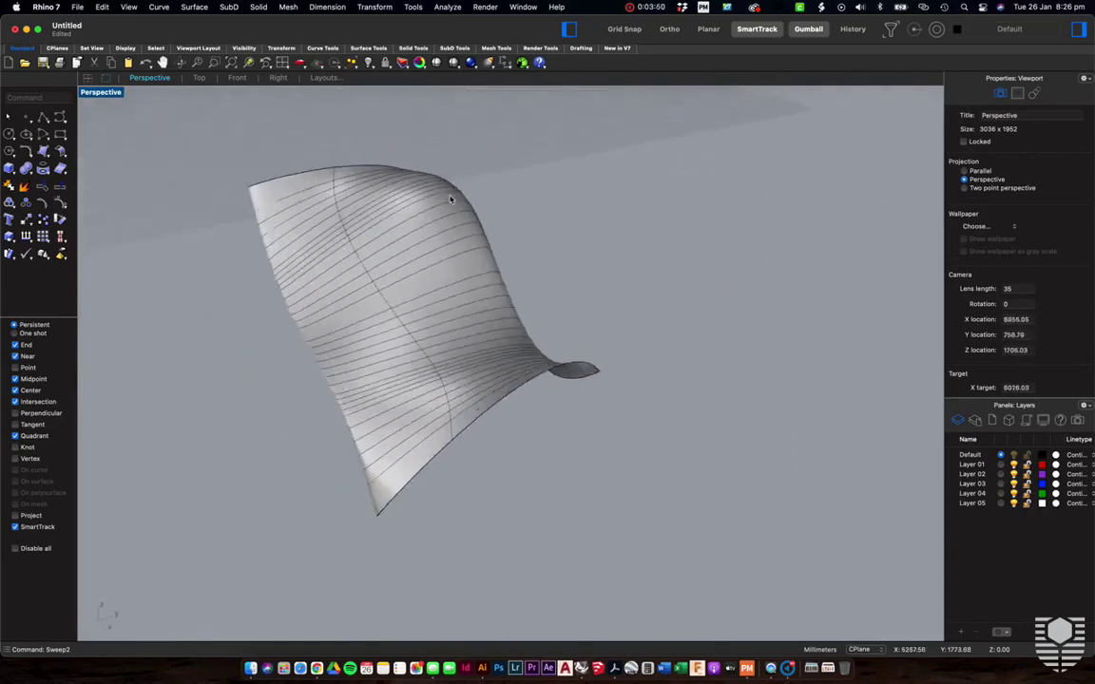
pyautogui.hscroll(-4, 450, 199)
pyautogui.hscroll(-5, 397, 318)
pyautogui.hscroll(-5, 505, 362)
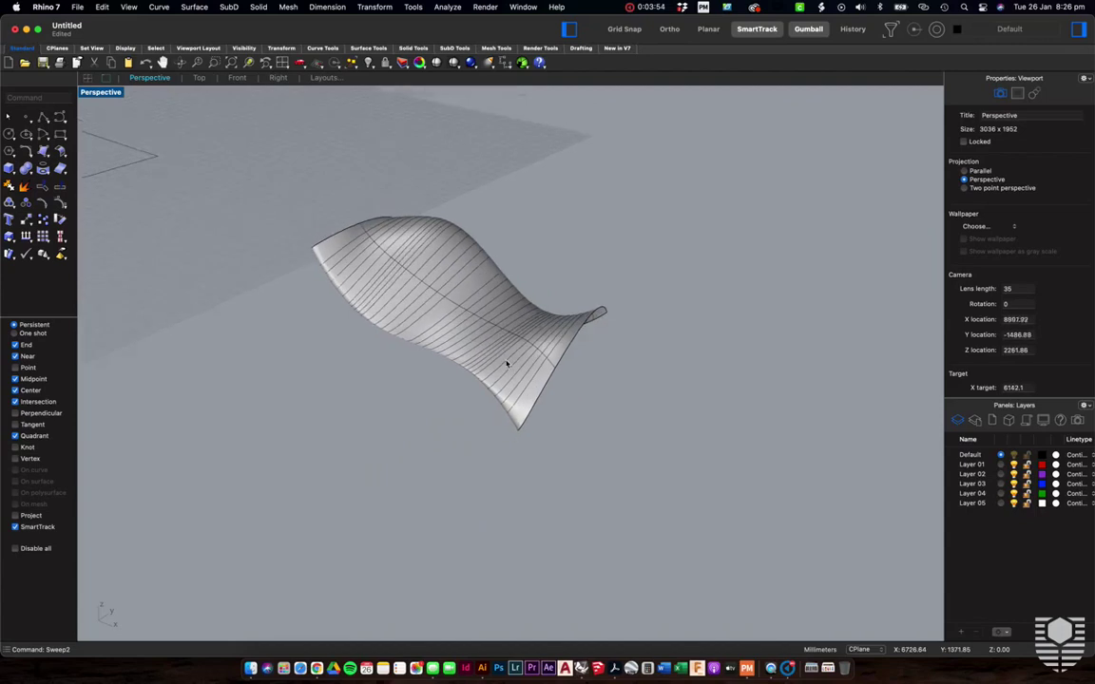
# Delete the swept surface together with its source curves beyond the grid in the Top view
pyautogui.doubleClick(100, 92)
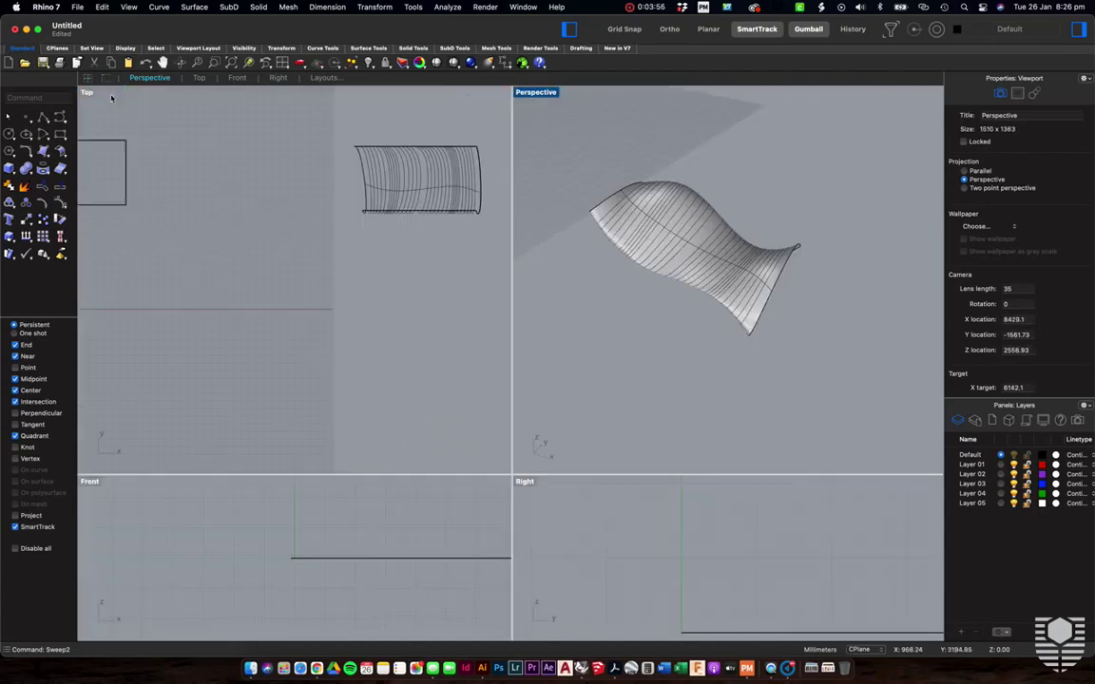
pyautogui.doubleClick(85, 92)
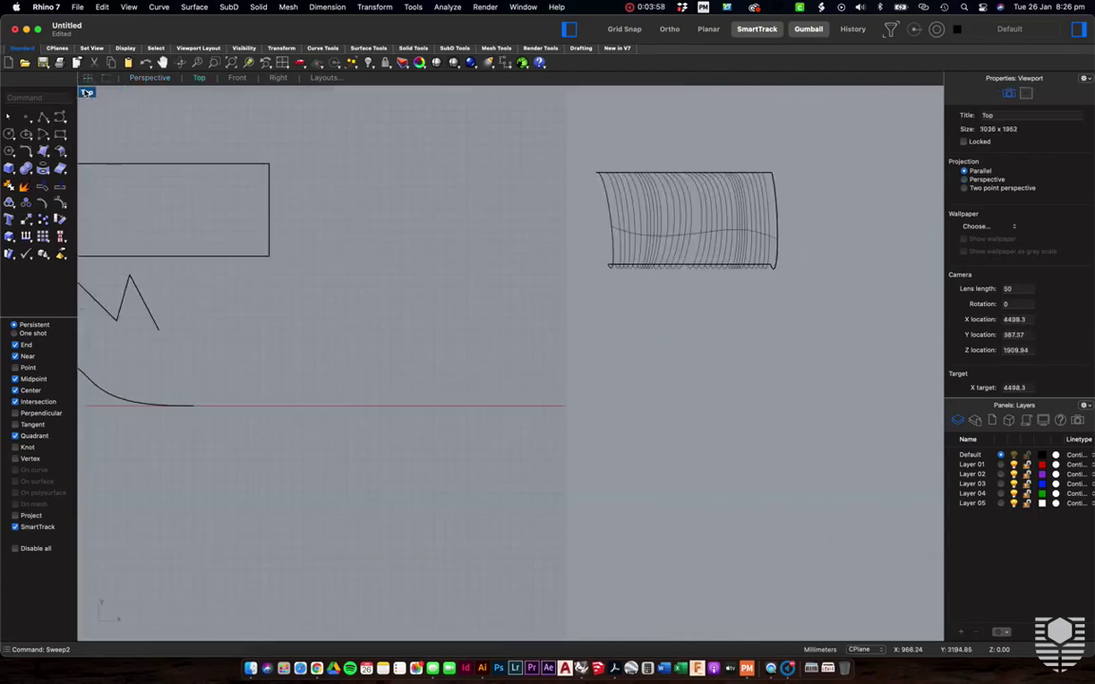
pyautogui.hscroll(-4, 475, 231)
pyautogui.hscroll(3, 647, 214)
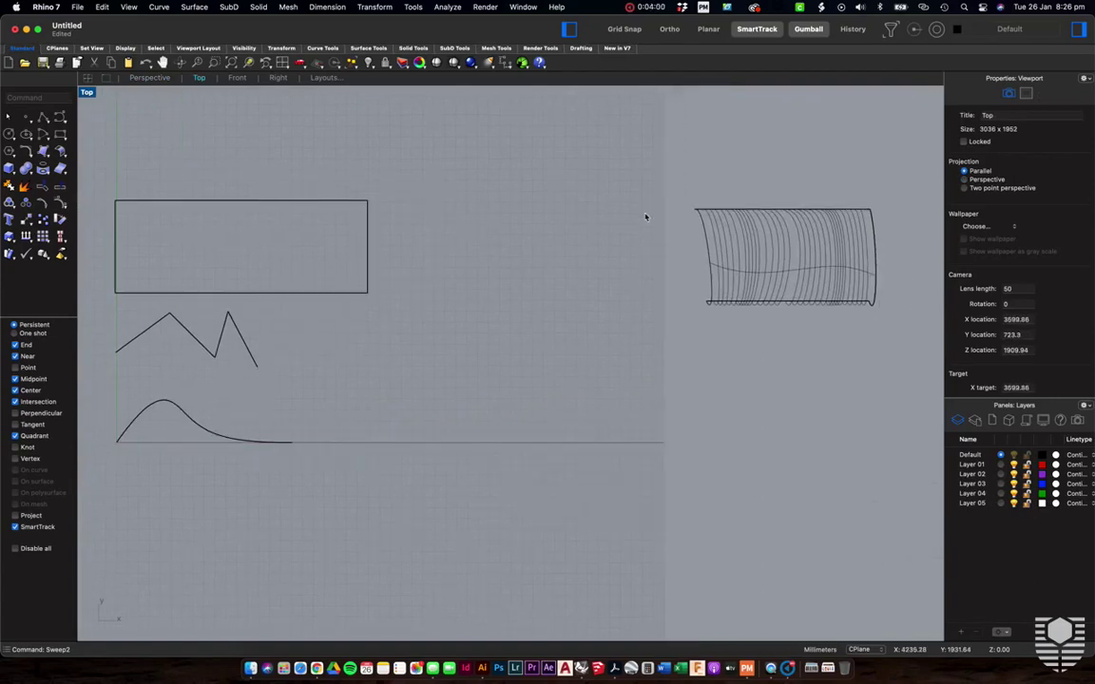
pyautogui.moveTo(642, 186); pyautogui.dragTo(891, 367)
pyautogui.press('Delete')
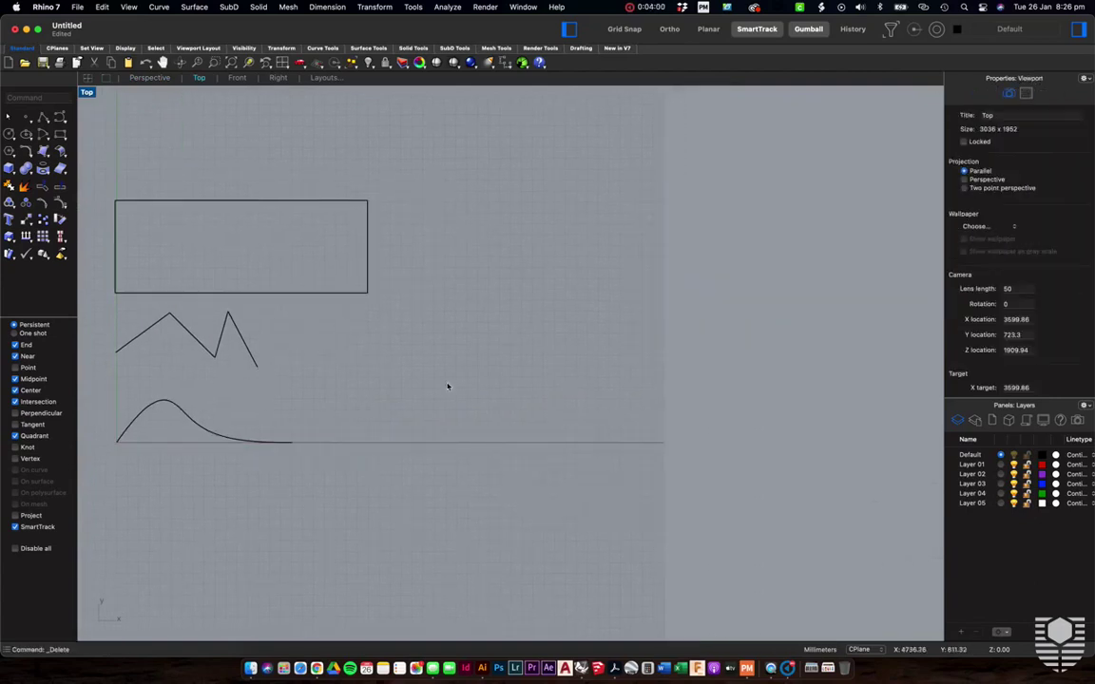
# Pull the wave curve's trough control point down below the X axis to form a dip
pyautogui.hscroll(-4, 330, 395)
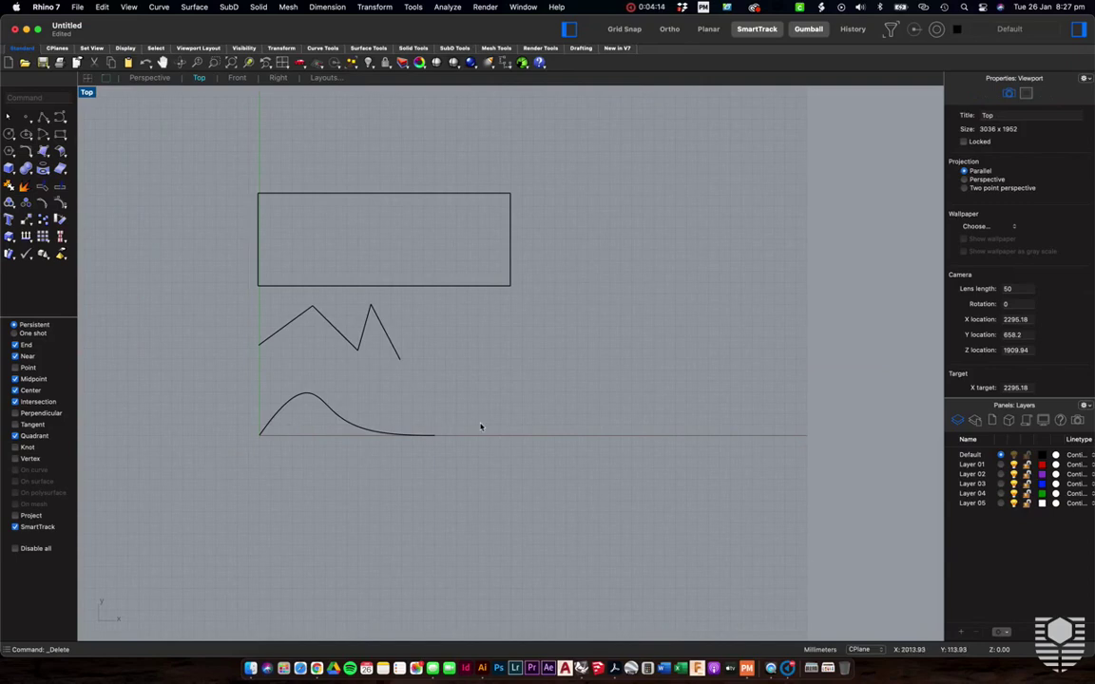
pyautogui.click(345, 421)
pyautogui.moveTo(371, 437); pyautogui.dragTo(387, 481)
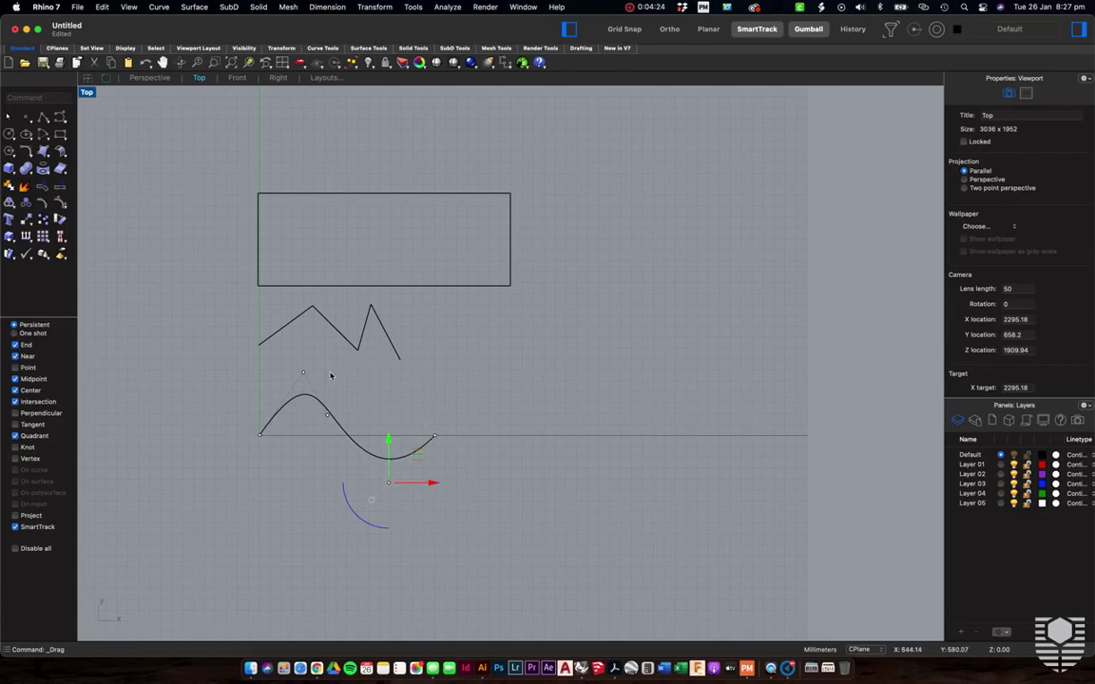
pyautogui.click(414, 404)
# Delete the zigzag polyline and the rectangle above the wave curve
pyautogui.scroll(5, 246, 479)
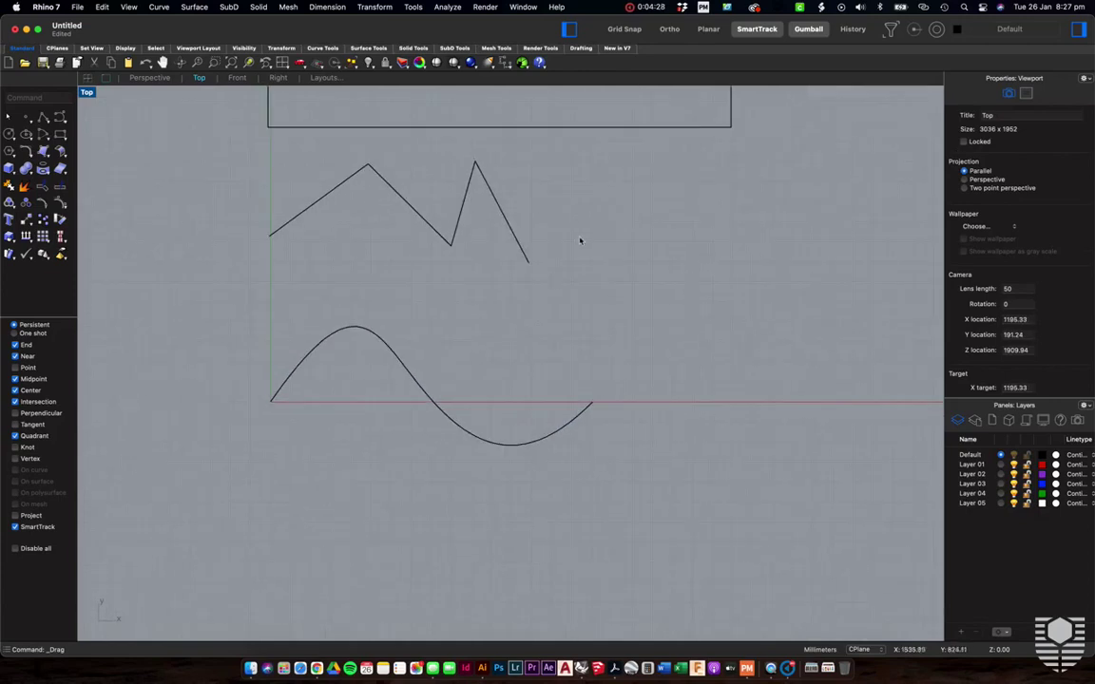
pyautogui.moveTo(590, 251); pyautogui.dragTo(378, 125)
pyautogui.press('Delete')
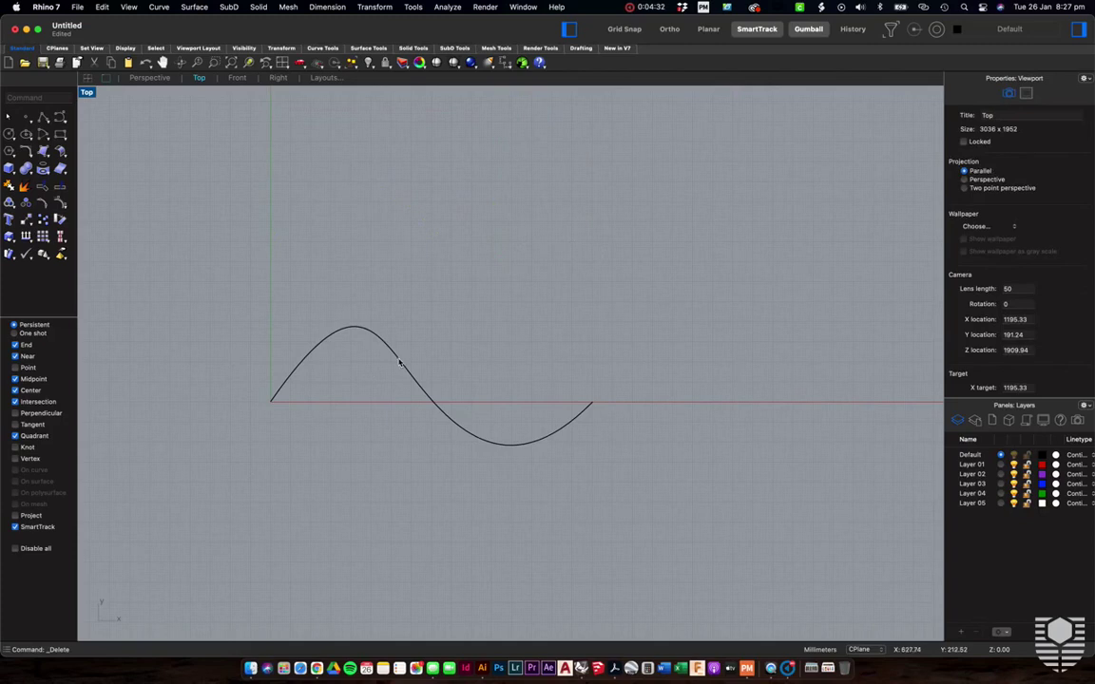
# Move the wave curve's crest control point up towards the Y axis, and its middle control point up and away from it
pyautogui.click(397, 362)
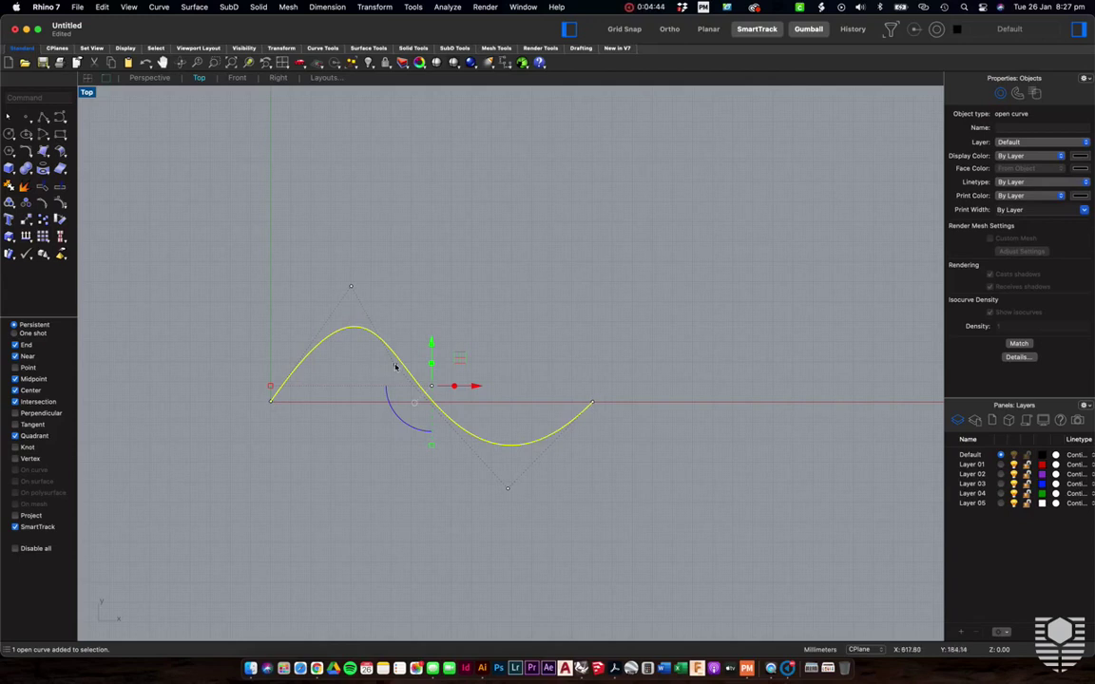
pyautogui.moveTo(352, 288); pyautogui.dragTo(331, 257)
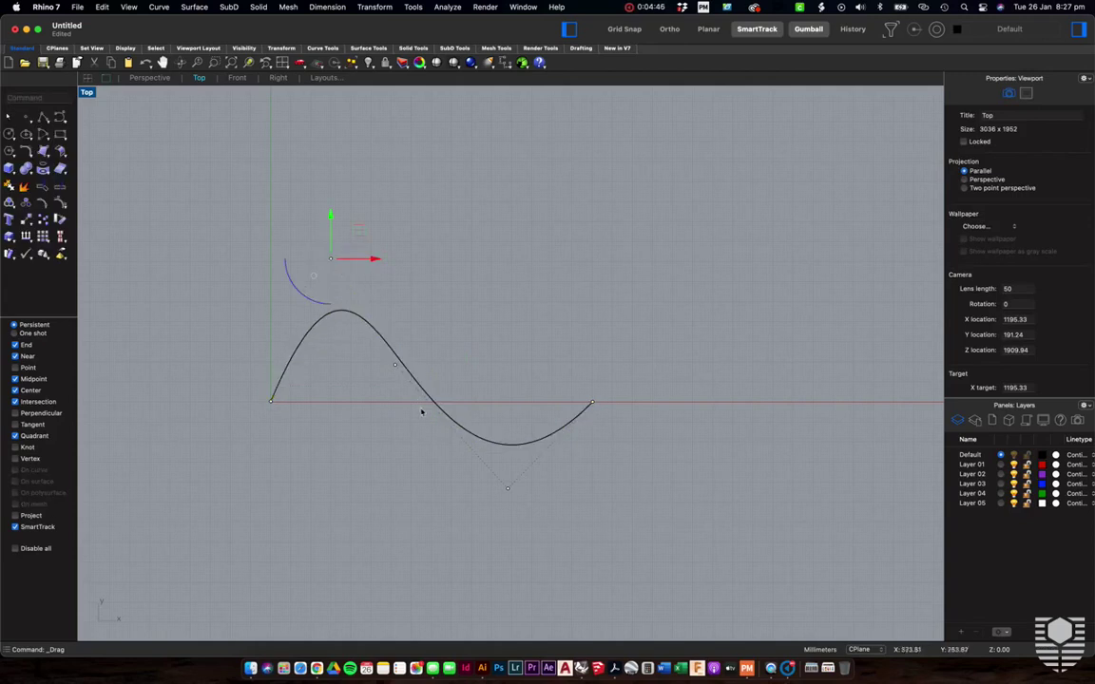
pyautogui.click(396, 366)
pyautogui.moveTo(395, 365); pyautogui.dragTo(434, 332)
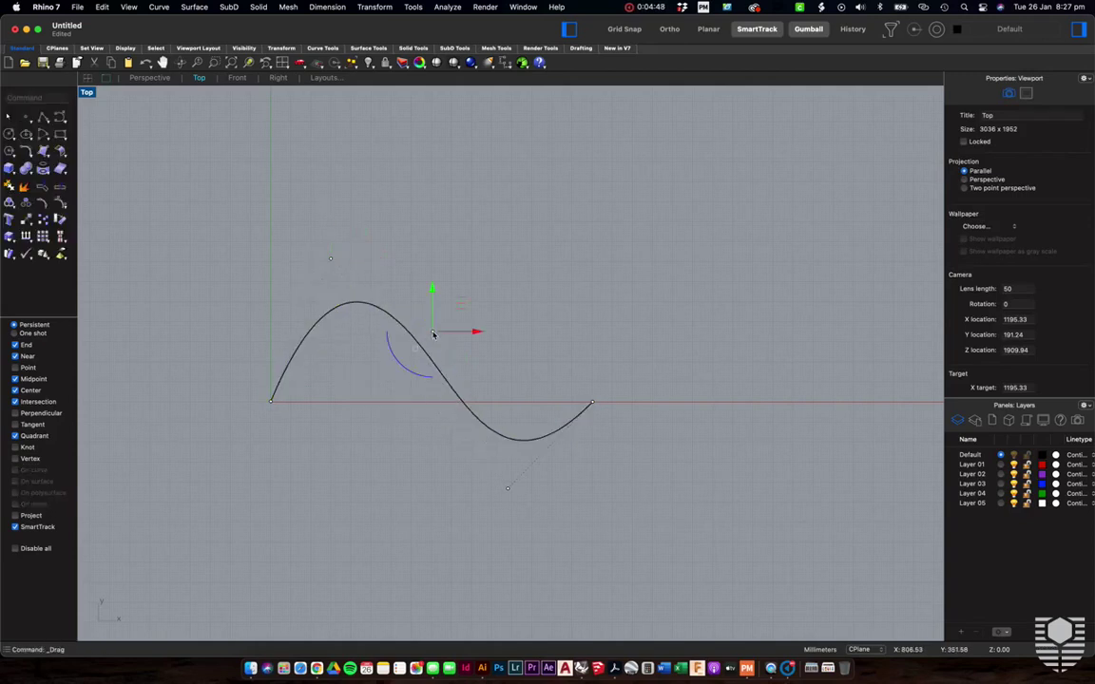
# Raise the wave curve's trough control point to just below the X axis and pull its middle control point far down
pyautogui.click(507, 486)
pyautogui.moveTo(503, 491); pyautogui.dragTo(470, 409)
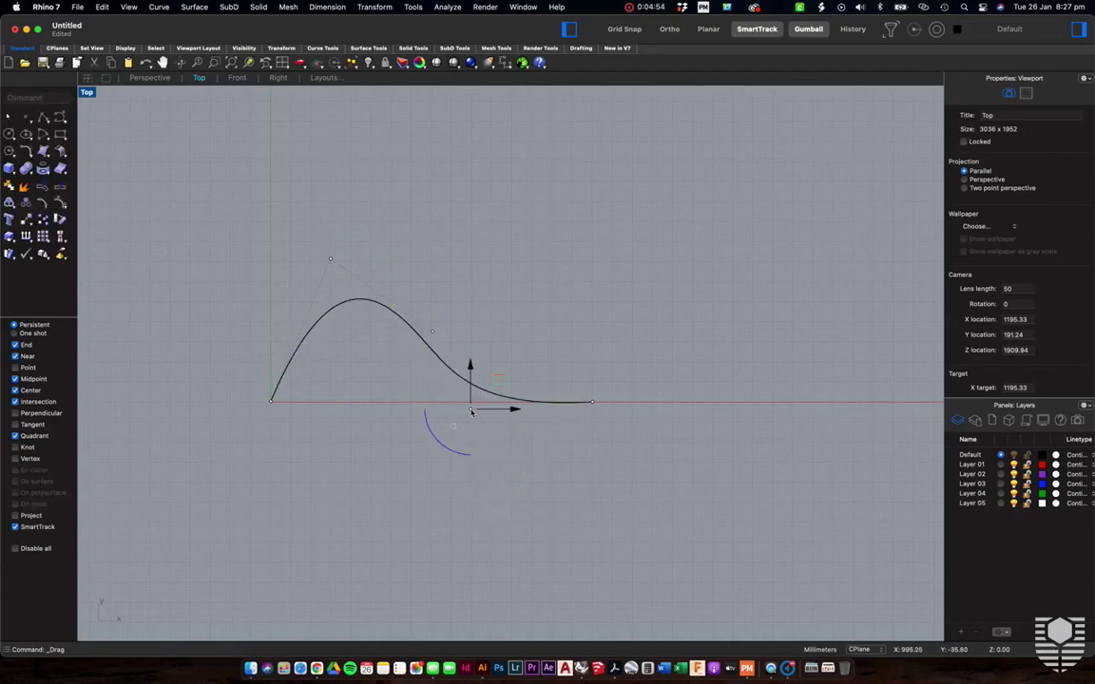
pyautogui.moveTo(432, 334); pyautogui.dragTo(365, 600)
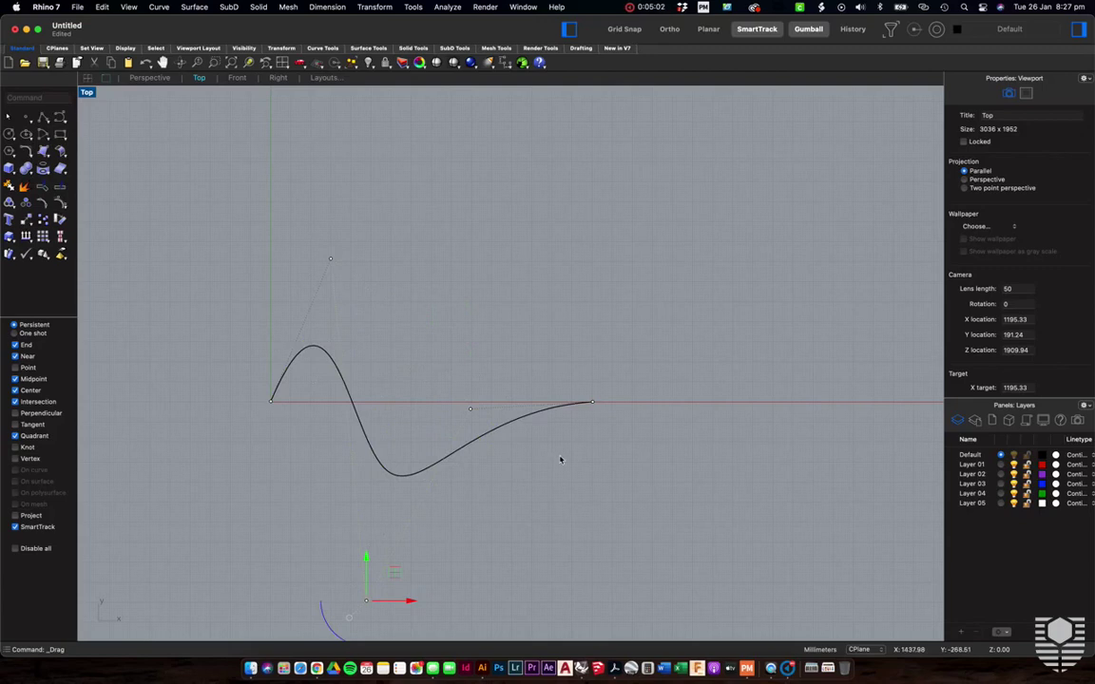
# Delete the remaining wave curve in the Perspective view to clear the model
pyautogui.moveTo(570, 480); pyautogui.dragTo(230, 254)
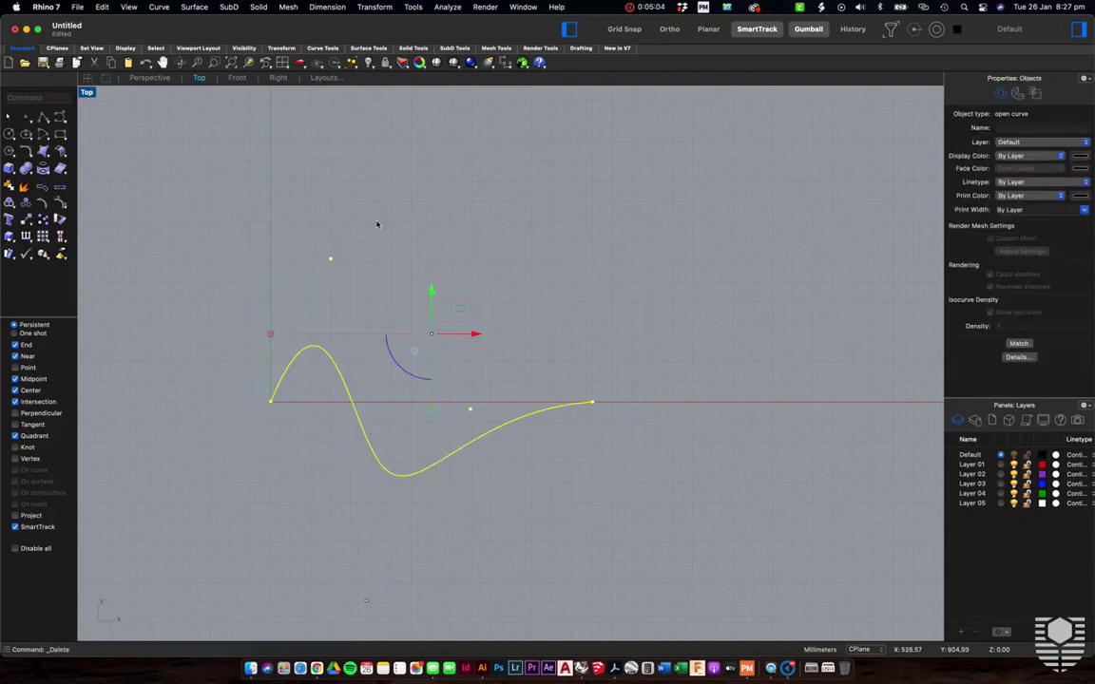
pyautogui.click(296, 156)
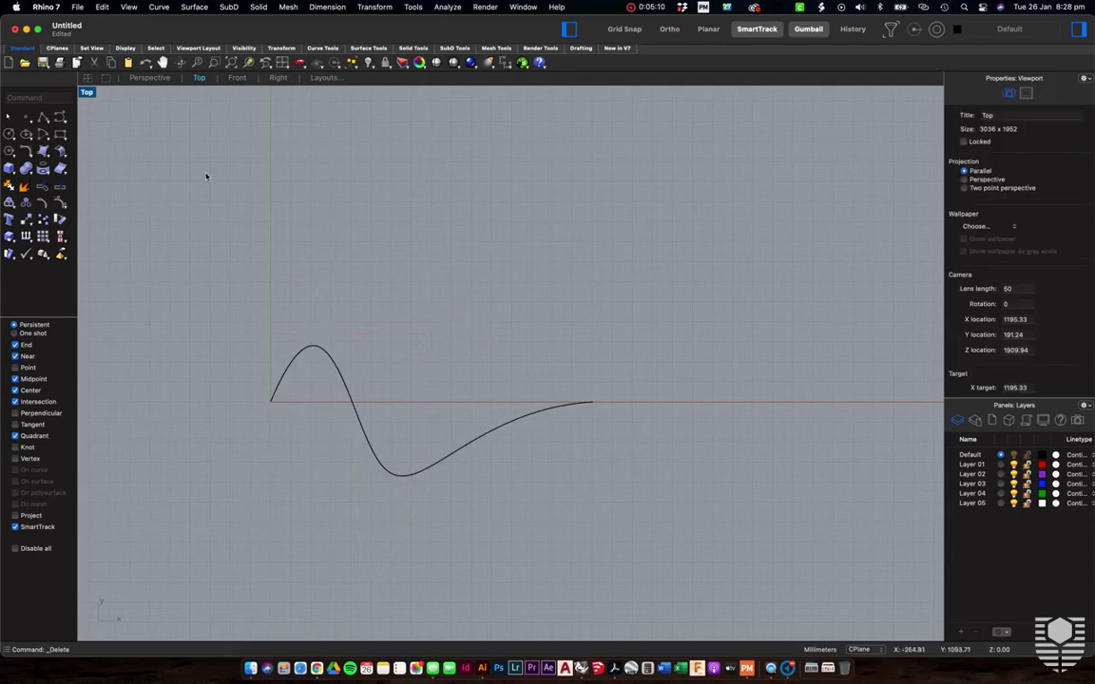
pyautogui.doubleClick(87, 92)
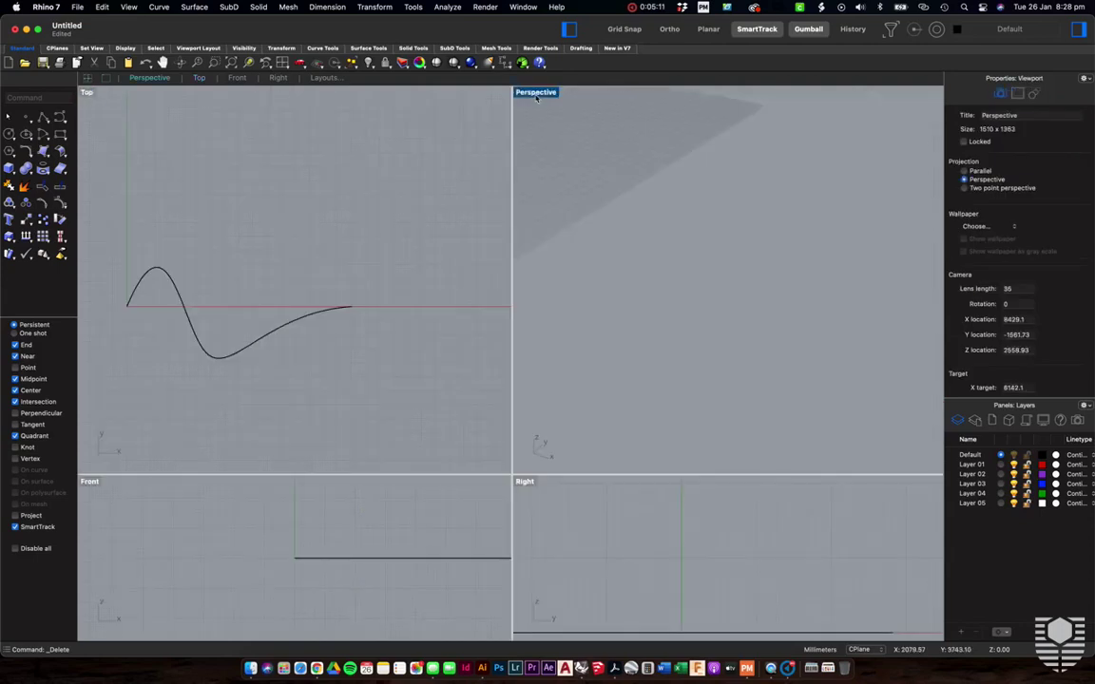
pyautogui.doubleClick(525, 93)
pyautogui.scroll(-3, 569, 247)
pyautogui.moveTo(432, 176); pyautogui.dragTo(193, 240)
pyautogui.press('Delete')
# Draw a Helix with 10 turns and a pitch of about 70 mm, its axis starting at the origin
pyautogui.scroll(6, 236, 231)
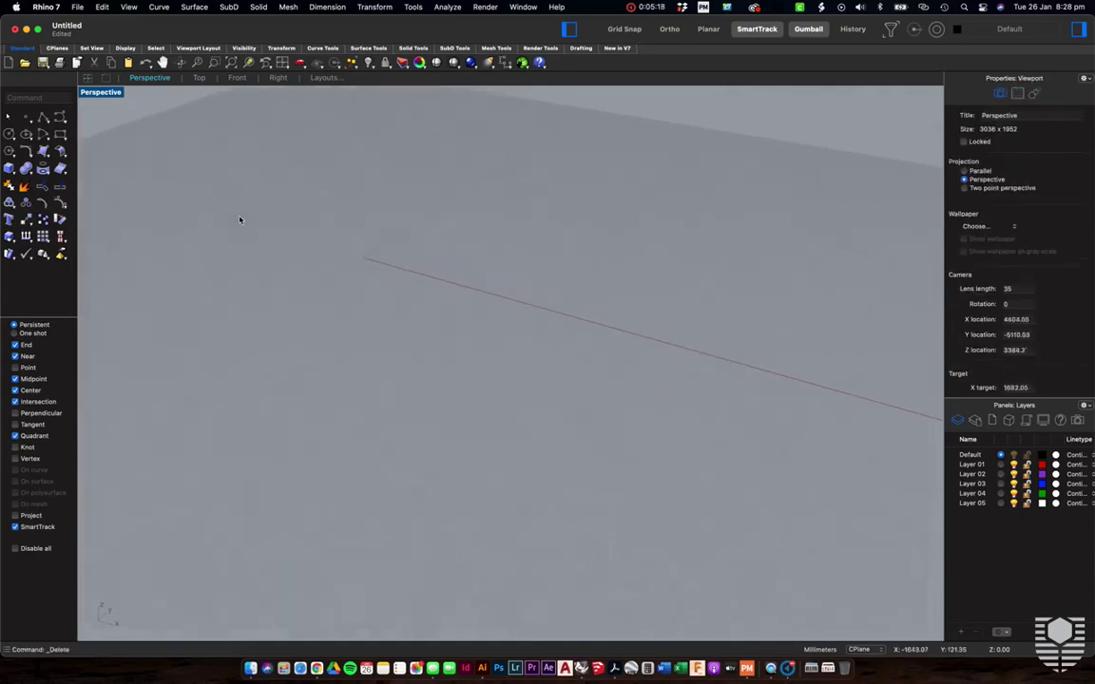
pyautogui.scroll(2, 240, 220)
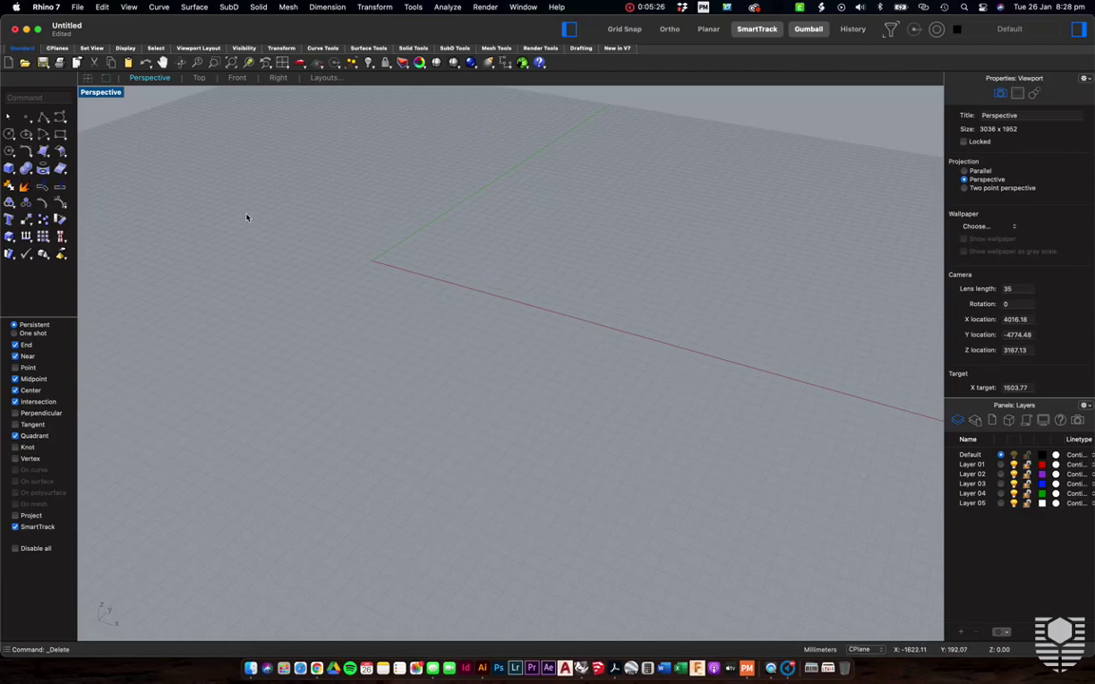
pyautogui.scroll(3, 330, 228)
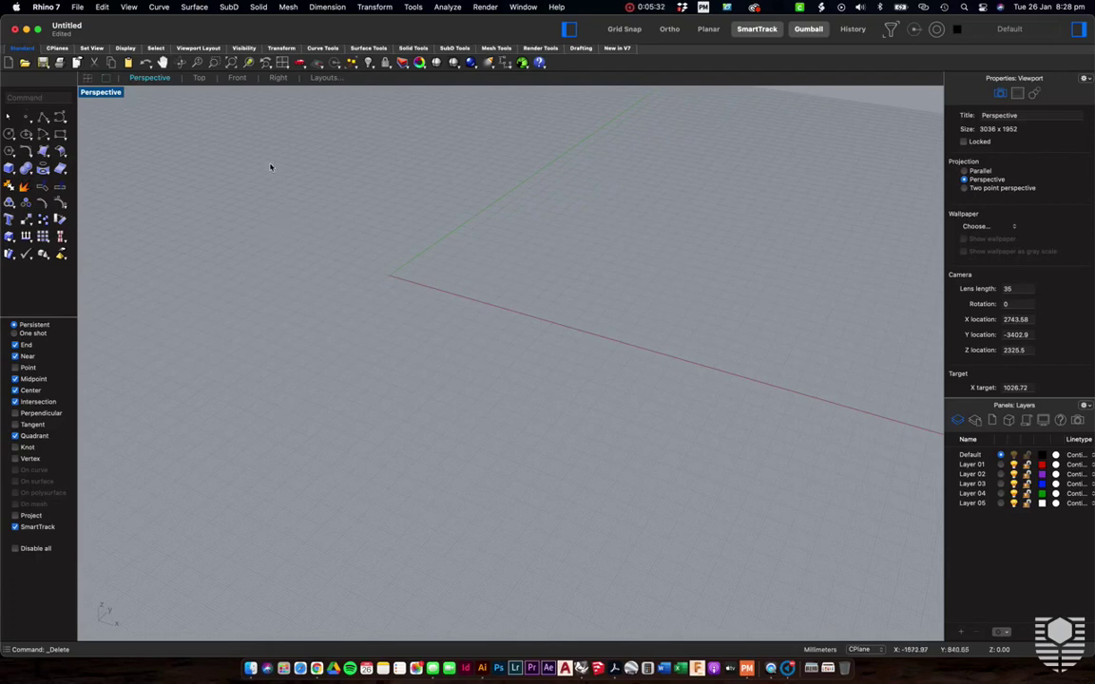
pyautogui.click(160, 10)
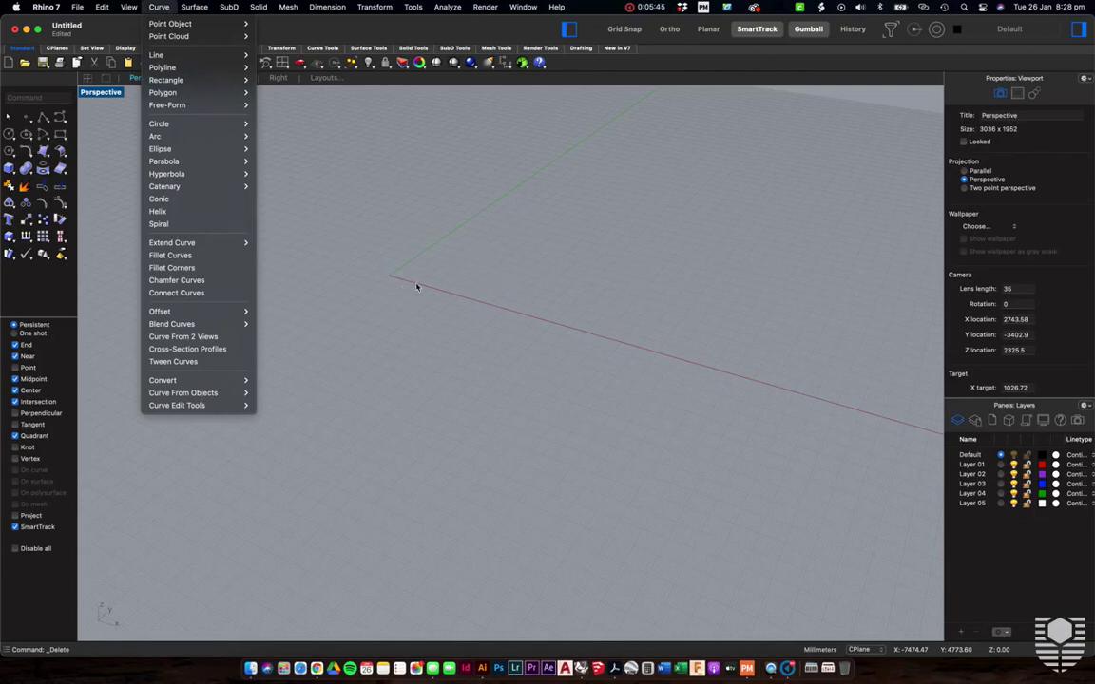
pyautogui.click(199, 213)
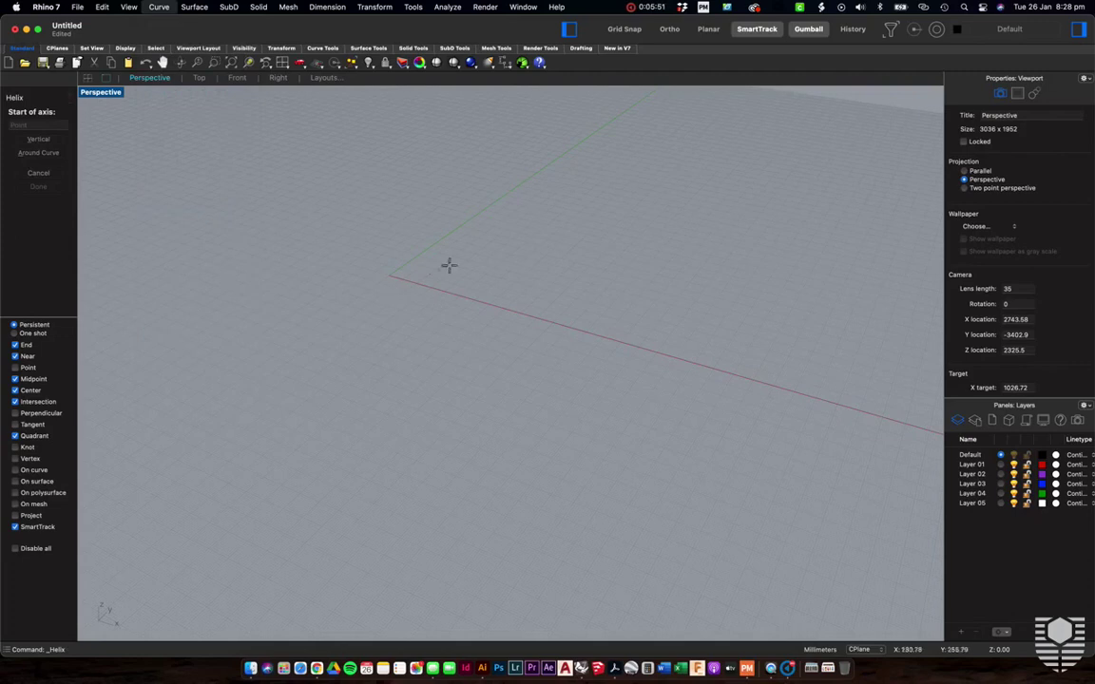
pyautogui.scroll(5, 390, 273)
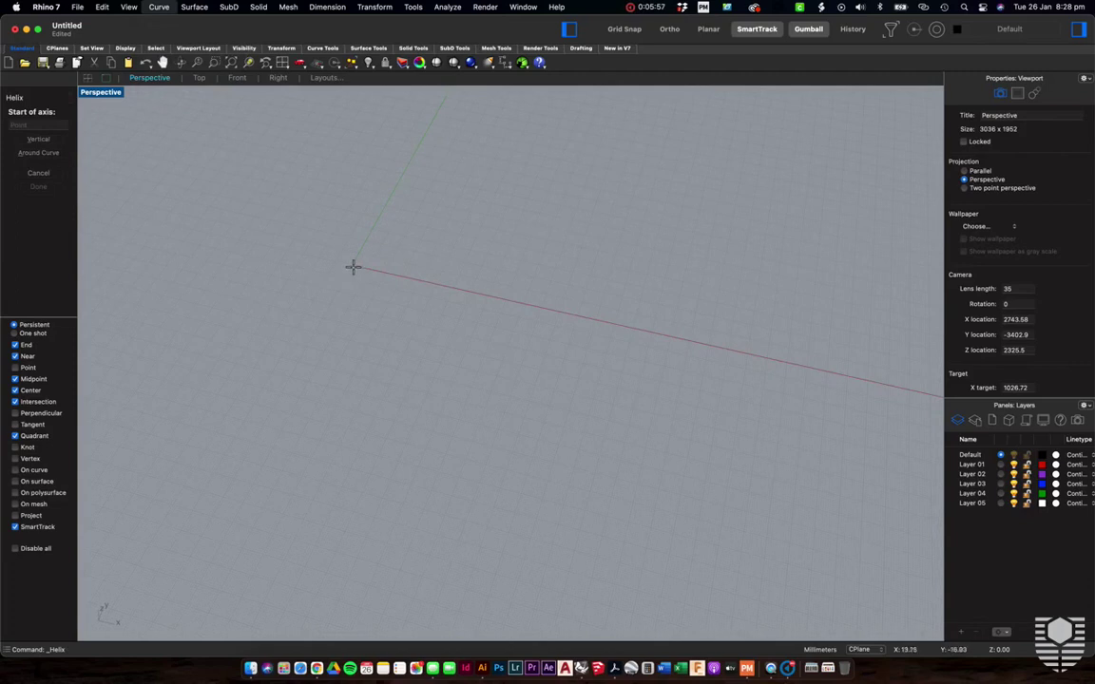
pyautogui.click(353, 266)
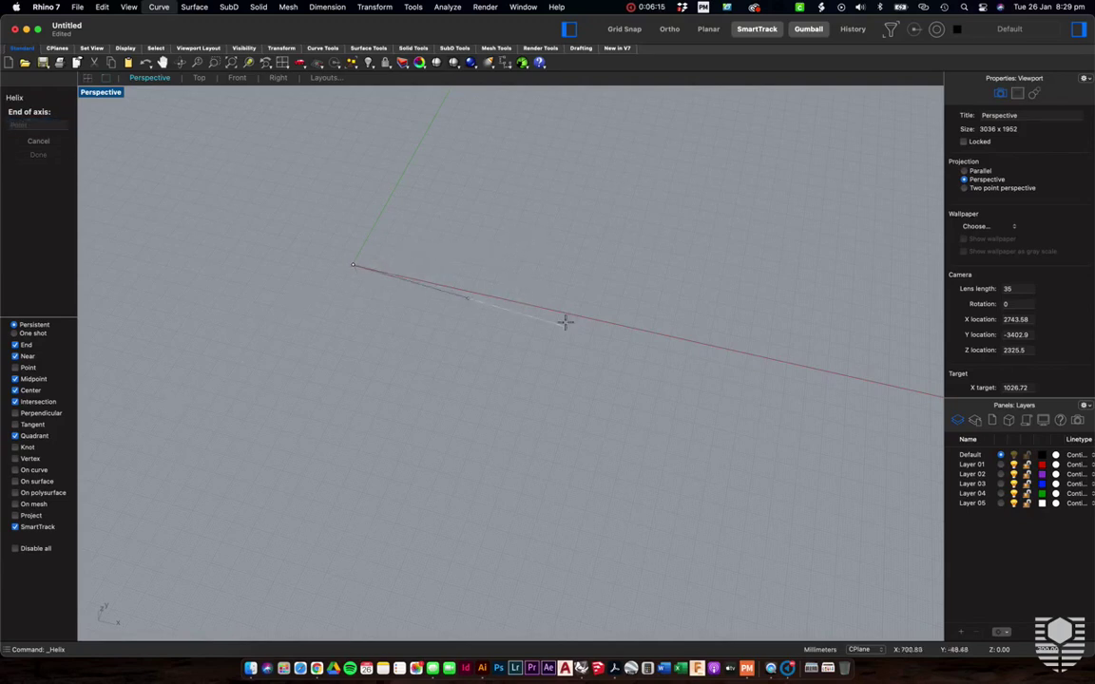
pyautogui.click(496, 263)
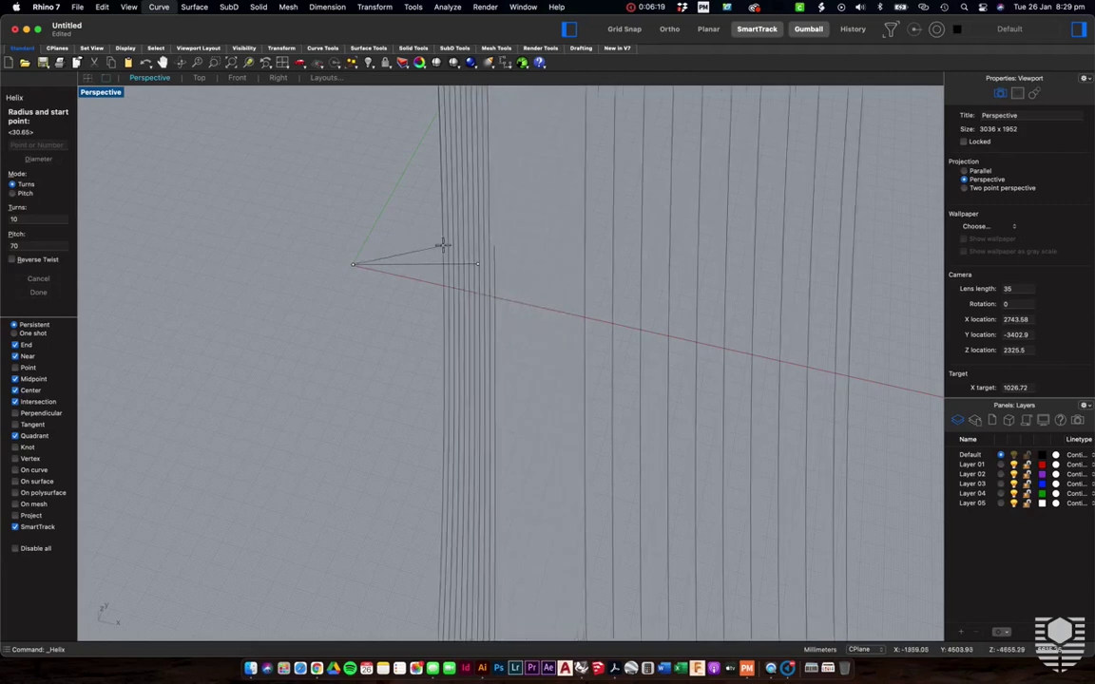
pyautogui.scroll(-10, 443, 246)
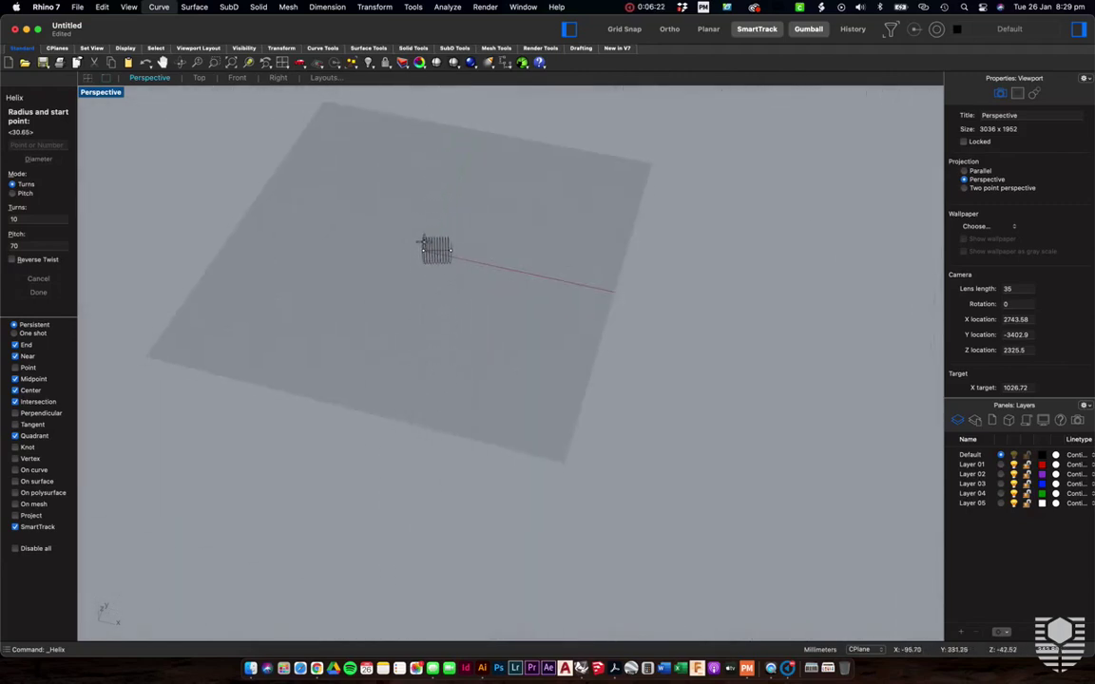
pyautogui.scroll(10, 423, 244)
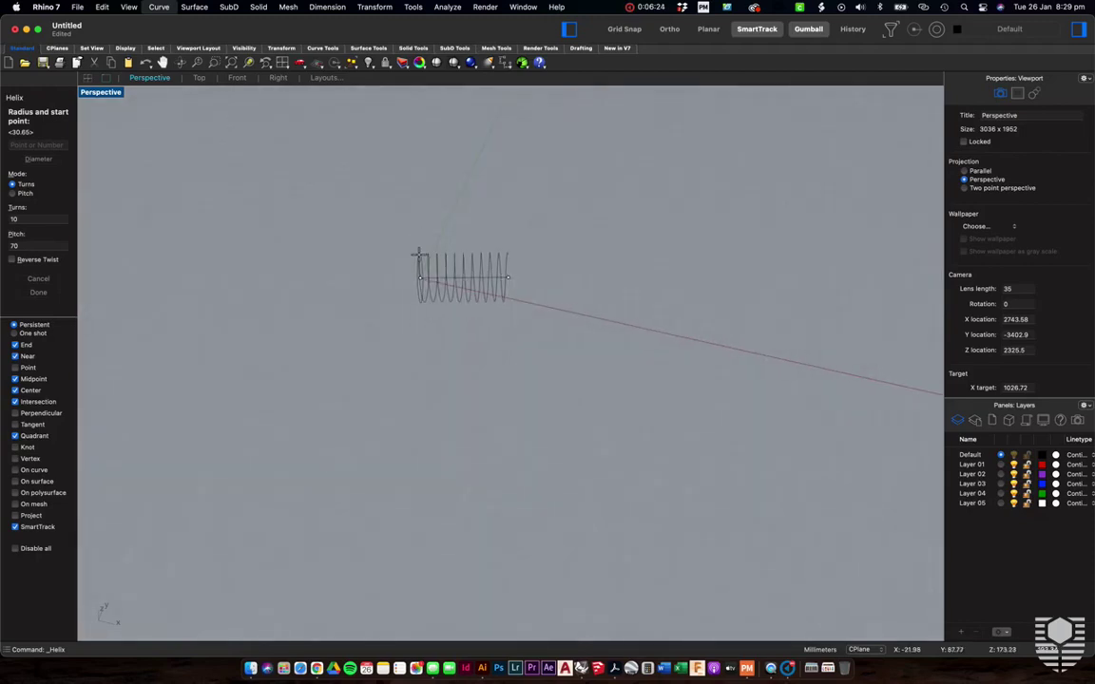
pyautogui.click(418, 255)
# Select the helix to show its control points and examine its coils from a low angle
pyautogui.moveTo(561, 278); pyautogui.dragTo(350, 353)
pyautogui.scroll(-5, 350, 353)
pyautogui.moveTo(349, 353); pyautogui.dragTo(522, 352, button='right')
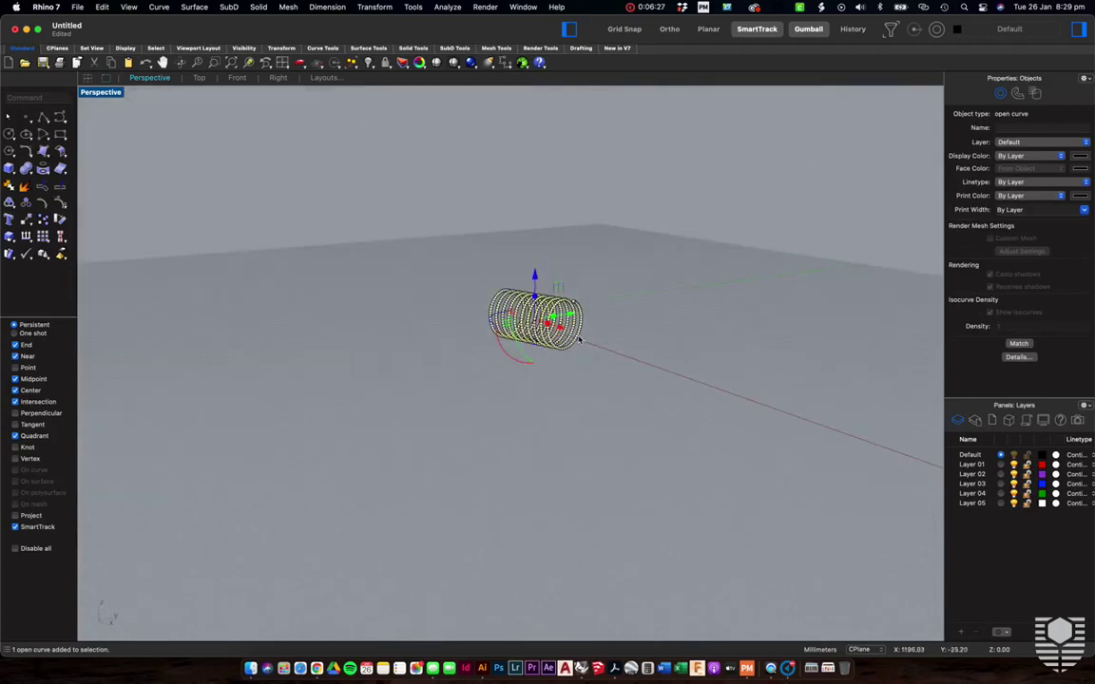
pyautogui.scroll(5, 575, 348)
pyautogui.moveTo(564, 349); pyautogui.dragTo(556, 324, button='right')
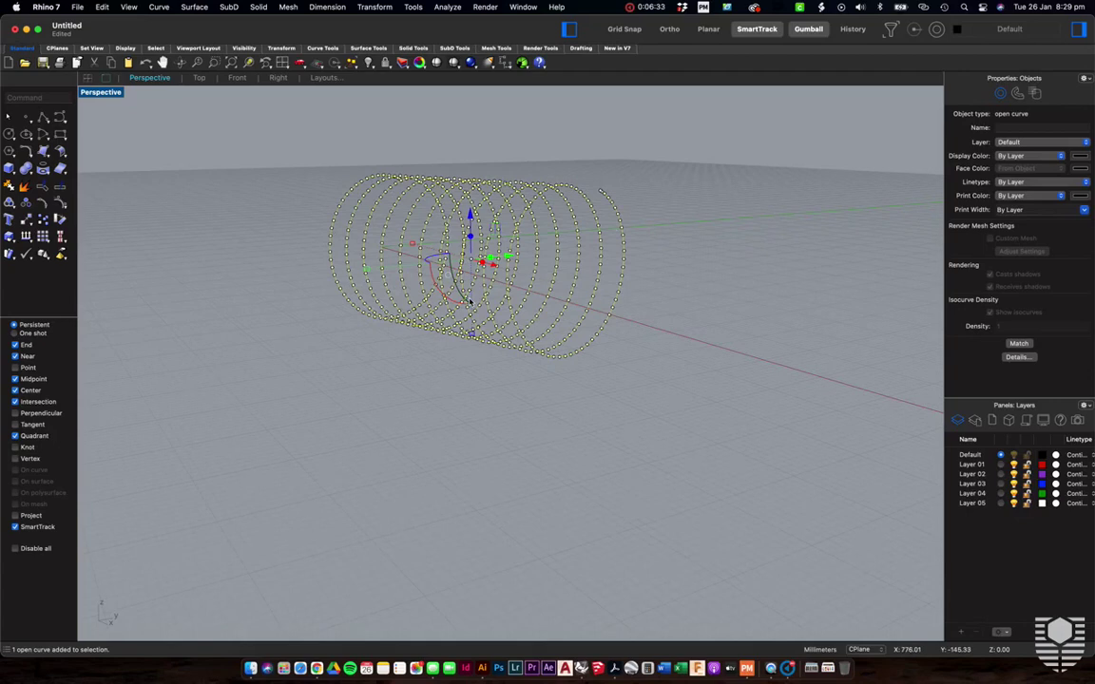
# Delete the helix and return to the four-viewport layout with the origin in view in Perspective
pyautogui.press('Delete')
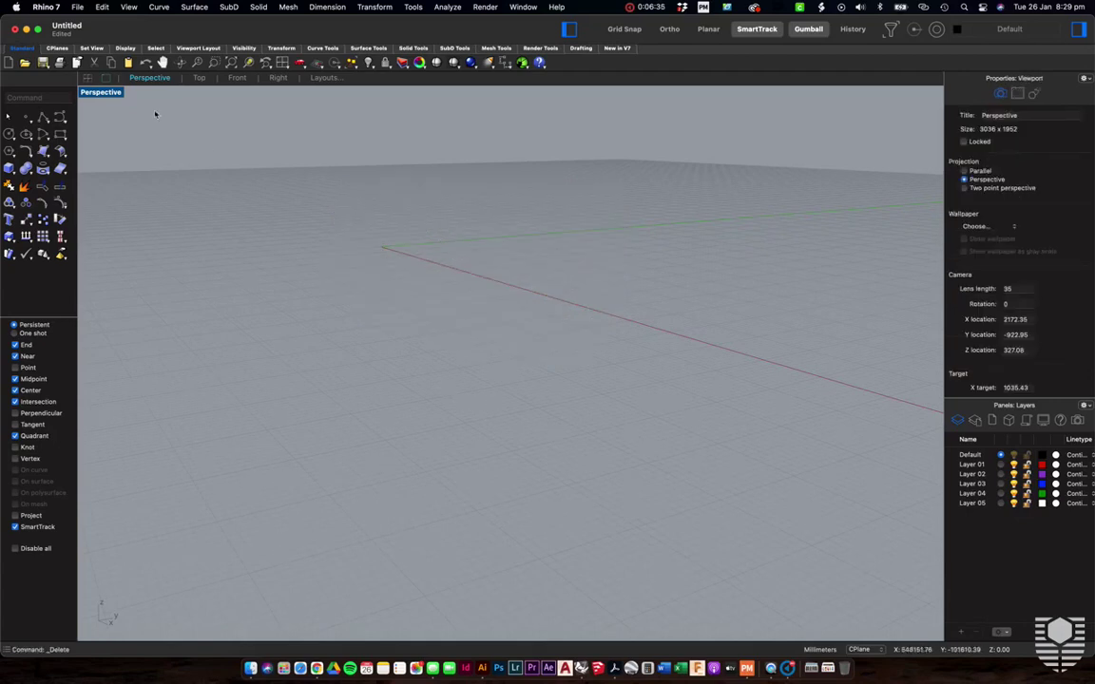
pyautogui.doubleClick(97, 92)
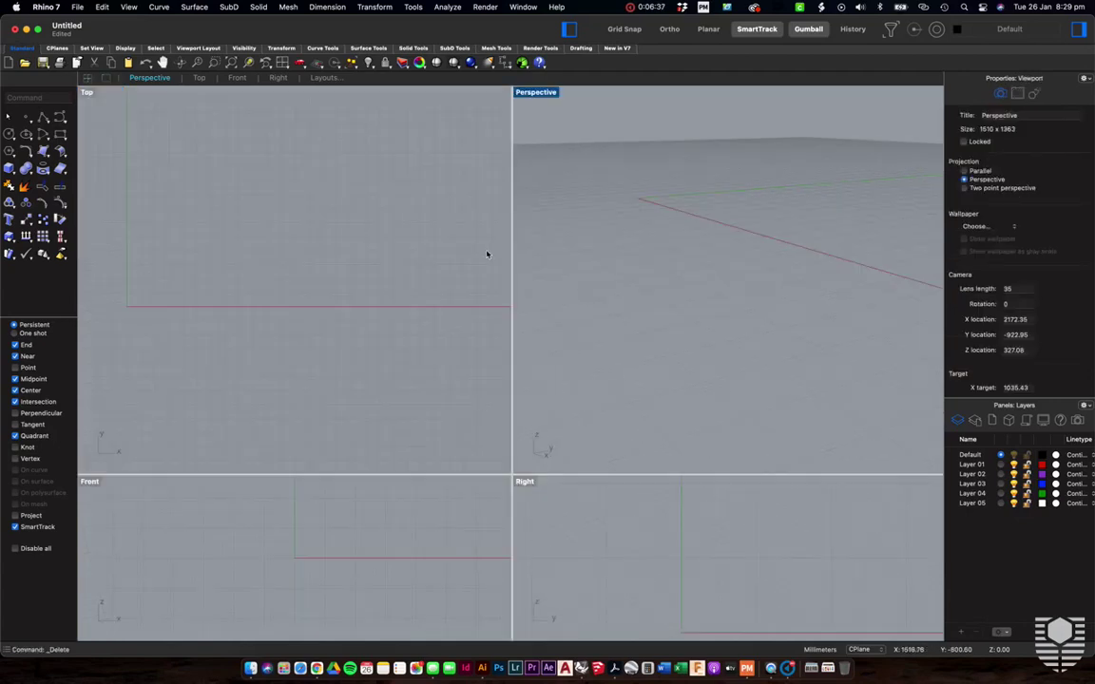
pyautogui.scroll(-5, 638, 286)
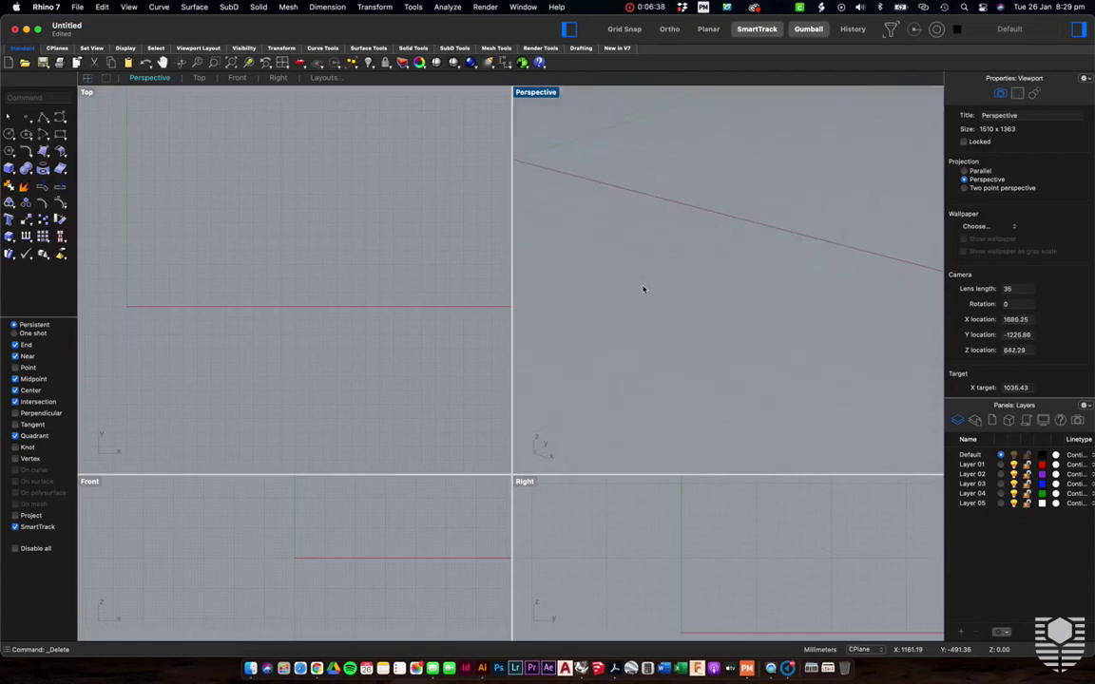
# Draw a Spiral with 10 turns on a vertical axis about 815 mm high from the origin, narrowing from a wide base to a small top radius
pyautogui.click(158, 7)
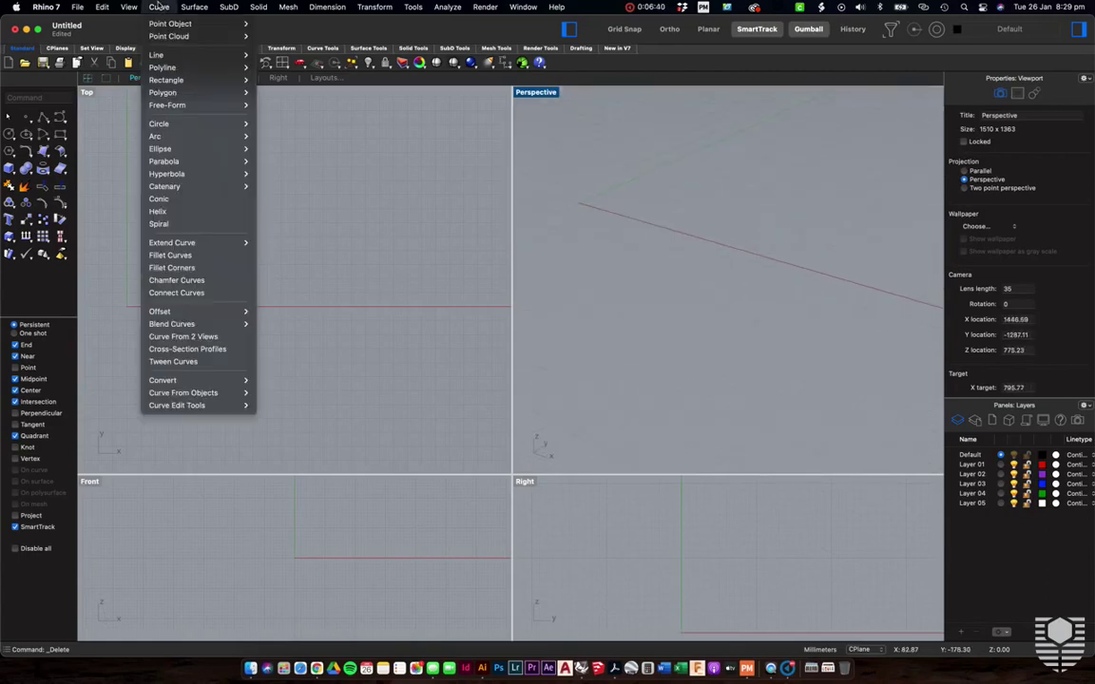
pyautogui.click(159, 224)
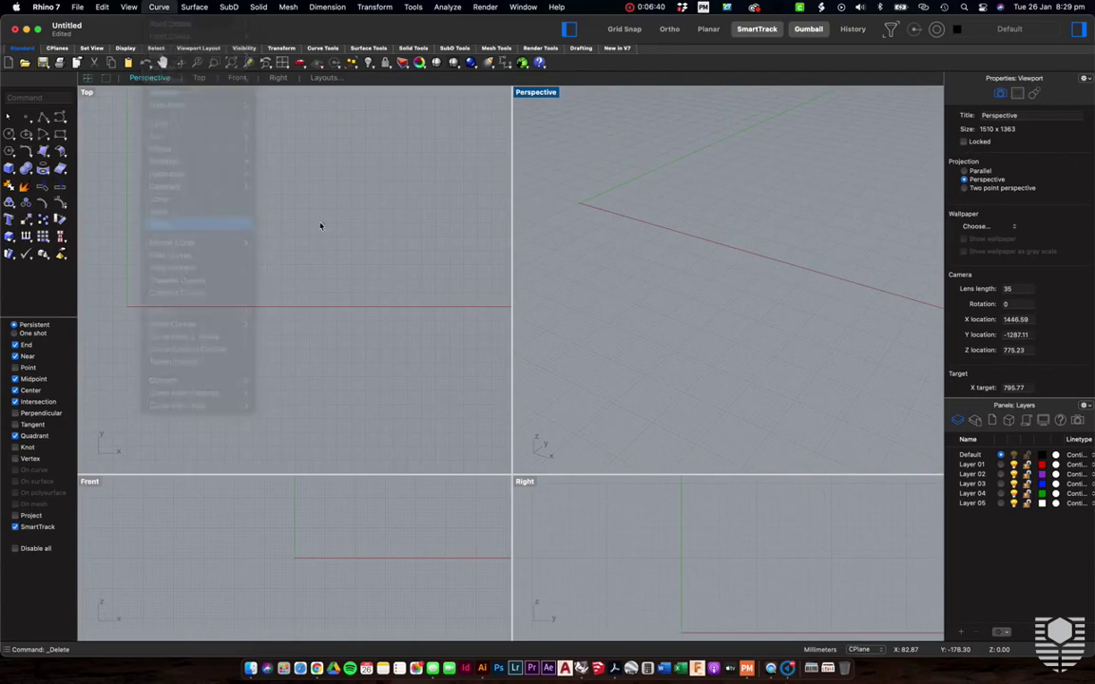
pyautogui.click(580, 204)
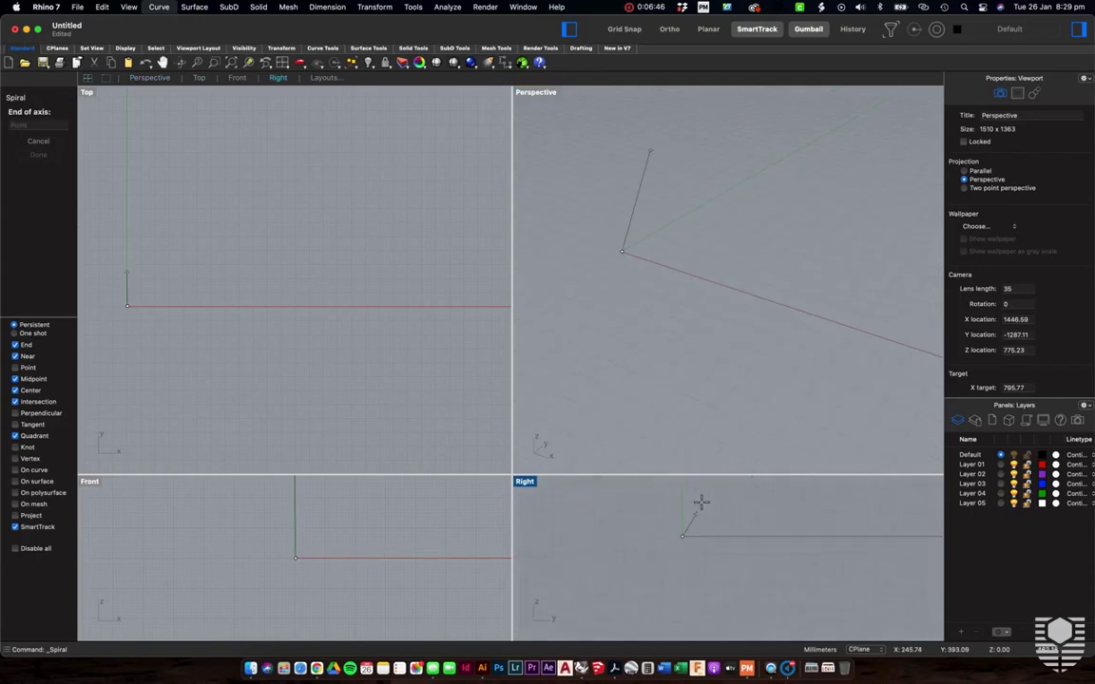
pyautogui.press('F8')
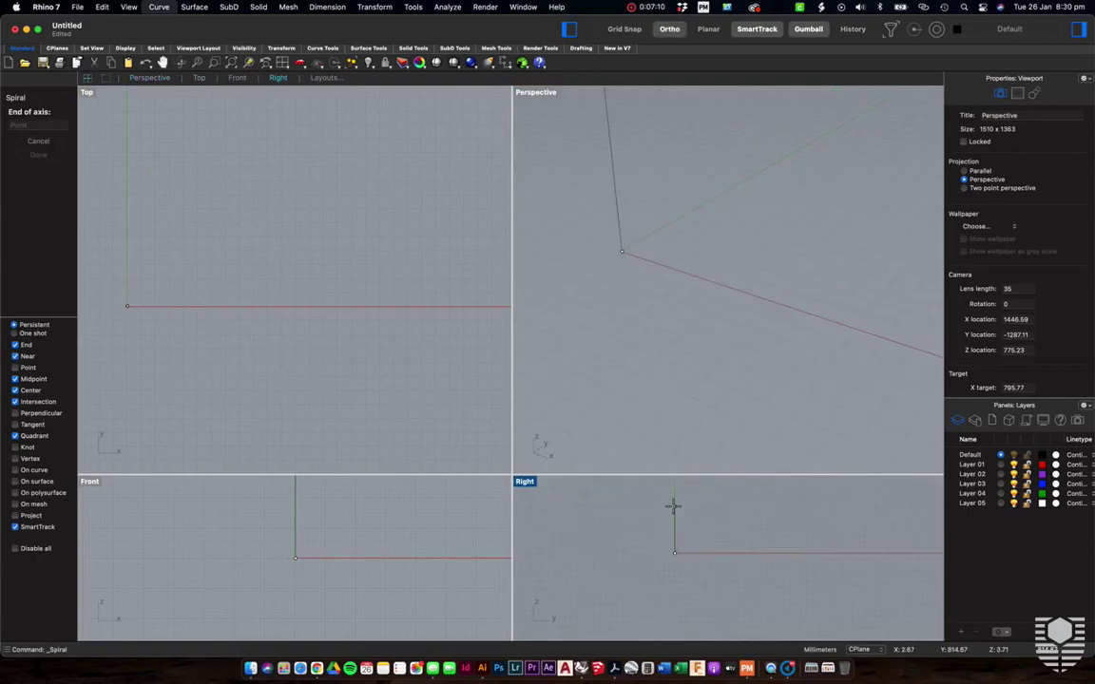
pyautogui.click(673, 506)
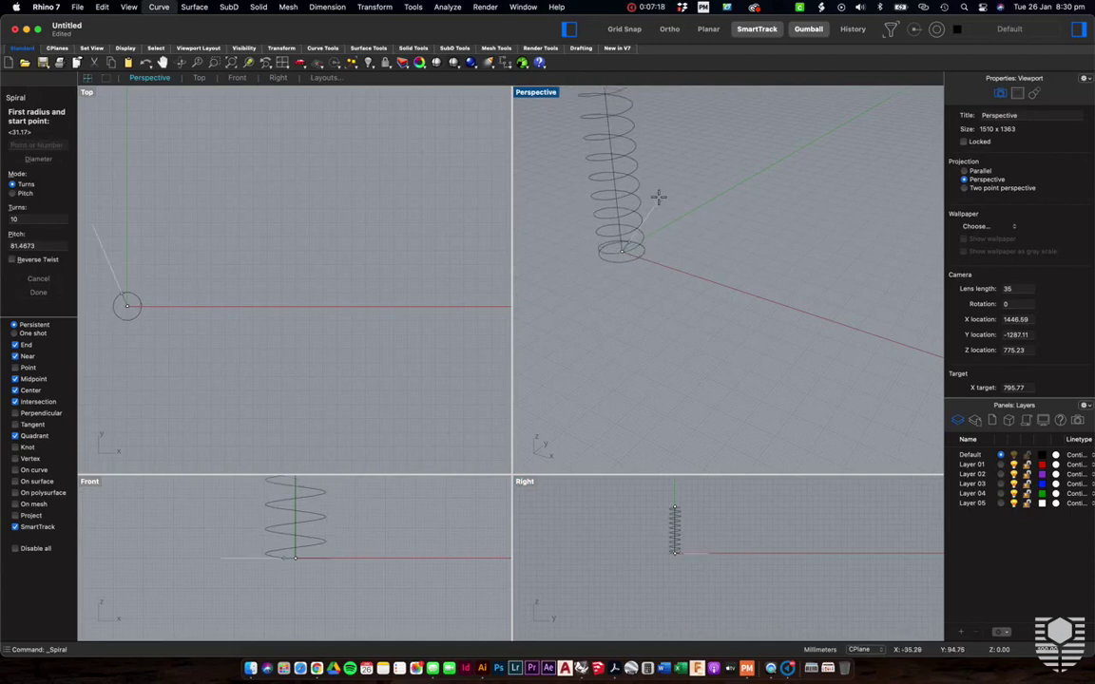
pyautogui.scroll(5, 581, 186)
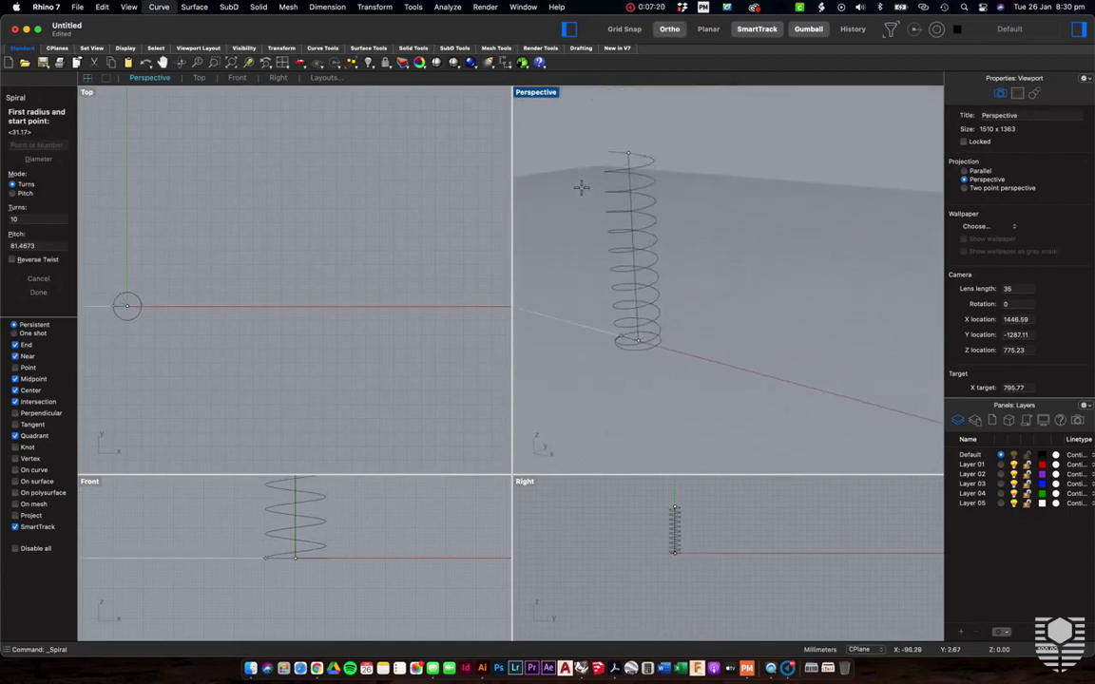
pyautogui.scroll(3, 580, 186)
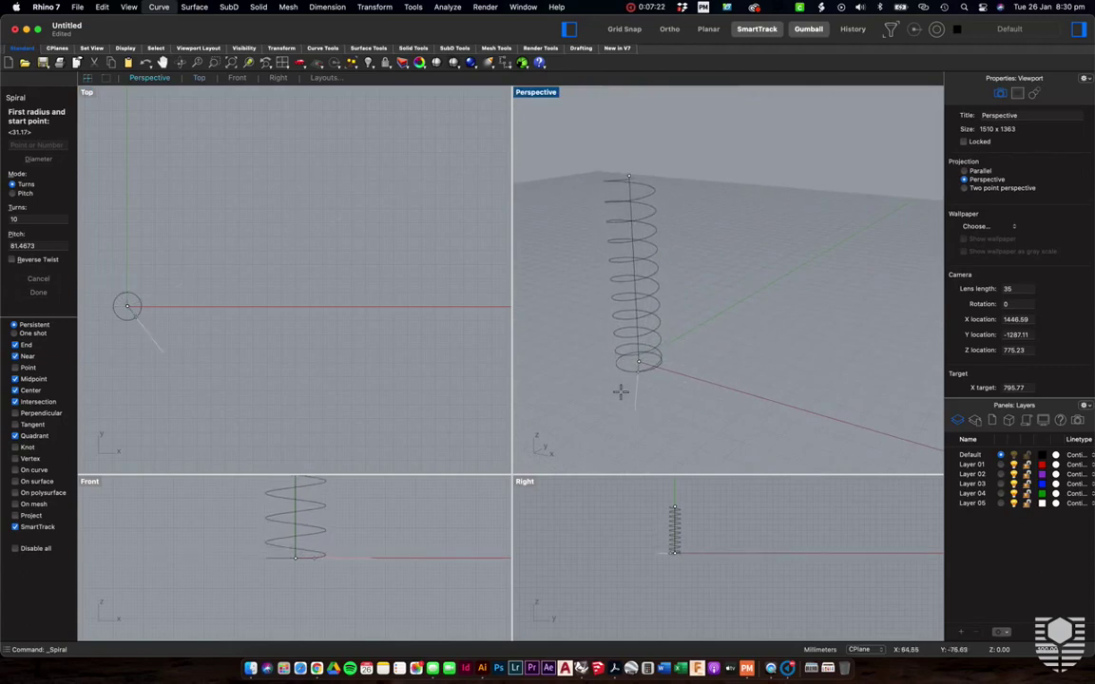
pyautogui.click(684, 375)
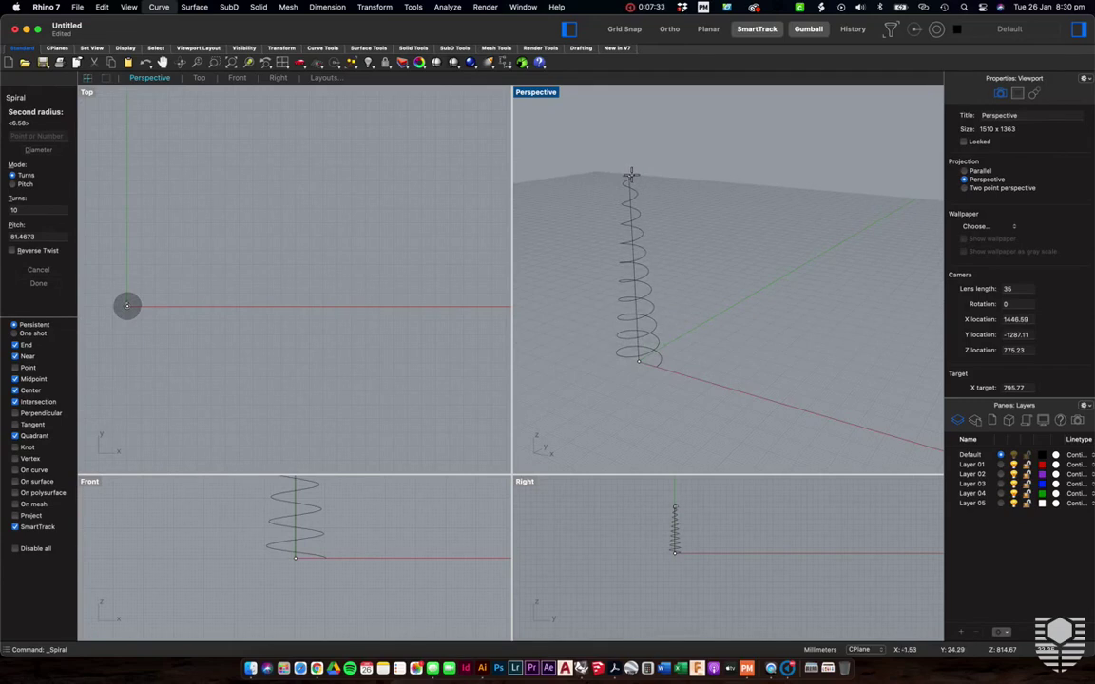
pyautogui.click(127, 305)
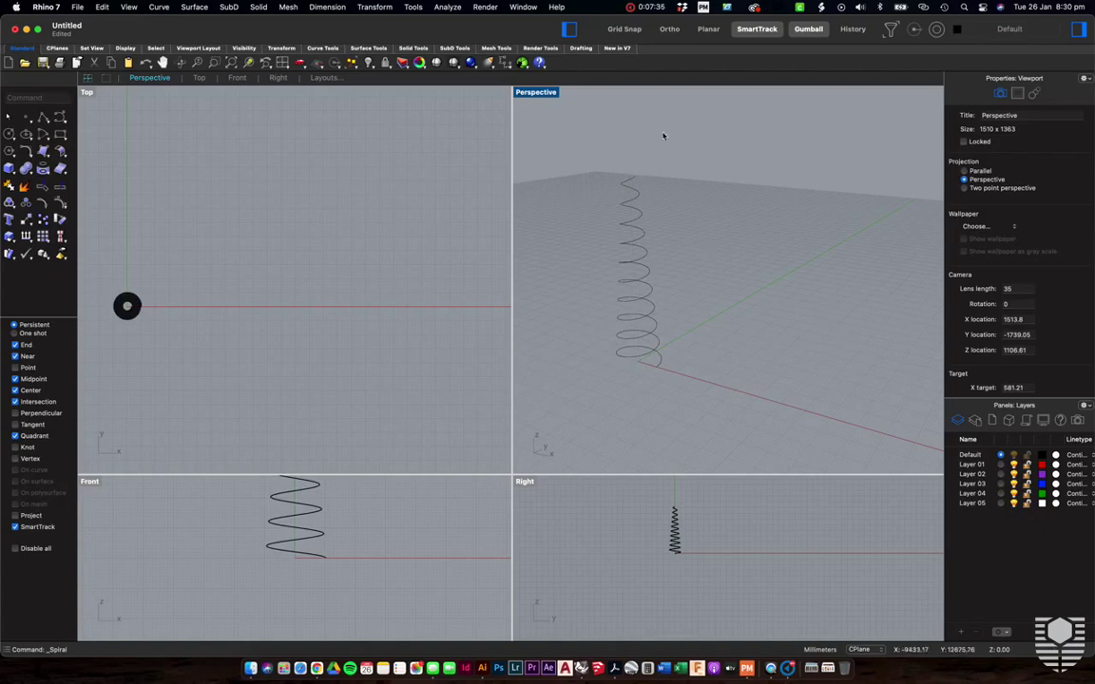
# Select the tapered spiral to show its control points and delete it
pyautogui.click(618, 361)
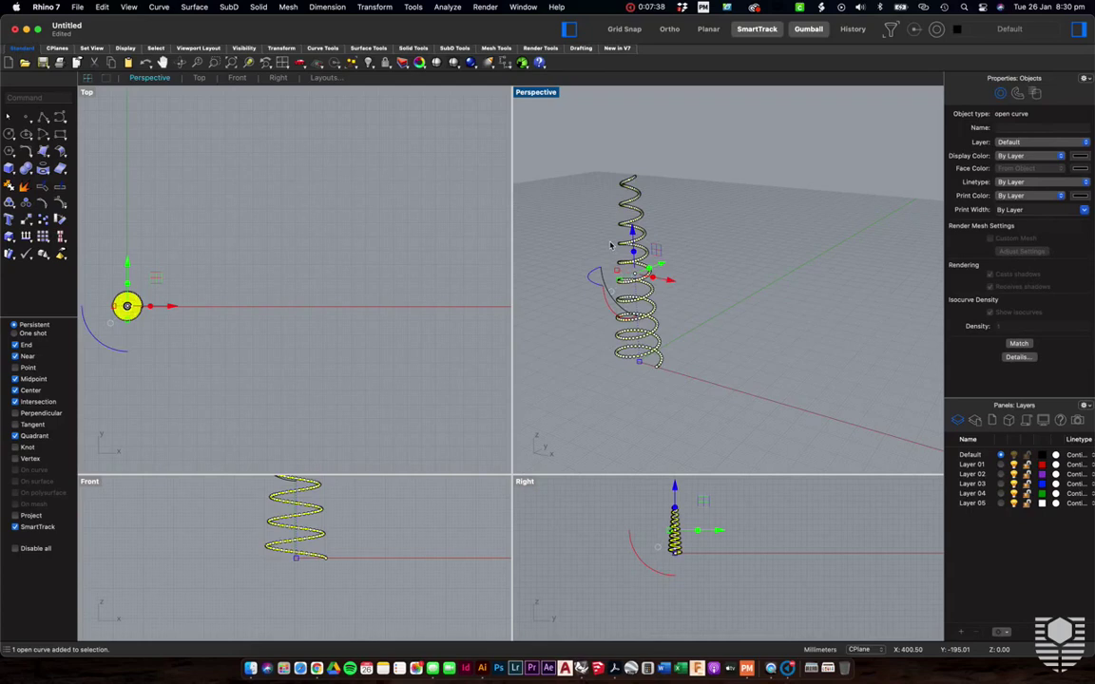
pyautogui.press('Delete')
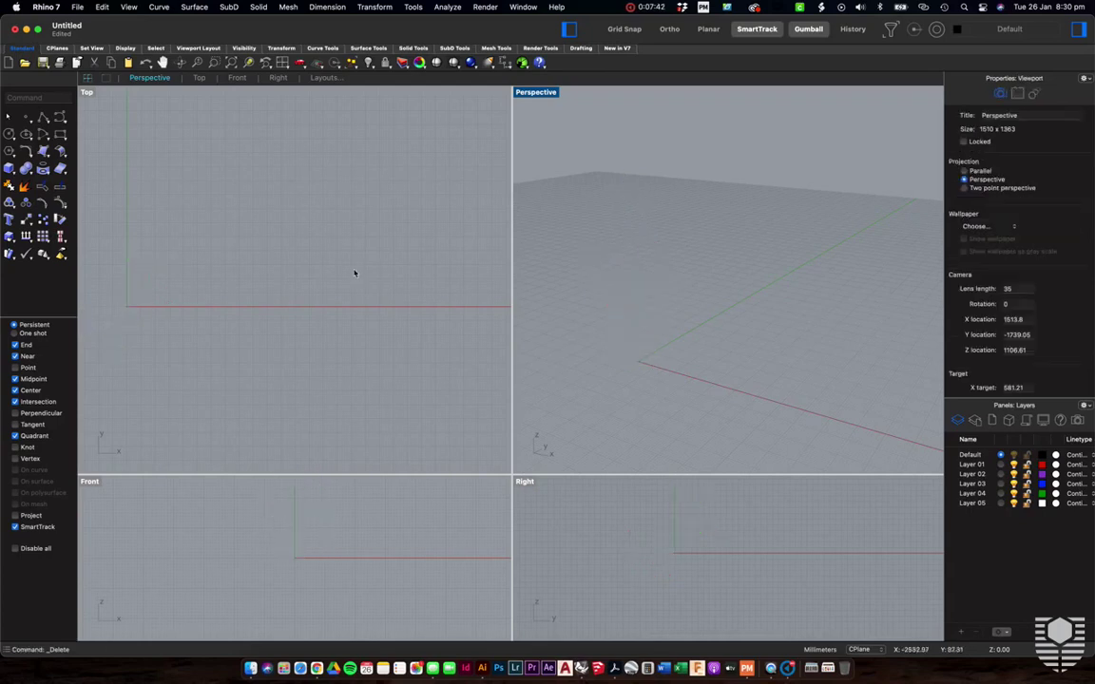
# In a maximised Top view, insert Preview_Tut_June_Geometric_Islamic_Pattern (1).png from Downloads as a Picture with its lower corner at the origin
pyautogui.doubleClick(87, 91)
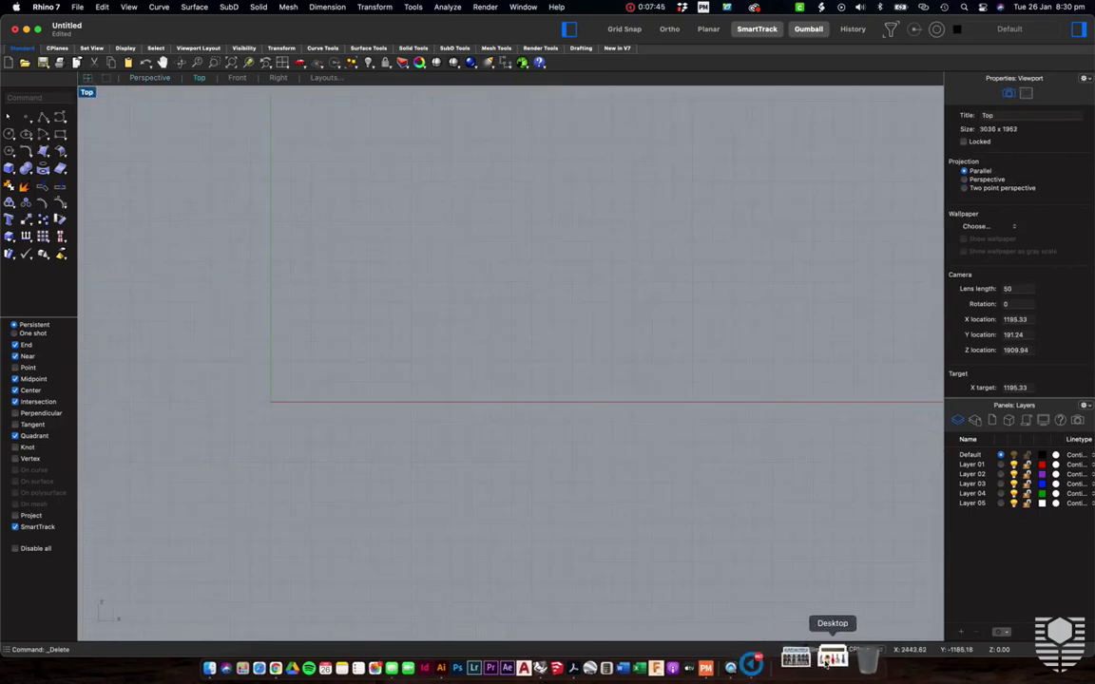
pyautogui.click(813, 660)
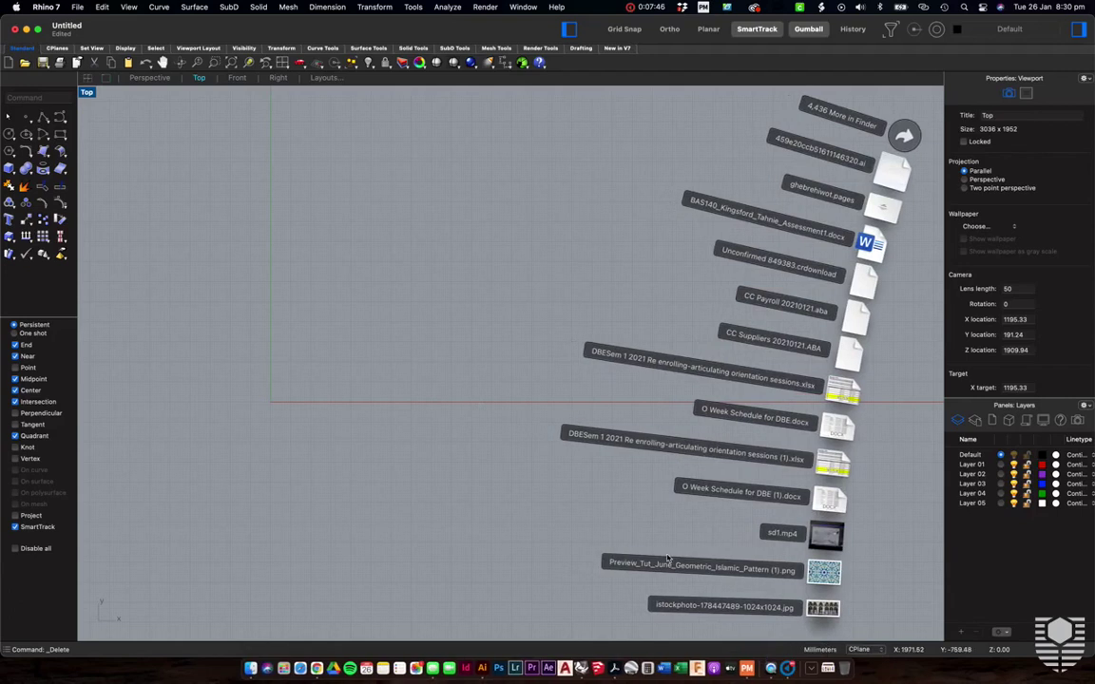
pyautogui.moveTo(821, 581); pyautogui.dragTo(435, 328)
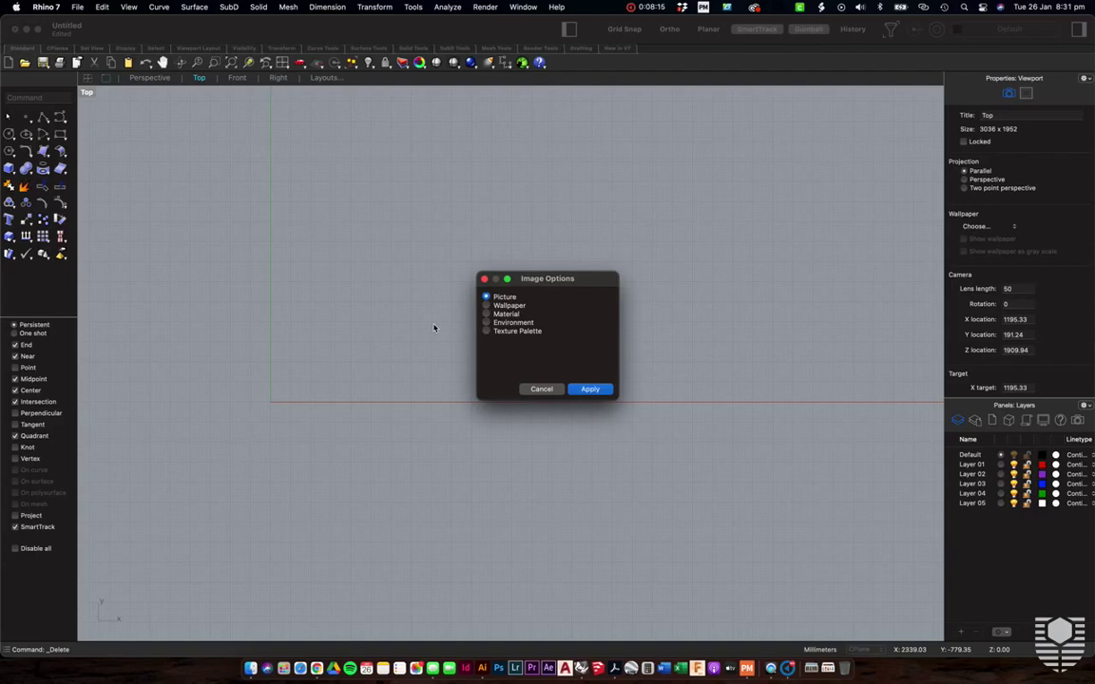
pyautogui.click(590, 390)
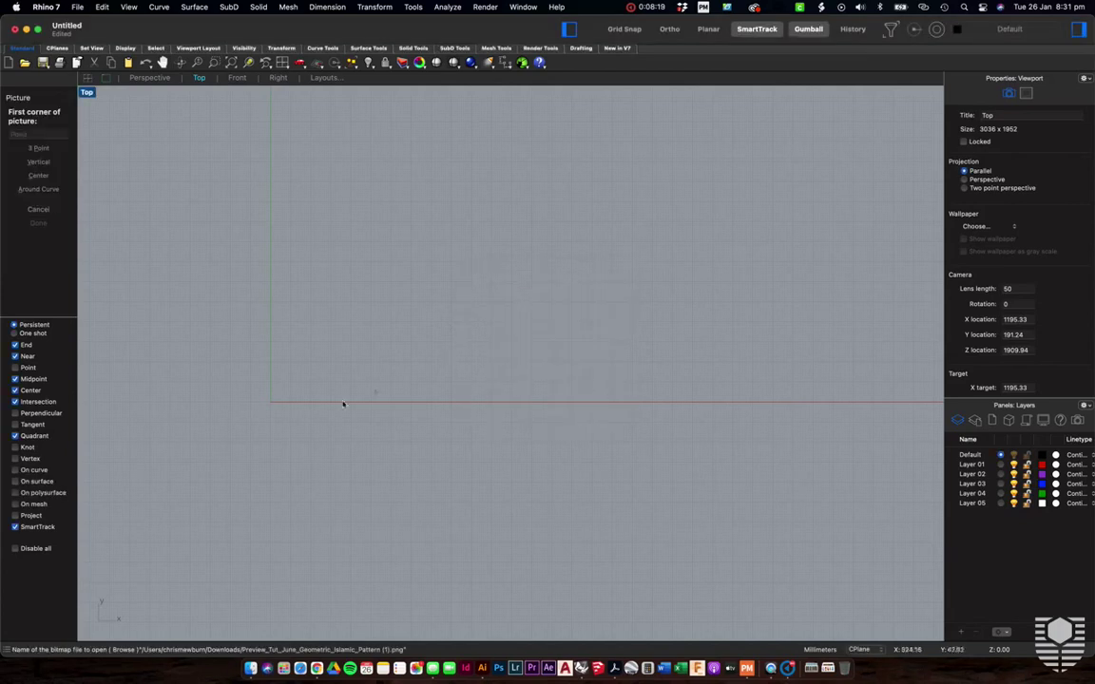
pyautogui.click(276, 404)
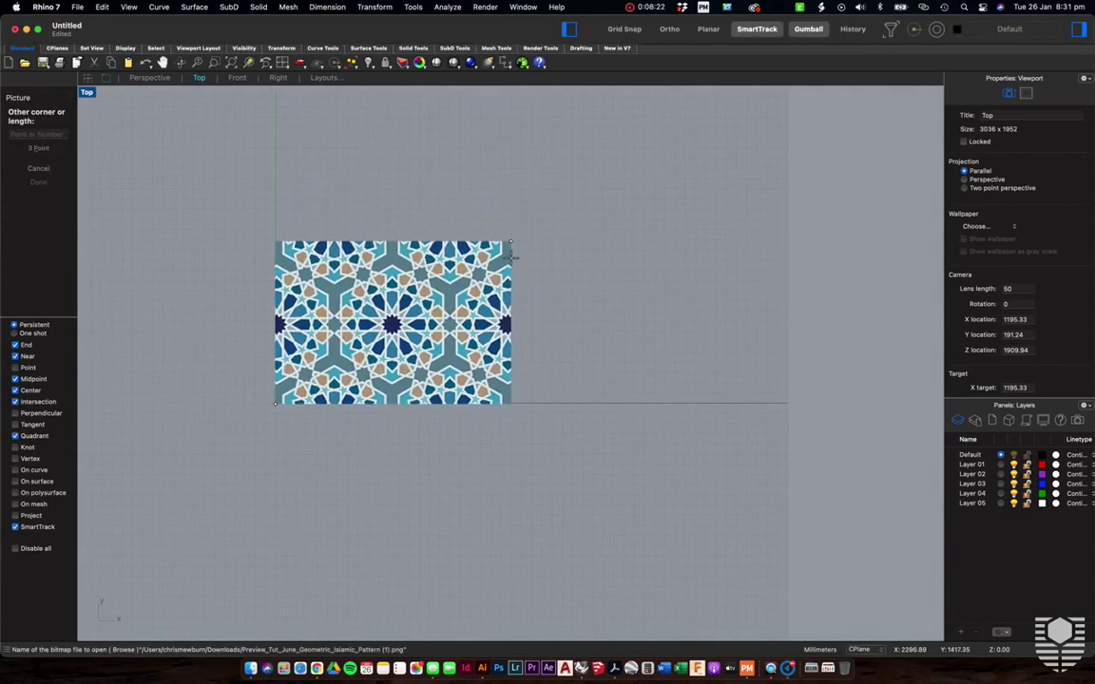
pyautogui.click(511, 255)
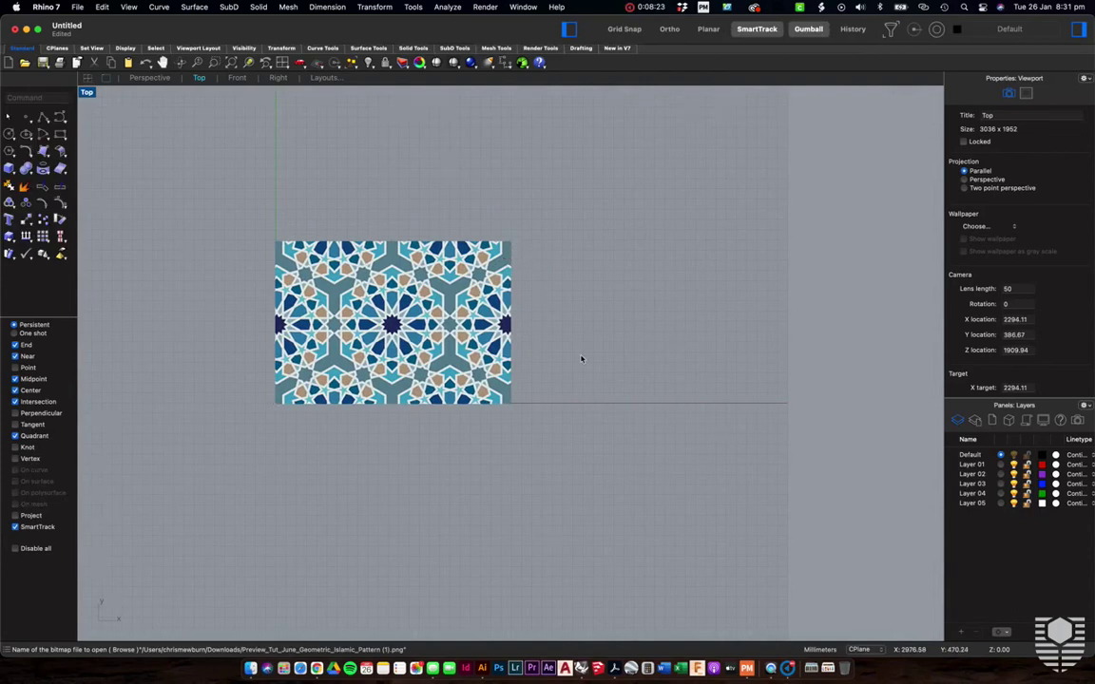
pyautogui.scroll(2, 582, 359)
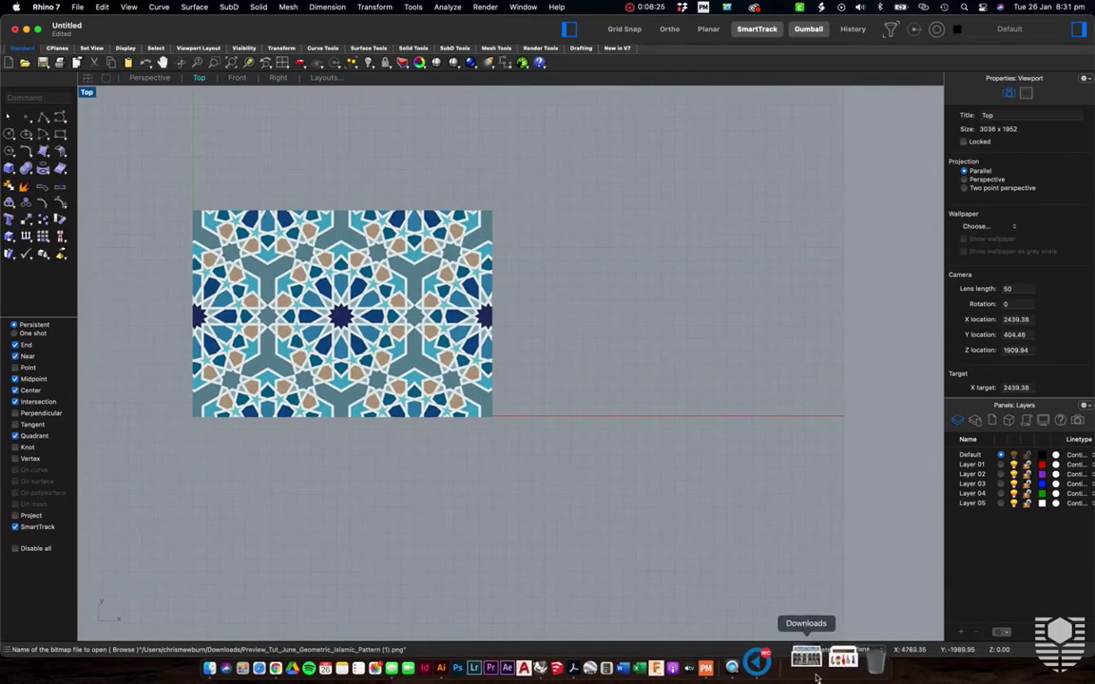
pyautogui.click(812, 668)
pyautogui.moveTo(732, 565); pyautogui.dragTo(740, 335)
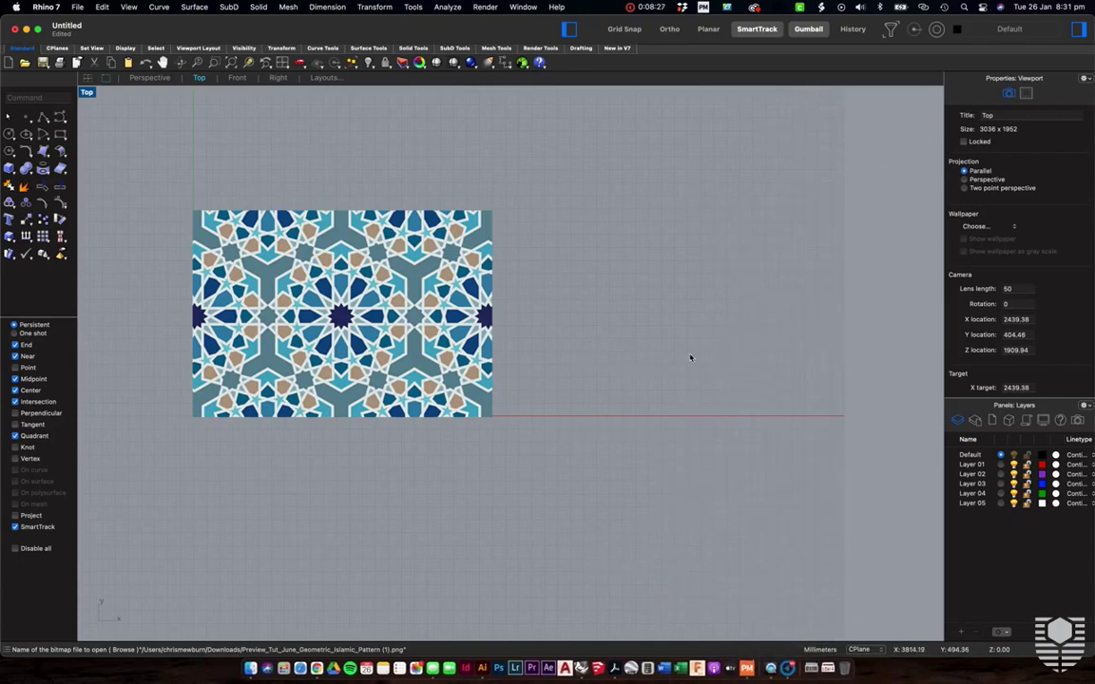
pyautogui.click(813, 668)
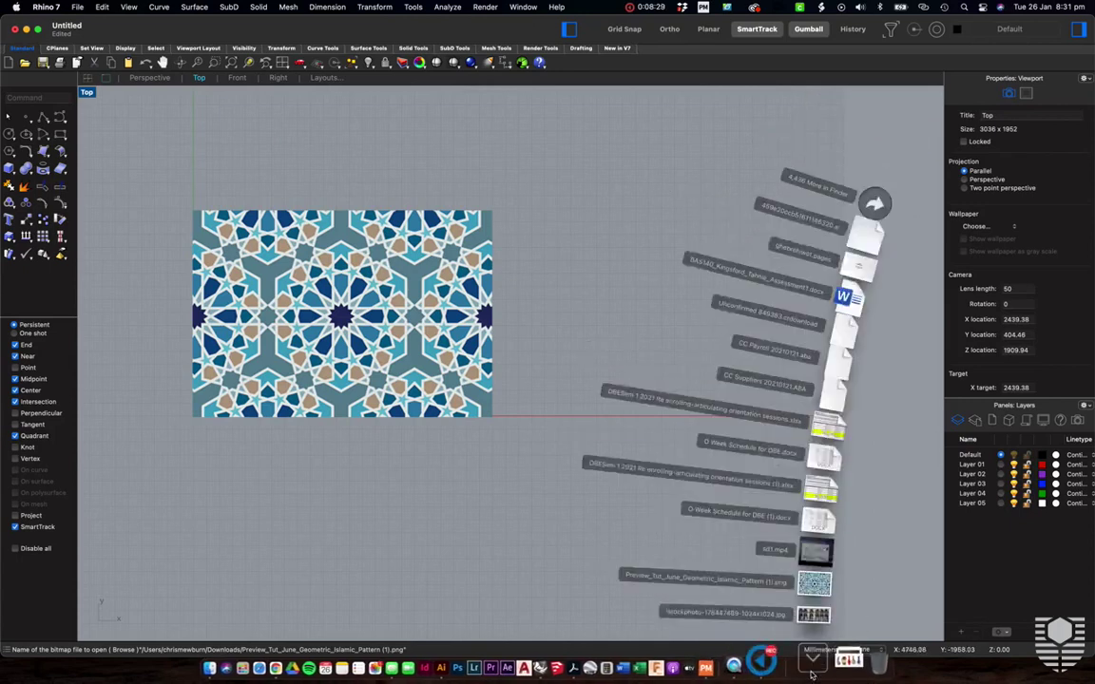
pyautogui.moveTo(813, 613); pyautogui.dragTo(694, 416)
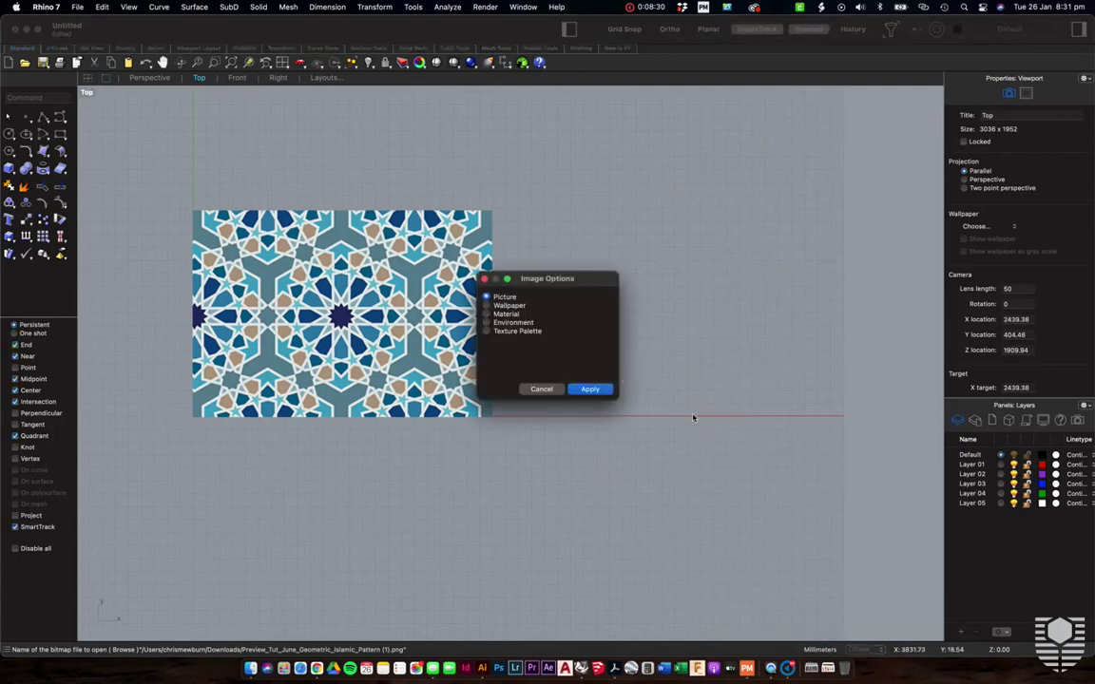
pyautogui.click(591, 390)
pyautogui.click(565, 417)
pyautogui.click(817, 201)
pyautogui.scroll(-4, 803, 207)
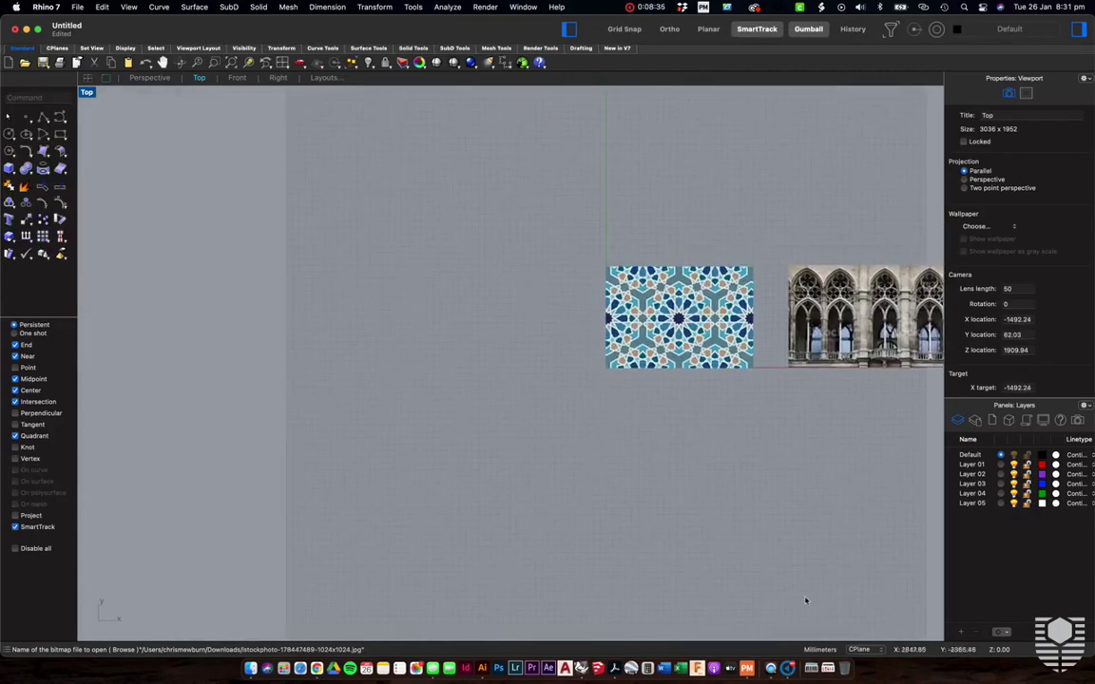
# Insert the vases image Screen Shot 2021-01-26 at 7.25.54 pm from the Desktop as a Picture to the left of the Islamic pattern
pyautogui.click(827, 668)
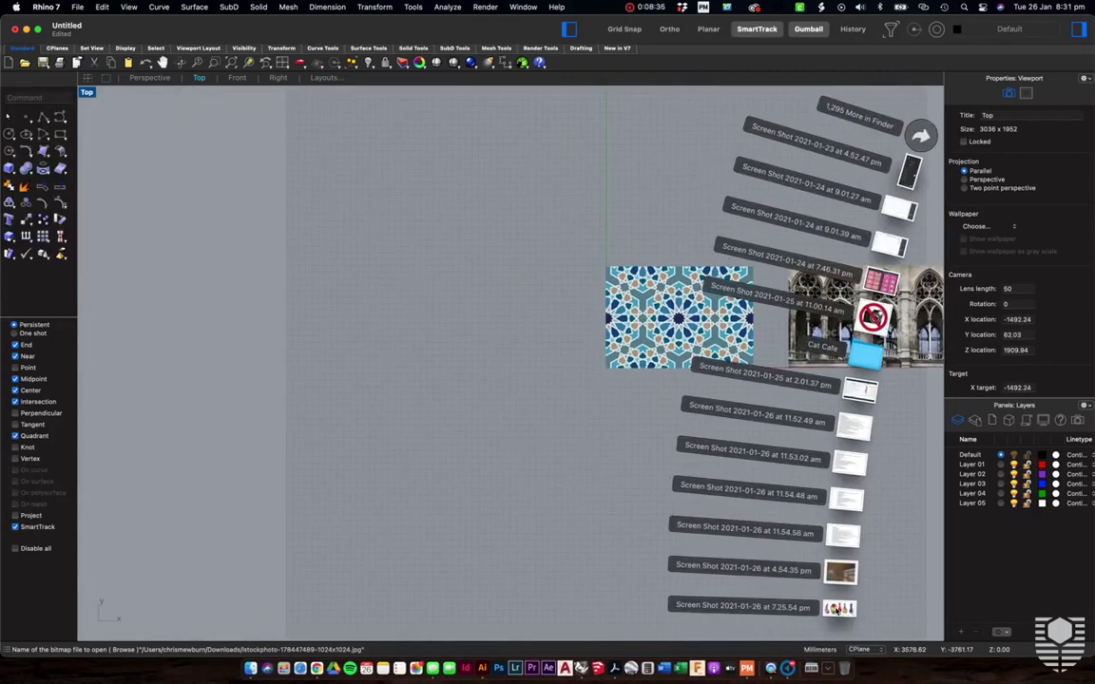
pyautogui.moveTo(836, 610); pyautogui.dragTo(388, 370)
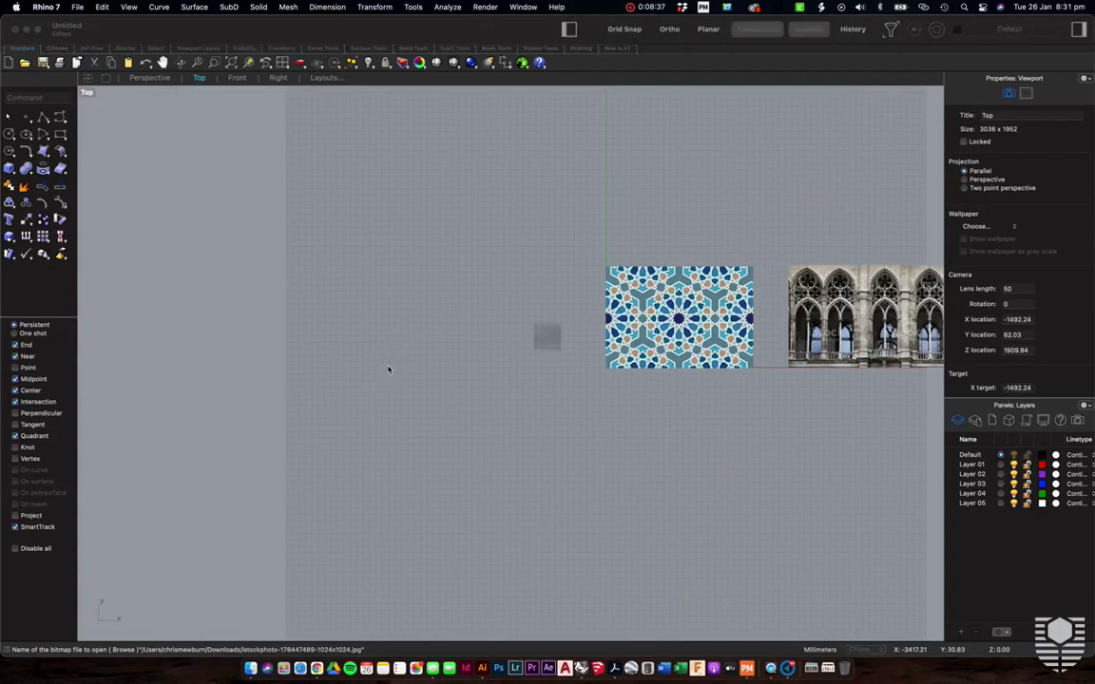
pyautogui.click(590, 387)
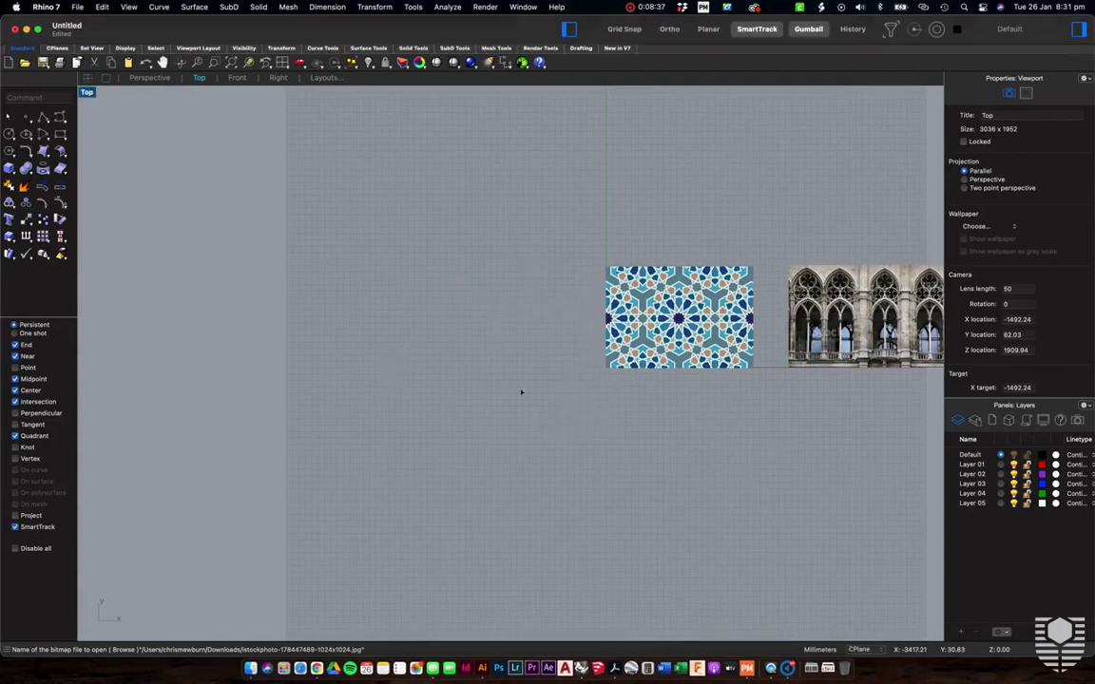
pyautogui.click(371, 369)
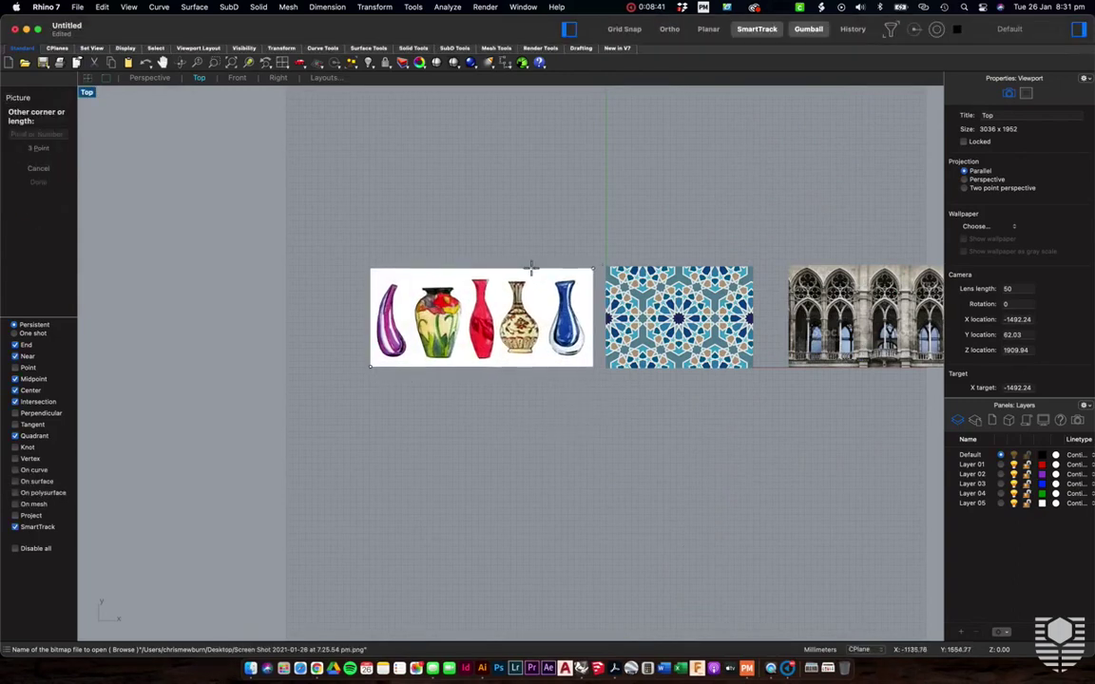
pyautogui.click(596, 268)
pyautogui.hscroll(5, 680, 310)
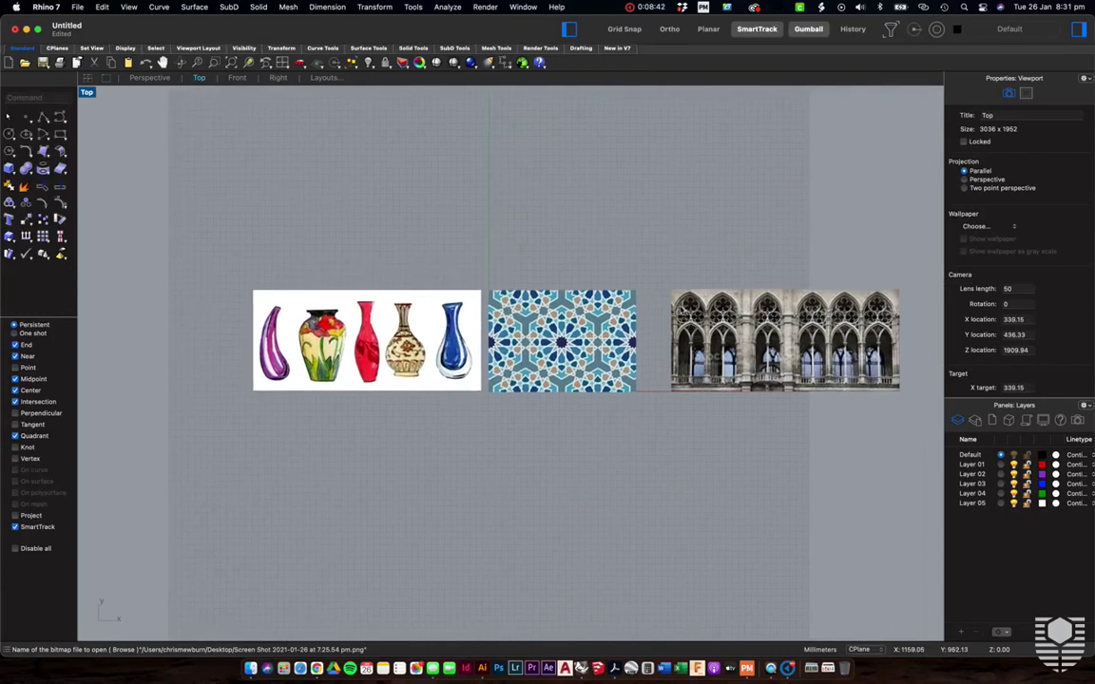
# Move the Islamic pattern picture slightly right so it sits evenly between the vases and the Gothic arches, then clear the selection
pyautogui.click(608, 335)
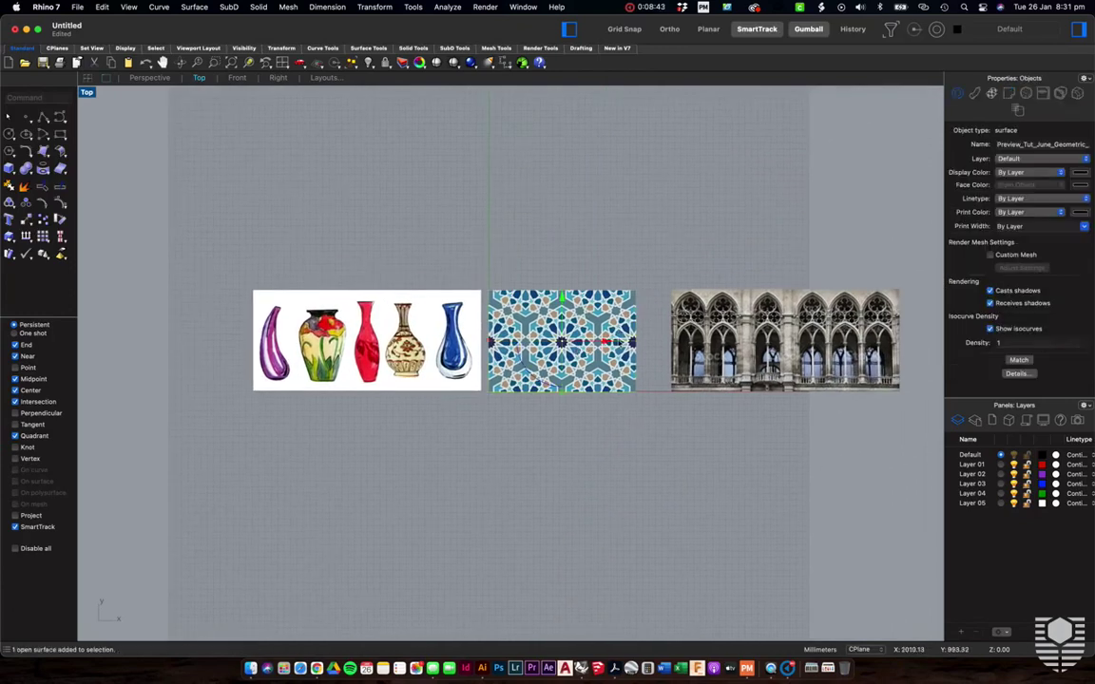
pyautogui.write('move')
pyautogui.press('Return')
pyautogui.click(633, 431)
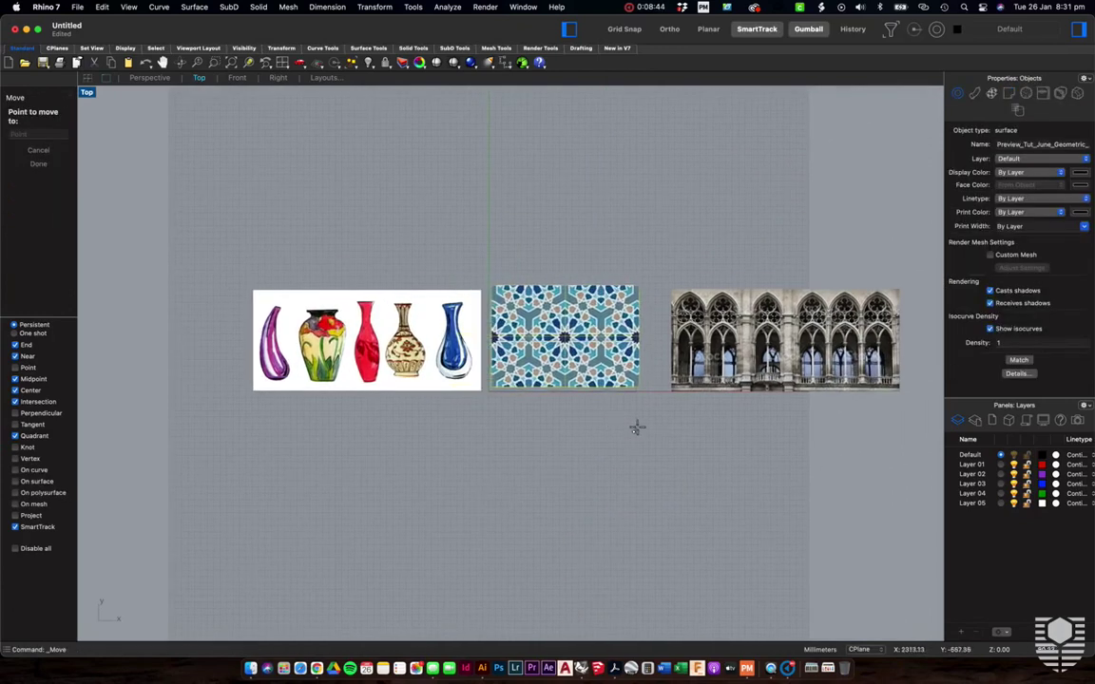
pyautogui.click(648, 432)
pyautogui.press('Escape')
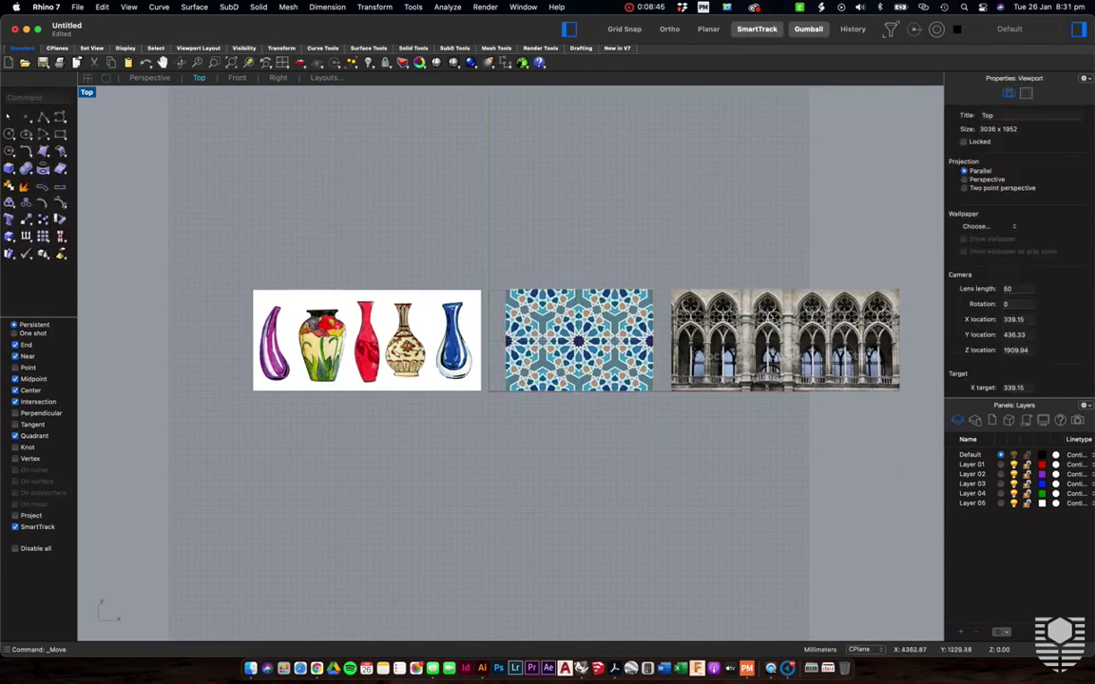
# Fade the Gothic arches picture by raising its material's object transparency to roughly half
pyautogui.scroll(3, 765, 318)
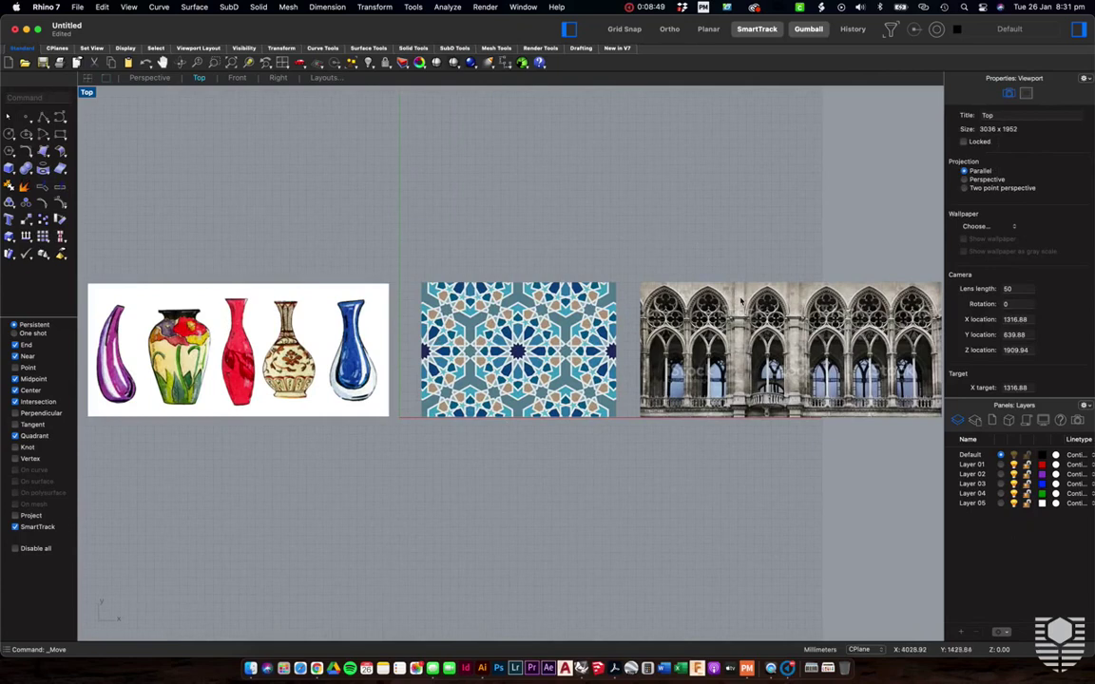
pyautogui.click(740, 302)
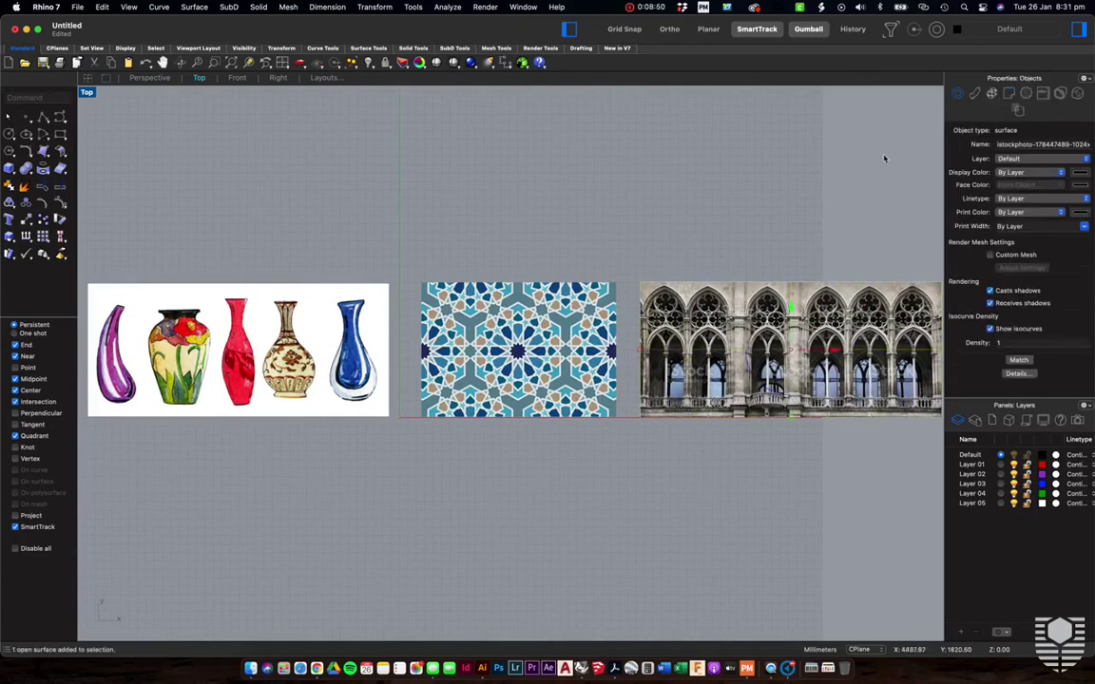
pyautogui.click(976, 94)
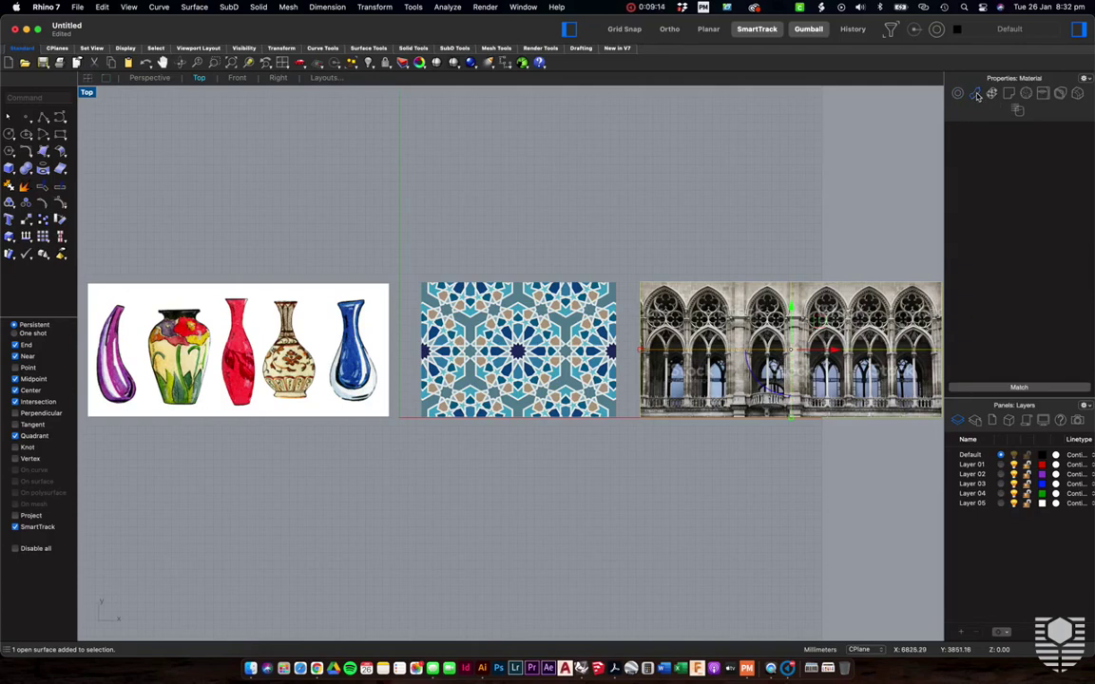
pyautogui.click(976, 94)
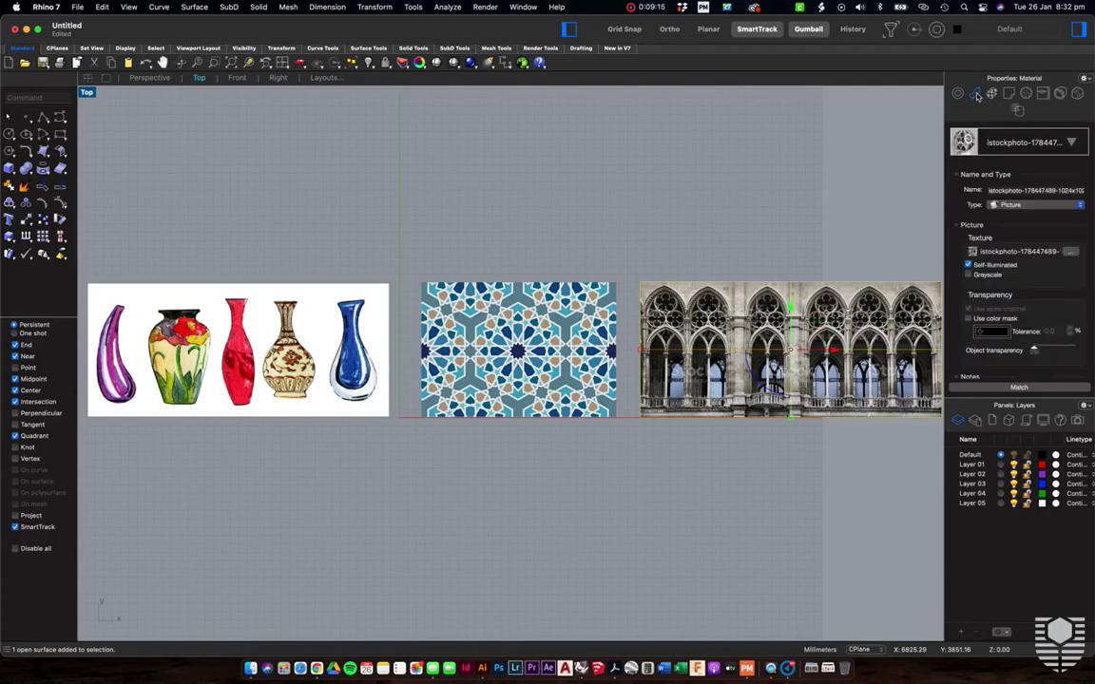
pyautogui.click(1055, 349)
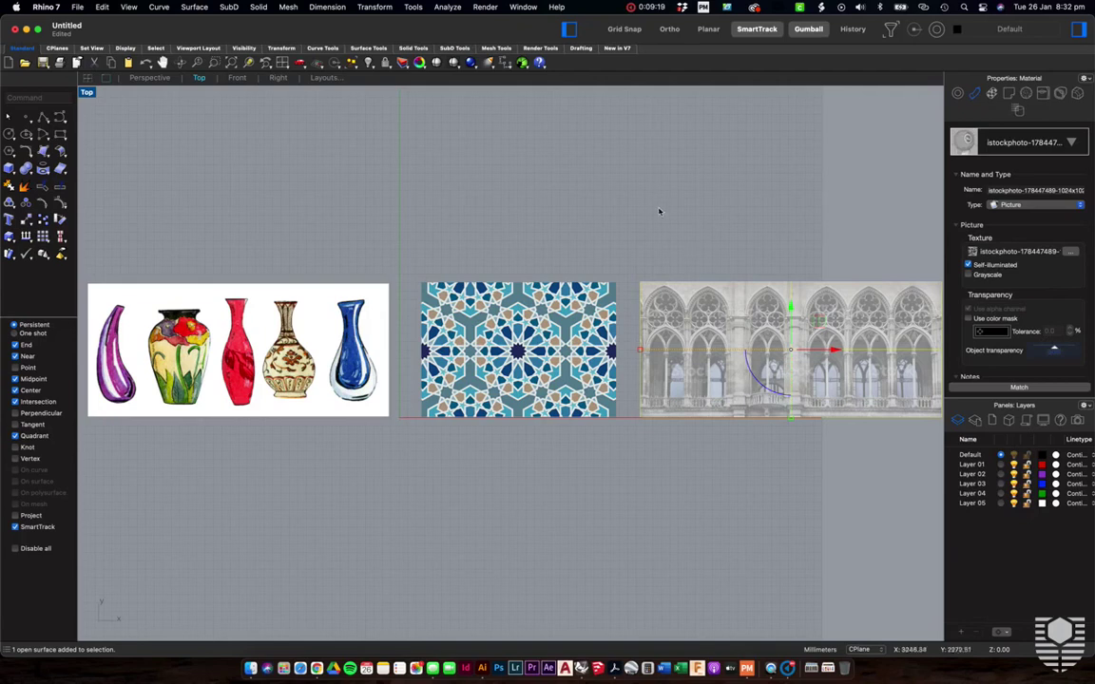
# Select the vases and Islamic pattern pictures together and raise their object transparency until both look clearly faded
pyautogui.click(555, 219)
pyautogui.moveTo(555, 219); pyautogui.dragTo(228, 371)
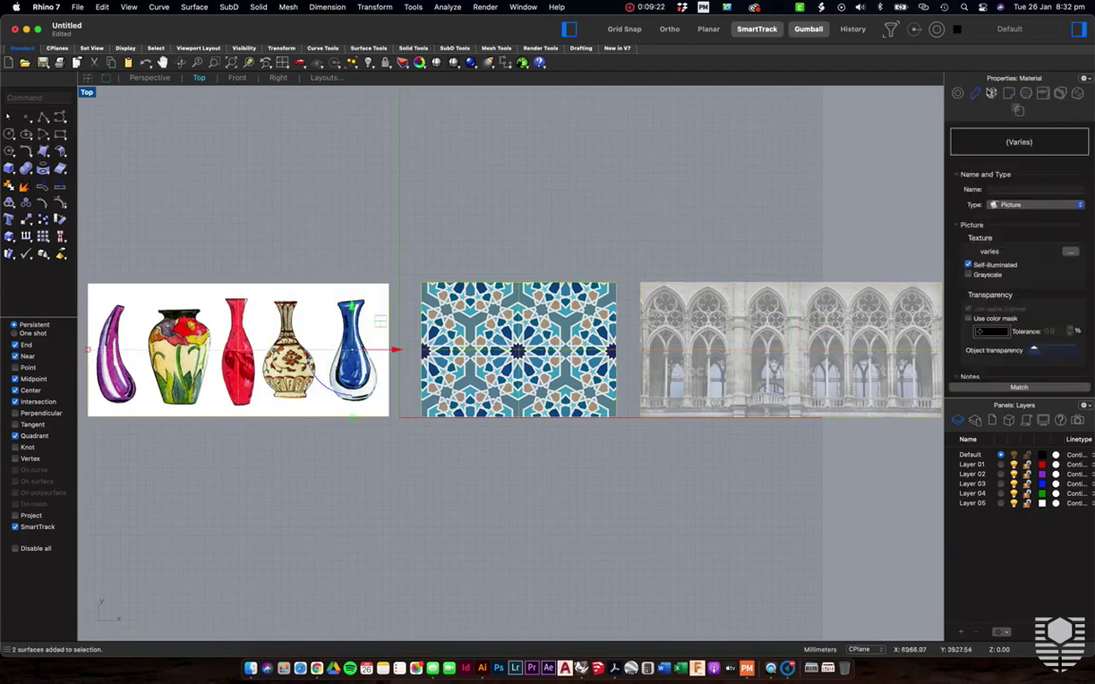
pyautogui.click(1054, 349)
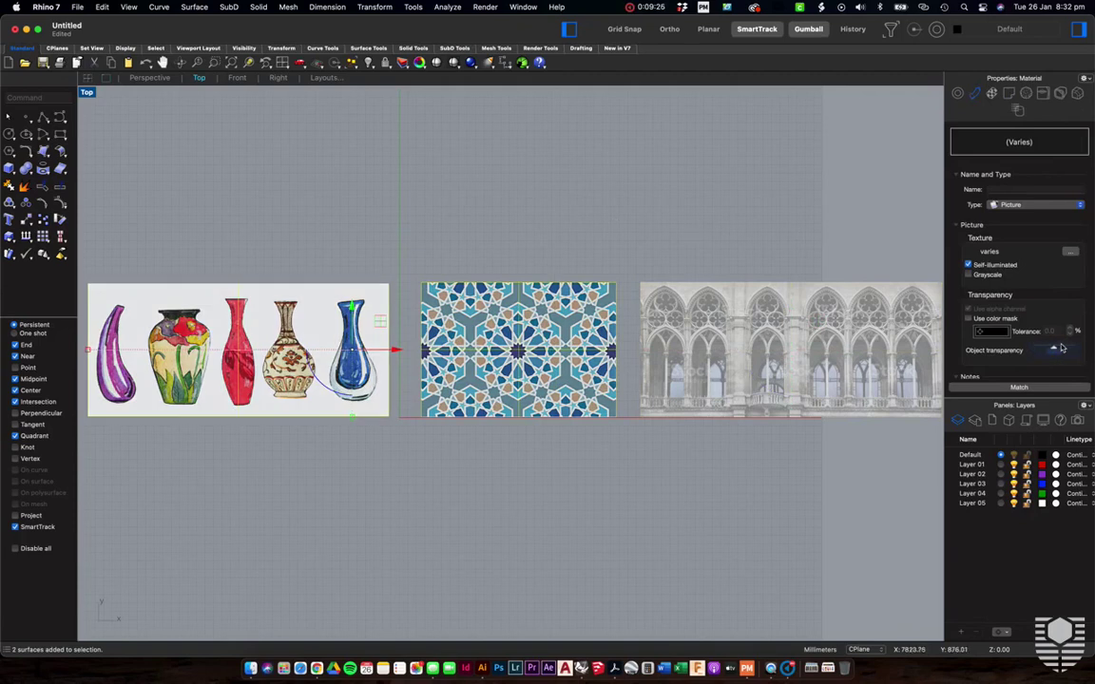
pyautogui.click(1066, 350)
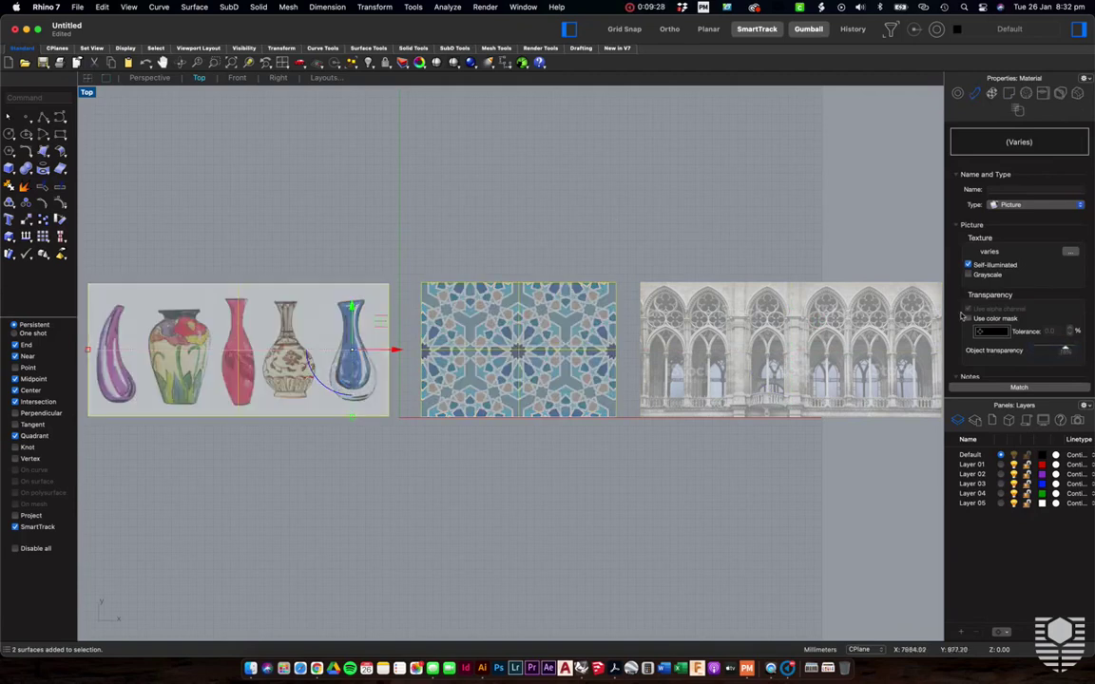
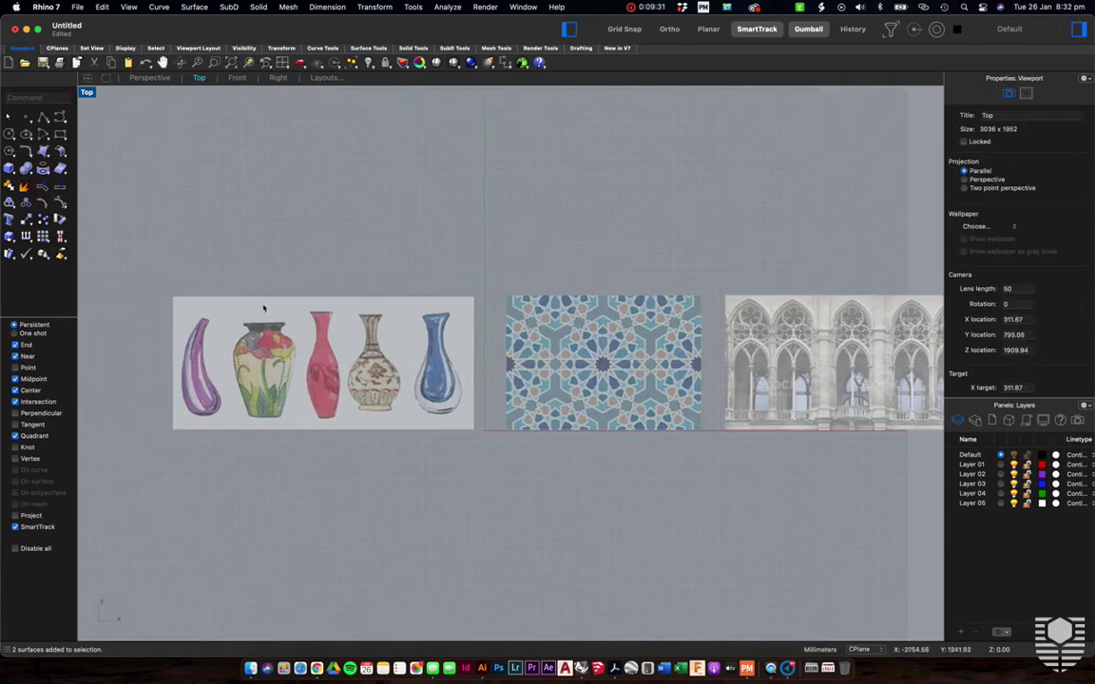
# Check the curve width in the Wireframe display mode's object settings, then close the preferences
pyautogui.scroll(5, 486, 376)
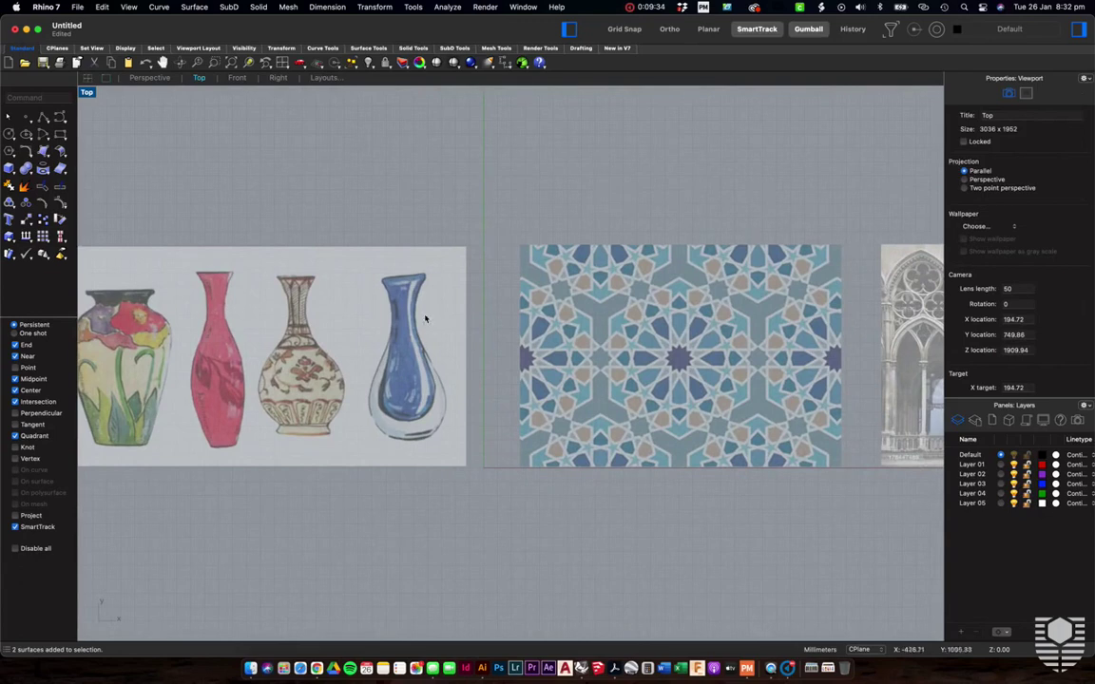
pyautogui.hscroll(5, 534, 332)
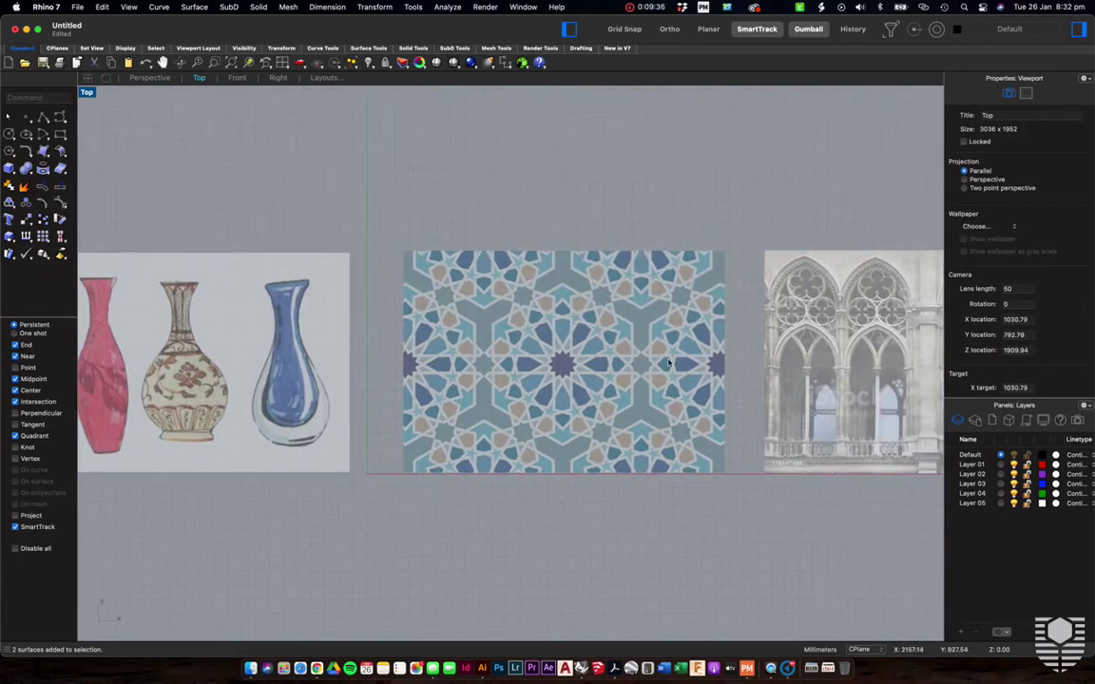
pyautogui.scroll(1, 668, 362)
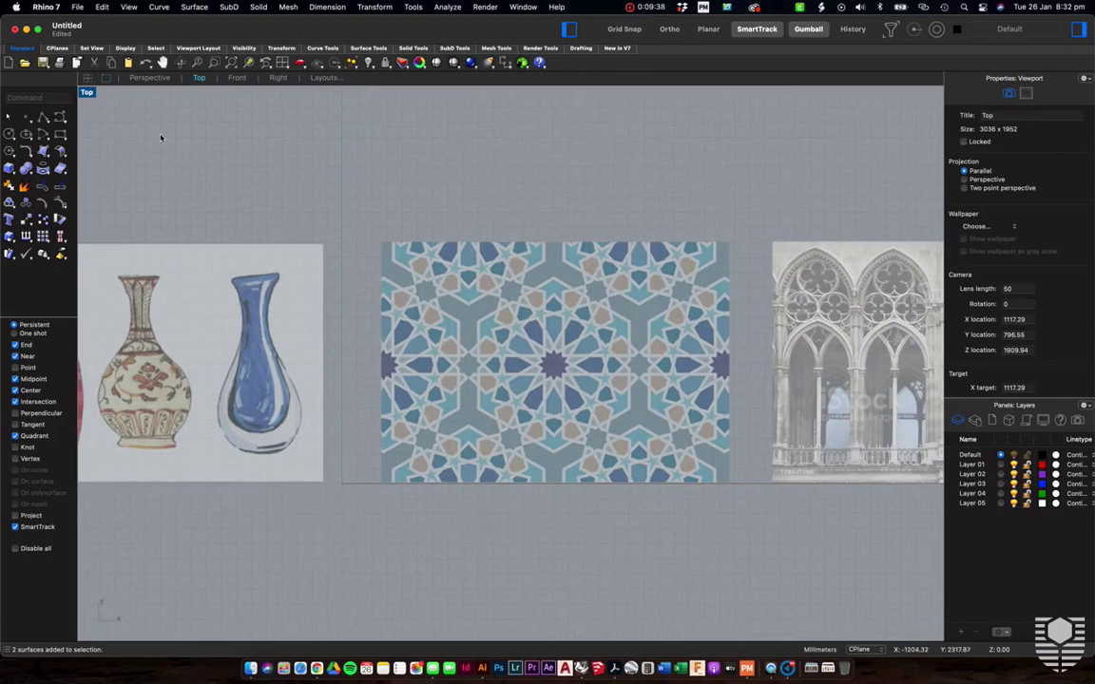
pyautogui.click(46, 7)
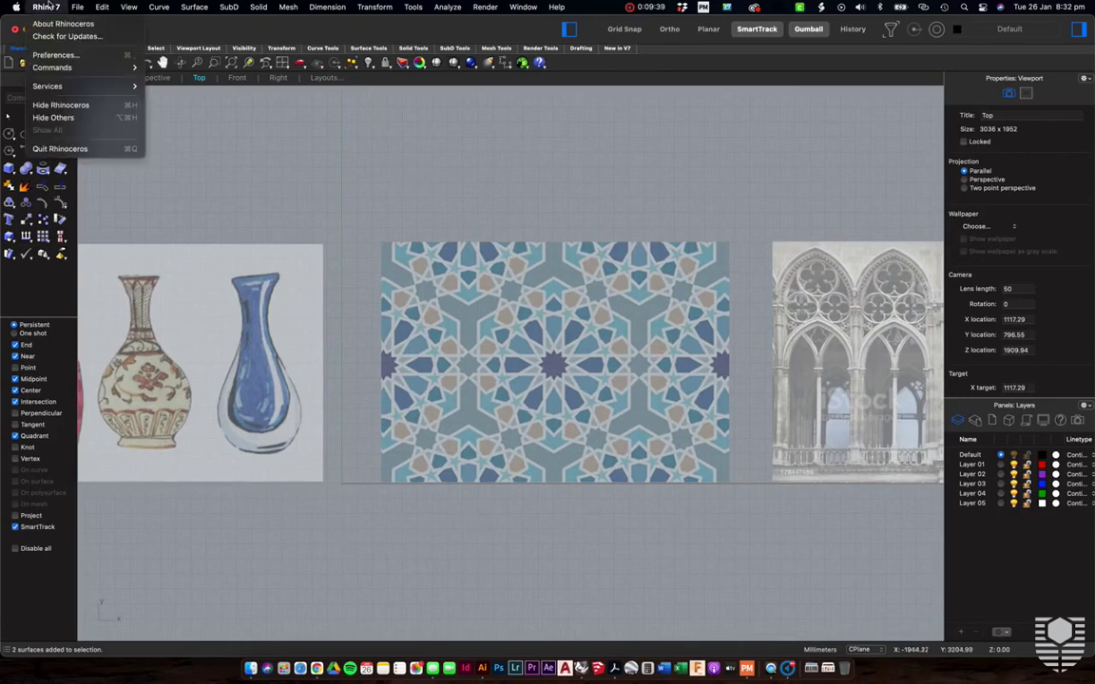
pyautogui.click(55, 55)
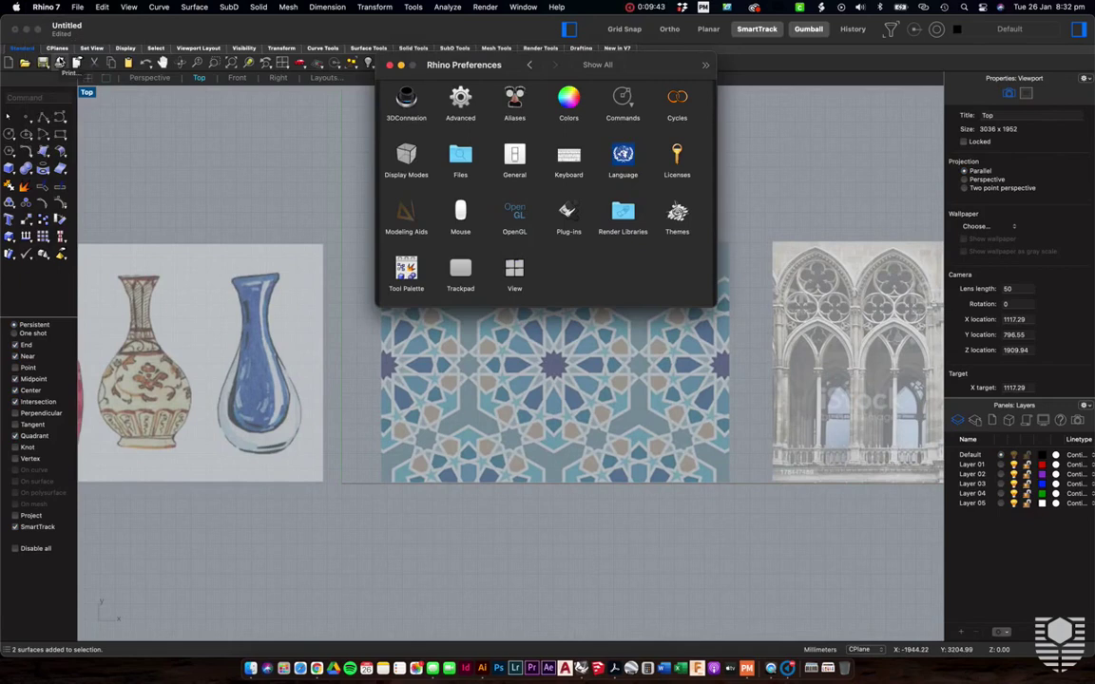
pyautogui.click(406, 154)
pyautogui.moveTo(494, 73); pyautogui.dragTo(436, 231)
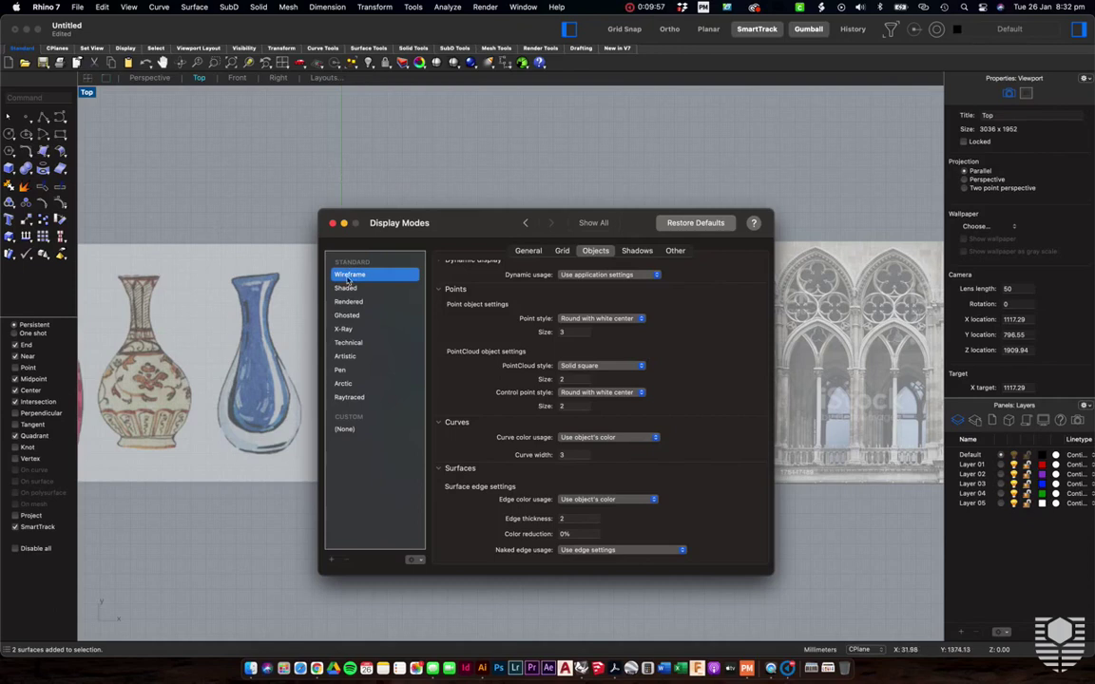
pyautogui.click(528, 251)
pyautogui.click(594, 250)
pyautogui.scroll(-2, 627, 340)
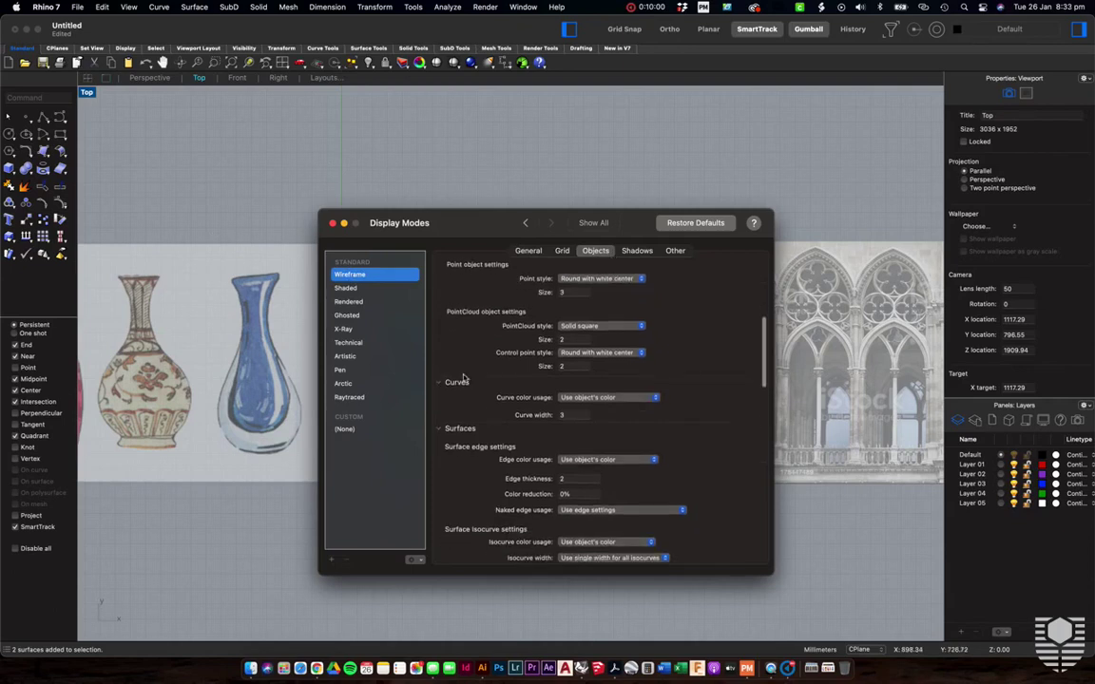
pyautogui.doubleClick(567, 417)
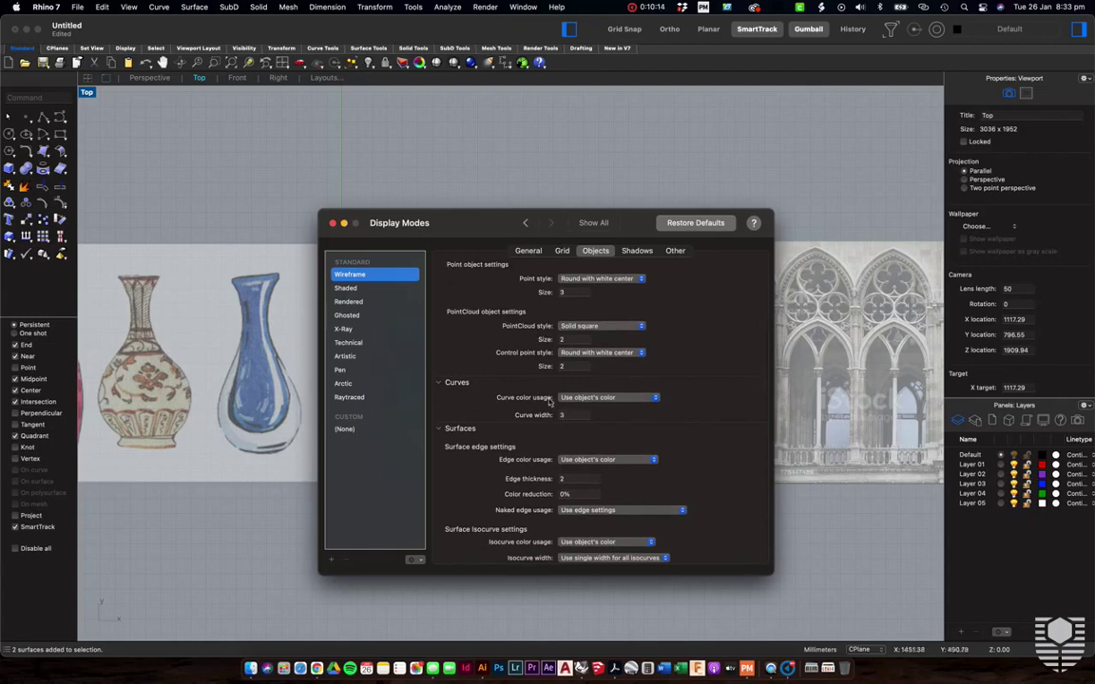
pyautogui.click(331, 223)
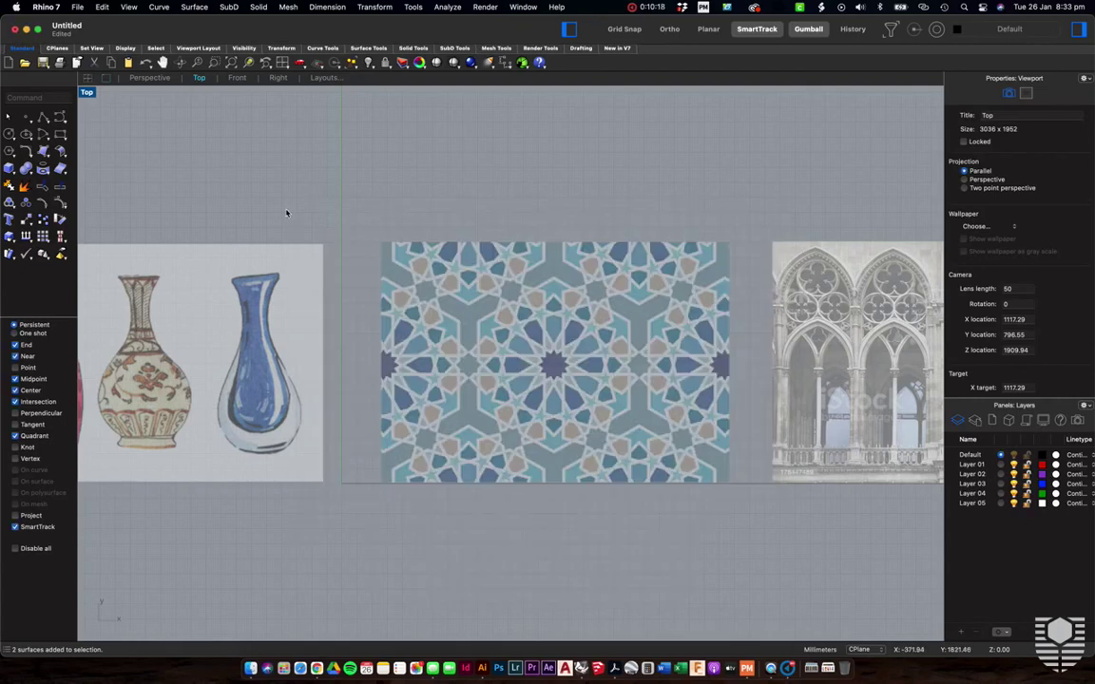
# Trace the right edge of the blue vase's neck from the rim downwards with a degree 3 control point curve
pyautogui.click(47, 116)
pyautogui.scroll(5, 220, 288)
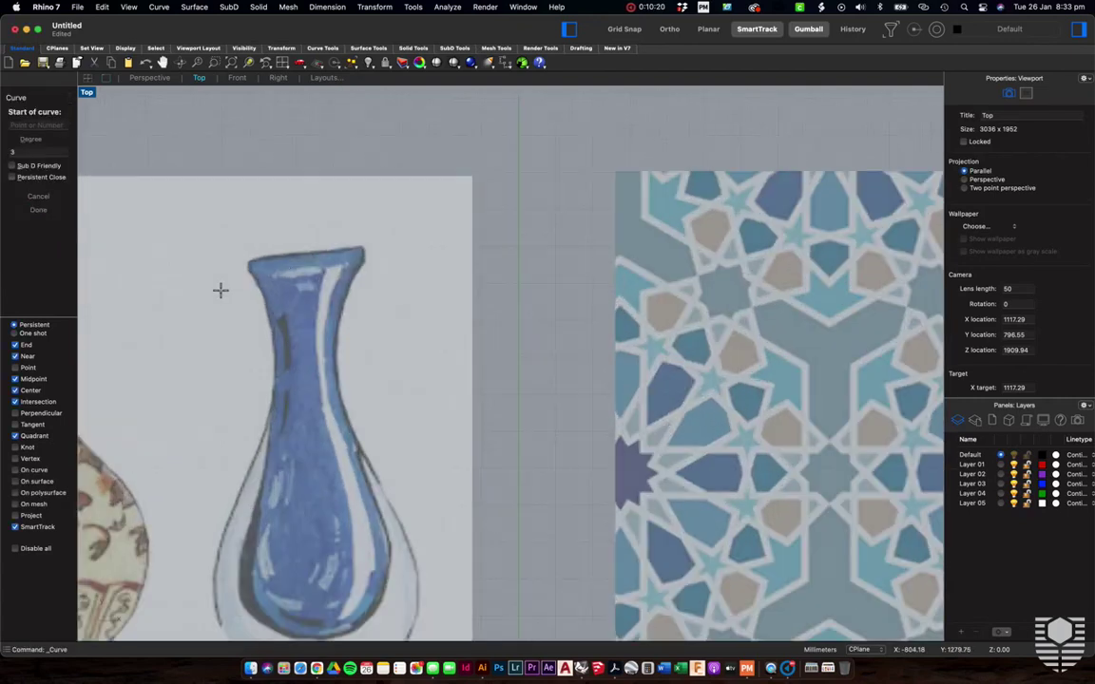
pyautogui.click(362, 250)
pyautogui.click(364, 263)
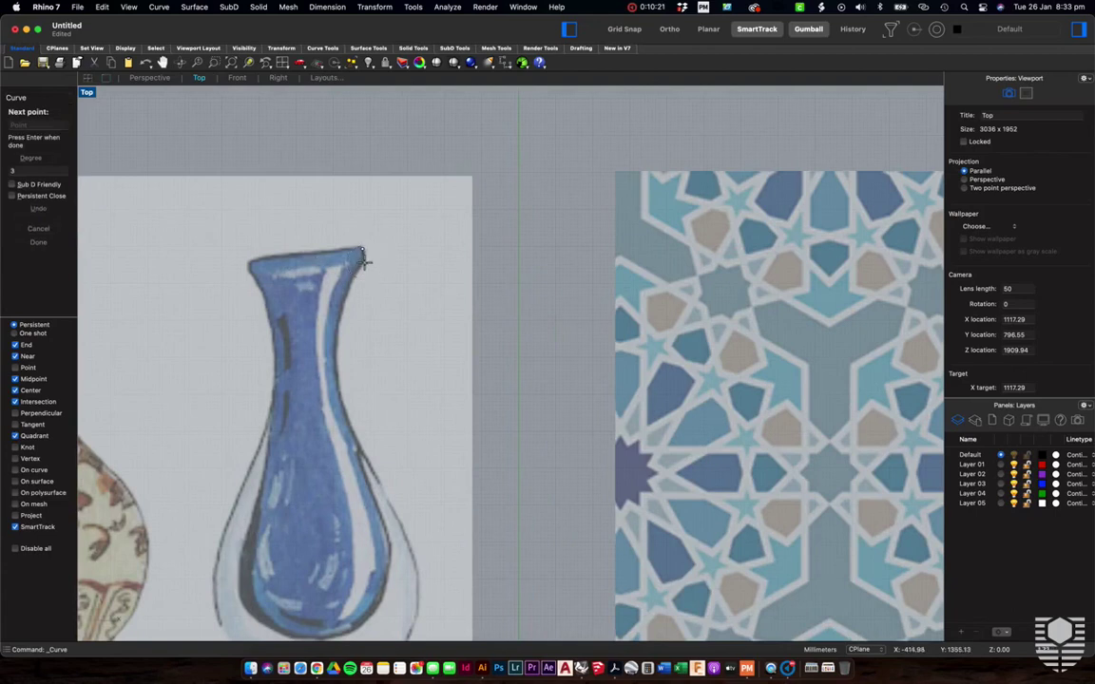
pyautogui.click(345, 292)
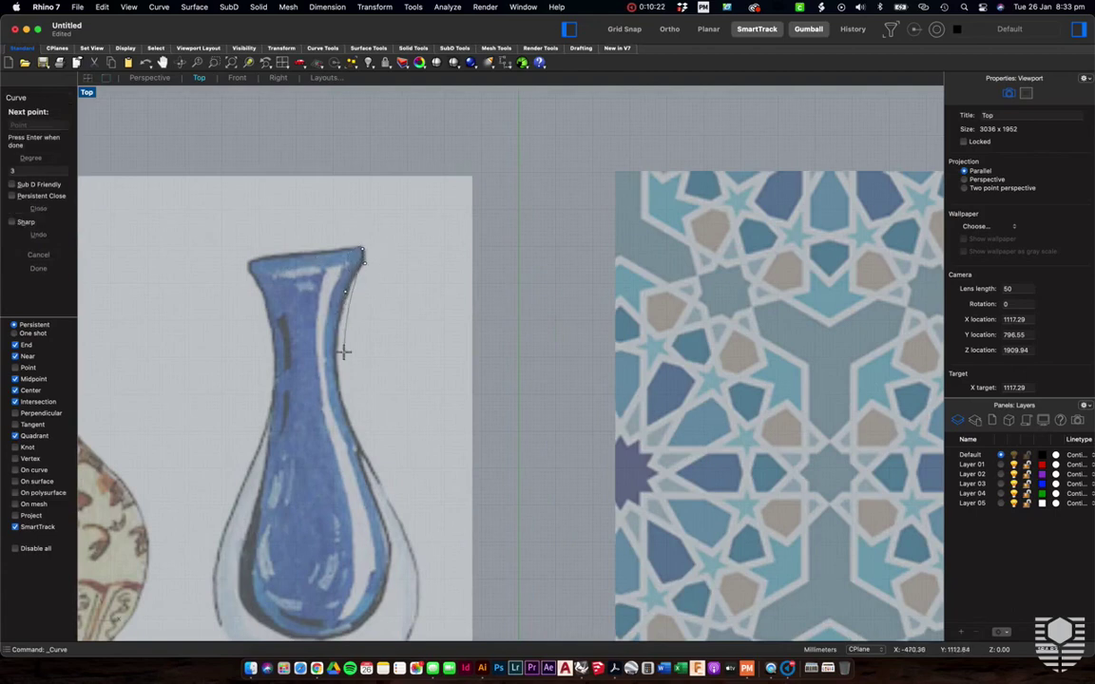
pyautogui.click(335, 345)
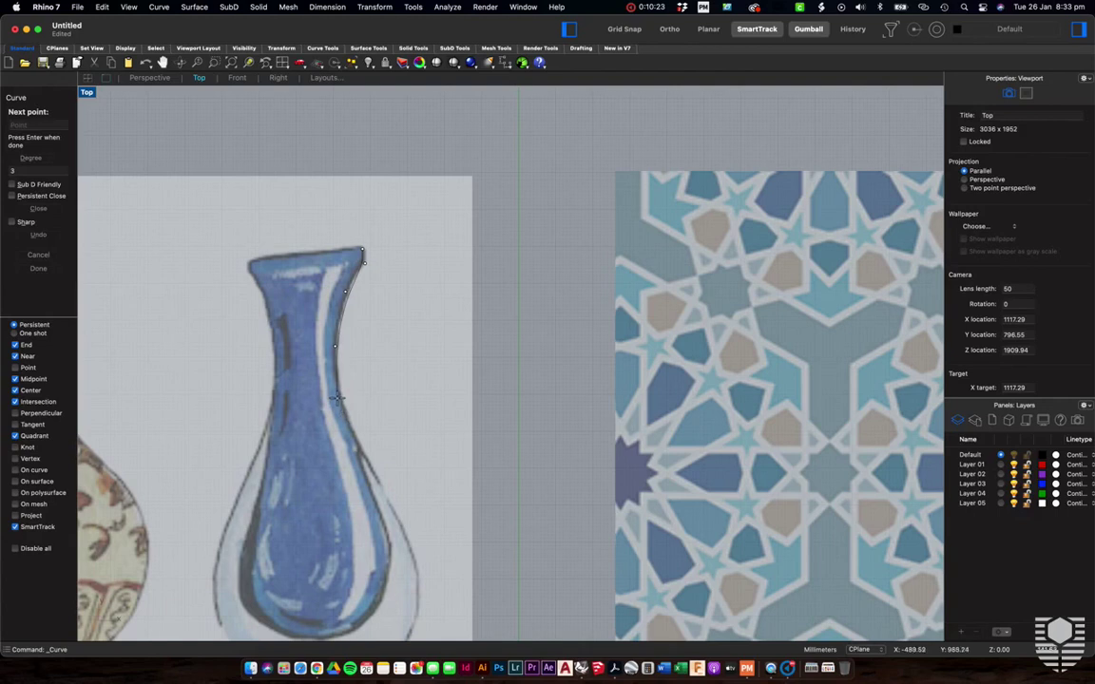
pyautogui.click(338, 401)
pyautogui.scroll(-2, 359, 286)
pyautogui.scroll(6, 384, 245)
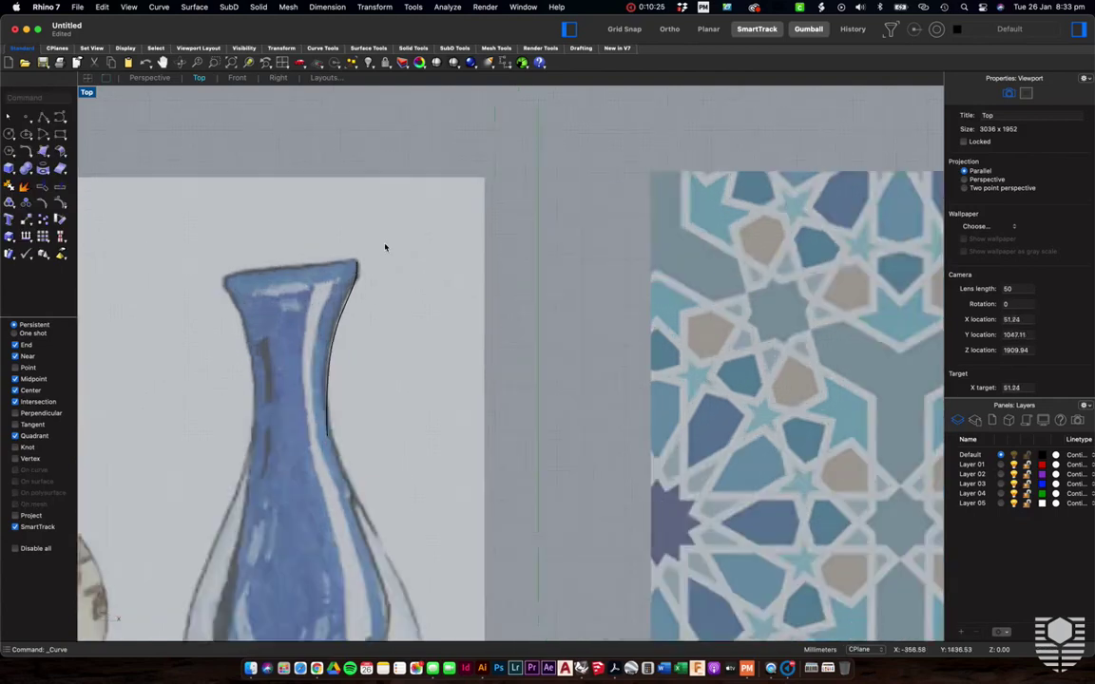
# Delete the trial curve on the blue vase's neck
pyautogui.scroll(-5, 305, 476)
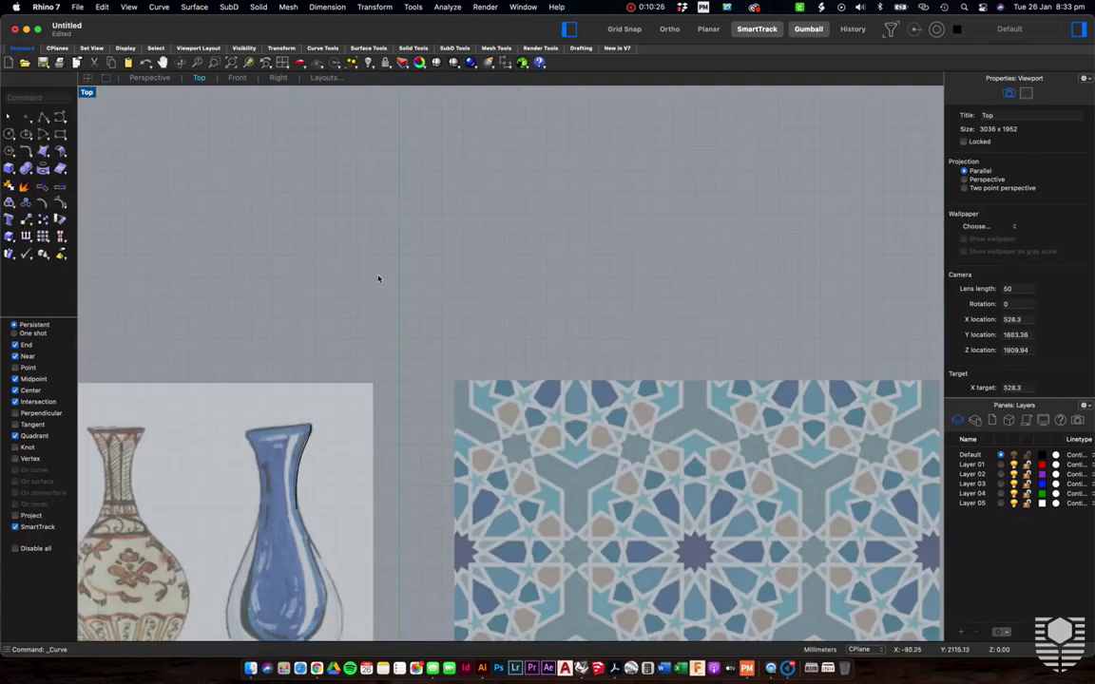
pyautogui.moveTo(222, 329)
pyautogui.mouseDown()
pyautogui.moveTo(313, 516)
pyautogui.moveTo(316, 504)
pyautogui.mouseUp()
pyautogui.press('Delete')
# Draw a degree 3 control point curve with nine points as a nearly closed blob above the pictures, ending just short of its start
pyautogui.scroll(-2, 442, 405)
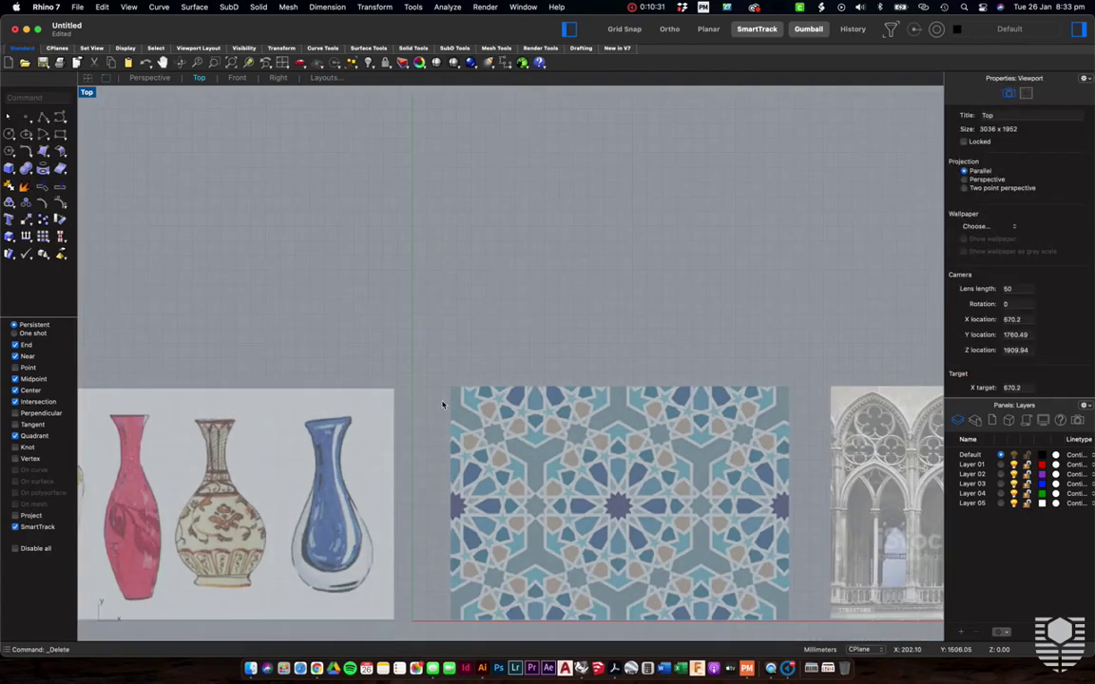
pyautogui.scroll(2, 442, 405)
pyautogui.hscroll(-2, 441, 405)
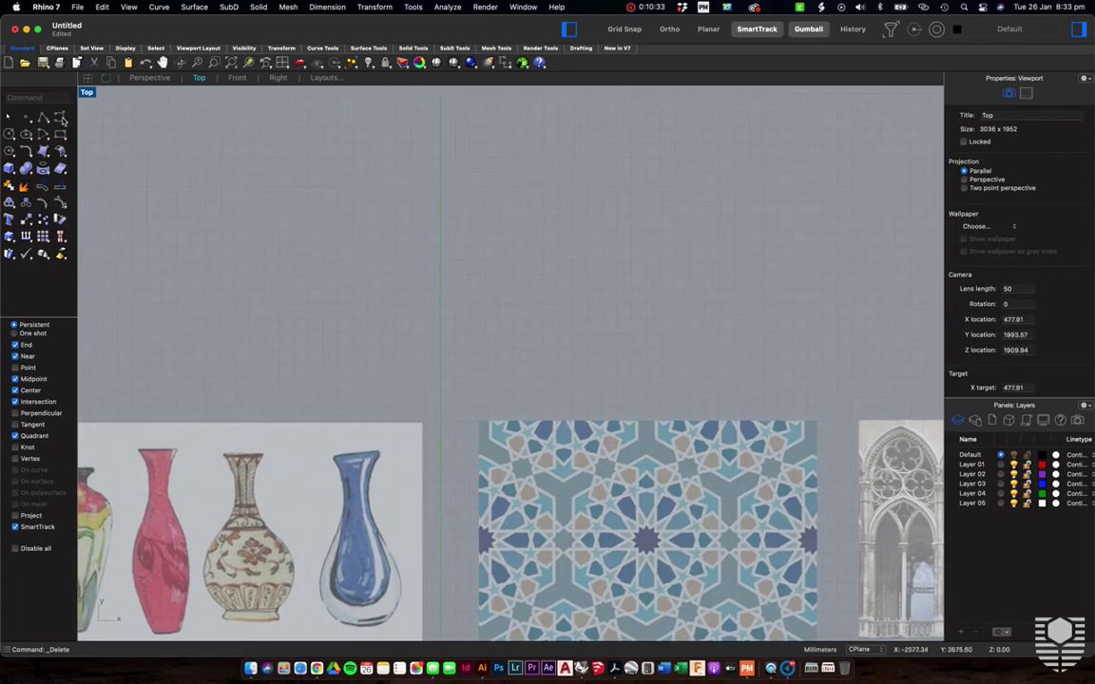
pyautogui.click(62, 118)
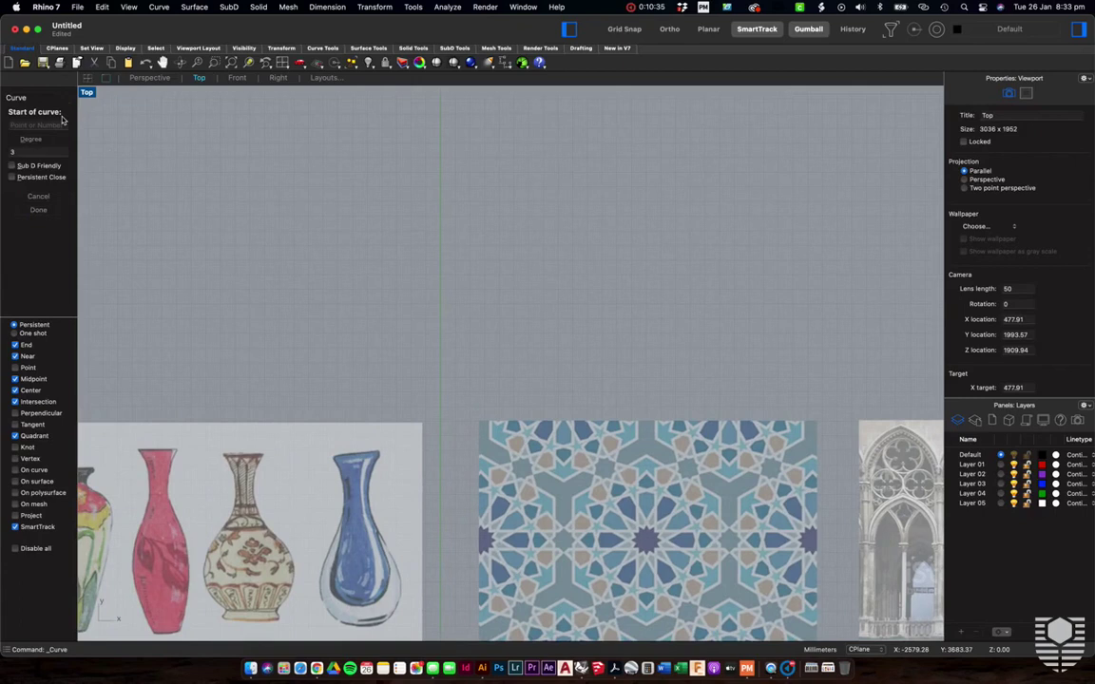
pyautogui.click(321, 264)
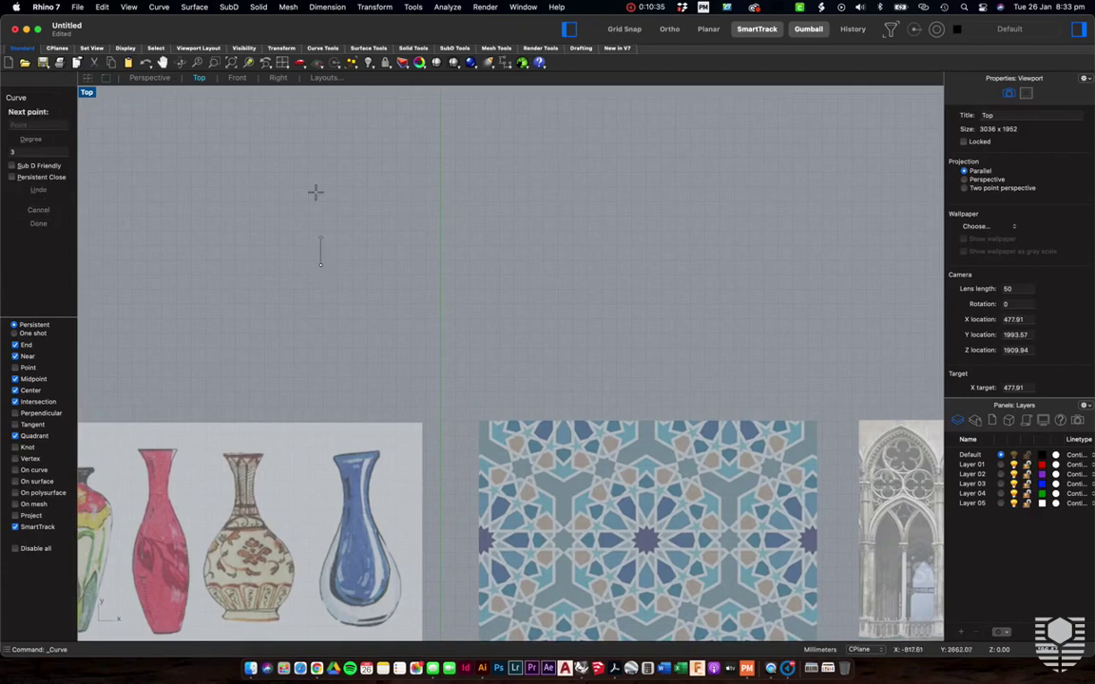
pyautogui.click(262, 153)
pyautogui.click(382, 135)
pyautogui.click(427, 197)
pyautogui.click(574, 160)
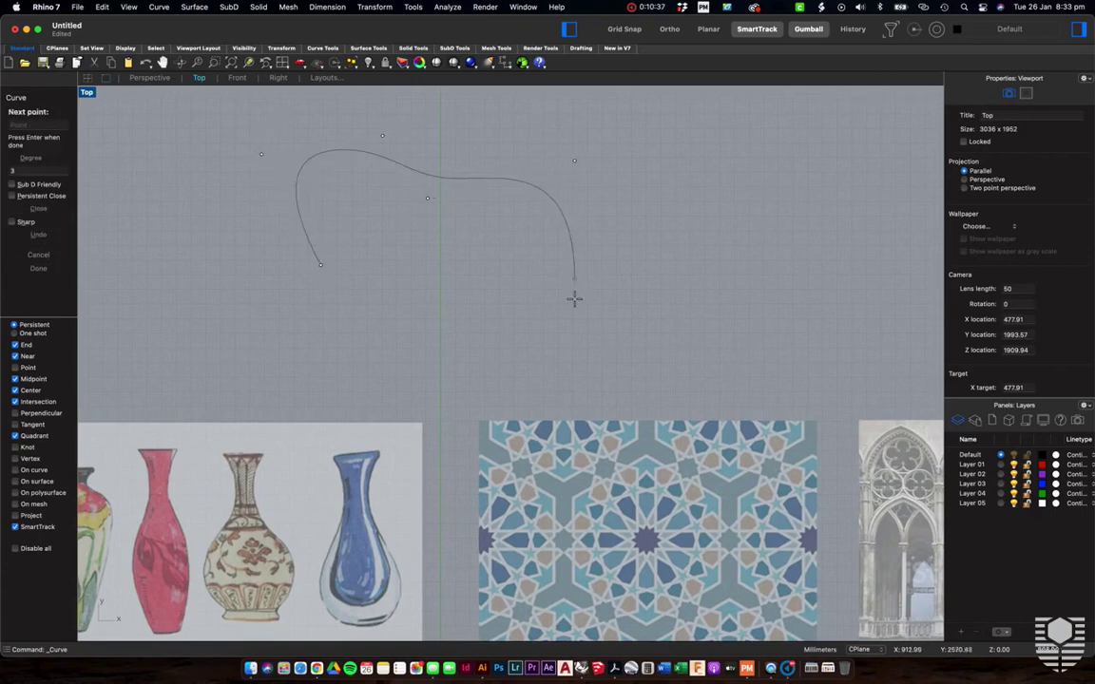
pyautogui.click(504, 278)
pyautogui.click(400, 268)
pyautogui.click(372, 314)
pyautogui.click(326, 267)
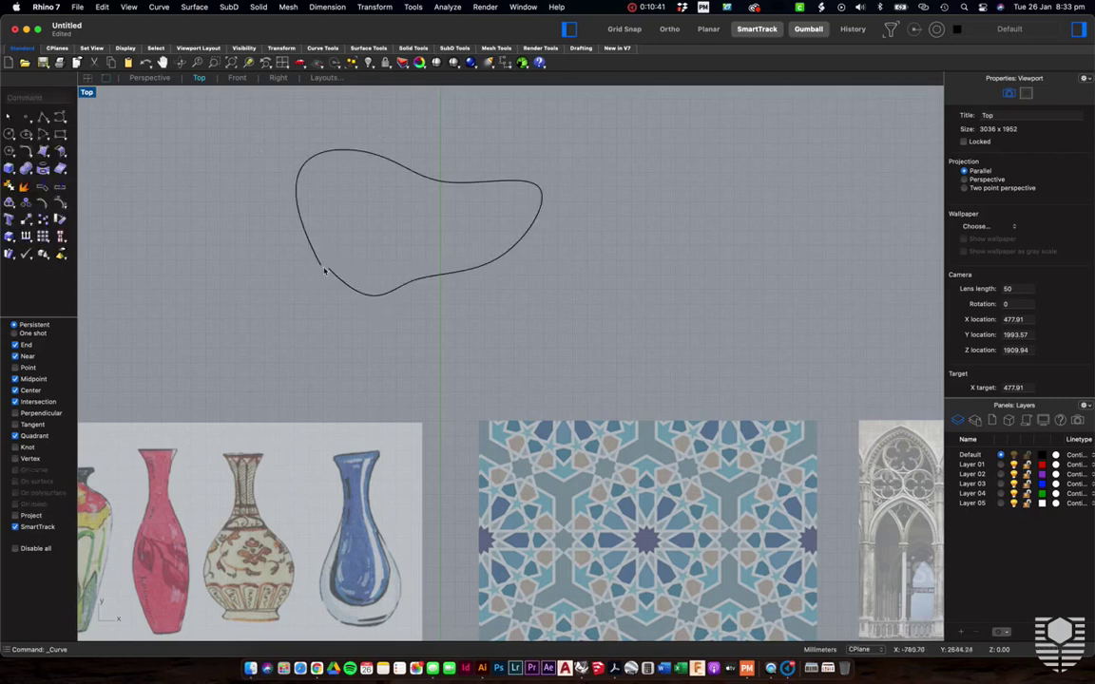
# Move the blob curve's end control point very close to its start point without joining them, then clear the selection
pyautogui.scroll(3, 324, 272)
pyautogui.click(337, 305)
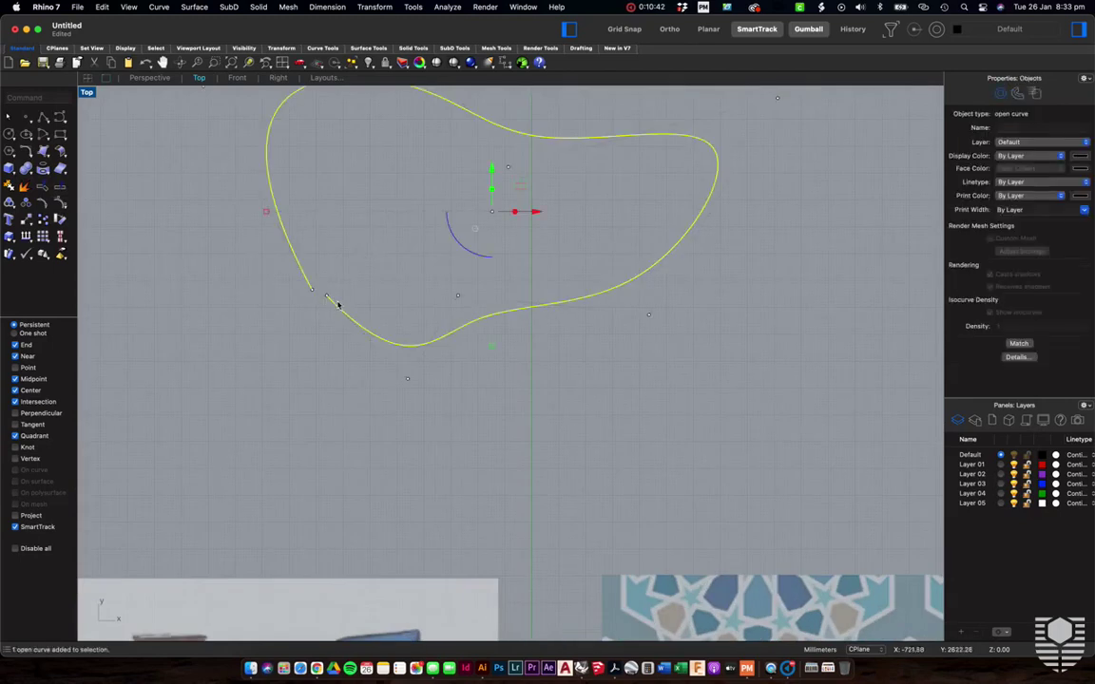
pyautogui.scroll(2, 319, 294)
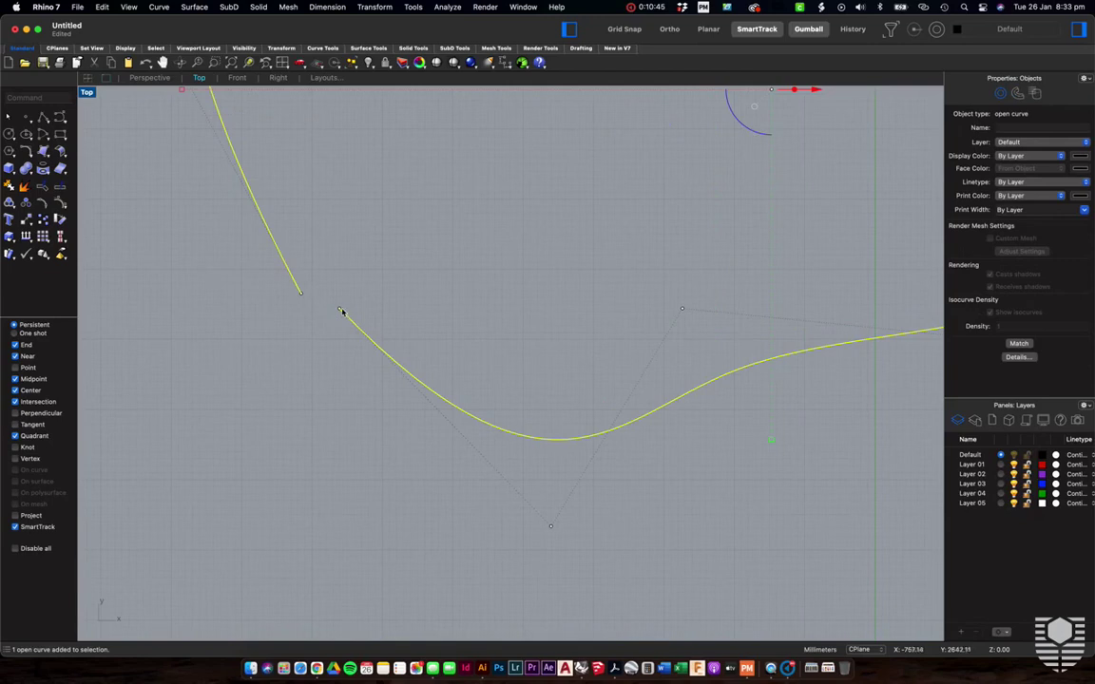
pyautogui.scroll(-5, 418, 413)
pyautogui.scroll(5, 371, 368)
pyautogui.scroll(3, 484, 393)
pyautogui.hscroll(-3, 484, 392)
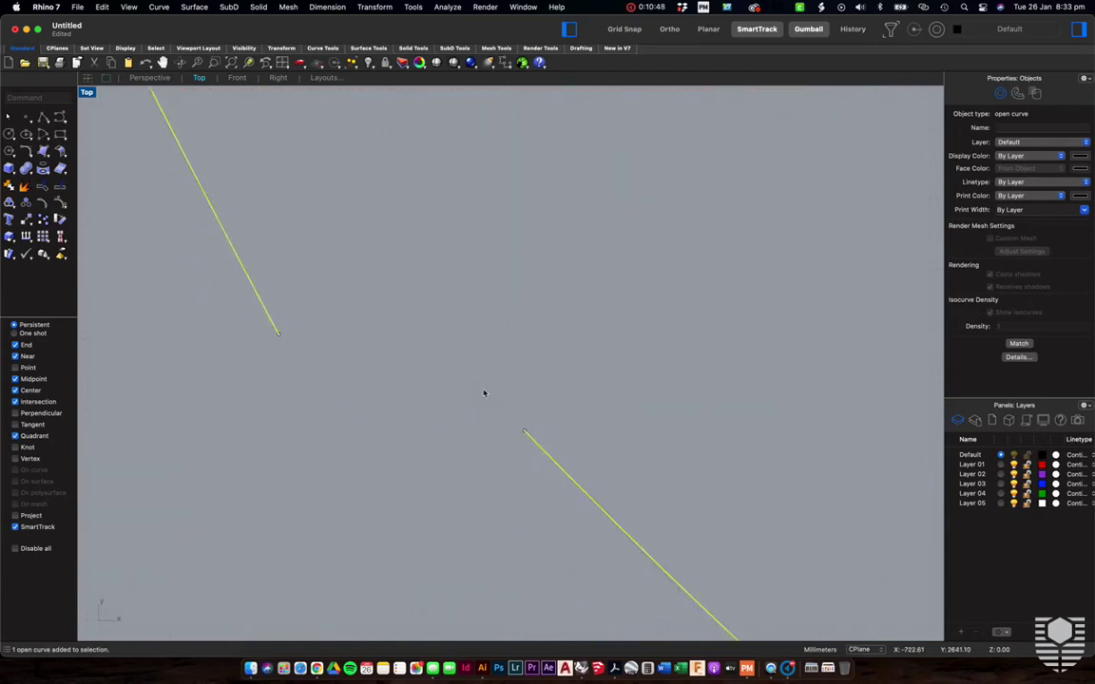
pyautogui.moveTo(584, 448)
pyautogui.mouseDown()
pyautogui.moveTo(374, 381)
pyautogui.moveTo(342, 350)
pyautogui.mouseUp()
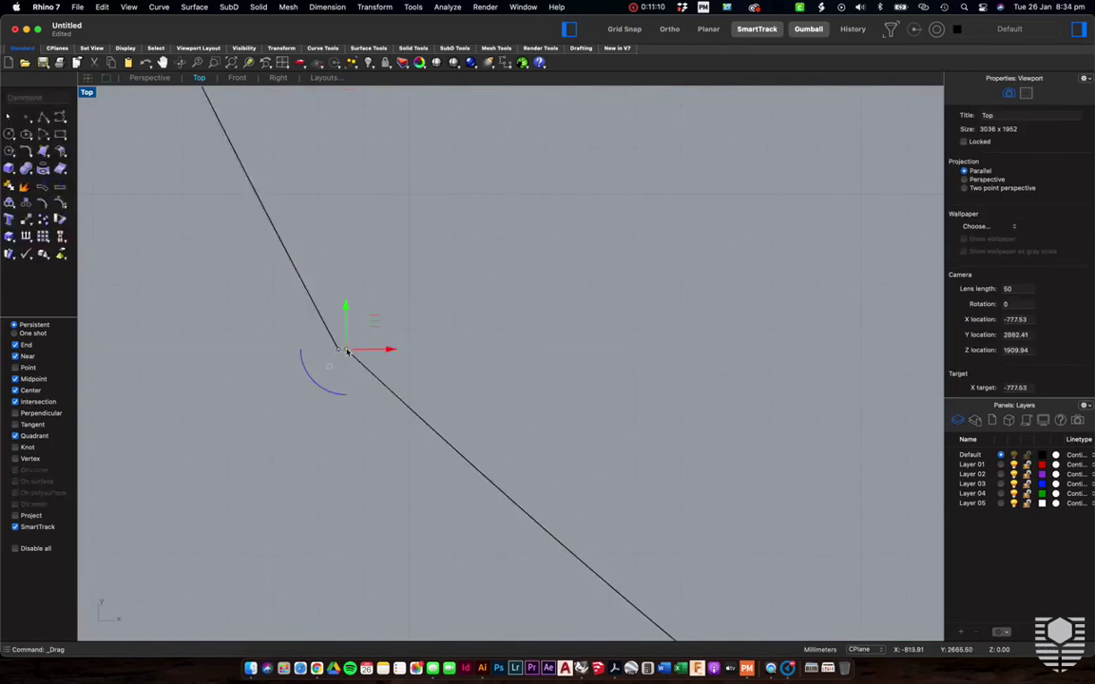
pyautogui.press('Return')
pyautogui.press('Escape')
pyautogui.scroll(-2, 530, 411)
pyautogui.press('Escape')
pyautogui.scroll(-3, 429, 494)
pyautogui.scroll(-5, 430, 494)
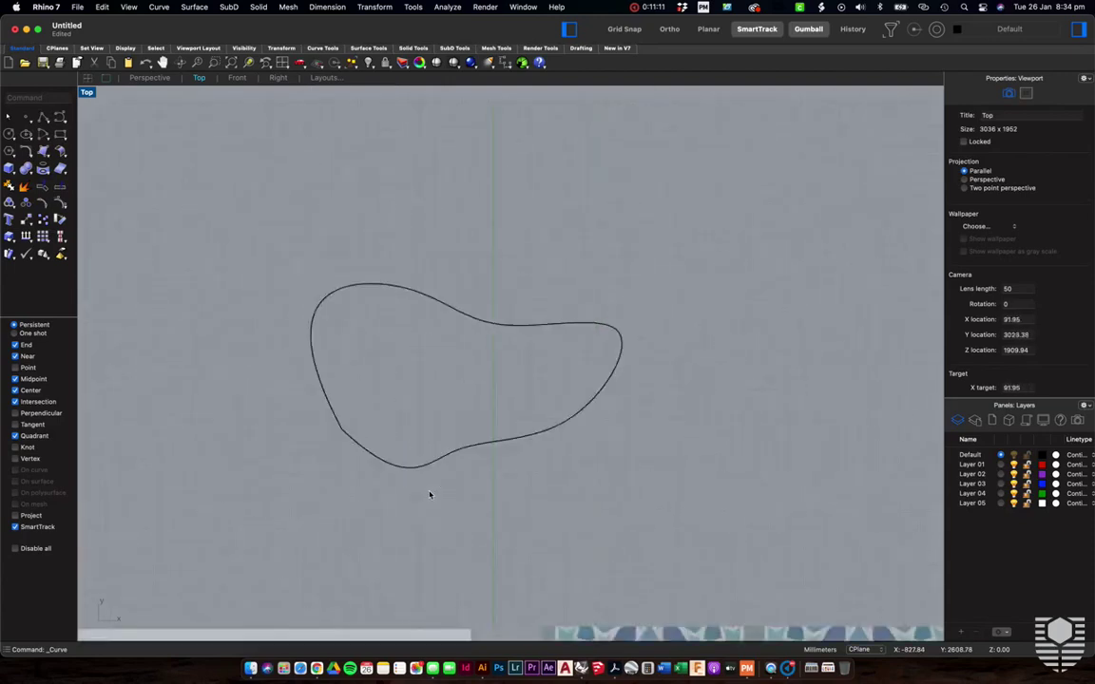
# Inspect the nearly closed blob curve's object details to check whether its geometry is open or closed
pyautogui.scroll(-1, 428, 498)
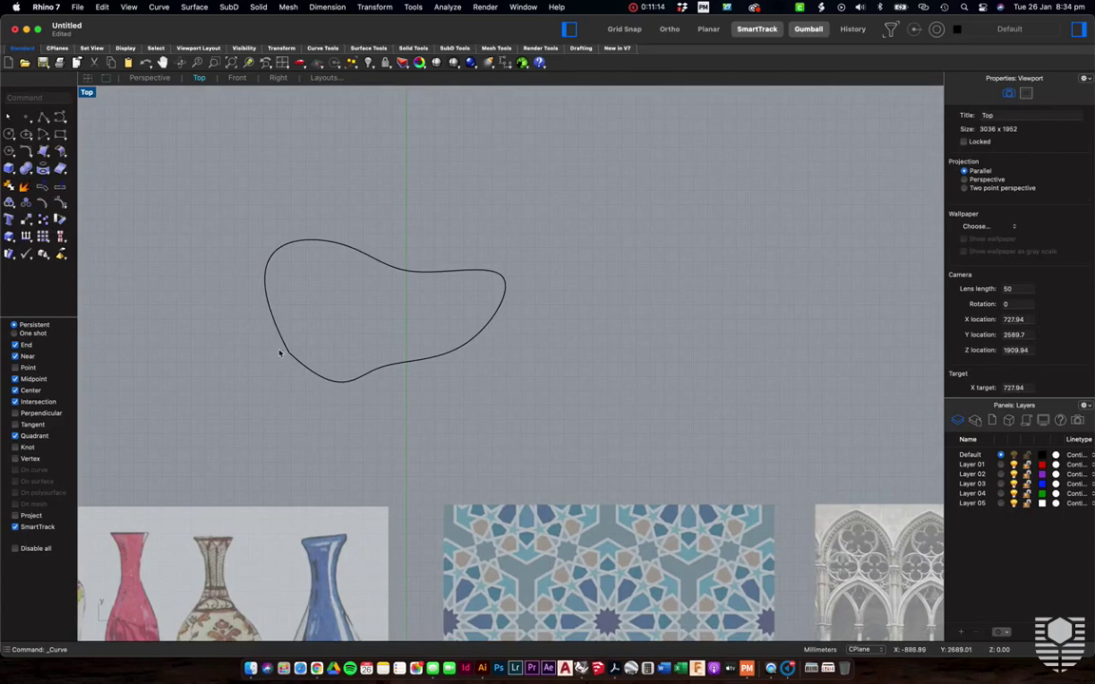
pyautogui.click(437, 355)
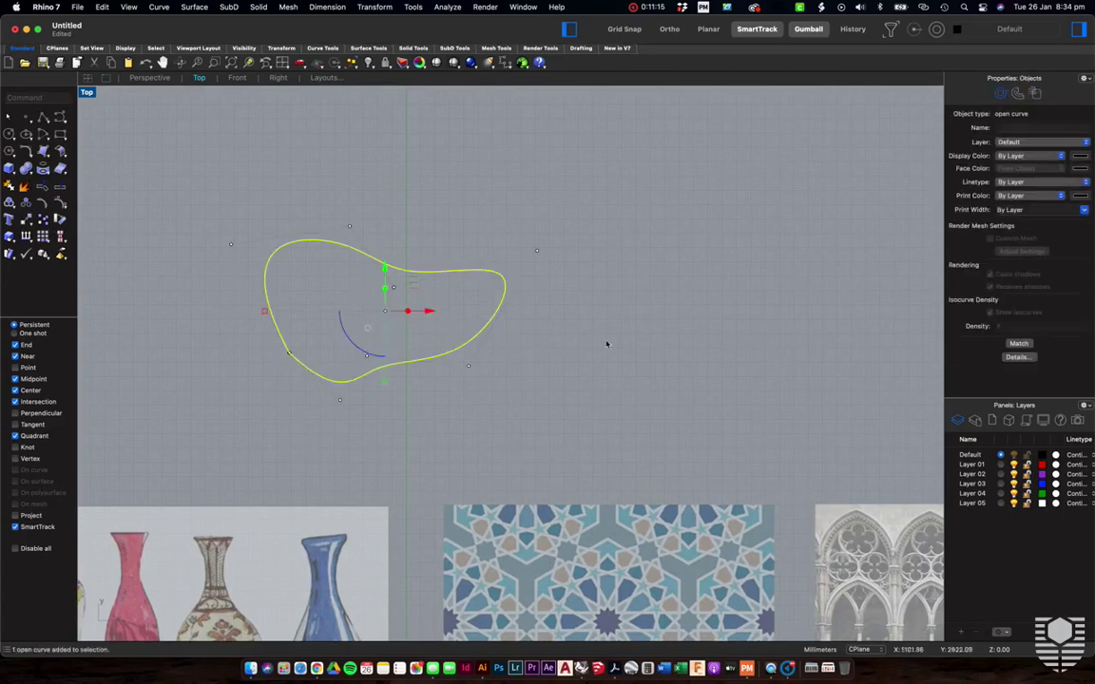
pyautogui.click(1018, 358)
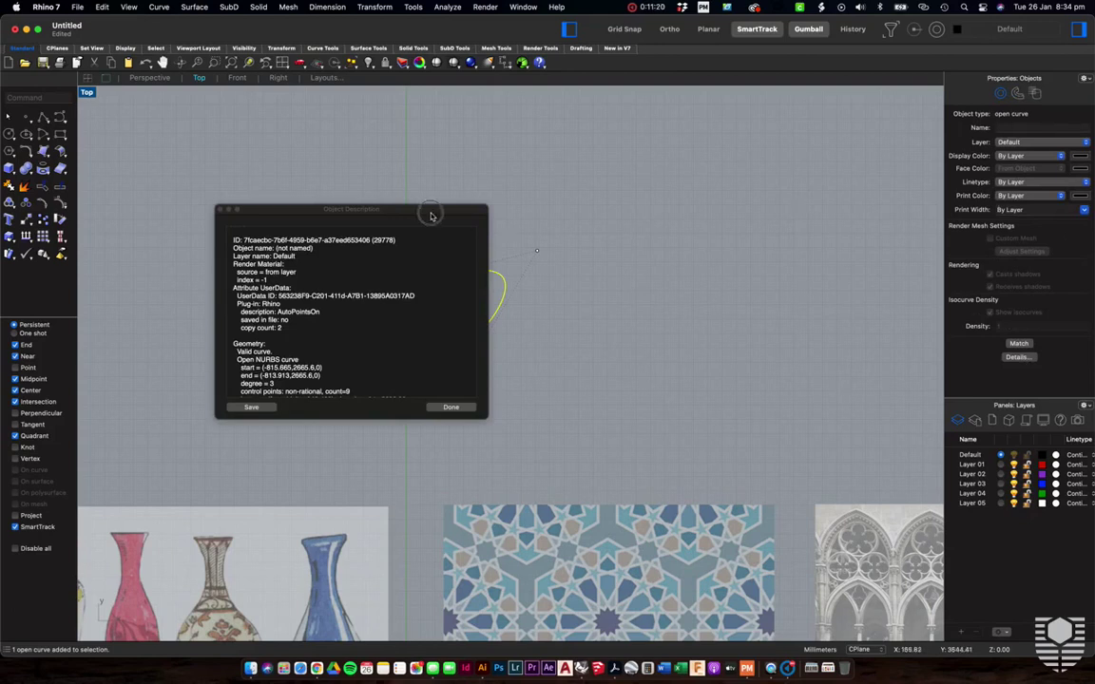
pyautogui.moveTo(432, 213); pyautogui.dragTo(745, 216)
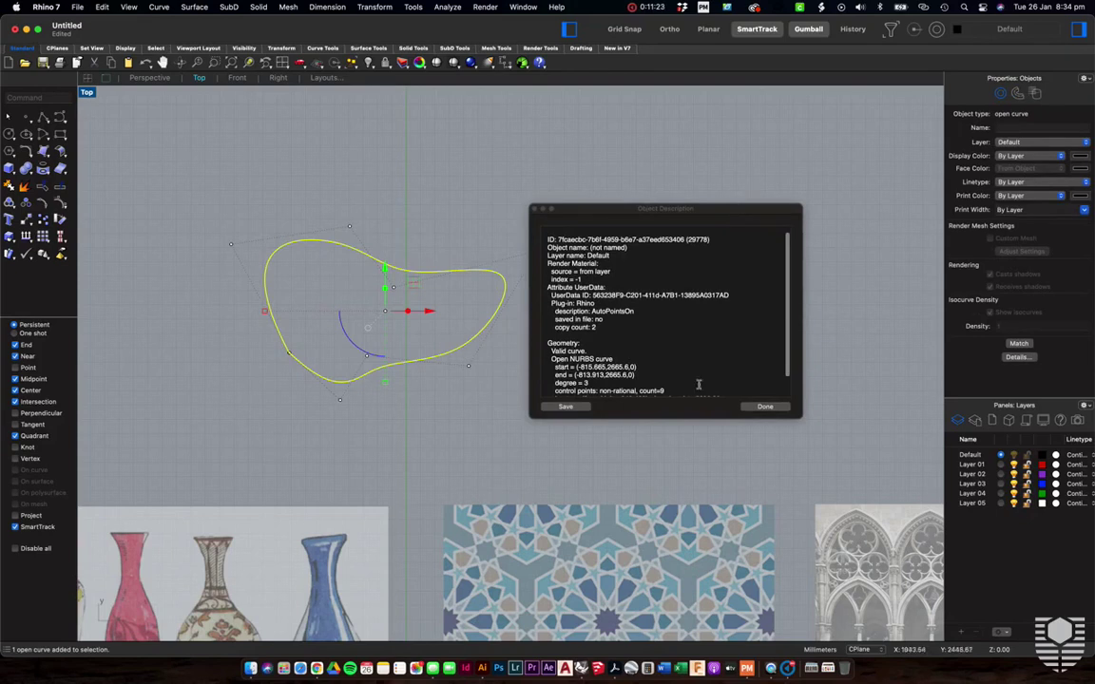
pyautogui.click(765, 407)
pyautogui.click(292, 382)
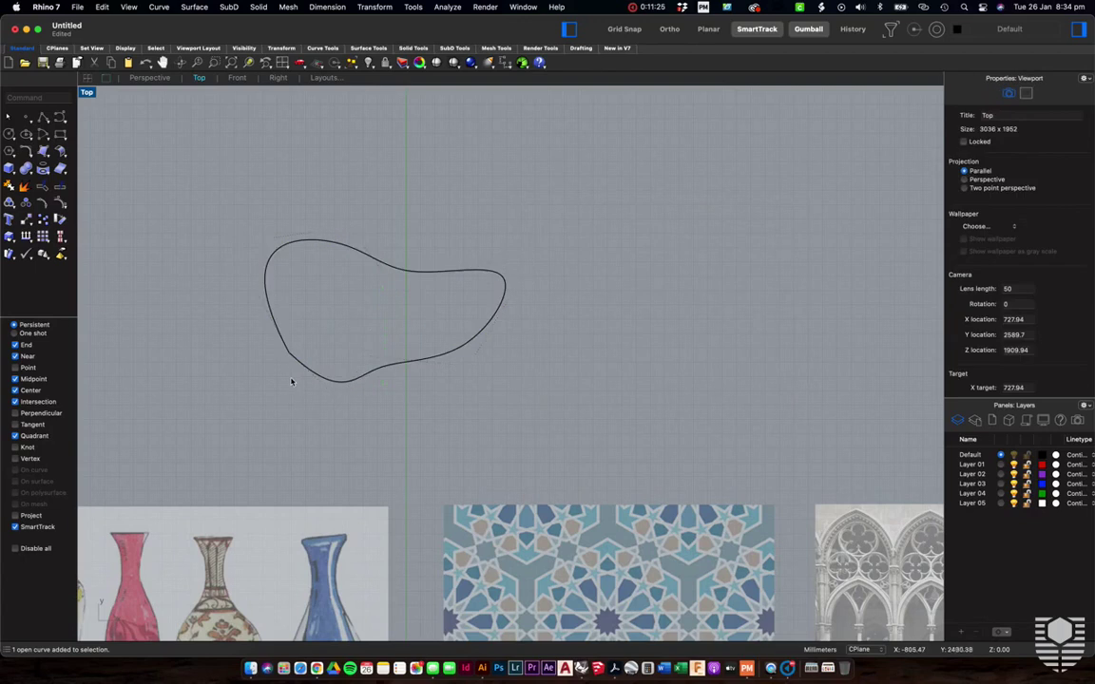
# Move the blob curve's end control point exactly onto its start point to close the curve
pyautogui.scroll(10, 290, 362)
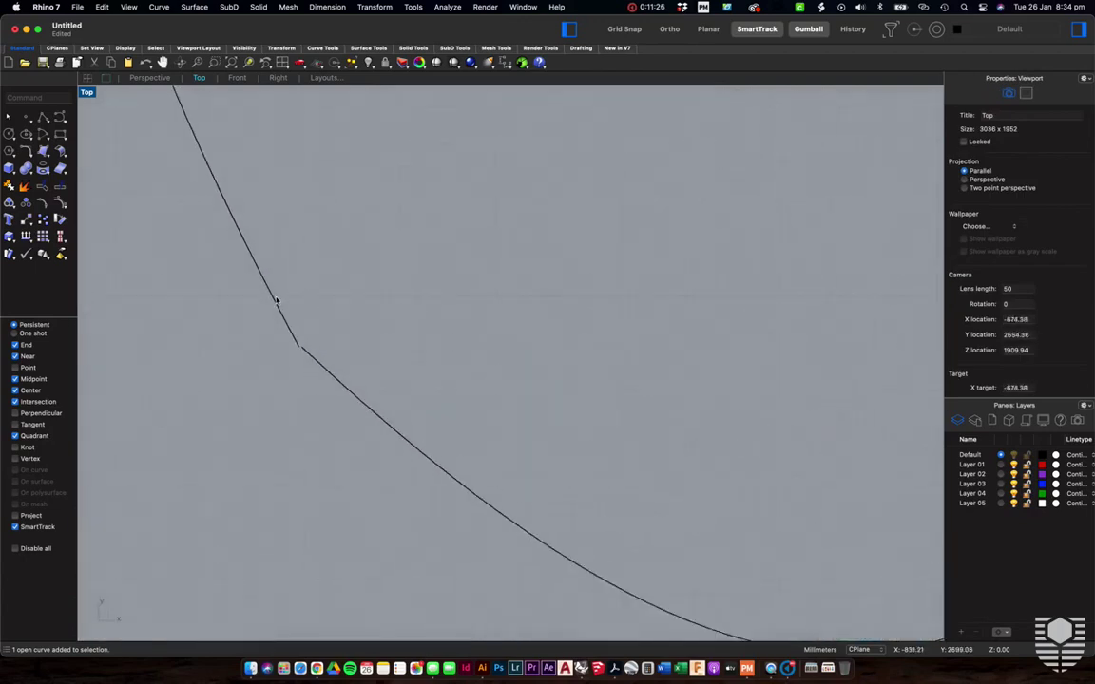
pyautogui.click(339, 430)
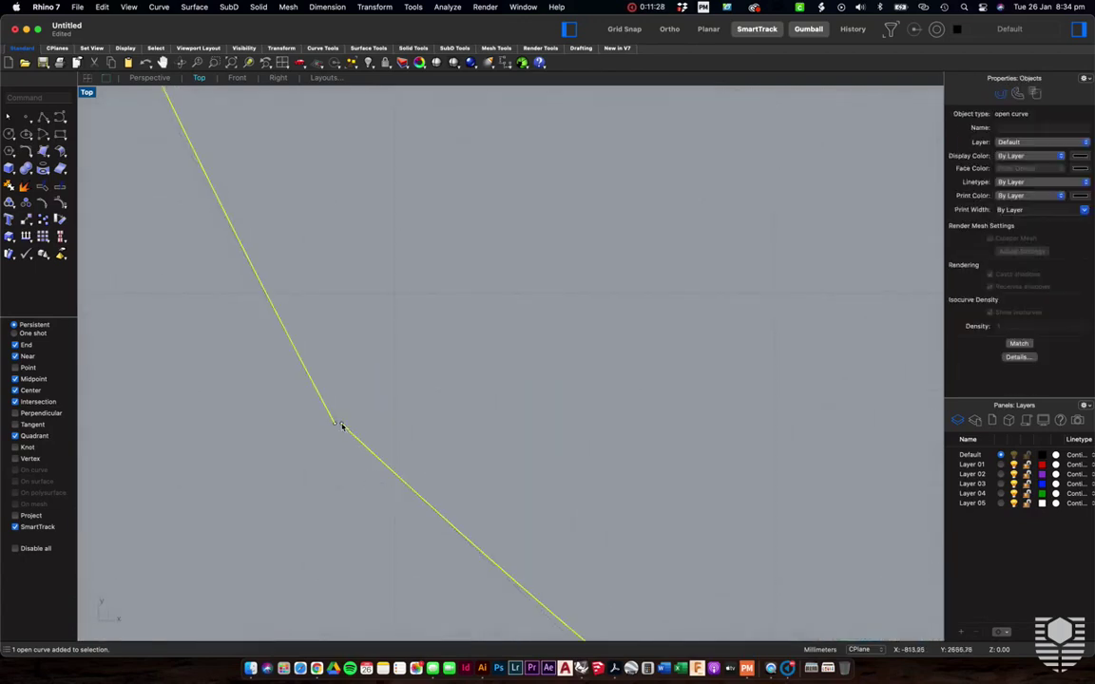
pyautogui.press('F10')
pyautogui.click(341, 426)
pyautogui.moveTo(341, 426); pyautogui.dragTo(335, 426)
pyautogui.scroll(-10, 374, 465)
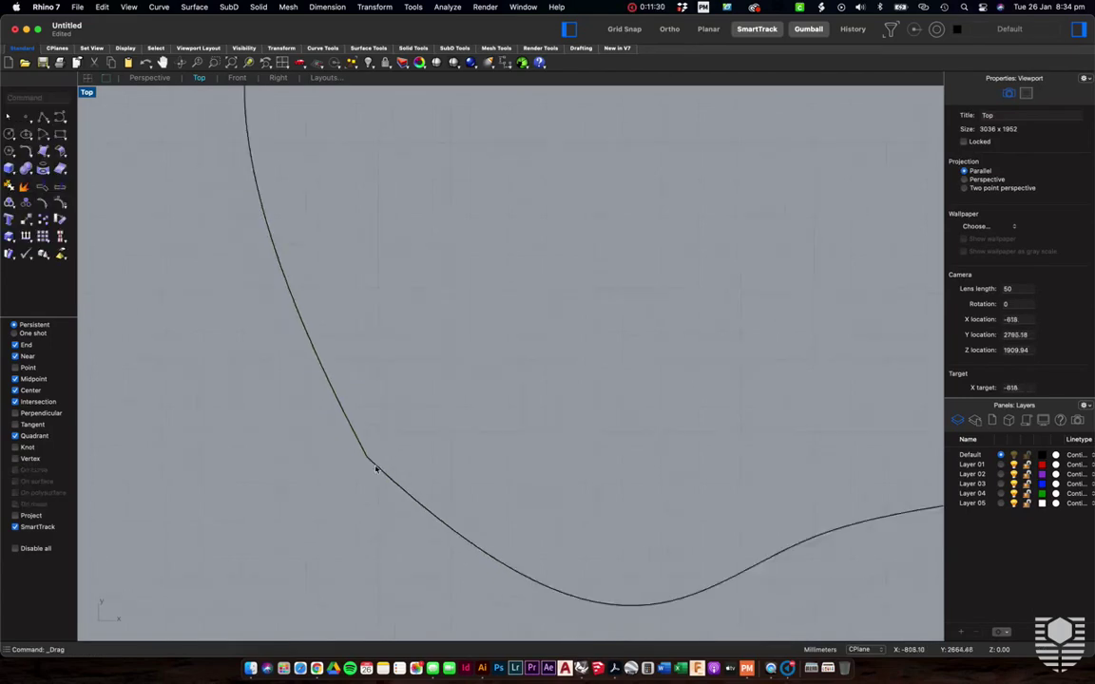
# Inspect the joined blob curve's object details again to compare its start, end and curve type
pyautogui.click(373, 463)
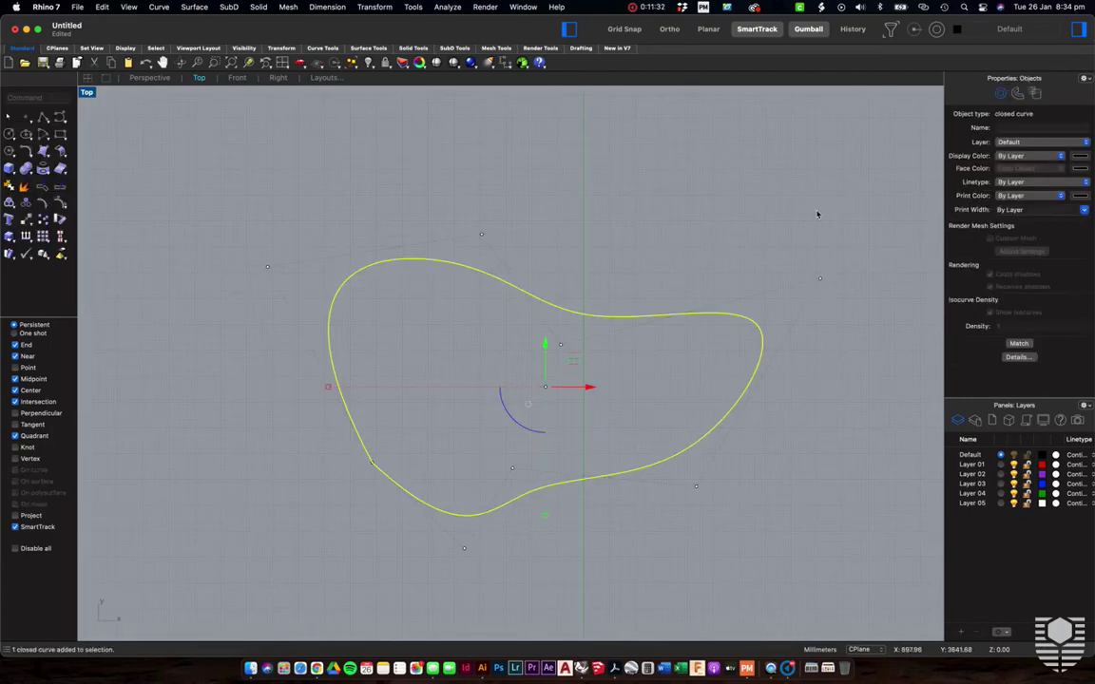
pyautogui.click(1015, 358)
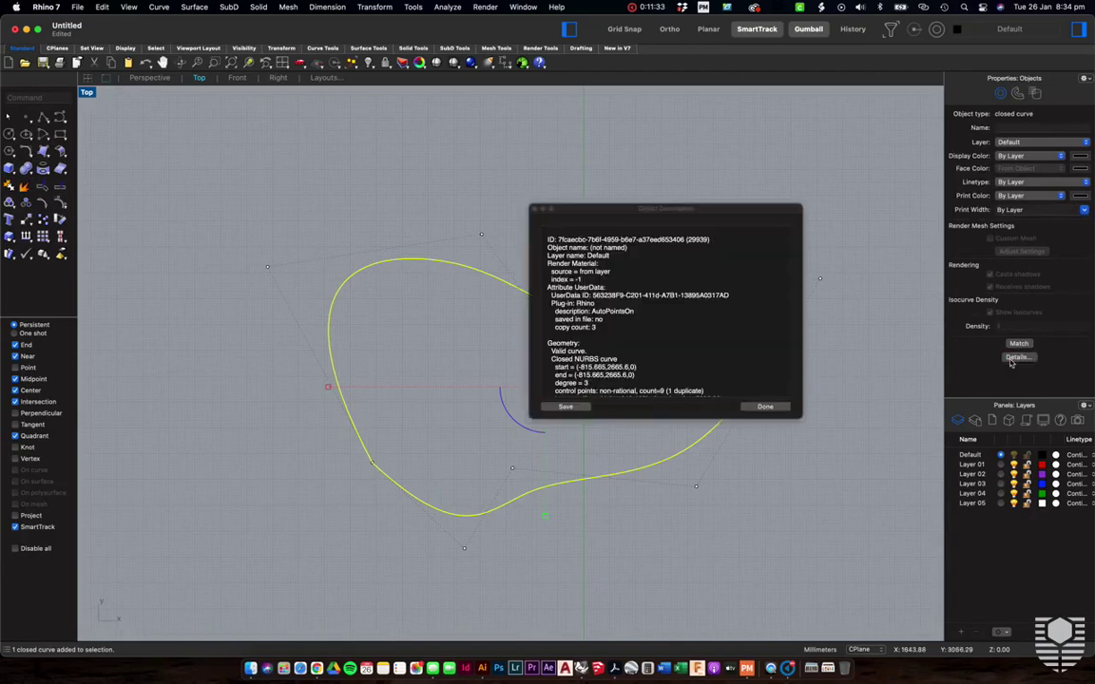
pyautogui.click(770, 408)
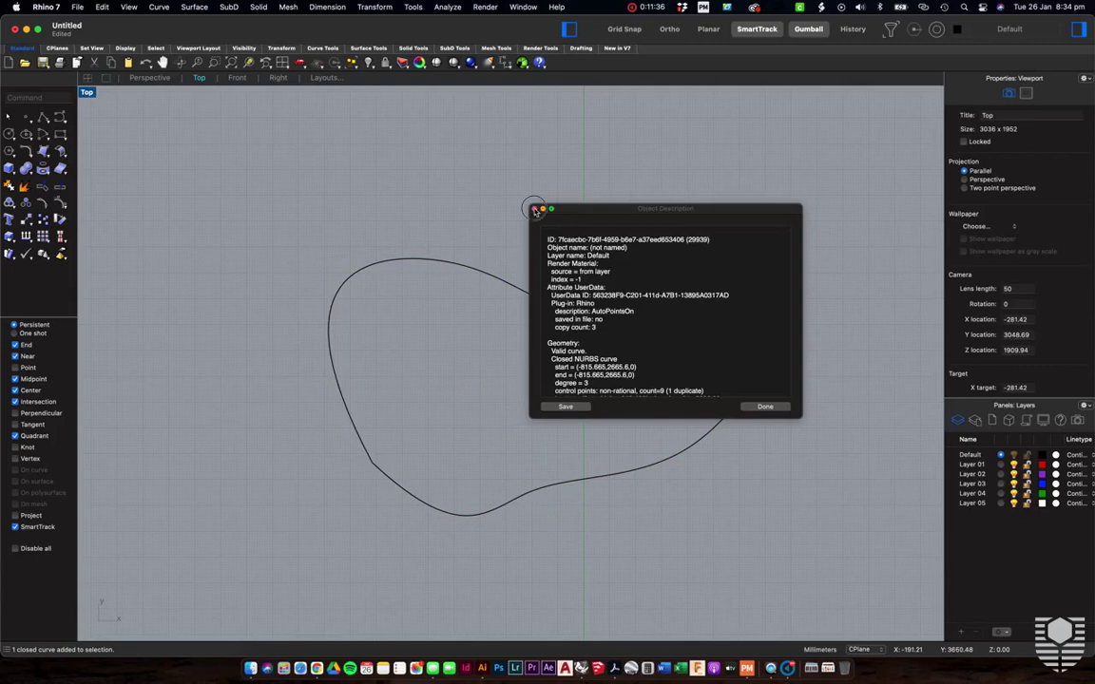
pyautogui.click(533, 208)
# Delete the blob curve above the reference pictures
pyautogui.scroll(-3, 586, 273)
pyautogui.scroll(3, 612, 274)
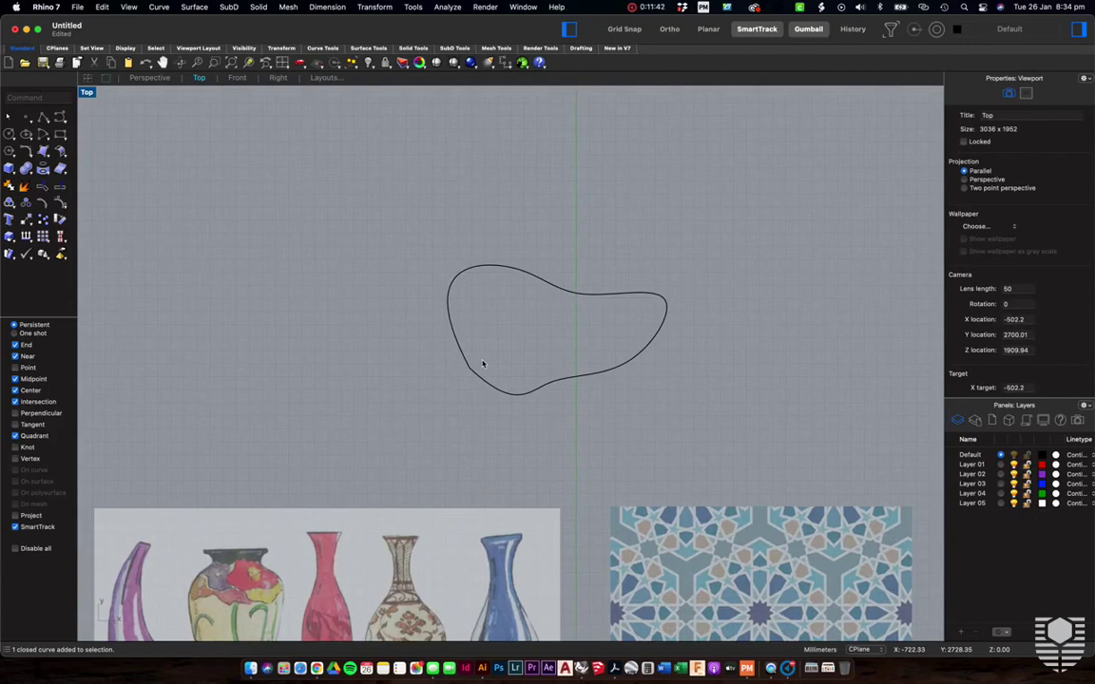
pyautogui.click(631, 293)
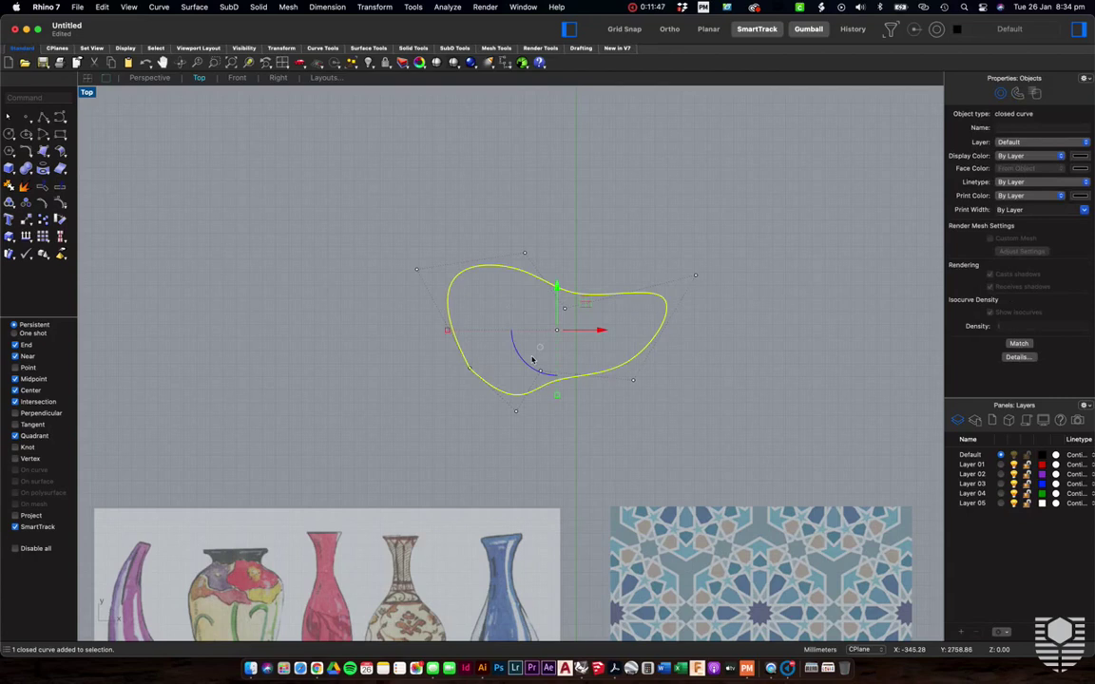
pyautogui.press('Delete')
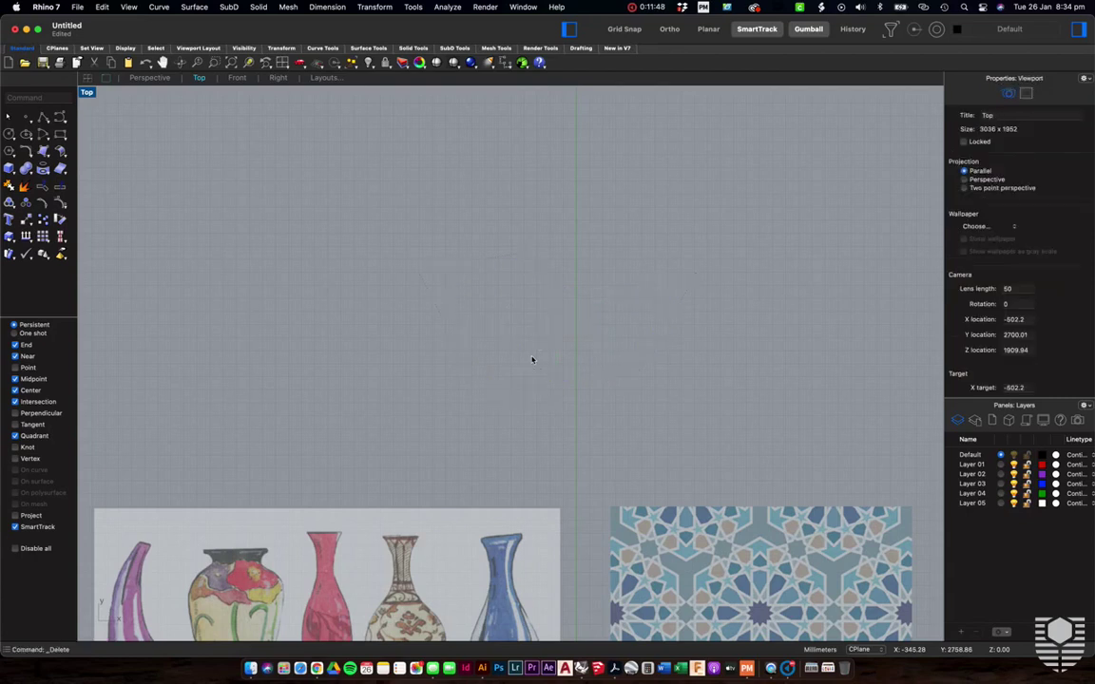
# Draw a single diagonal line in the empty area above the vase picture
pyautogui.hscroll(-3, 445, 322)
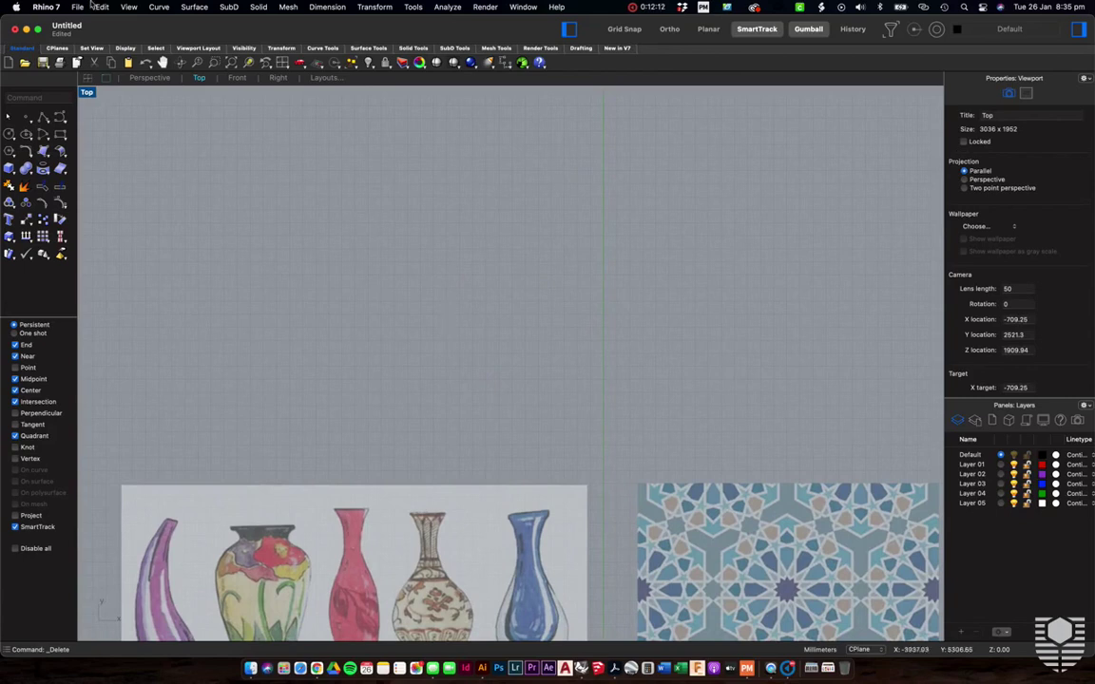
pyautogui.click(160, 7)
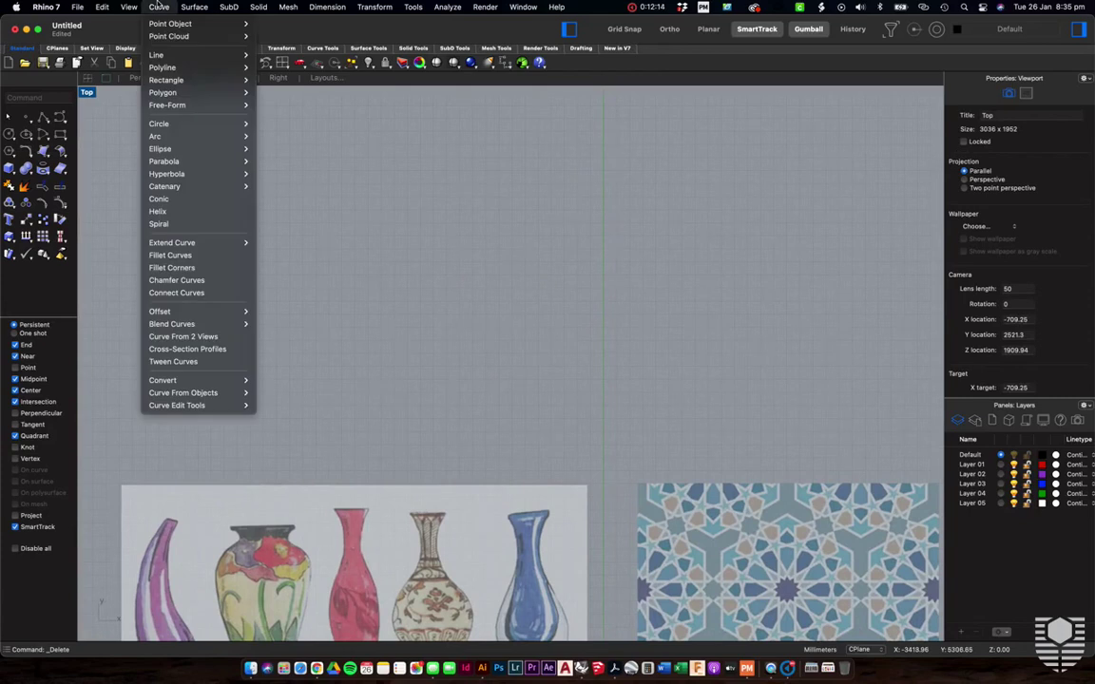
pyautogui.moveTo(192, 57)
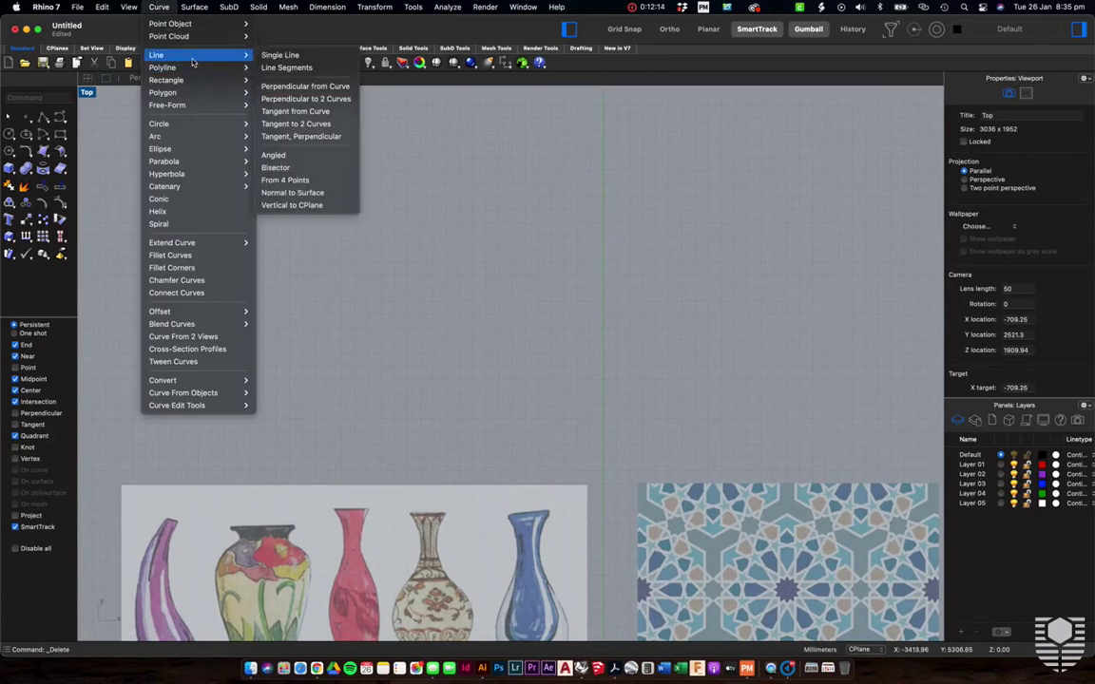
pyautogui.click(243, 56)
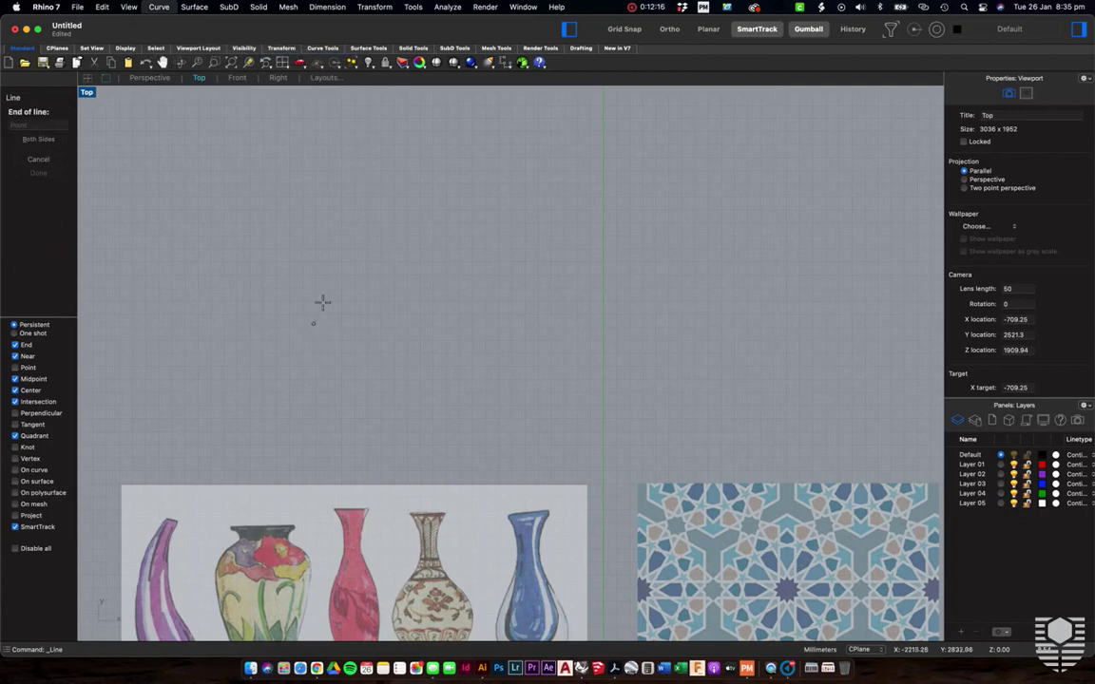
pyautogui.click(372, 250)
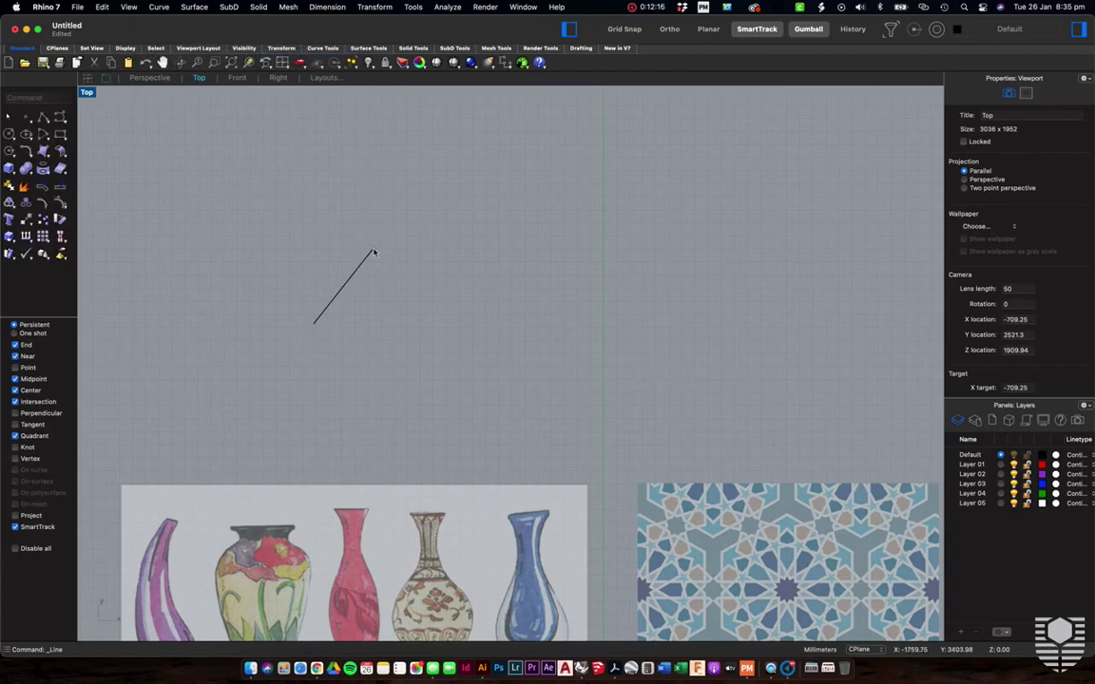
# Draw a zigzag of five connected line segments beside the single line with the Line Segments command
pyautogui.click(157, 7)
pyautogui.moveTo(171, 55)
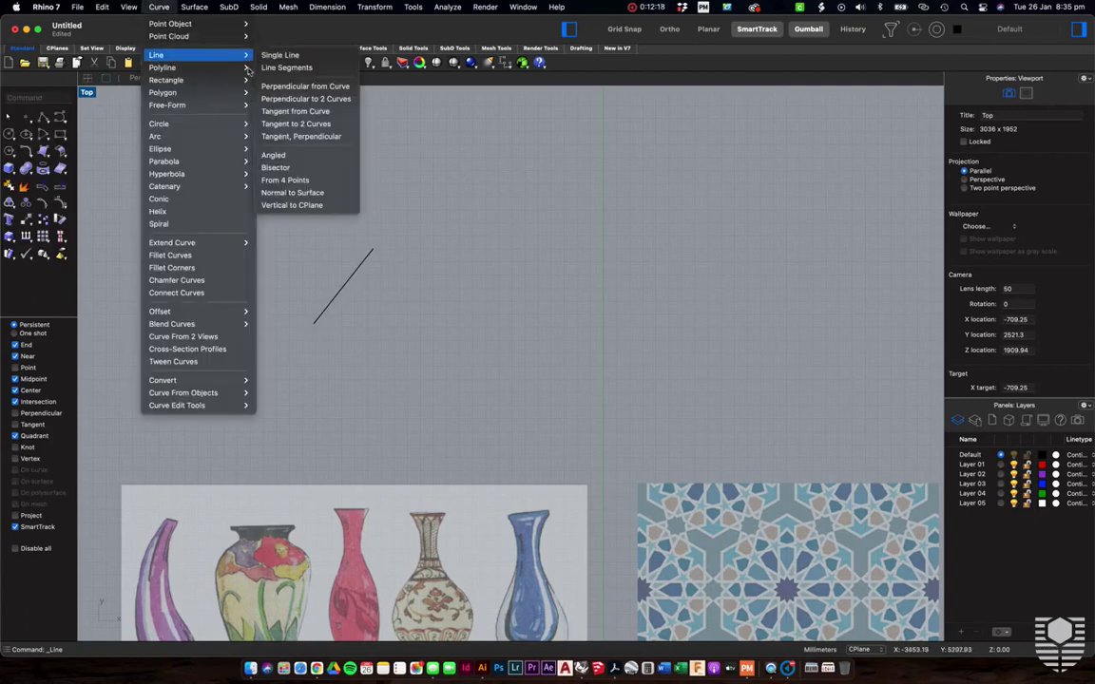
pyautogui.click(295, 68)
pyautogui.click(386, 308)
pyautogui.click(445, 222)
pyautogui.click(480, 306)
pyautogui.click(529, 238)
pyautogui.click(604, 370)
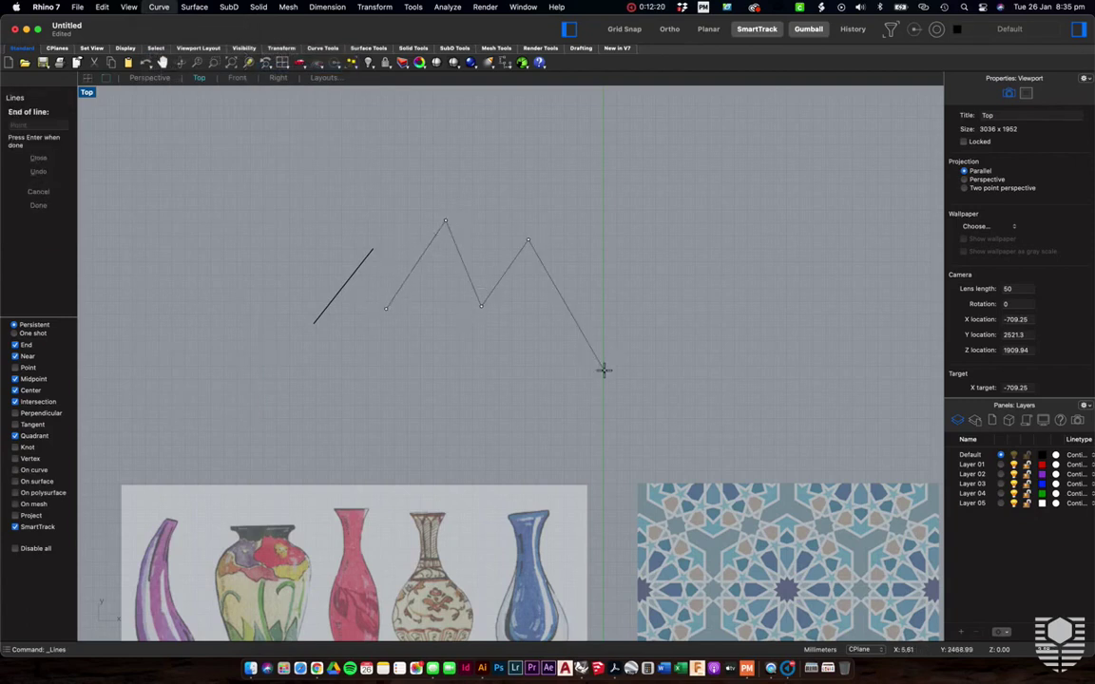
pyautogui.click(645, 241)
pyautogui.press('Return')
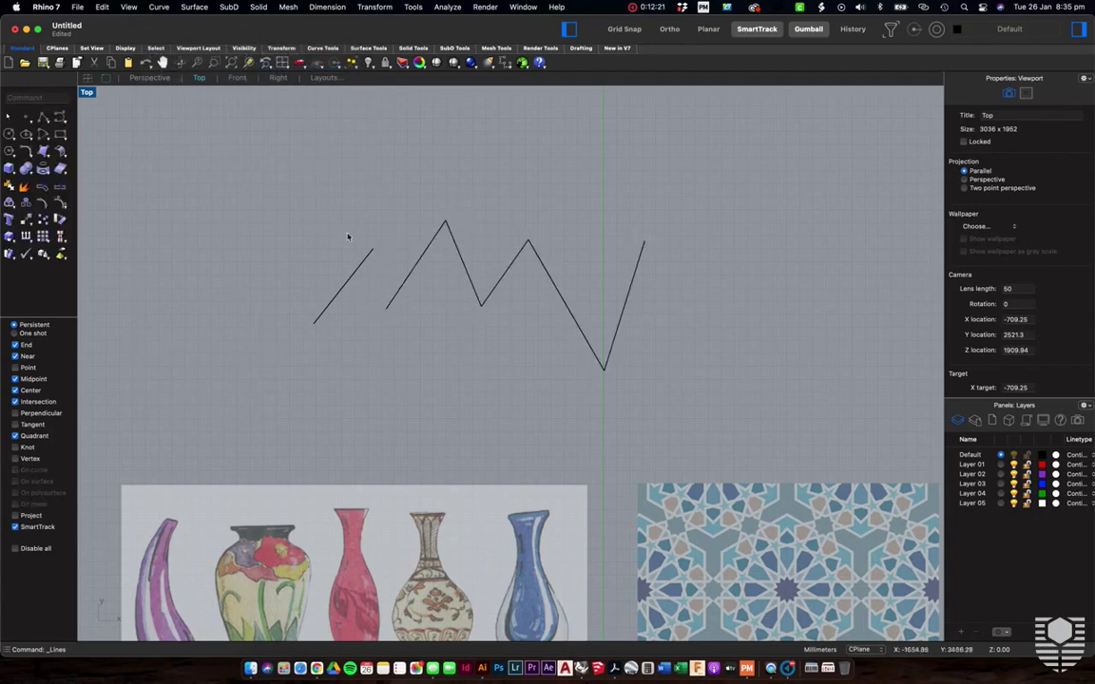
# Select individual segments of the zigzag one at a time to check whether they are separate lines
pyautogui.click(457, 249)
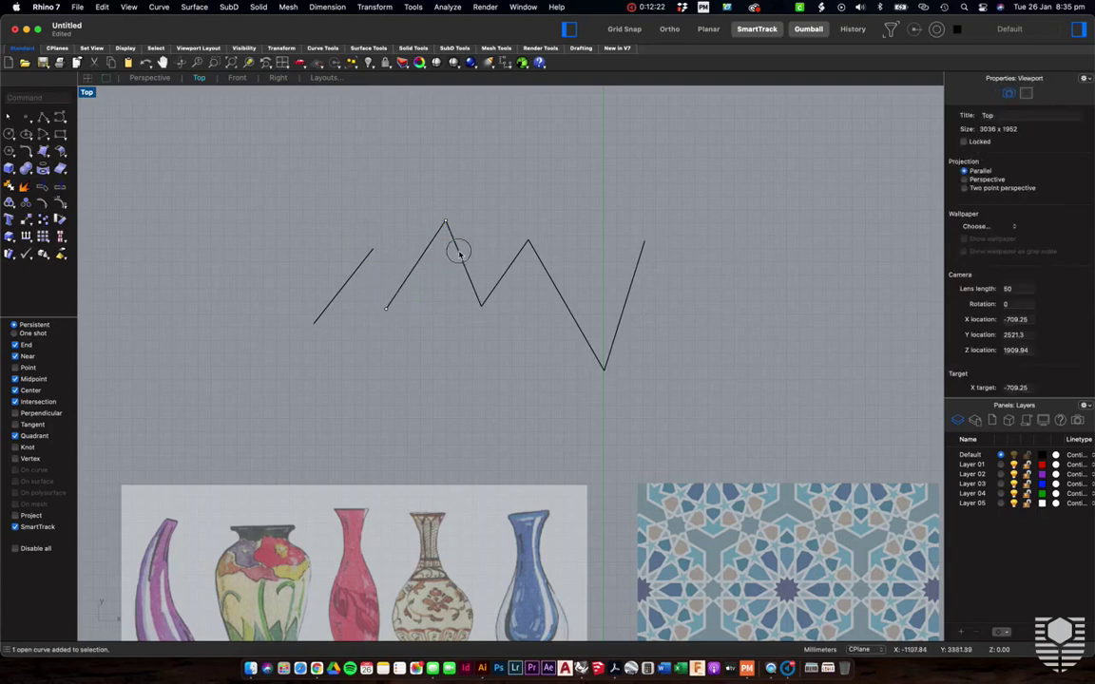
pyautogui.press('Escape')
pyautogui.click(554, 281)
pyautogui.press('Escape')
# Delete the single line and all the zigzag line segments above the pictures
pyautogui.moveTo(665, 285); pyautogui.dragTo(268, 232)
pyautogui.press('Delete')
pyautogui.press('Escape')
pyautogui.moveTo(658, 296); pyautogui.dragTo(435, 403)
pyautogui.press('Delete')
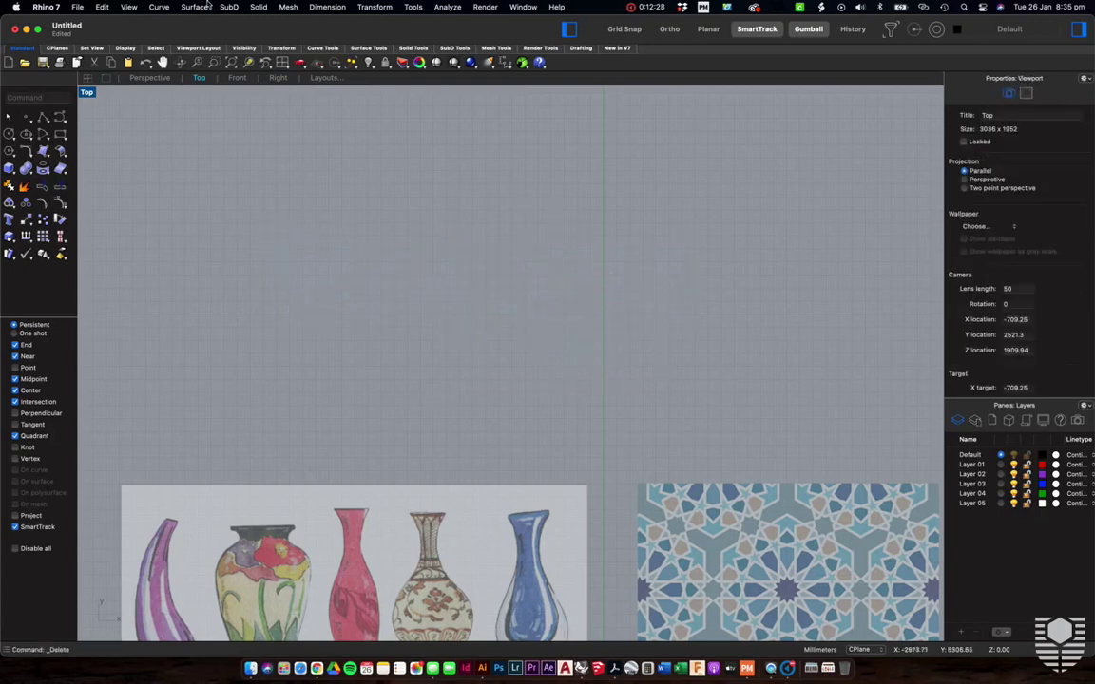
# Draw an open zigzag polyline with six points above the vase picture
pyautogui.click(159, 7)
pyautogui.moveTo(181, 67)
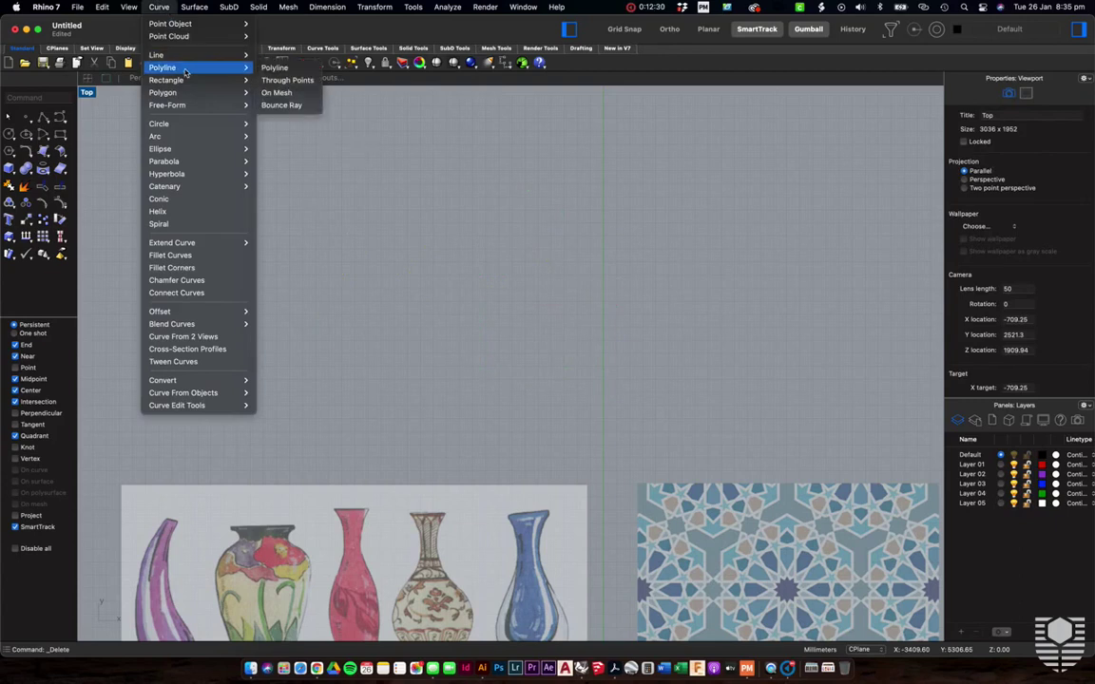
pyautogui.click(275, 68)
pyautogui.click(196, 283)
pyautogui.click(275, 161)
pyautogui.click(328, 388)
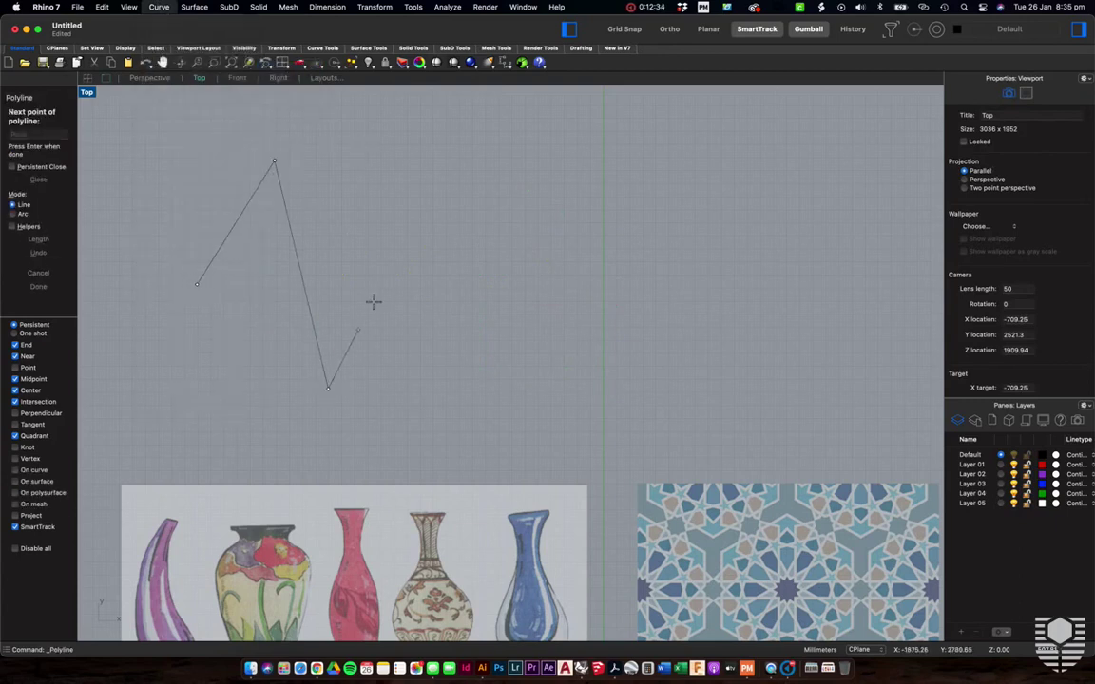
pyautogui.click(399, 191)
pyautogui.click(451, 317)
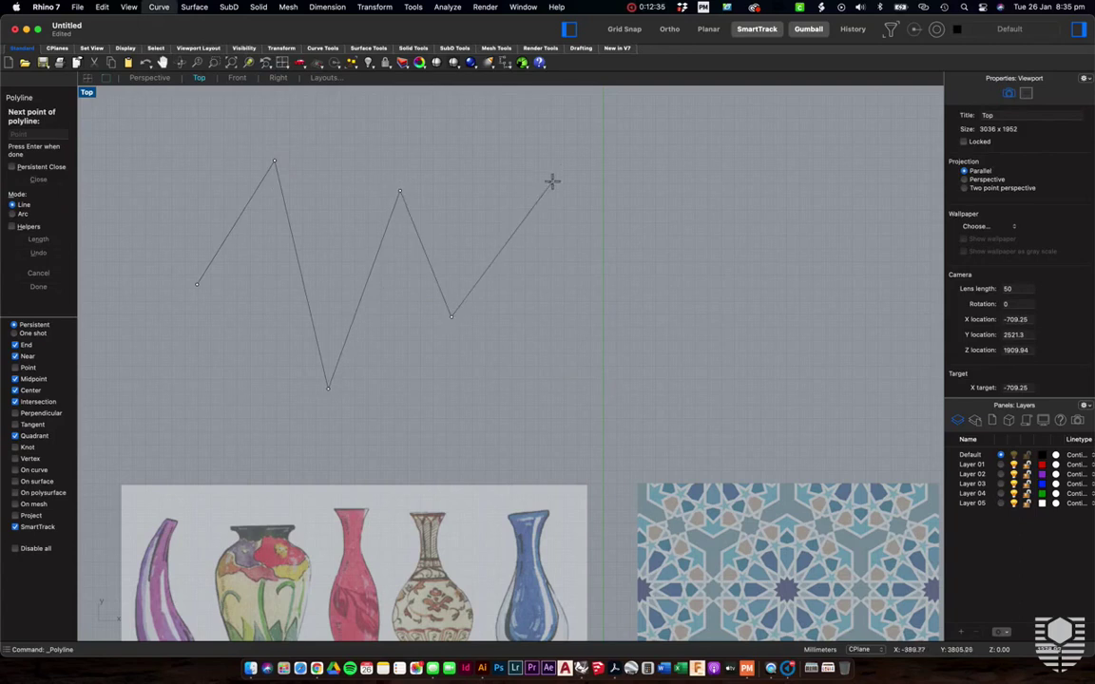
pyautogui.click(553, 179)
pyautogui.press('Return')
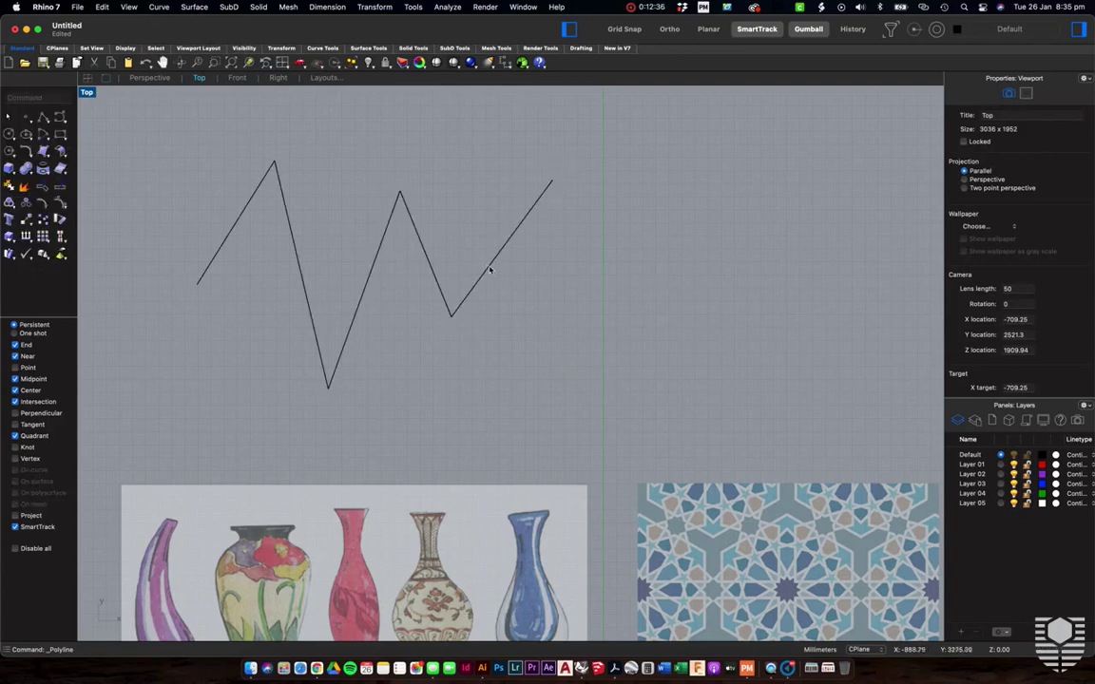
# Select the whole zigzag polyline as one object and delete it
pyautogui.click(491, 272)
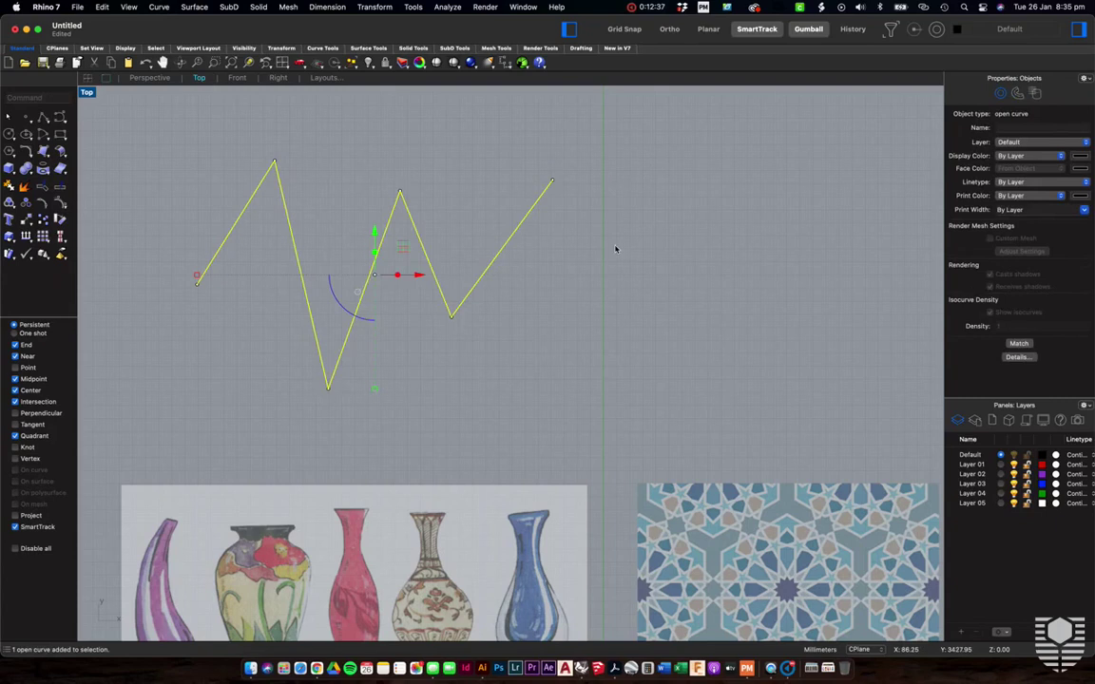
pyautogui.press('Delete')
# Start an inscribed center-radius polygon above the vase picture and set its number of sides to 4
pyautogui.click(158, 6)
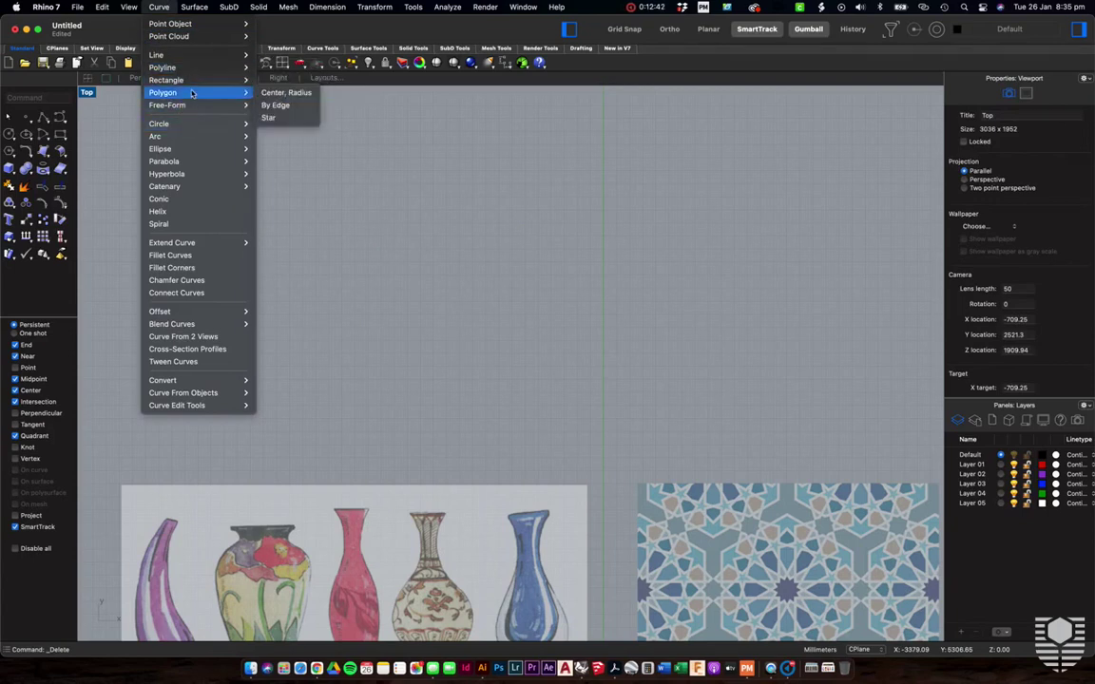
pyautogui.moveTo(199, 105)
pyautogui.click(280, 92)
pyautogui.click(265, 276)
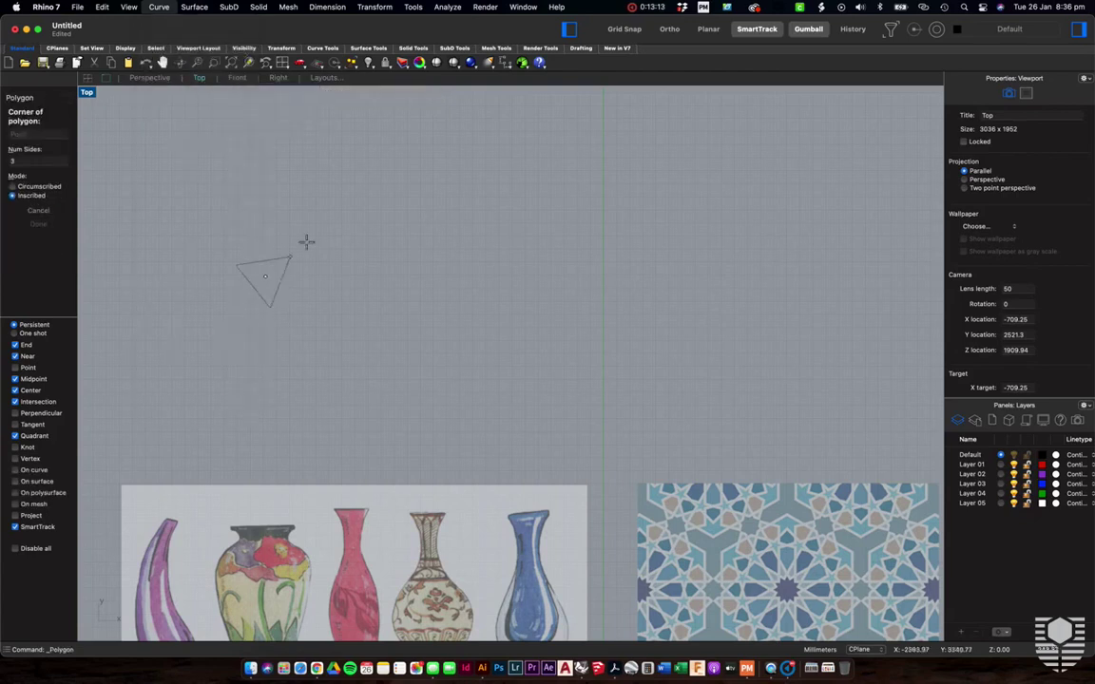
pyautogui.click(11, 160)
pyautogui.doubleClick(11, 160)
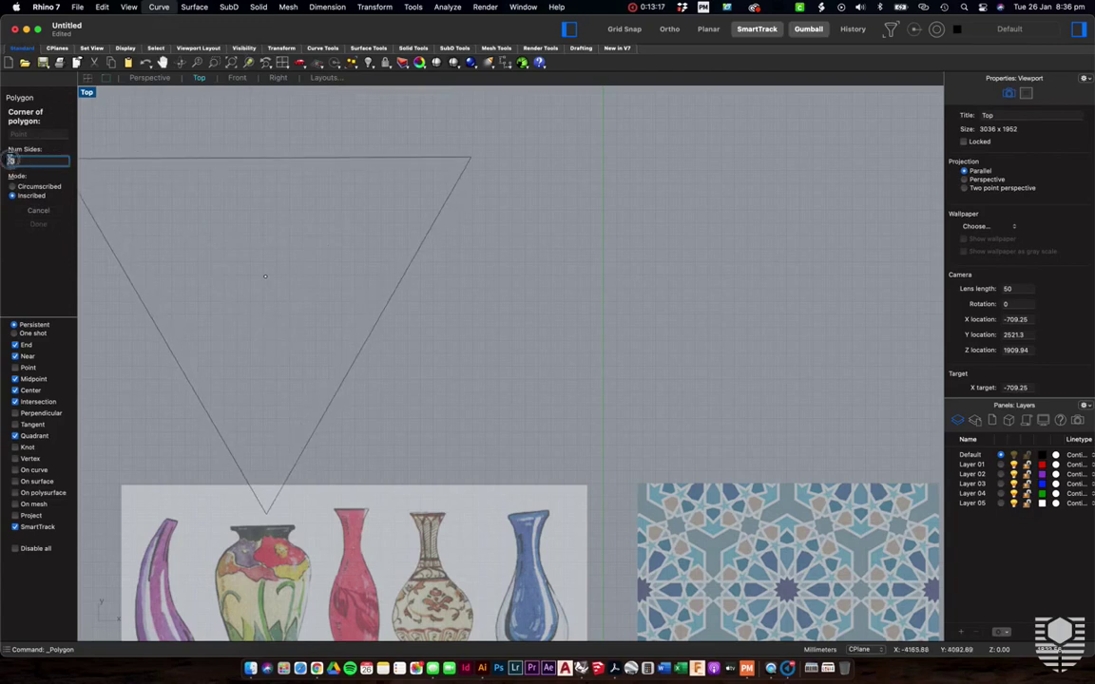
pyautogui.write('4')
pyautogui.press('Return')
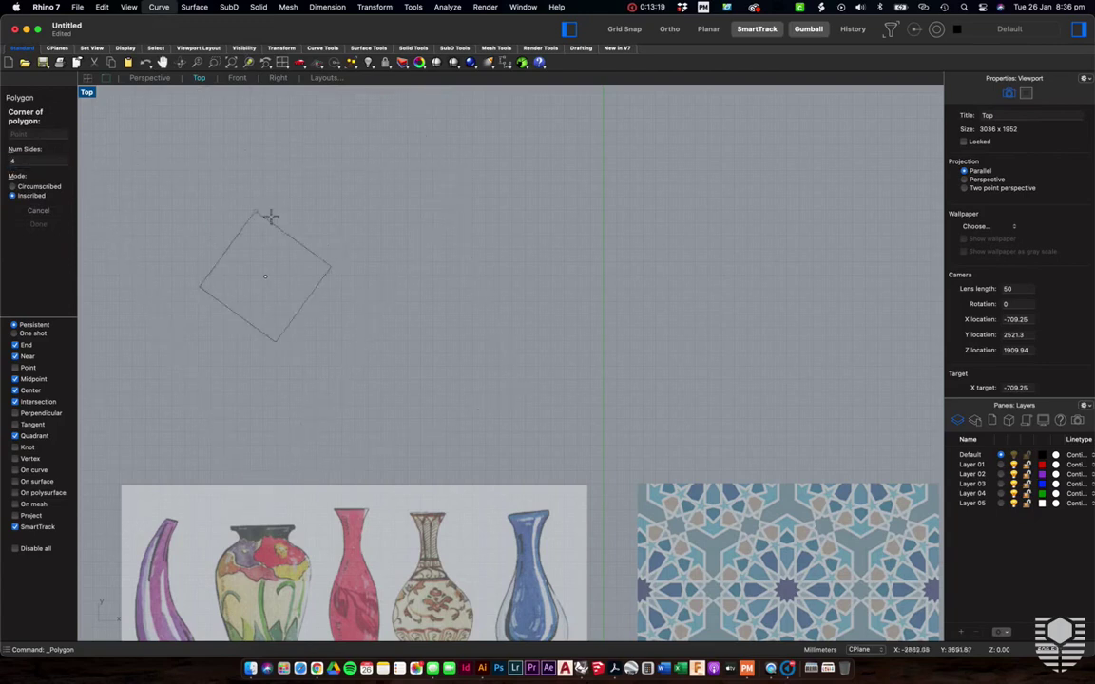
# Preview the unfinished polygon with 5, 6 and 100 sides in turn
pyautogui.click(36, 160)
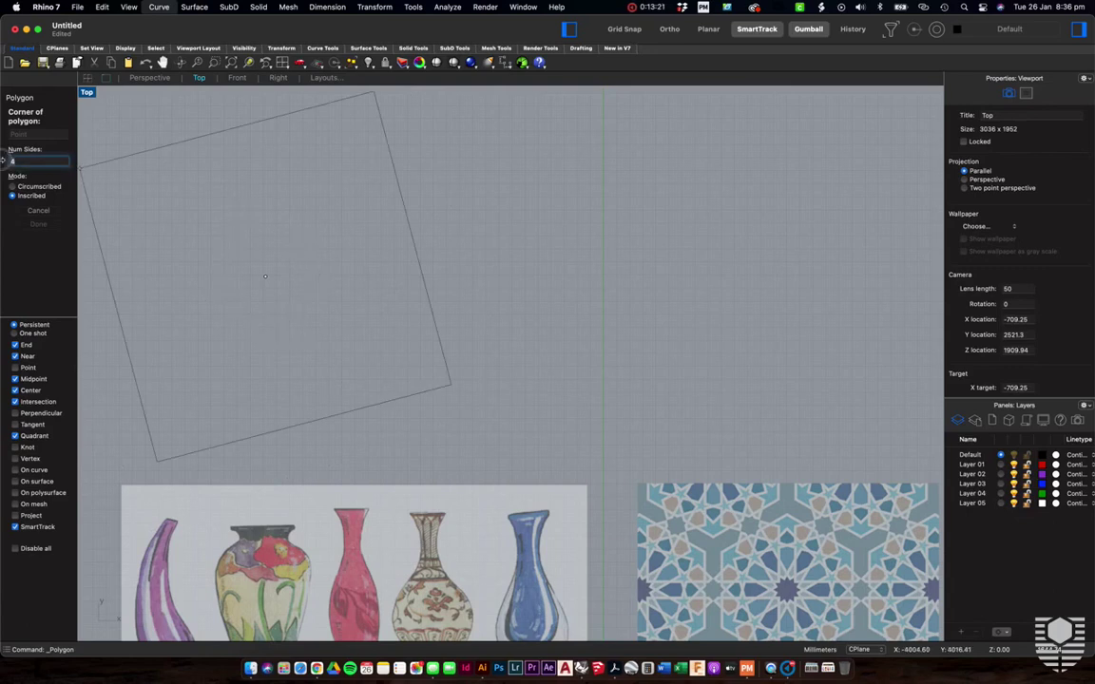
pyautogui.write('5')
pyautogui.press('Return')
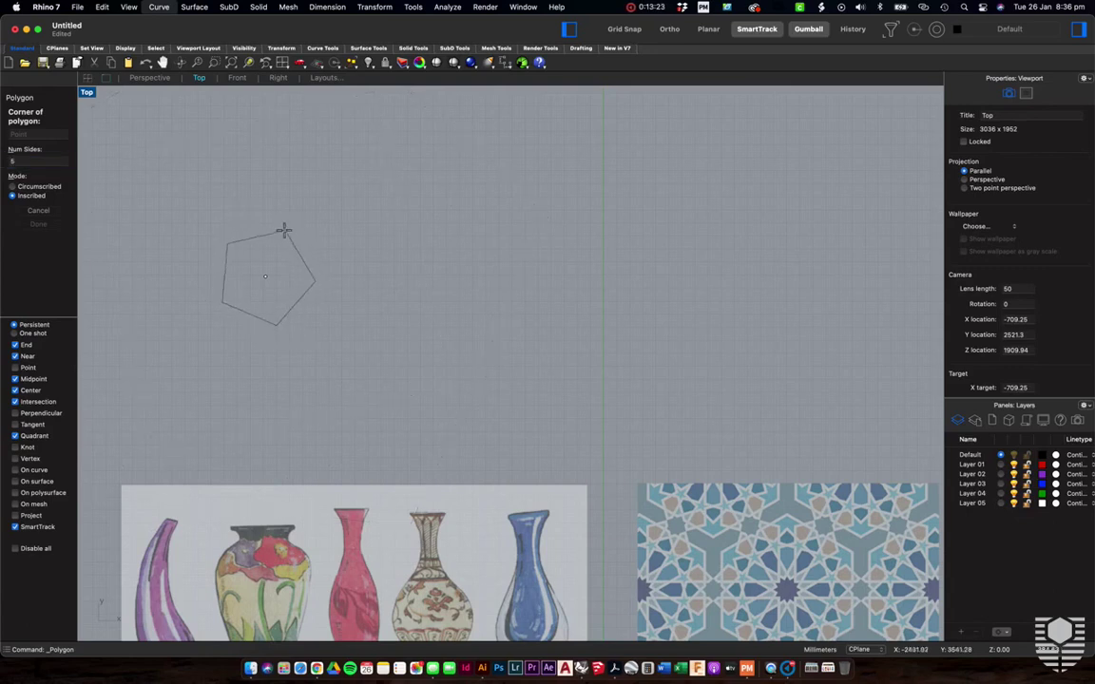
pyautogui.click(29, 160)
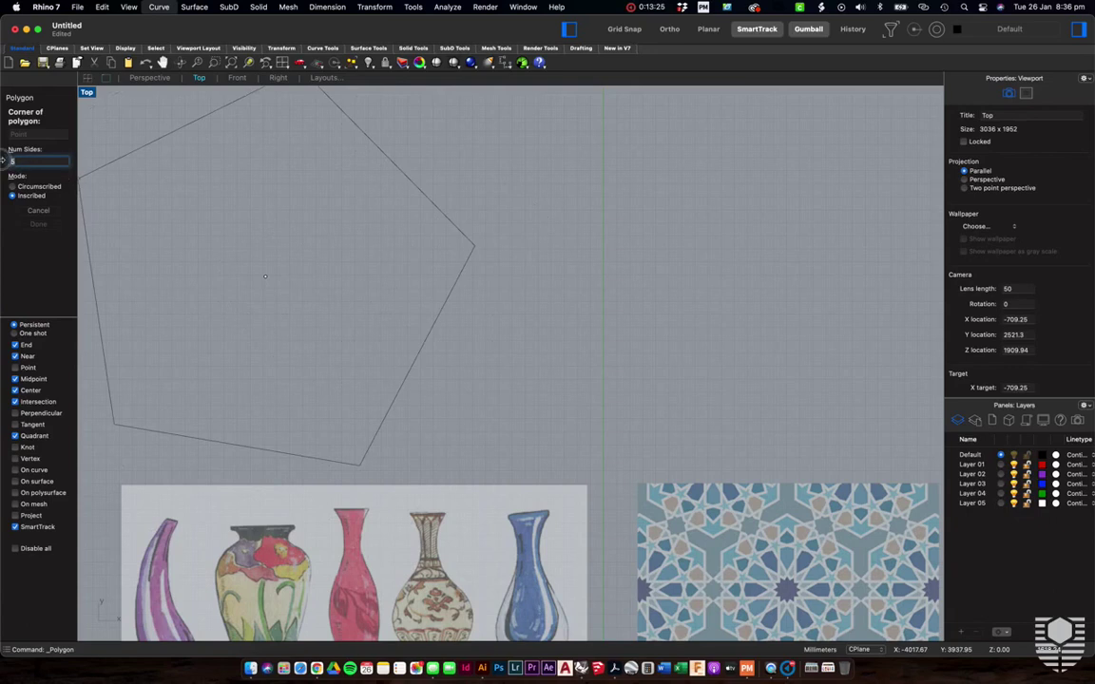
pyautogui.write('6')
pyautogui.press('Return')
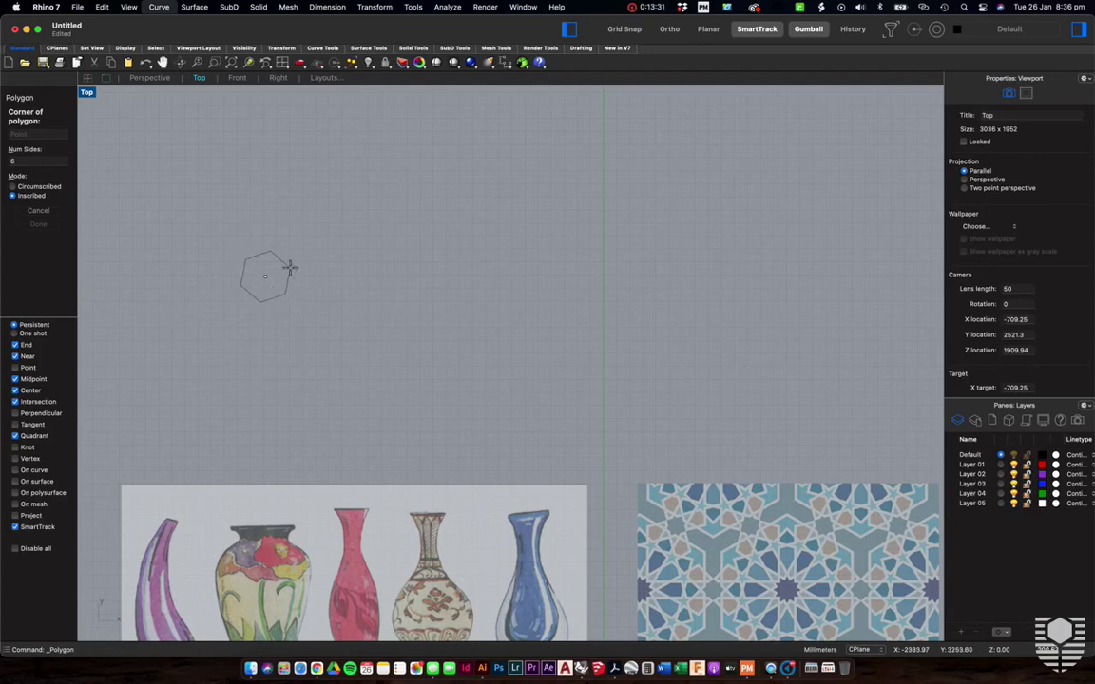
pyautogui.moveTo(59, 161); pyautogui.dragTo(4, 161)
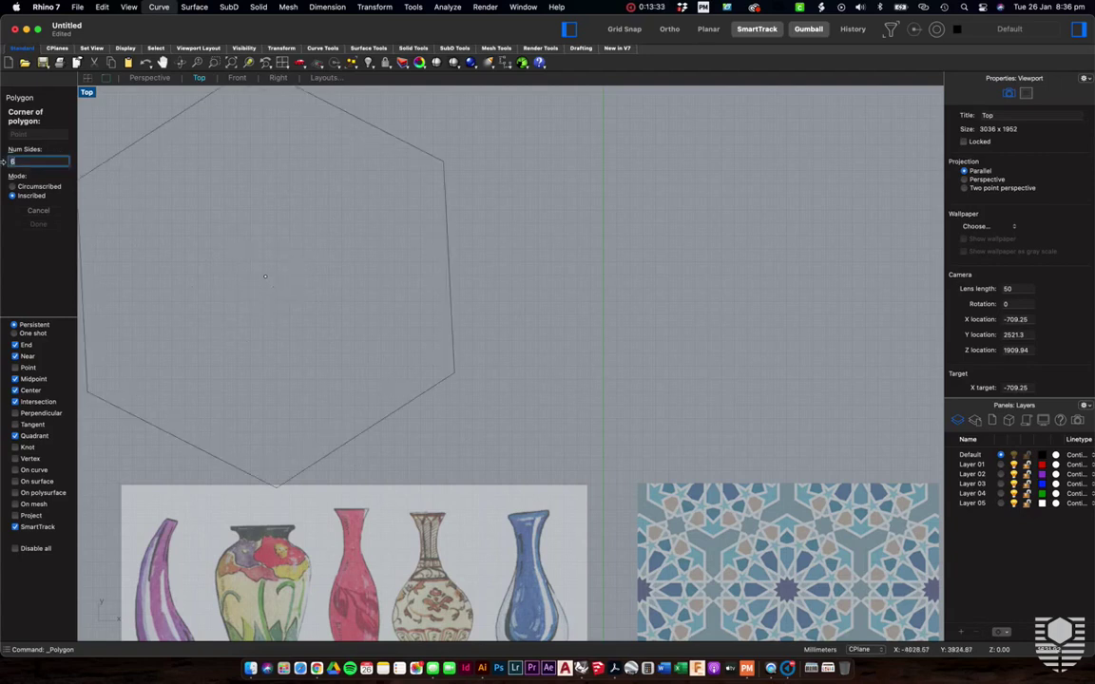
pyautogui.write('100')
pyautogui.press('Return')
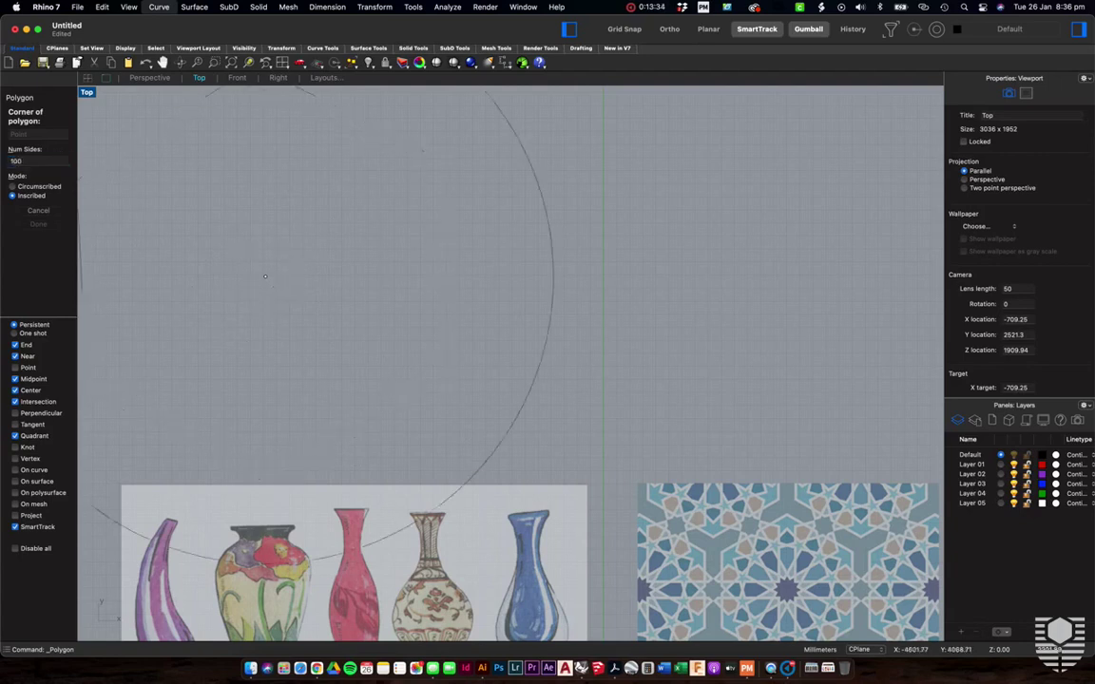
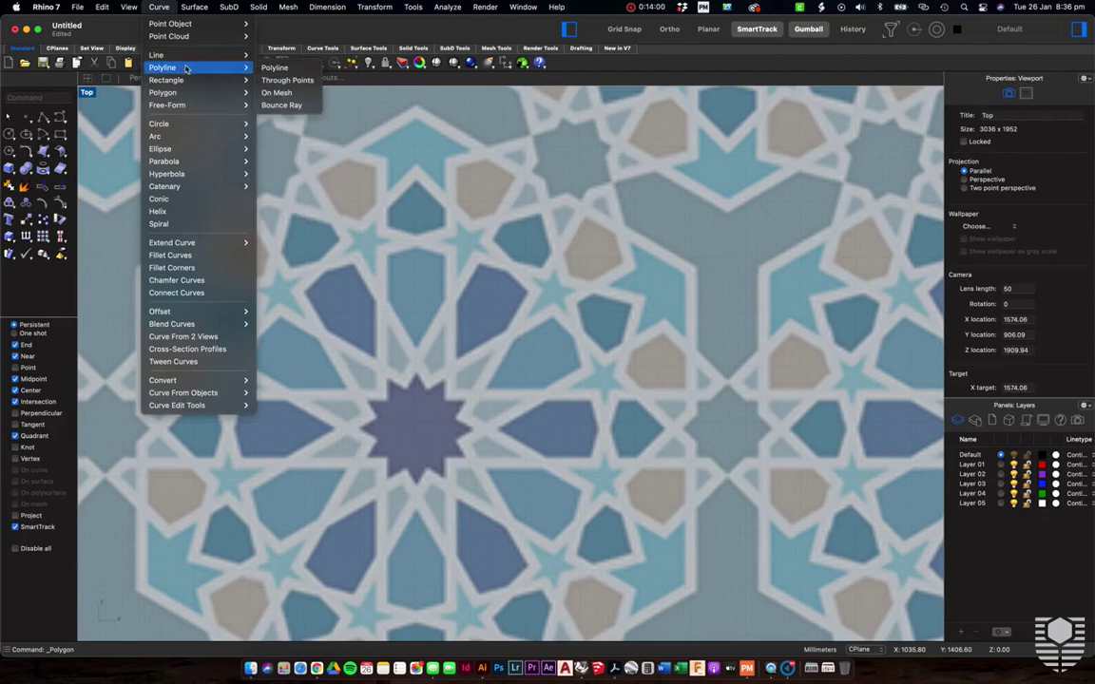
# Try to trace the dark central star of the geometric pattern with a polyline, following its right-hand corners down to the lowest tip
pyautogui.click(275, 67)
pyautogui.scroll(5, 466, 412)
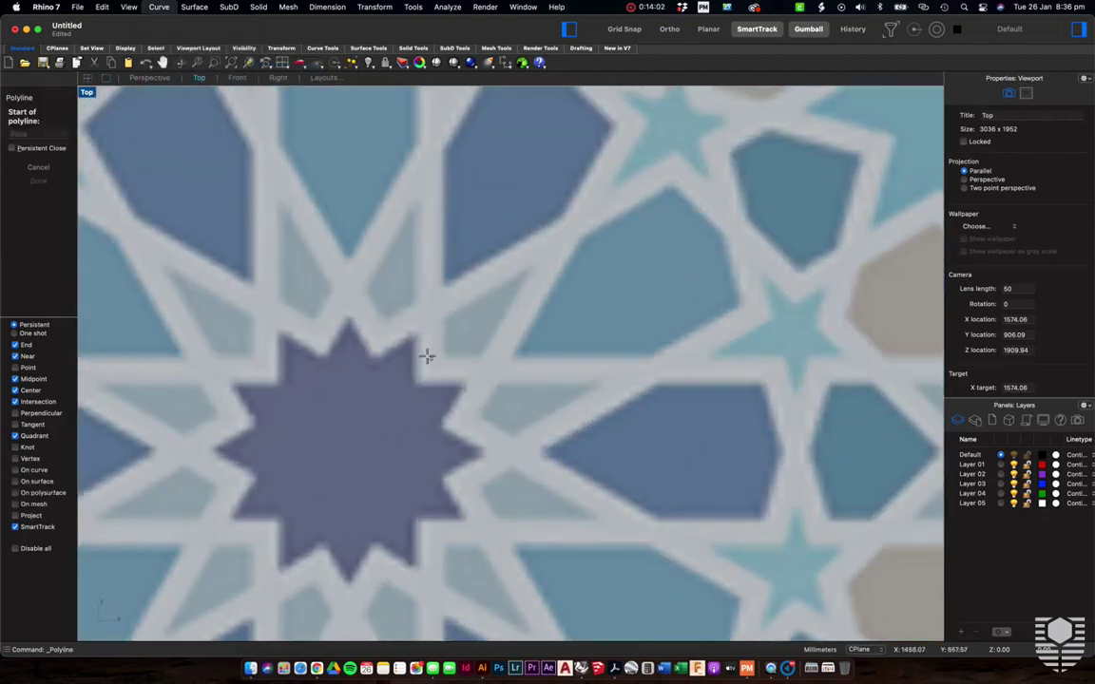
pyautogui.click(415, 340)
pyautogui.click(414, 384)
pyautogui.click(465, 387)
pyautogui.click(440, 419)
pyautogui.click(474, 448)
pyautogui.click(438, 475)
pyautogui.click(462, 515)
pyautogui.click(411, 517)
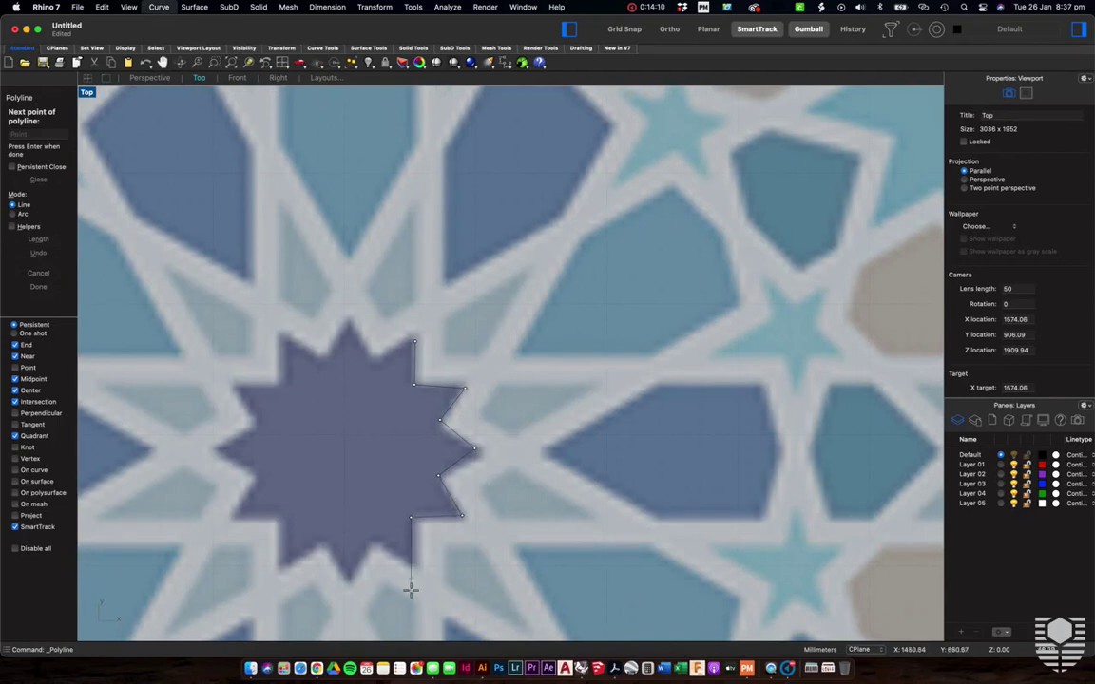
pyautogui.click(412, 567)
pyautogui.click(379, 540)
pyautogui.click(353, 575)
pyautogui.press('Escape')
# Start a star polygon centred on the dark central star of the geometric pattern
pyautogui.scroll(-3, 429, 414)
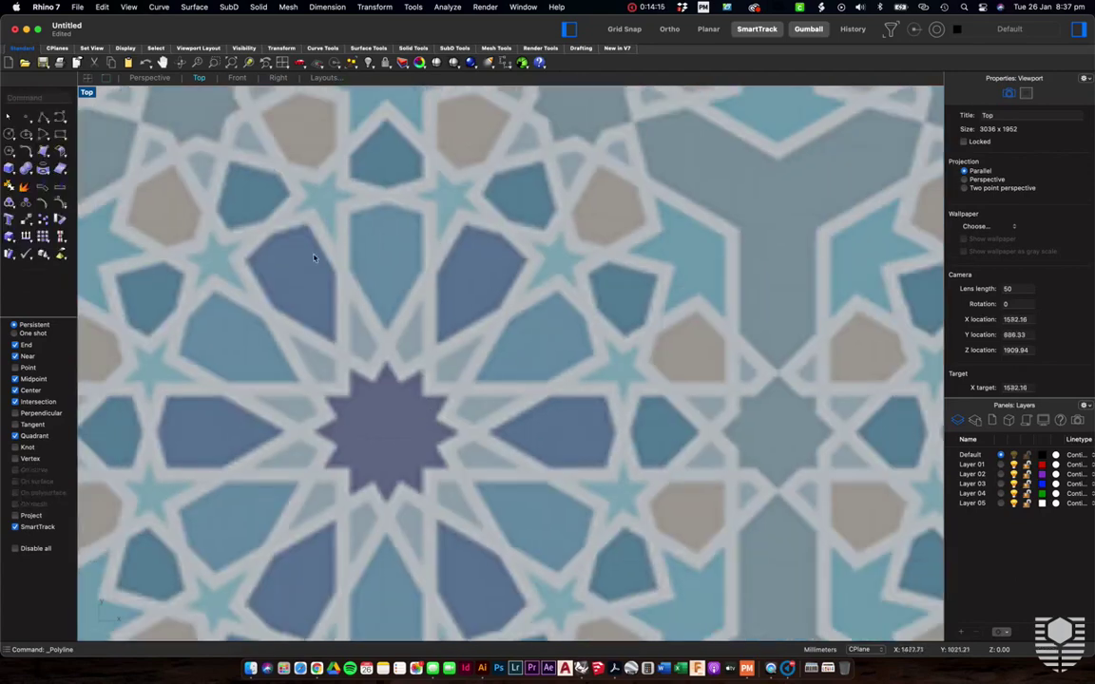
pyautogui.scroll(-3, 573, 383)
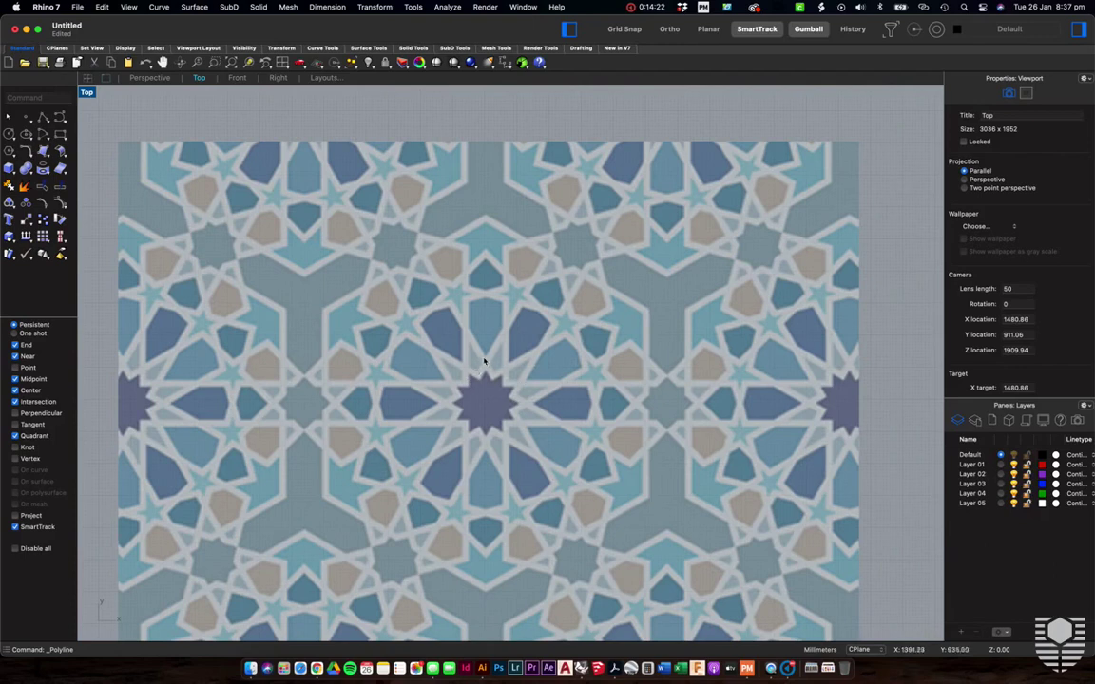
pyautogui.scroll(3, 509, 401)
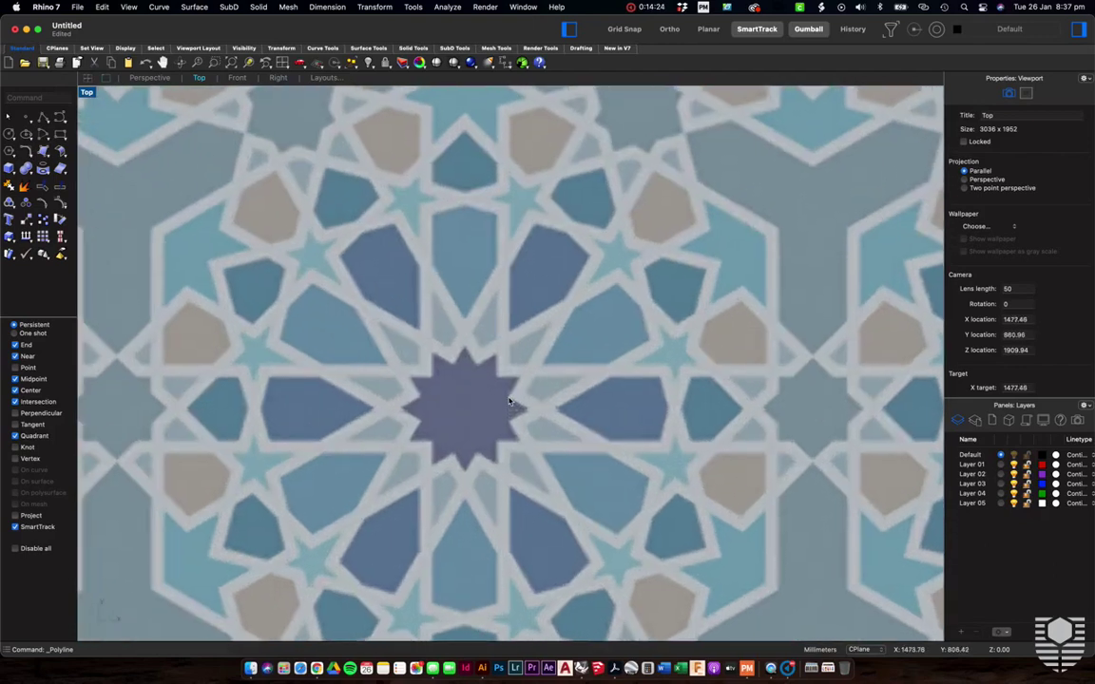
pyautogui.scroll(2, 509, 401)
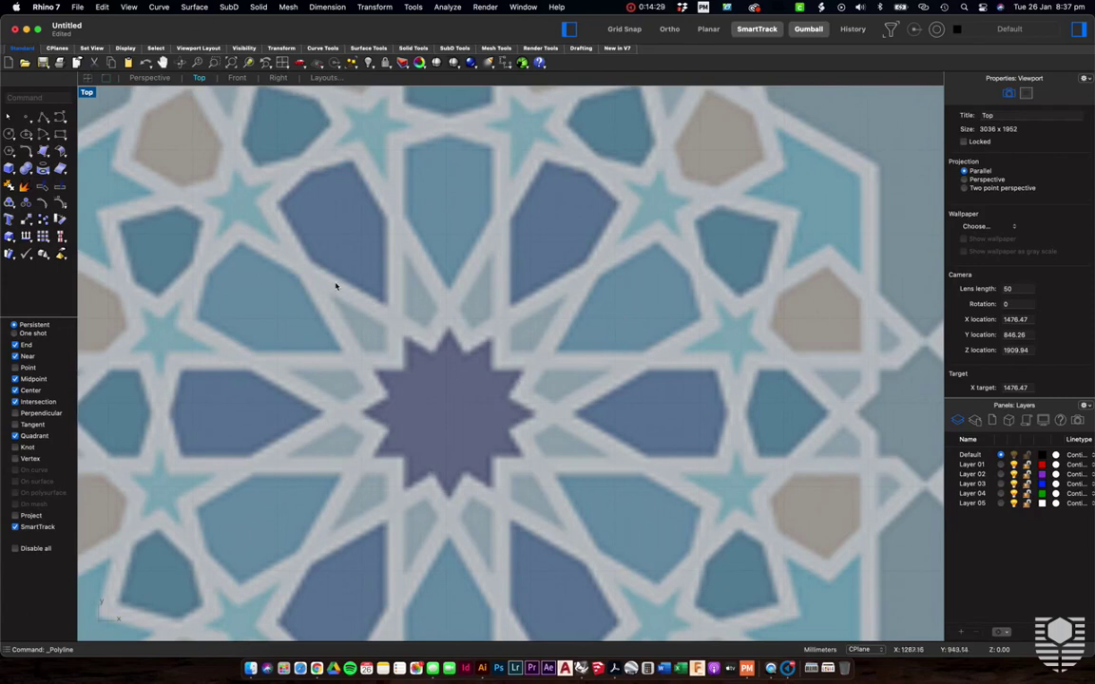
pyautogui.click(159, 7)
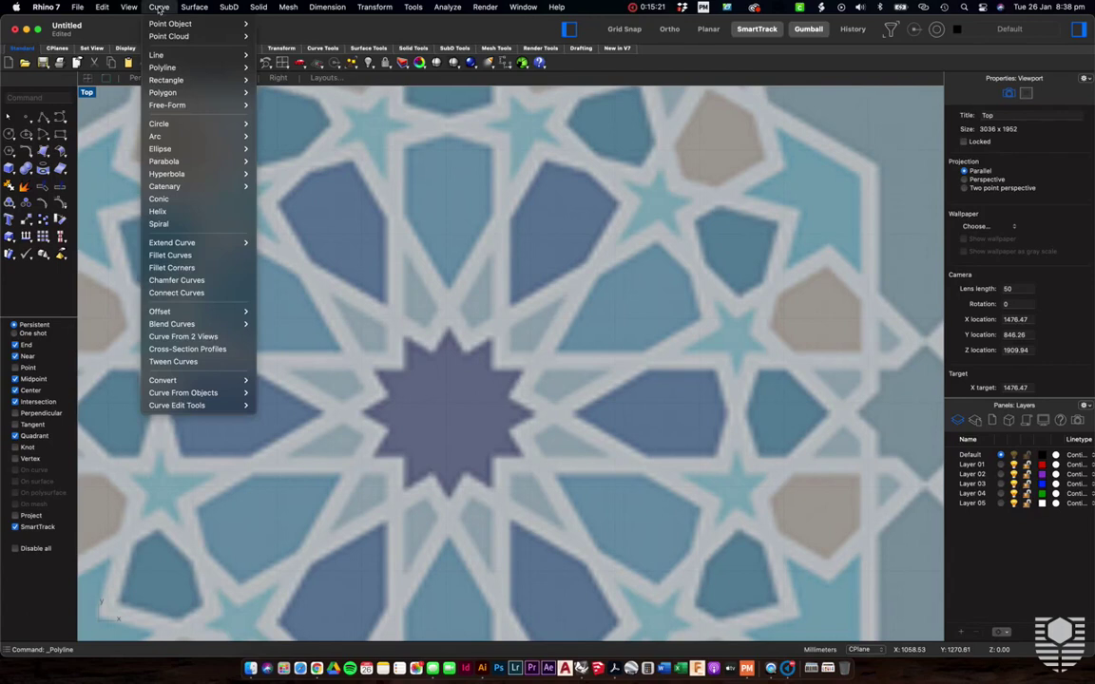
pyautogui.moveTo(200, 93)
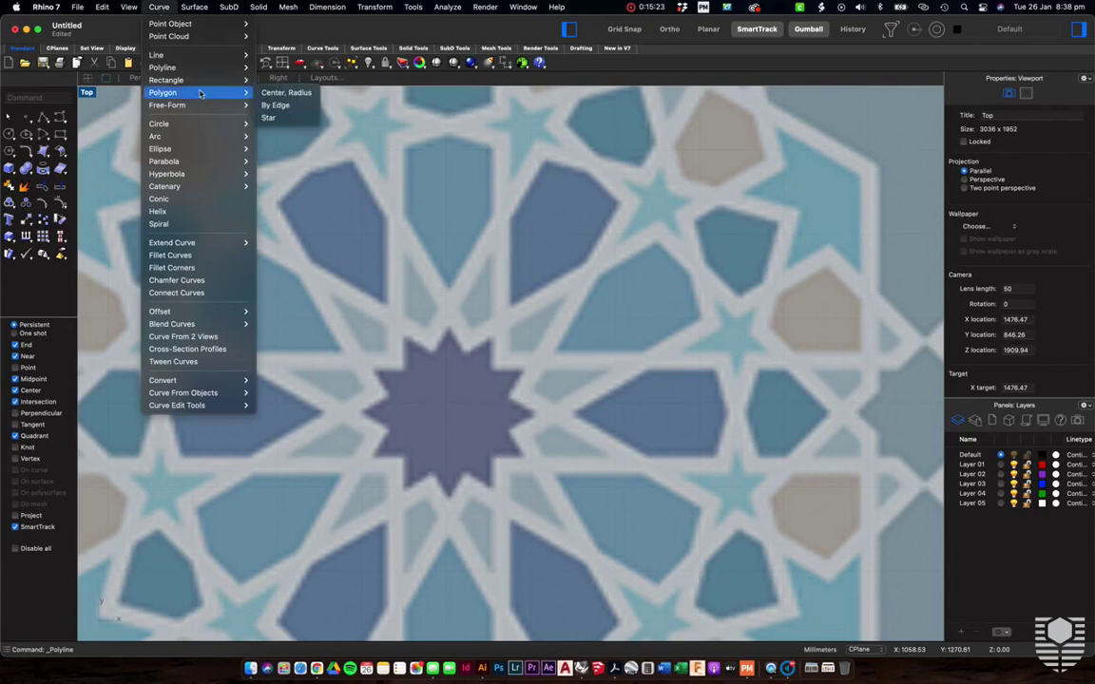
pyautogui.click(277, 121)
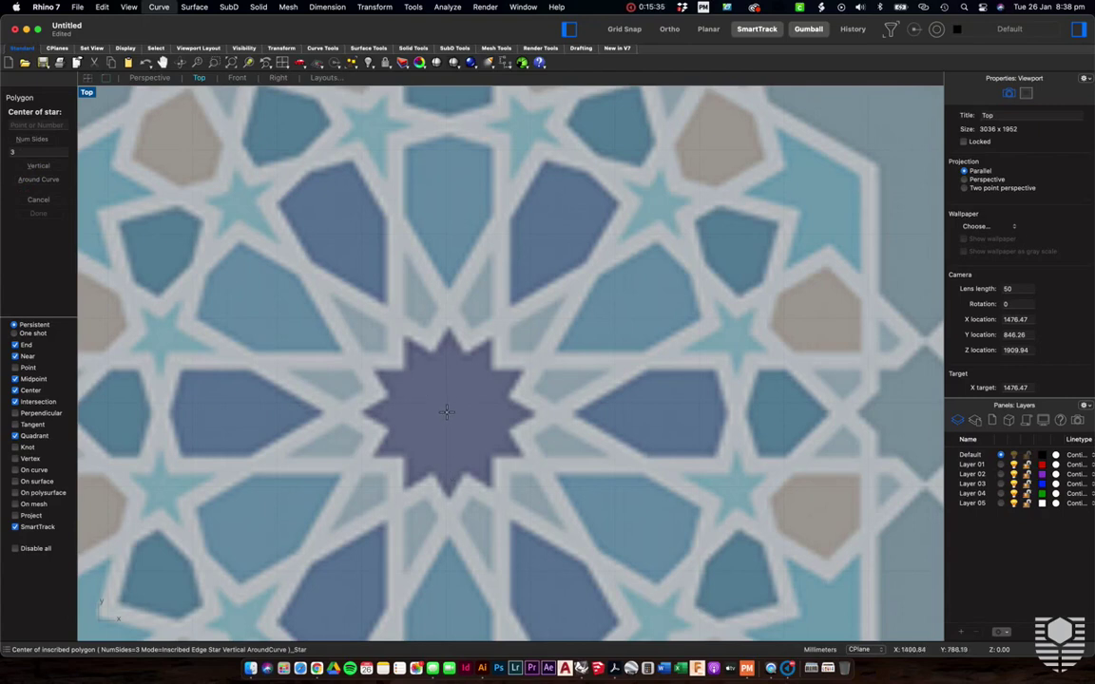
pyautogui.click(447, 412)
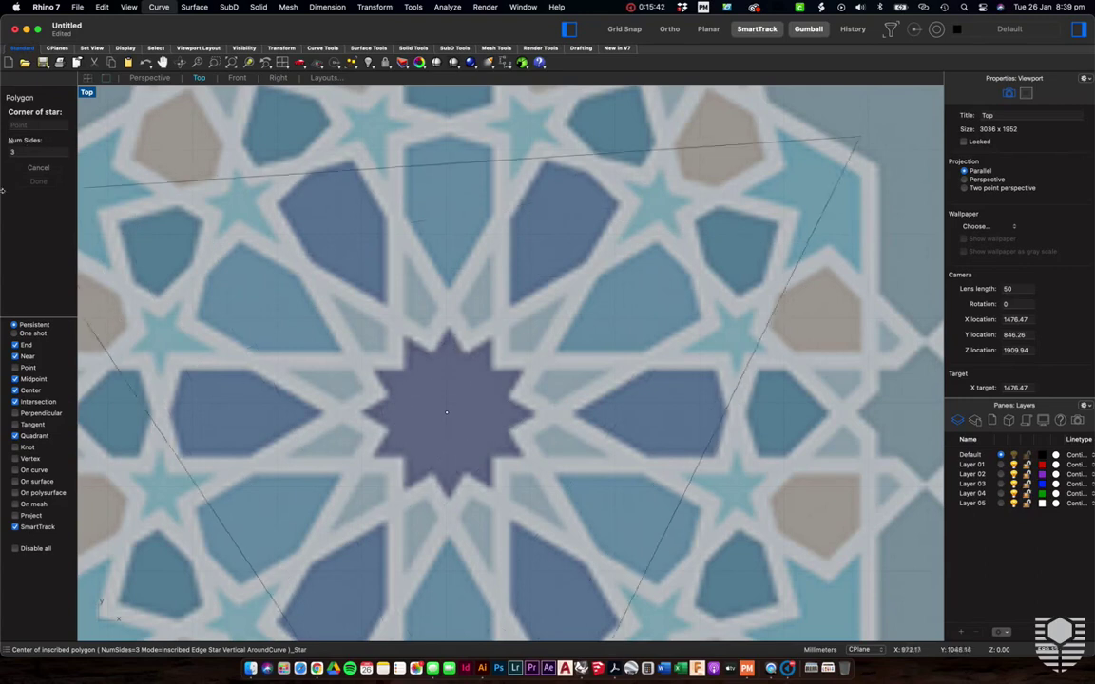
# Give the star 12 sides and match its outer corner and second radius to the dark star's tips and inner corners
pyautogui.click(18, 152)
pyautogui.write('12')
pyautogui.press('Return')
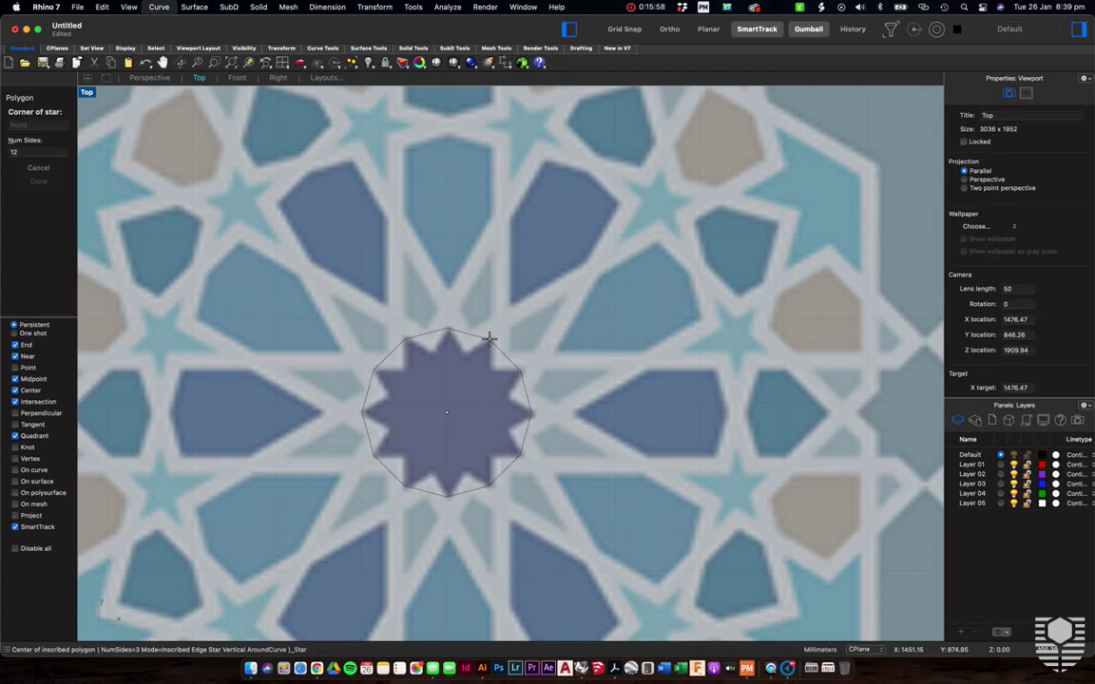
pyautogui.click(488, 339)
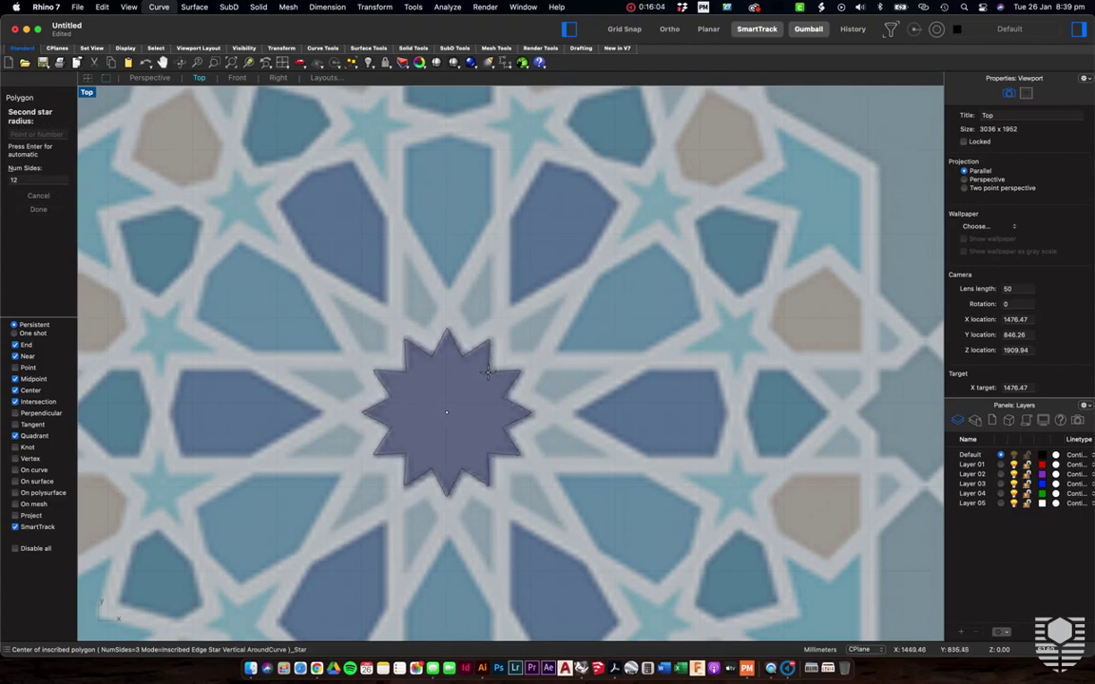
pyautogui.click(487, 373)
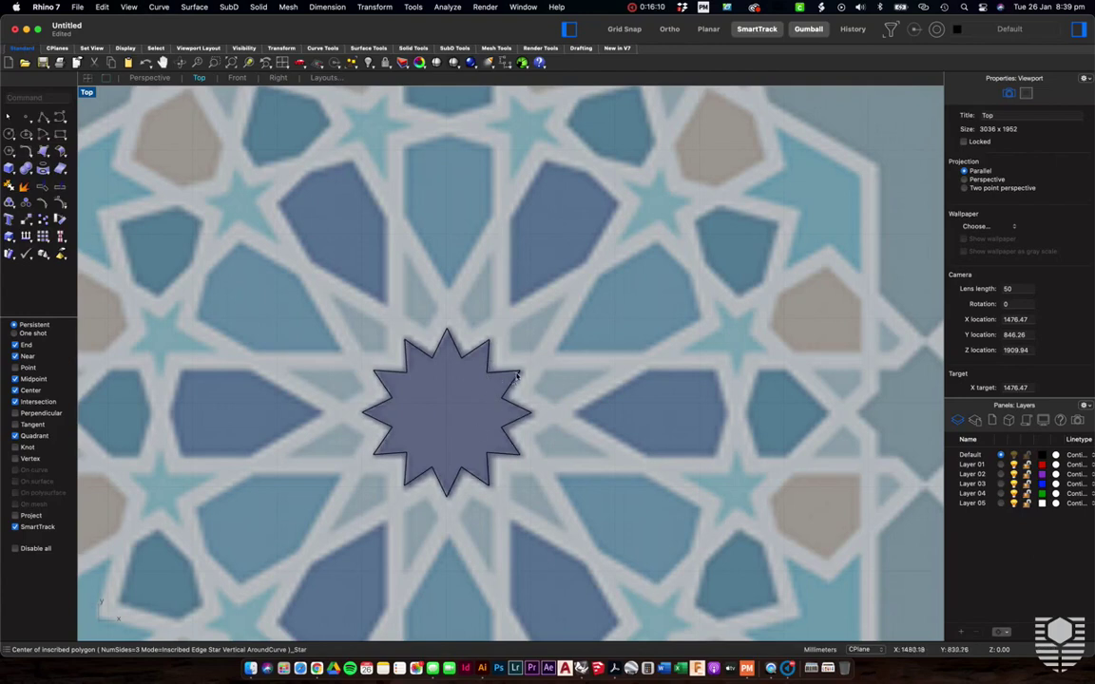
# Select the star curve rather than the picture, nudge it into alignment with the dark star, and clear the selection
pyautogui.scroll(3, 469, 399)
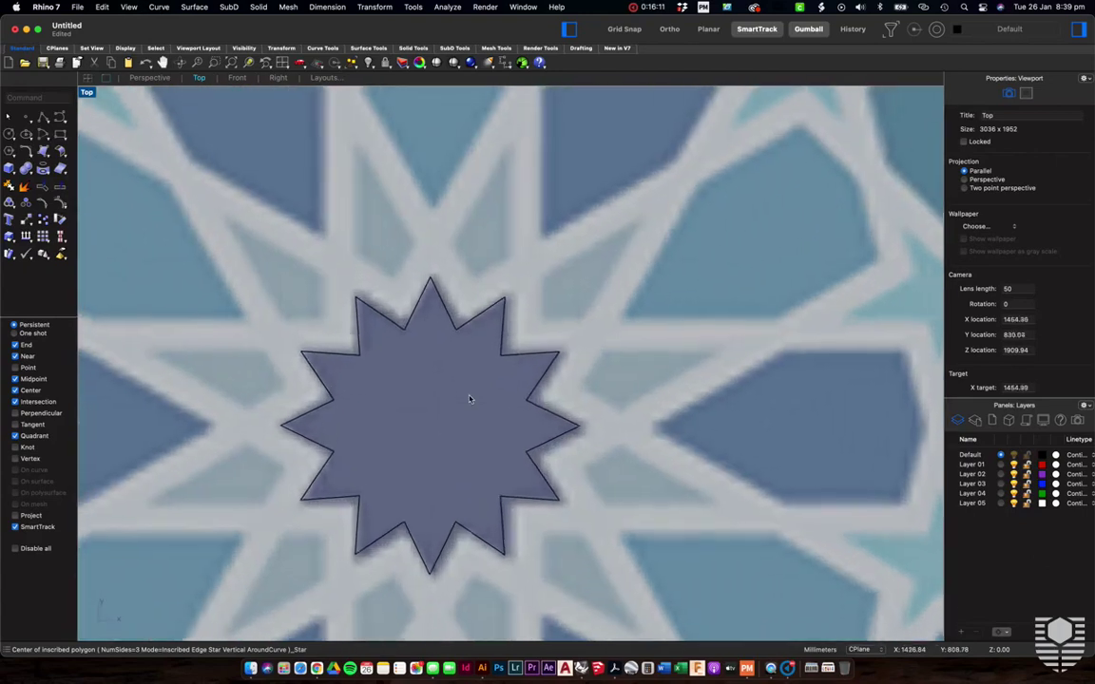
pyautogui.click(538, 412)
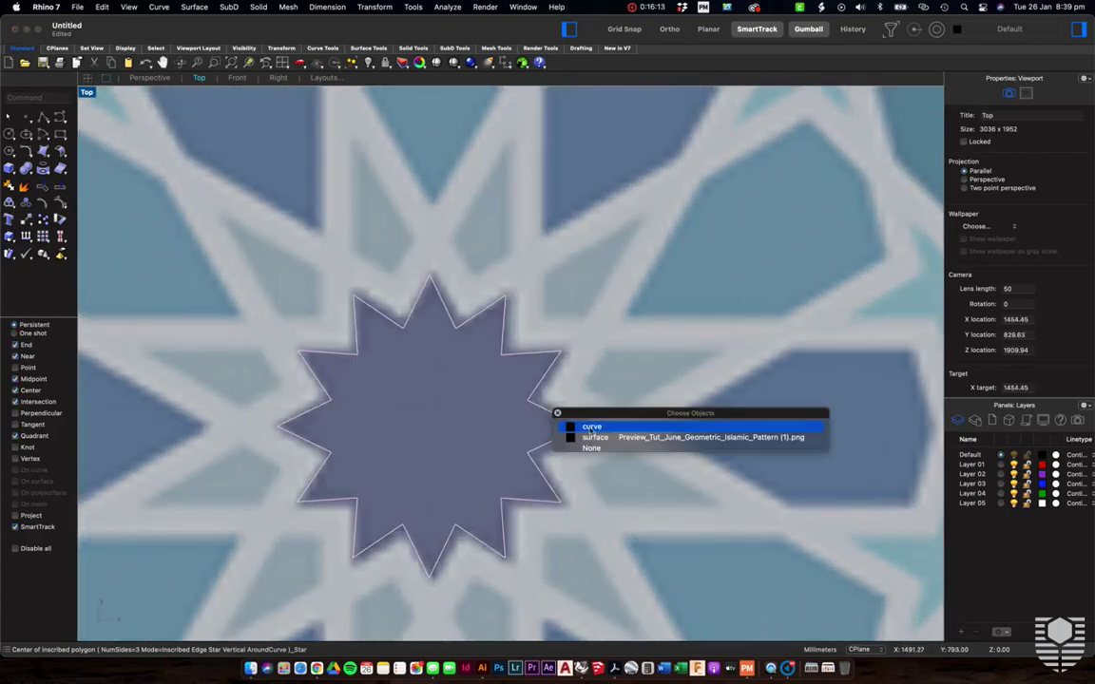
pyautogui.press('Return')
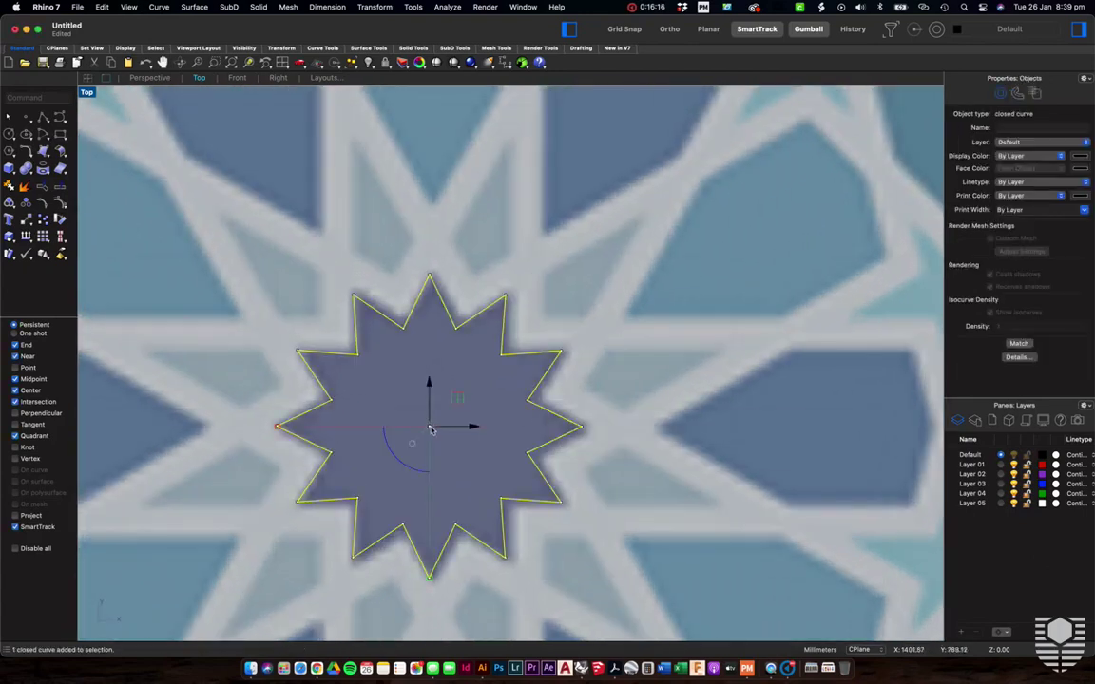
pyautogui.moveTo(431, 429); pyautogui.dragTo(430, 423)
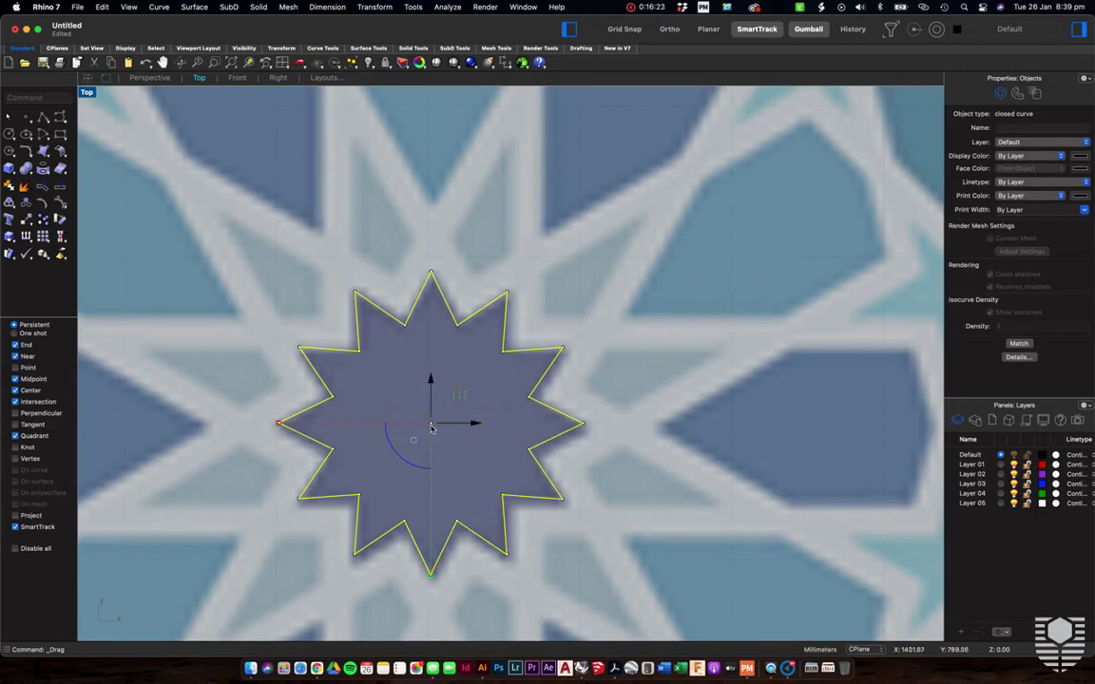
pyautogui.moveTo(430, 427); pyautogui.dragTo(433, 428)
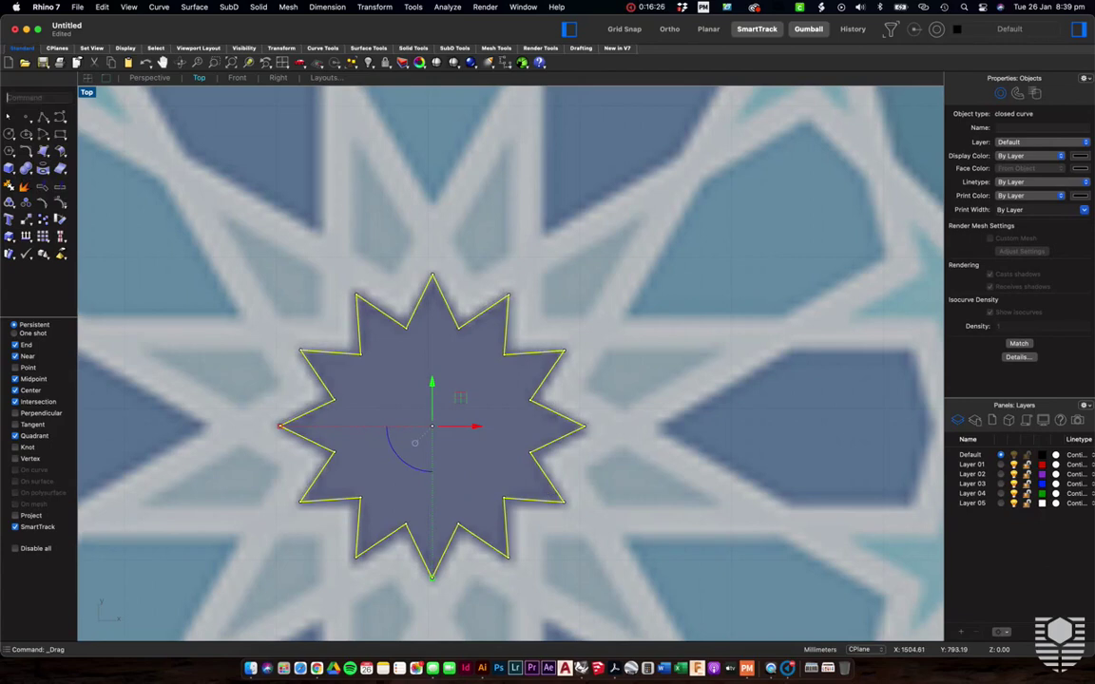
pyautogui.click(585, 408)
pyautogui.press('Escape')
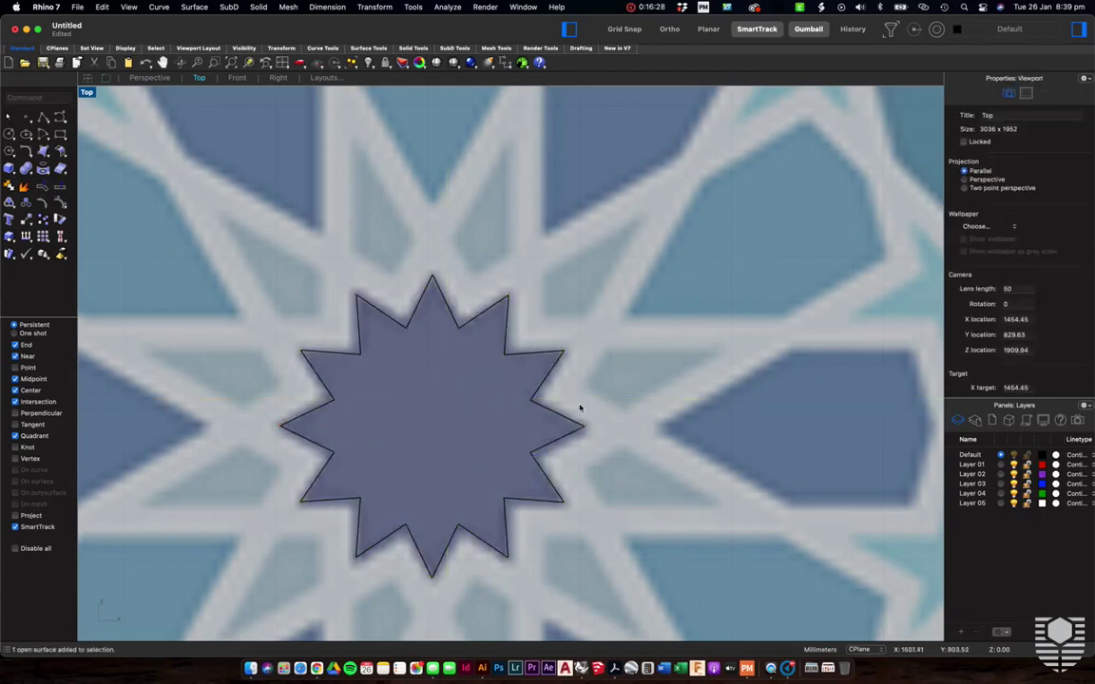
# Reselect the star curve, show its control points, and move the lower-right inner corner point onto the picture's matching corner
pyautogui.click(556, 412)
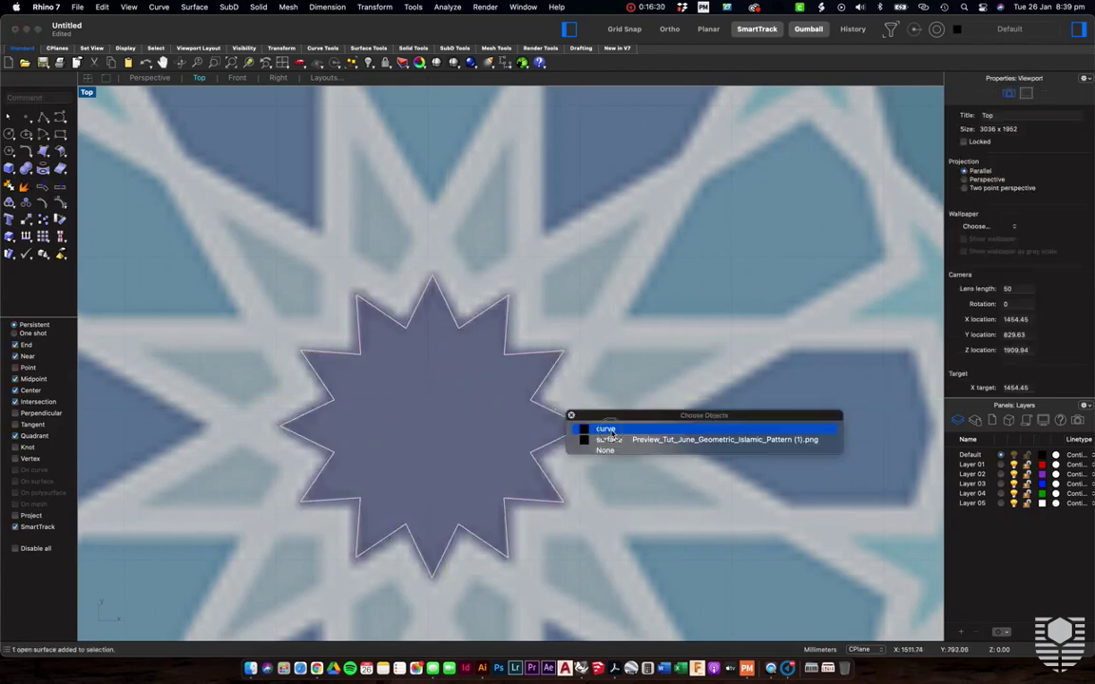
pyautogui.click(589, 429)
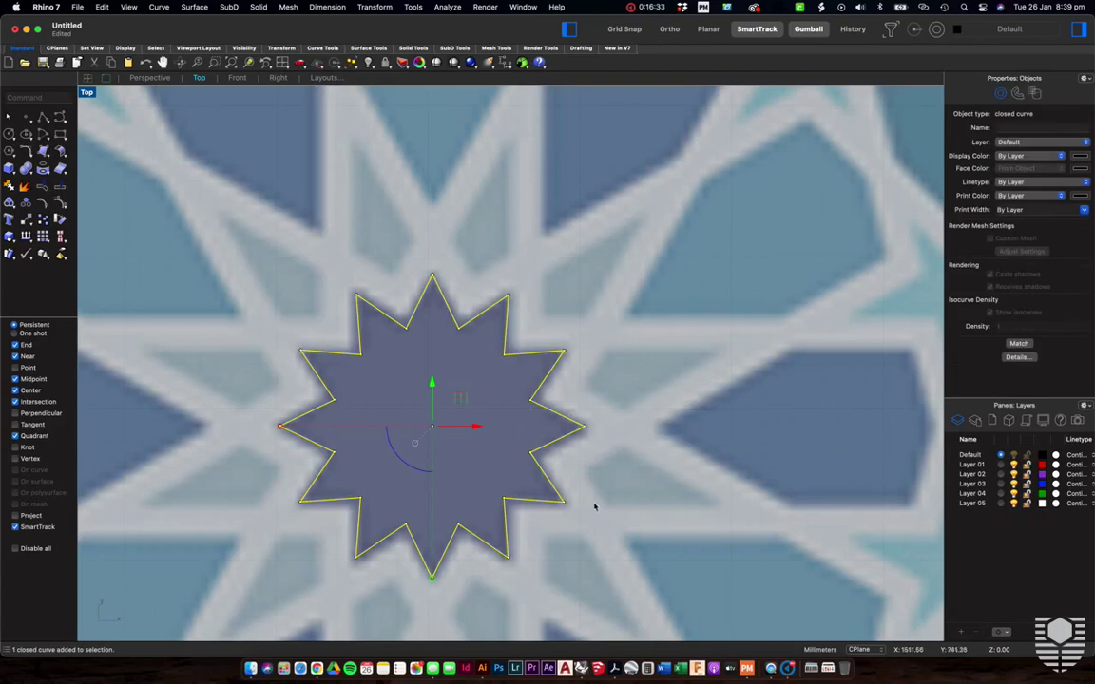
pyautogui.scroll(-3, 500, 442)
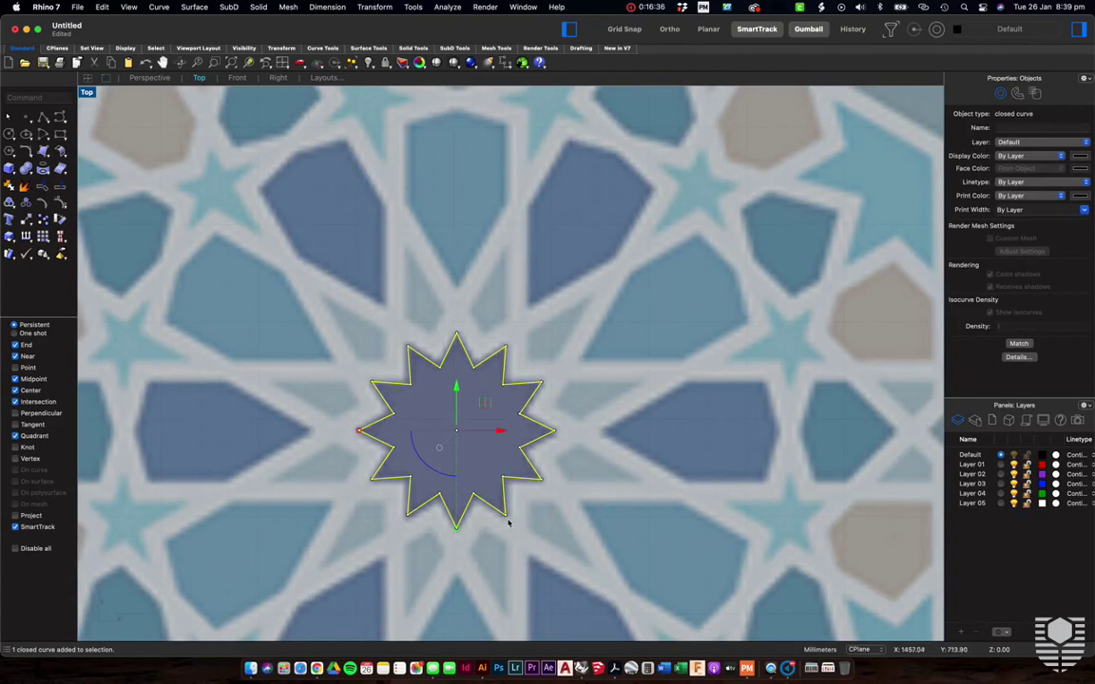
pyautogui.scroll(5, 509, 522)
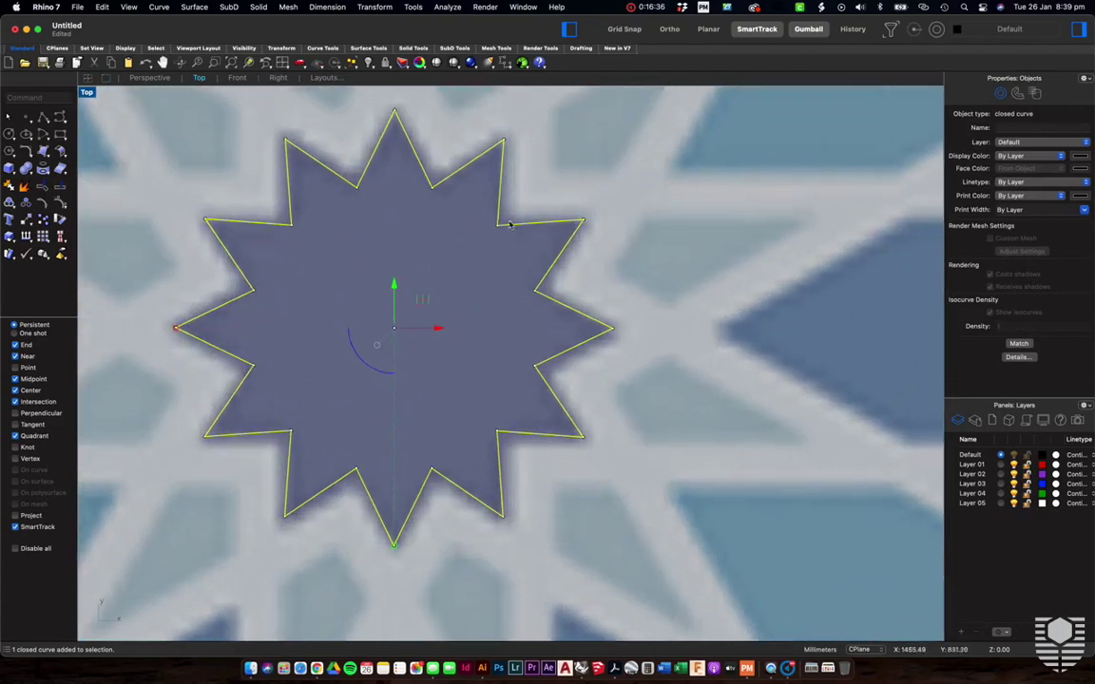
pyautogui.click(508, 439)
pyautogui.moveTo(503, 434); pyautogui.dragTo(508, 440)
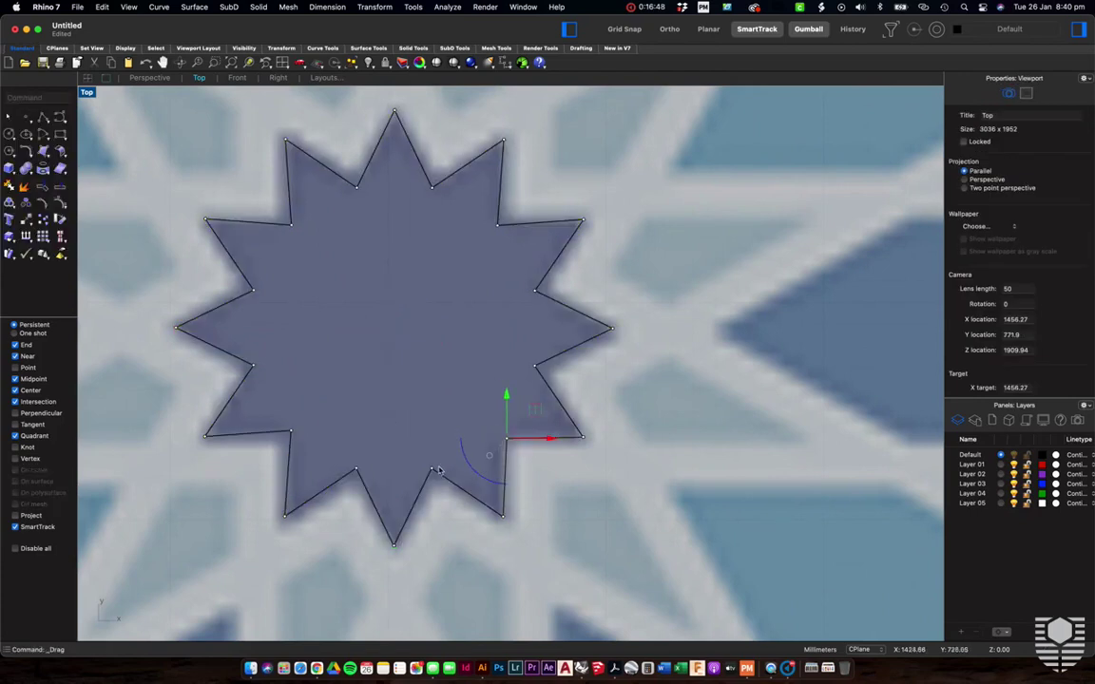
# Move the star's three remaining lower inner corner points onto the picture's matching corners and clear the point selection
pyautogui.moveTo(432, 472); pyautogui.dragTo(433, 476)
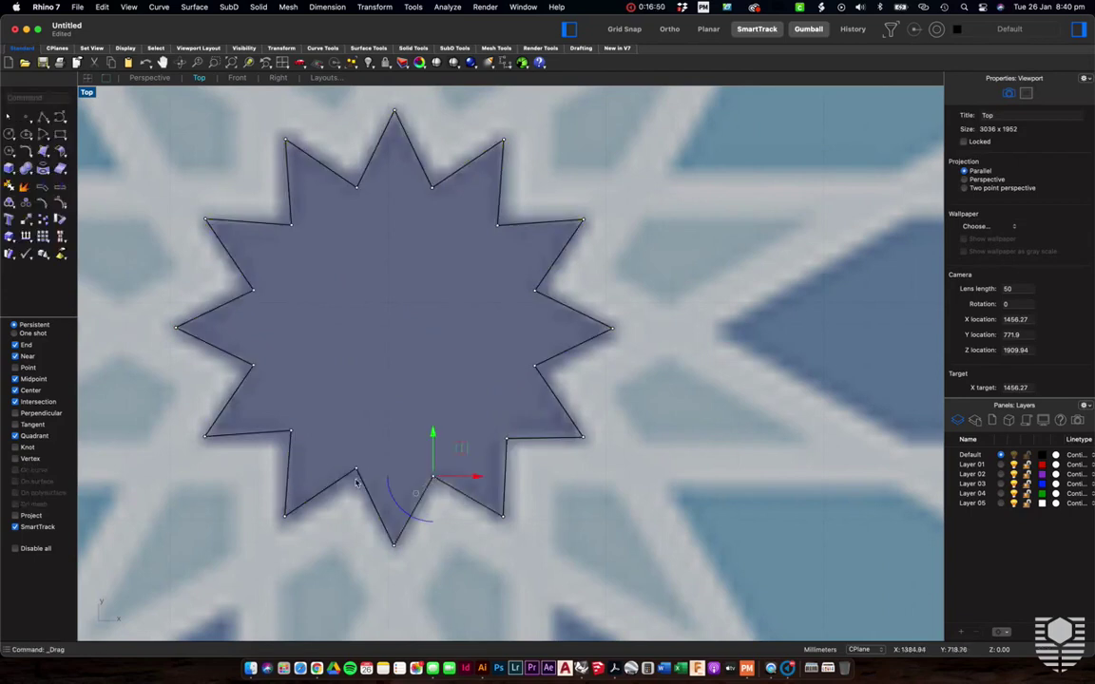
pyautogui.moveTo(355, 472); pyautogui.dragTo(351, 478)
pyautogui.click(291, 434)
pyautogui.moveTo(291, 434); pyautogui.dragTo(283, 435)
pyautogui.scroll(-3, 284, 435)
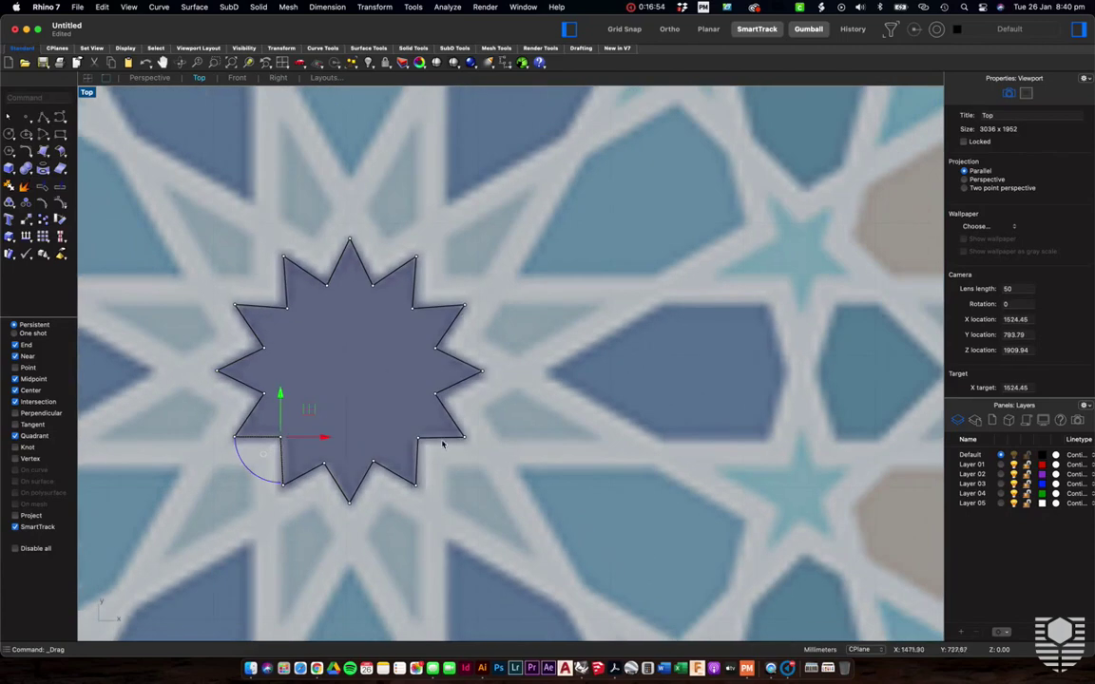
pyautogui.press('Escape')
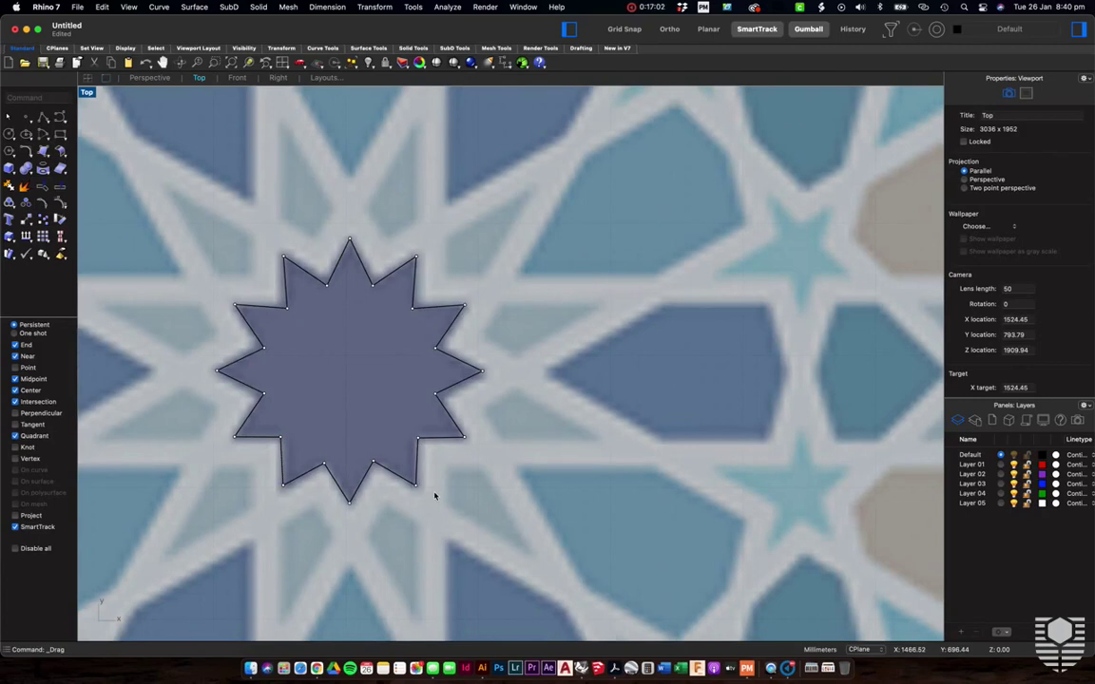
# Draw a centre-and-radius circle around the right-hand quatrefoil in the first arch of the window façade picture
pyautogui.scroll(-3, 434, 495)
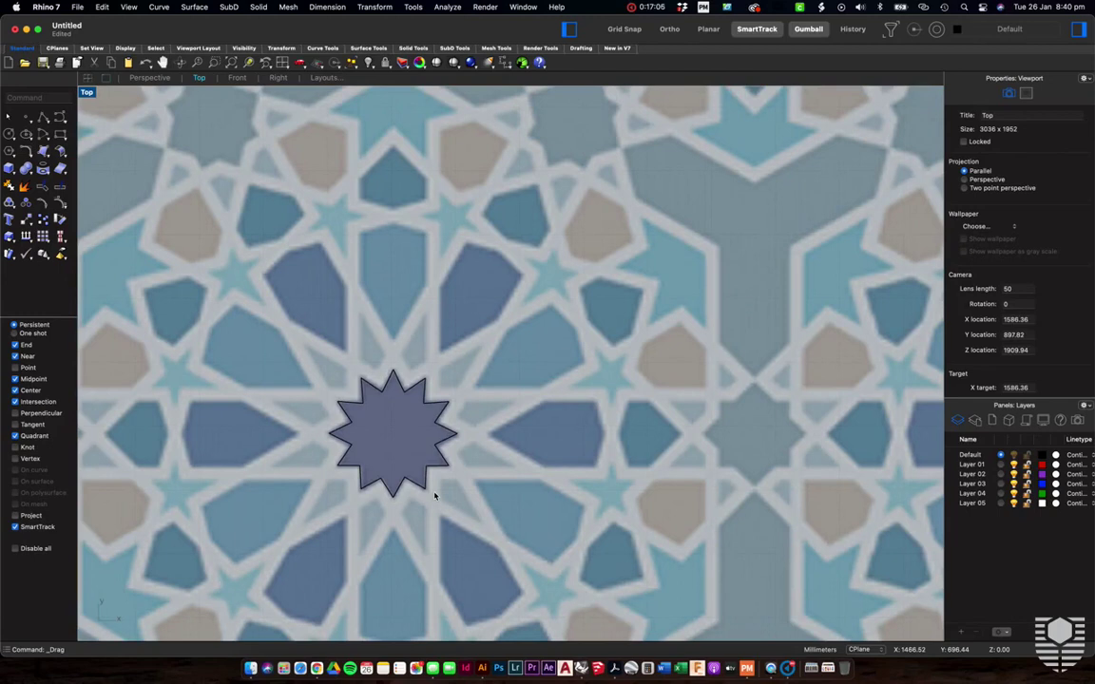
pyautogui.scroll(-5, 435, 495)
pyautogui.hscroll(5, 447, 495)
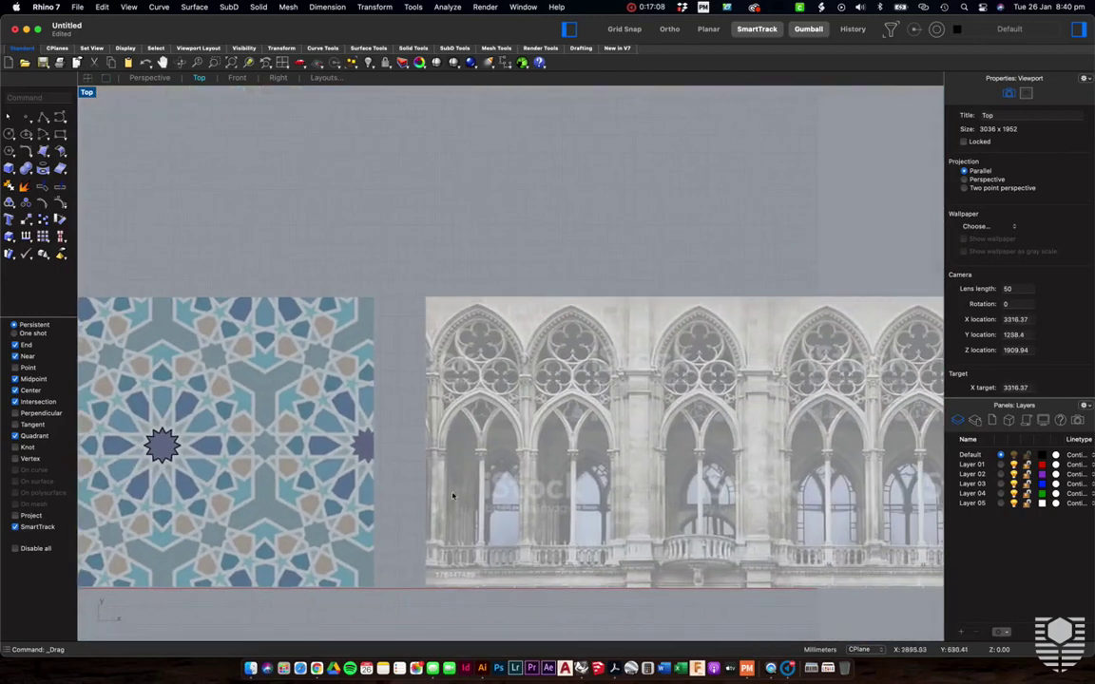
pyautogui.scroll(5, 538, 362)
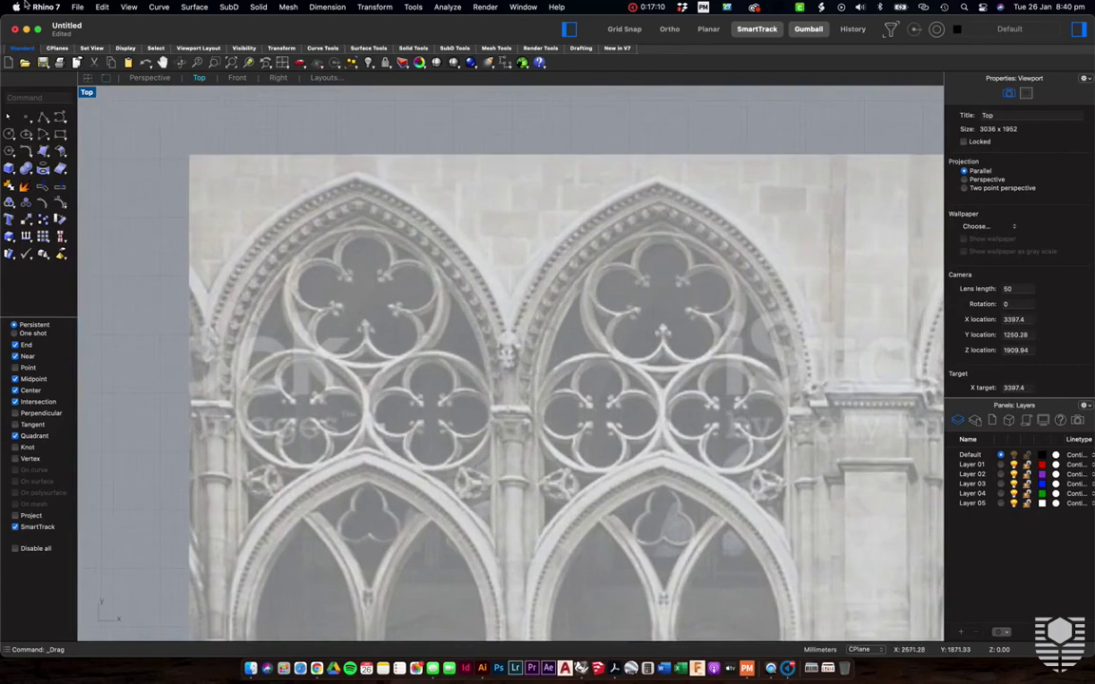
pyautogui.click(161, 7)
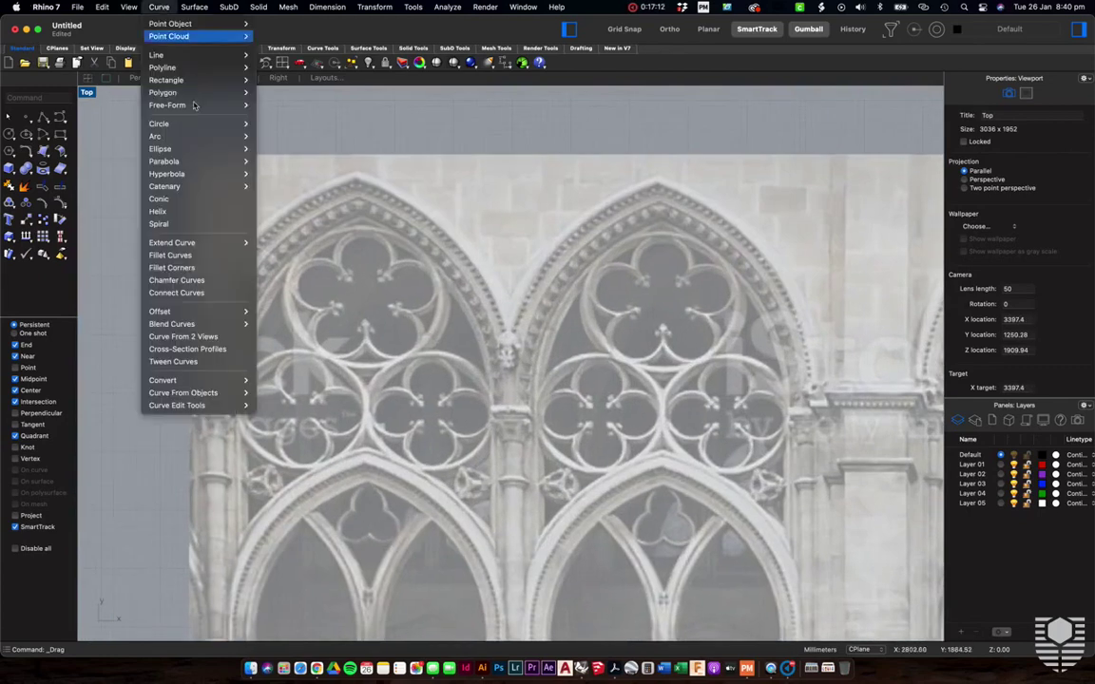
pyautogui.moveTo(190, 125)
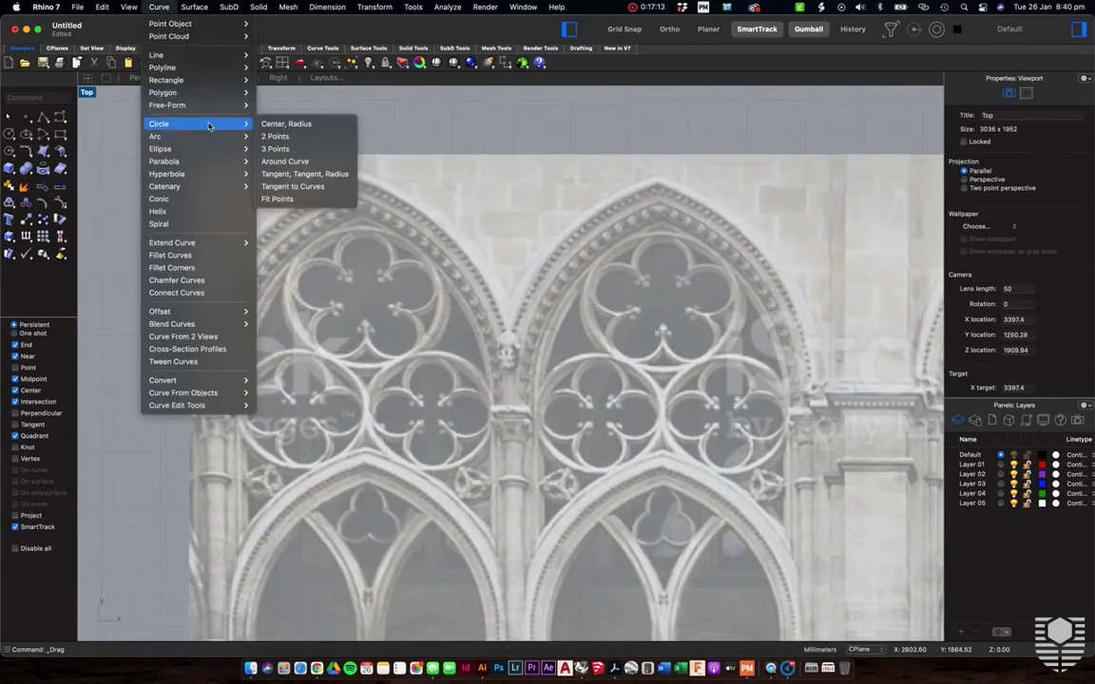
pyautogui.click(293, 124)
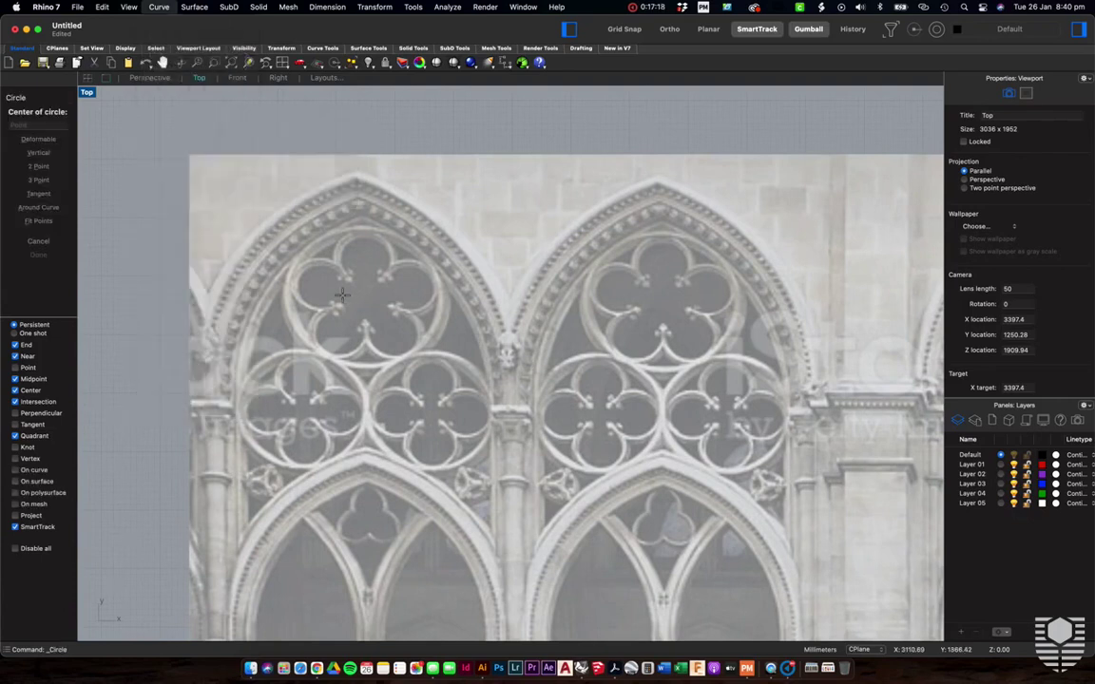
pyautogui.scroll(3, 342, 296)
pyautogui.scroll(-5, 472, 473)
pyautogui.hscroll(5, 472, 473)
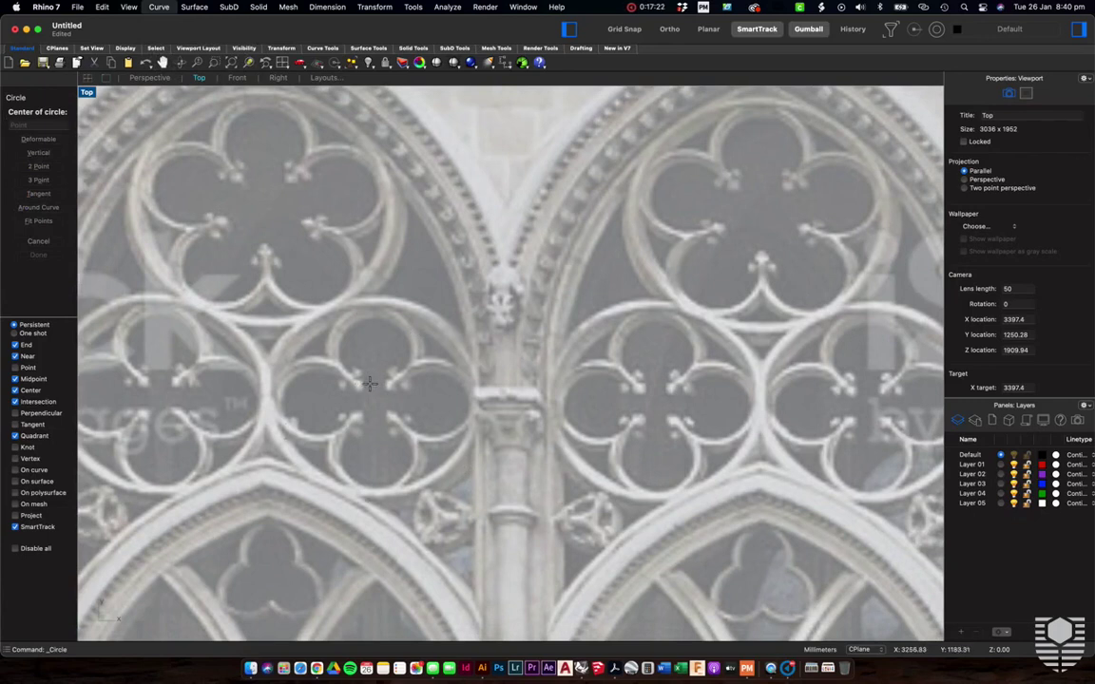
pyautogui.click(376, 401)
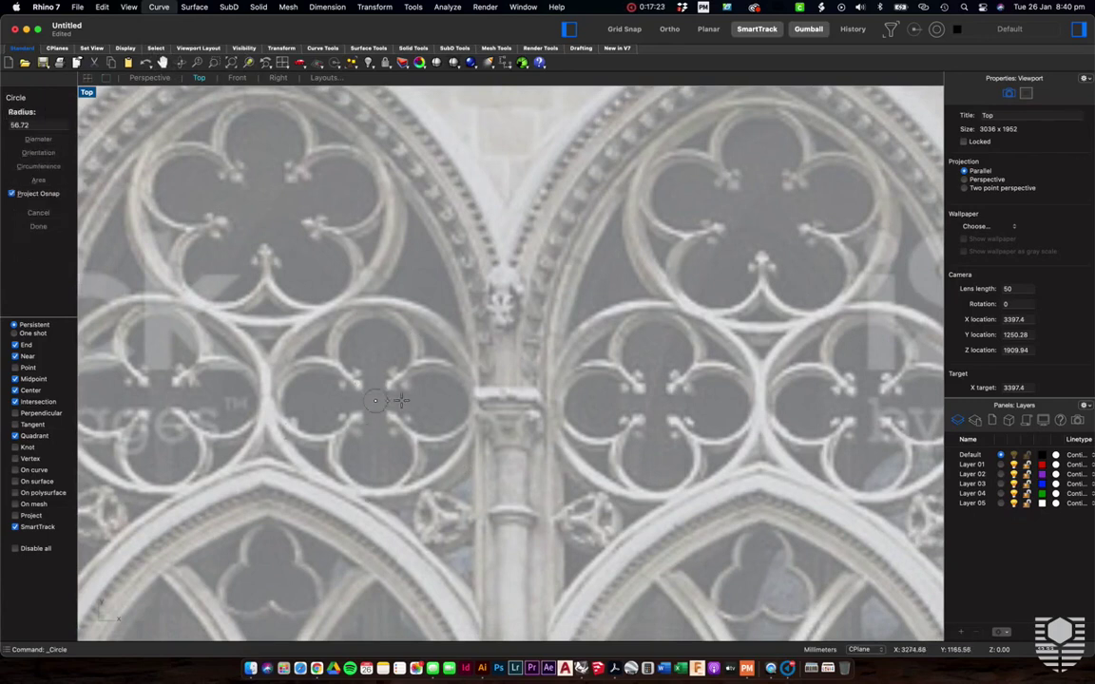
pyautogui.click(469, 398)
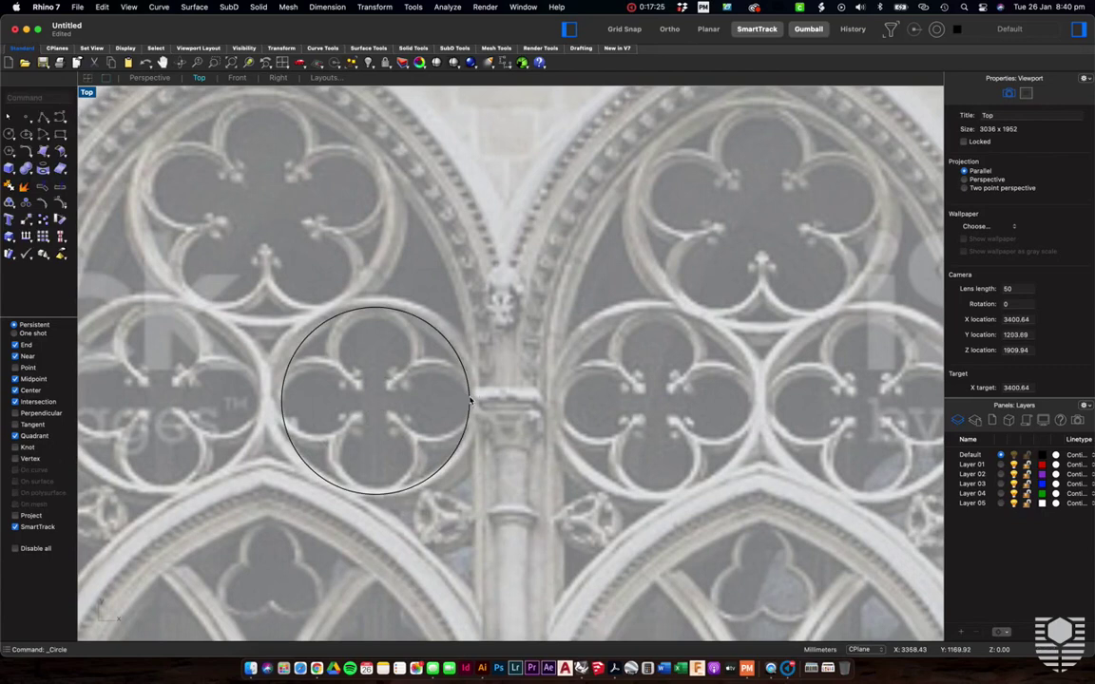
# Select the centre-and-radius circle rather than the façade picture and delete it
pyautogui.click(443, 341)
pyautogui.press('Escape')
pyautogui.click(442, 341)
pyautogui.press('Return')
pyautogui.press('Delete')
# Draw a two-point circle across opposite edges of the right-hand quatrefoil in the first arch
pyautogui.click(158, 7)
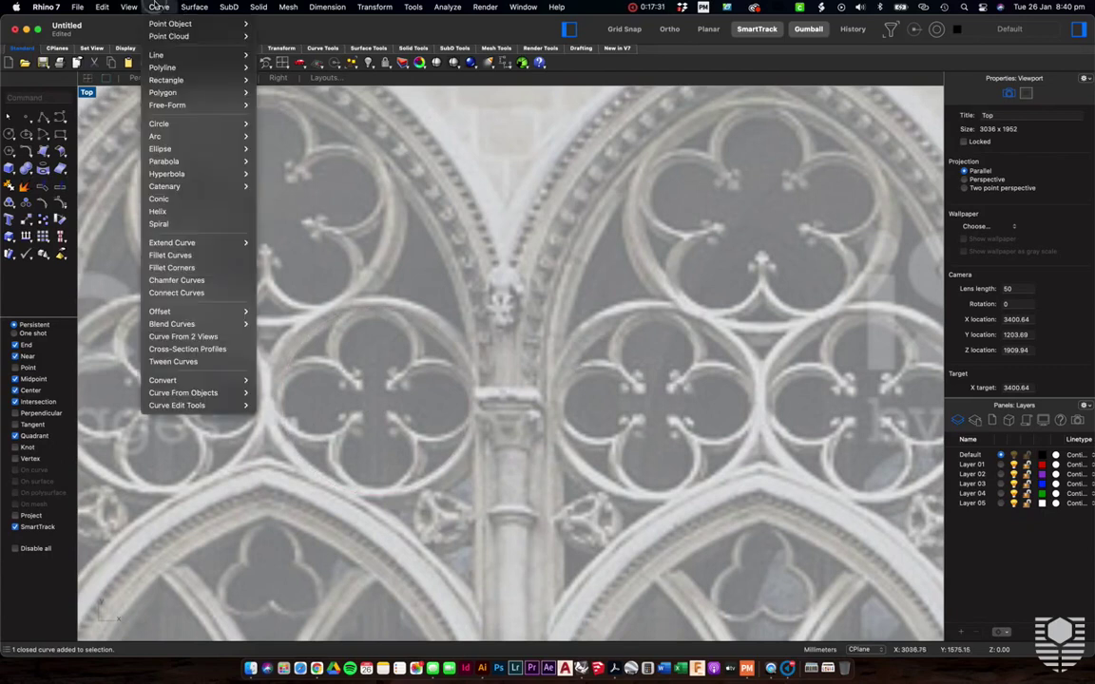
pyautogui.moveTo(193, 127)
pyautogui.click(275, 136)
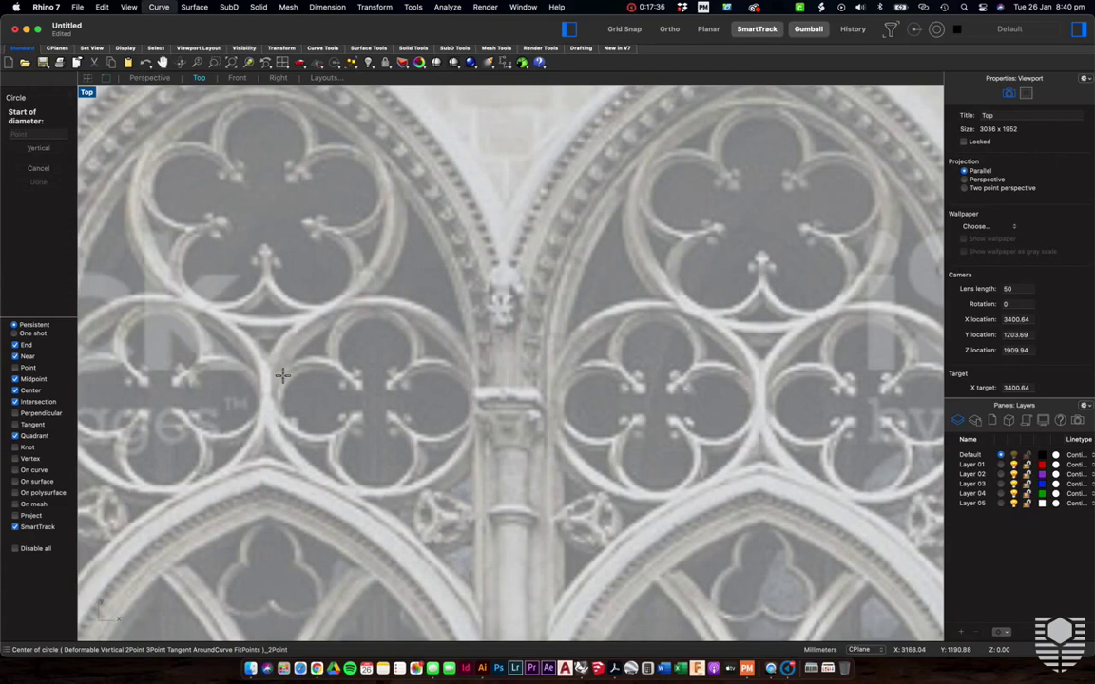
pyautogui.click(282, 375)
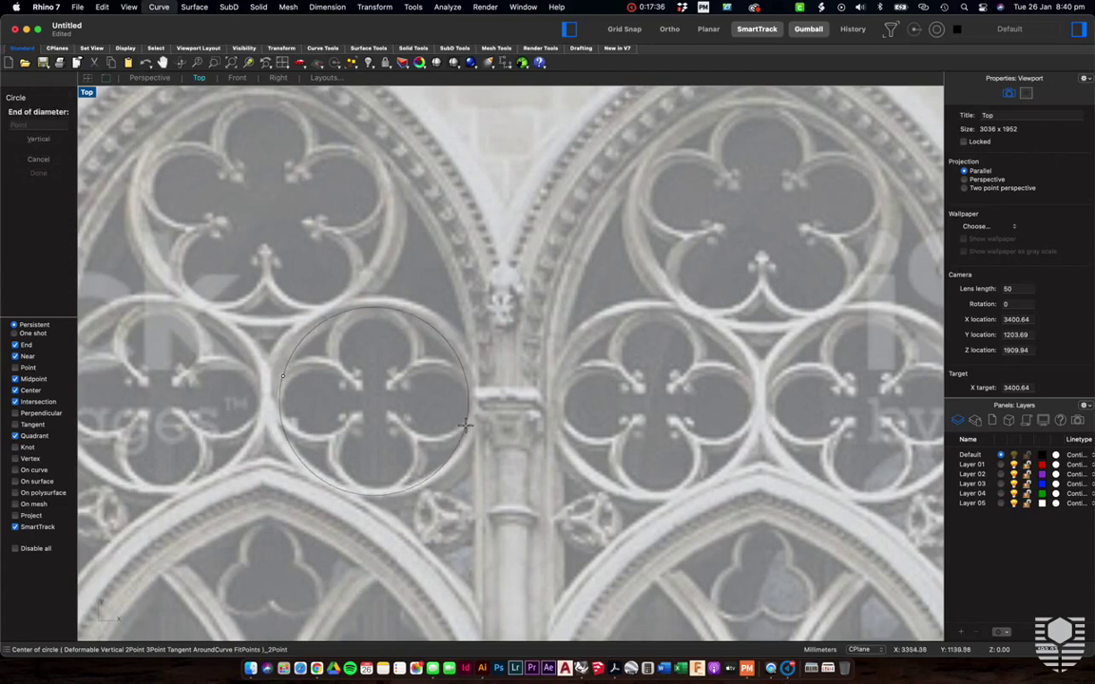
pyautogui.click(465, 423)
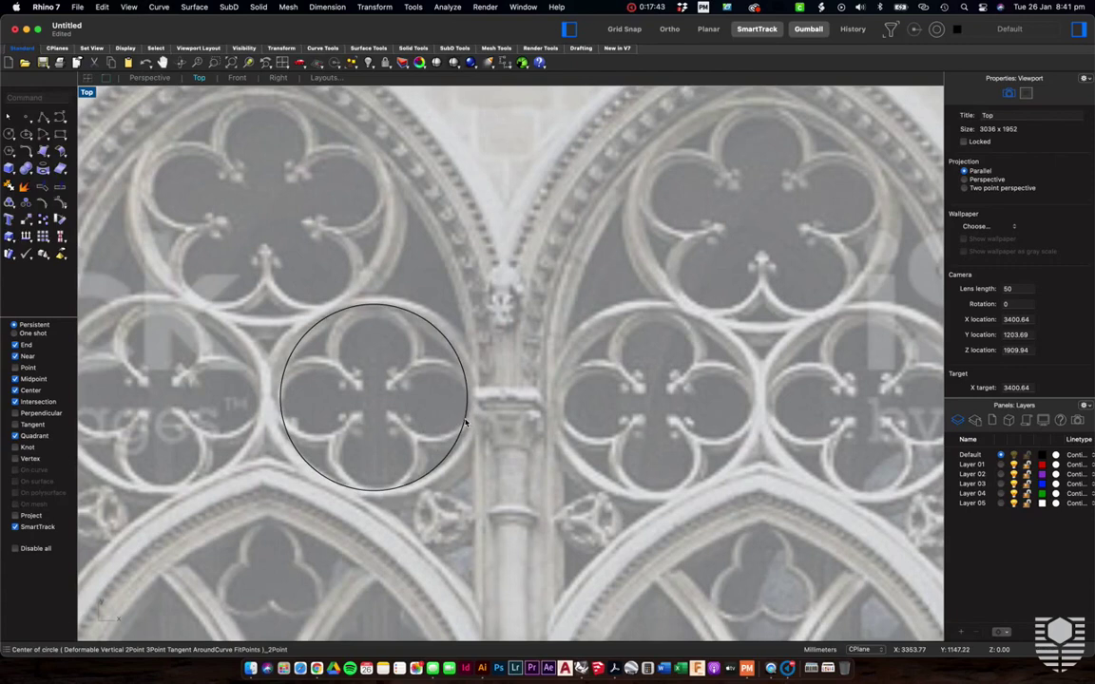
# Select the two-point circle rather than the façade picture and delete it
pyautogui.click(447, 342)
pyautogui.click(446, 339)
pyautogui.click(447, 342)
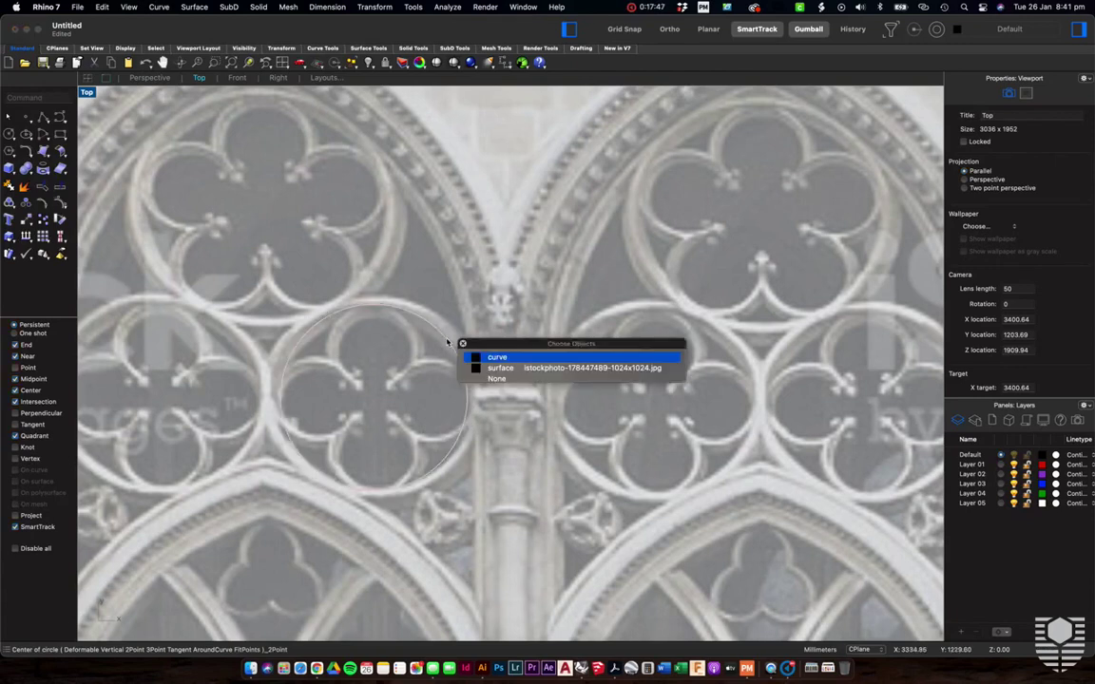
pyautogui.click(446, 342)
pyautogui.click(454, 343)
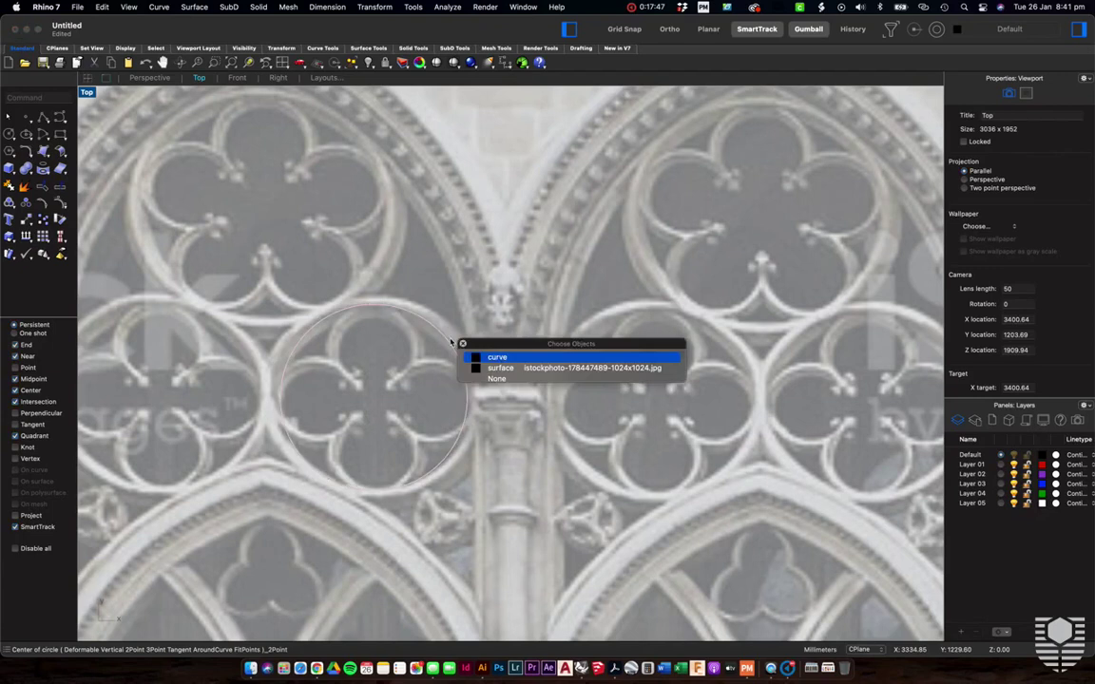
pyautogui.click(495, 357)
pyautogui.press('Delete')
# Draw an ellipse from its centre around the five-lobed rosette at the top of the first arch
pyautogui.scroll(-3, 611, 290)
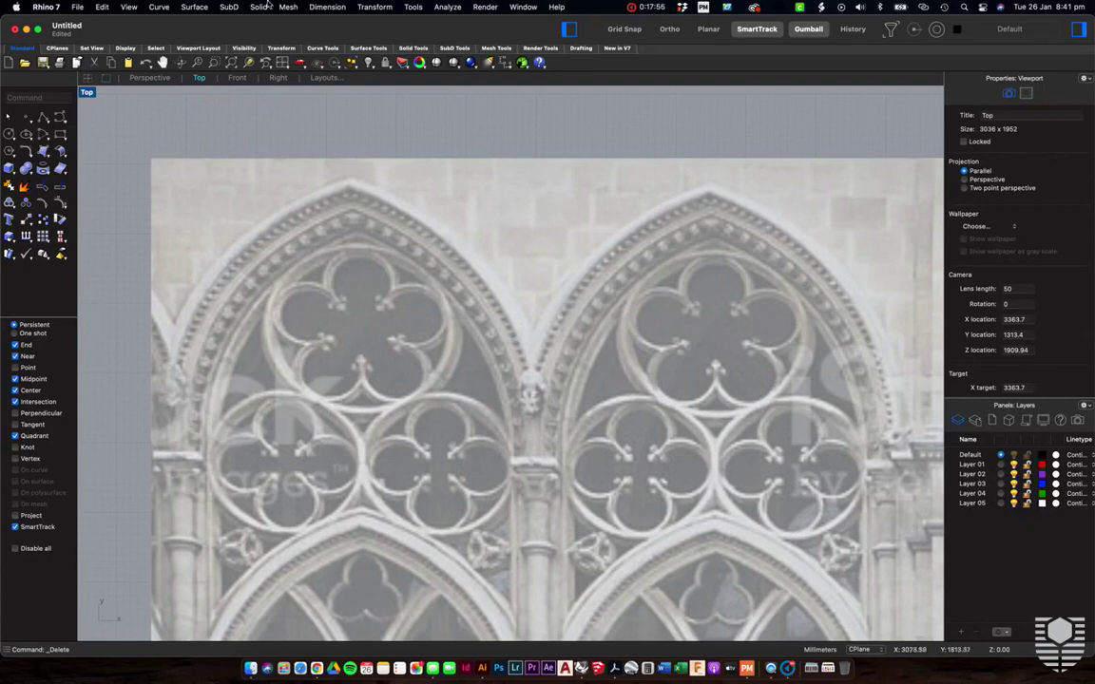
pyautogui.click(157, 6)
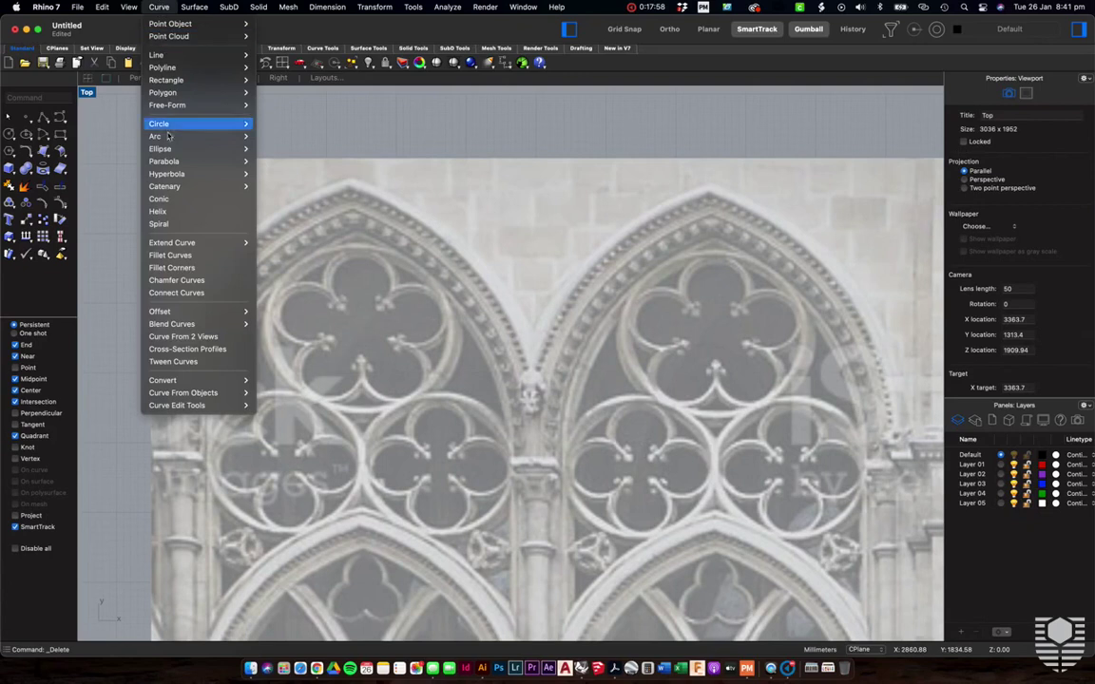
pyautogui.moveTo(219, 148)
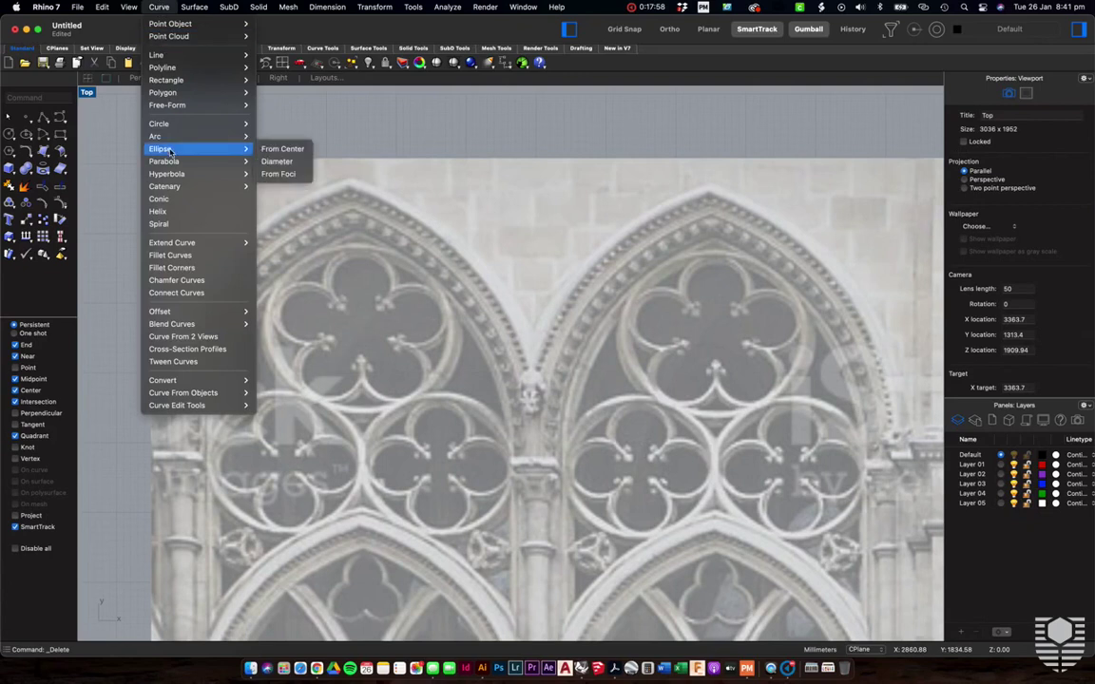
pyautogui.click(282, 149)
pyautogui.click(359, 326)
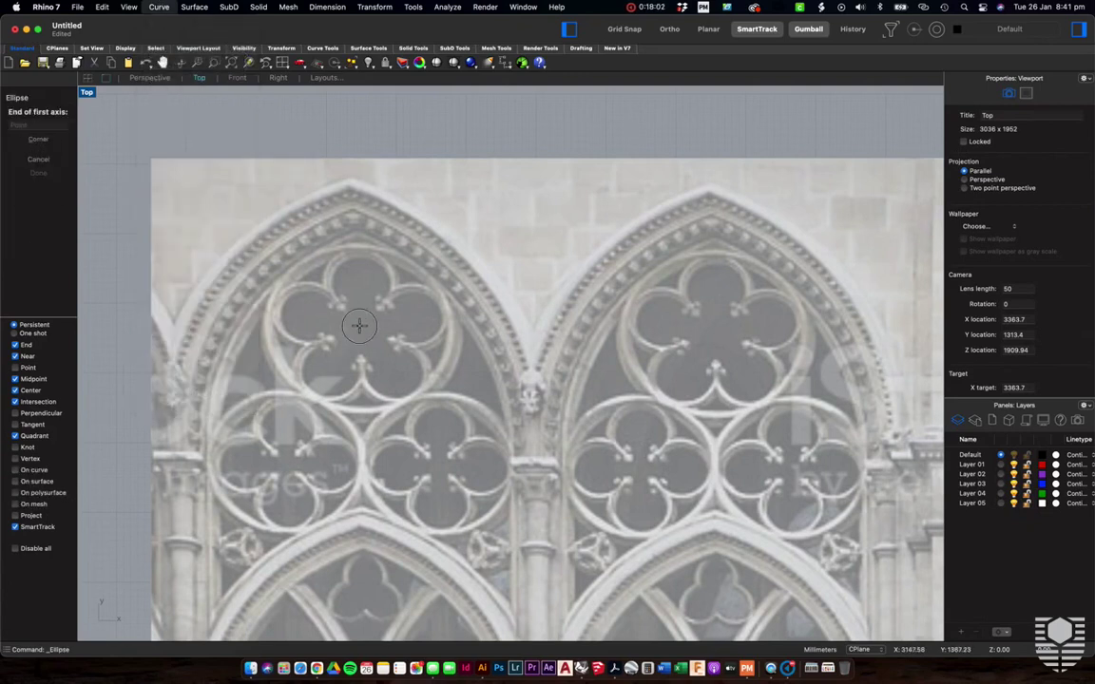
pyautogui.click(446, 325)
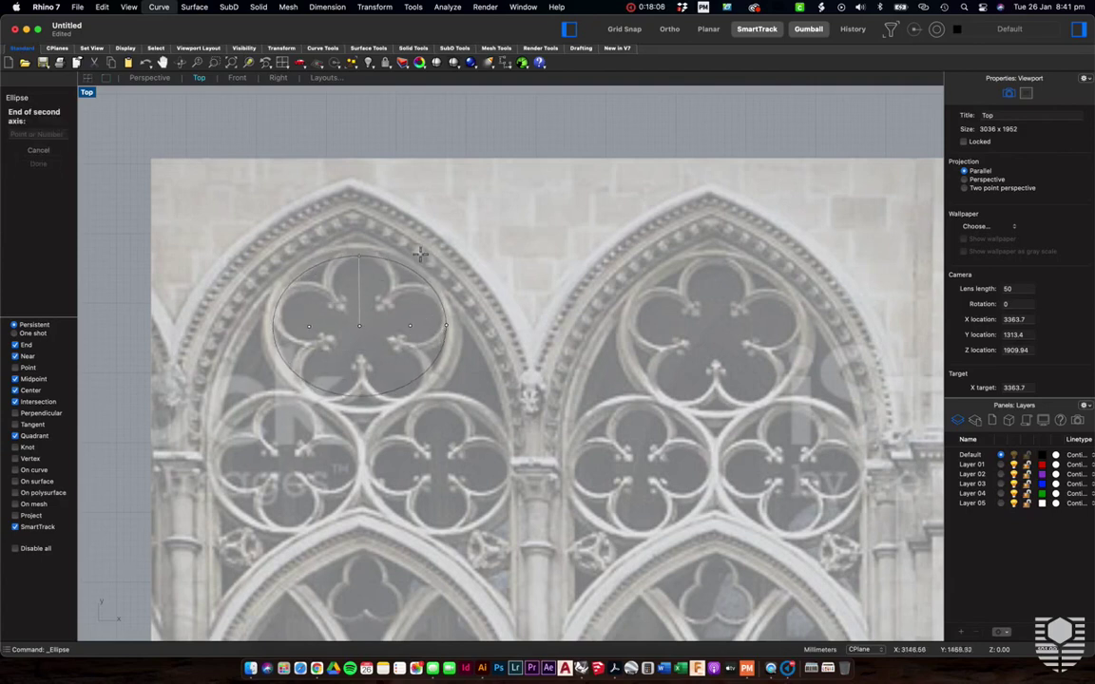
pyautogui.click(420, 253)
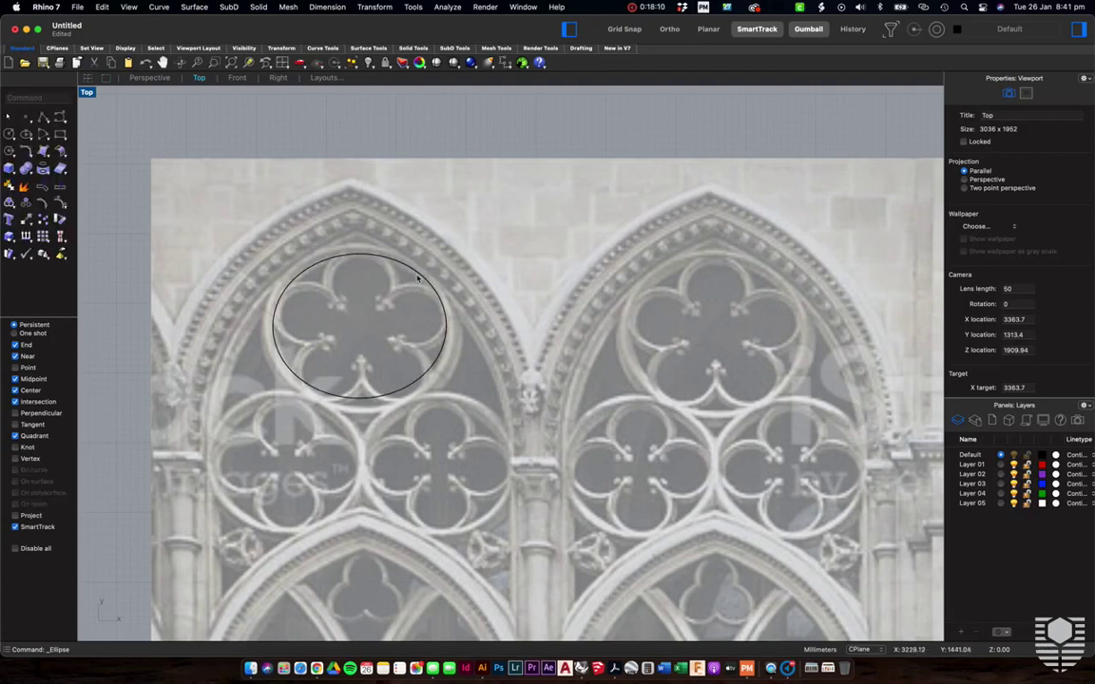
# Select the ellipse rather than the picture, stretch it slightly taller, and pick the control point on its right edge
pyautogui.click(423, 278)
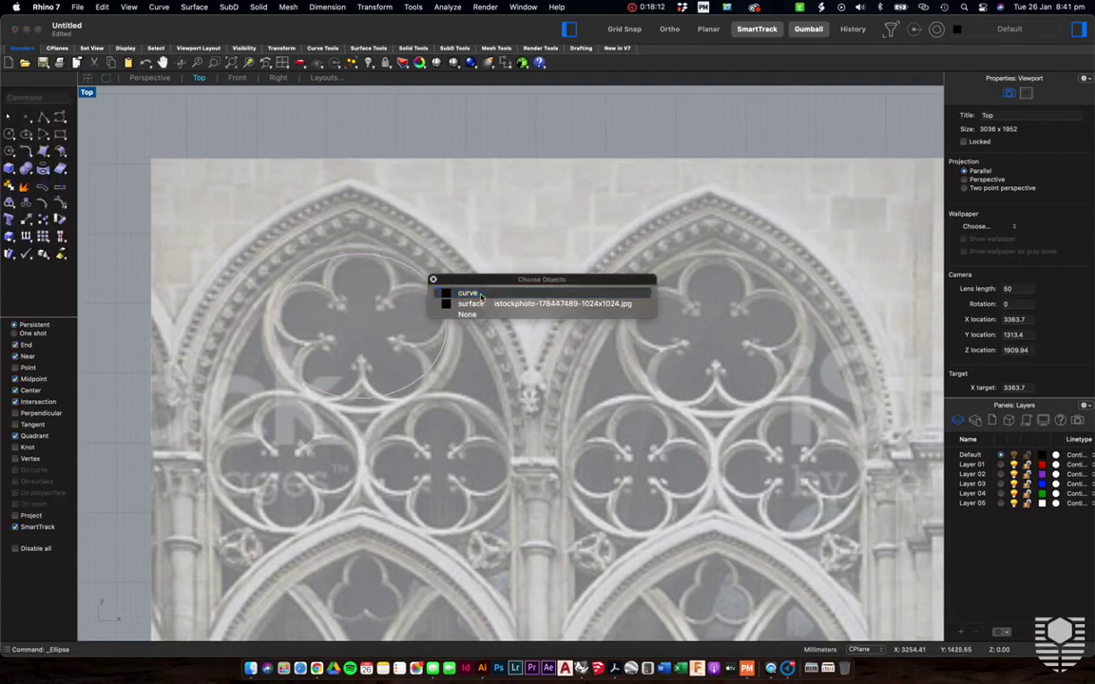
pyautogui.click(467, 293)
pyautogui.moveTo(359, 400); pyautogui.dragTo(359, 403)
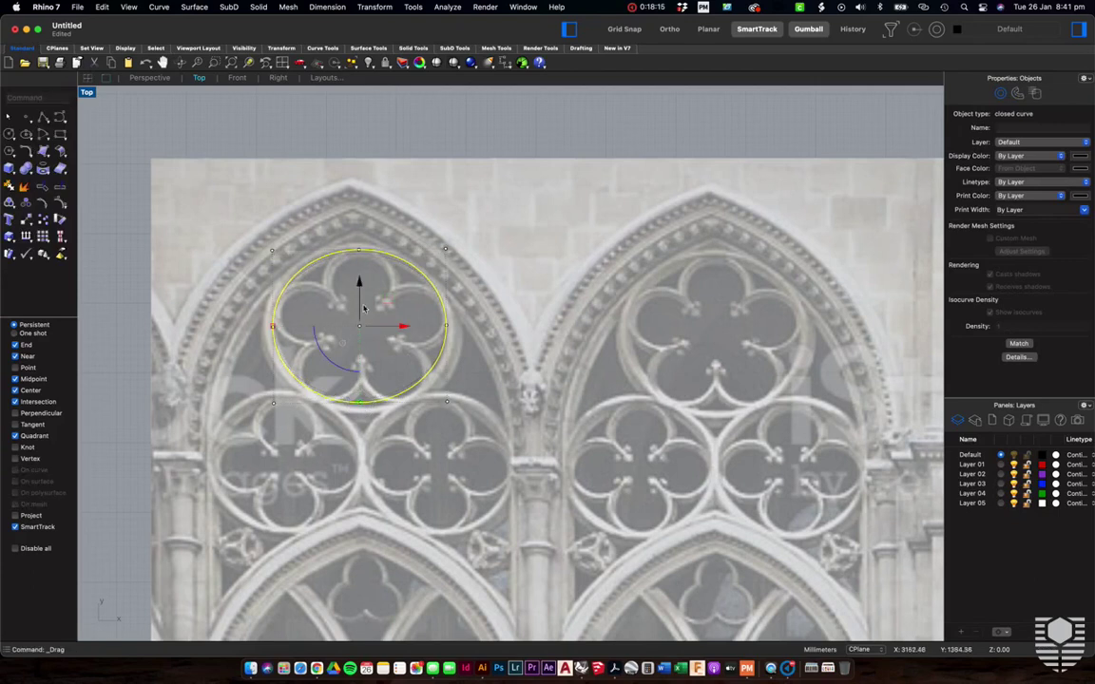
pyautogui.click(448, 329)
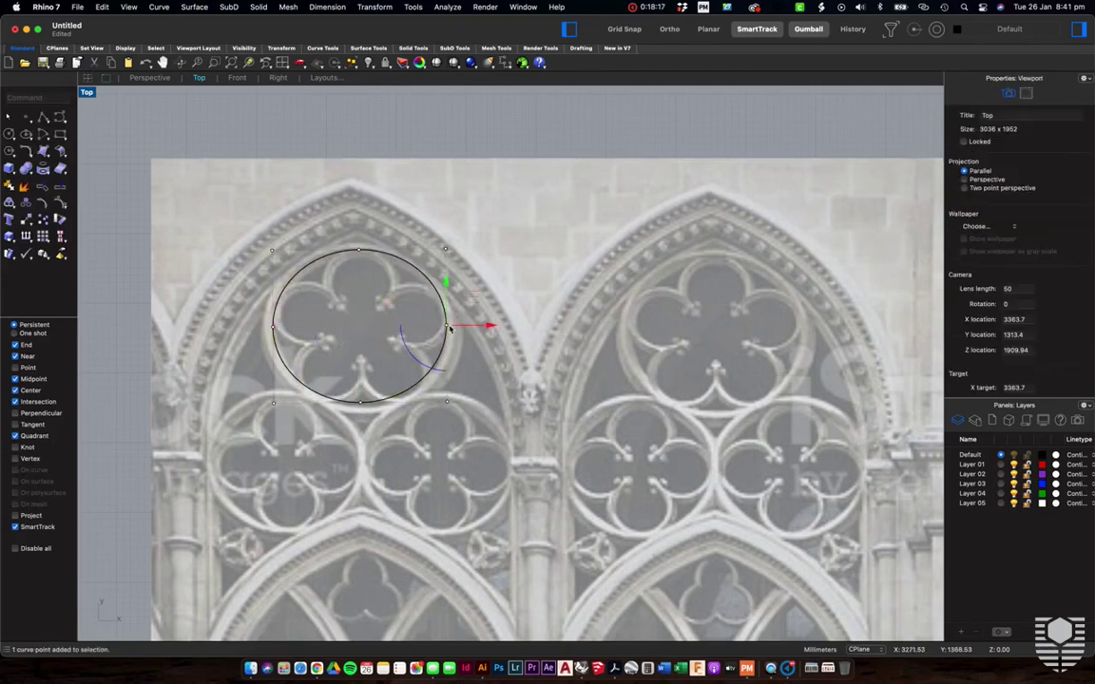
# Reselect the whole ellipse around the rosette without the picture and delete it
pyautogui.click(410, 269)
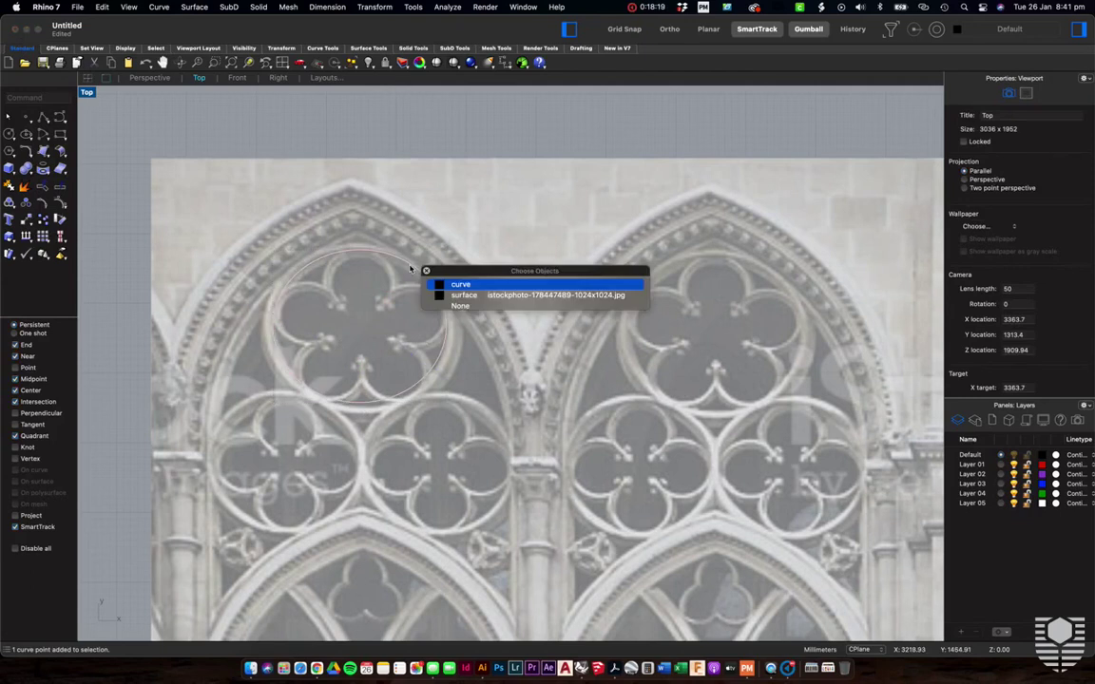
pyautogui.click(394, 228)
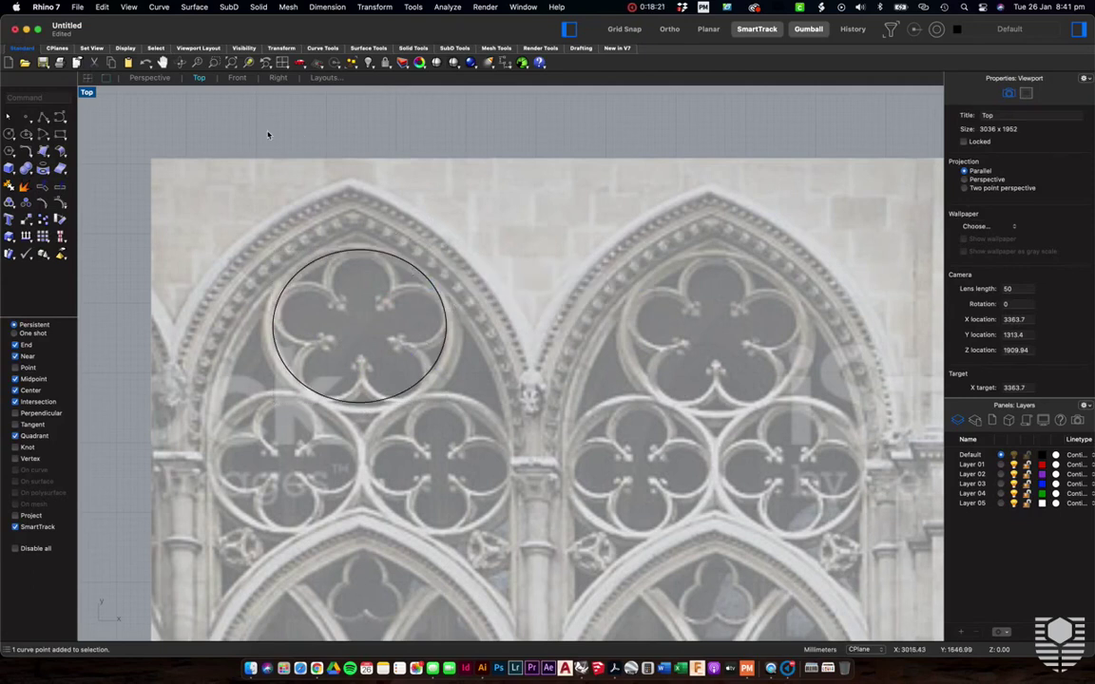
pyautogui.moveTo(242, 118); pyautogui.dragTo(474, 414)
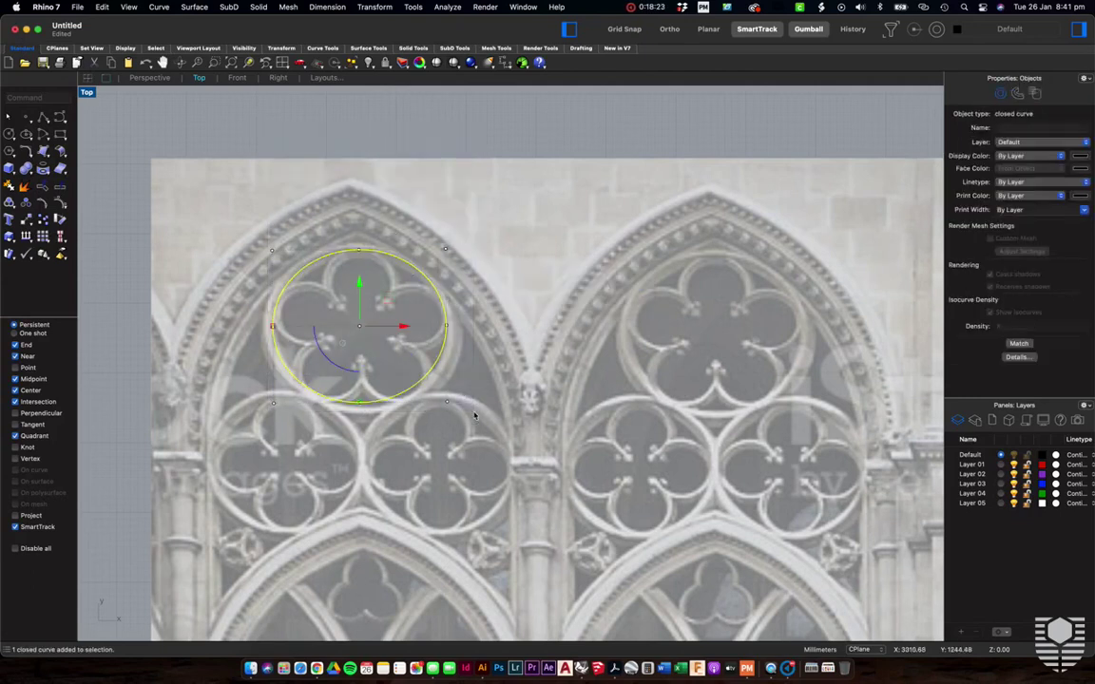
pyautogui.press('Delete')
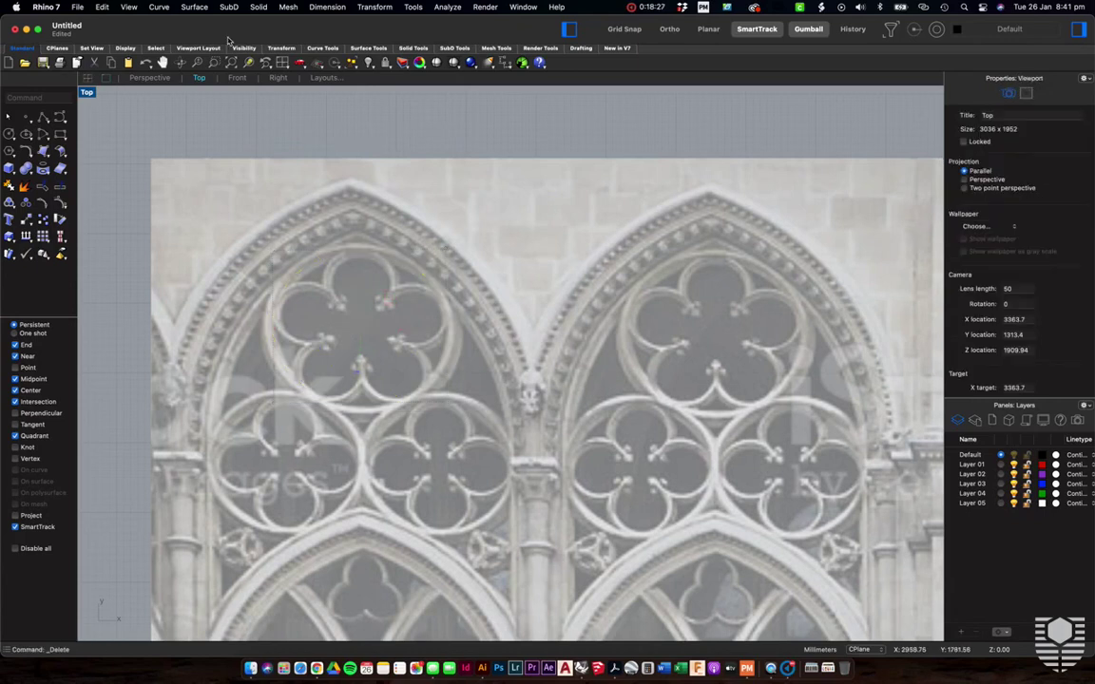
# Try to trace the right side of the first arch with an arc defined by centre, start and angle
pyautogui.click(160, 6)
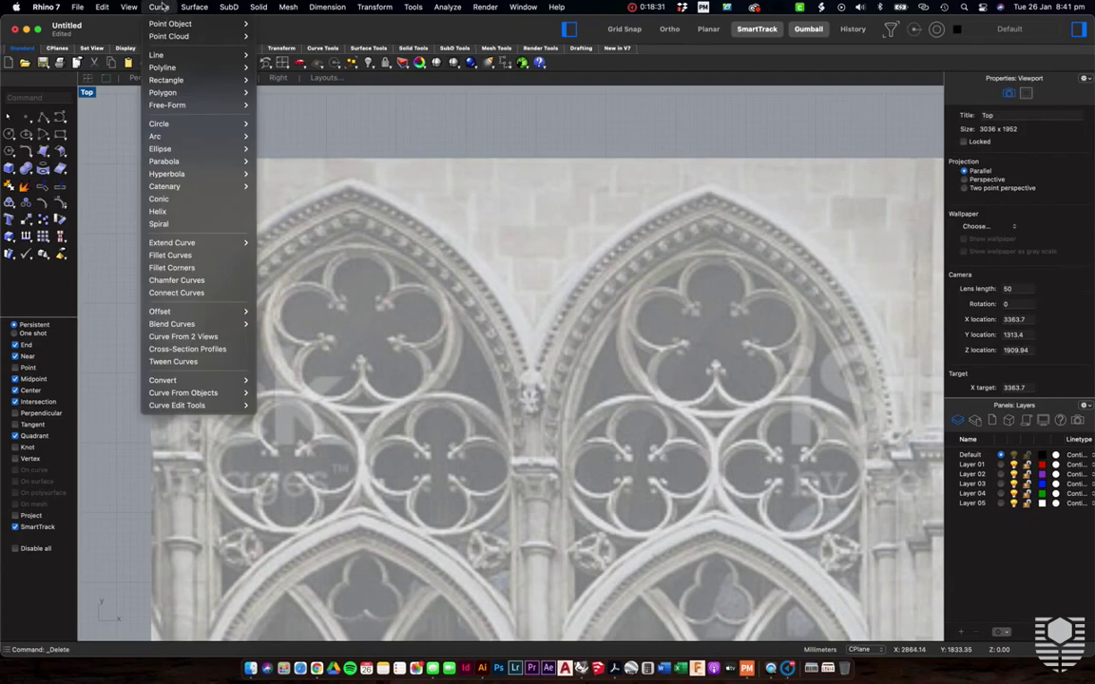
pyautogui.moveTo(184, 138)
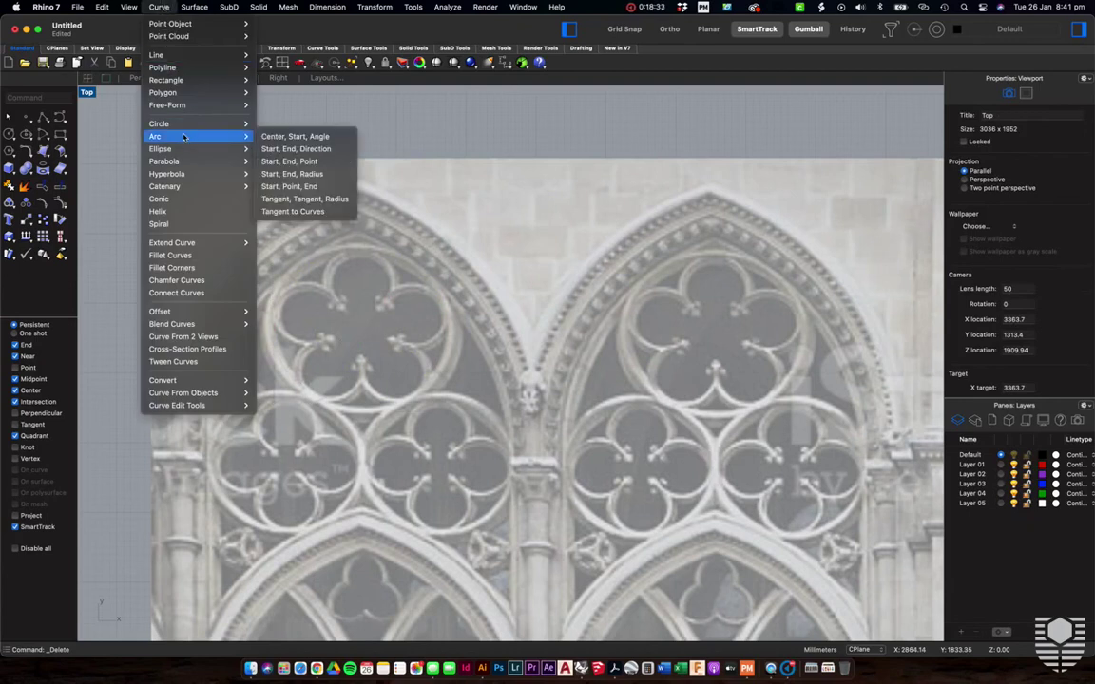
pyautogui.click(528, 434)
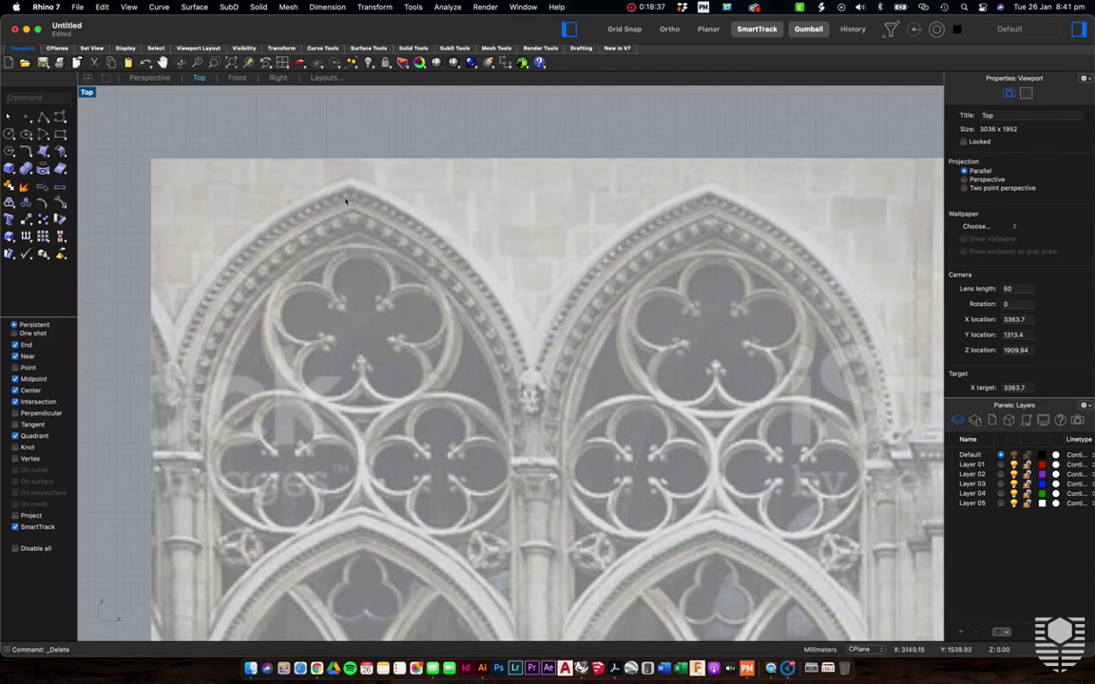
pyautogui.click(155, 7)
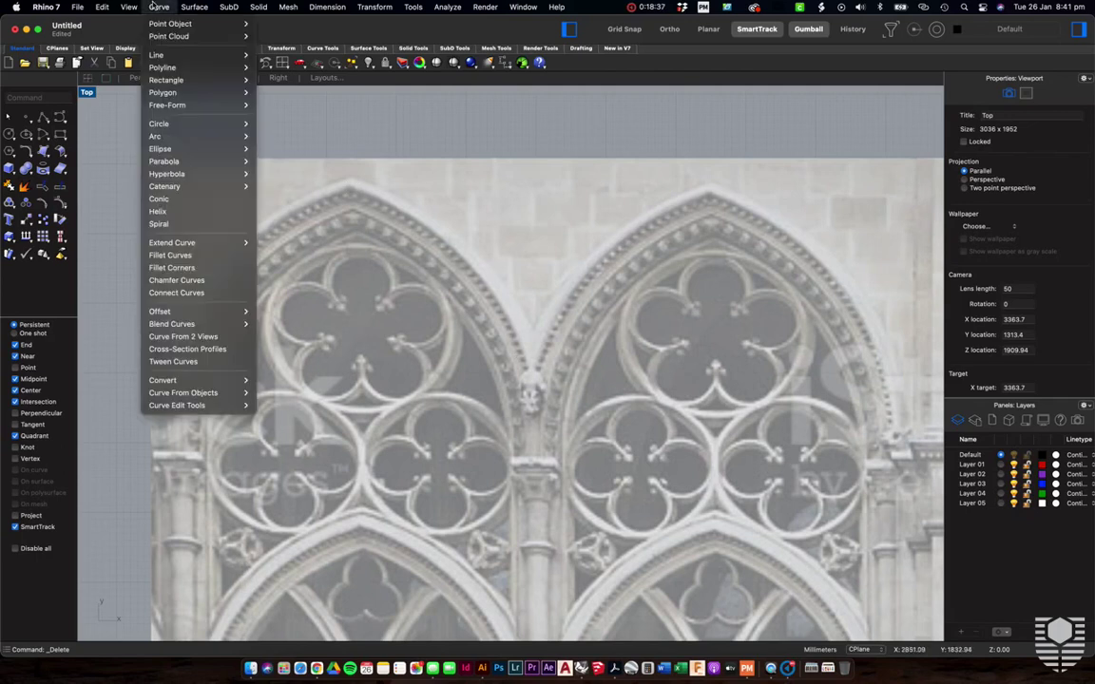
pyautogui.moveTo(194, 139)
pyautogui.click(280, 140)
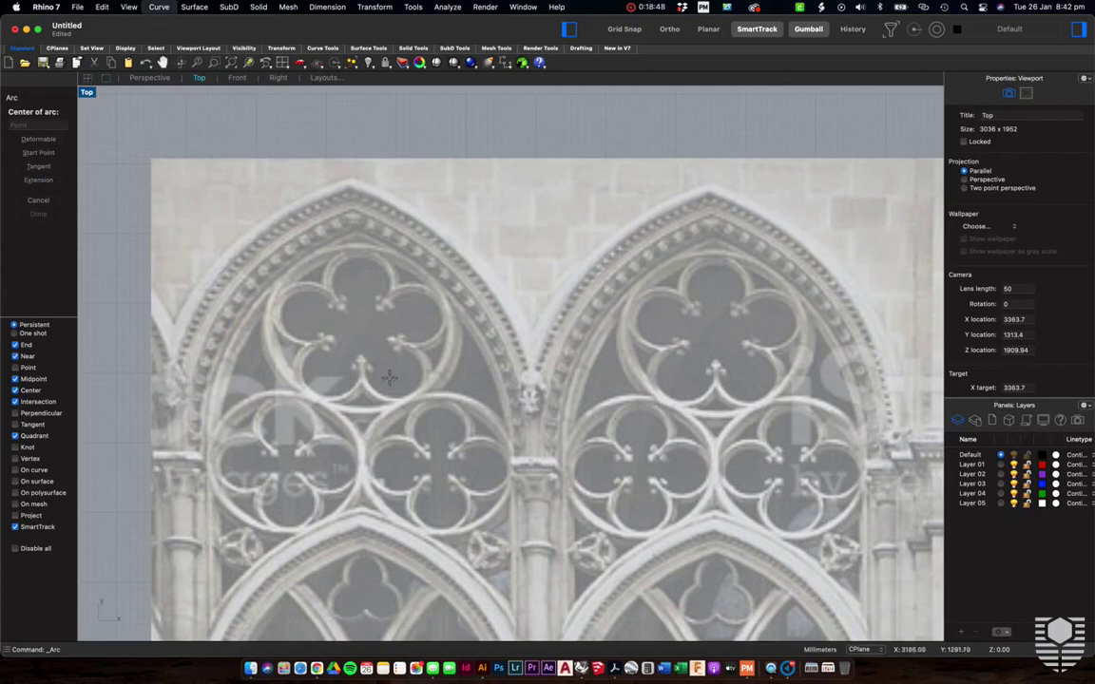
pyautogui.click(352, 374)
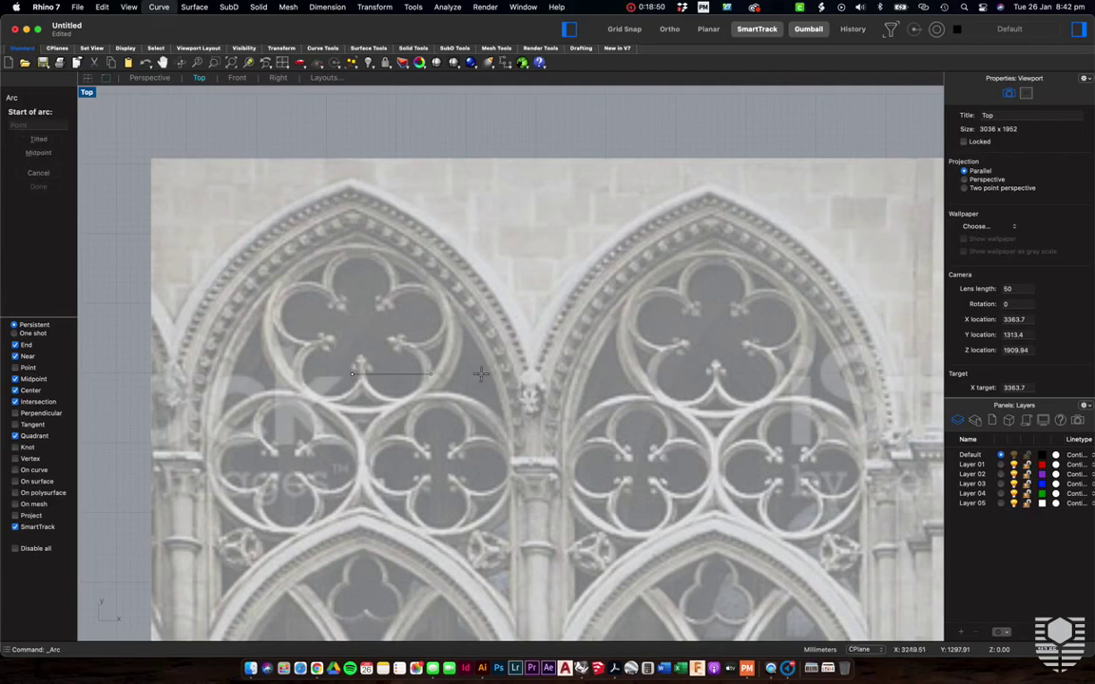
pyautogui.click(520, 372)
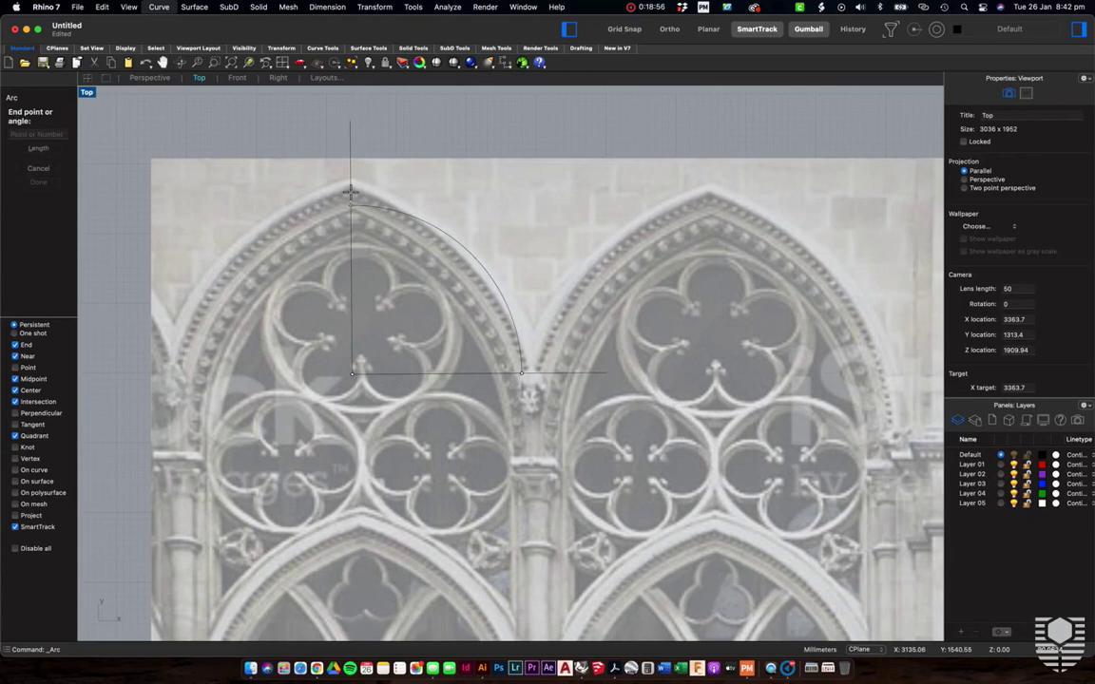
pyautogui.press('Escape')
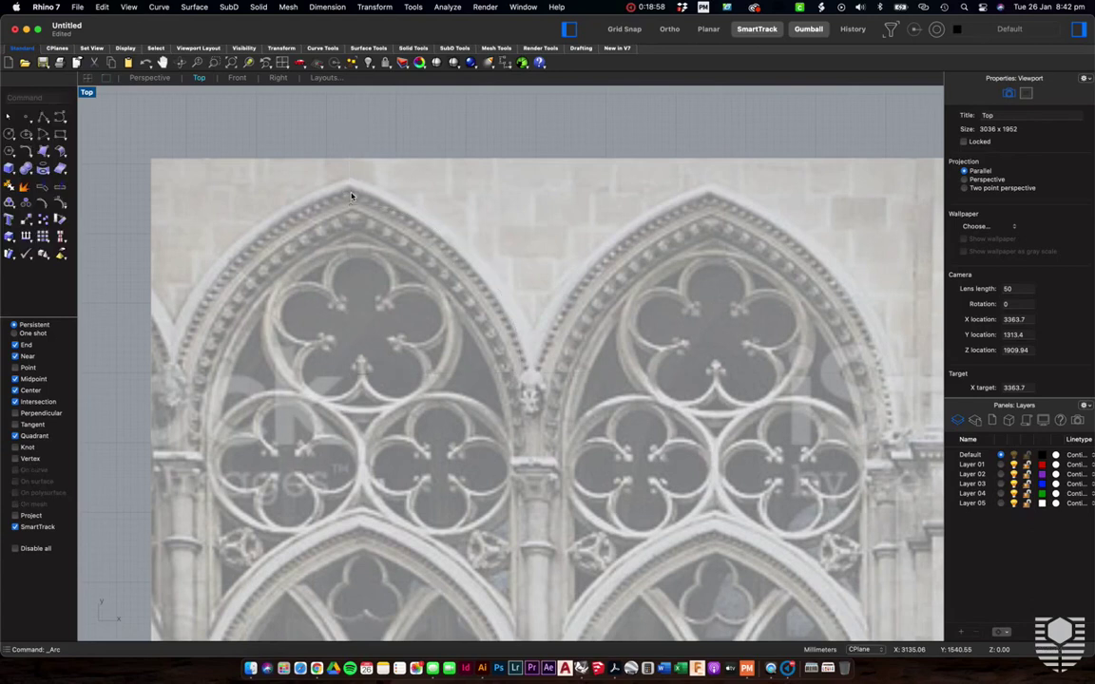
# Draw a start, end, direction arc along the first arch's right side, from its lower end up to the apex
pyautogui.click(159, 7)
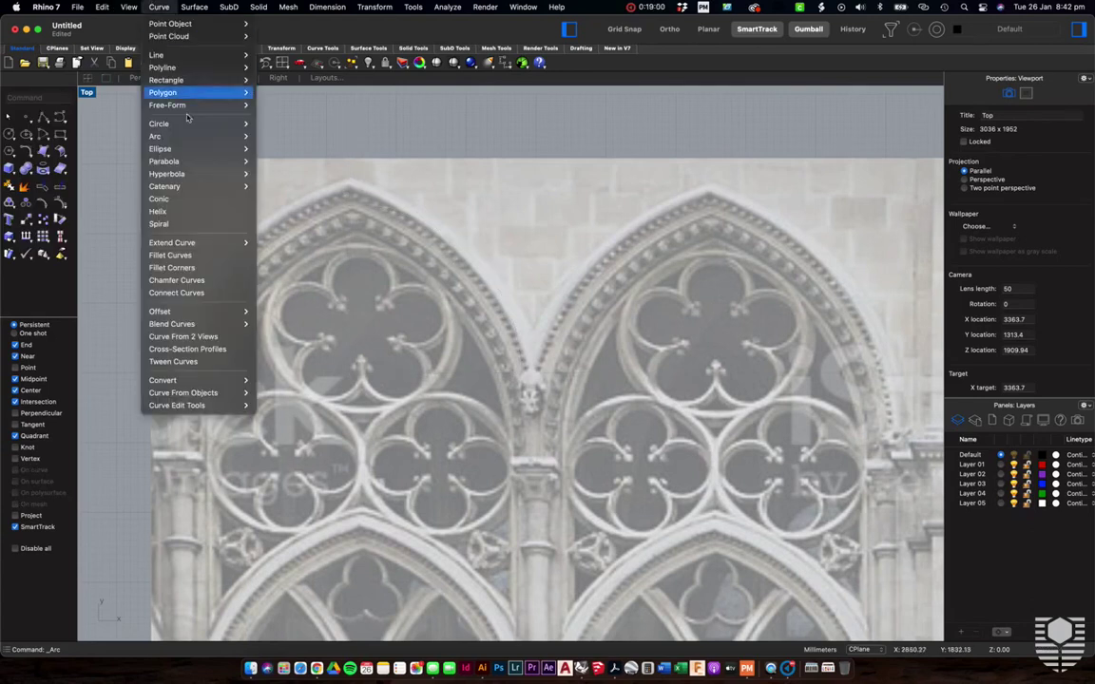
pyautogui.moveTo(193, 139)
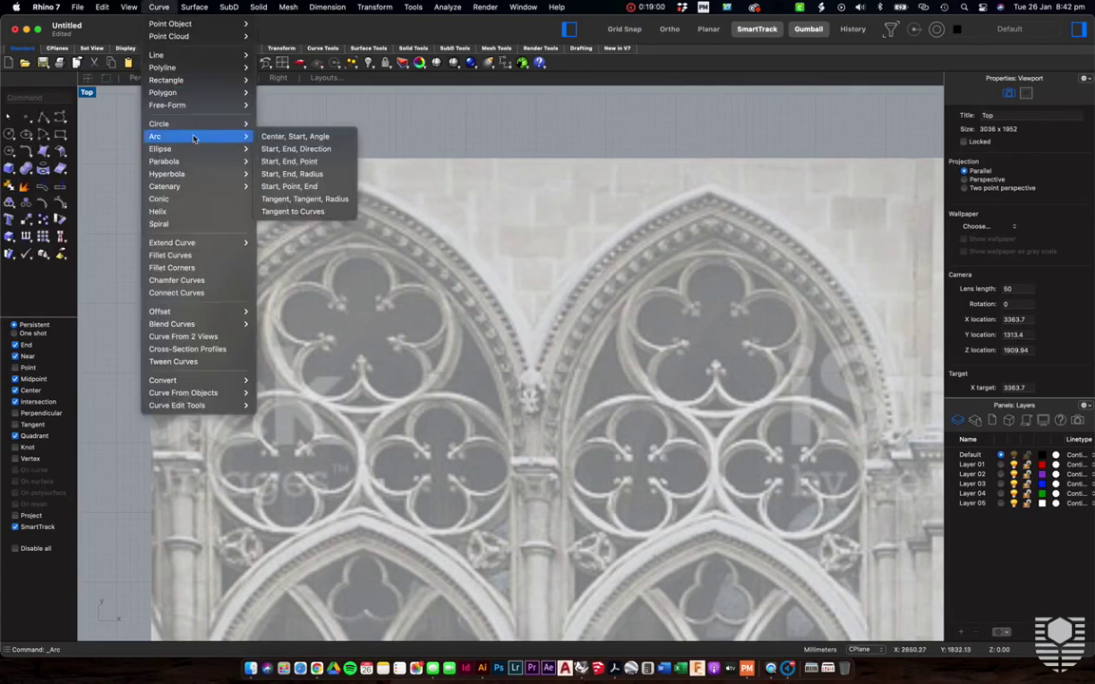
pyautogui.click(287, 153)
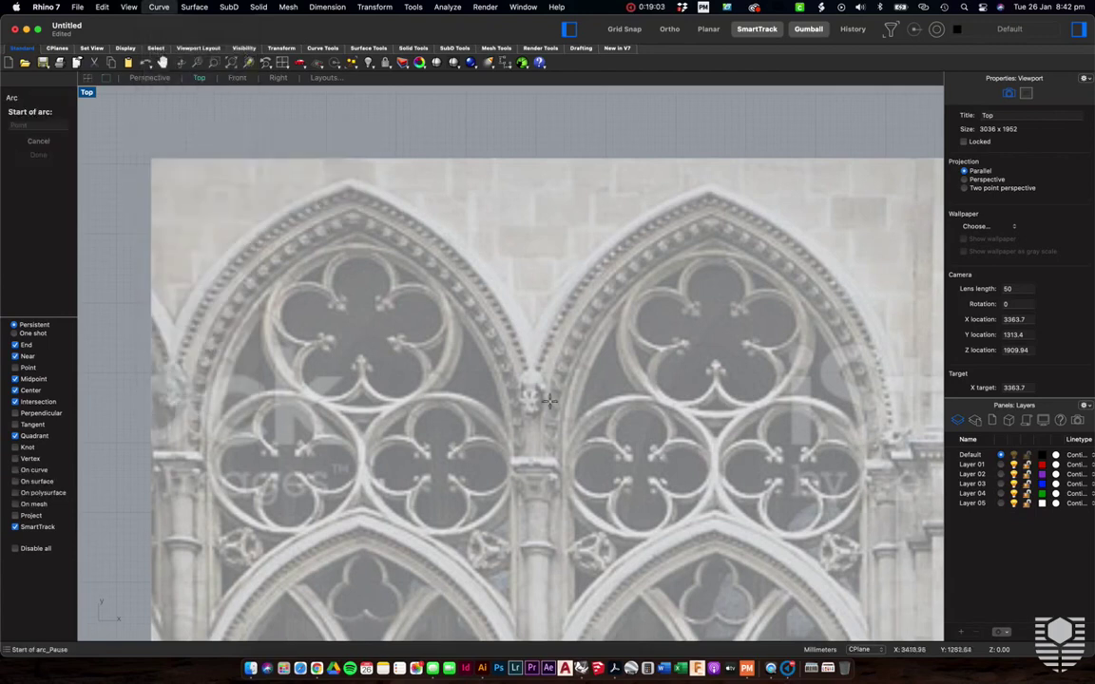
pyautogui.click(528, 371)
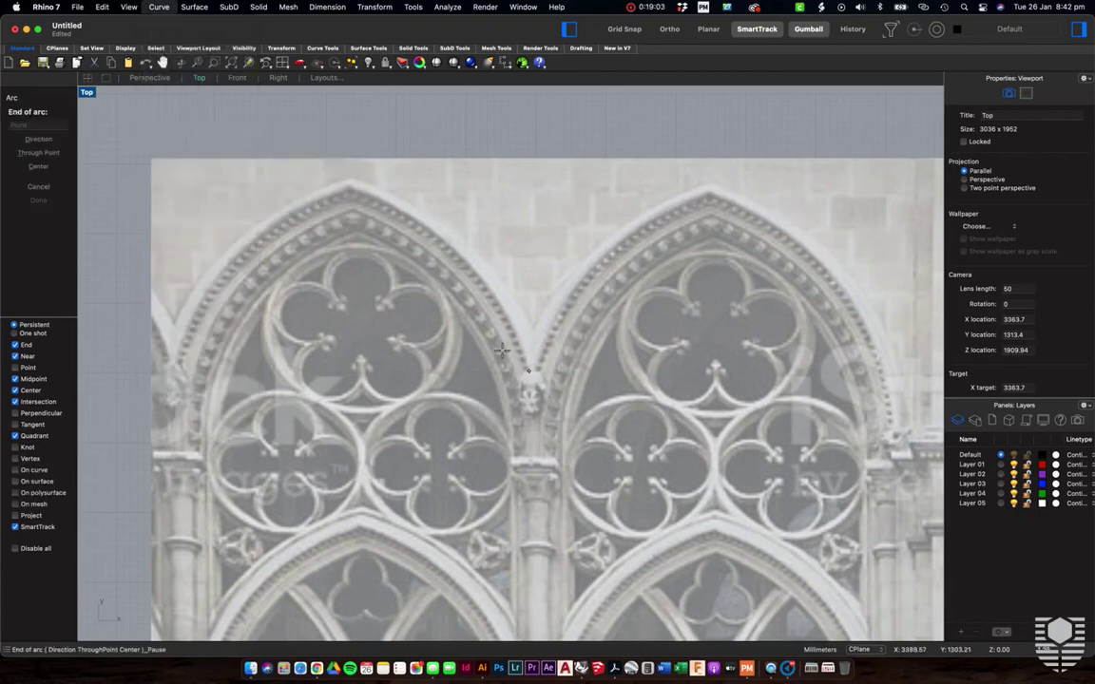
pyautogui.click(350, 184)
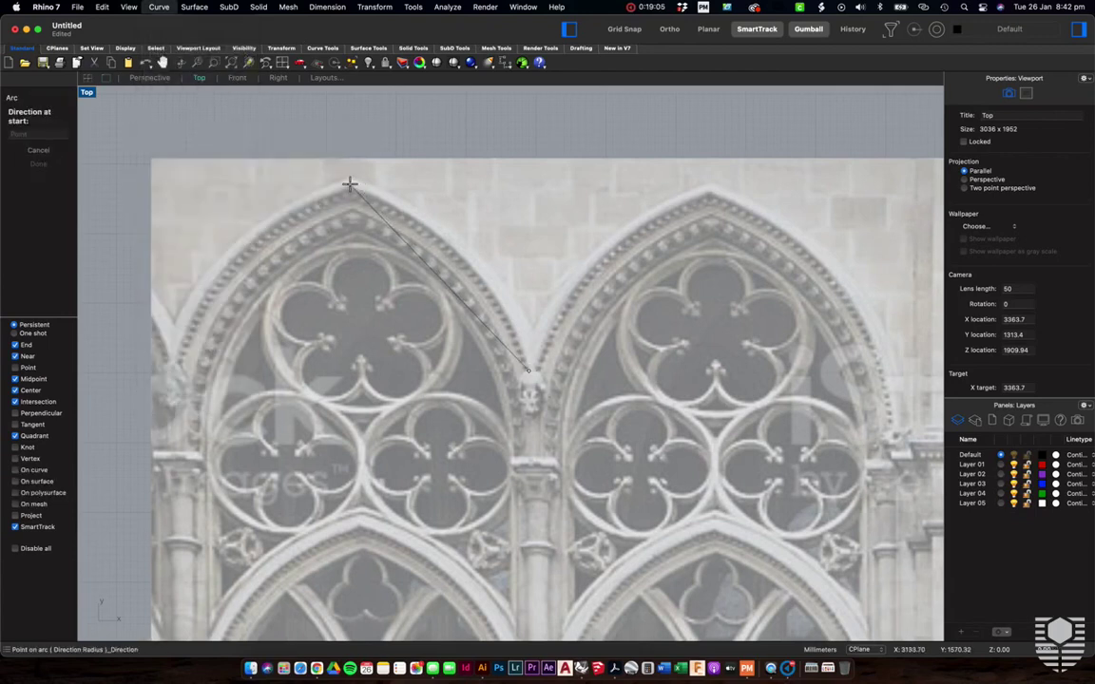
pyautogui.click(453, 130)
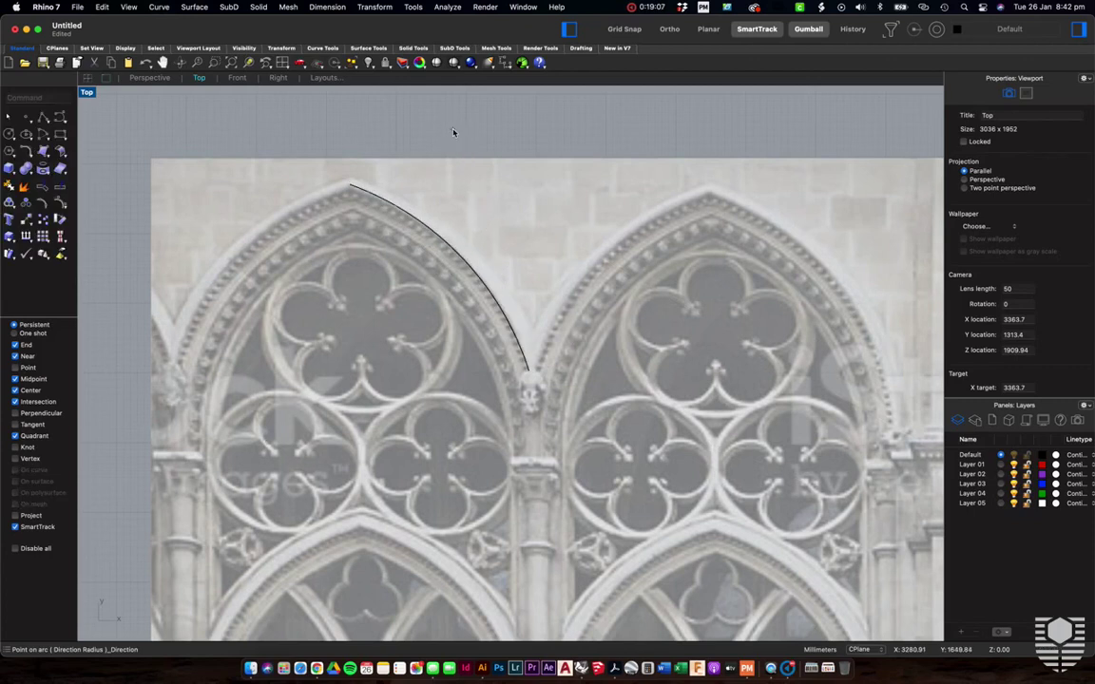
# Select the arc on the first arch's right side and delete it
pyautogui.click(511, 321)
pyautogui.scroll(-1, 517, 302)
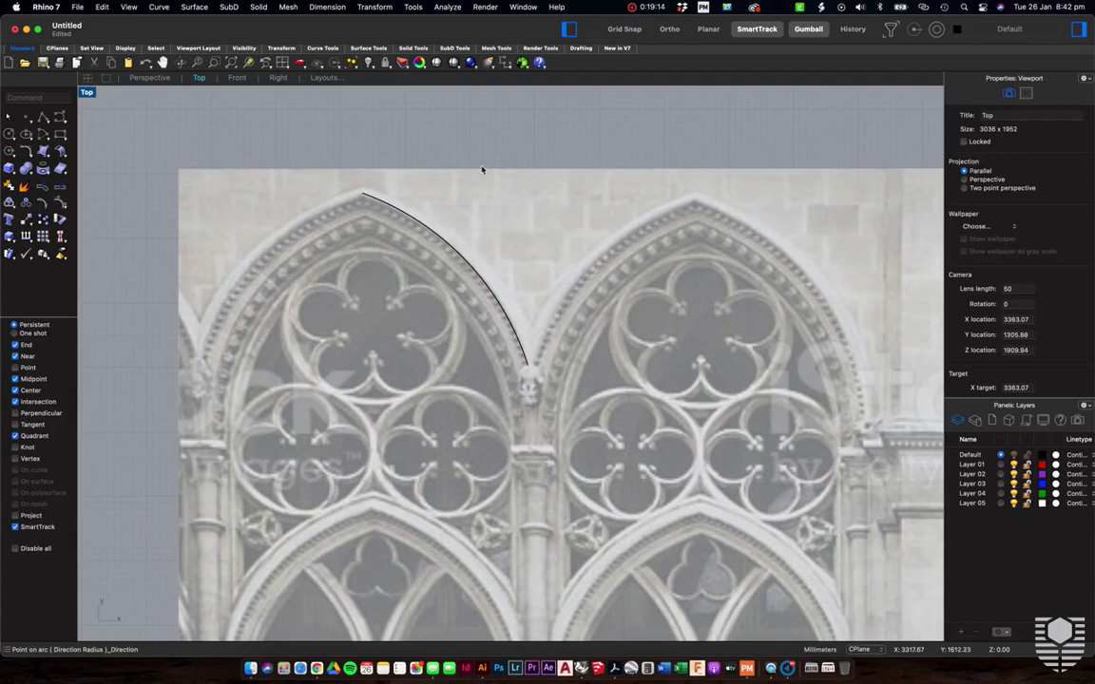
pyautogui.scroll(-5, 482, 170)
pyautogui.click(495, 223)
pyautogui.press('Delete')
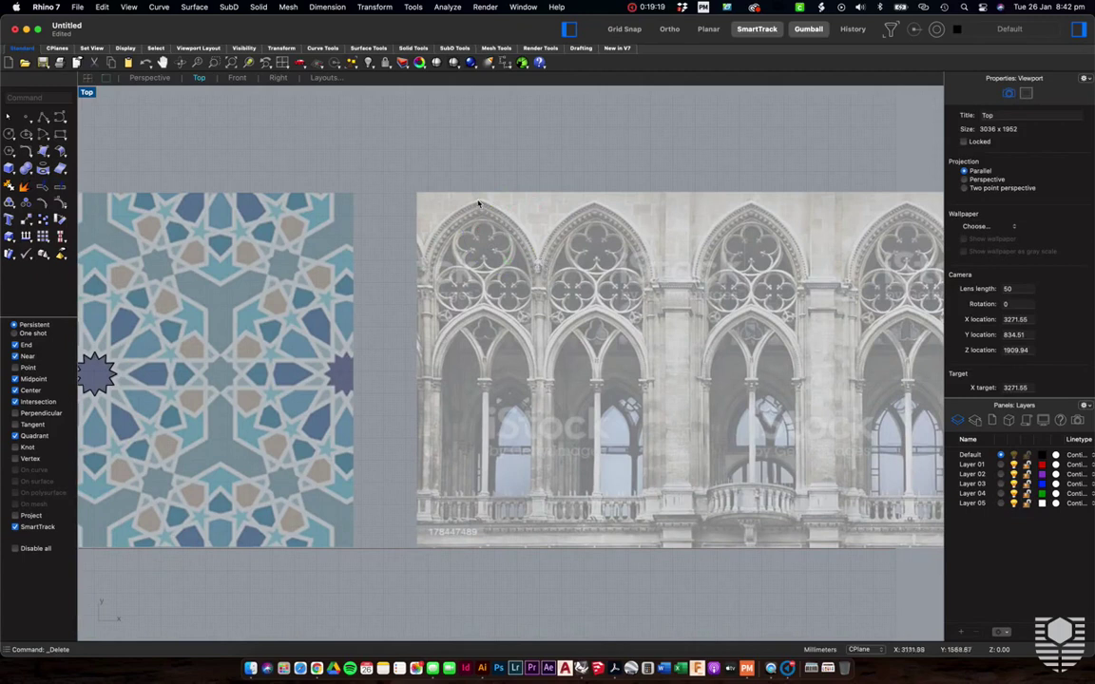
# Examine the picture of the five vases and the available free-form curve types
pyautogui.scroll(-2, 528, 253)
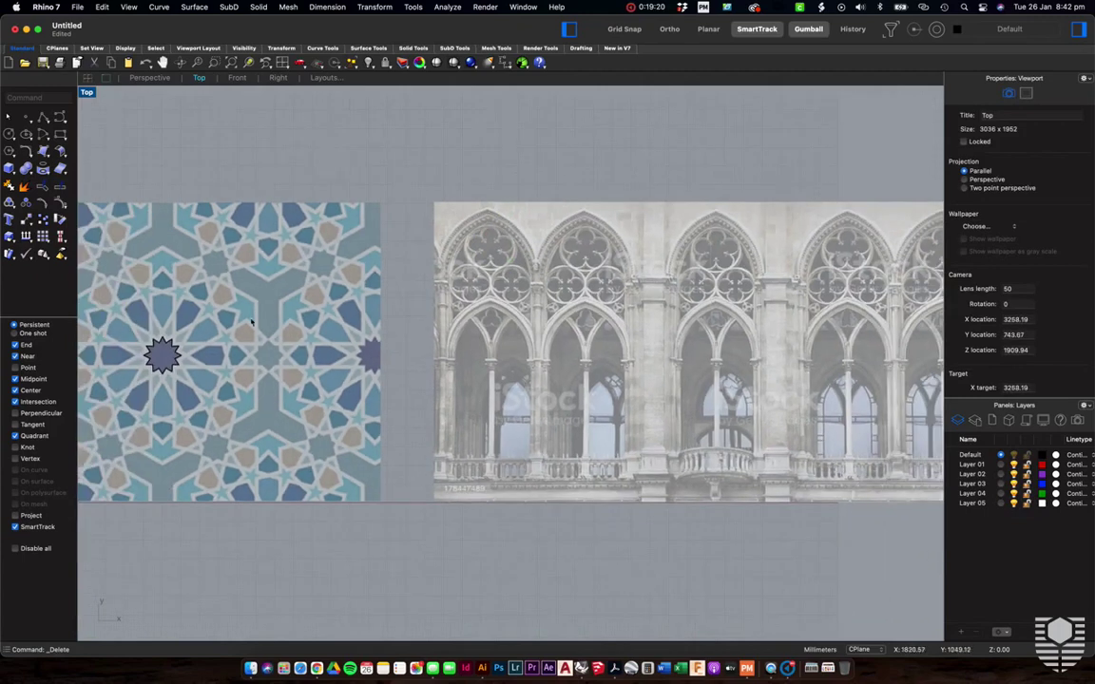
pyautogui.hscroll(-3, 298, 326)
pyautogui.scroll(-2, 298, 326)
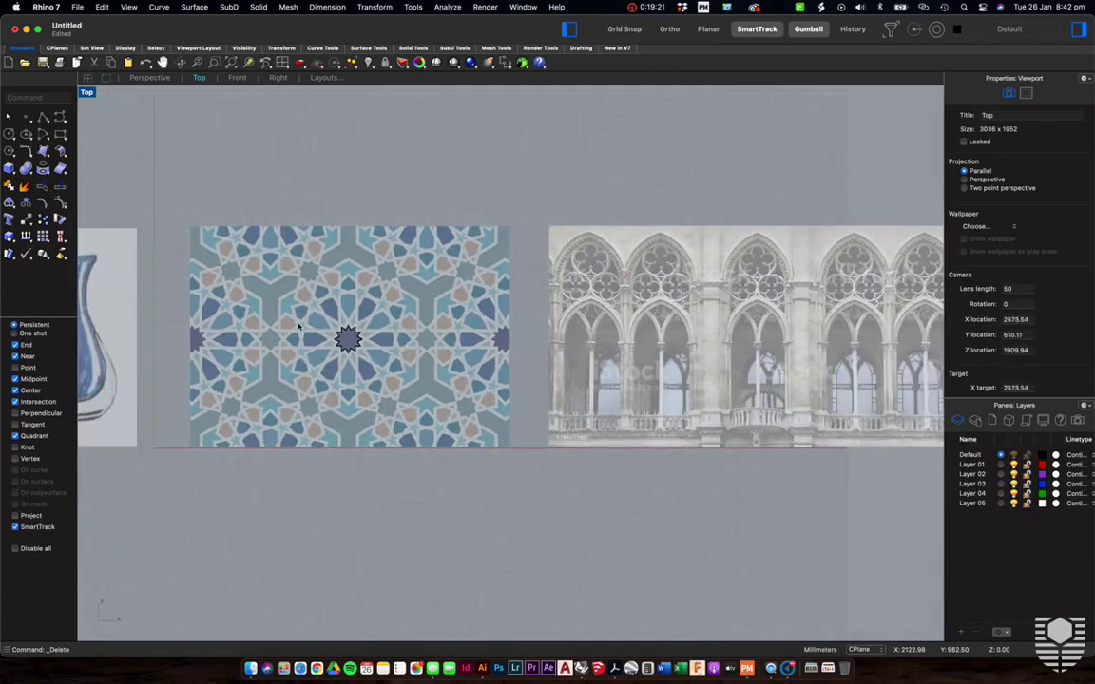
pyautogui.hscroll(-10, 298, 326)
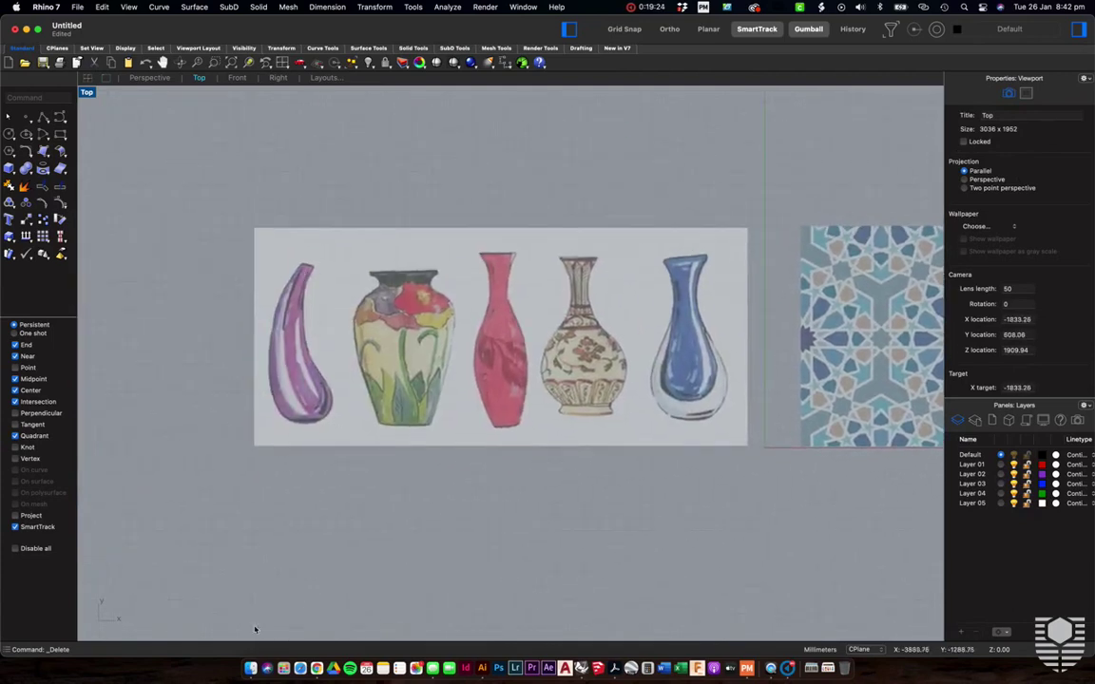
pyautogui.scroll(5, 282, 362)
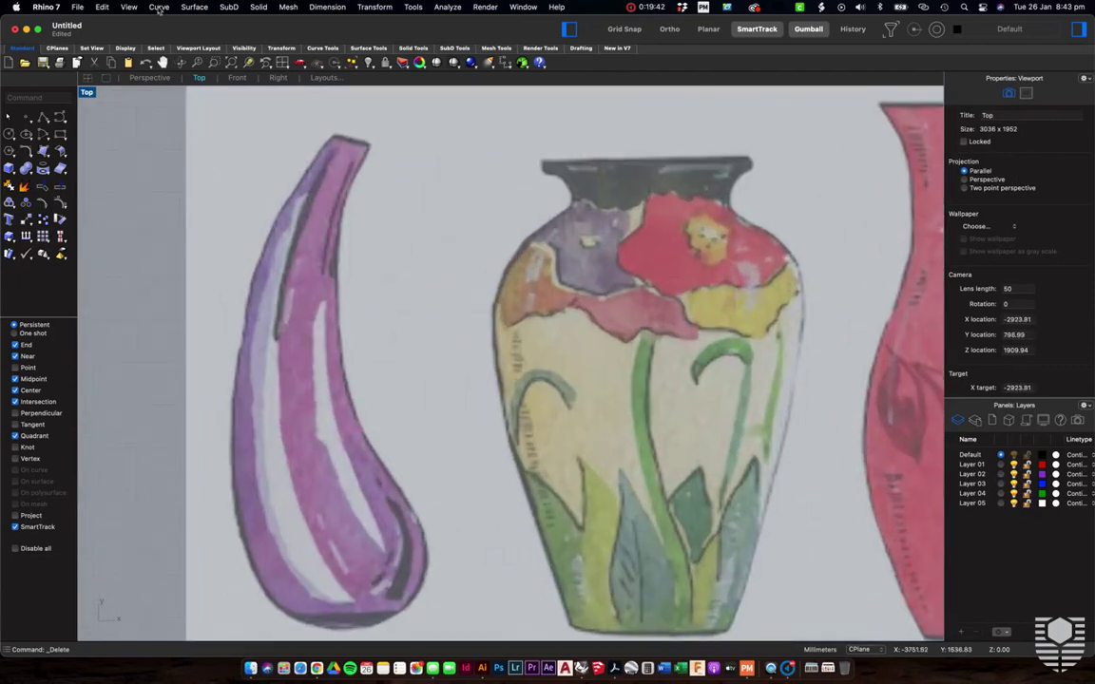
pyautogui.click(159, 8)
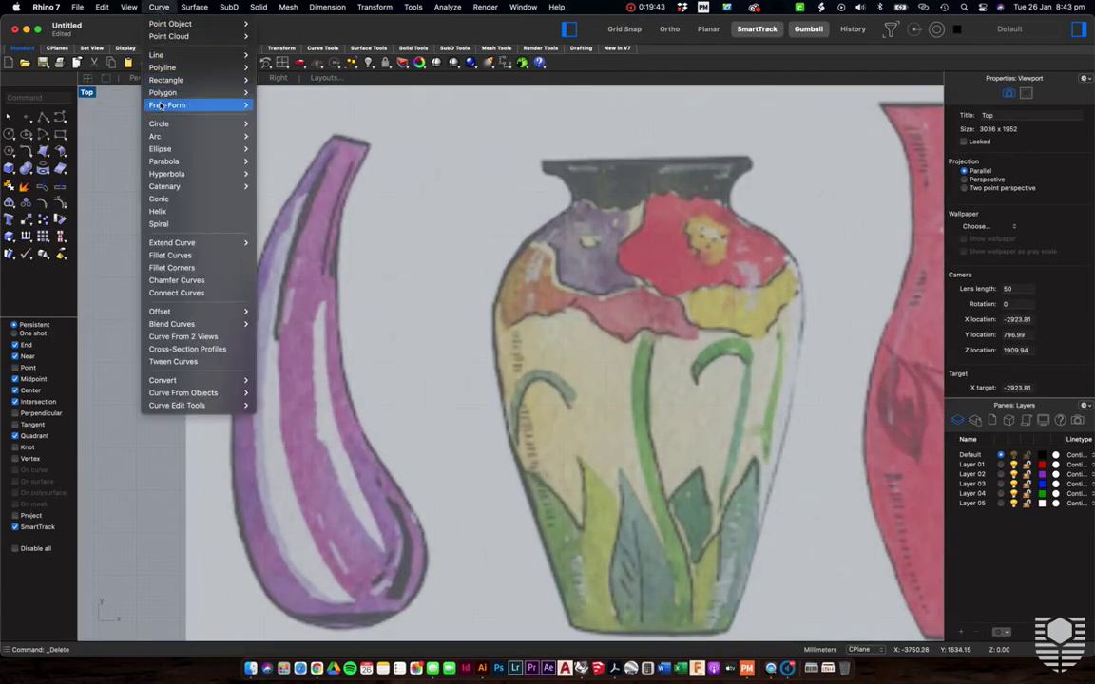
pyautogui.moveTo(161, 106)
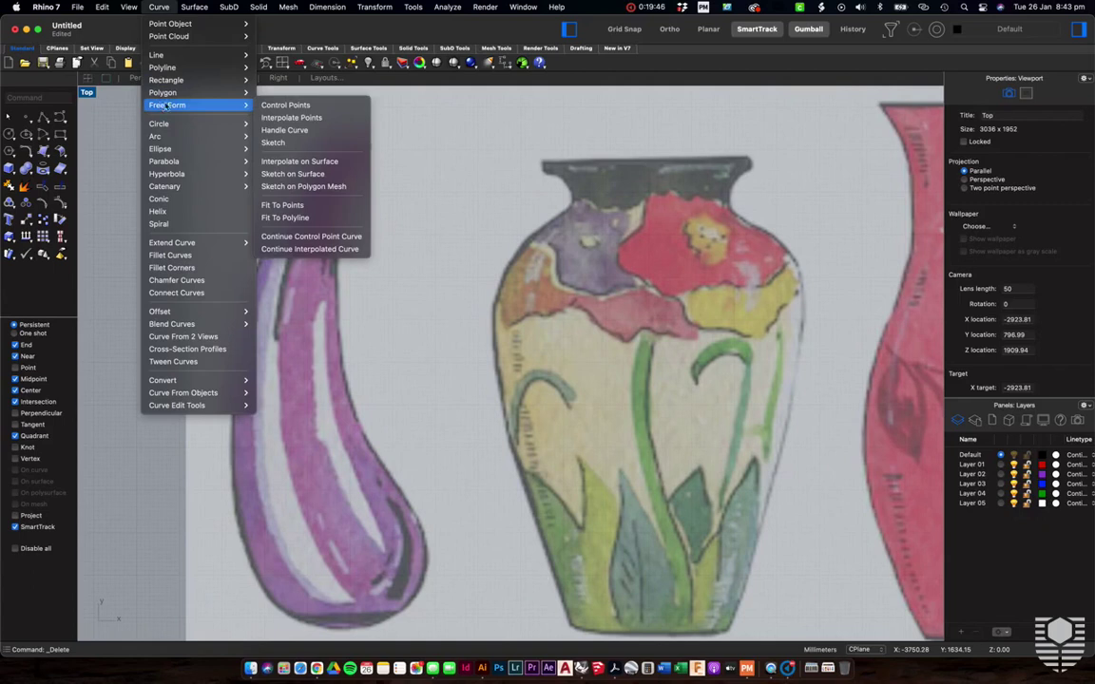
pyautogui.click(318, 304)
# Draw a closed control-point curve of irregular shape in the empty area above the vase picture
pyautogui.scroll(-8, 214, 306)
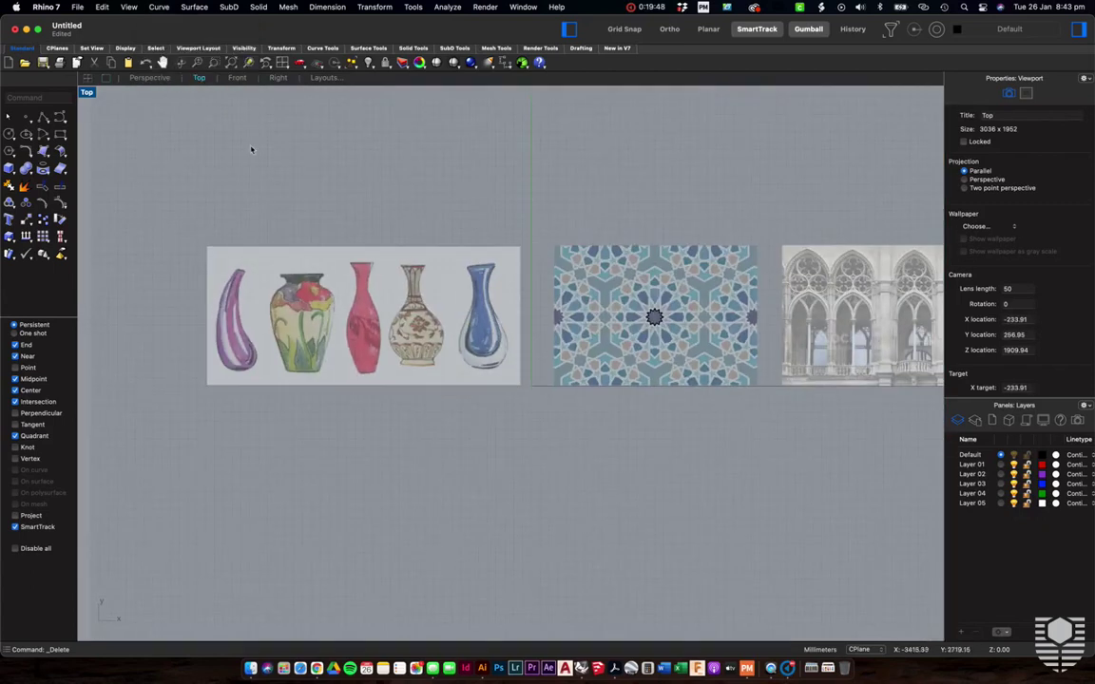
pyautogui.click(59, 116)
pyautogui.click(169, 123)
pyautogui.click(292, 123)
pyautogui.click(229, 188)
pyautogui.click(125, 188)
pyautogui.click(133, 269)
pyautogui.click(95, 176)
pyautogui.click(112, 119)
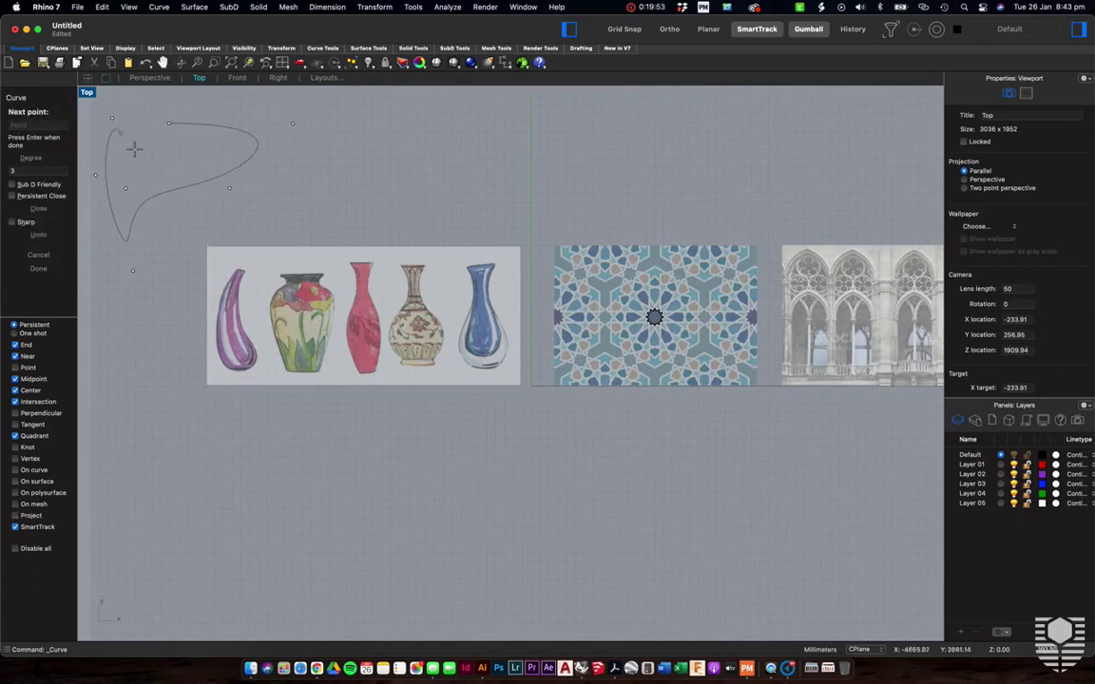
pyautogui.click(169, 123)
pyautogui.press('Return')
# Select the irregular closed curve above the vase picture and delete it
pyautogui.press('Escape')
pyautogui.moveTo(275, 182); pyautogui.dragTo(218, 152)
pyautogui.press('Delete')
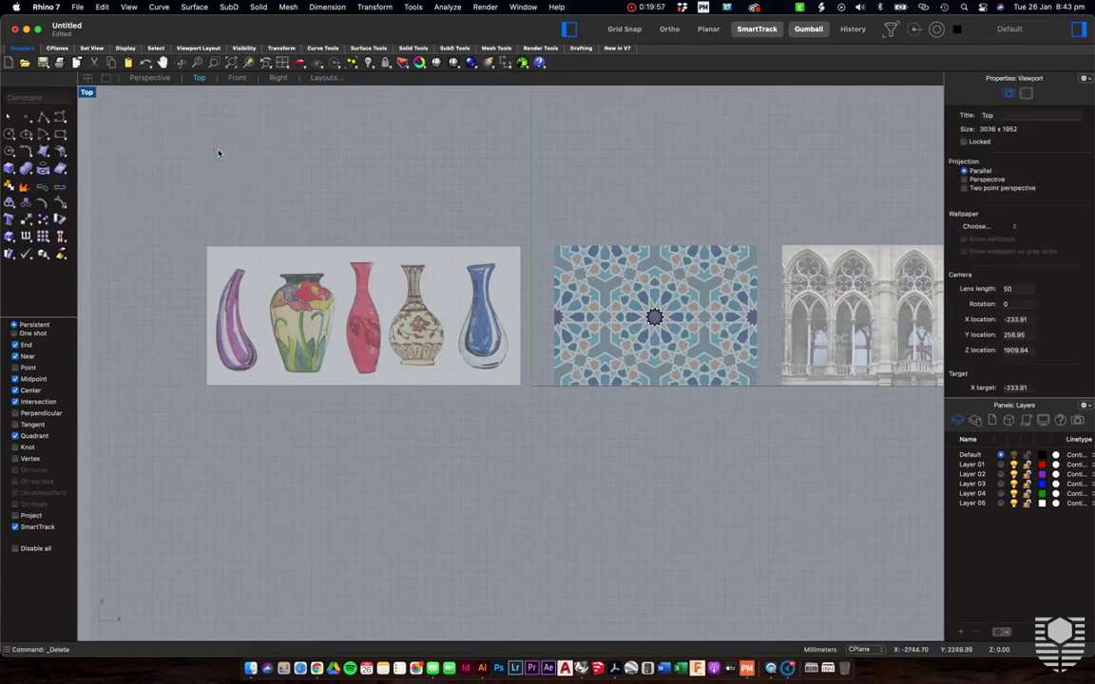
# Trace the purple vase's left outline with a degree 3 control-point curve, from the top rim down to the base
pyautogui.scroll(8, 207, 325)
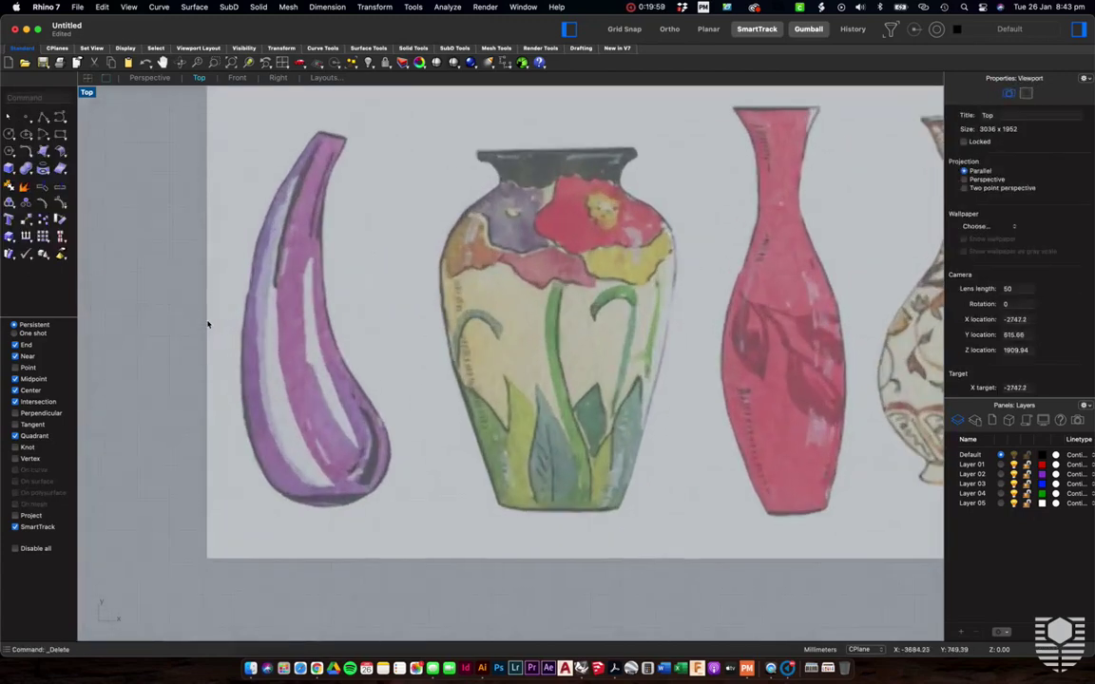
pyautogui.scroll(2, 207, 325)
pyautogui.hscroll(2, 207, 325)
pyautogui.click(158, 7)
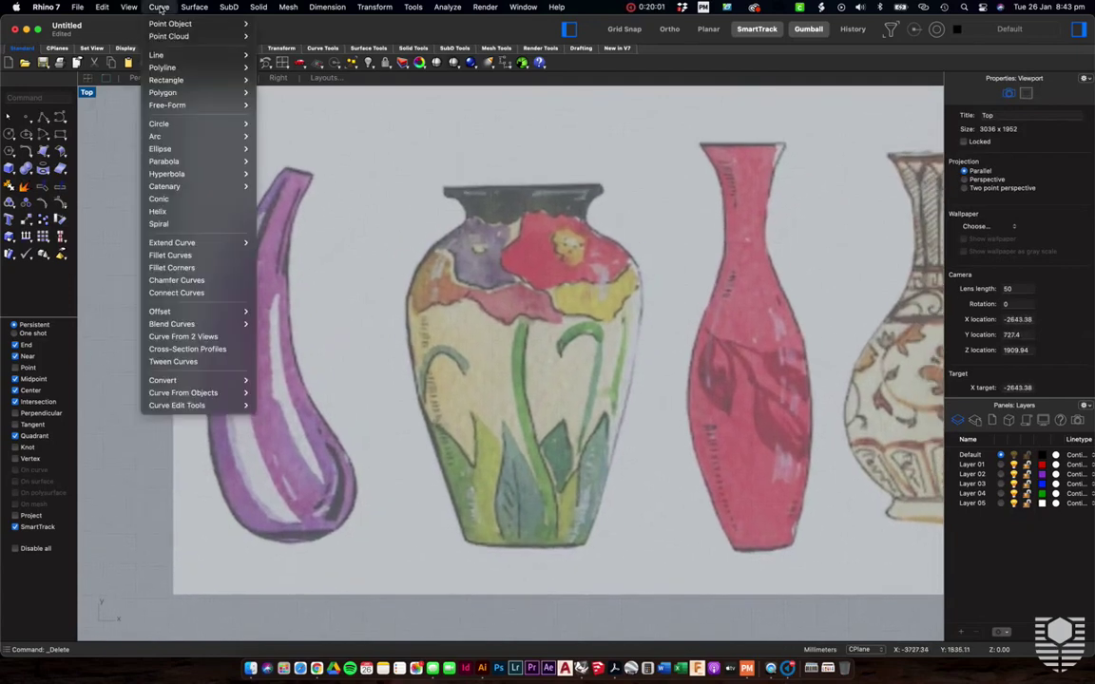
pyautogui.moveTo(185, 112)
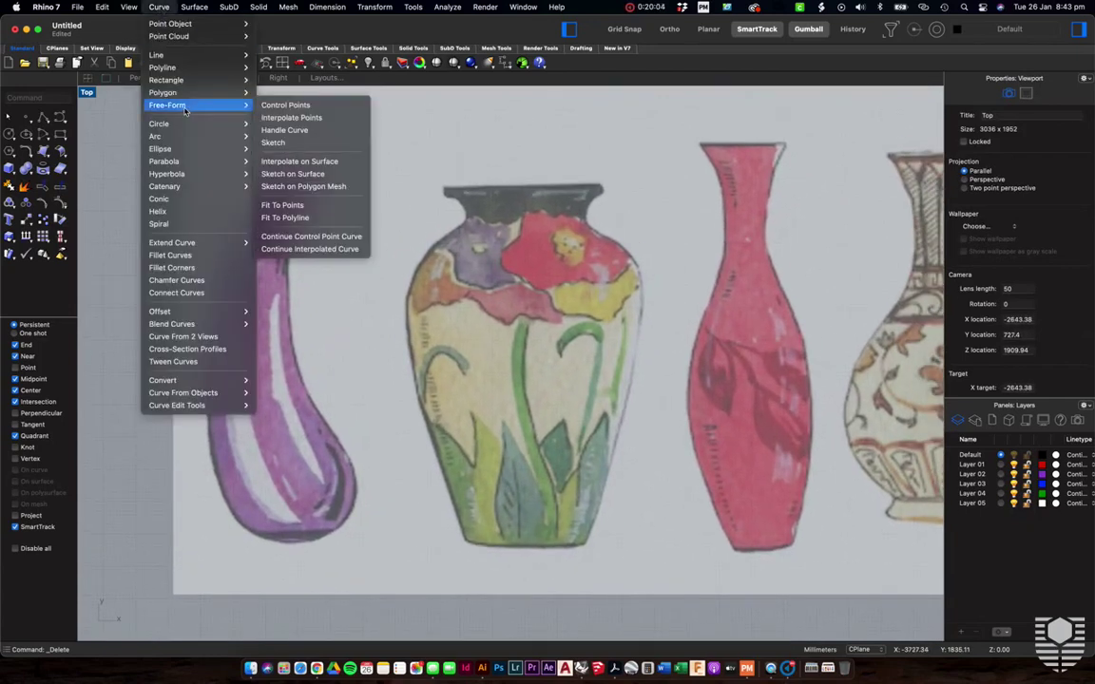
pyautogui.click(297, 106)
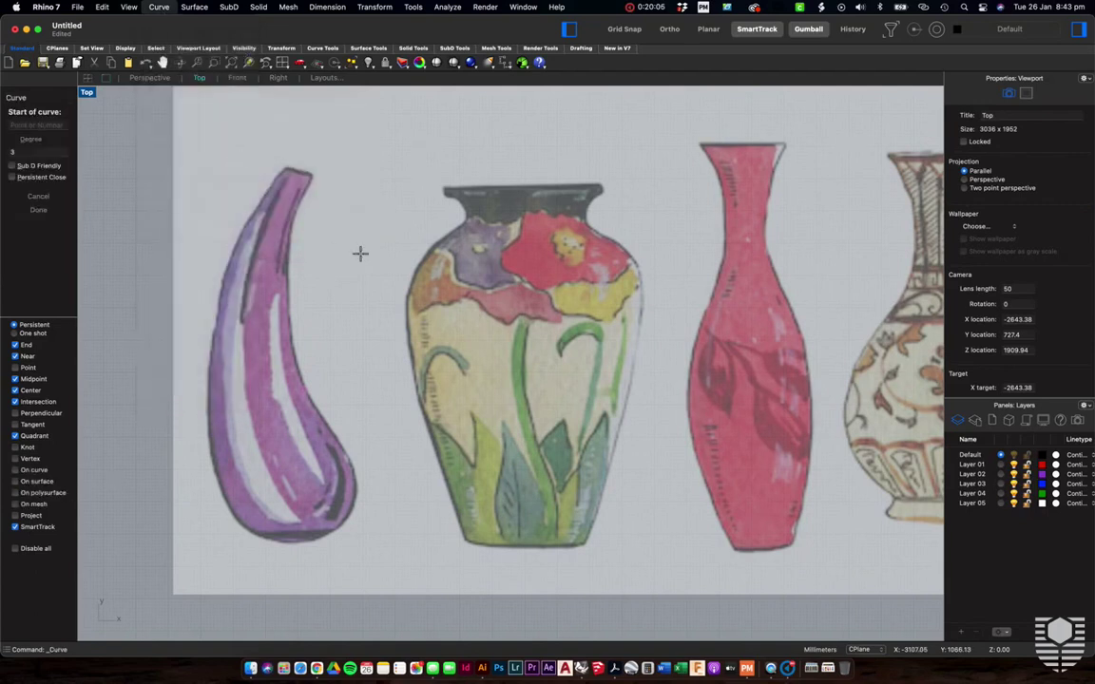
pyautogui.scroll(5, 361, 252)
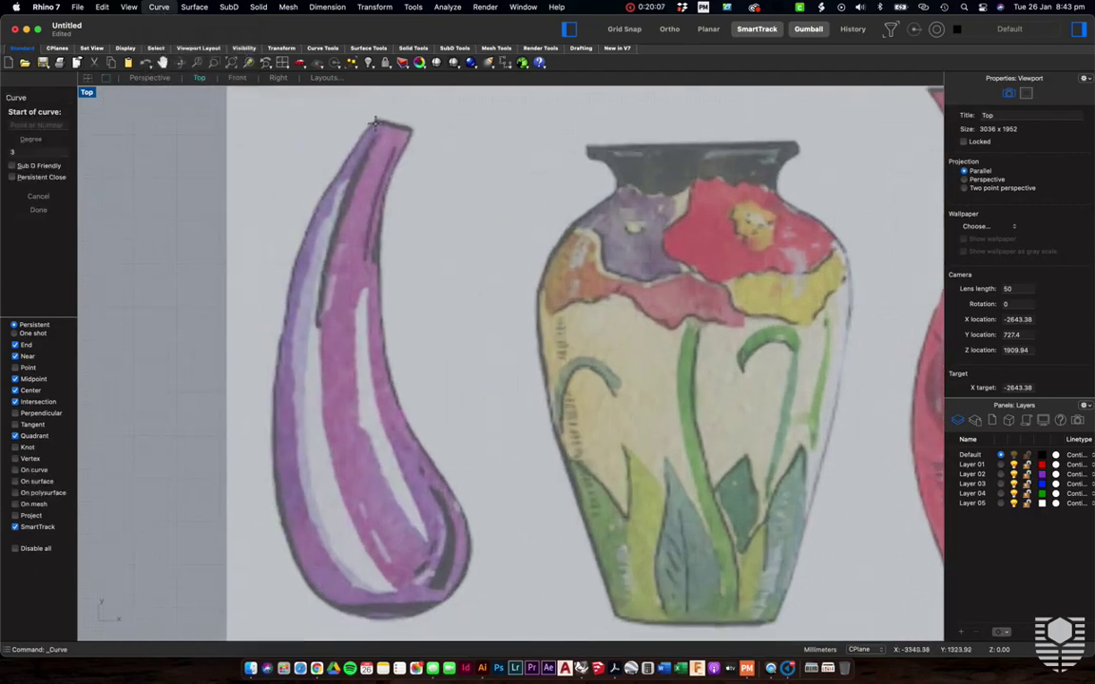
pyautogui.click(376, 121)
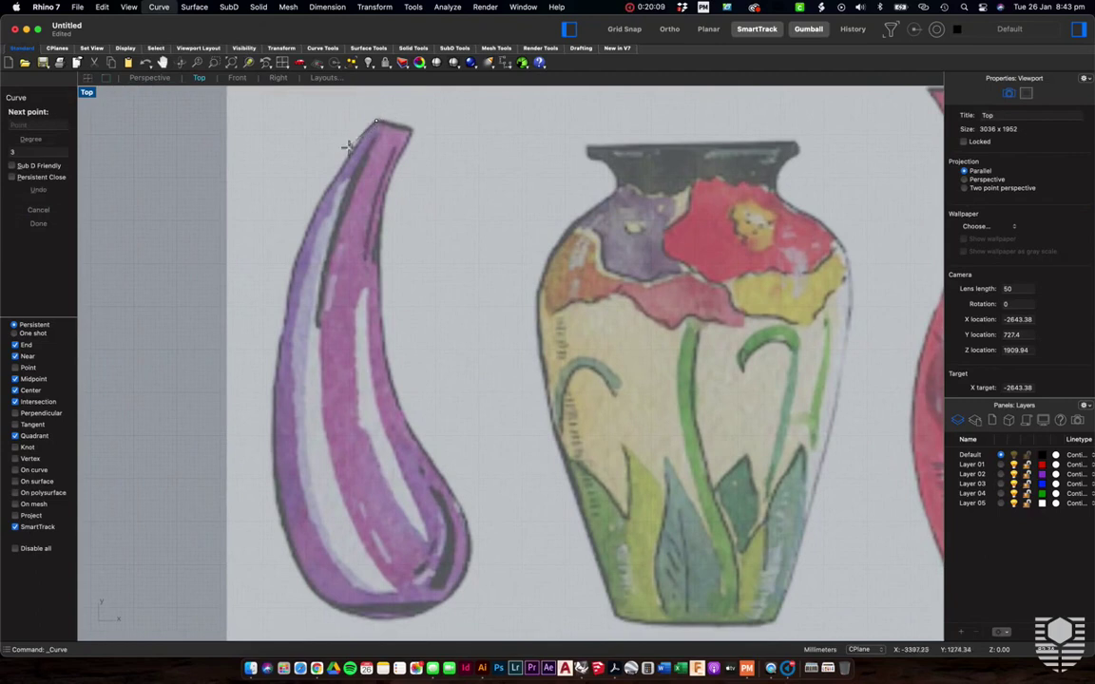
pyautogui.click(333, 176)
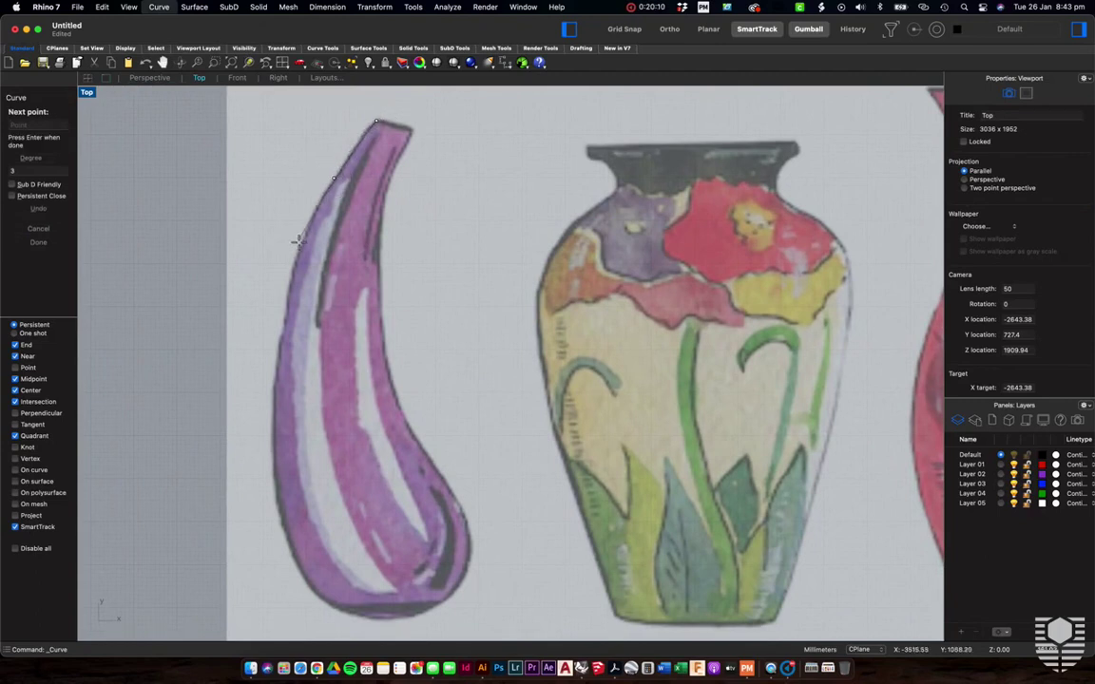
pyautogui.click(307, 225)
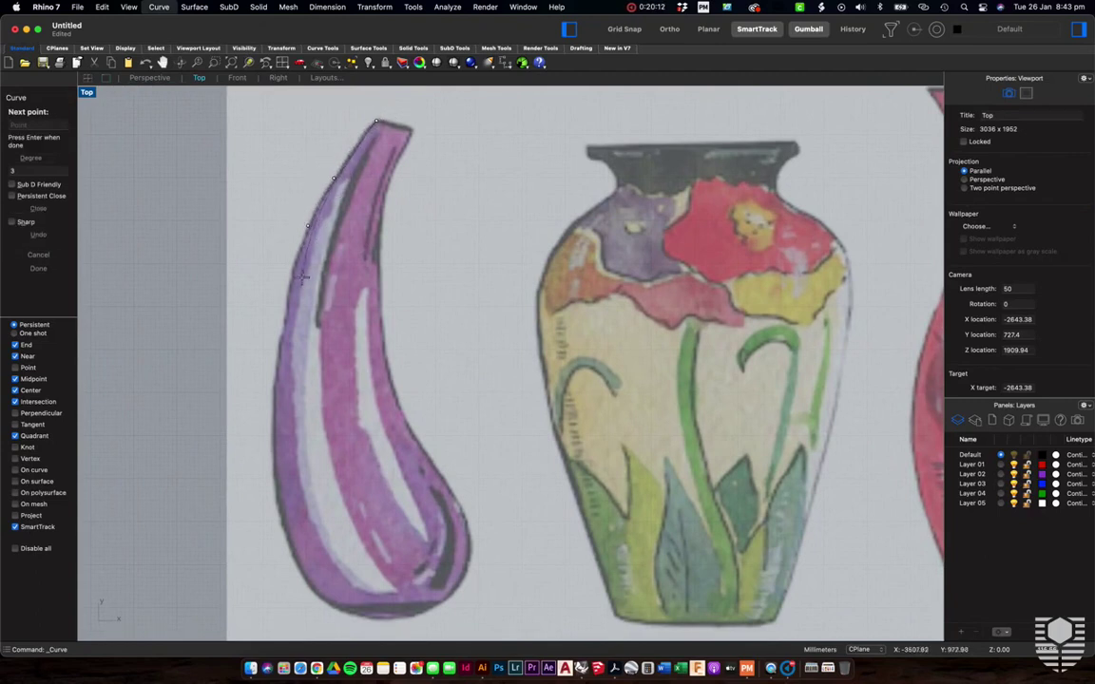
pyautogui.click(290, 276)
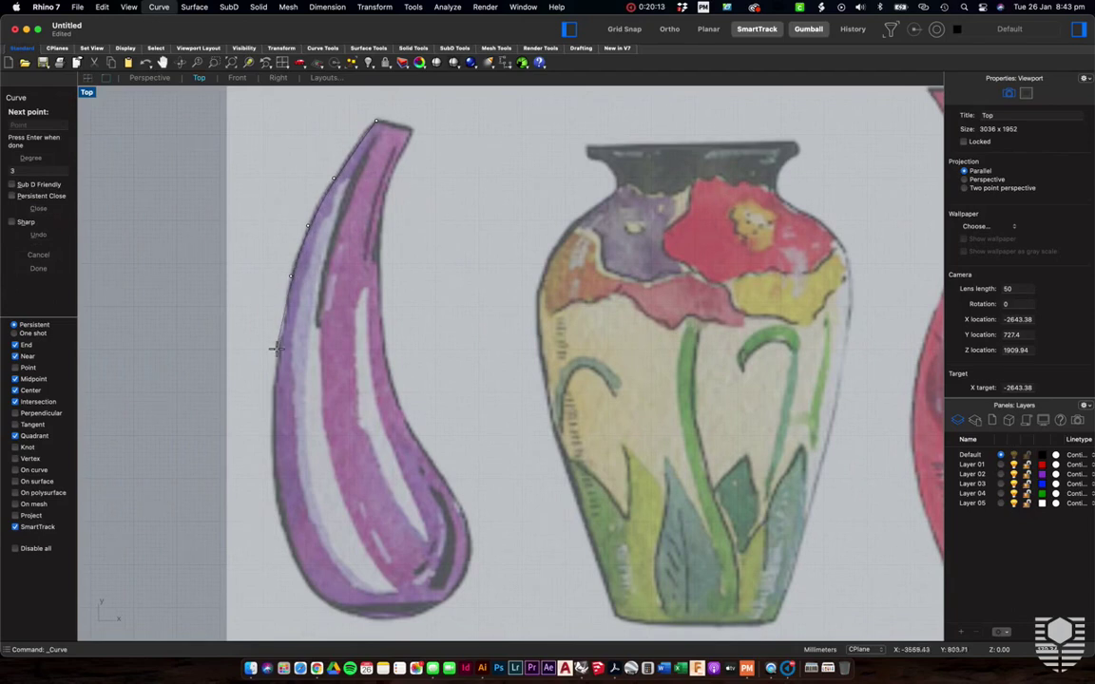
pyautogui.click(277, 349)
pyautogui.click(275, 495)
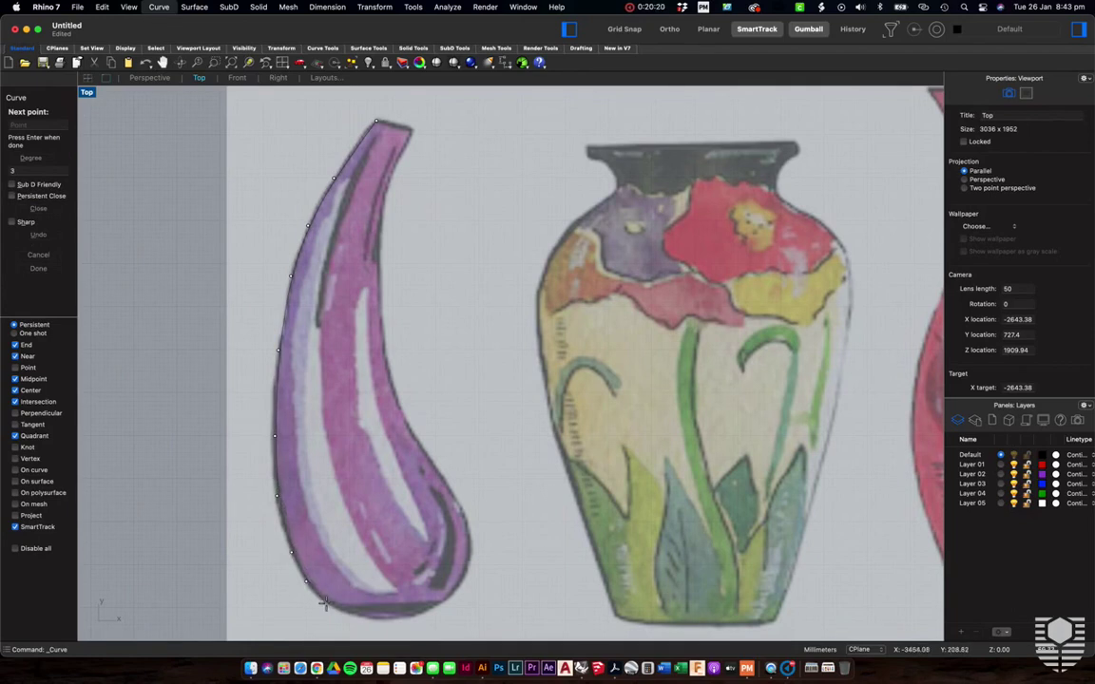
pyautogui.click(326, 601)
pyautogui.click(373, 618)
pyautogui.press('Return')
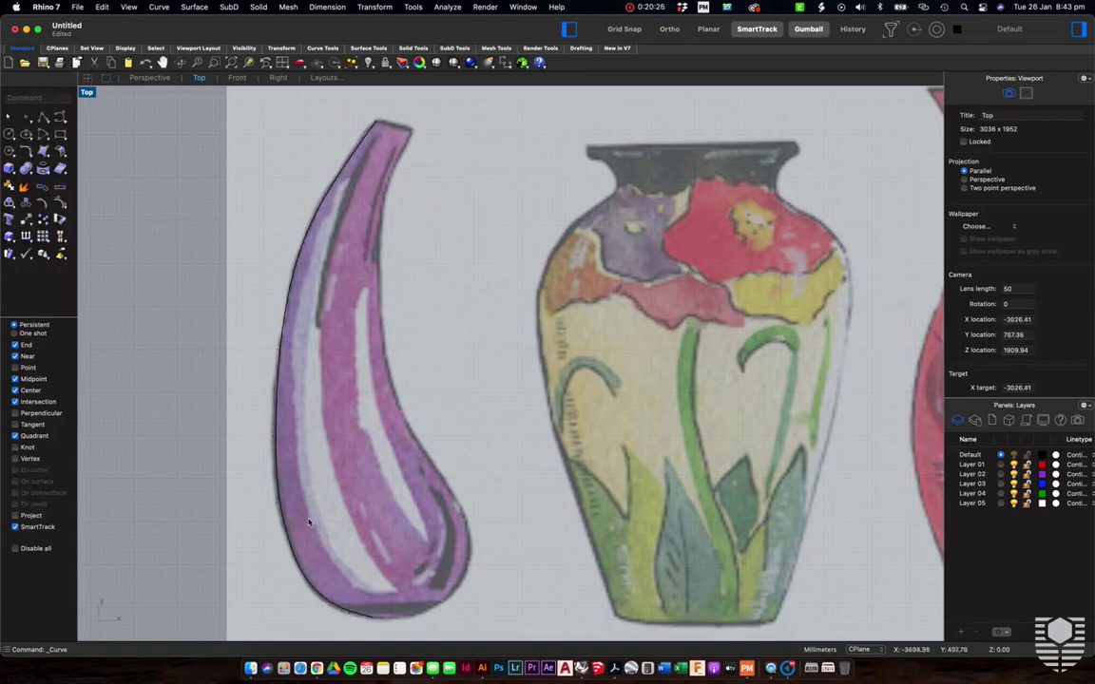
# Select the traced curve to show its control points and try to pick one on the vase's upper left outline
pyautogui.click(278, 492)
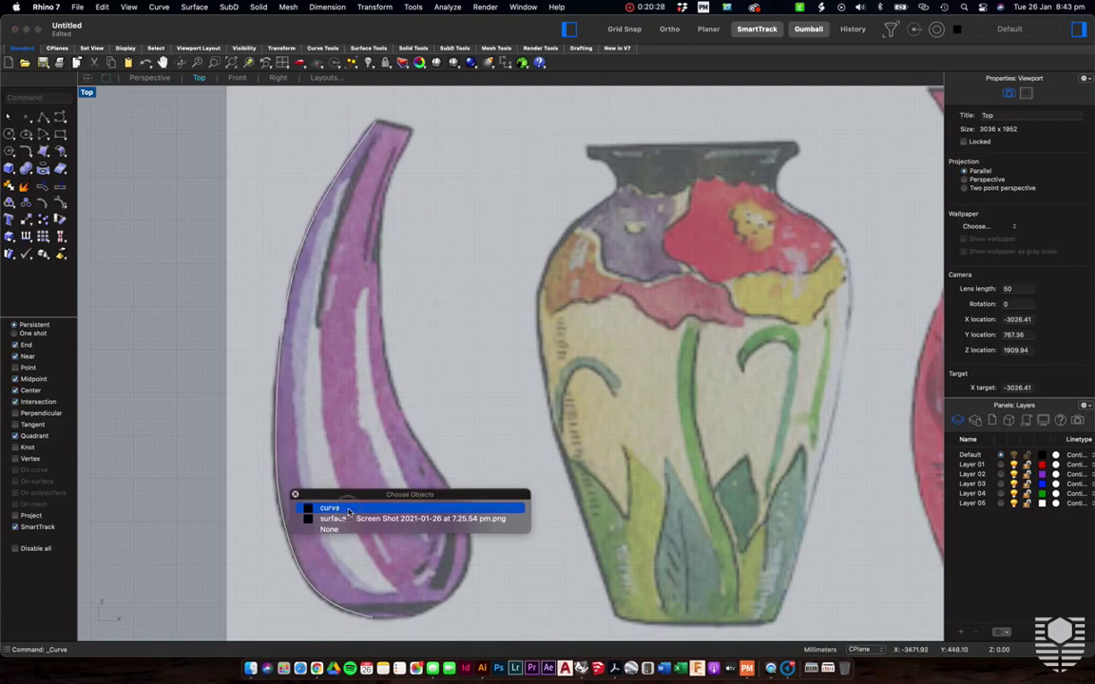
pyautogui.click(319, 505)
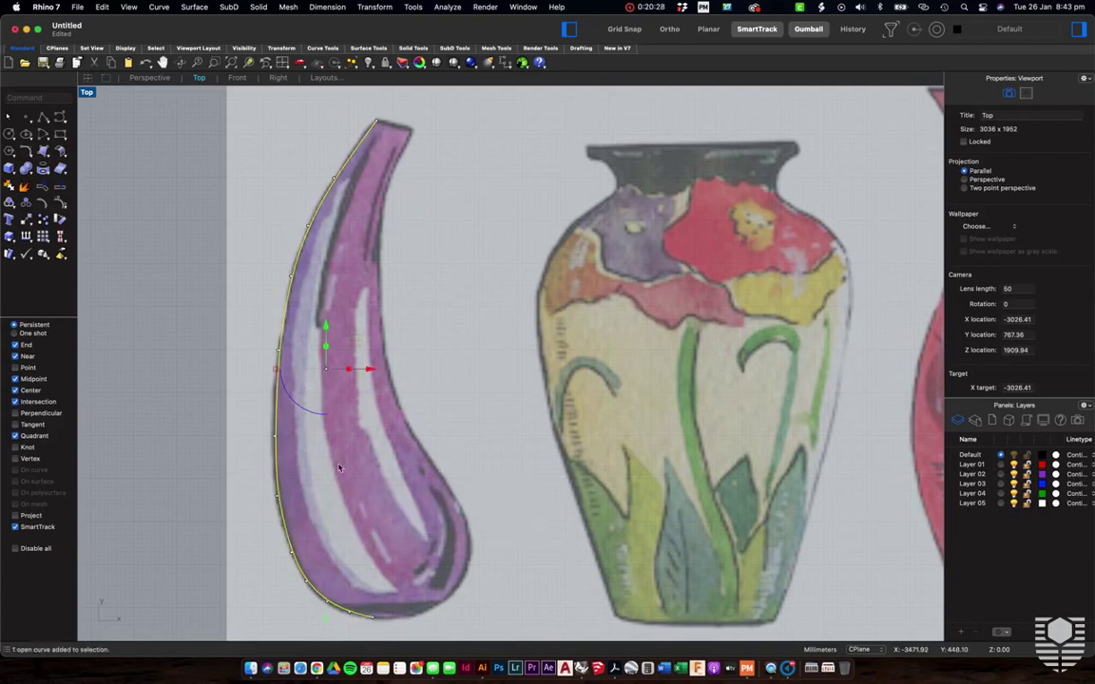
pyautogui.scroll(5, 292, 279)
pyautogui.click(280, 289)
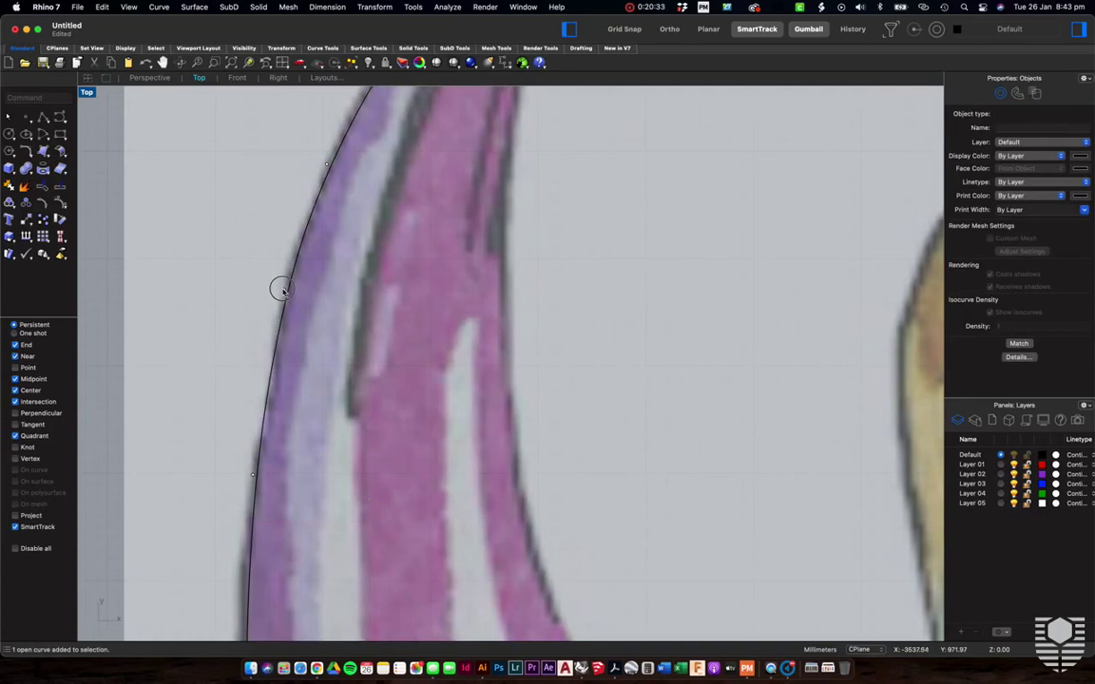
pyautogui.press('Down')
pyautogui.press('Down')
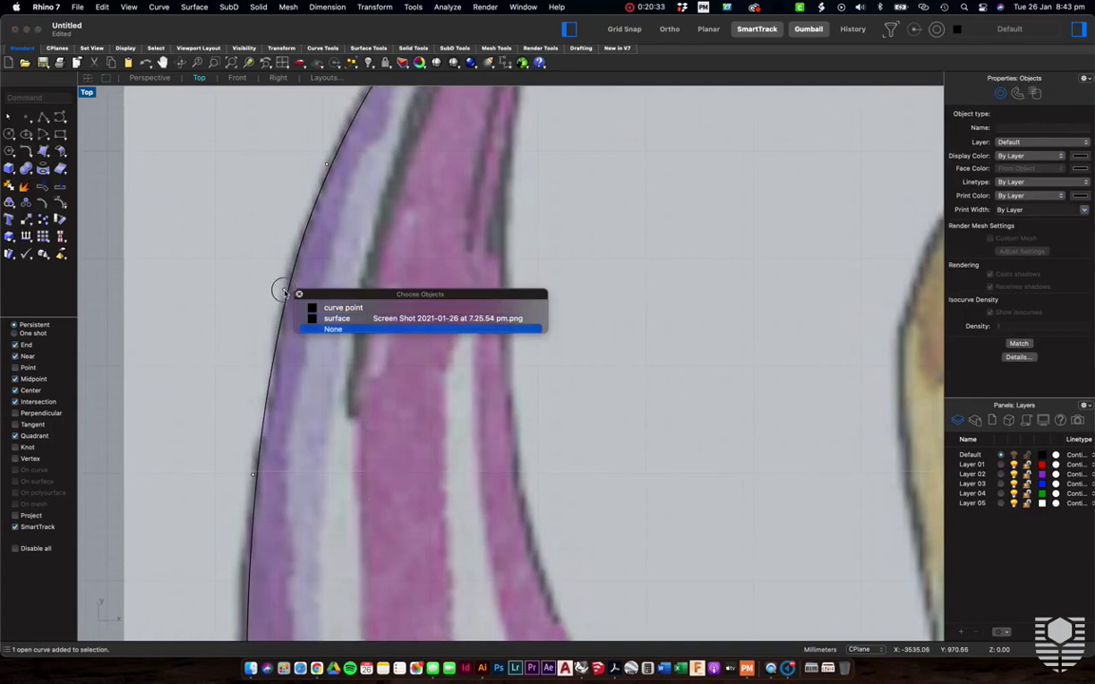
pyautogui.press('Return')
pyautogui.click(292, 296)
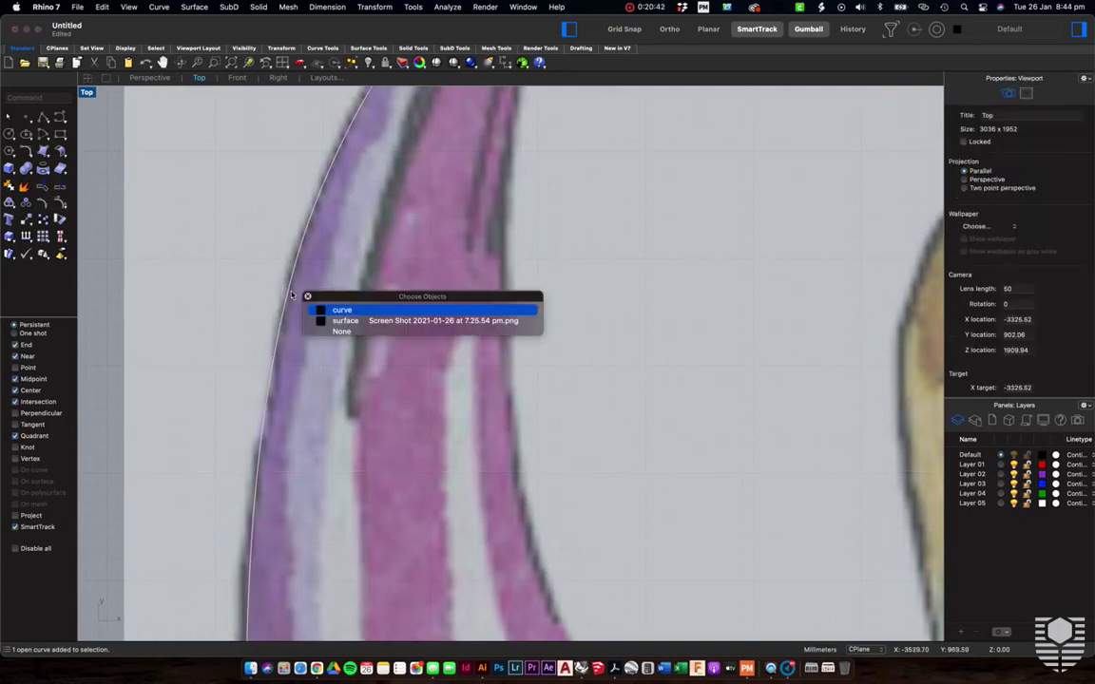
pyautogui.click(338, 310)
pyautogui.press('Escape')
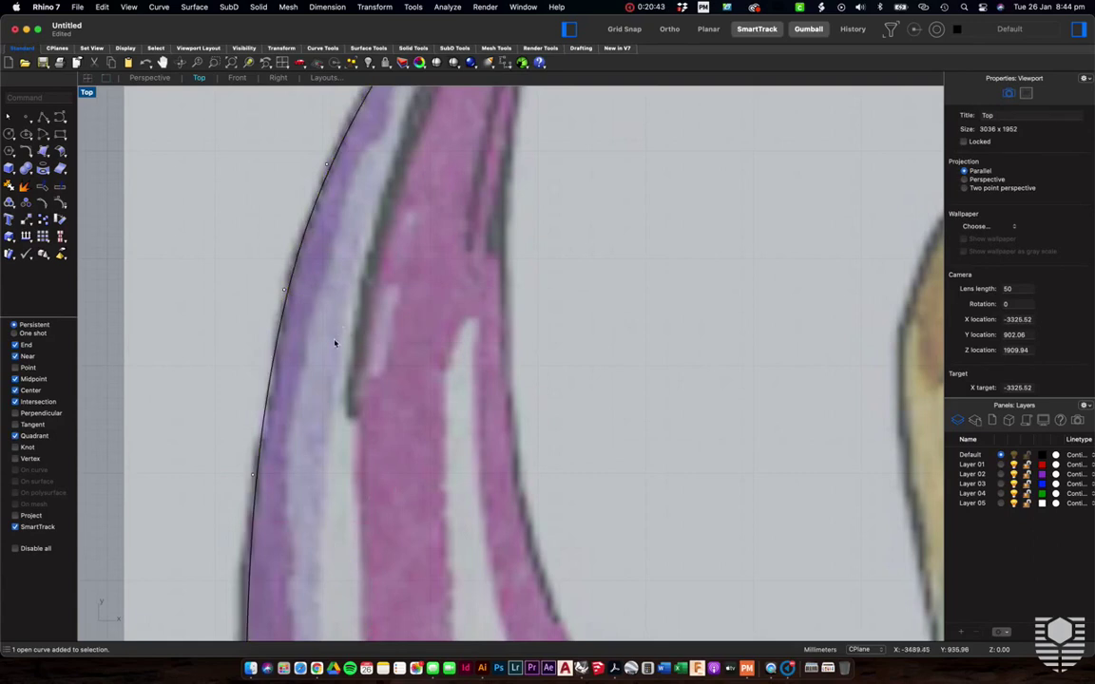
# Assign the vase picture to Layer 01 and lock that layer
pyautogui.scroll(-5, 334, 344)
pyautogui.scroll(-3, 334, 344)
pyautogui.click(689, 361)
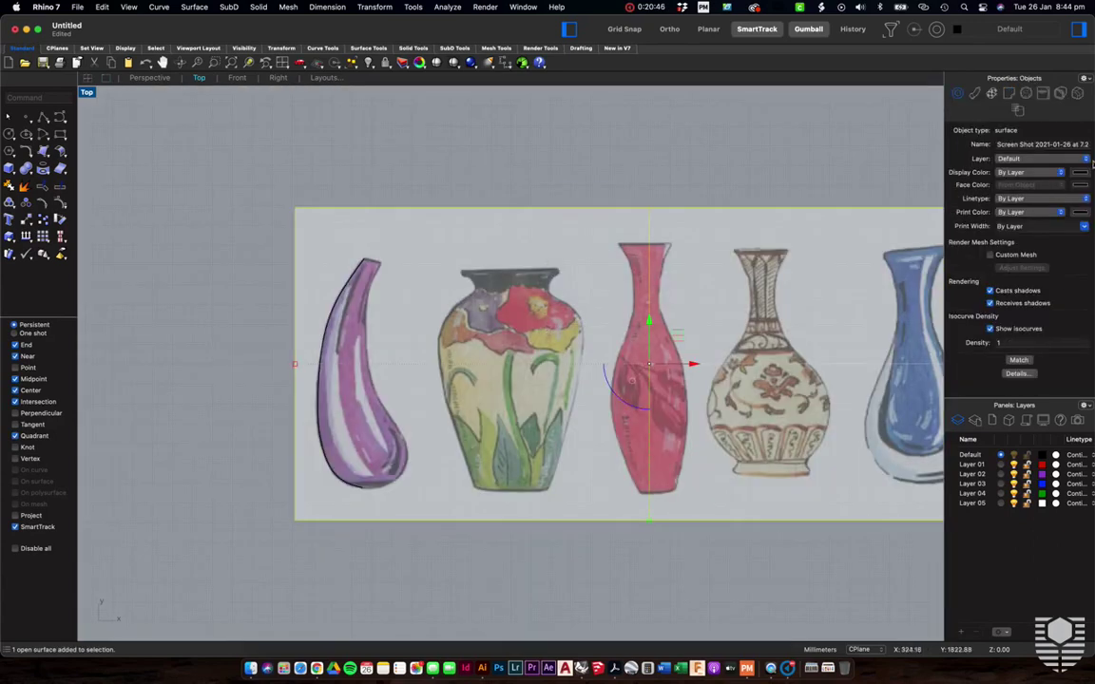
pyautogui.click(1040, 157)
pyautogui.click(1013, 171)
pyautogui.press('Escape')
# Move two control points on the upper and middle parts of the traced curve slightly outward to fit the vase's left outline
pyautogui.scroll(5, 362, 323)
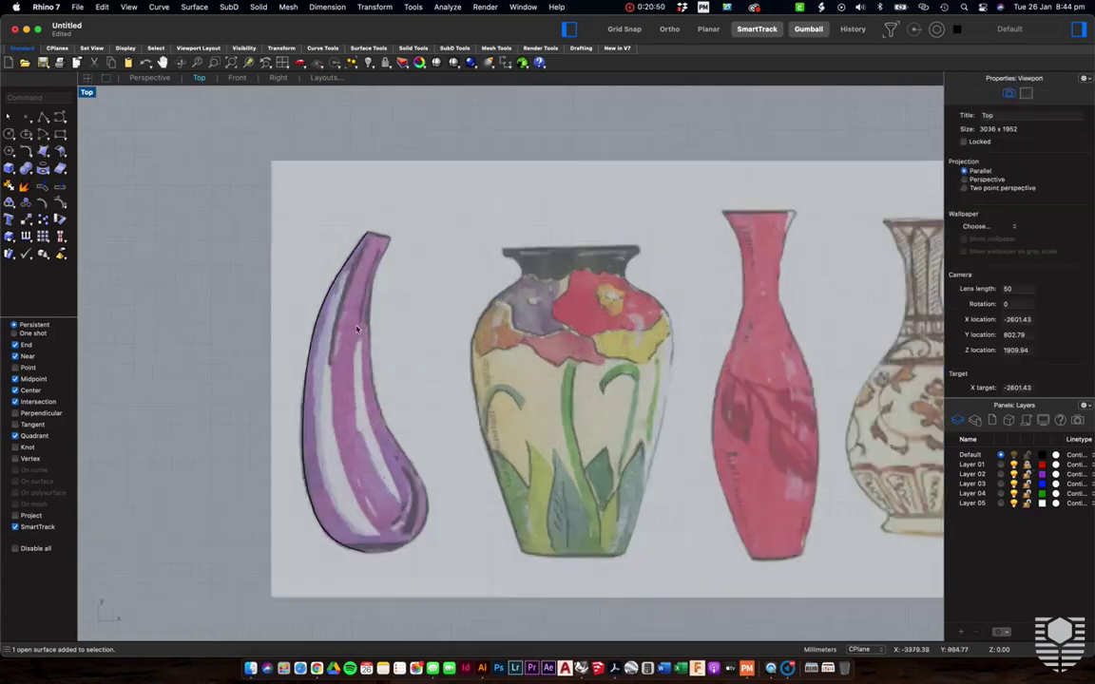
pyautogui.click(280, 283)
pyautogui.scroll(2, 290, 252)
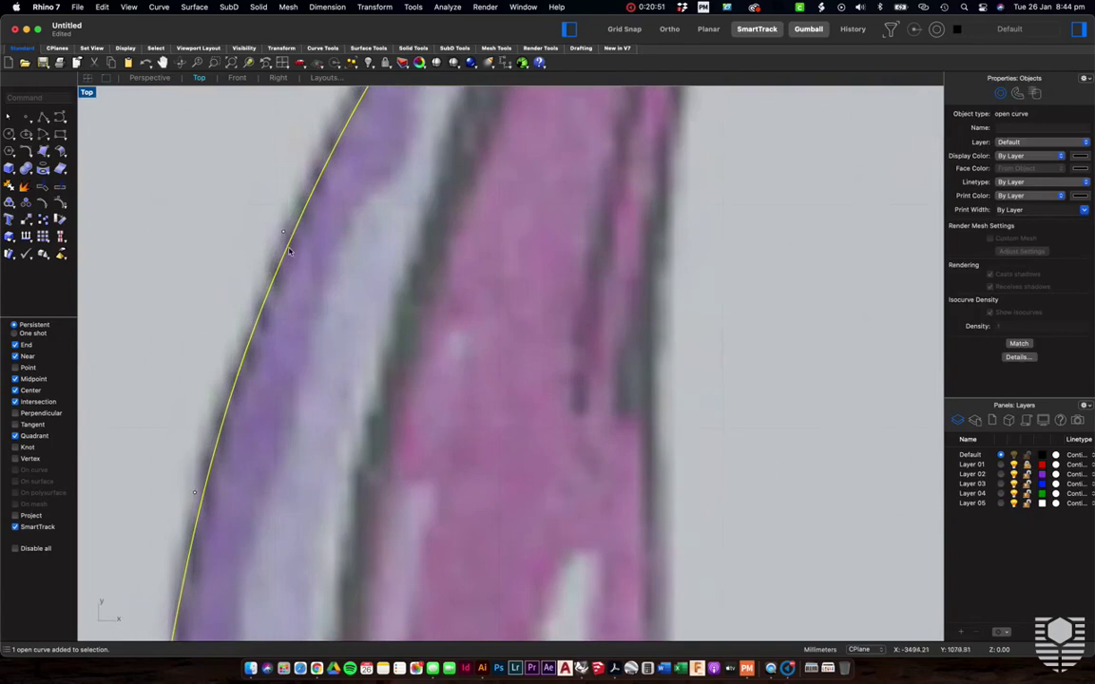
pyautogui.click(283, 229)
pyautogui.moveTo(283, 228); pyautogui.dragTo(273, 228)
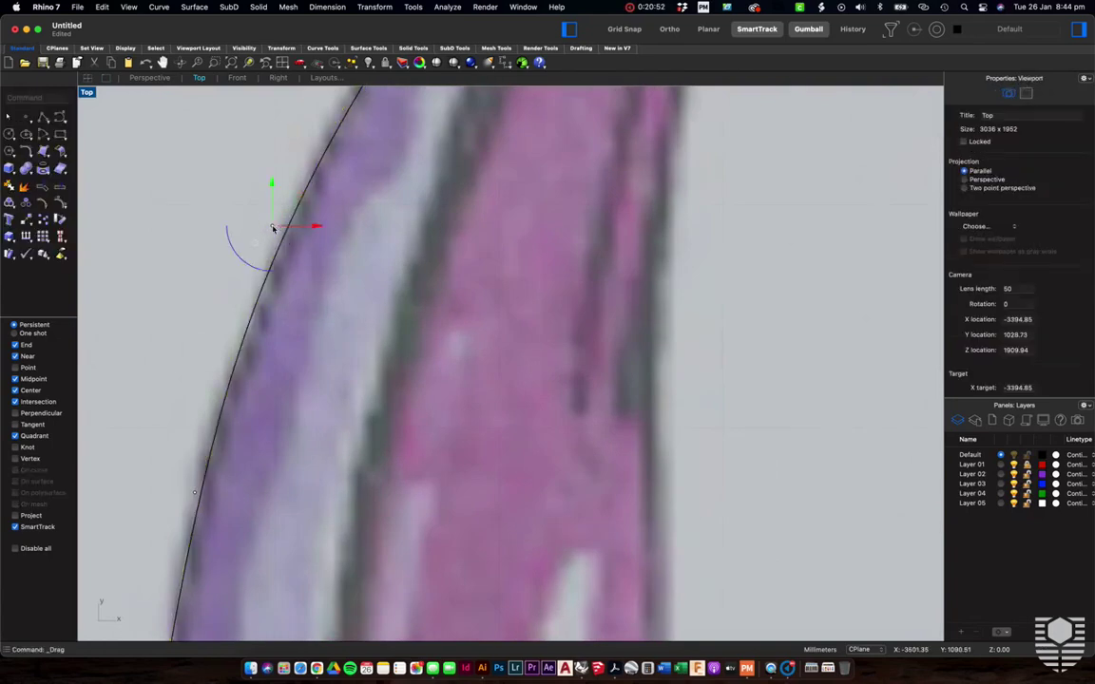
pyautogui.scroll(-2, 273, 228)
pyautogui.scroll(4, 245, 376)
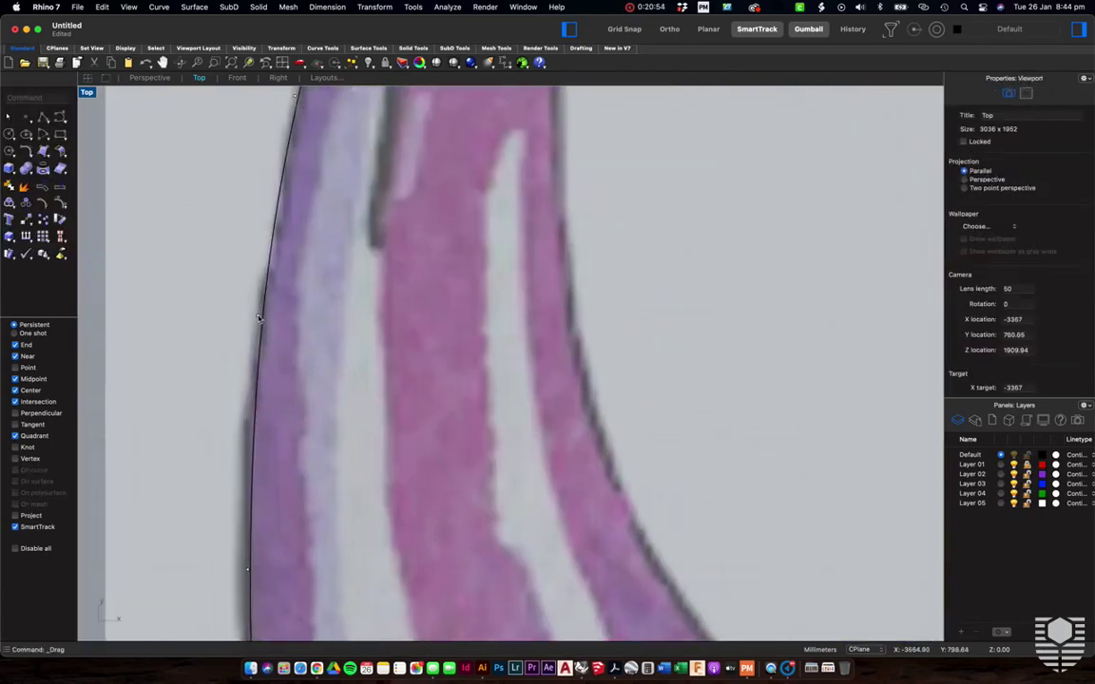
pyautogui.moveTo(257, 316); pyautogui.dragTo(252, 317)
pyautogui.scroll(-3, 252, 318)
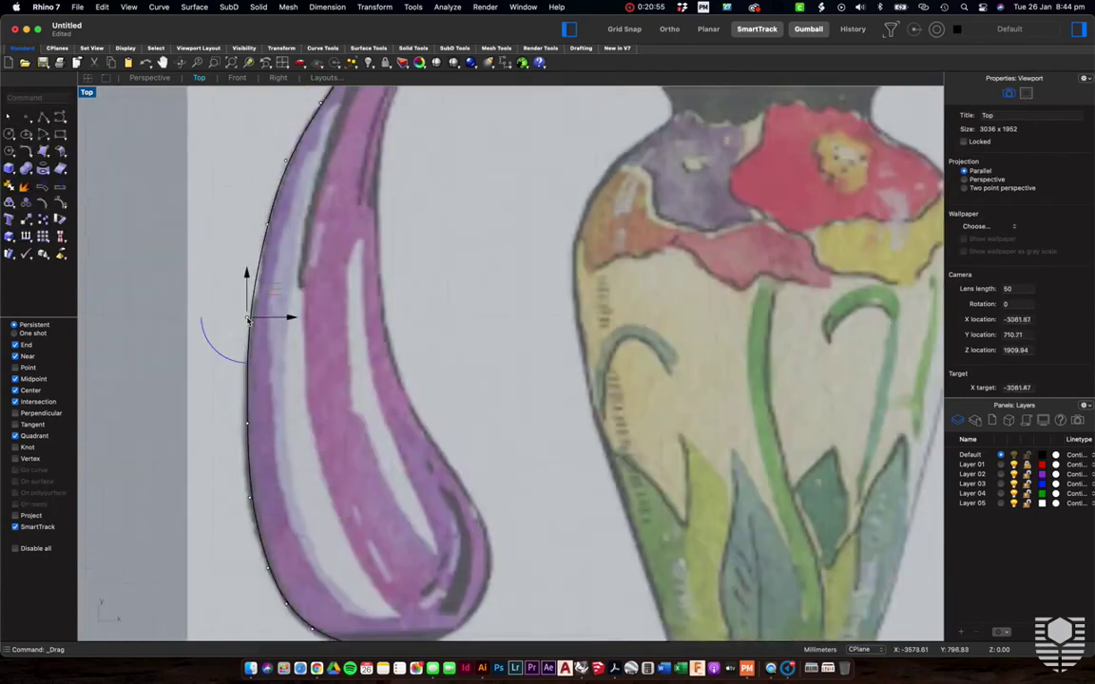
# Move the control point near the curve's lower end slightly downward to follow the vase's rounded base
pyautogui.scroll(5, 262, 530)
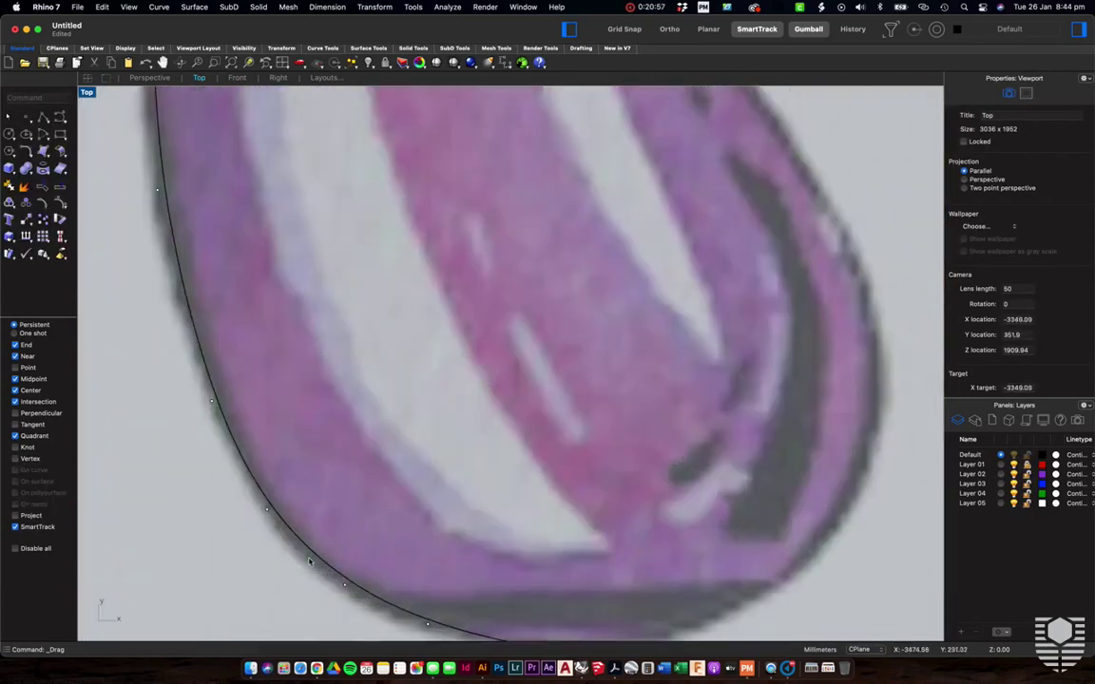
pyautogui.scroll(4, 357, 512)
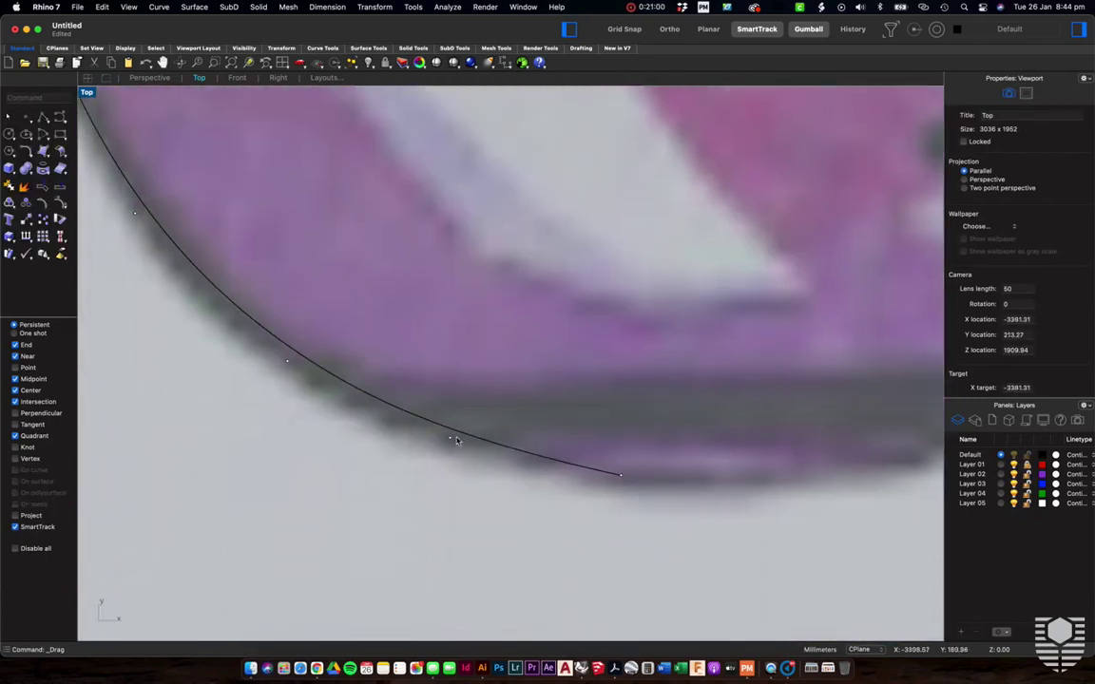
pyautogui.click(450, 441)
pyautogui.moveTo(444, 447); pyautogui.dragTo(444, 454)
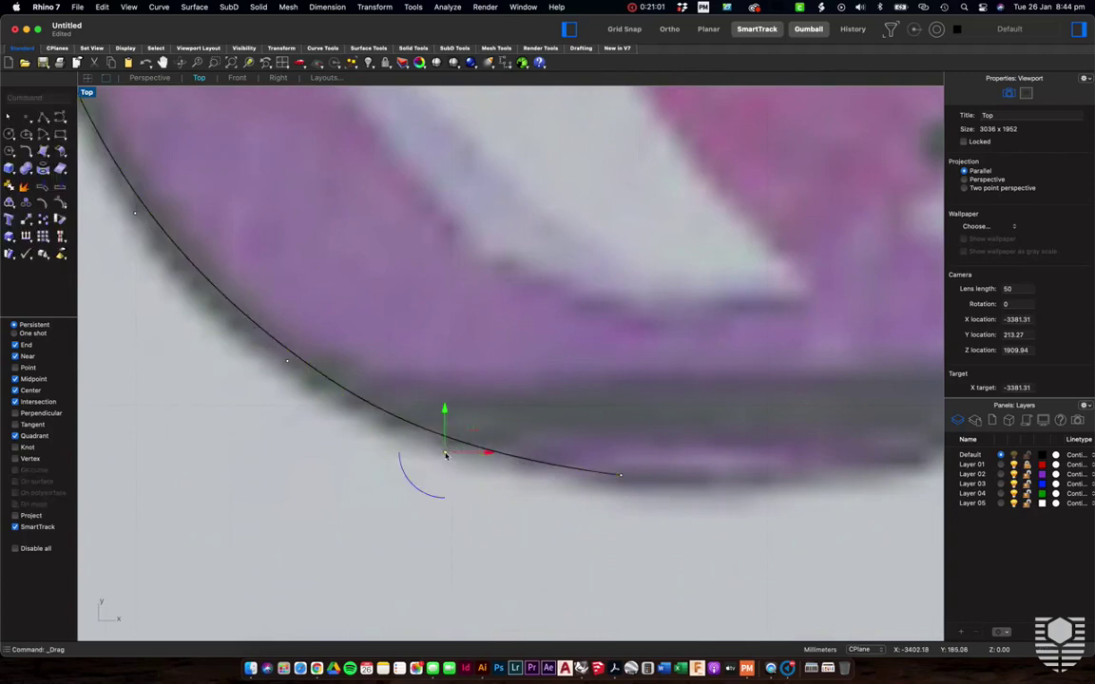
pyautogui.scroll(-2, 446, 456)
pyautogui.scroll(-2, 446, 456)
pyautogui.scroll(5, 445, 457)
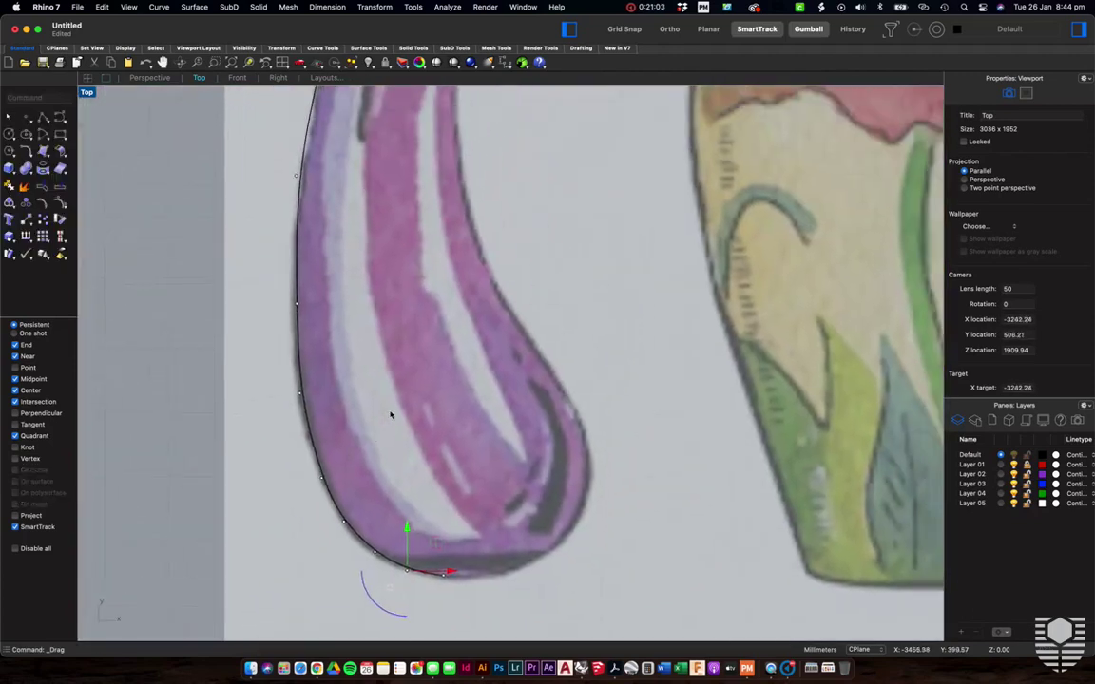
# Pull a control point on the lower left outline outward, across the vase to its right side, and back towards the outline
pyautogui.click(271, 441)
pyautogui.moveTo(270, 439); pyautogui.dragTo(230, 438)
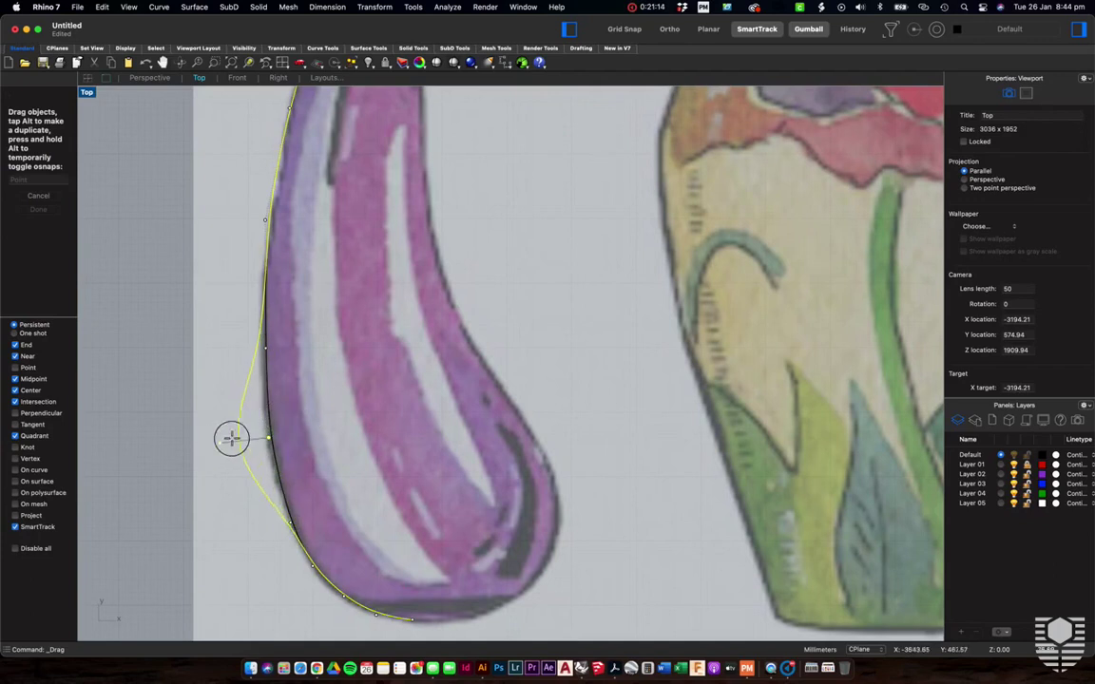
pyautogui.moveTo(331, 424); pyautogui.dragTo(495, 390)
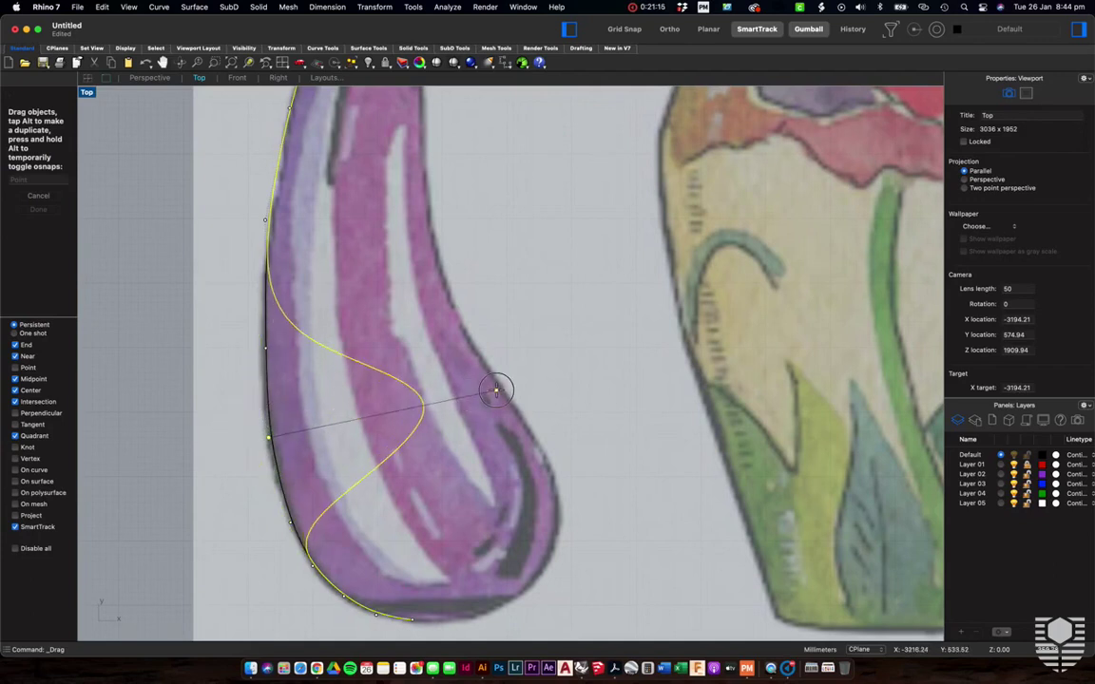
pyautogui.moveTo(495, 390); pyautogui.dragTo(282, 446)
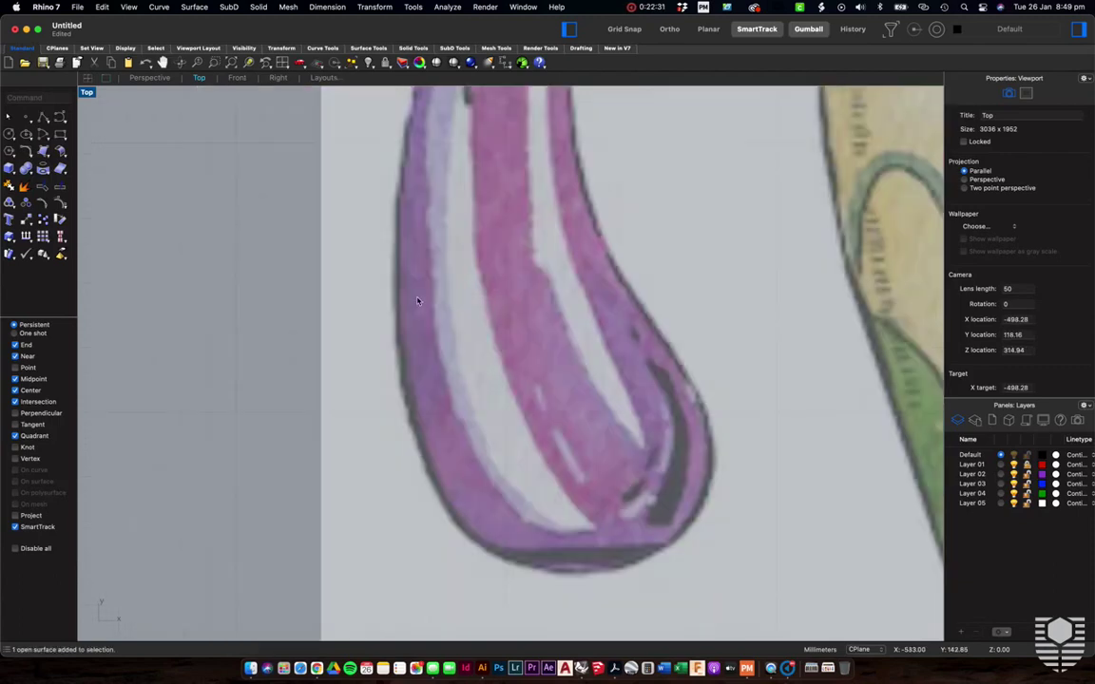
# Start an interpolated curve at the upper left corner of the purple vase's rim and place two more points down its upper left outline
pyautogui.scroll(-3, 416, 301)
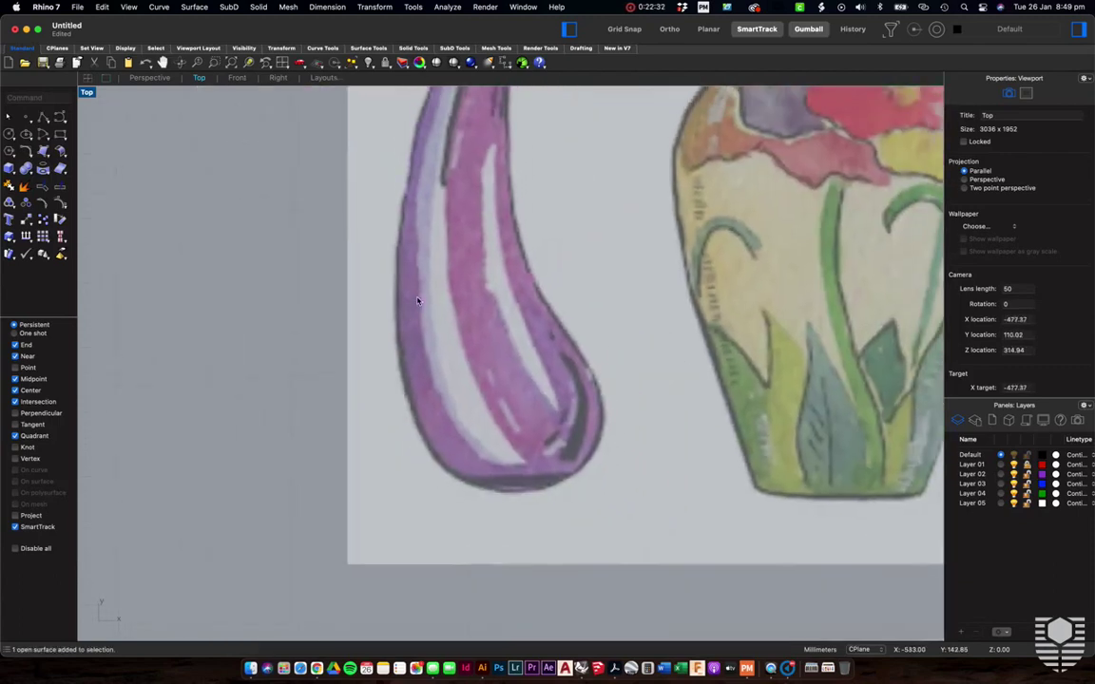
pyautogui.scroll(-3, 416, 301)
pyautogui.scroll(3, 397, 287)
pyautogui.click(152, 6)
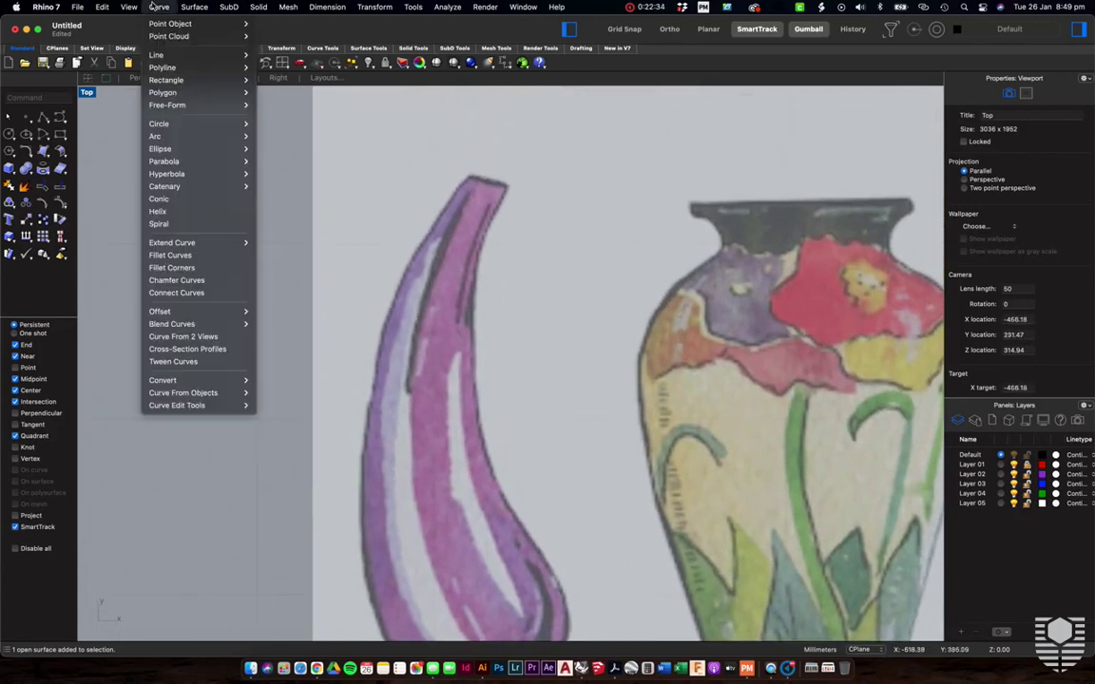
pyautogui.moveTo(201, 106)
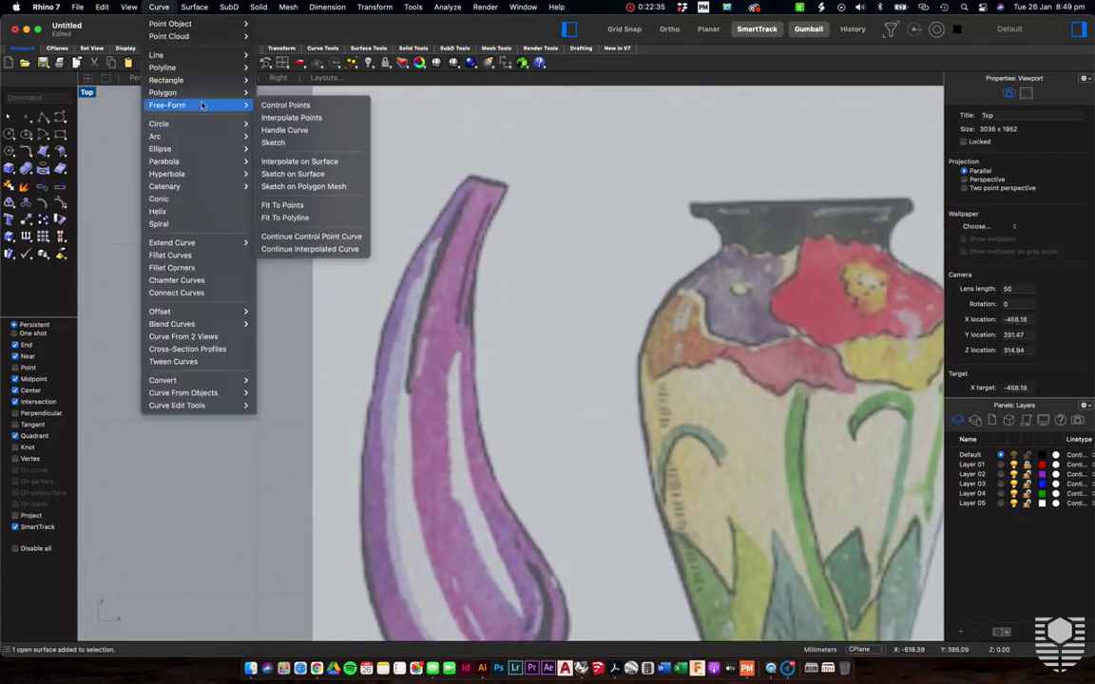
pyautogui.click(291, 117)
pyautogui.scroll(2, 464, 195)
pyautogui.scroll(1, 464, 195)
pyautogui.click(472, 166)
pyautogui.click(396, 273)
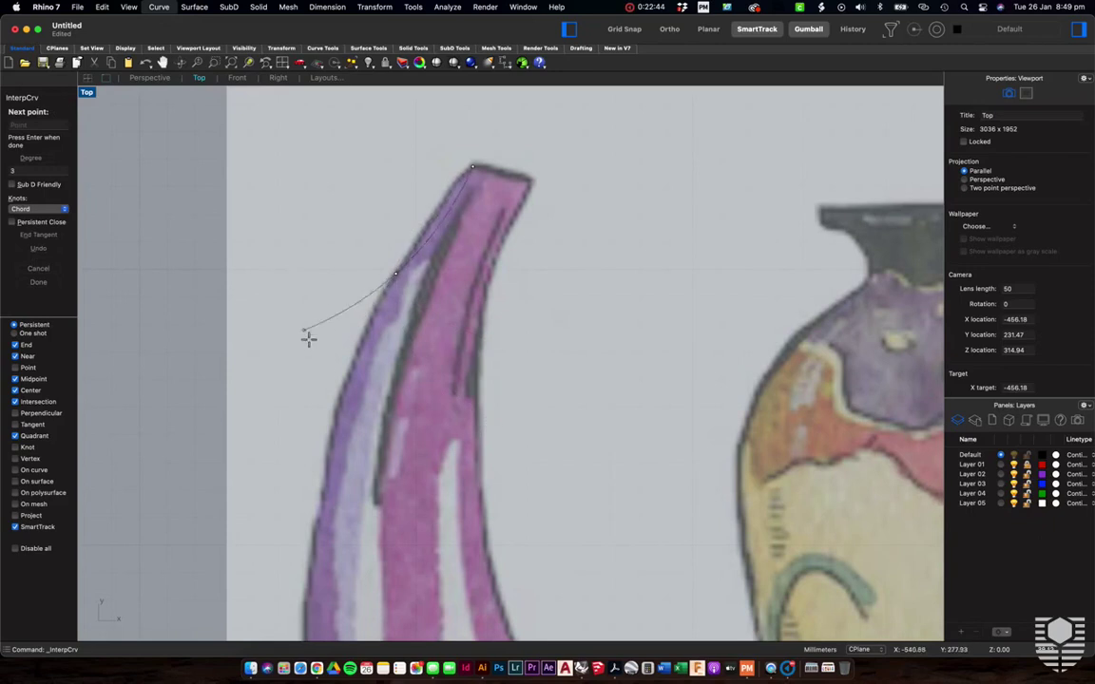
pyautogui.click(342, 390)
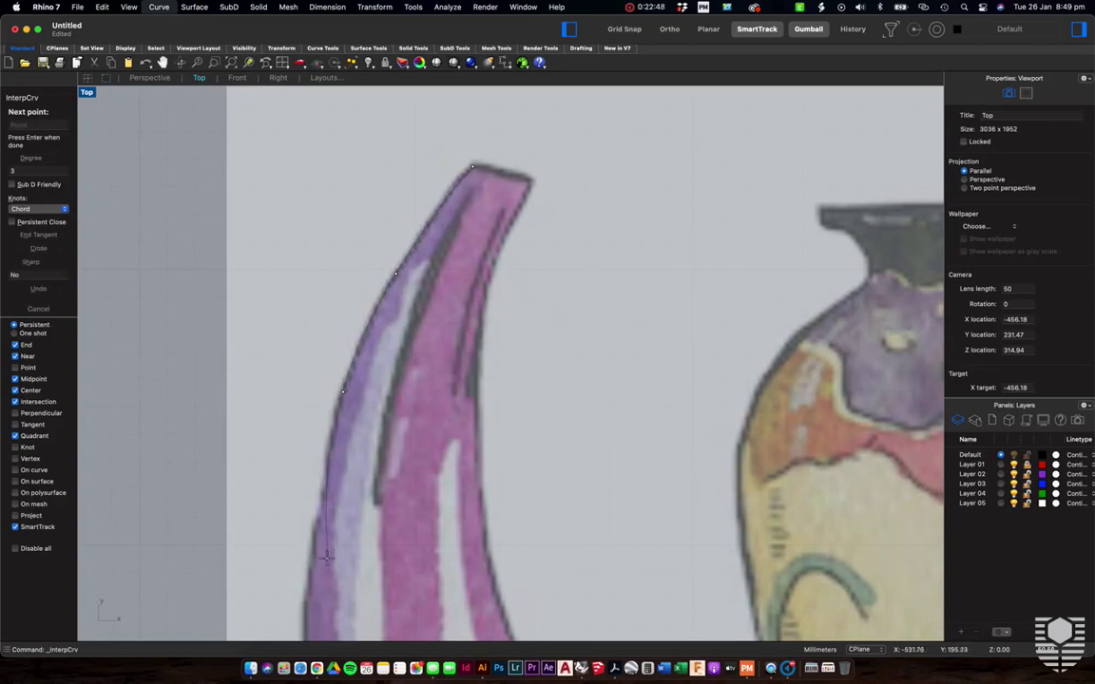
# Continue the interpolated curve with points down the purple vase's left outline and around its rounded base, and finish it there
pyautogui.scroll(-3, 325, 559)
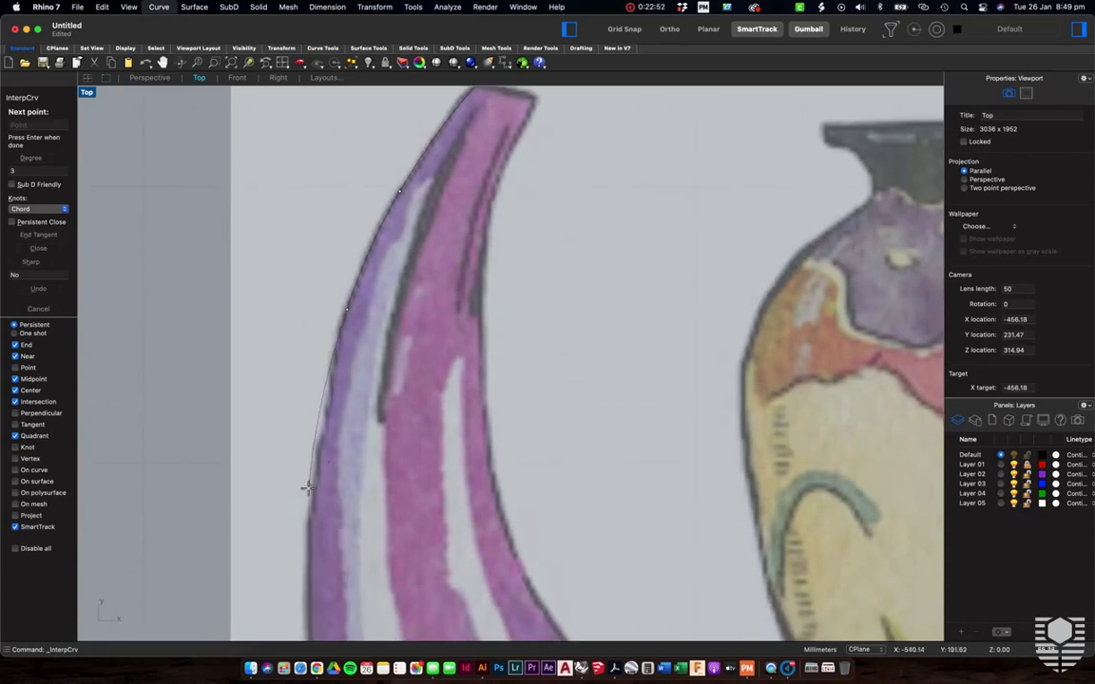
pyautogui.click(309, 528)
pyautogui.scroll(-5, 306, 529)
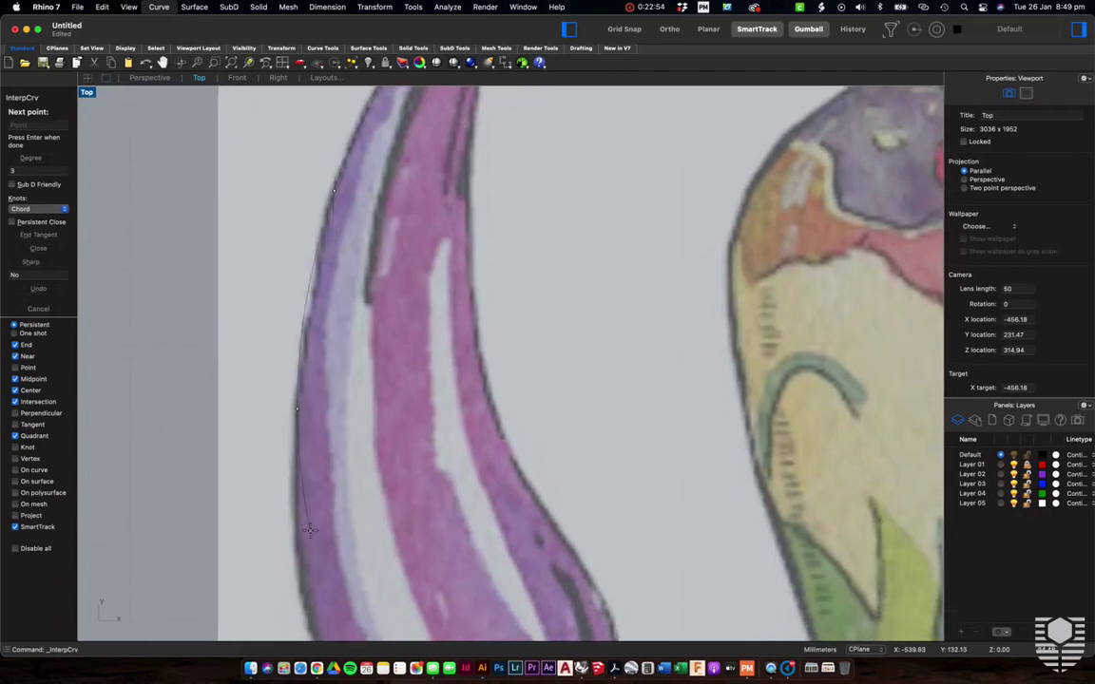
pyautogui.click(297, 528)
pyautogui.scroll(-4, 299, 523)
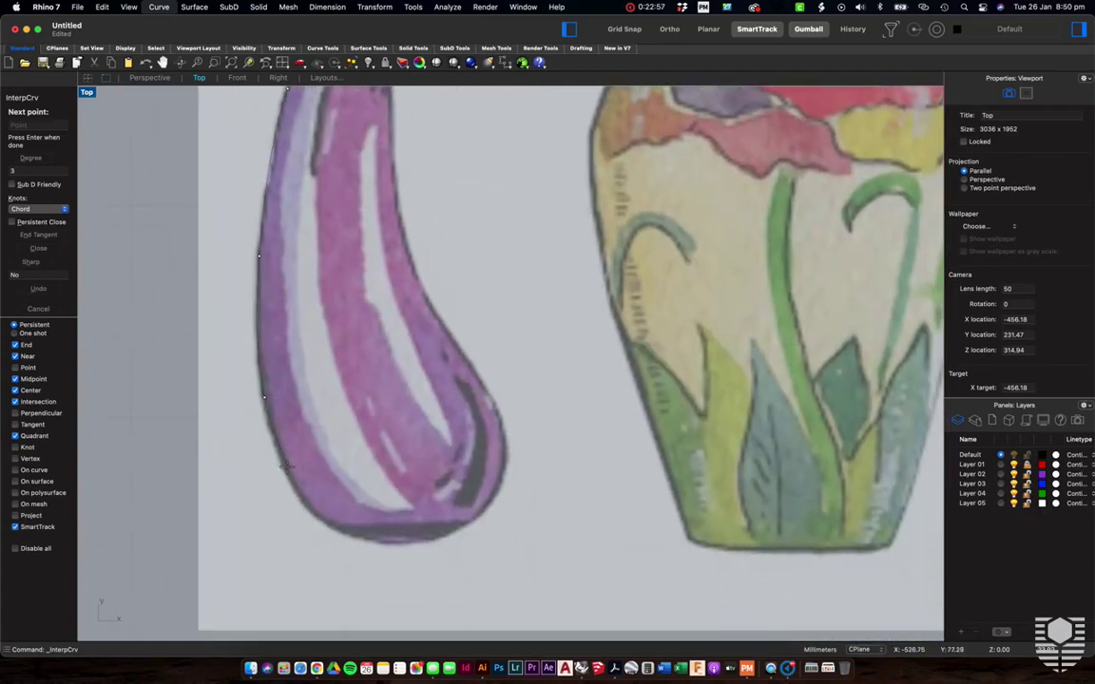
pyautogui.click(285, 471)
pyautogui.click(445, 543)
pyautogui.press('Return')
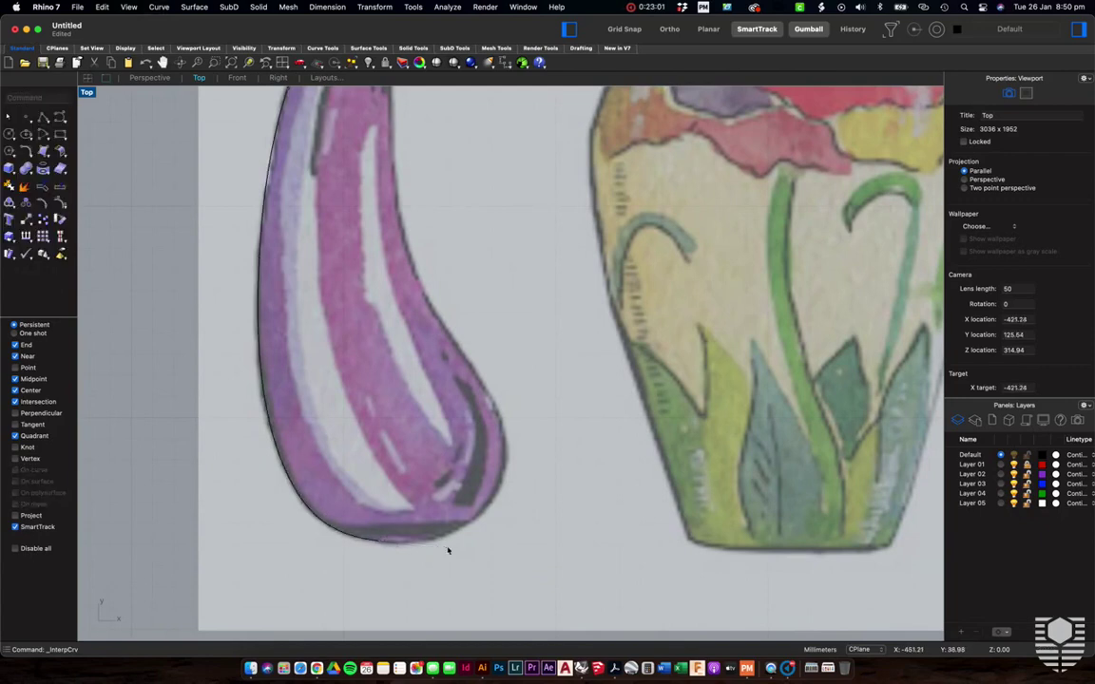
# Delete the interpolated curve traced along the purple vase's left outline
pyautogui.scroll(-3, 447, 550)
pyautogui.scroll(1, 448, 551)
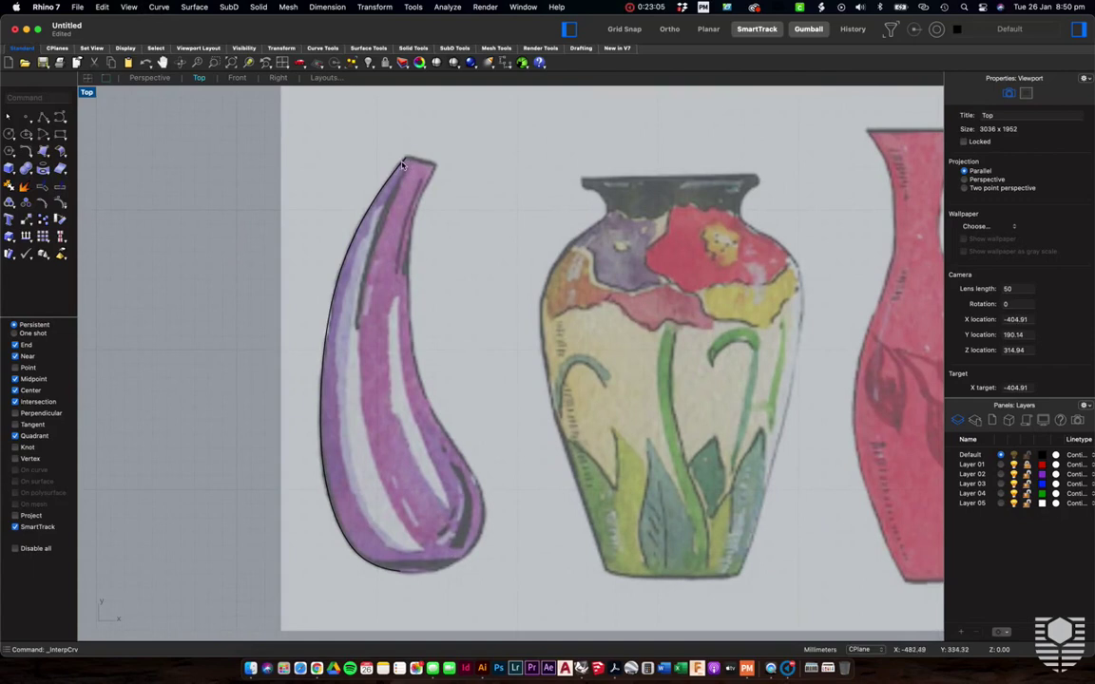
pyautogui.click(402, 167)
pyautogui.press('Delete')
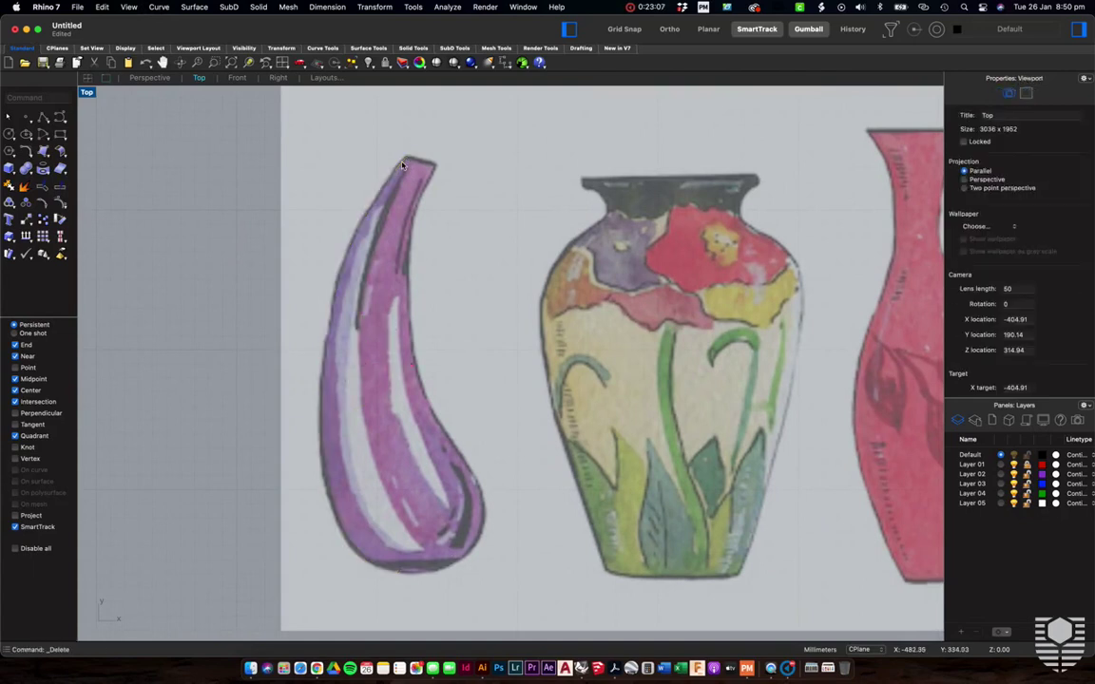
# Start a handle curve at the purple vase's rim, place a point along its upper-left outline, and undo that badly shaped point
pyautogui.click(158, 7)
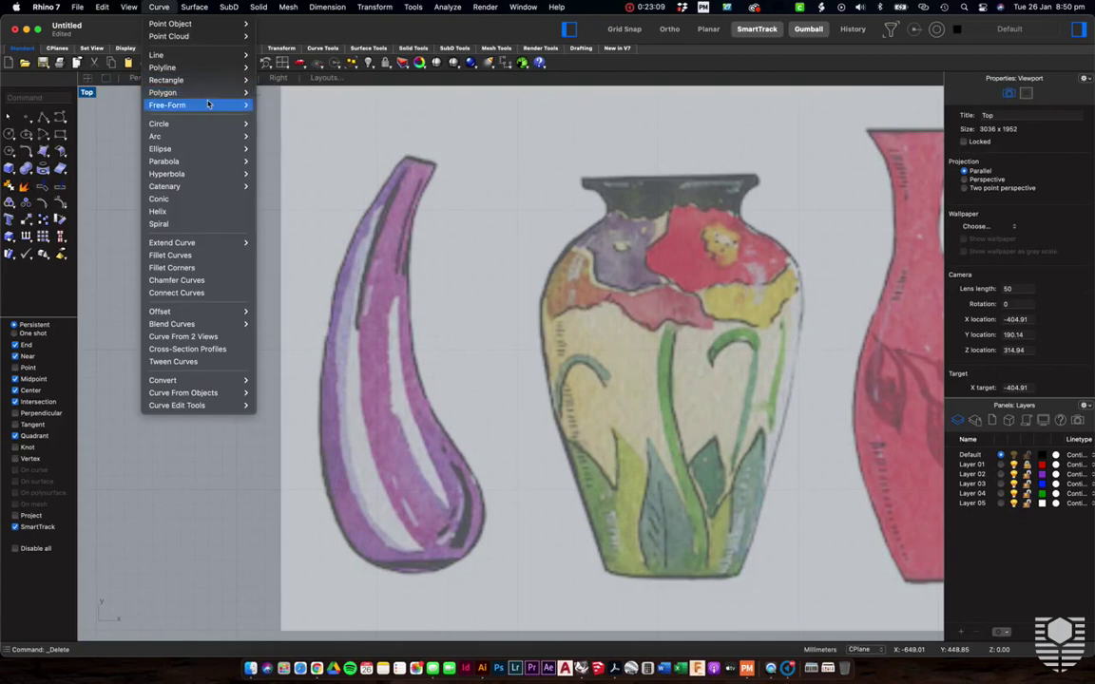
pyautogui.moveTo(211, 107)
pyautogui.click(290, 130)
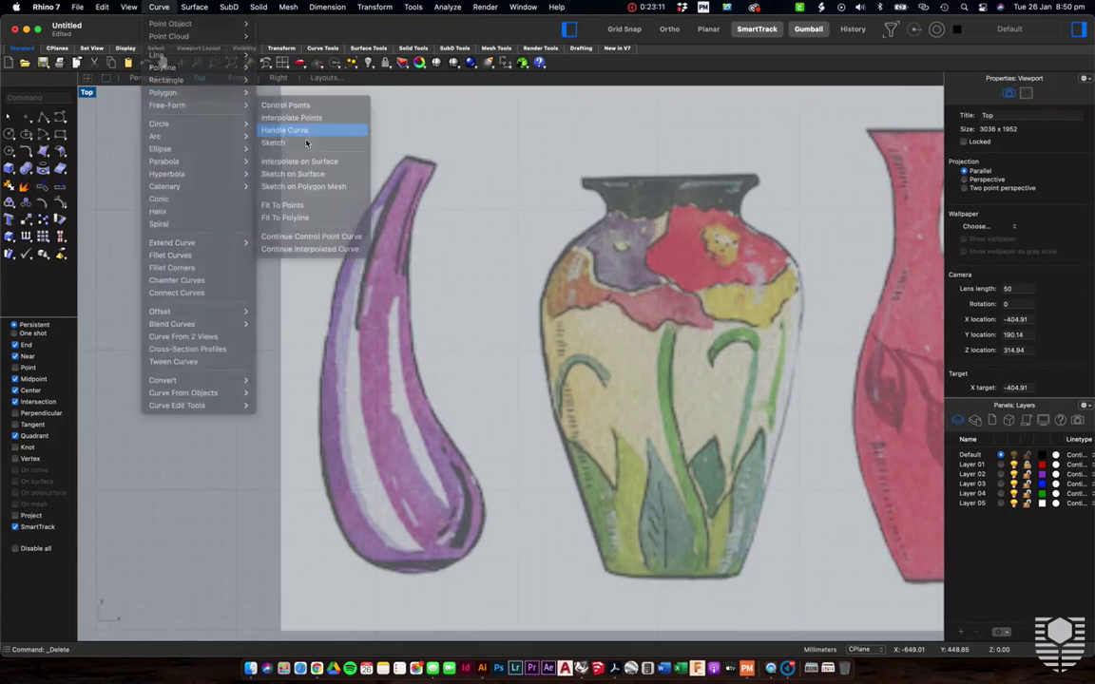
pyautogui.scroll(5, 394, 204)
pyautogui.scroll(2, 394, 204)
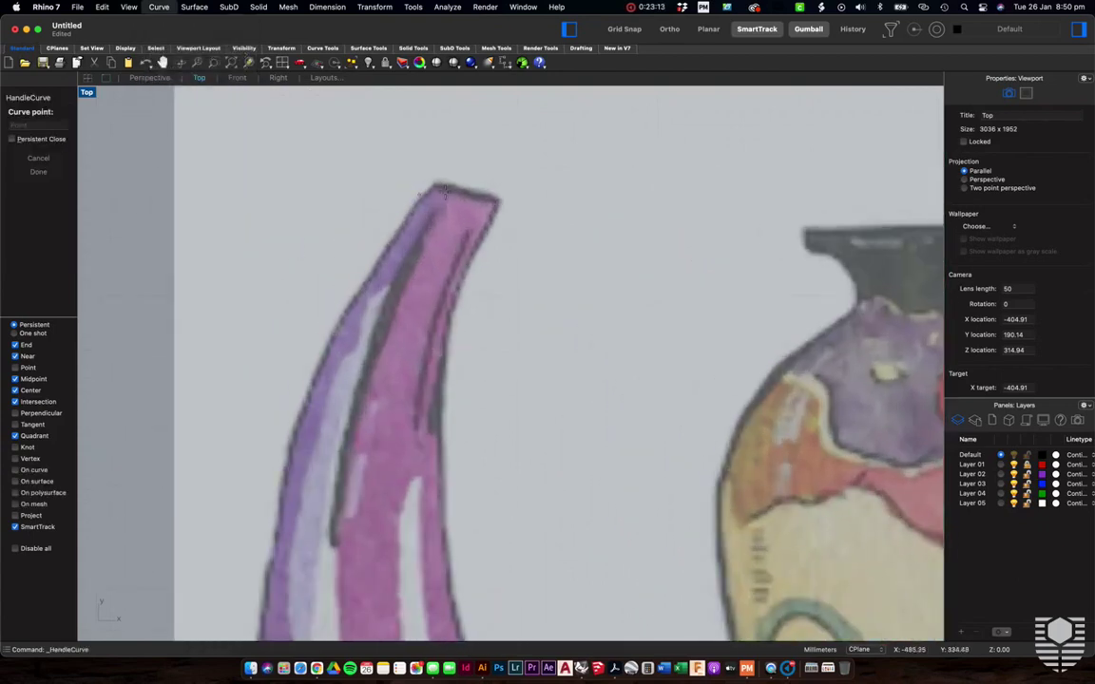
pyautogui.click(435, 184)
pyautogui.click(403, 223)
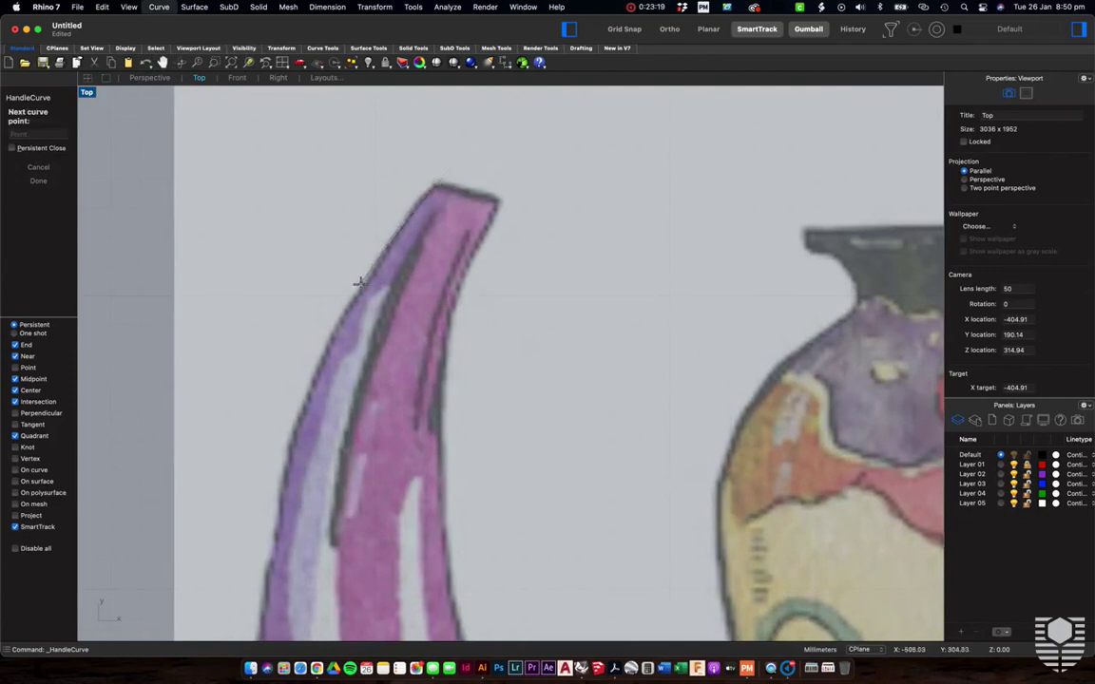
pyautogui.click(312, 382)
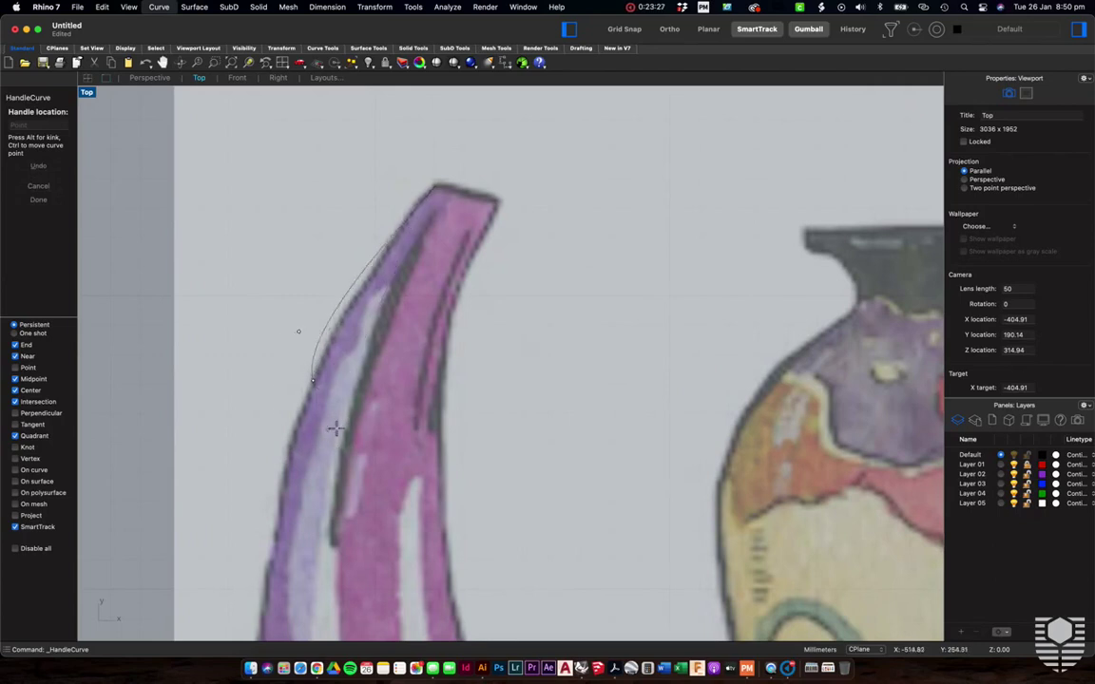
pyautogui.click(371, 390)
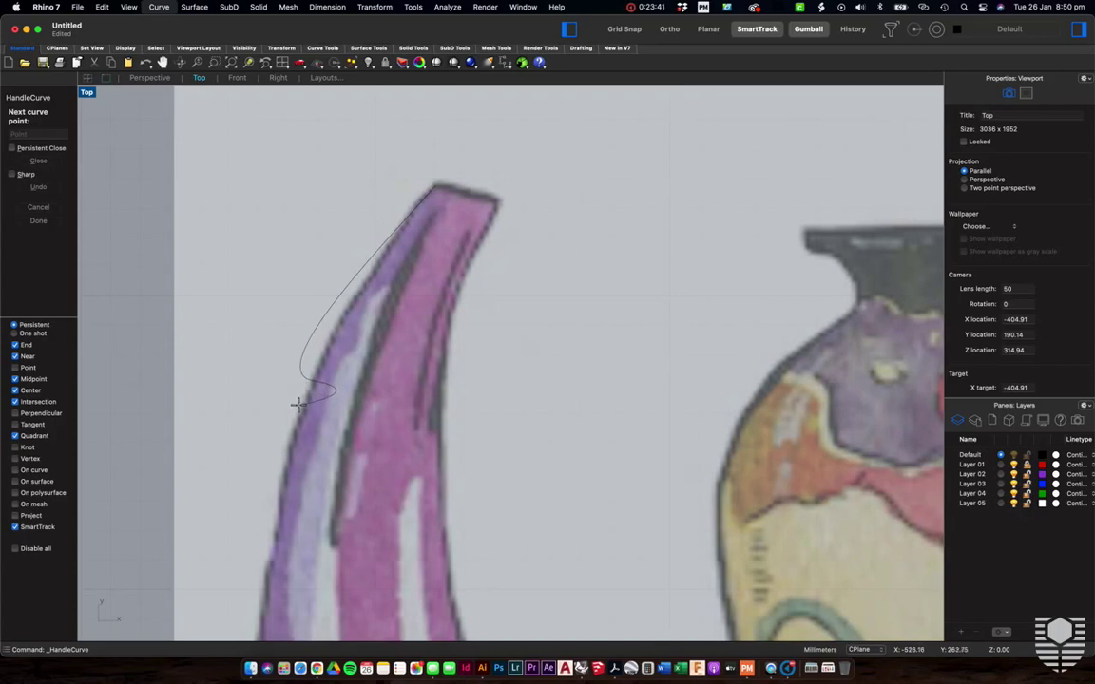
pyautogui.hotkey('ctrl', 'z')
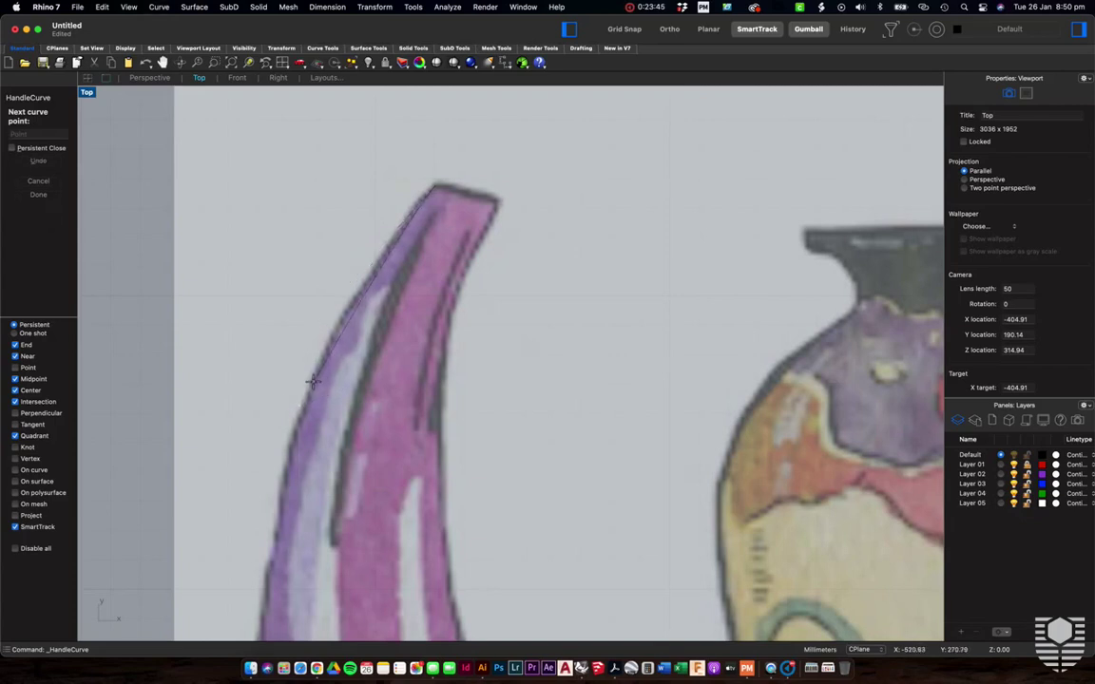
# Continue the handle curve down the upper and middle left outline of the purple vase, shaping it with handles
pyautogui.click(293, 435)
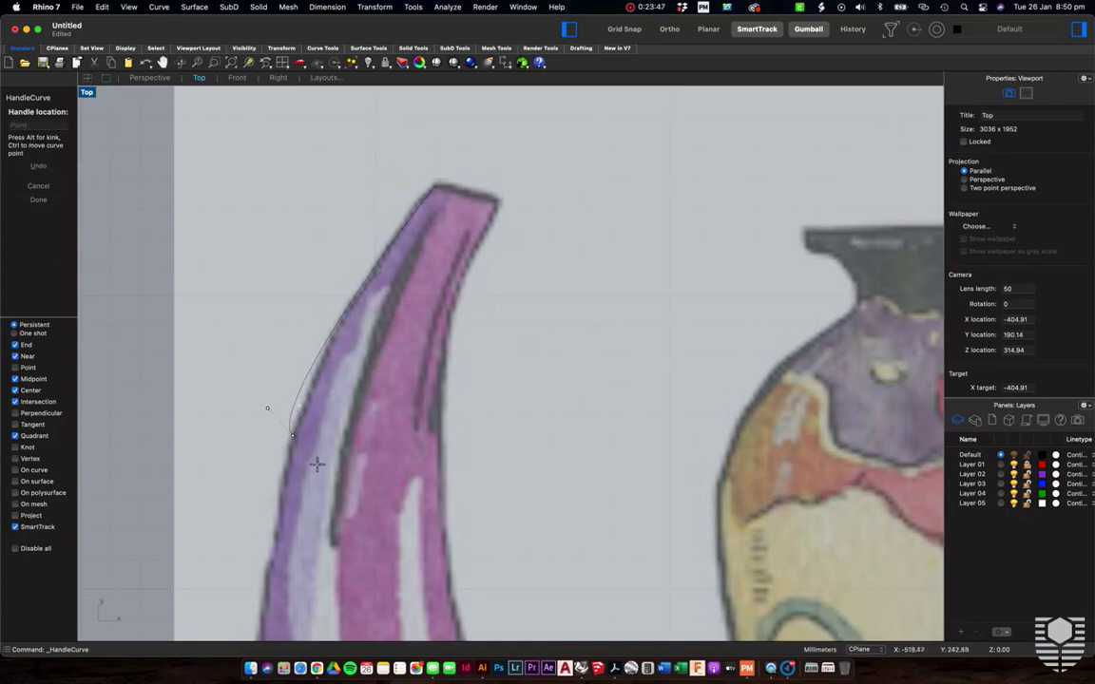
pyautogui.click(272, 517)
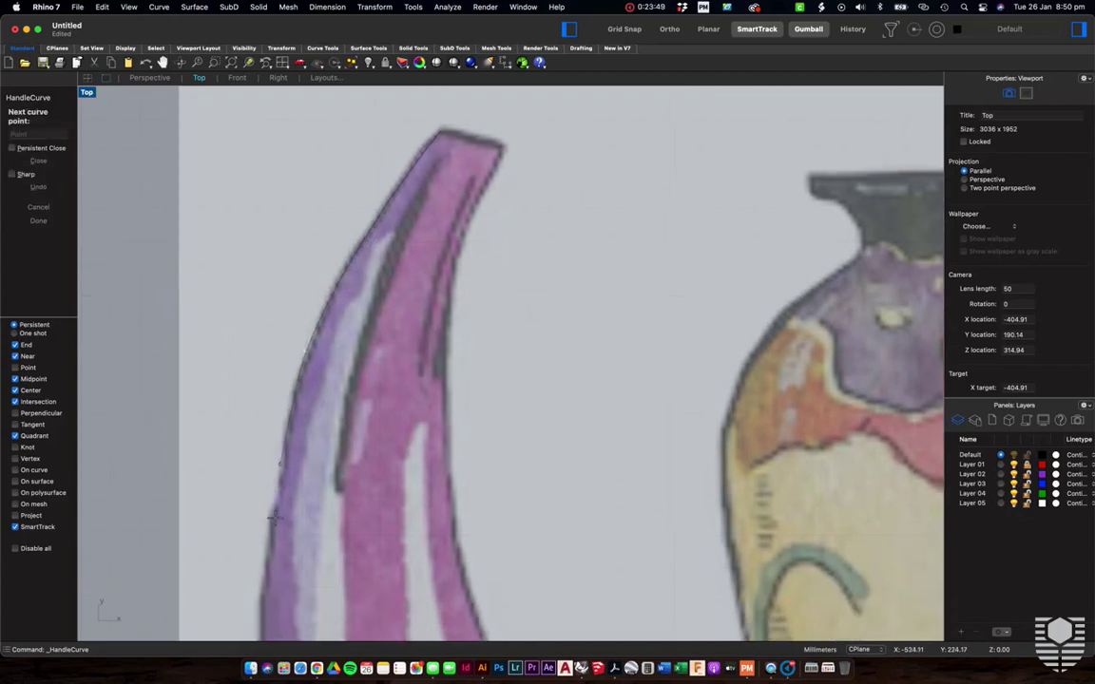
pyautogui.scroll(-5, 272, 532)
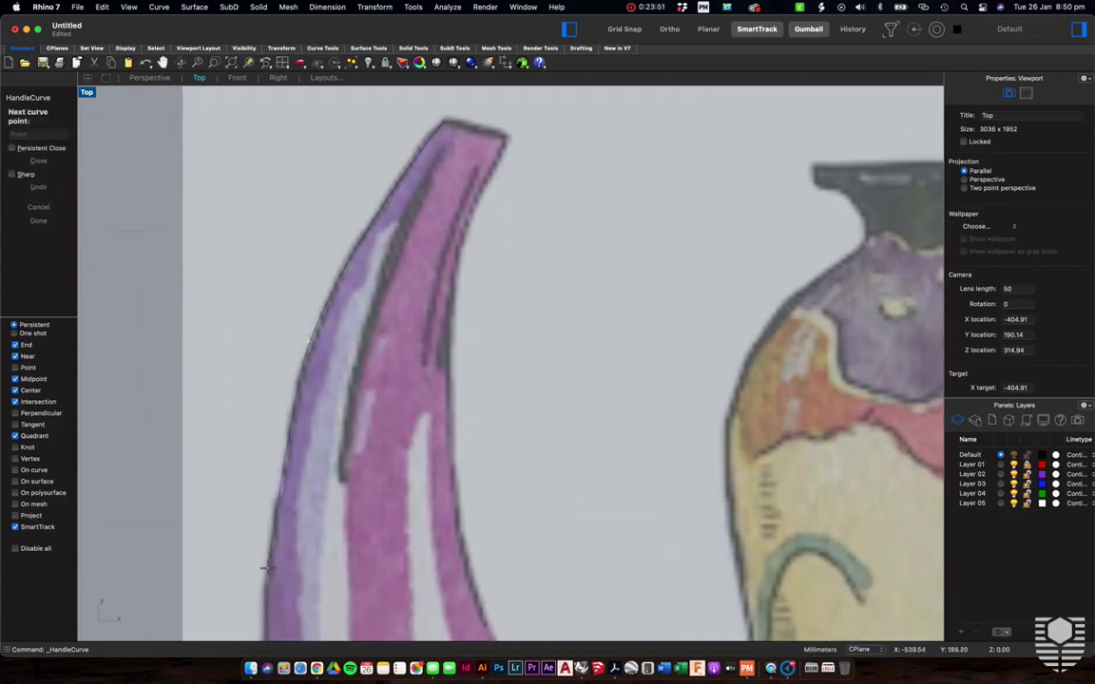
pyautogui.click(267, 569)
pyautogui.scroll(-10, 269, 568)
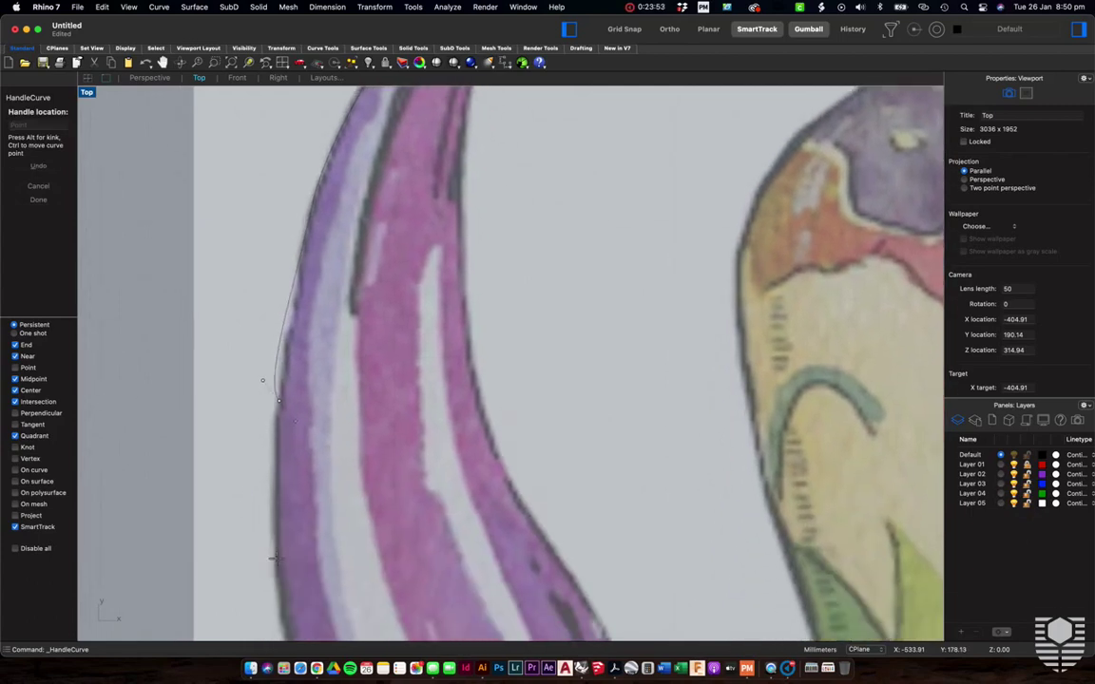
pyautogui.click(277, 454)
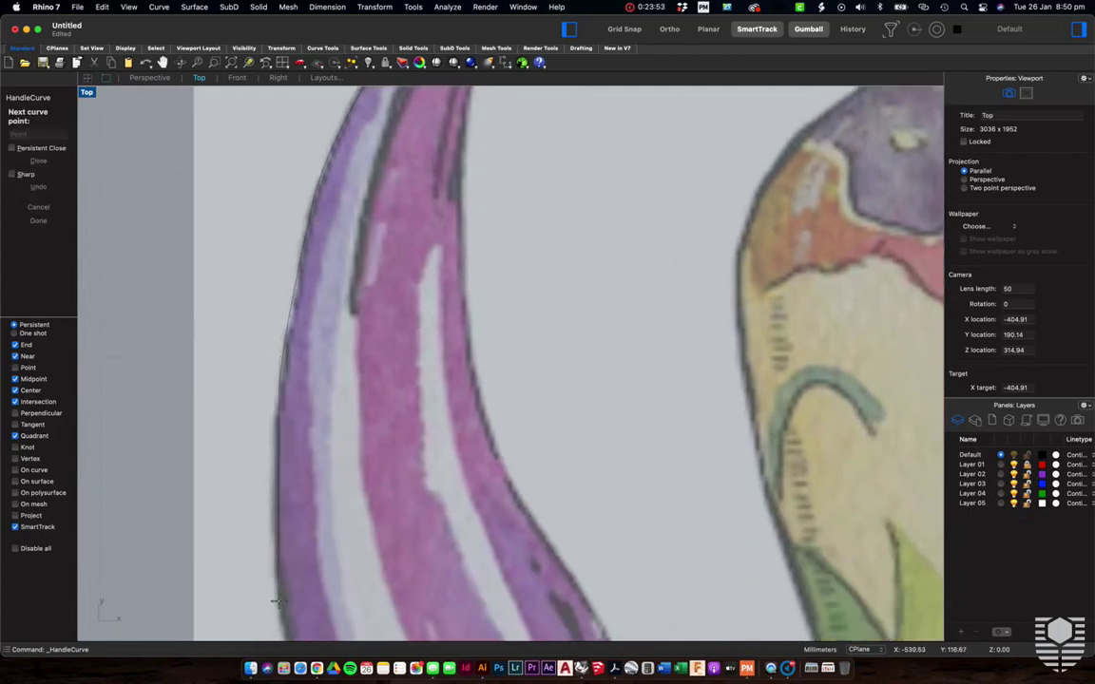
# Extend the handle curve along the purple vase's lower-left outline towards its base and finish the curve
pyautogui.click(278, 586)
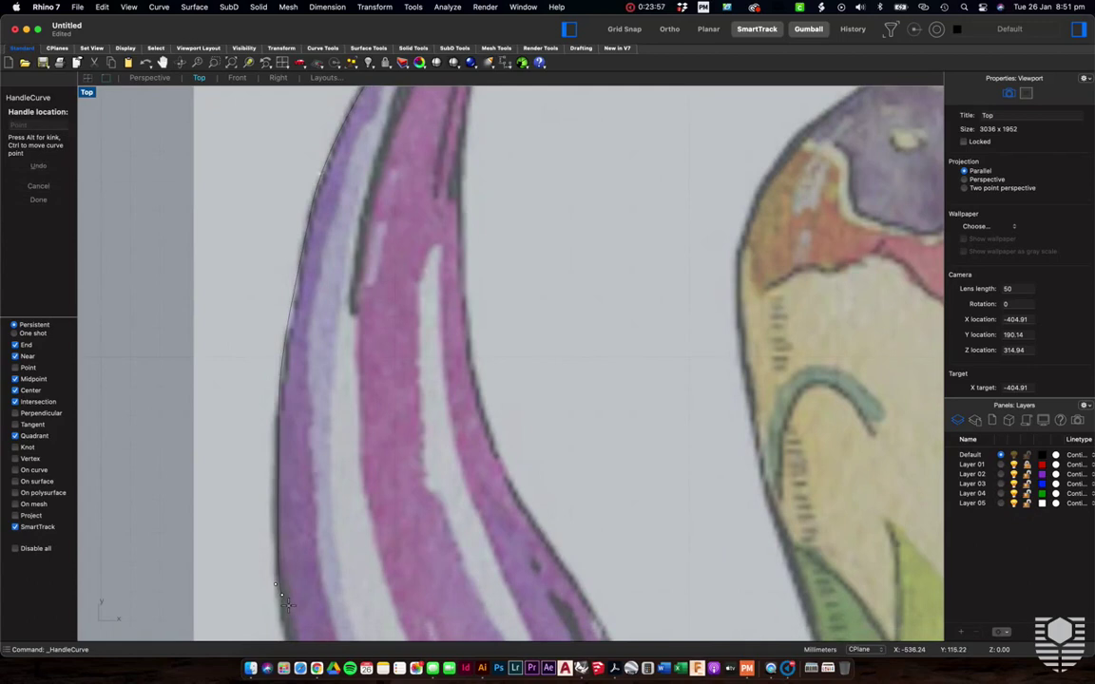
pyautogui.scroll(-8, 282, 601)
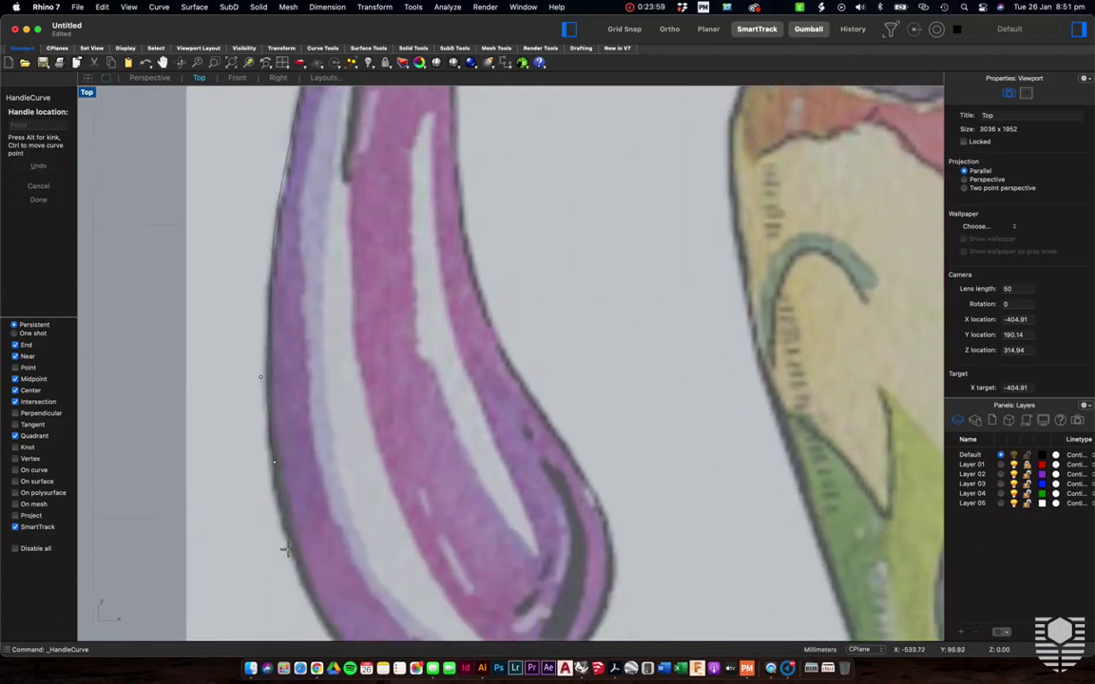
pyautogui.click(285, 547)
pyautogui.scroll(-3, 294, 542)
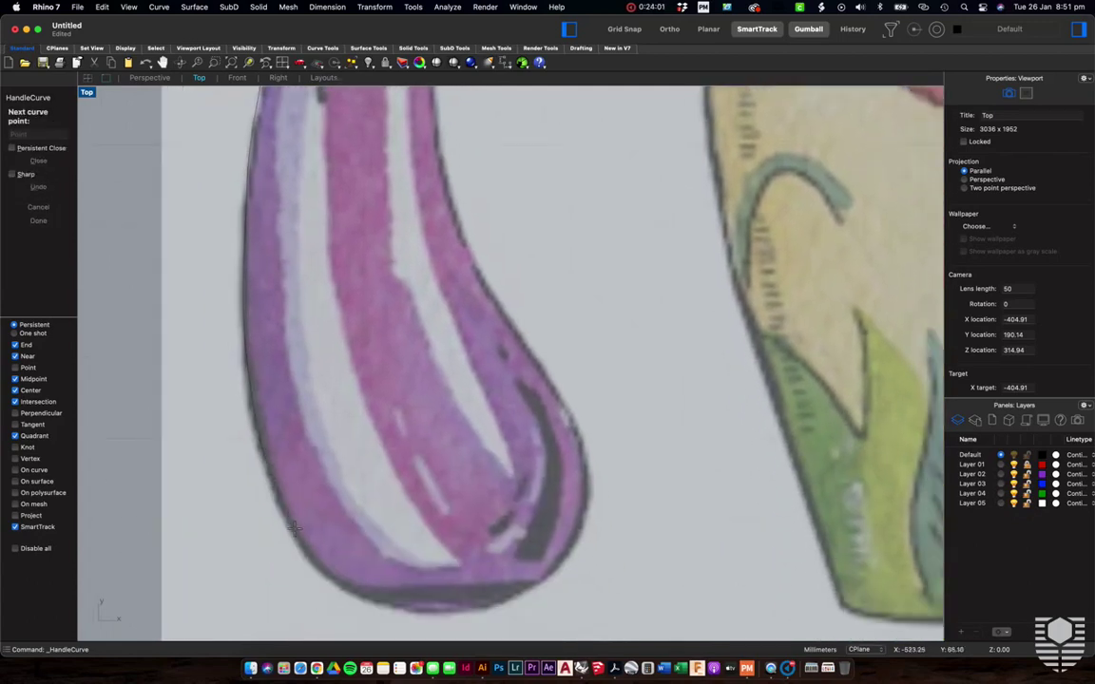
pyautogui.click(281, 501)
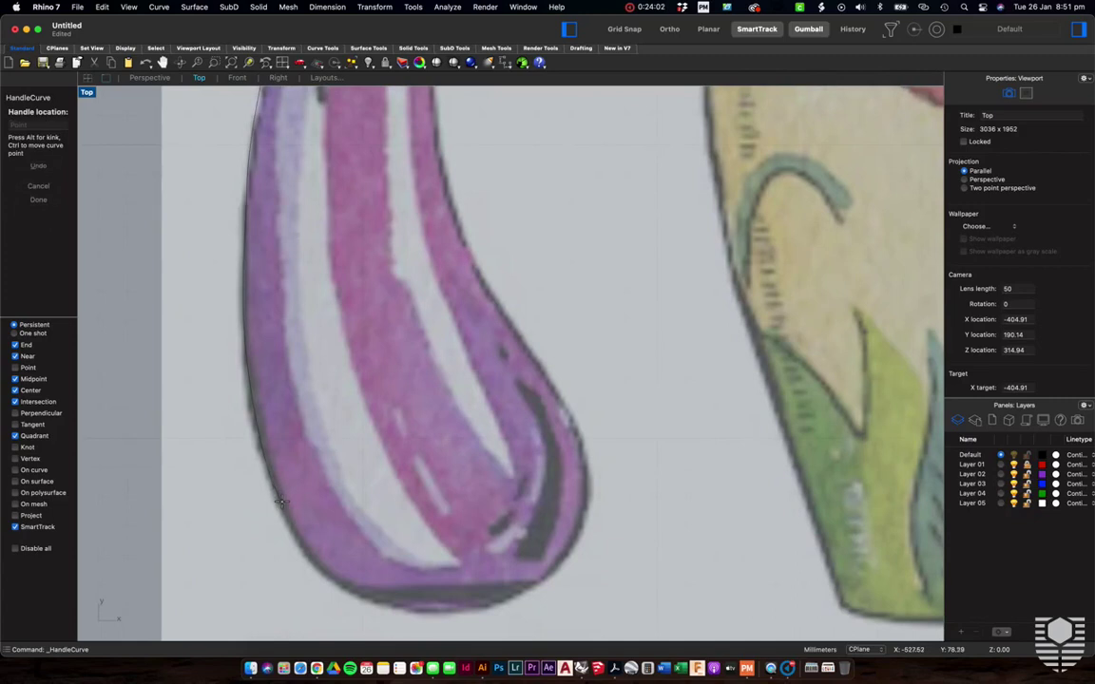
pyautogui.click(308, 582)
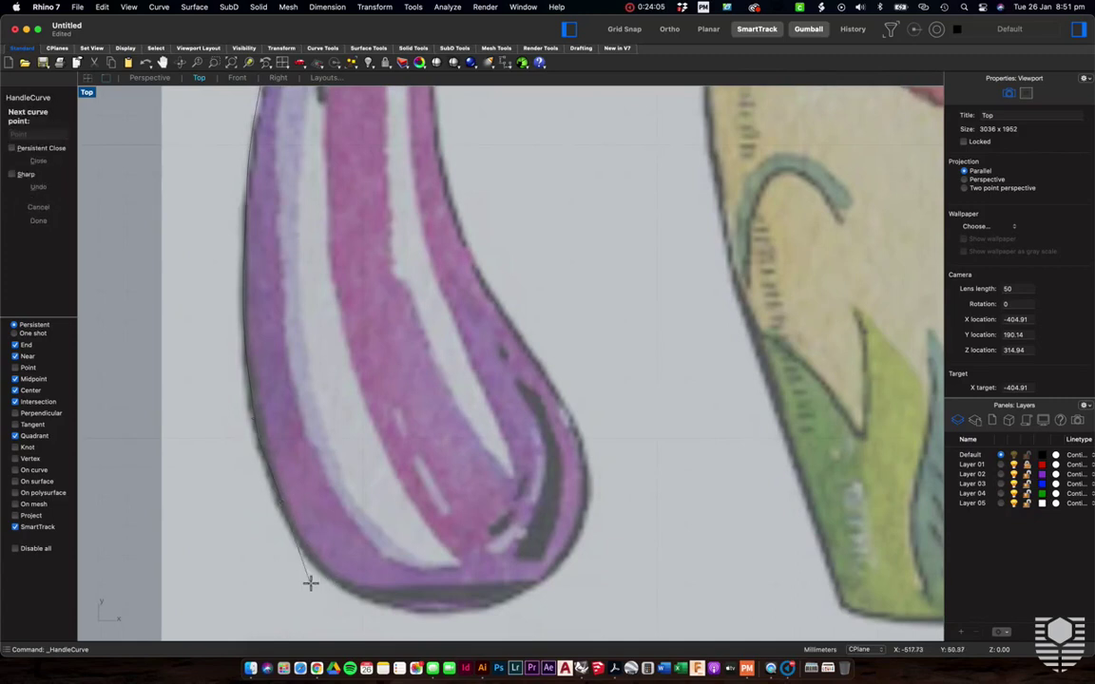
pyautogui.press('Return')
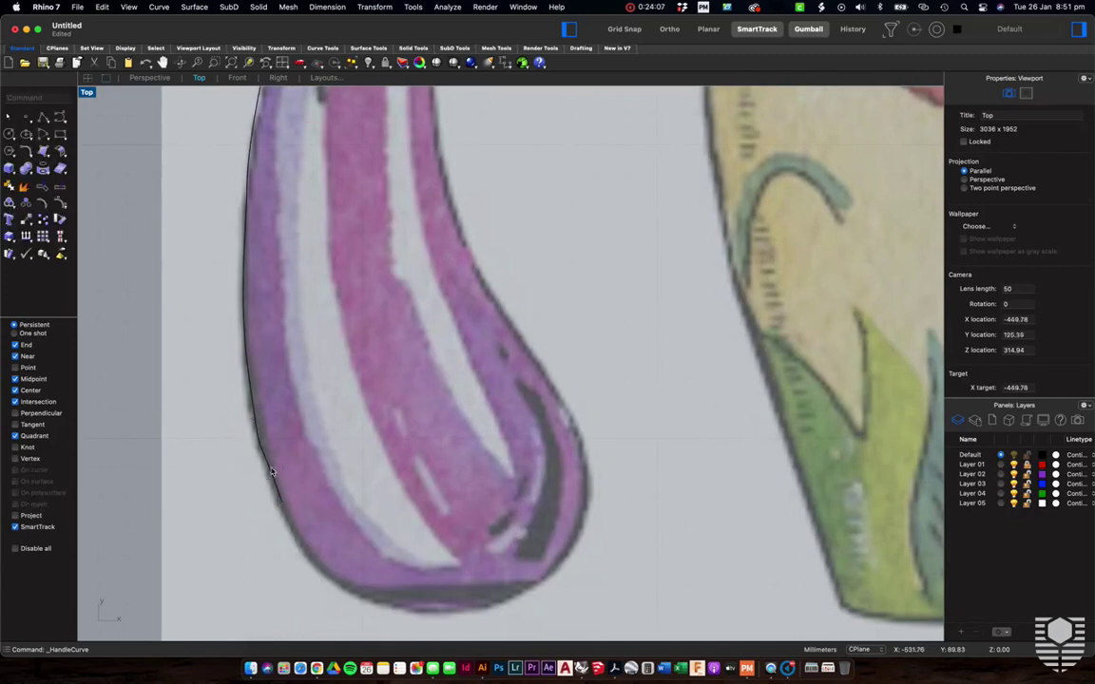
# Select the traced curve and move one of its control points on the vase's left side slightly upward and inward
pyautogui.click(271, 472)
pyautogui.scroll(5, 257, 433)
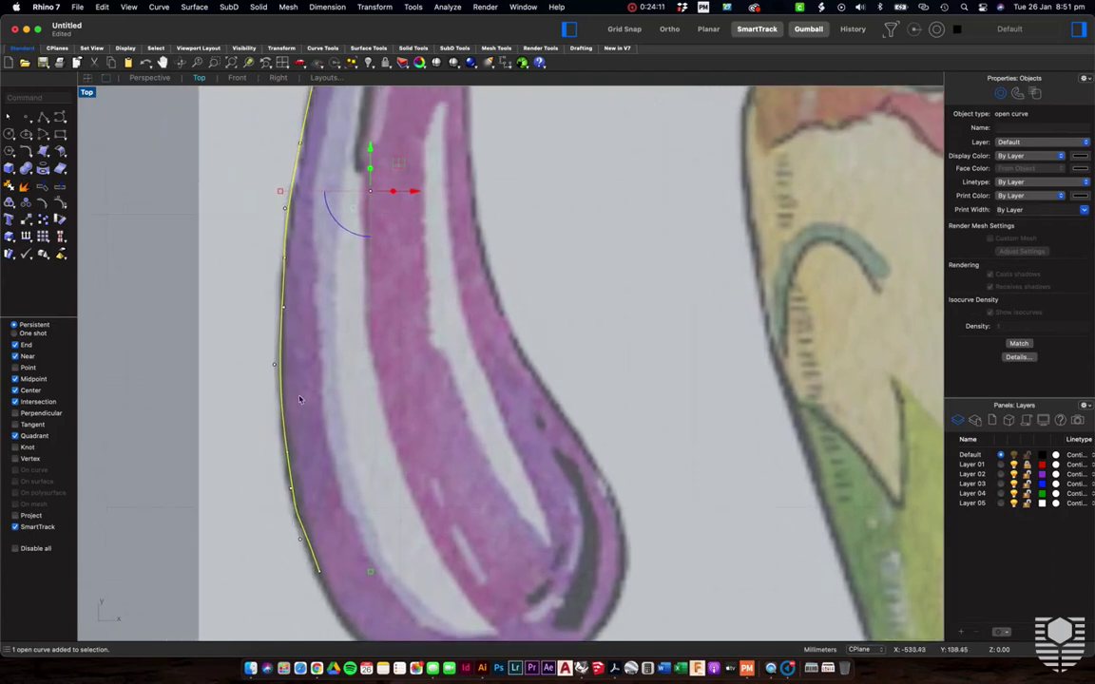
pyautogui.scroll(3, 308, 247)
pyautogui.scroll(5, 308, 247)
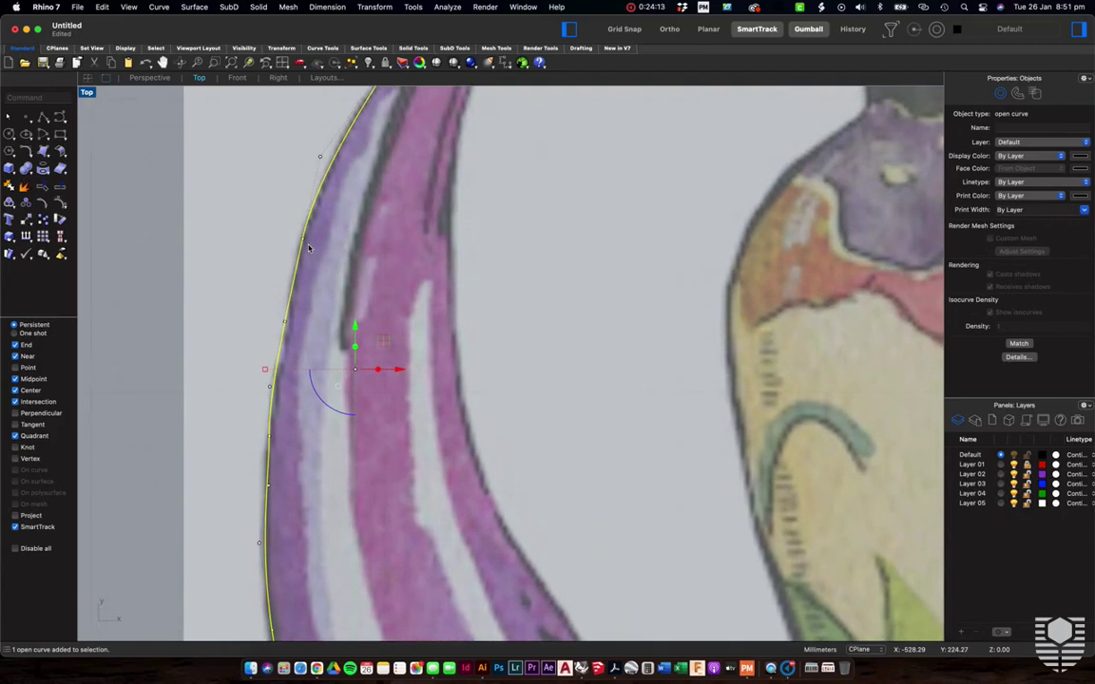
pyautogui.click(158, 7)
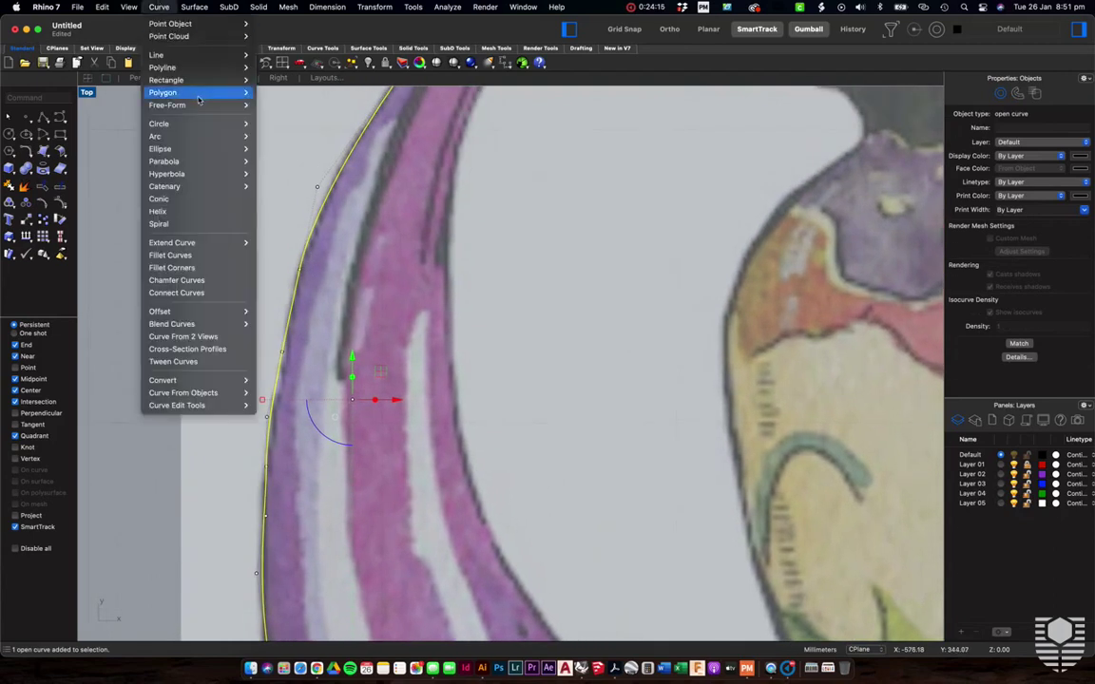
pyautogui.moveTo(184, 102)
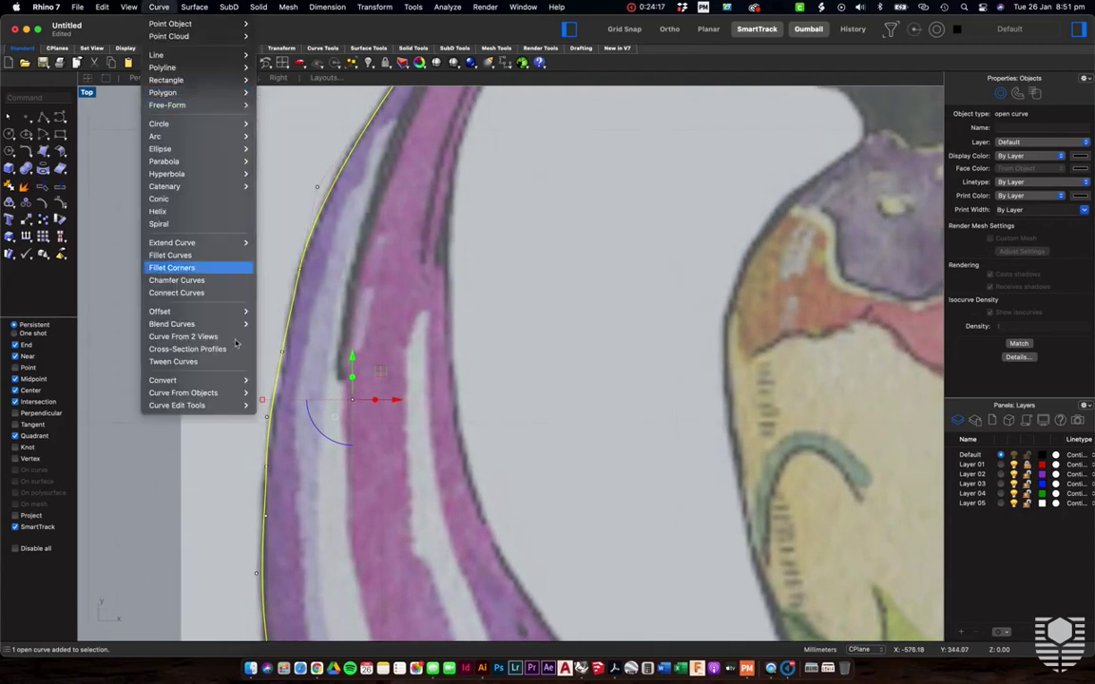
pyautogui.press('Escape')
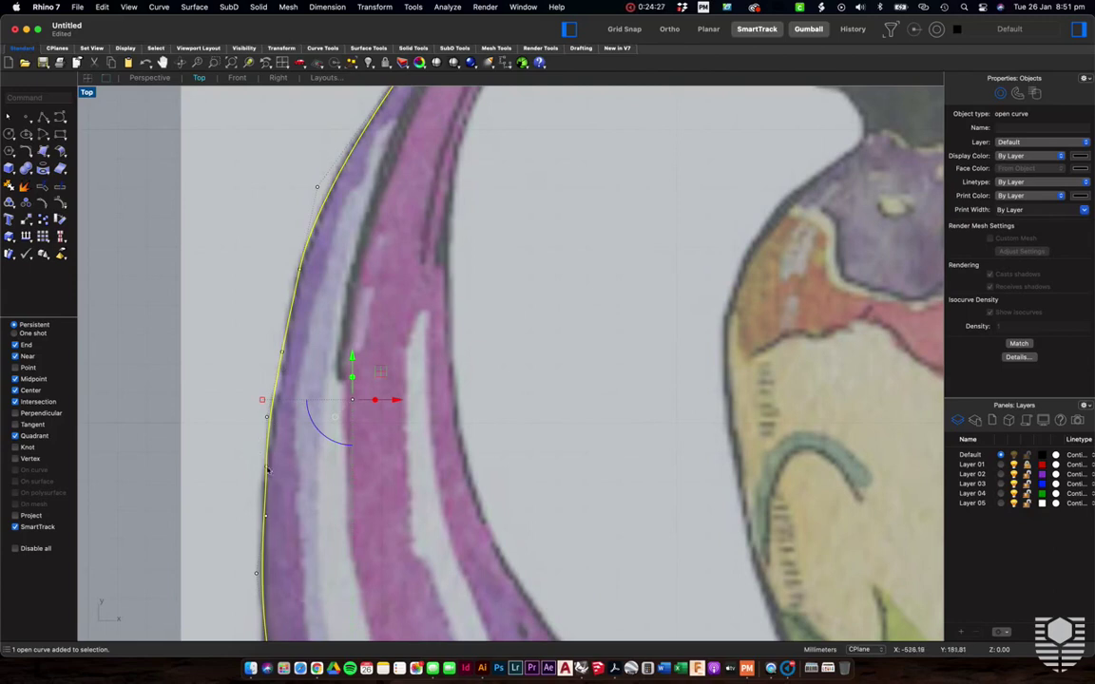
pyautogui.moveTo(267, 419); pyautogui.dragTo(276, 395)
pyautogui.scroll(-2, 276, 395)
pyautogui.press('Escape')
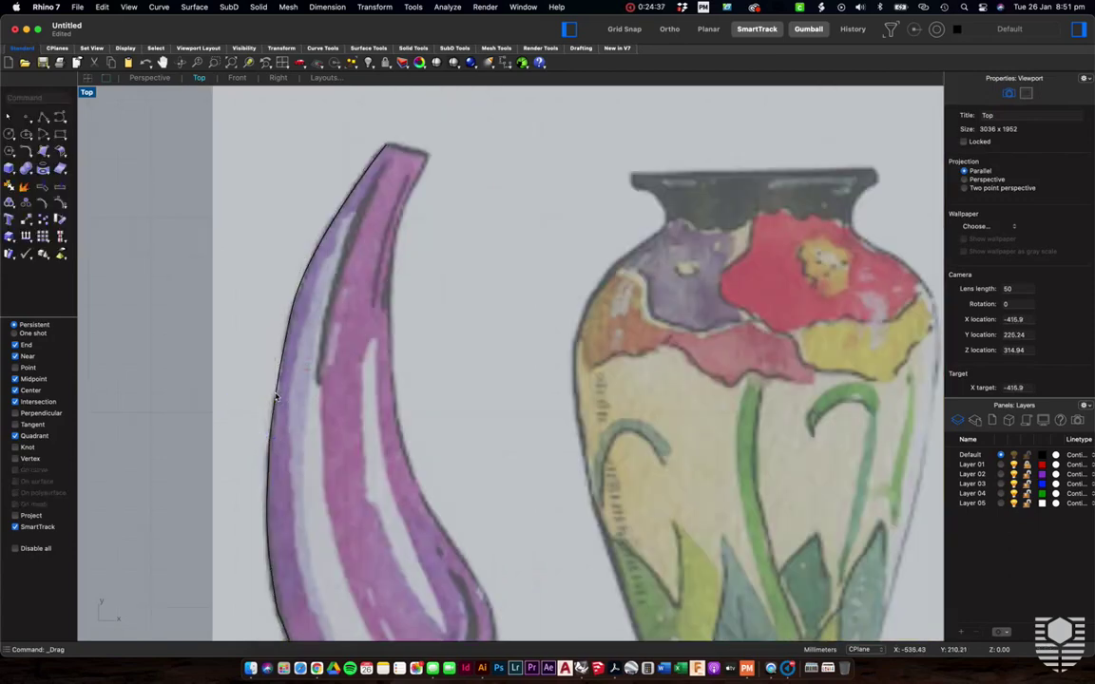
pyautogui.scroll(-3, 201, 380)
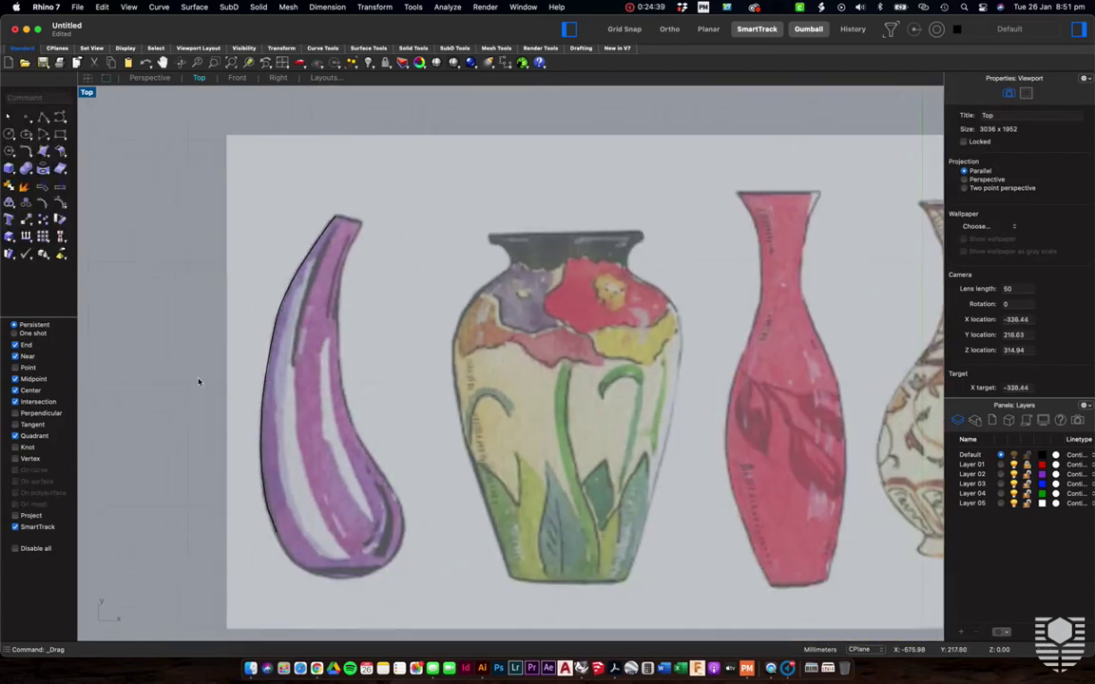
# Delete the traced curve from the purple vase's left side
pyautogui.click(159, 6)
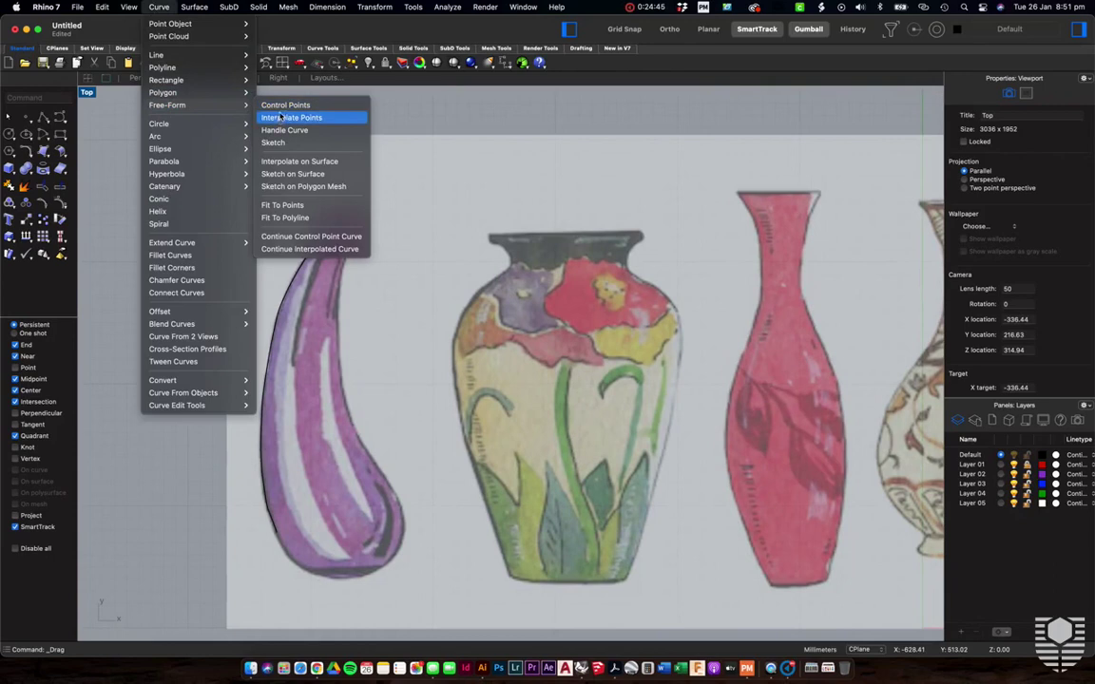
pyautogui.press('Escape')
pyautogui.moveTo(144, 188); pyautogui.dragTo(350, 559)
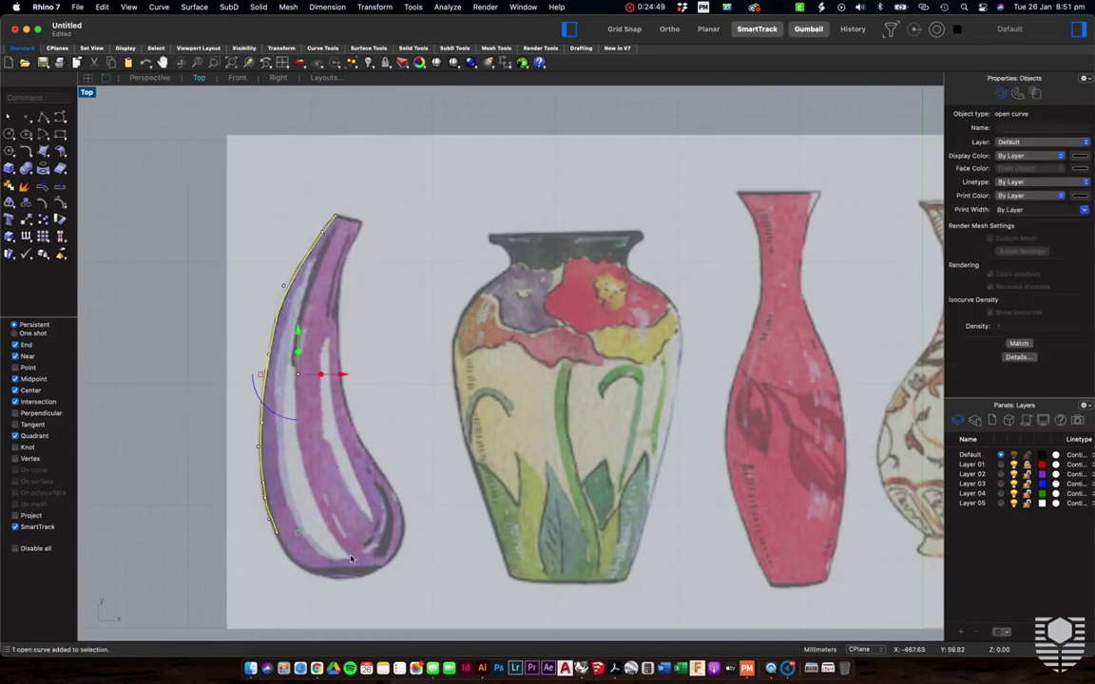
pyautogui.press('Delete')
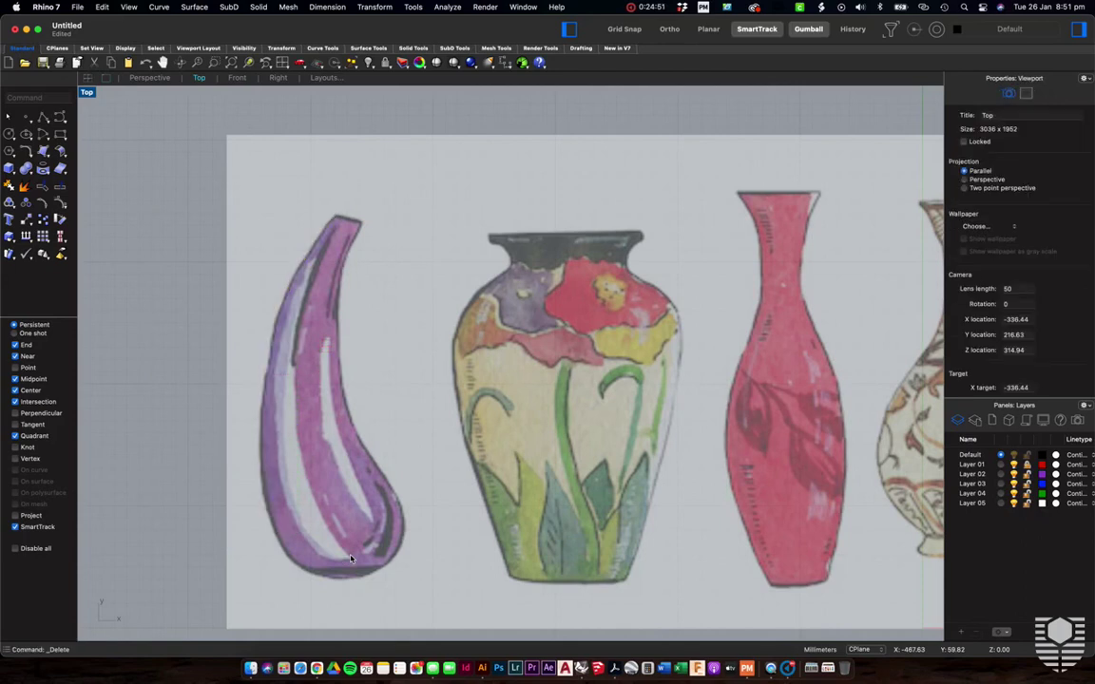
# Unlock Layer 01 and delete the vase reference picture
pyautogui.scroll(-5, 306, 460)
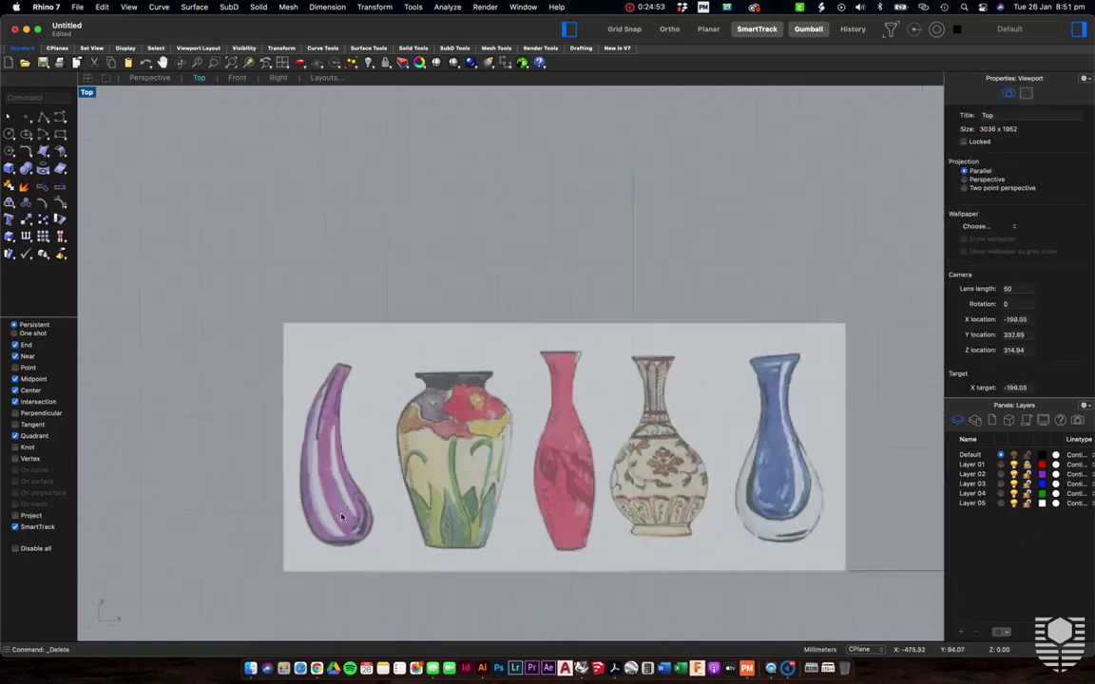
pyautogui.moveTo(693, 404)
pyautogui.mouseDown()
pyautogui.moveTo(775, 340)
pyautogui.moveTo(691, 400)
pyautogui.mouseUp()
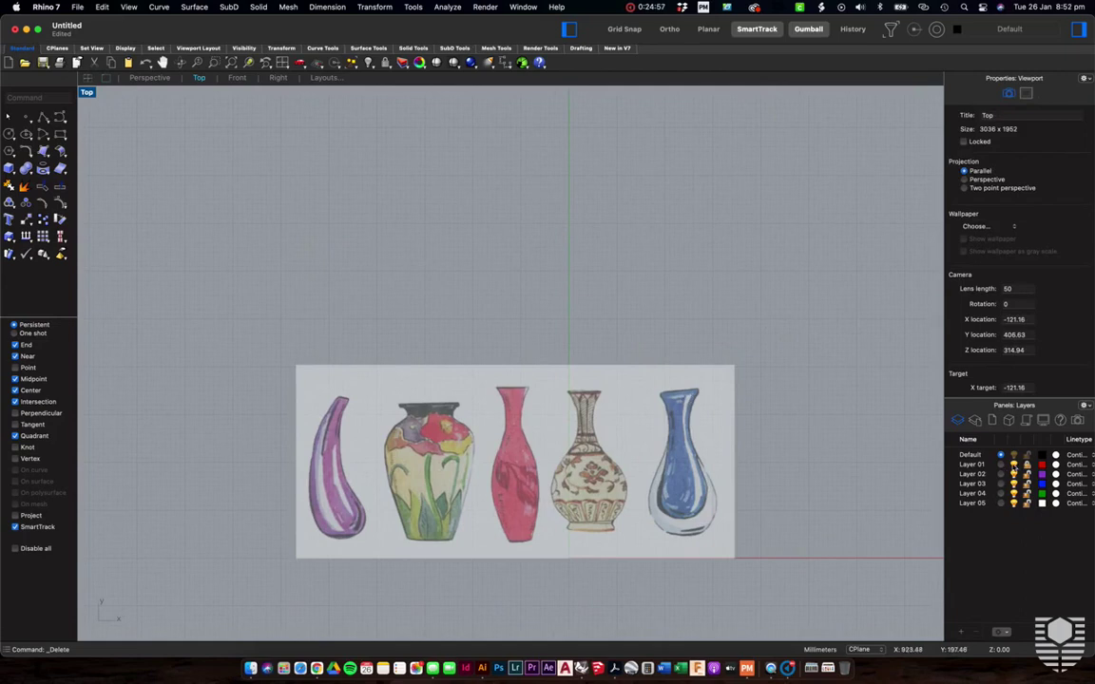
pyautogui.click(586, 445)
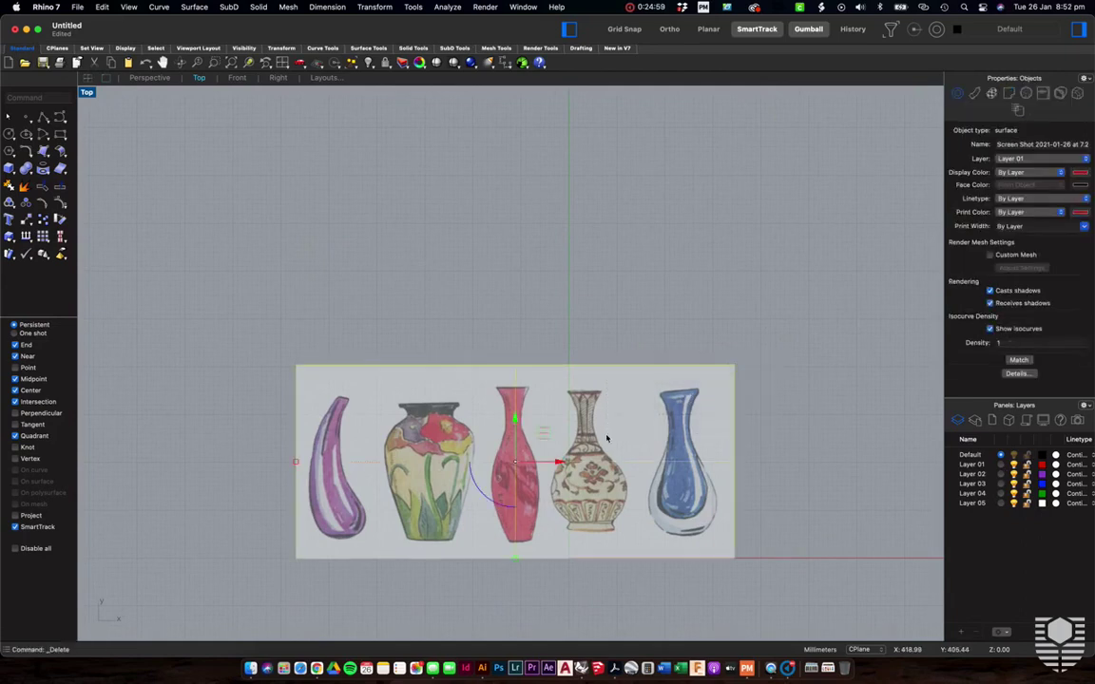
pyautogui.press('Delete')
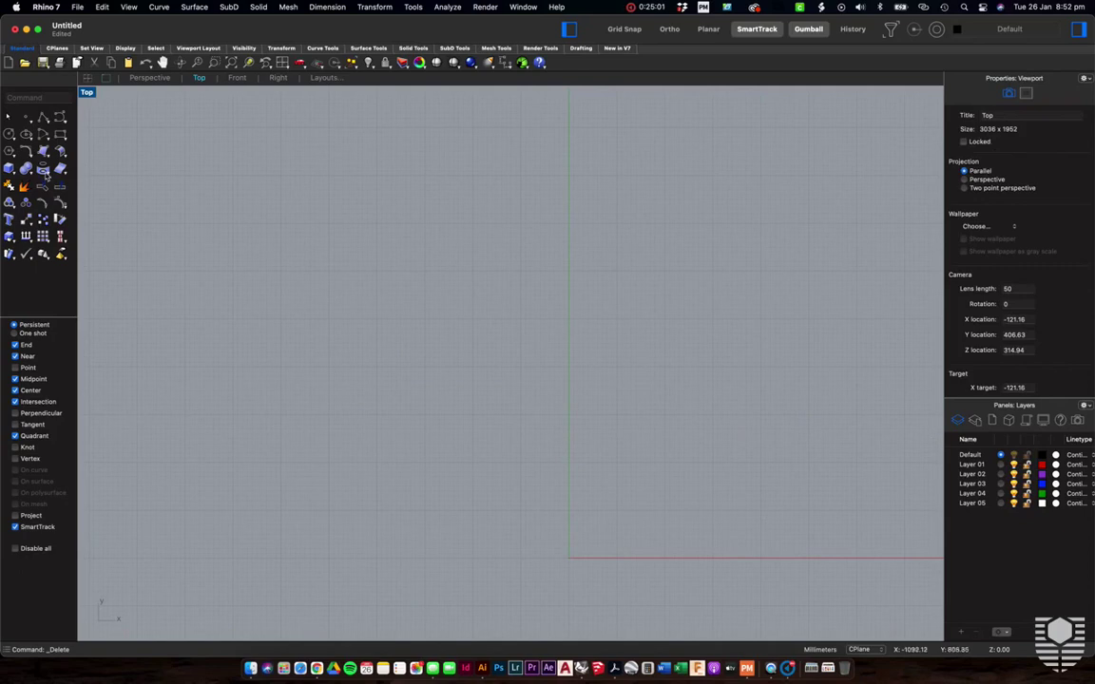
# Draw an open, wavy degree-3 control-point curve with nine points across the empty Top view
pyautogui.click(158, 7)
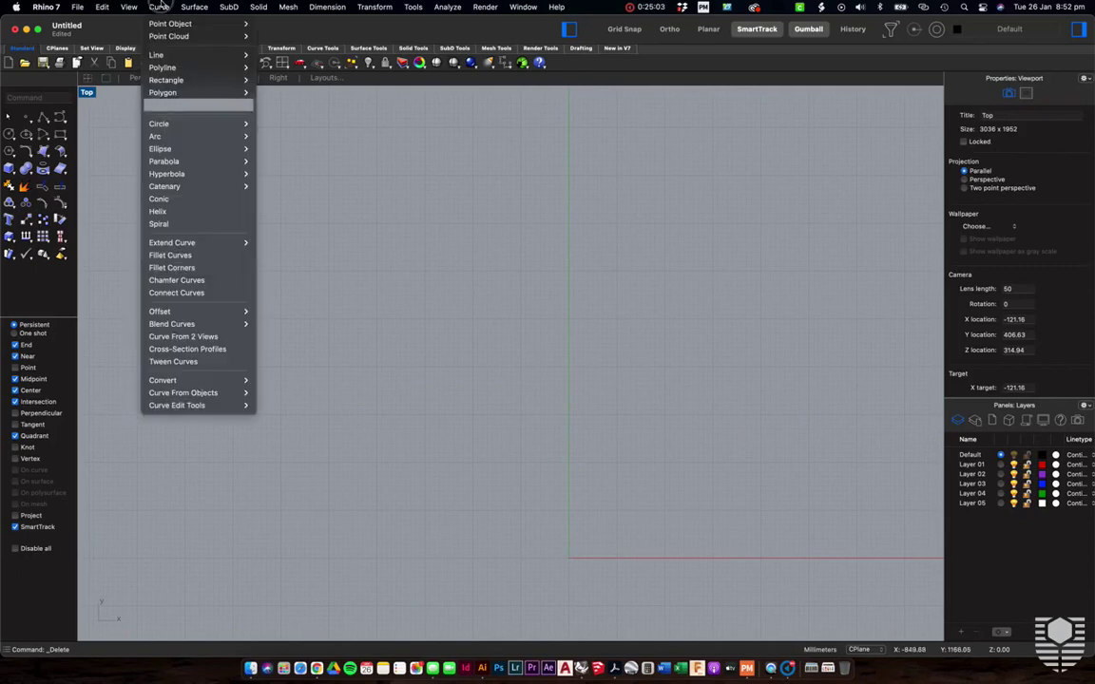
pyautogui.moveTo(190, 104)
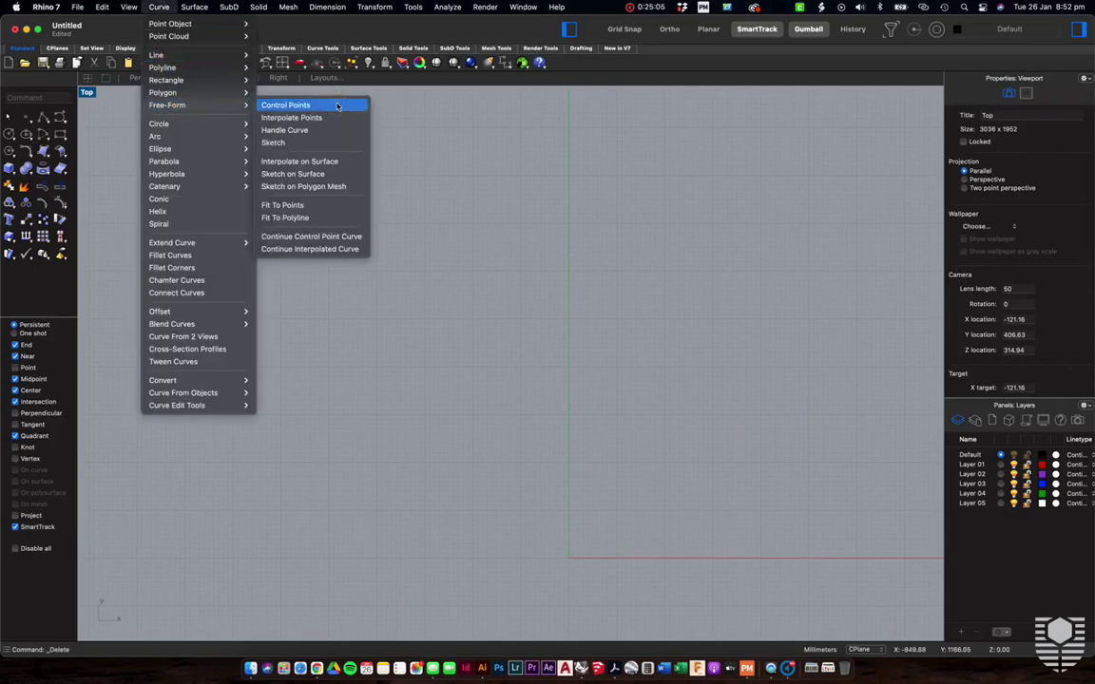
pyautogui.click(336, 106)
pyautogui.click(289, 357)
pyautogui.click(237, 234)
pyautogui.click(379, 187)
pyautogui.click(382, 355)
pyautogui.click(494, 228)
pyautogui.click(621, 275)
pyautogui.click(485, 361)
pyautogui.click(621, 399)
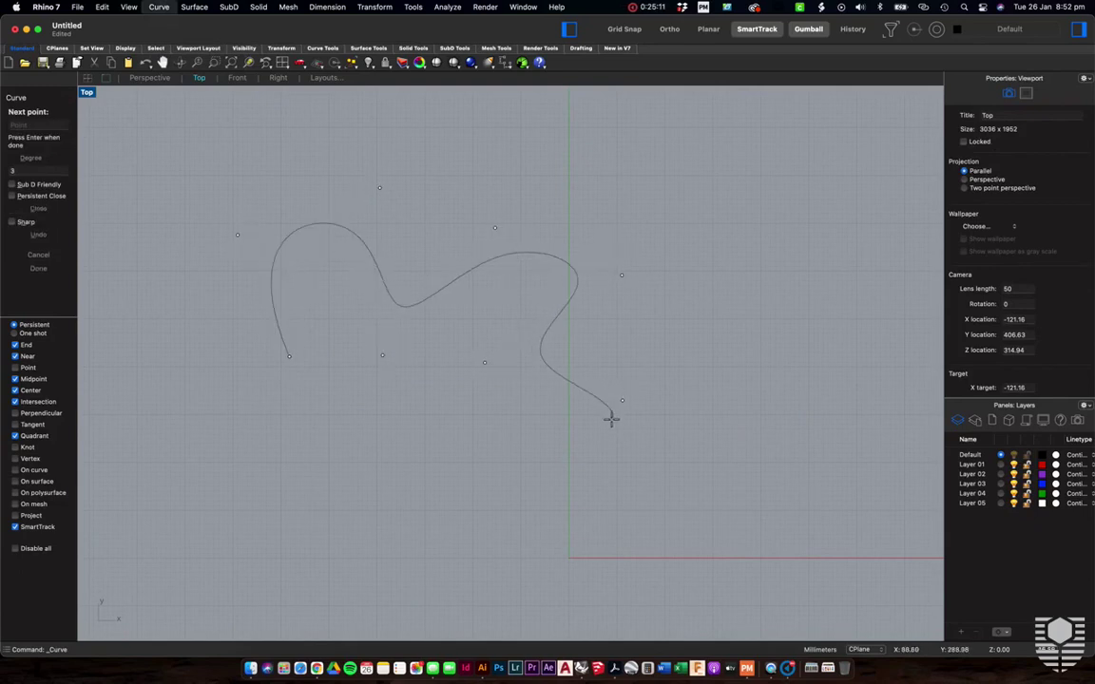
pyautogui.click(593, 442)
pyautogui.press('Return')
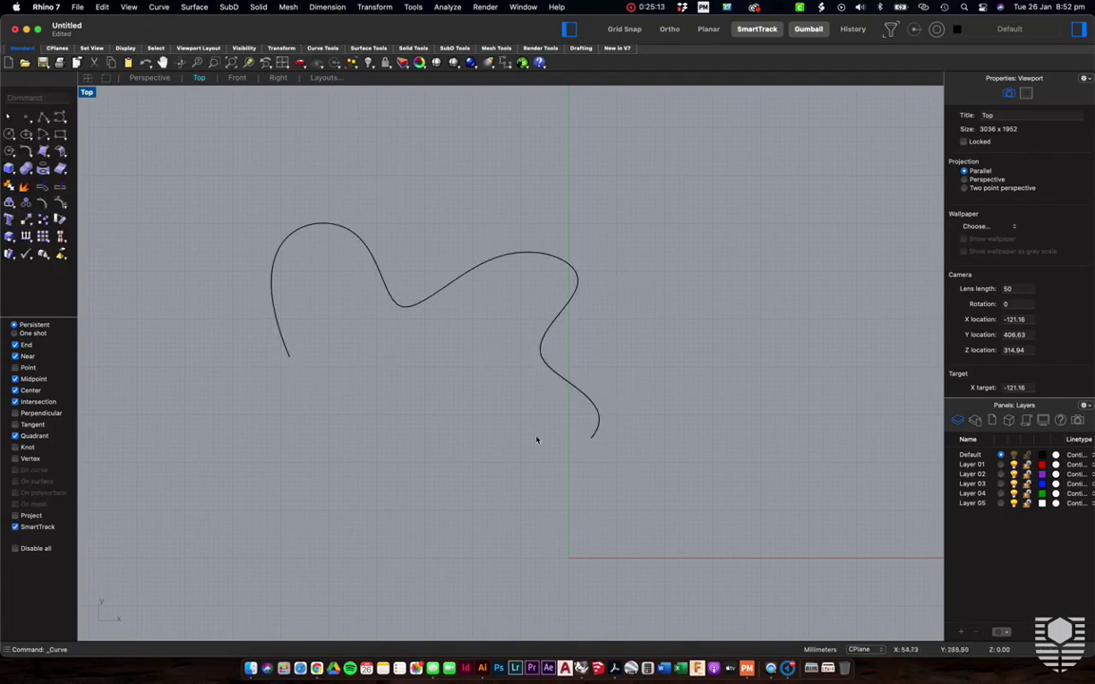
# Select the wavy curve and measure its length
pyautogui.scroll(-3, 497, 397)
pyautogui.scroll(-2, 517, 316)
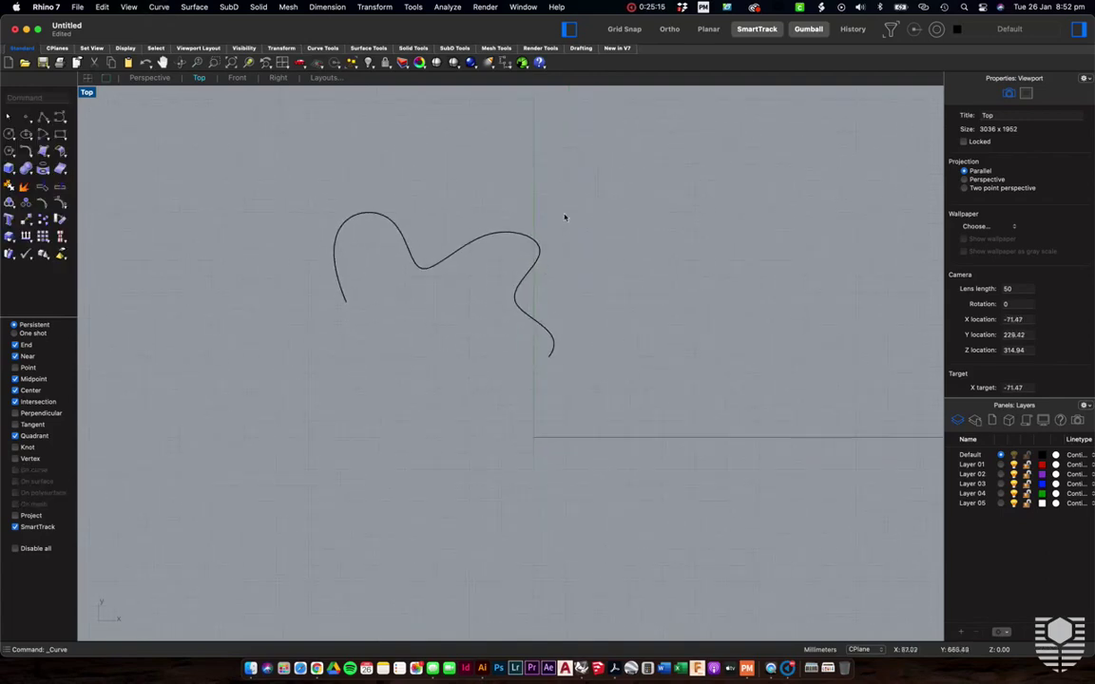
pyautogui.scroll(3, 388, 267)
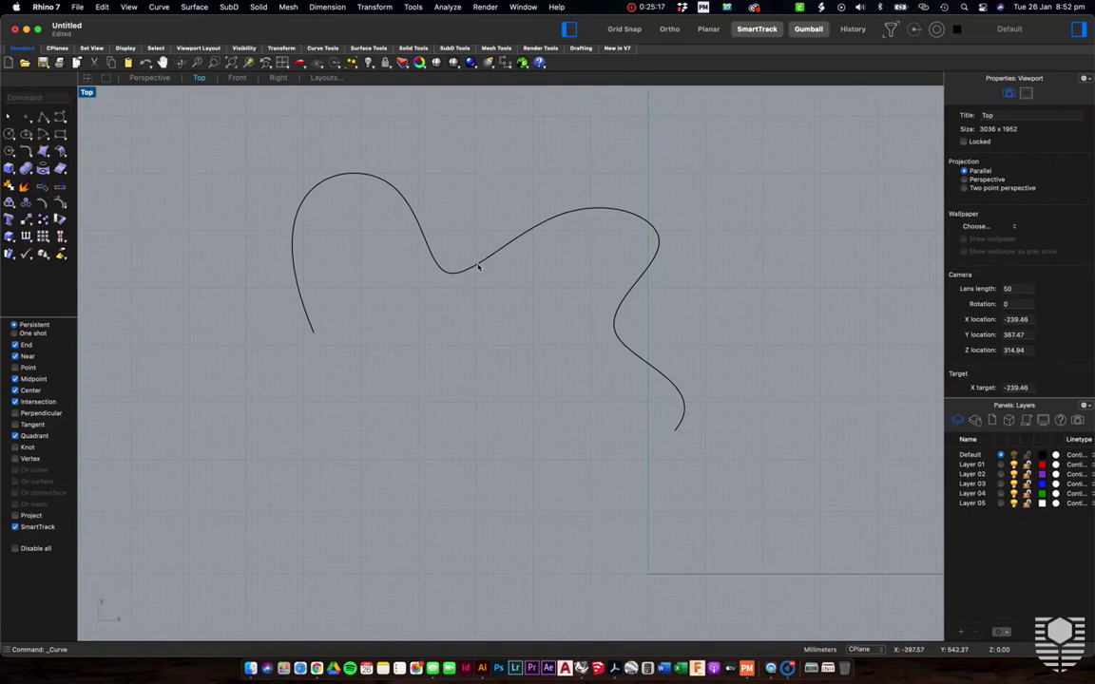
pyautogui.scroll(3, 650, 464)
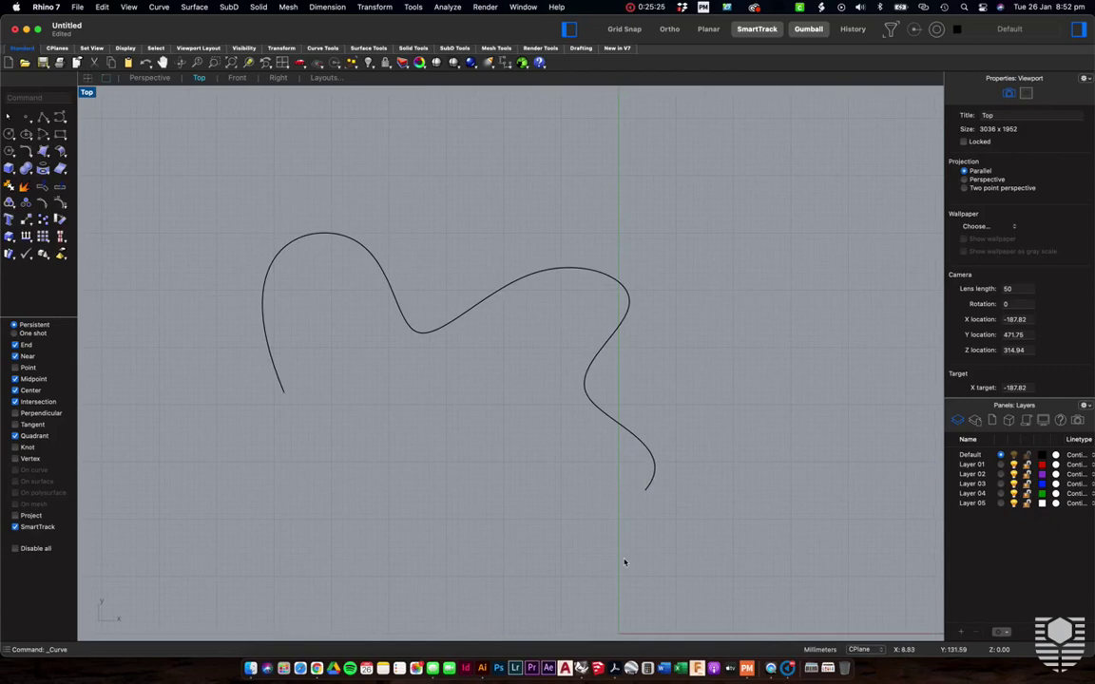
pyautogui.click(606, 418)
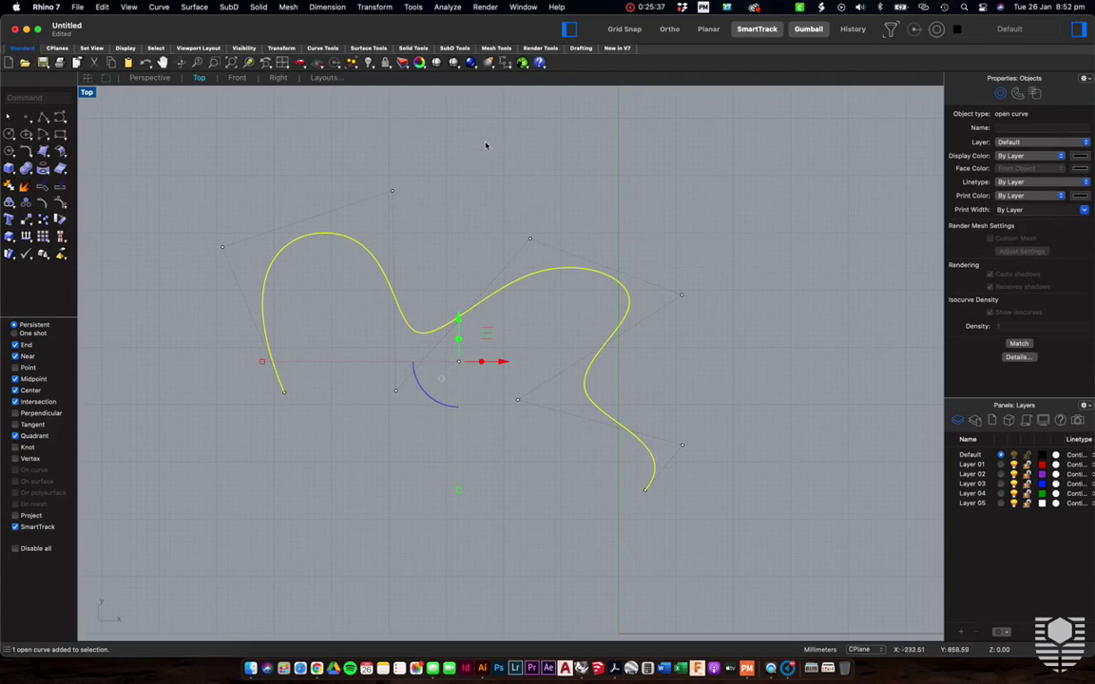
pyautogui.click(447, 8)
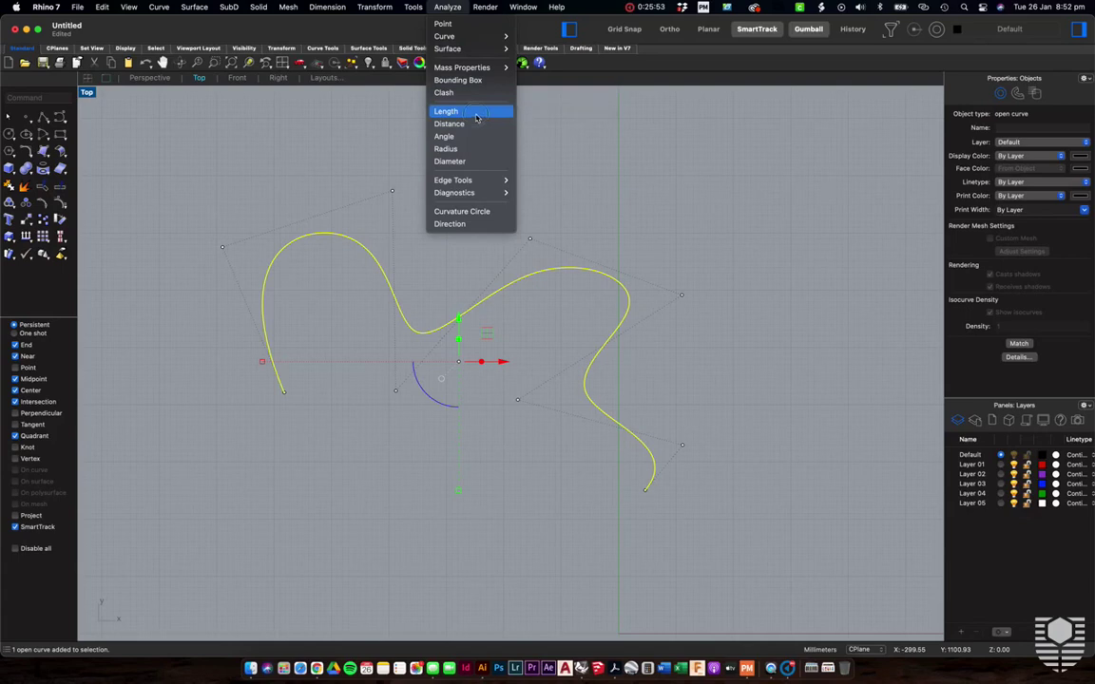
pyautogui.click(476, 116)
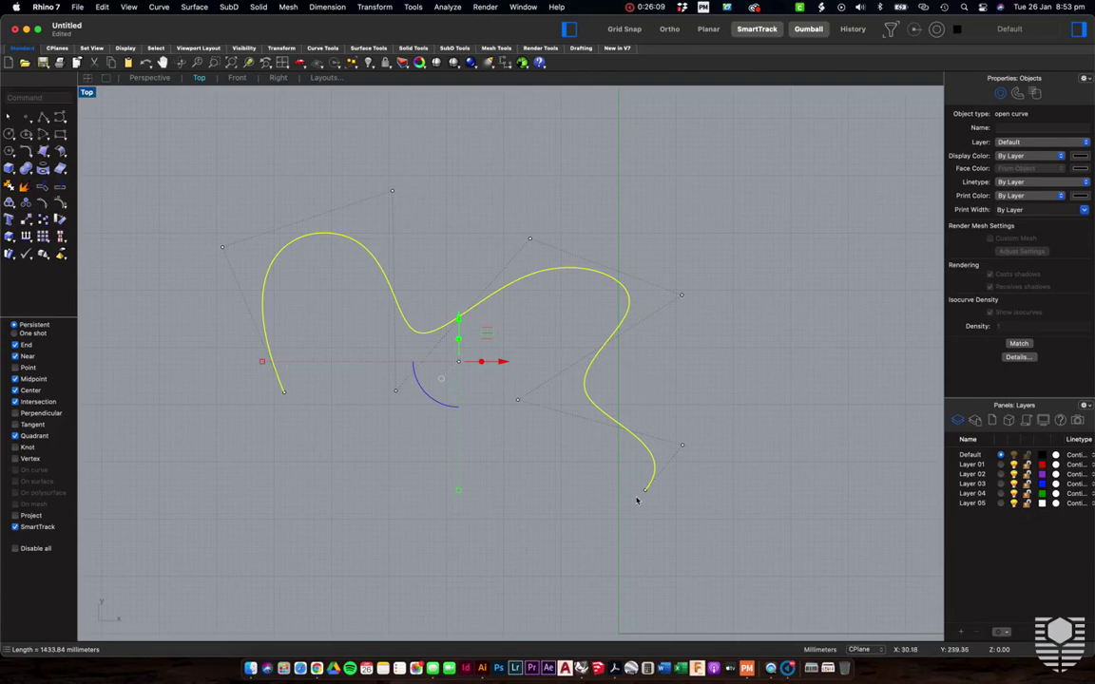
# Reshape the curve by pulling the middle peak's control point up and left, the outermost right one further right, and the lower endpoint down and left
pyautogui.click(529, 238)
pyautogui.moveTo(529, 239); pyautogui.dragTo(467, 119)
pyautogui.moveTo(681, 295); pyautogui.dragTo(829, 296)
pyautogui.moveTo(645, 490); pyautogui.dragTo(567, 530)
pyautogui.press('Escape')
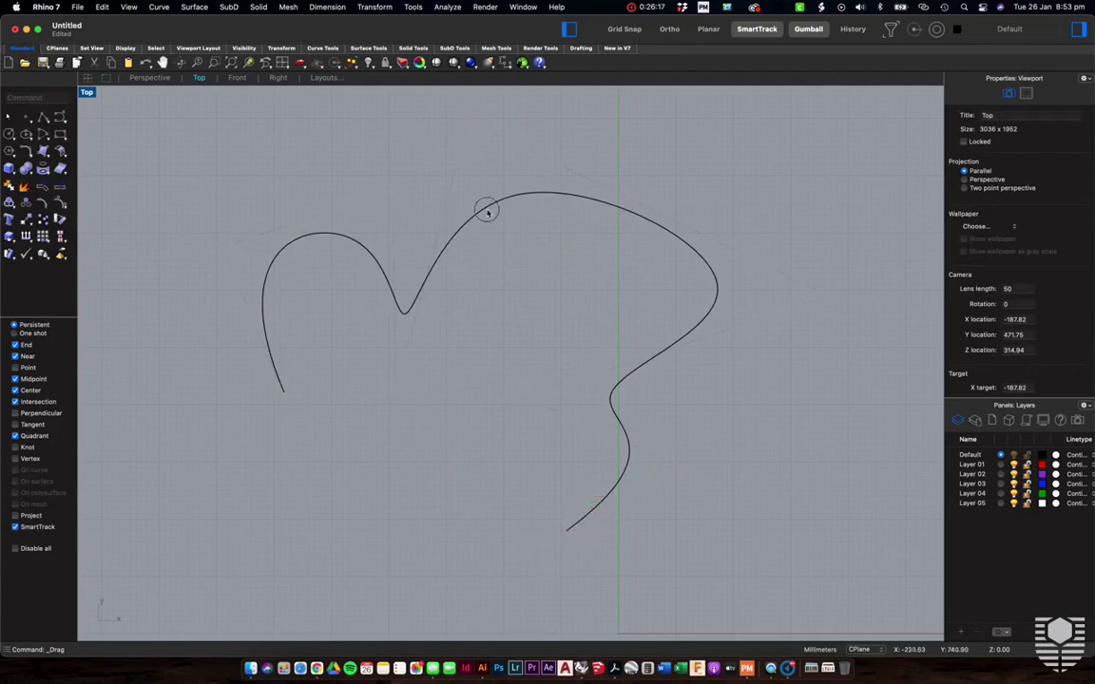
# Measure the length of the reshaped curve and deselect it
pyautogui.click(488, 209)
pyautogui.click(452, 6)
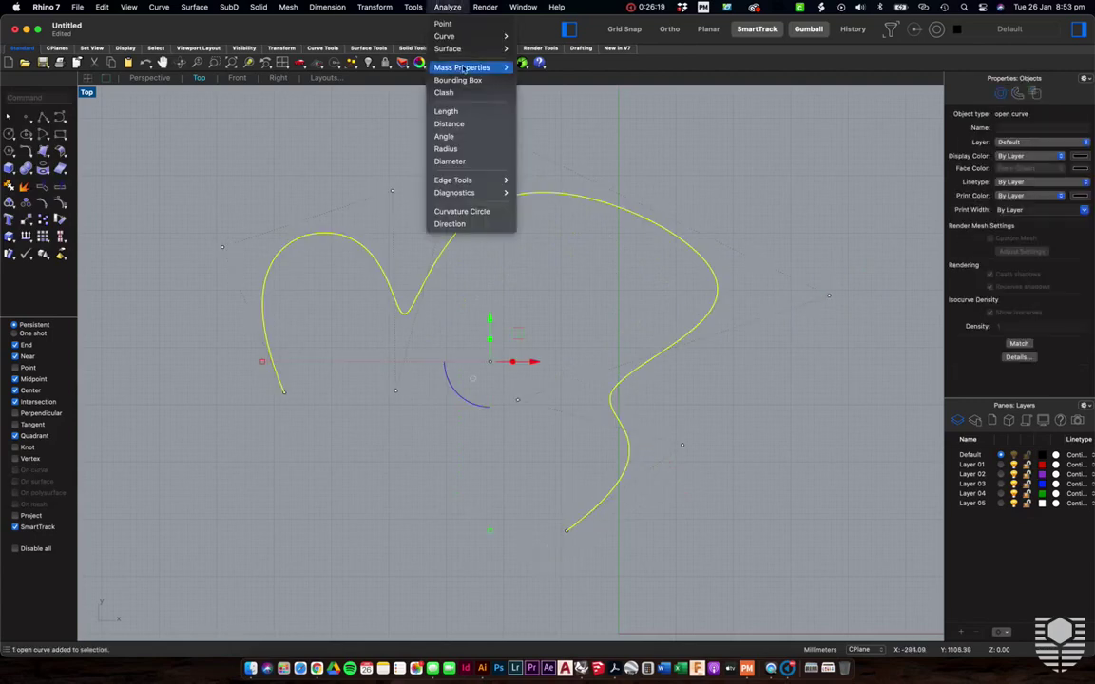
pyautogui.click(460, 108)
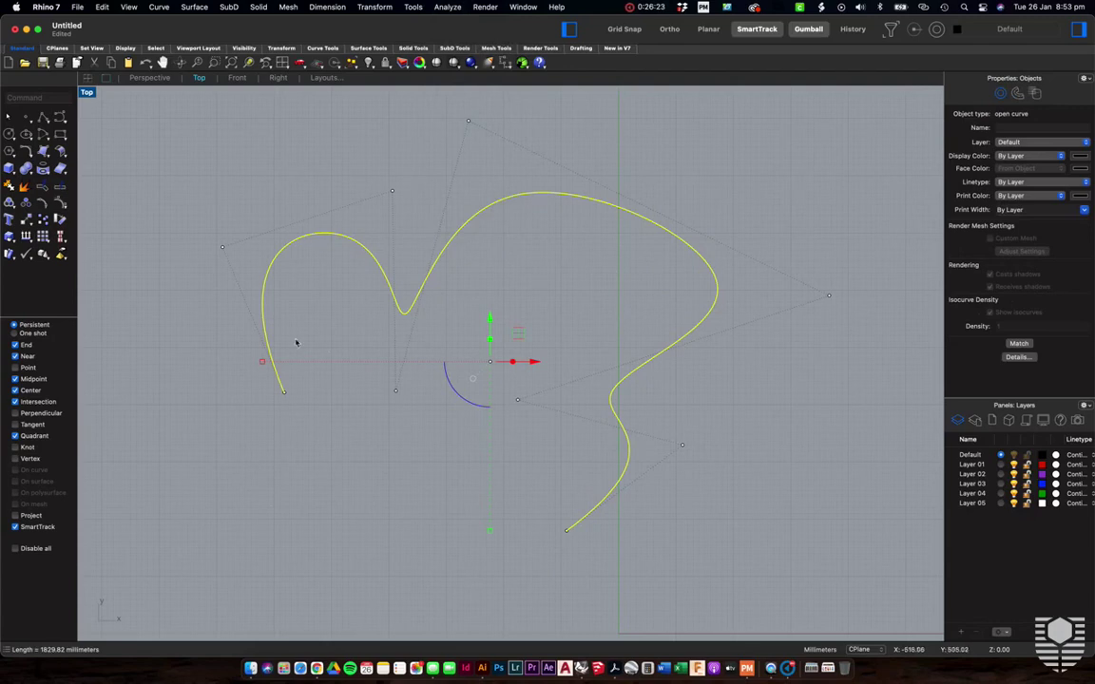
pyautogui.click(309, 312)
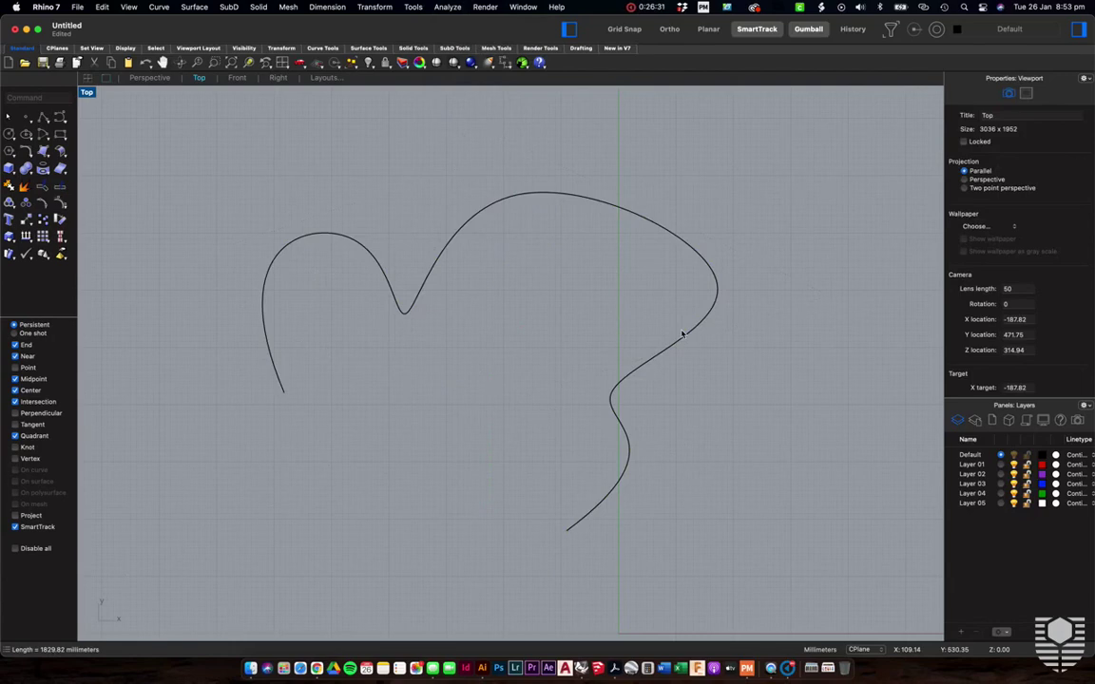
# Measure the curve's radius at the left hump, the sharp valley, the large middle hump and the rightmost bend
pyautogui.click(698, 234)
pyautogui.click(448, 8)
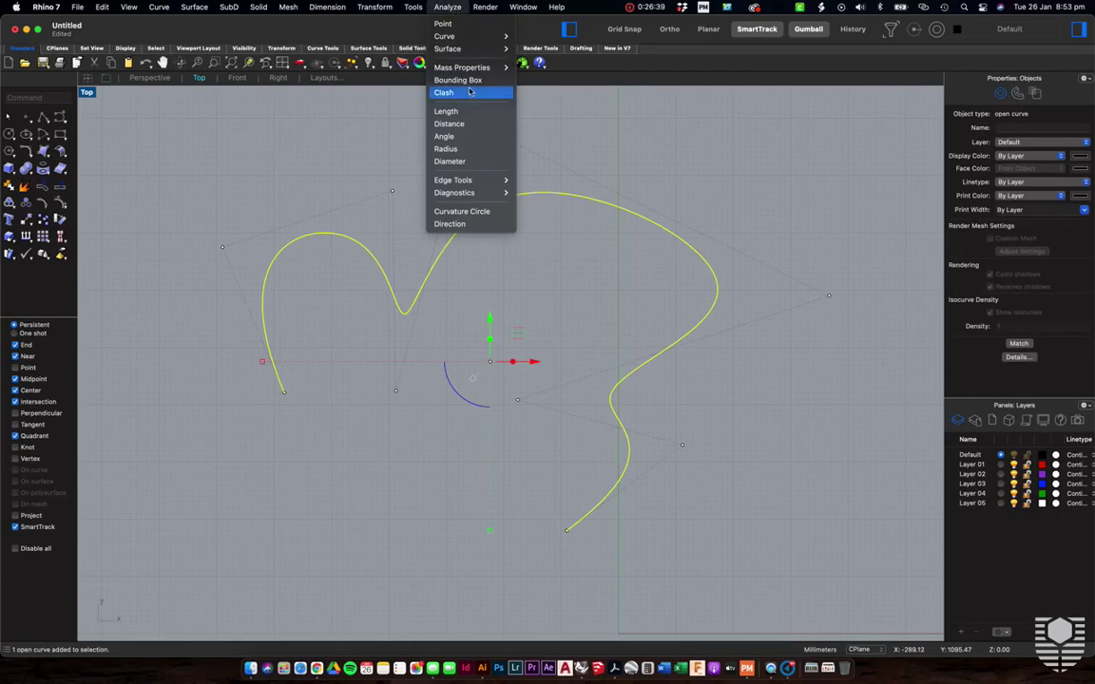
pyautogui.click(459, 150)
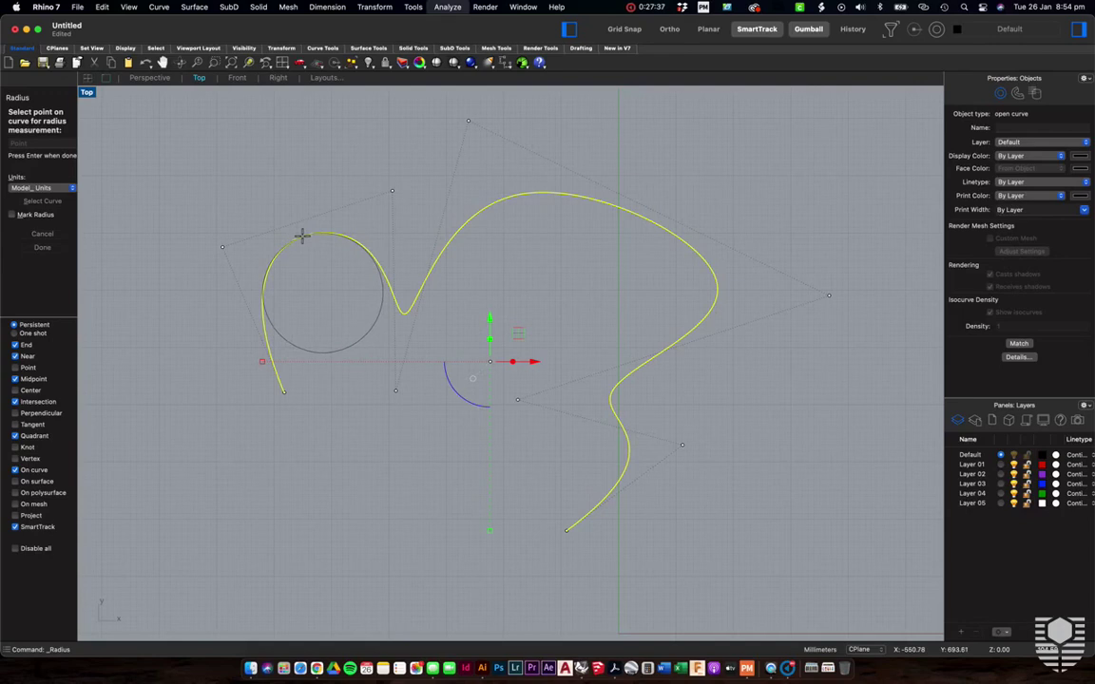
pyautogui.click(302, 235)
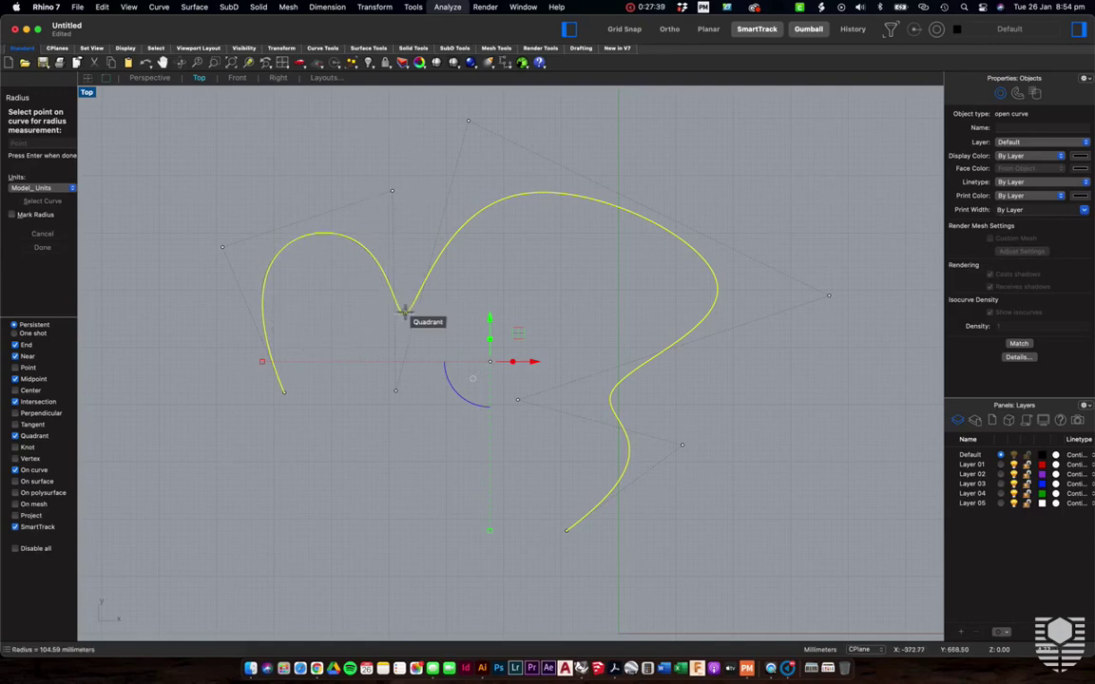
pyautogui.click(404, 311)
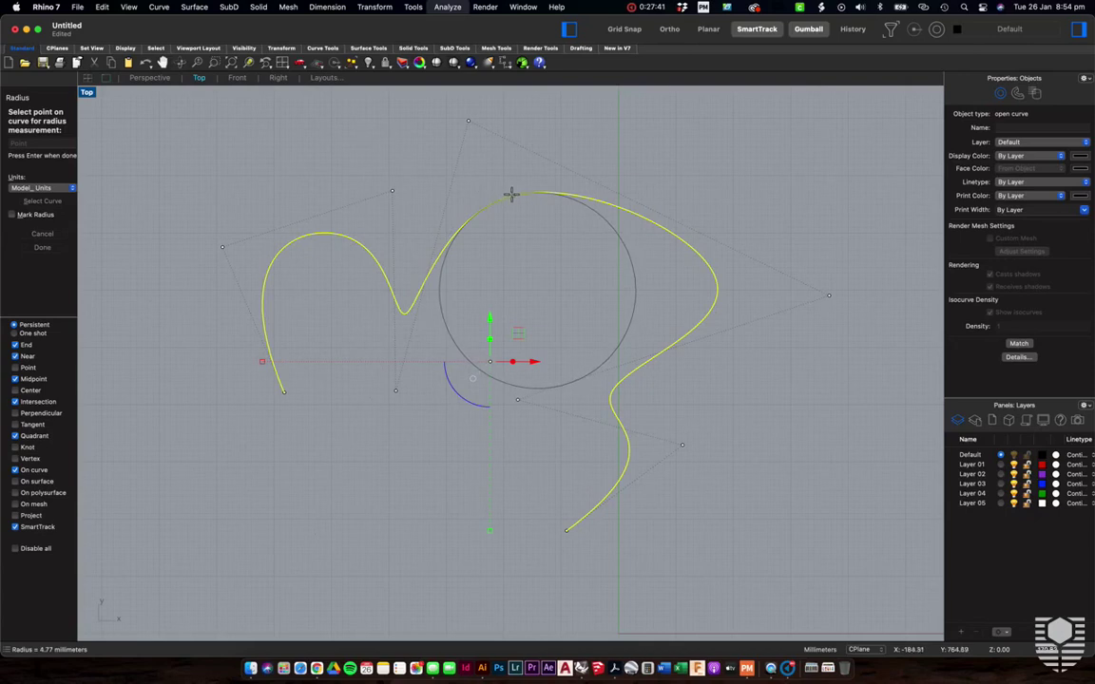
pyautogui.click(511, 194)
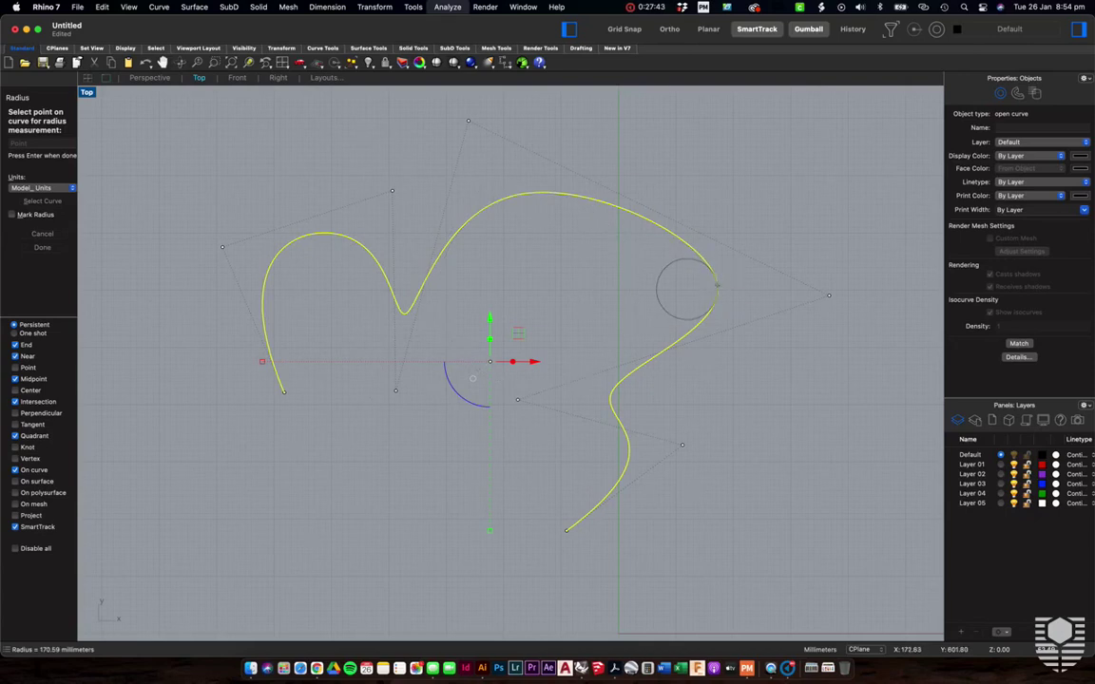
pyautogui.click(717, 284)
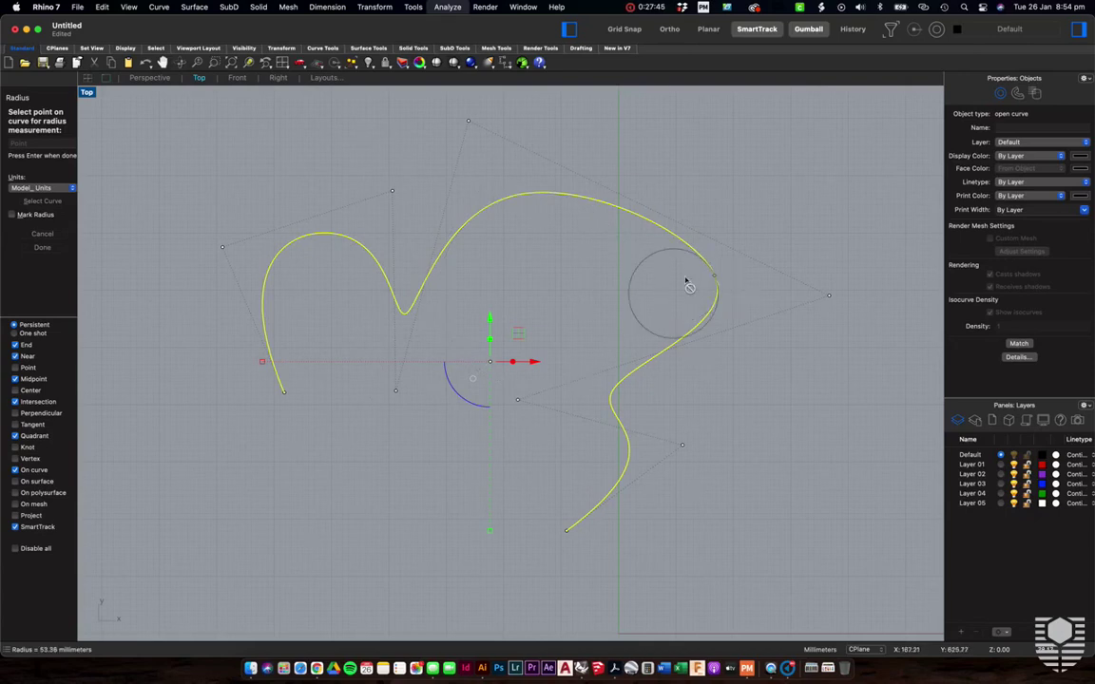
pyautogui.press('Return')
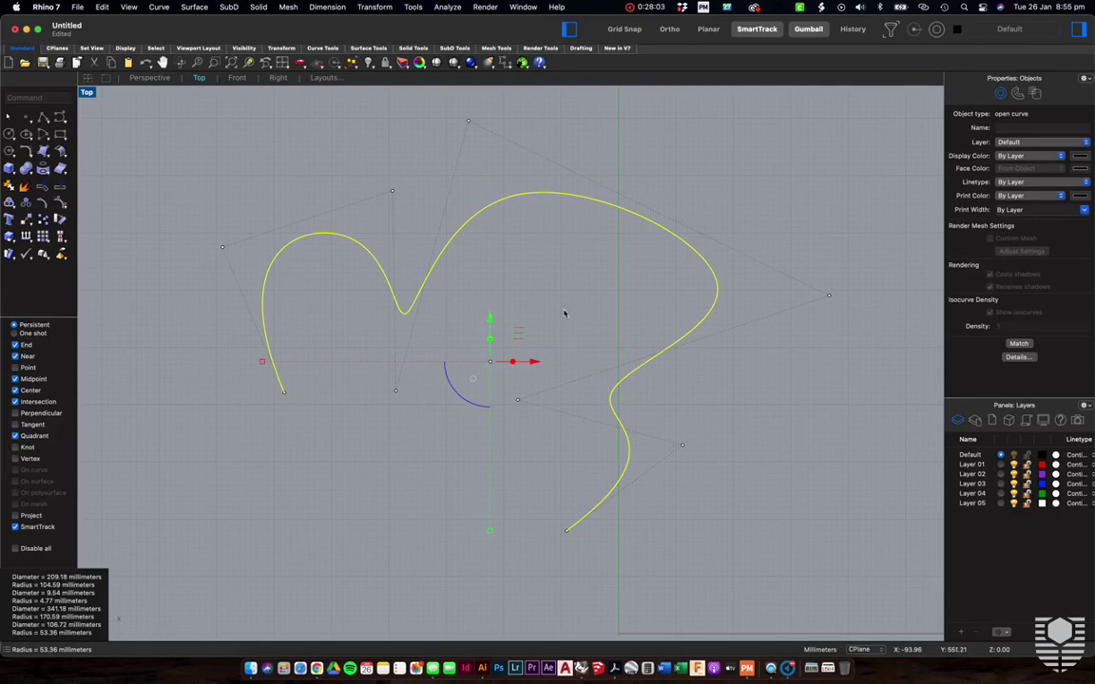
pyautogui.click(564, 319)
# Display the curve's direction arrows, flip the direction, and flip it back towards the lower-right end
pyautogui.click(490, 206)
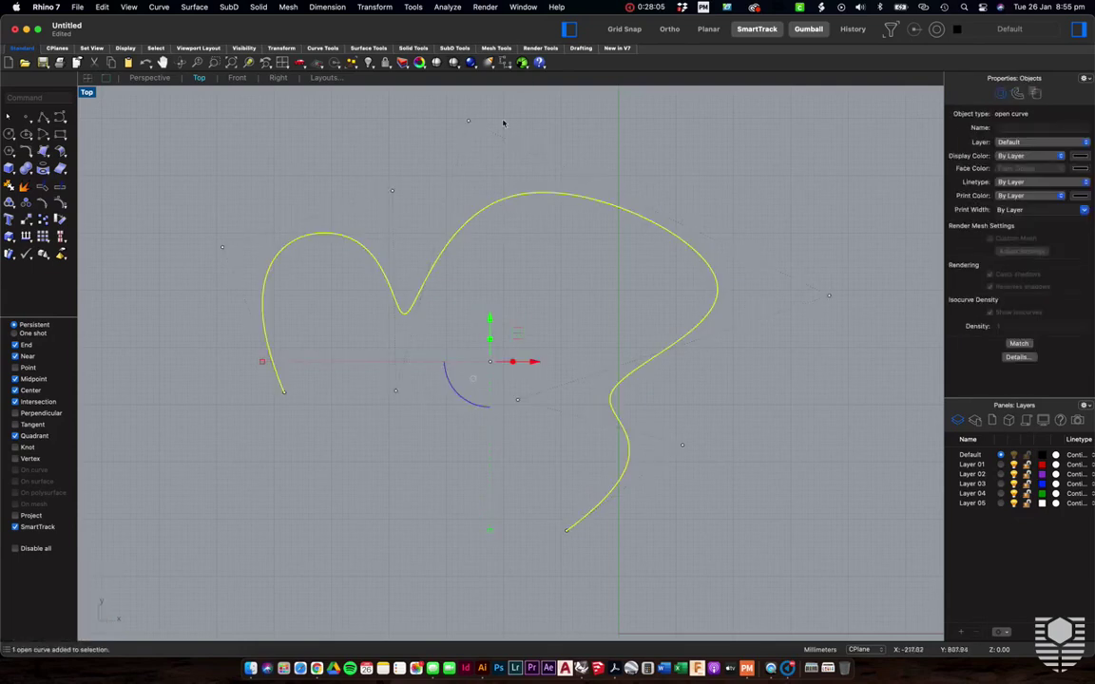
pyautogui.click(448, 7)
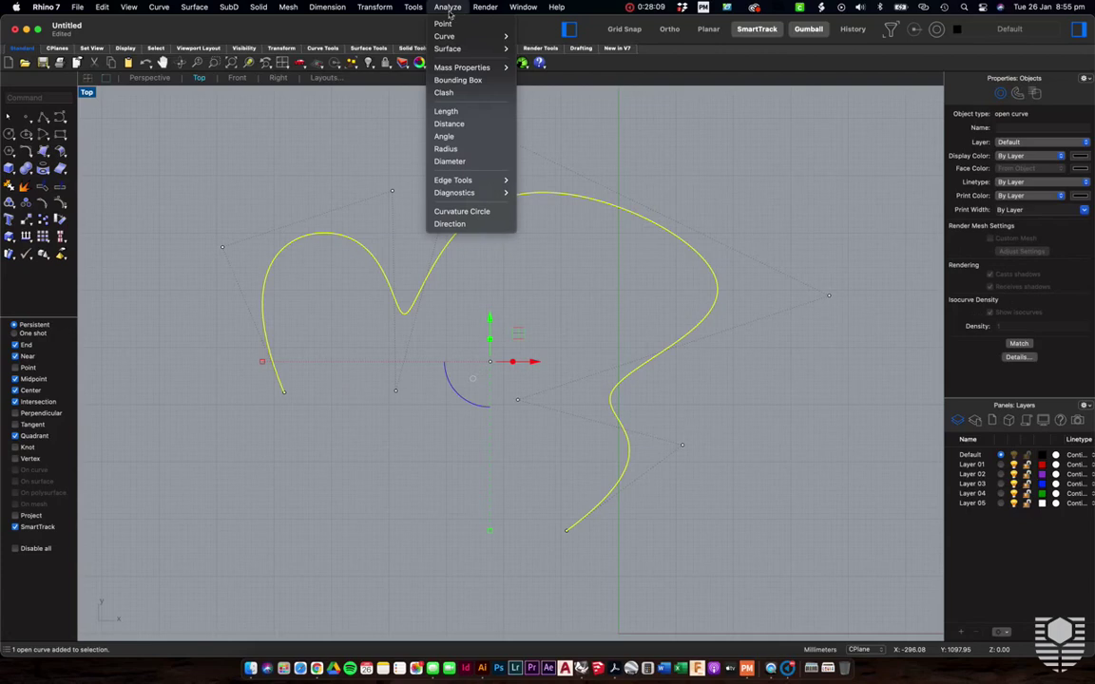
pyautogui.click(448, 223)
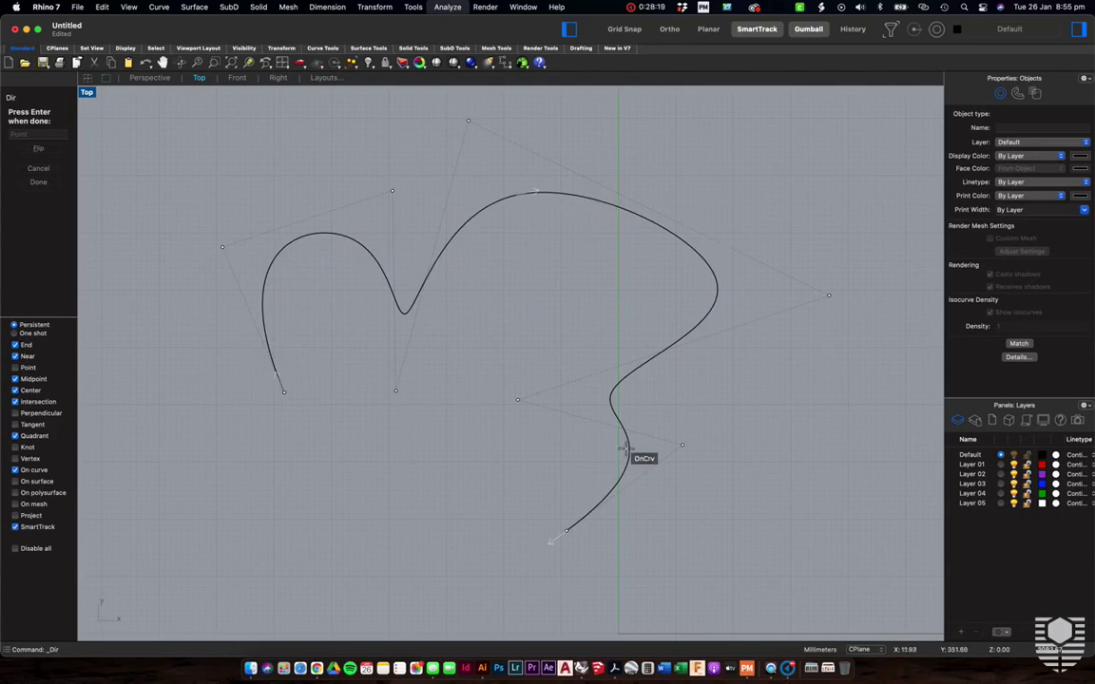
pyautogui.click(616, 389)
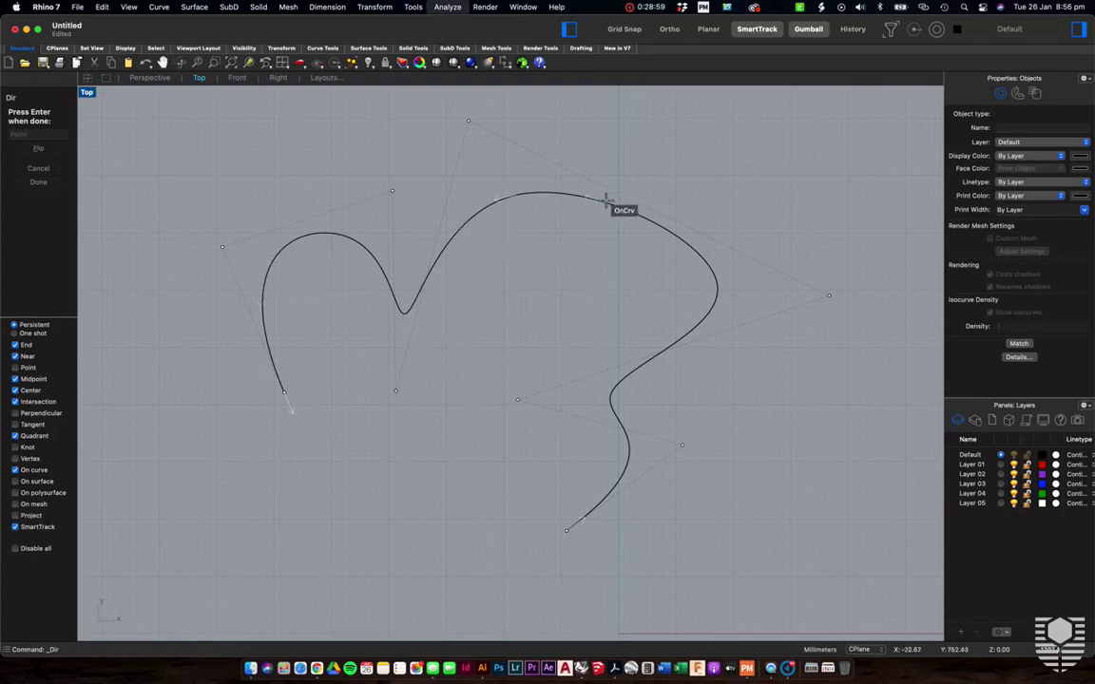
pyautogui.click(450, 8)
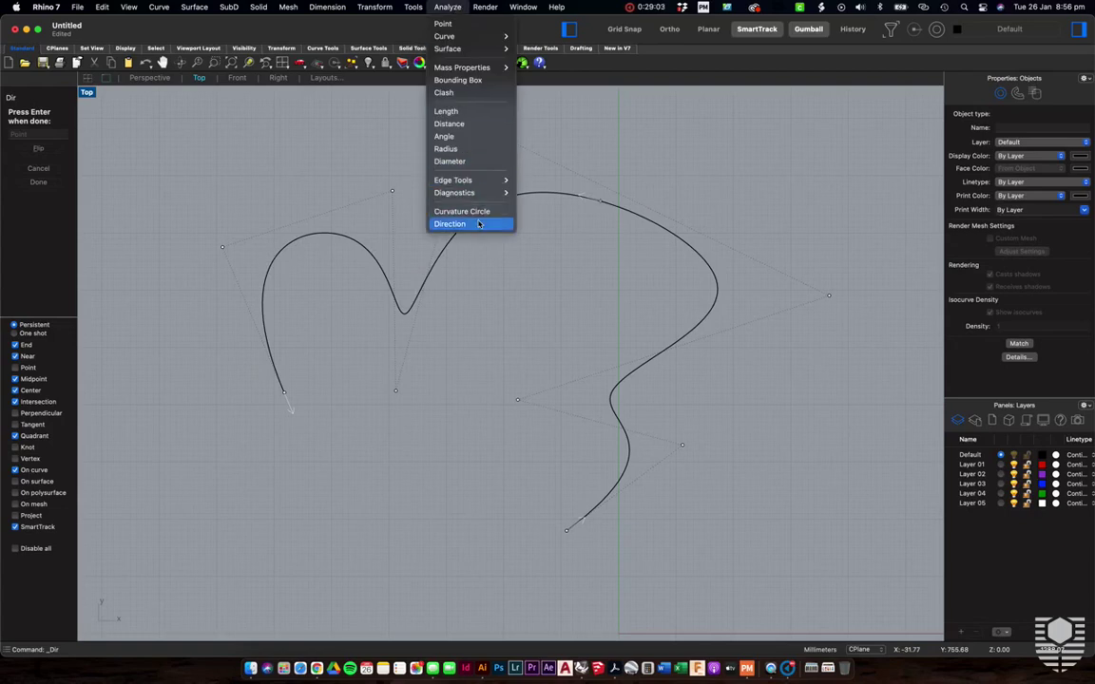
pyautogui.click(625, 217)
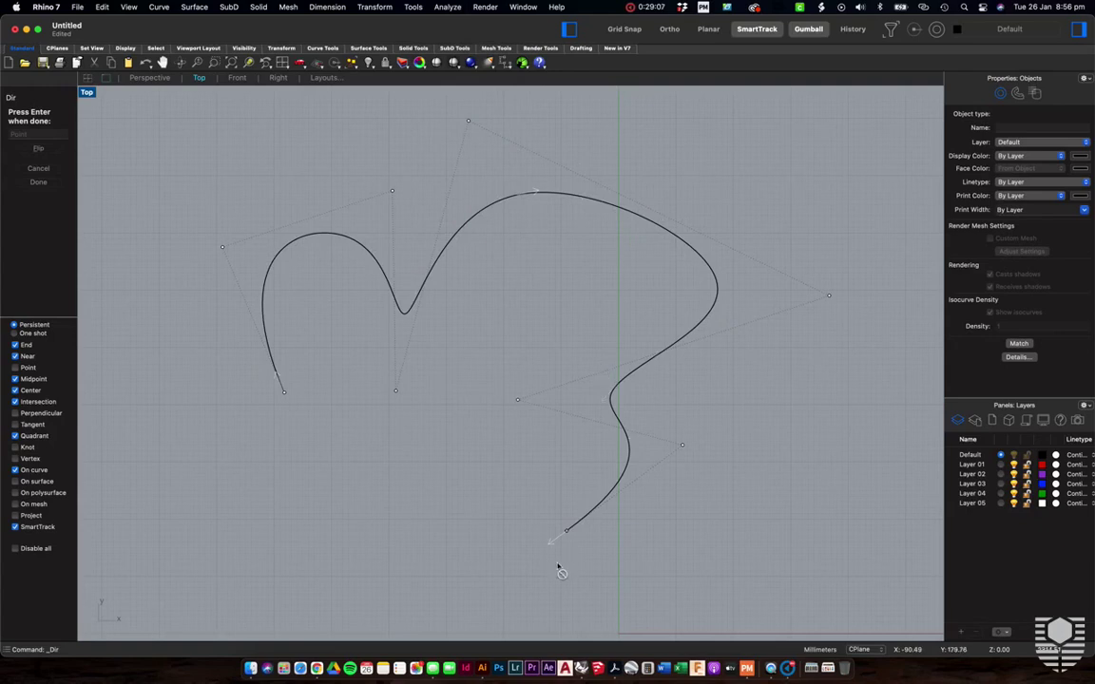
pyautogui.press('Return')
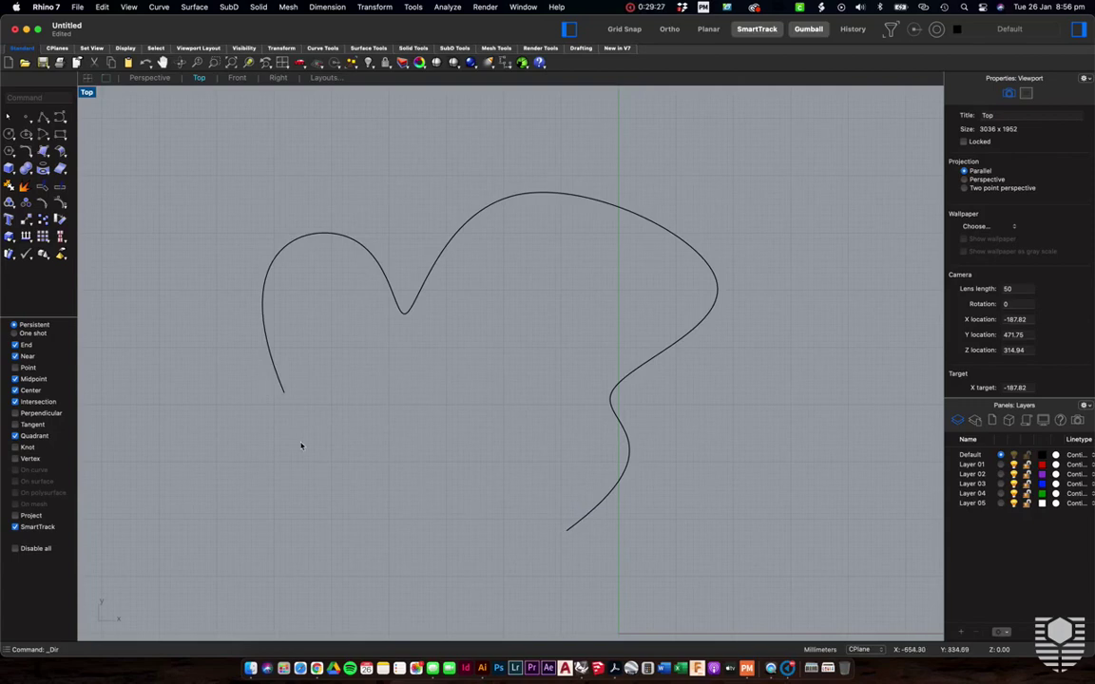
pyautogui.scroll(-3, 300, 446)
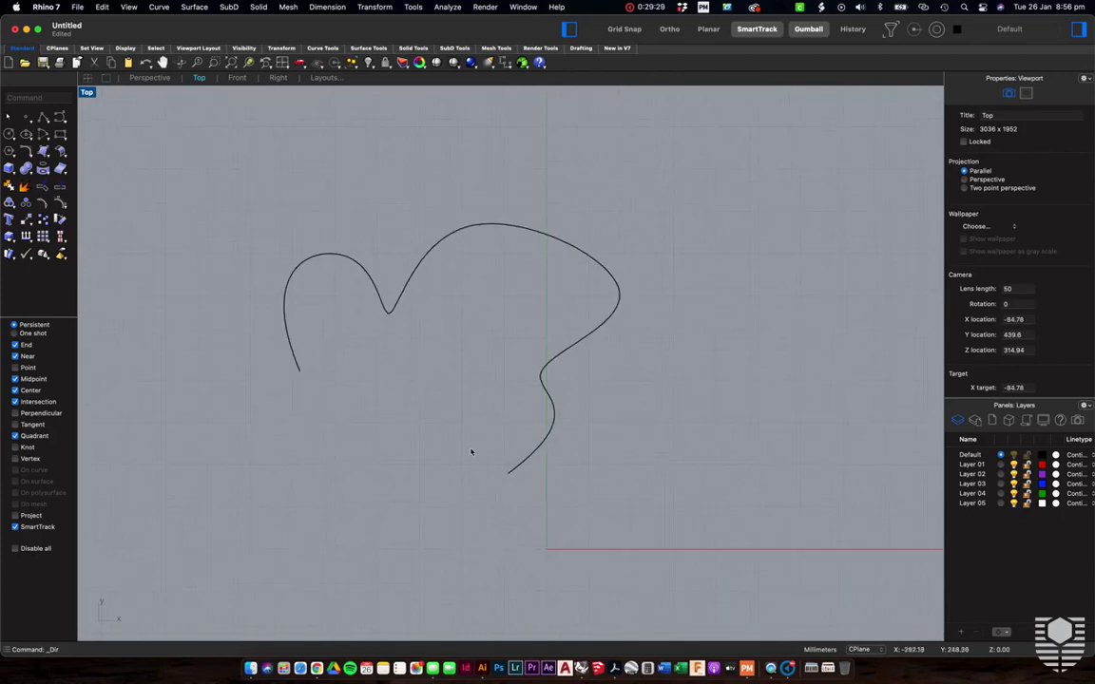
pyautogui.click(523, 462)
pyautogui.scroll(2, 447, 427)
pyautogui.scroll(2, 406, 447)
pyautogui.click(410, 449)
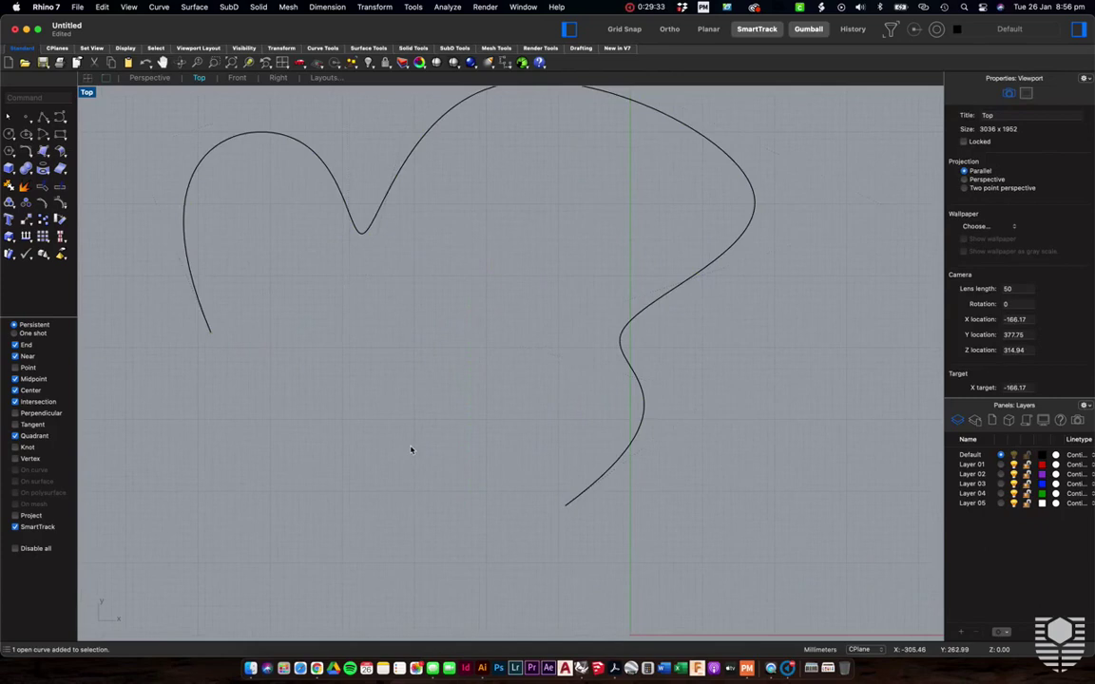
pyautogui.write('pol')
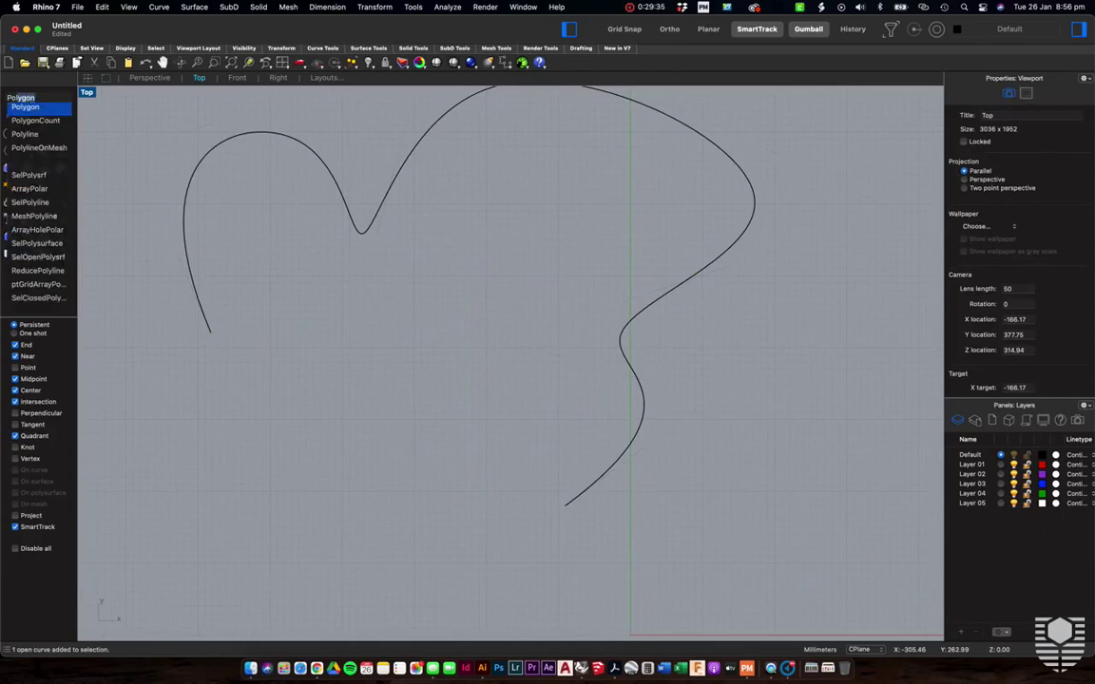
pyautogui.press('Escape')
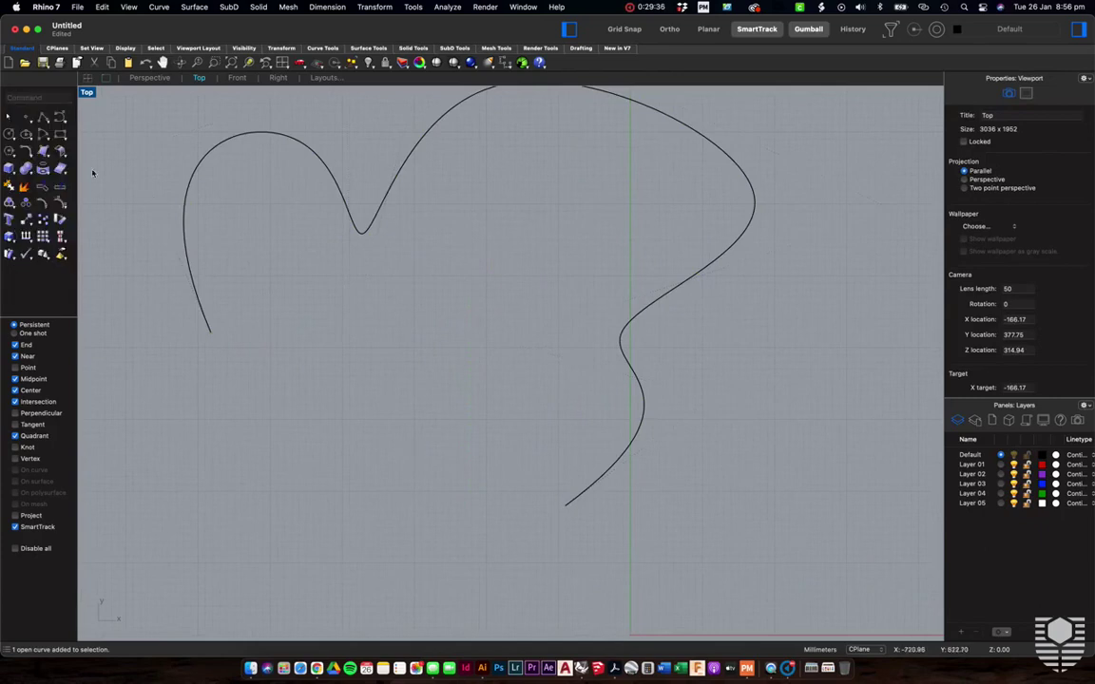
# Draw a four-point control-point curve from the existing curve's lower-right end, waving left to a new low point beneath the shape
pyautogui.click(156, 6)
pyautogui.moveTo(190, 104)
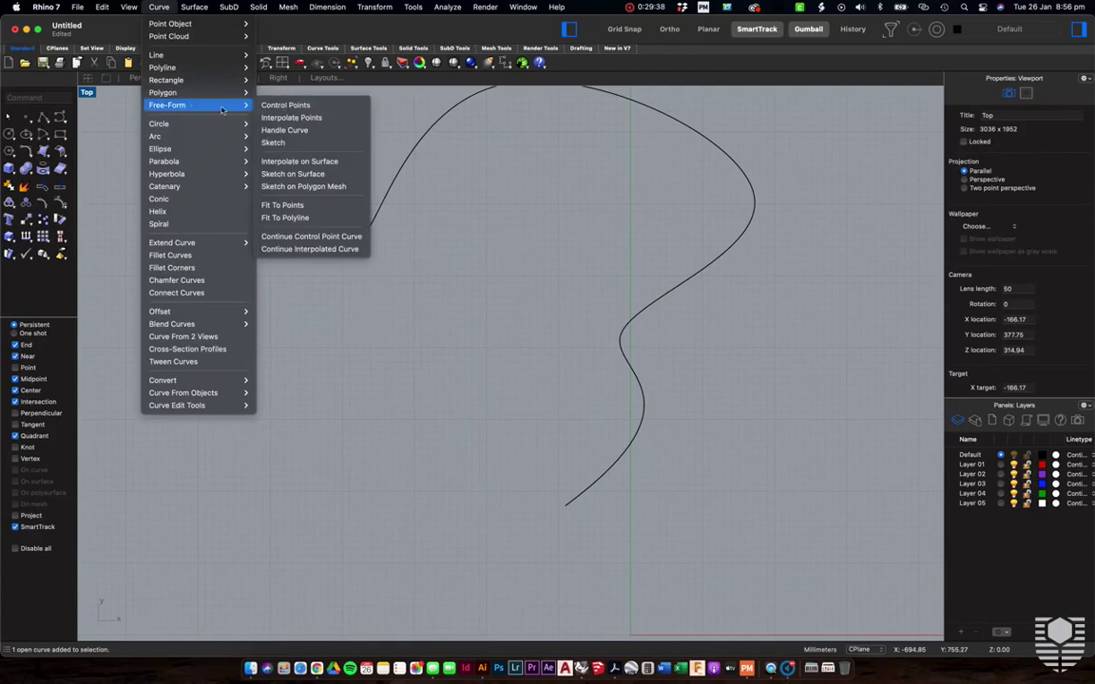
pyautogui.click(313, 104)
pyautogui.click(565, 507)
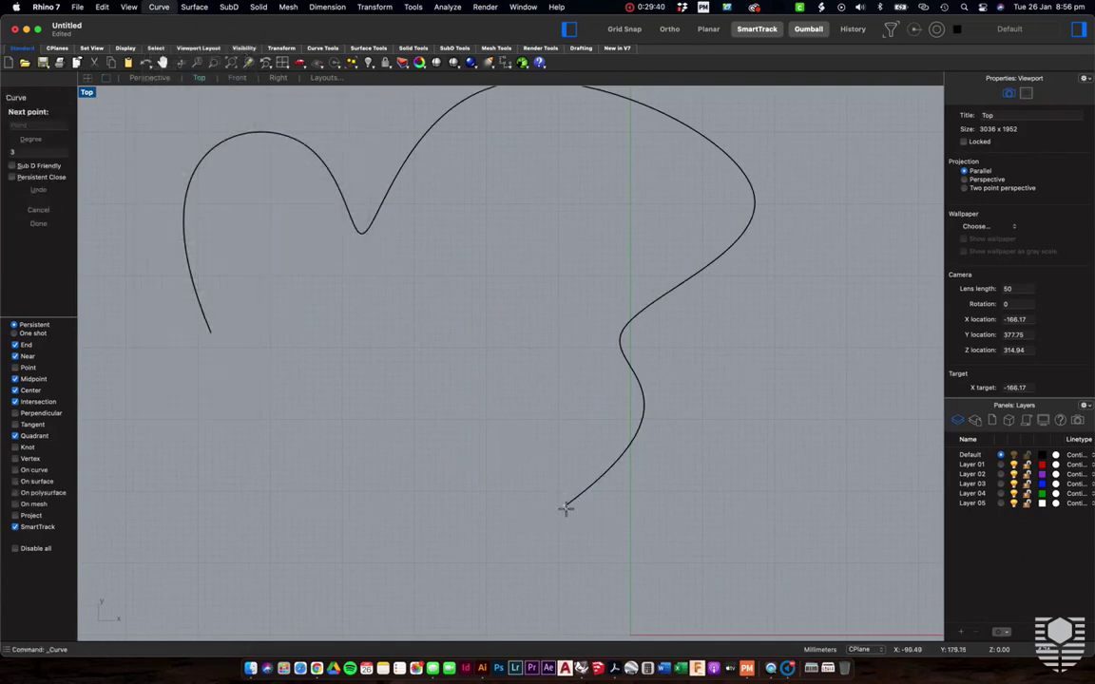
pyautogui.click(482, 380)
pyautogui.click(440, 496)
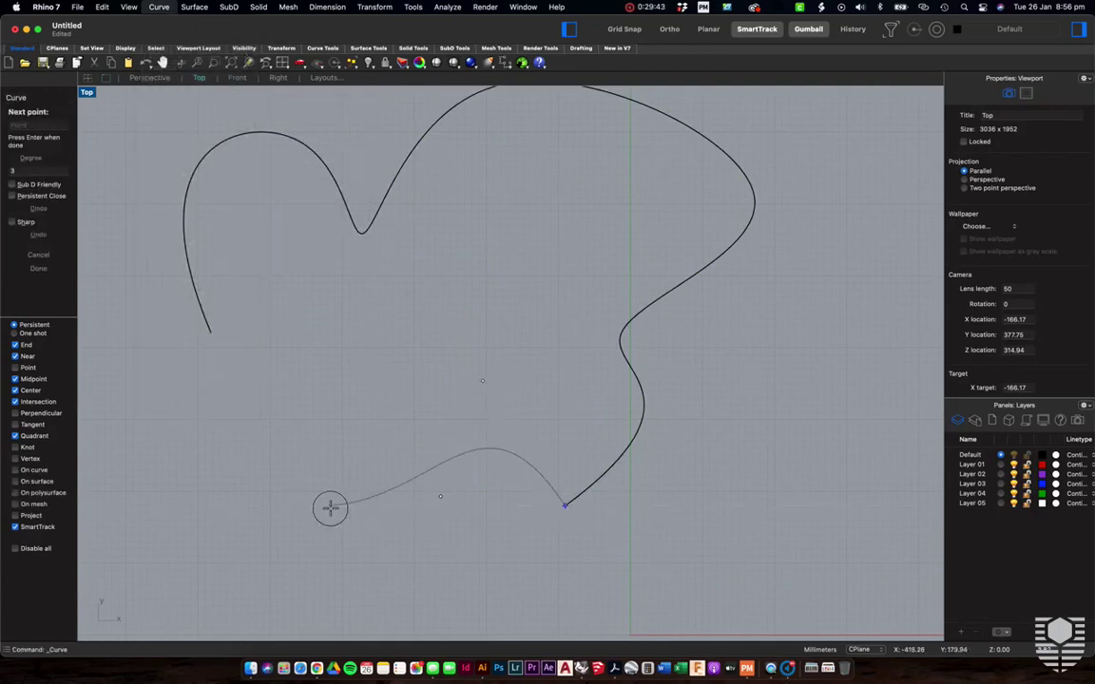
pyautogui.click(331, 506)
pyautogui.press('Return')
# Draw a second control-point curve from the new low point, rising and dipping to the original curve's open left end
pyautogui.press('Return')
pyautogui.click(331, 505)
pyautogui.click(385, 327)
pyautogui.click(309, 320)
pyautogui.click(261, 462)
pyautogui.click(208, 332)
pyautogui.press('Return')
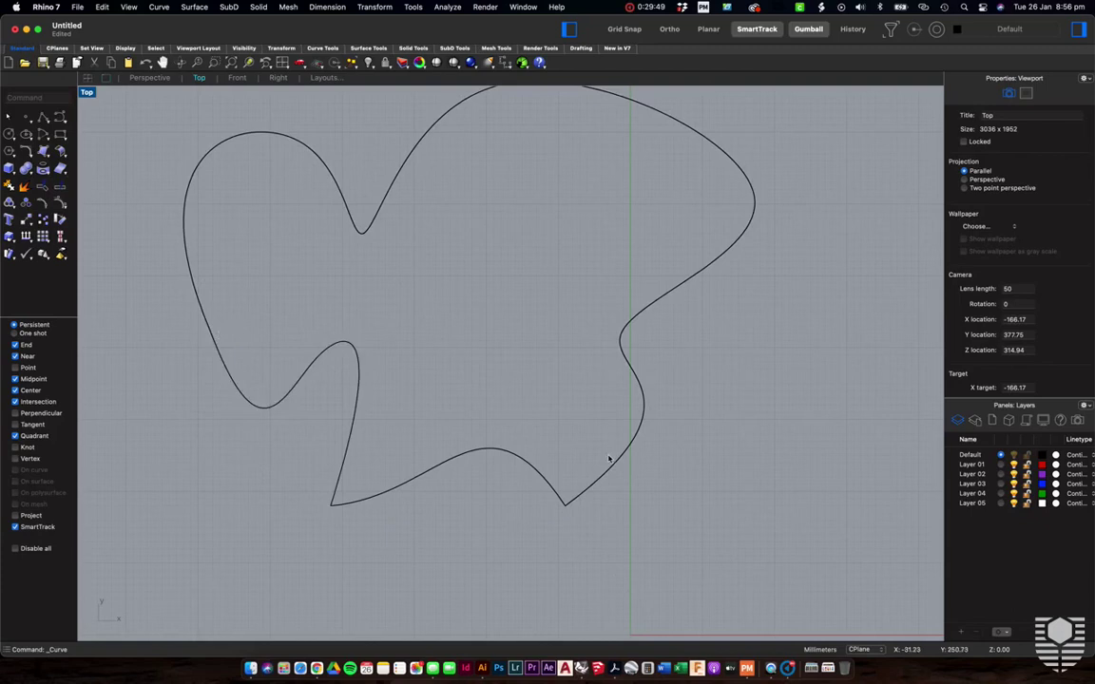
# Select the individual curves in turn to check that they are separate objects, and clear the selection
pyautogui.scroll(-2, 613, 465)
pyautogui.click(620, 372)
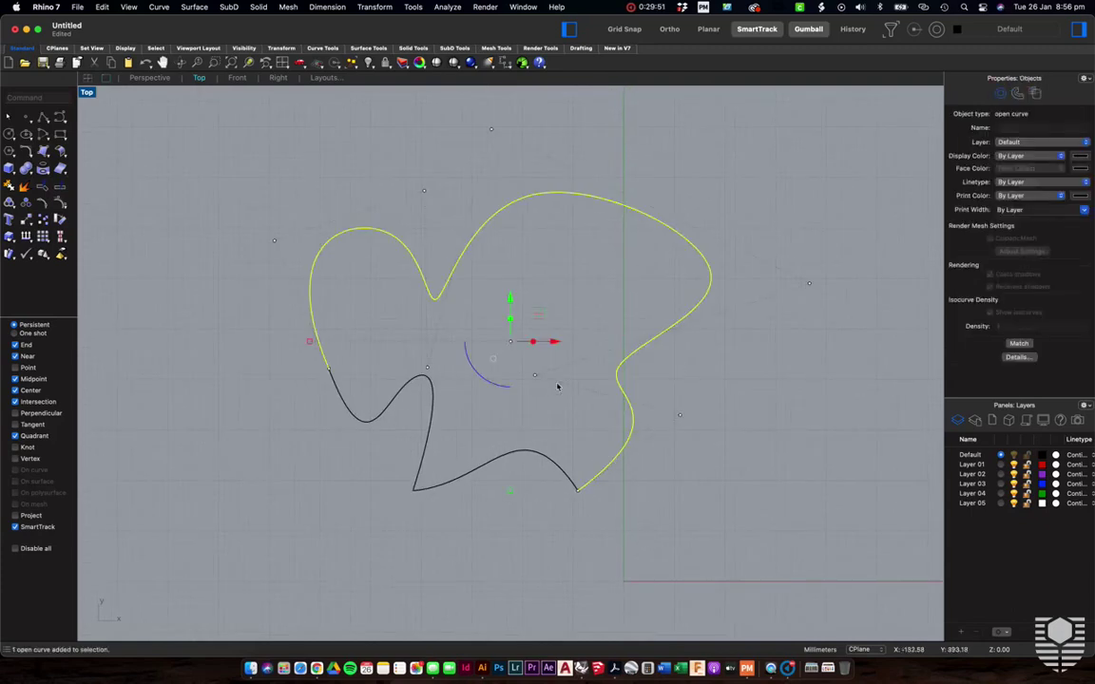
pyautogui.click(377, 442)
pyautogui.click(430, 486)
pyautogui.click(471, 469)
pyautogui.click(464, 469)
pyautogui.press('Escape')
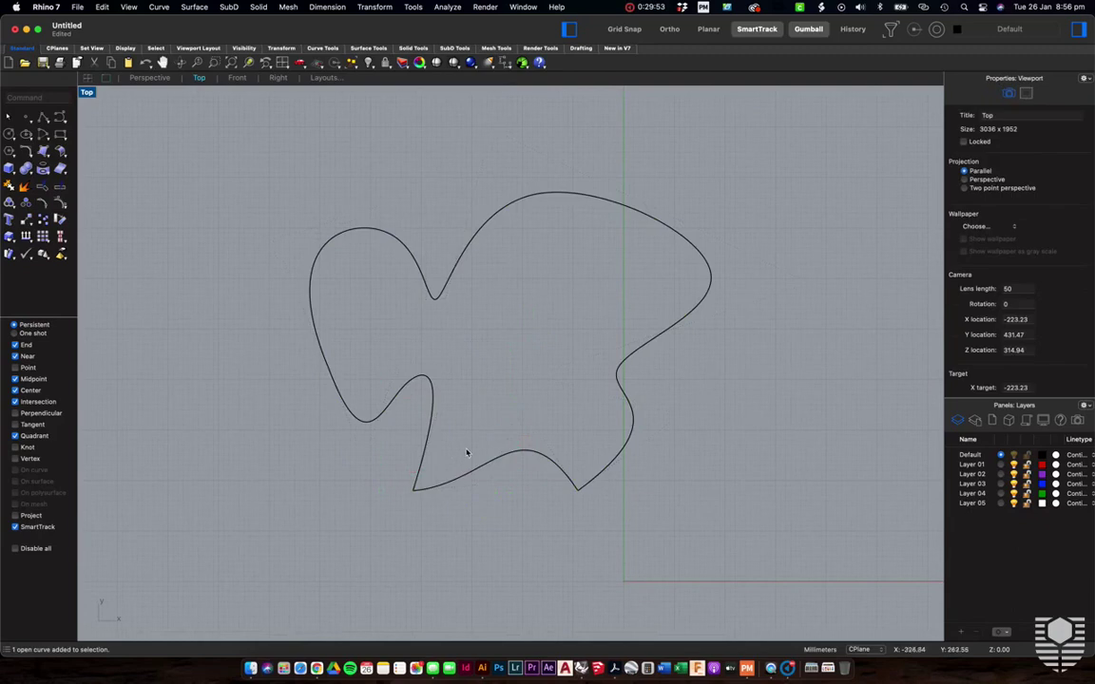
# Join all three open curves into one closed curve and deselect it
pyautogui.moveTo(718, 525); pyautogui.dragTo(242, 190)
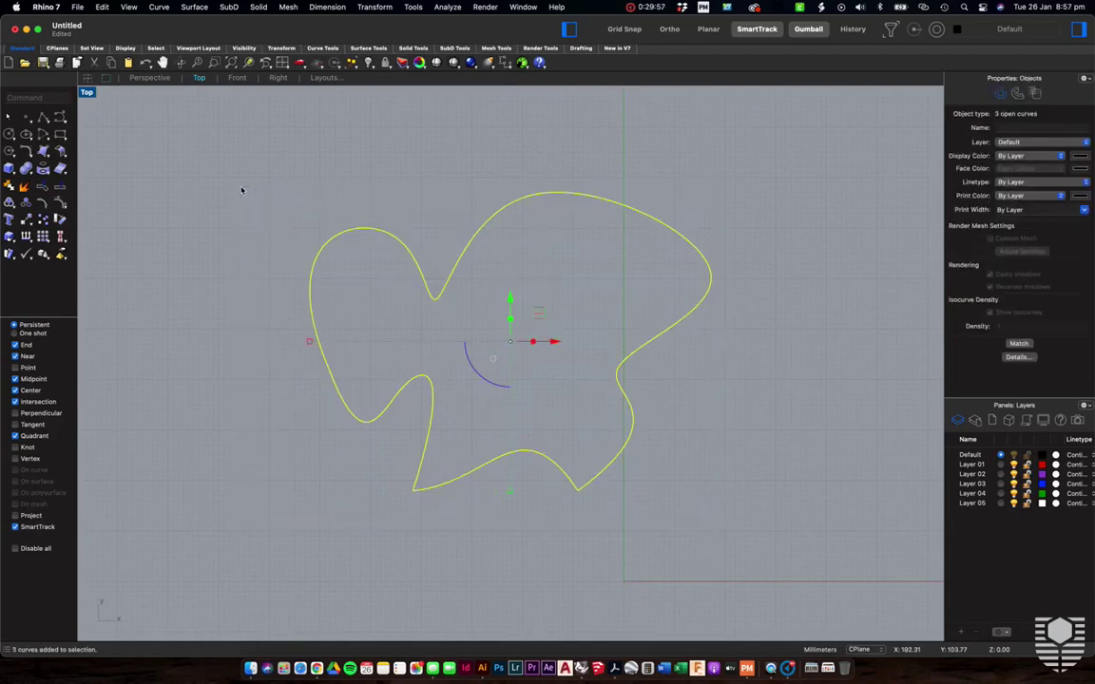
pyautogui.click(10, 186)
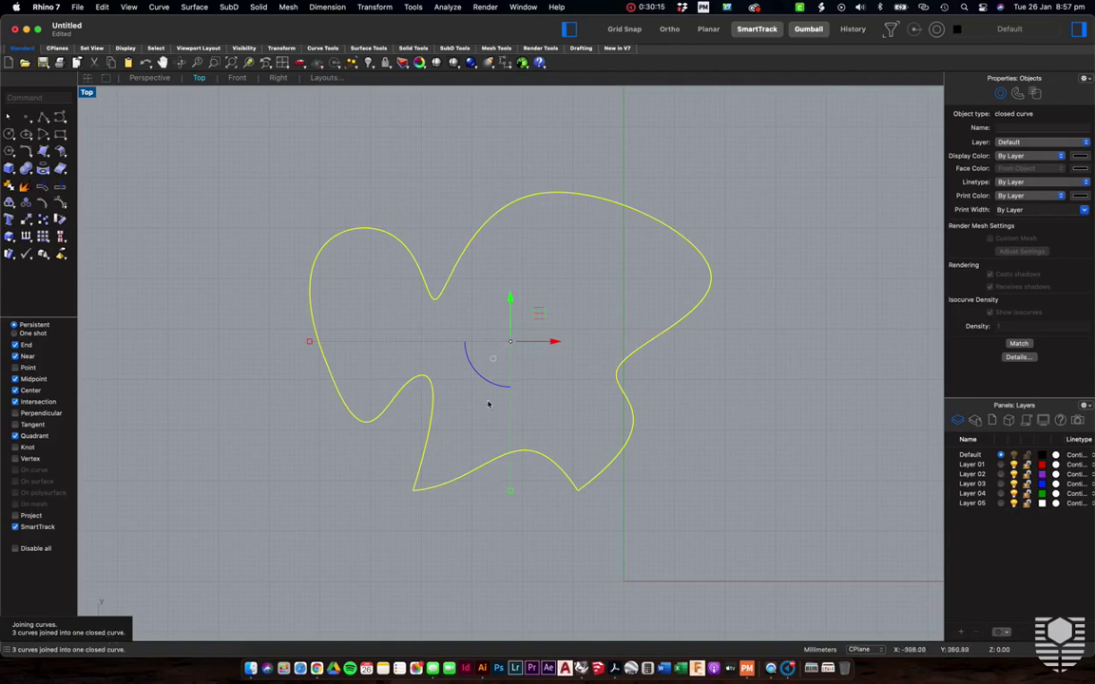
pyautogui.press('Escape')
# Explode the closed curve into its separate segments and deselect them
pyautogui.click(555, 459)
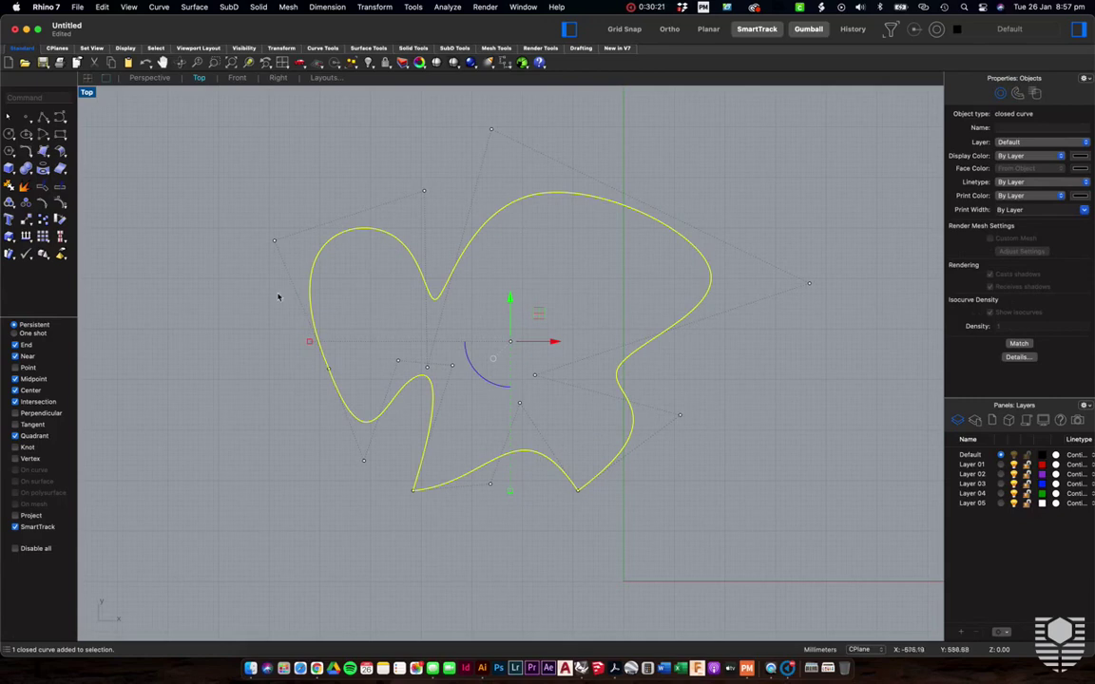
pyautogui.click(447, 428)
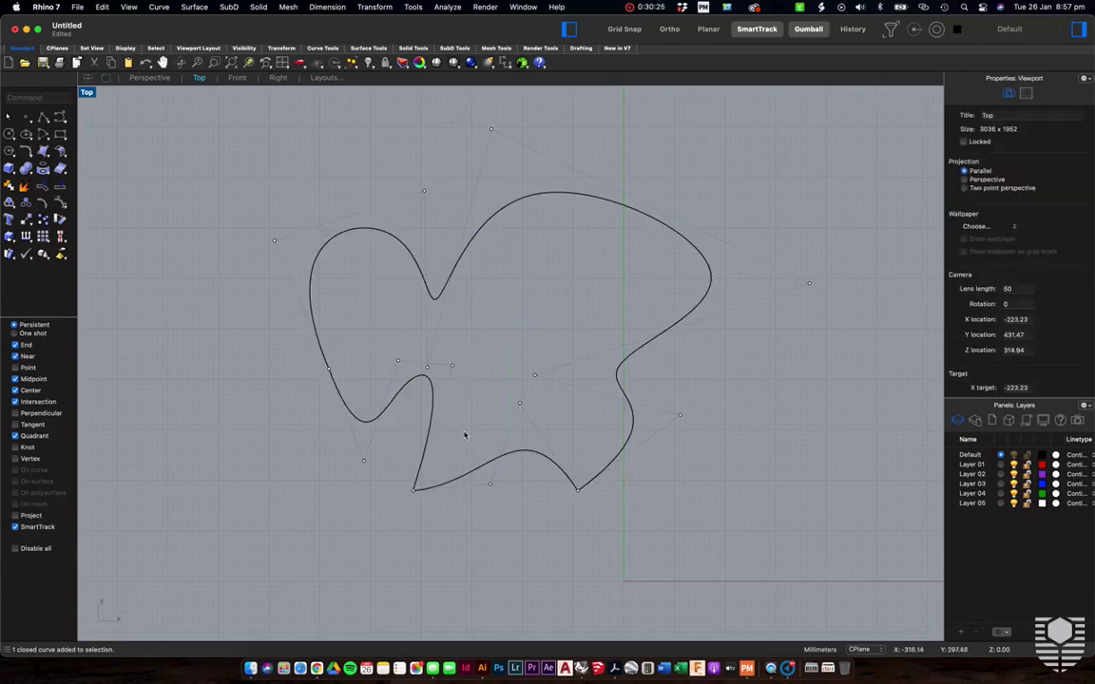
pyautogui.click(432, 415)
pyautogui.write('dxplode')
pyautogui.press('Return')
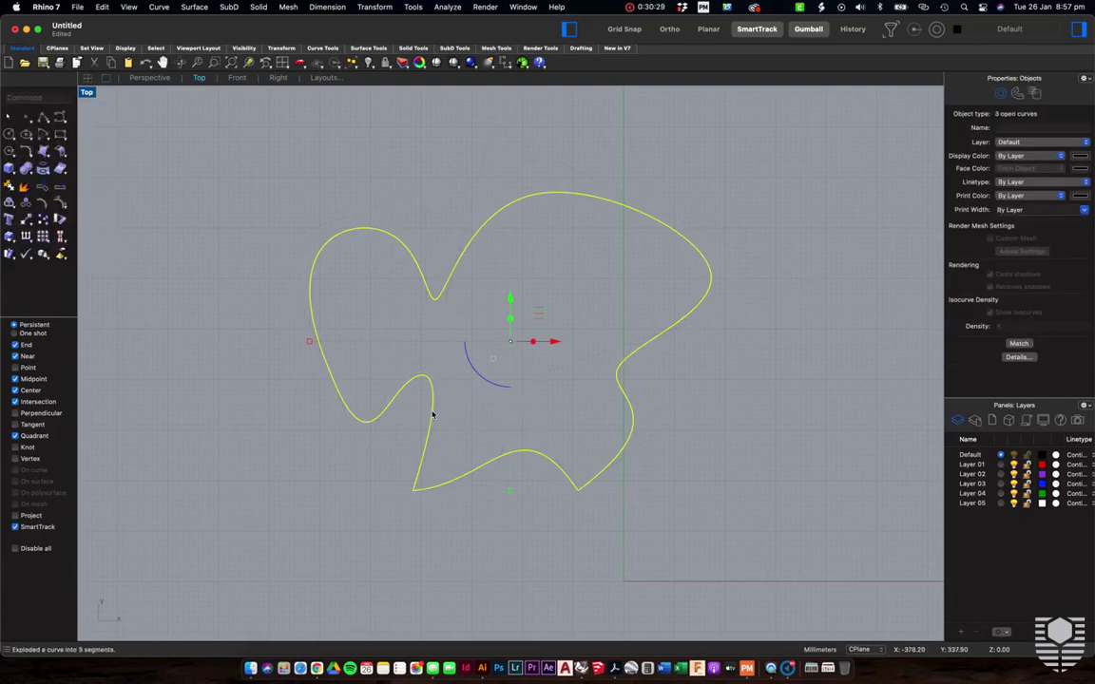
pyautogui.press('Escape')
# Move the bottom segment a little down, away from its neighbours, and pull its upper control point far below so it bulges downwards
pyautogui.click(476, 465)
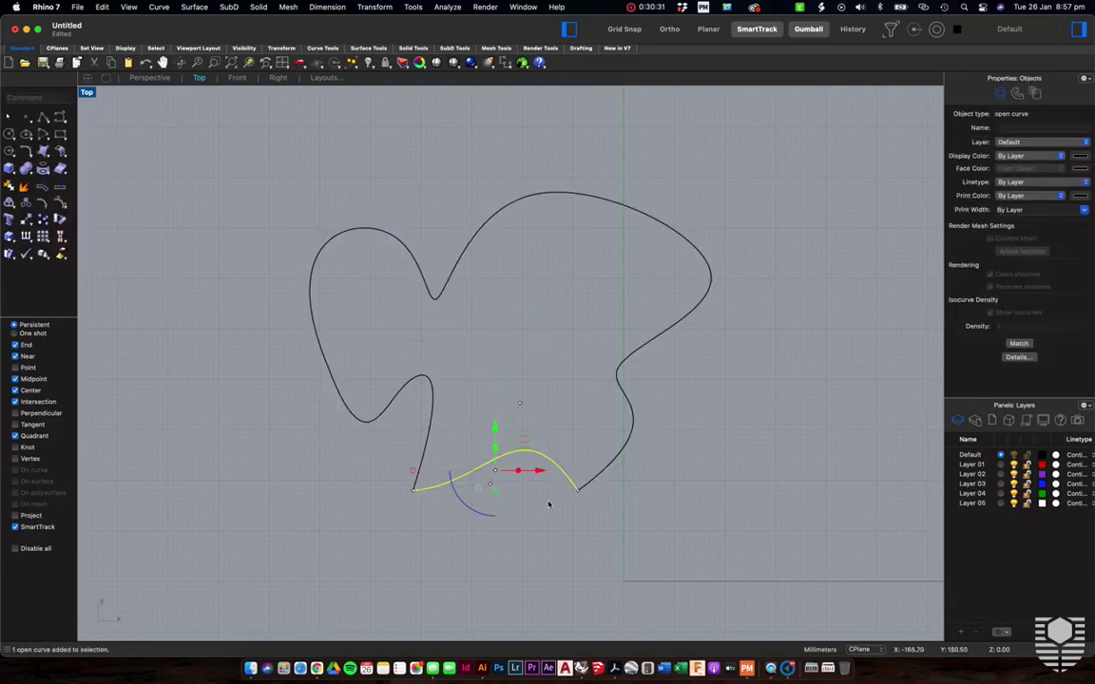
pyautogui.moveTo(494, 434); pyautogui.dragTo(494, 461)
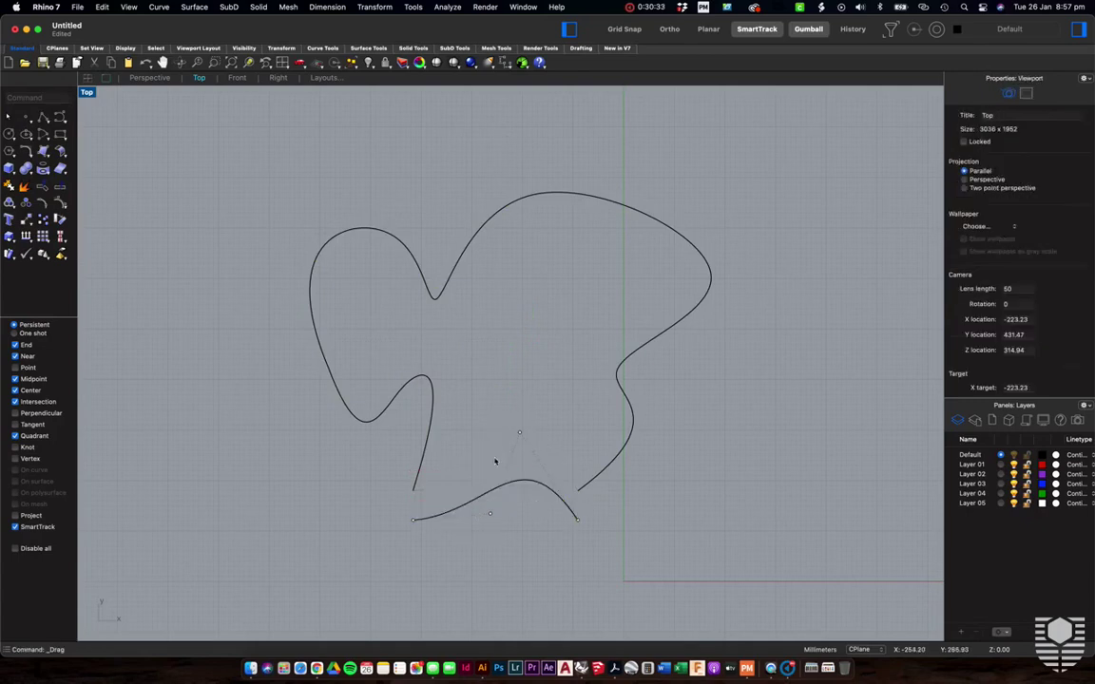
pyautogui.click(544, 484)
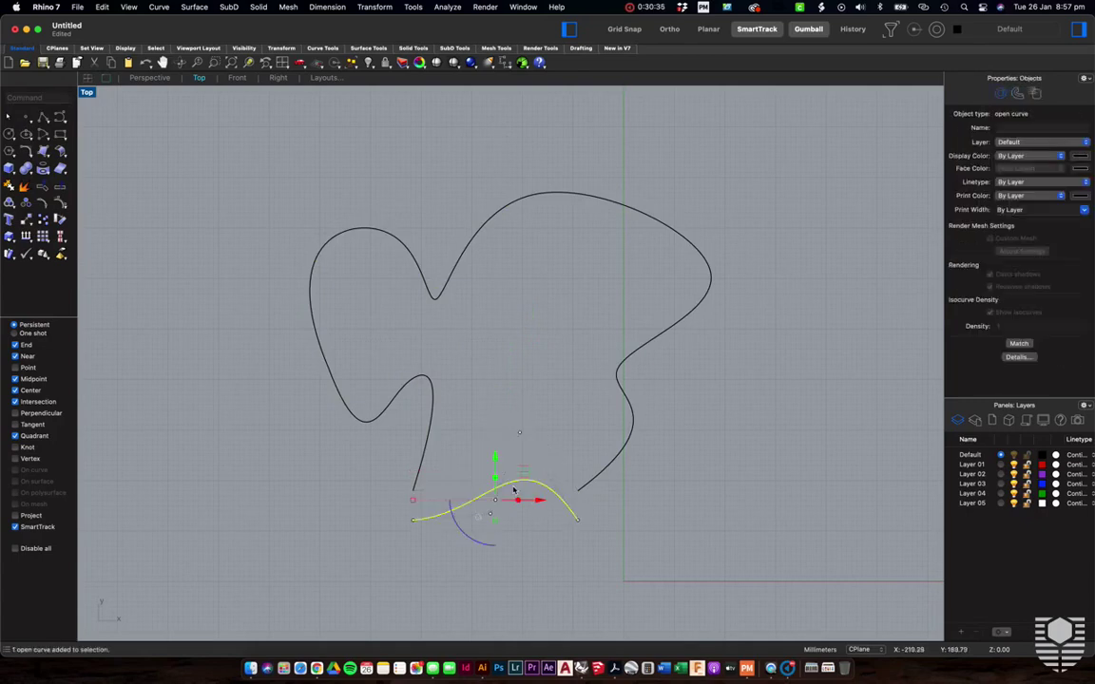
pyautogui.moveTo(519, 436); pyautogui.dragTo(515, 603)
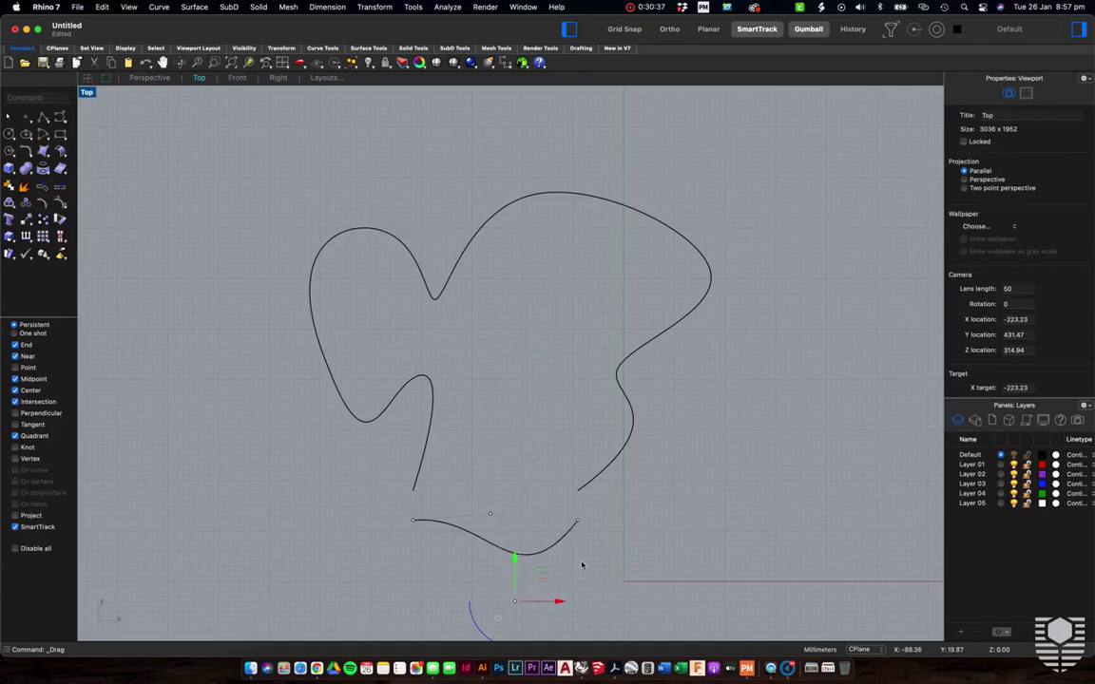
# Snap the bottom segment's right and left endpoints back onto the open ends of the neighbouring curves
pyautogui.click(581, 524)
pyautogui.moveTo(581, 523); pyautogui.dragTo(576, 491)
pyautogui.moveTo(414, 522); pyautogui.dragTo(414, 491)
# Join the reshaped bottom segment with its two neighbours into a single closed curve and deselect it
pyautogui.click(645, 482)
pyautogui.moveTo(645, 485); pyautogui.dragTo(397, 407)
pyautogui.write('join')
pyautogui.press('Return')
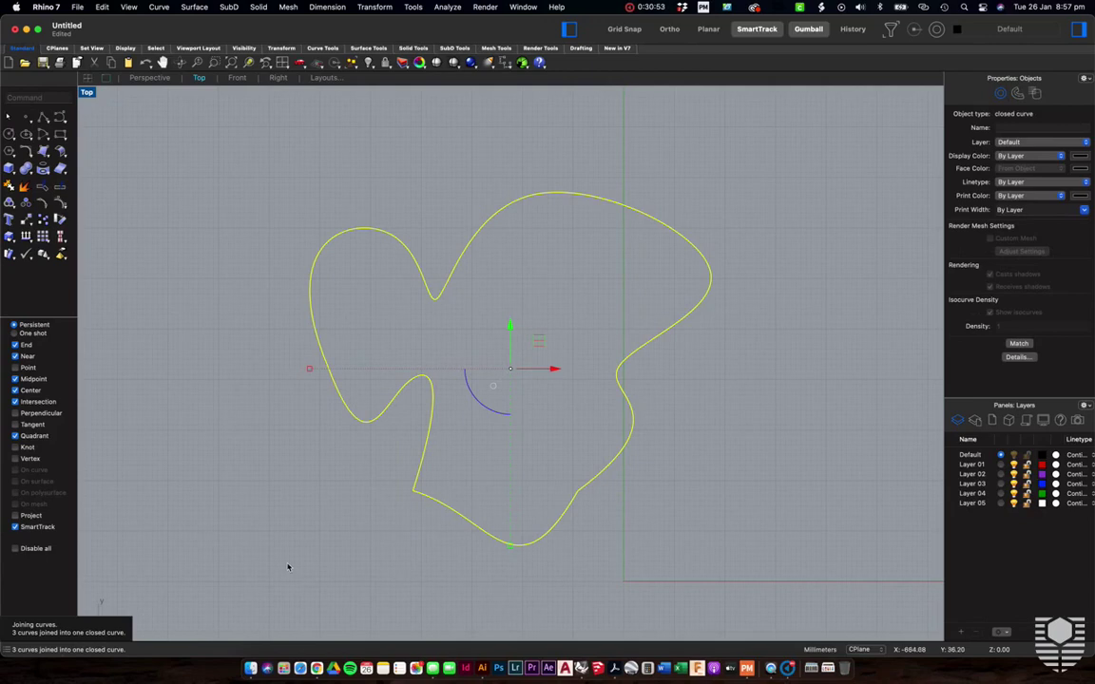
pyautogui.press('F10')
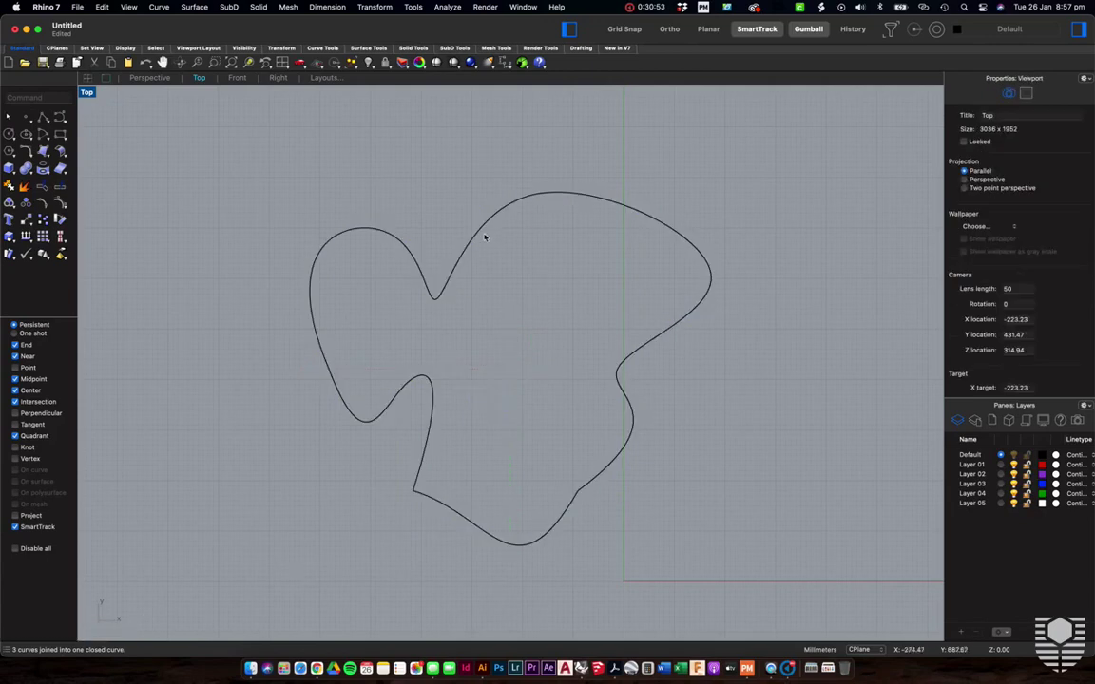
# Reshape the closed curve by pulling the far-right control point outward, the top one up-left, the left hump's one left, and the inner one down-right
pyautogui.click(483, 235)
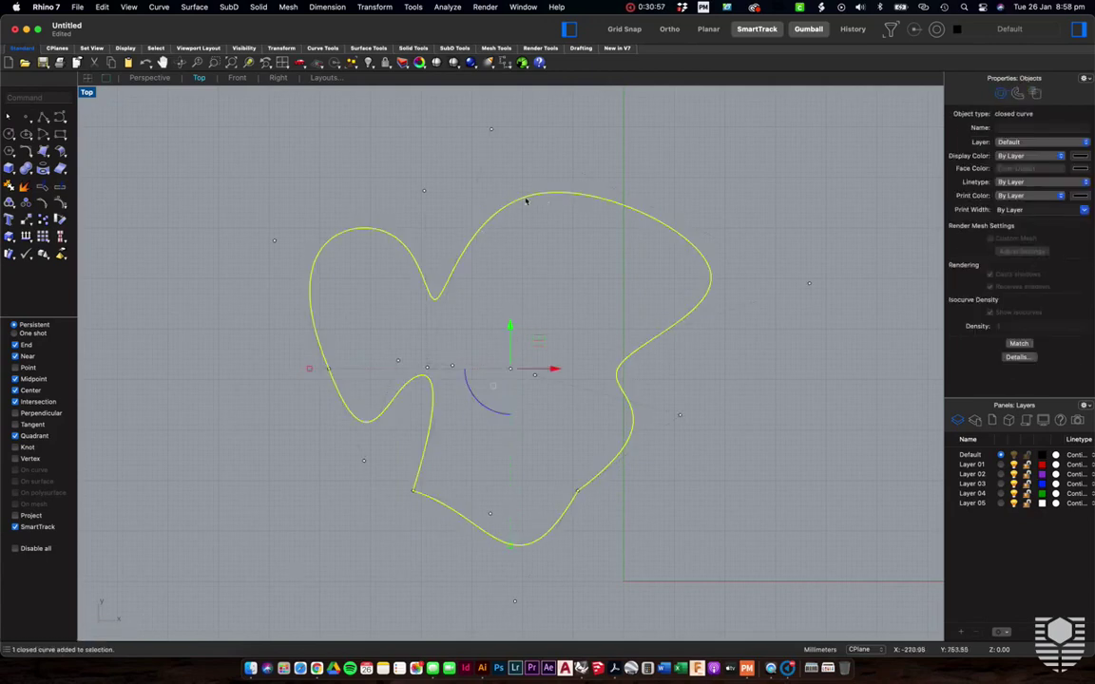
pyautogui.moveTo(810, 286); pyautogui.dragTo(852, 260)
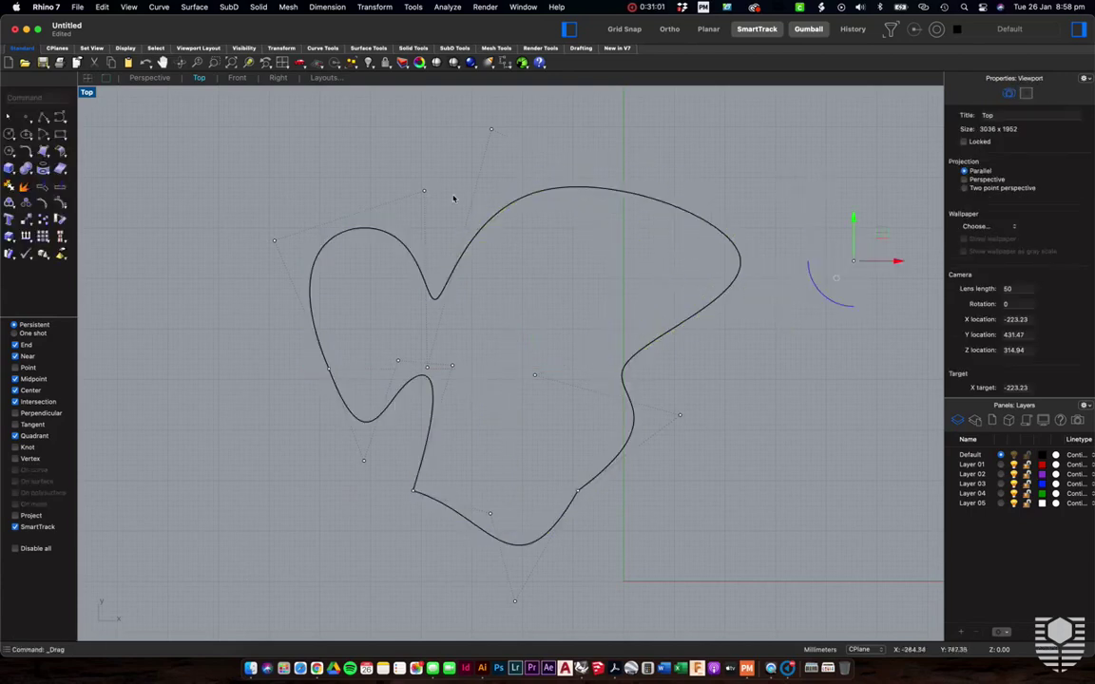
pyautogui.moveTo(490, 129); pyautogui.dragTo(470, 116)
pyautogui.moveTo(424, 190); pyautogui.dragTo(360, 193)
pyautogui.moveTo(452, 364); pyautogui.dragTo(471, 394)
pyautogui.press('Escape')
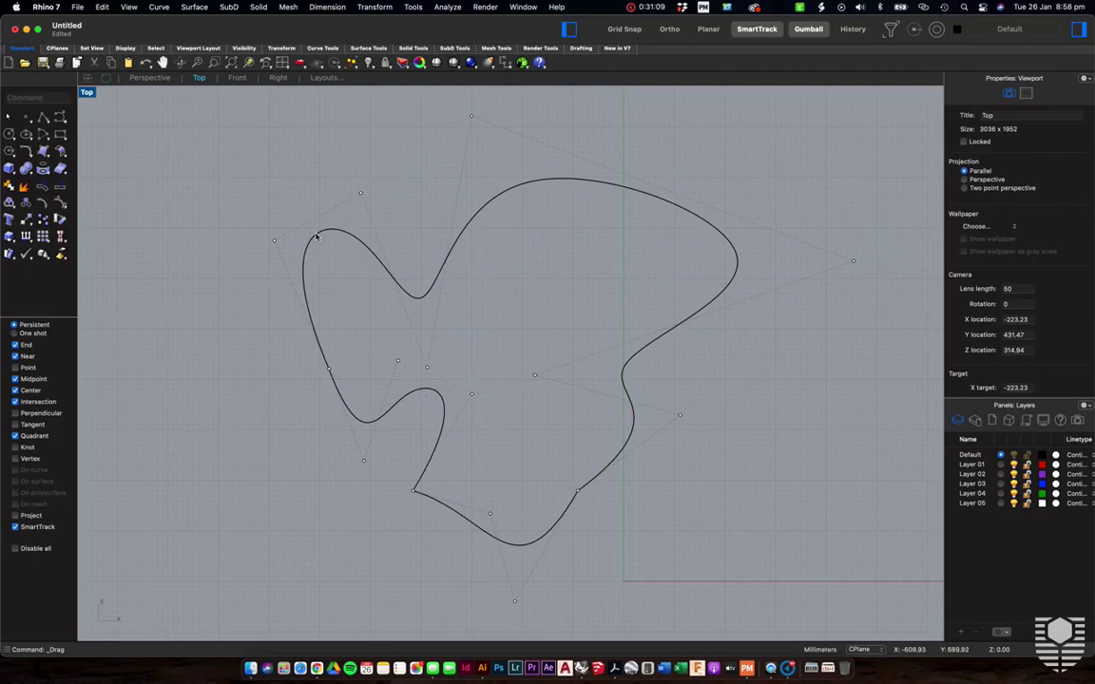
pyautogui.press('Escape')
# Show the edit points on the closed curve
pyautogui.click(469, 225)
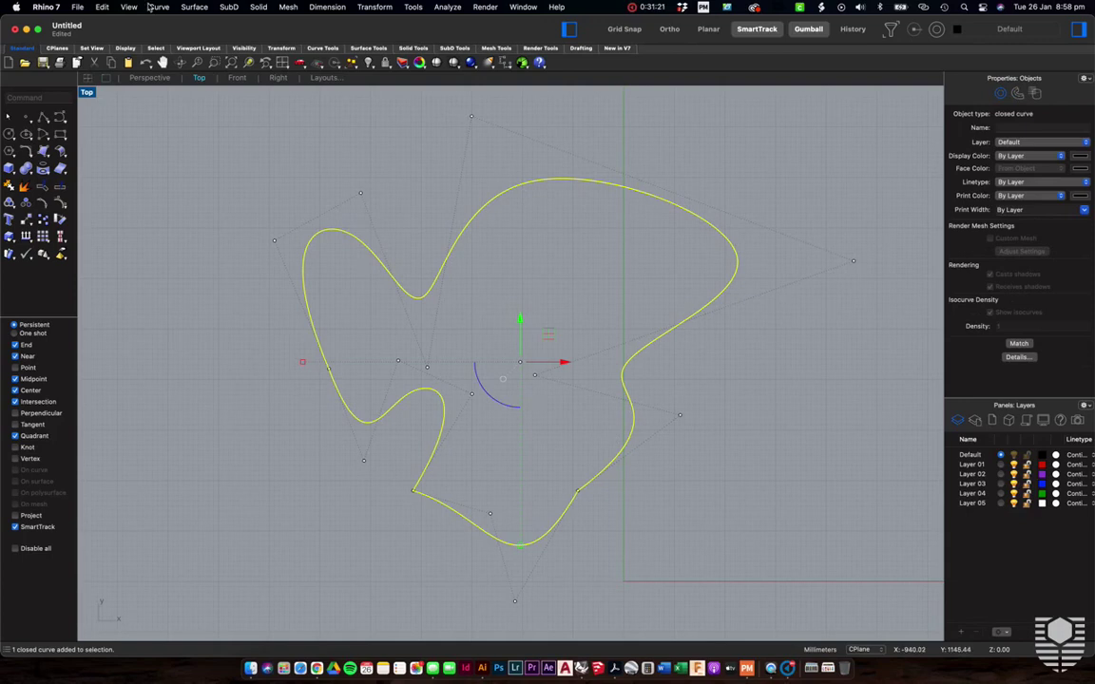
pyautogui.click(104, 6)
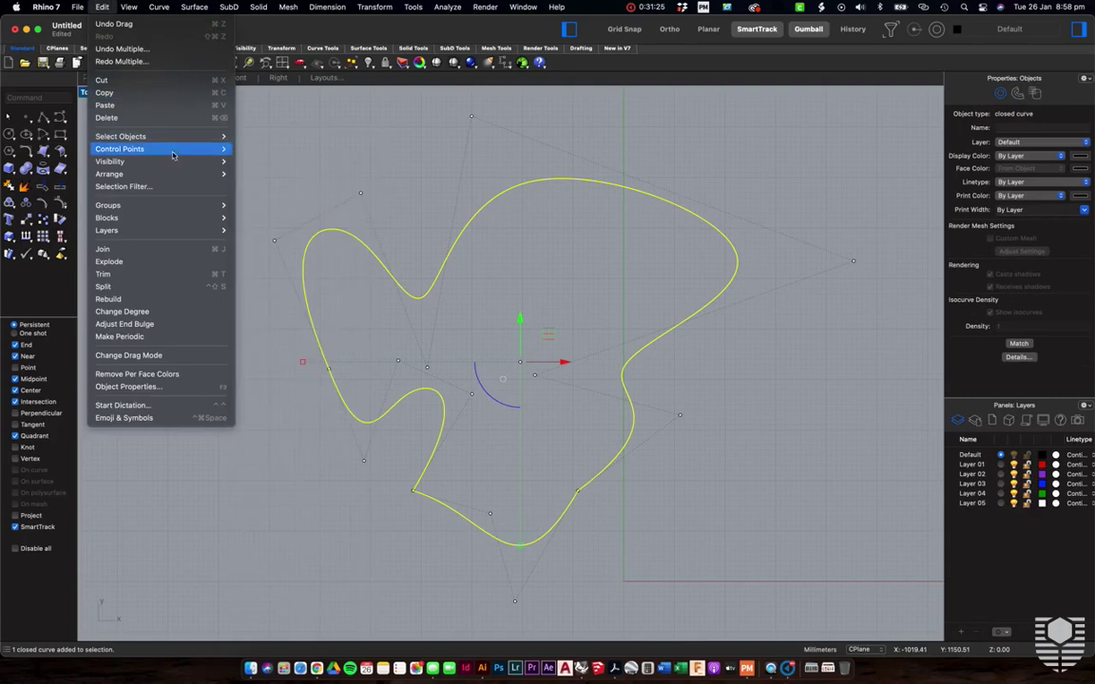
pyautogui.moveTo(174, 152)
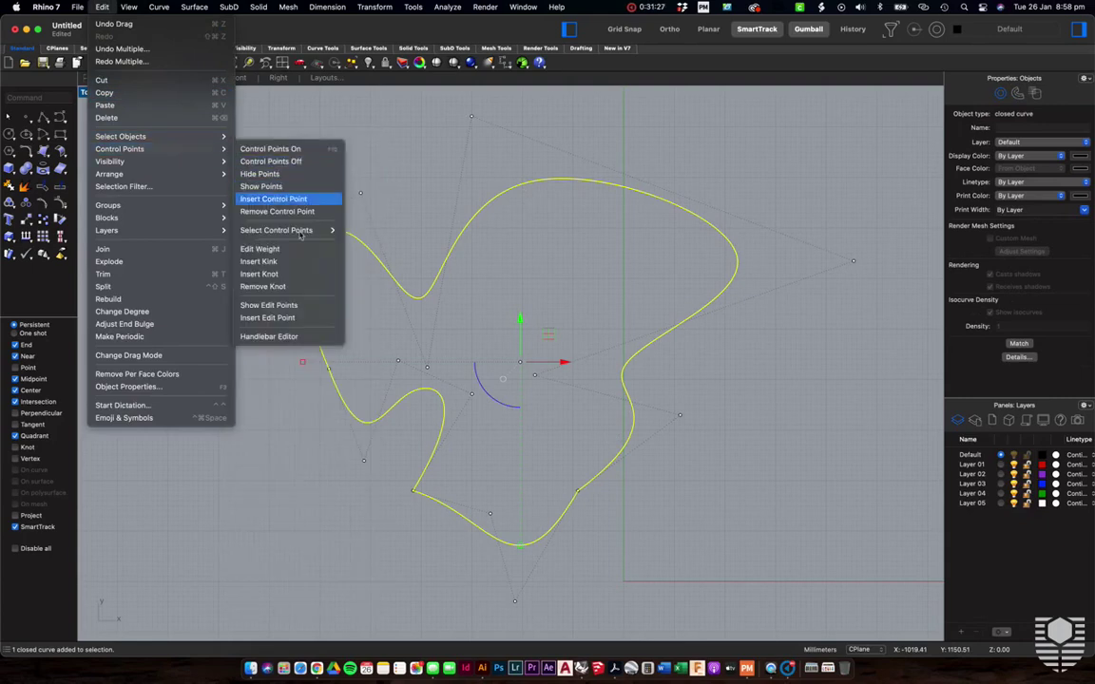
pyautogui.click(304, 309)
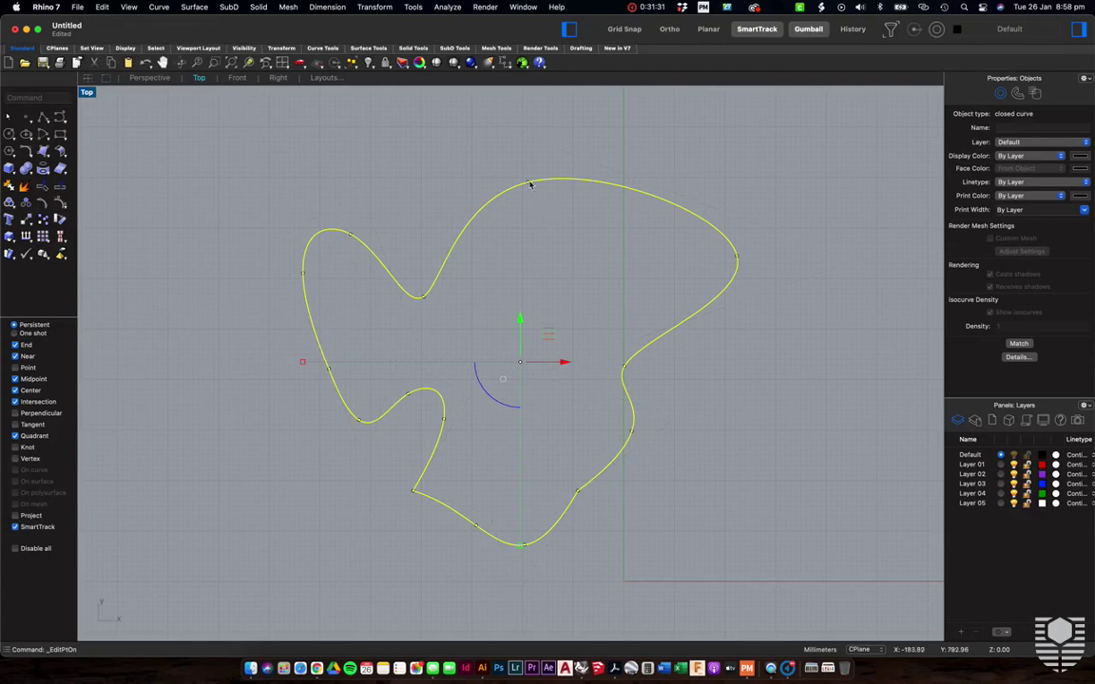
# Reshape the right side by moving edit points: top peak up, rightmost left, waist right, lower bend up-left, and lower-right corner right
pyautogui.moveTo(526, 180); pyautogui.dragTo(524, 156)
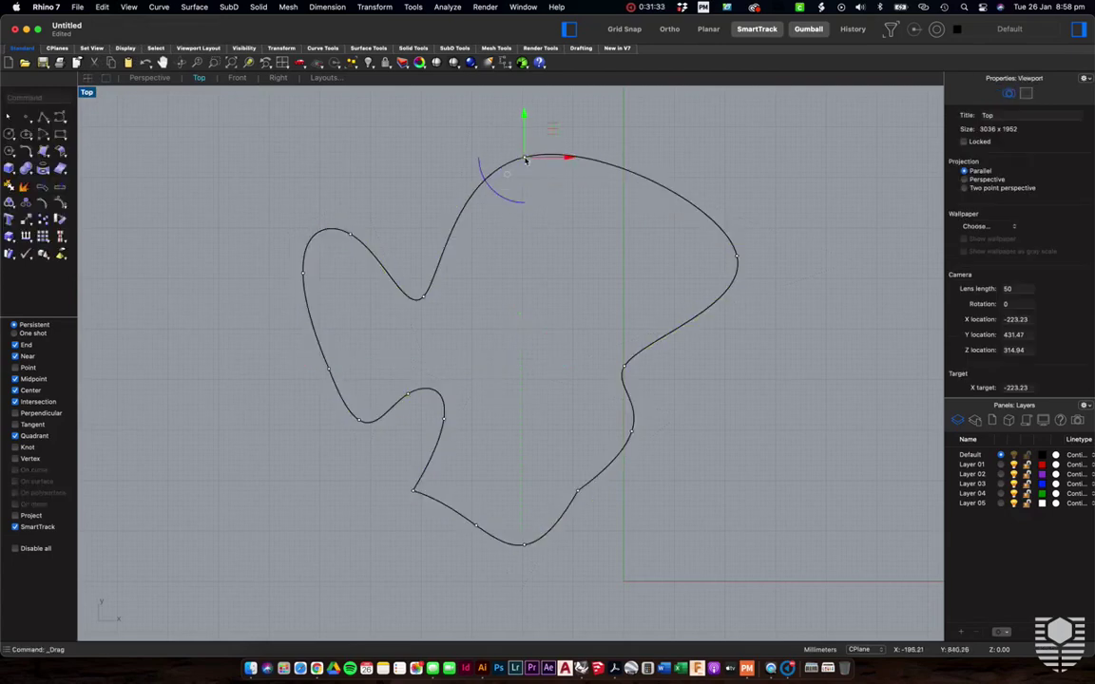
pyautogui.moveTo(739, 260); pyautogui.dragTo(685, 258)
pyautogui.moveTo(624, 368); pyautogui.dragTo(715, 364)
pyautogui.click(632, 433)
pyautogui.moveTo(632, 432); pyautogui.dragTo(623, 403)
pyautogui.moveTo(577, 490); pyautogui.dragTo(625, 496)
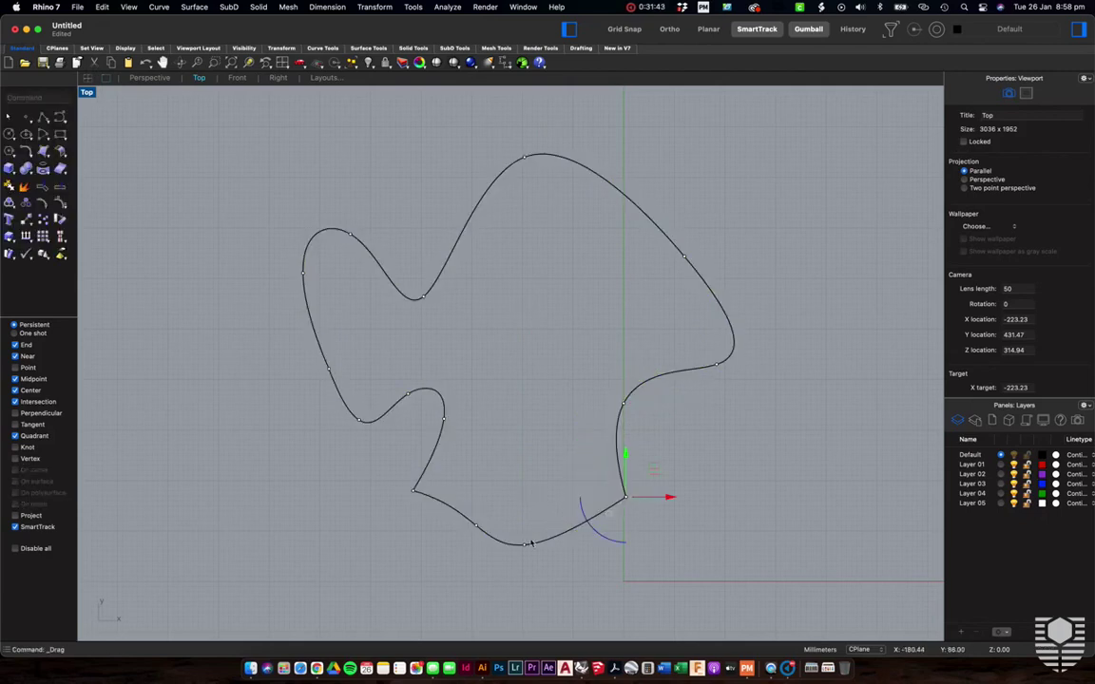
# Move the bottom edit point to the origin, the upper-right one onto the green axis, and the top peak up beside that axis
pyautogui.moveTo(525, 549); pyautogui.dragTo(624, 581)
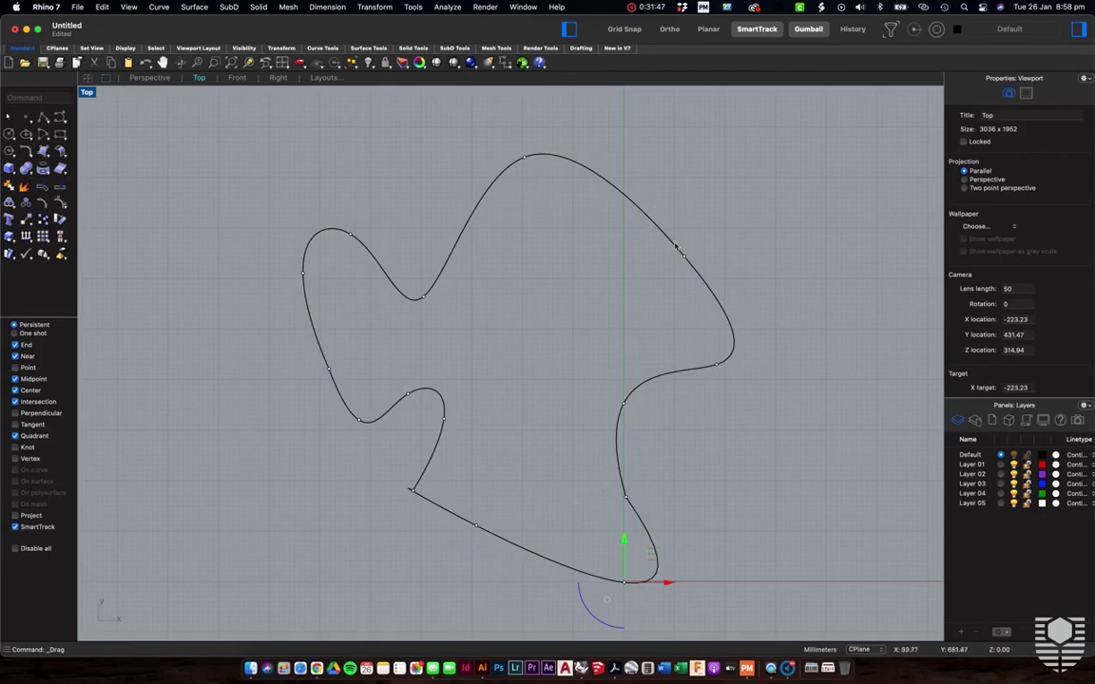
pyautogui.moveTo(685, 257); pyautogui.dragTo(623, 257)
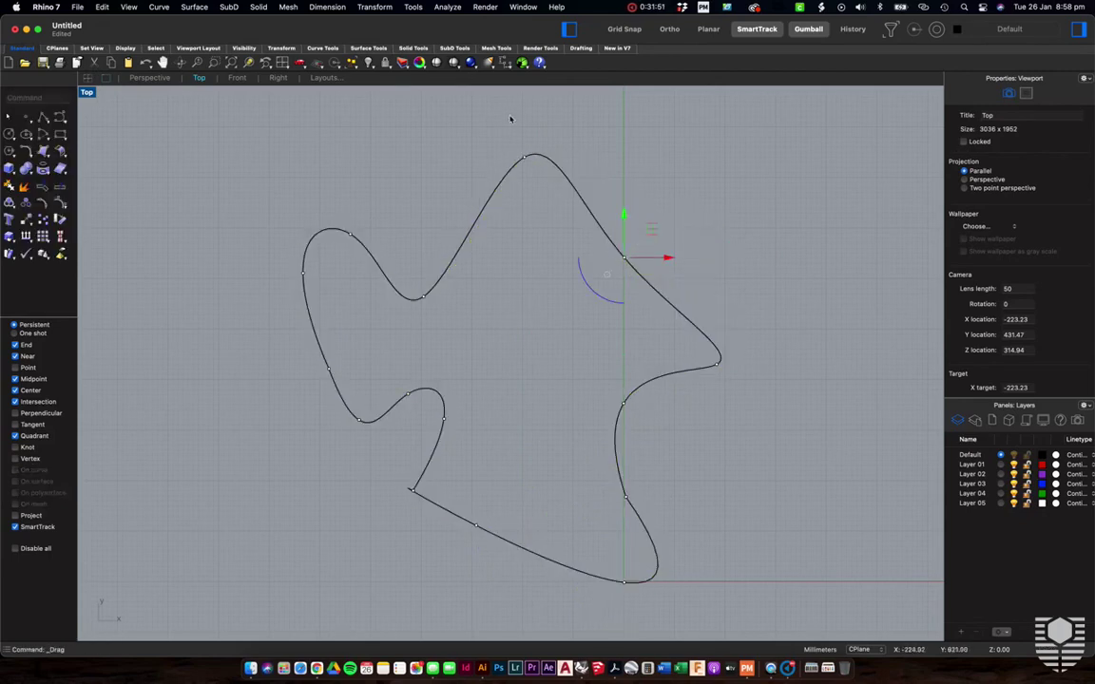
pyautogui.moveTo(523, 154); pyautogui.dragTo(628, 128)
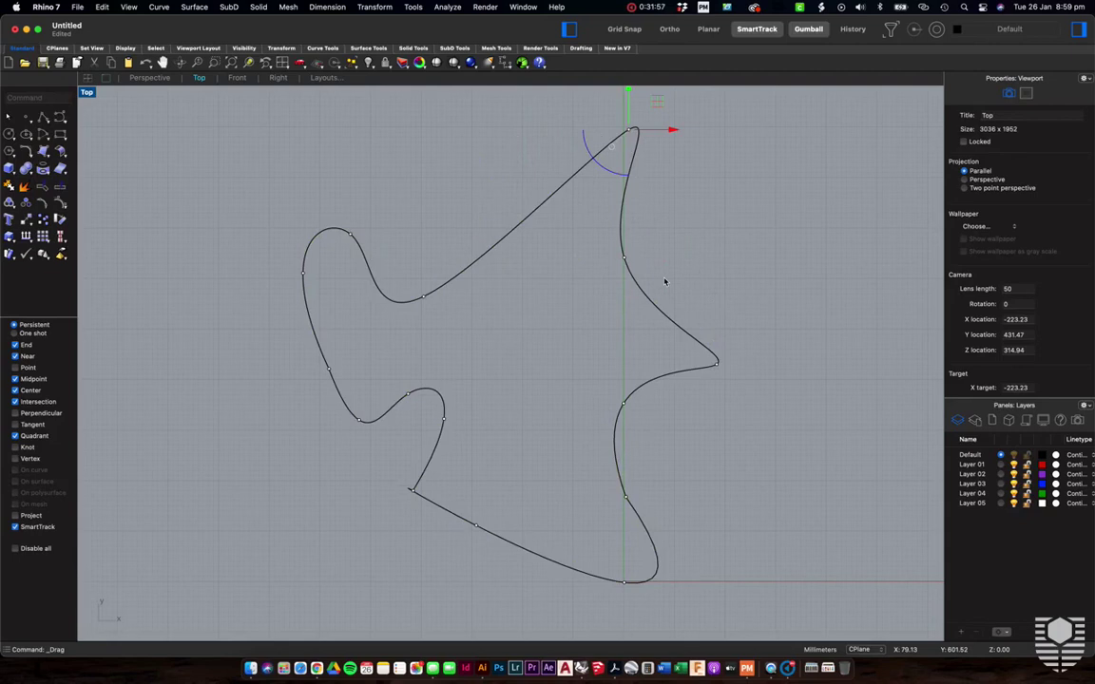
pyautogui.press('Escape')
# Select the closed curve and move the control point inside its upper right part slightly up and right
pyautogui.click(623, 253)
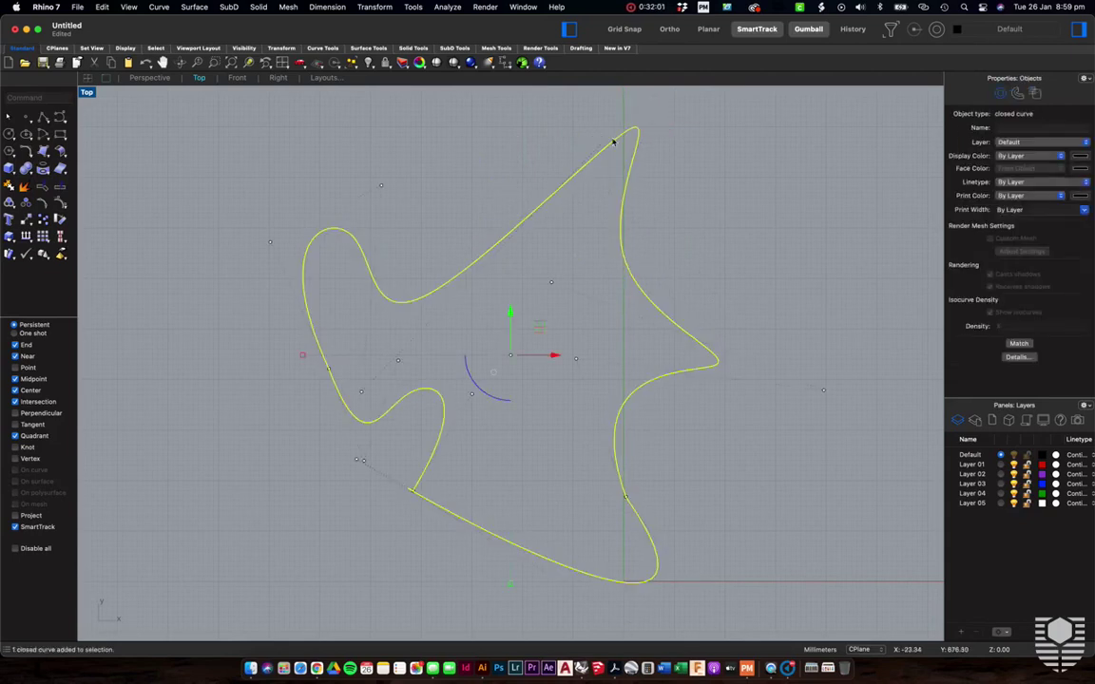
pyautogui.scroll(-3, 611, 415)
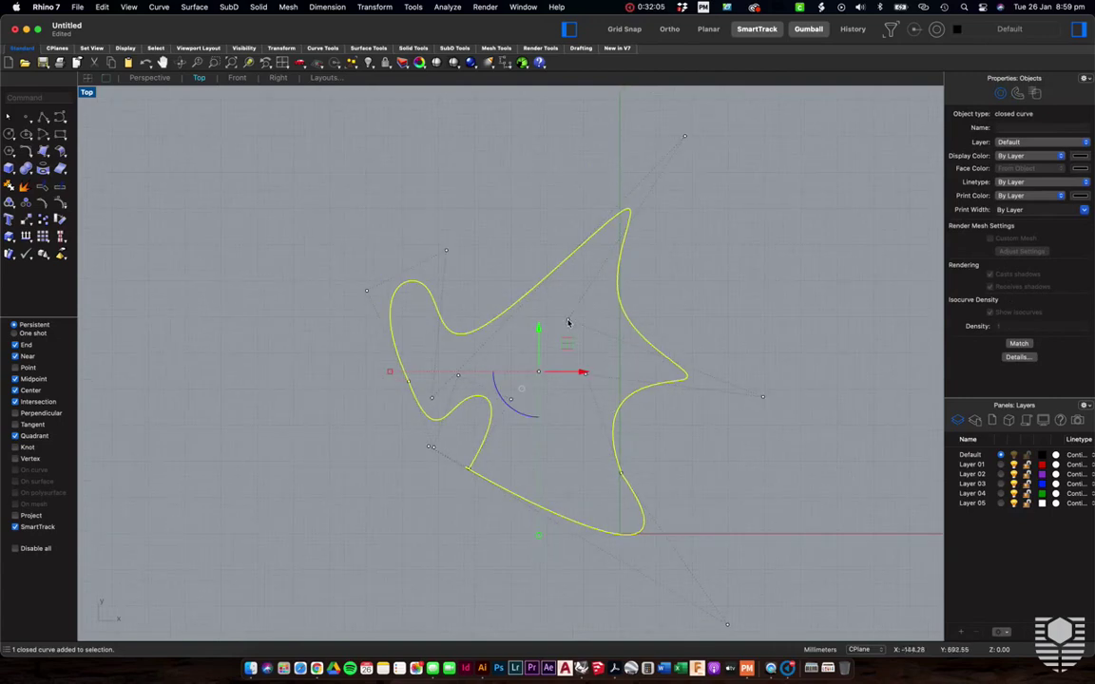
pyautogui.moveTo(569, 325)
pyautogui.mouseDown()
pyautogui.moveTo(557, 316)
pyautogui.moveTo(575, 315)
pyautogui.mouseUp()
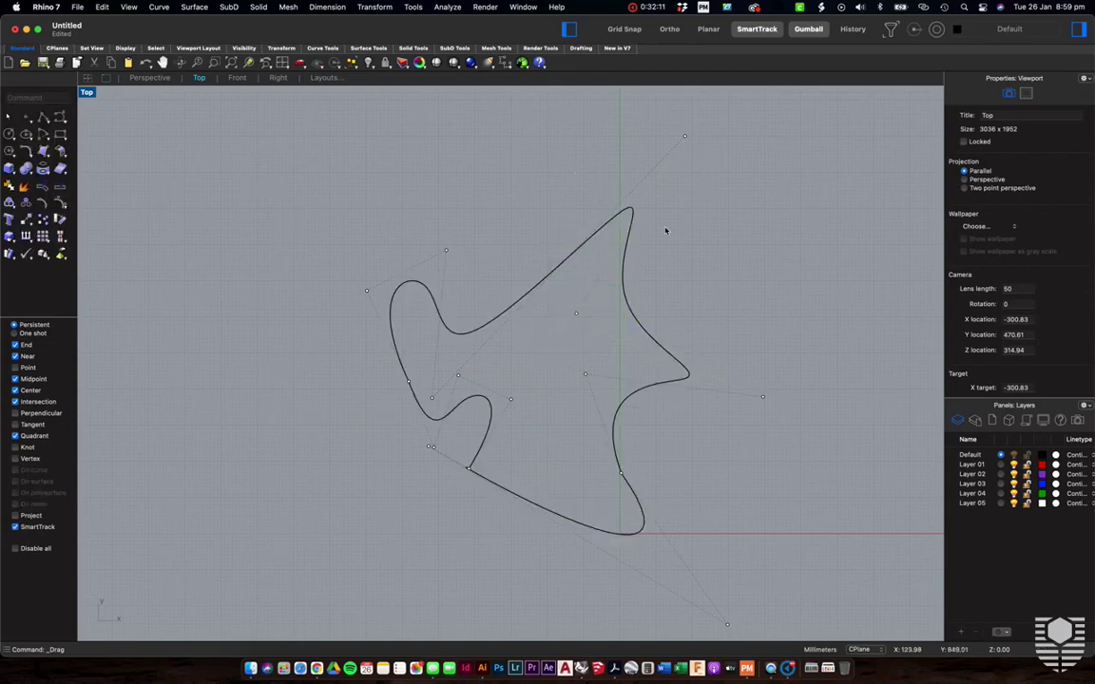
# Select the closed curve and hide its control points, leaving only the lowest one shown
pyautogui.click(632, 215)
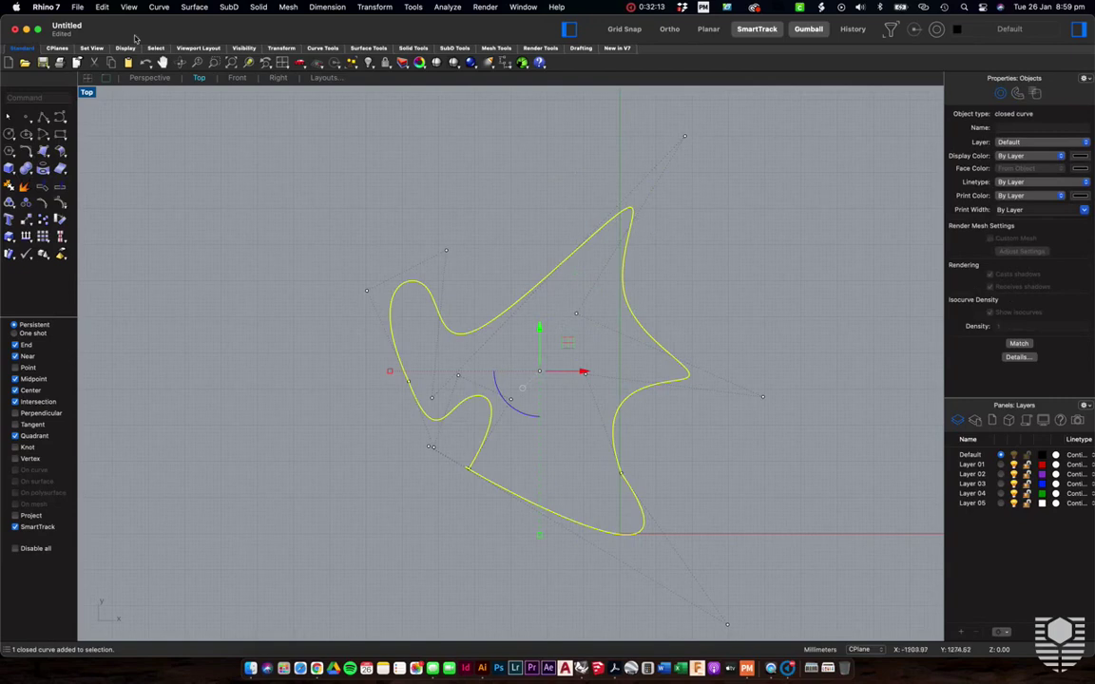
pyautogui.click(101, 6)
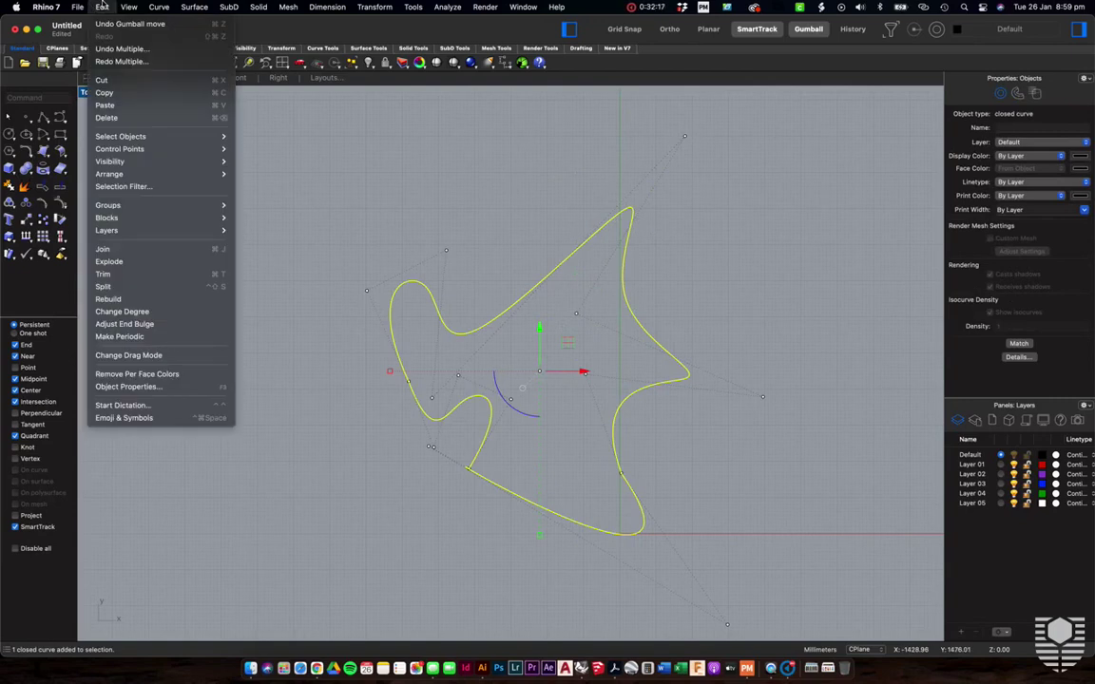
pyautogui.moveTo(162, 164)
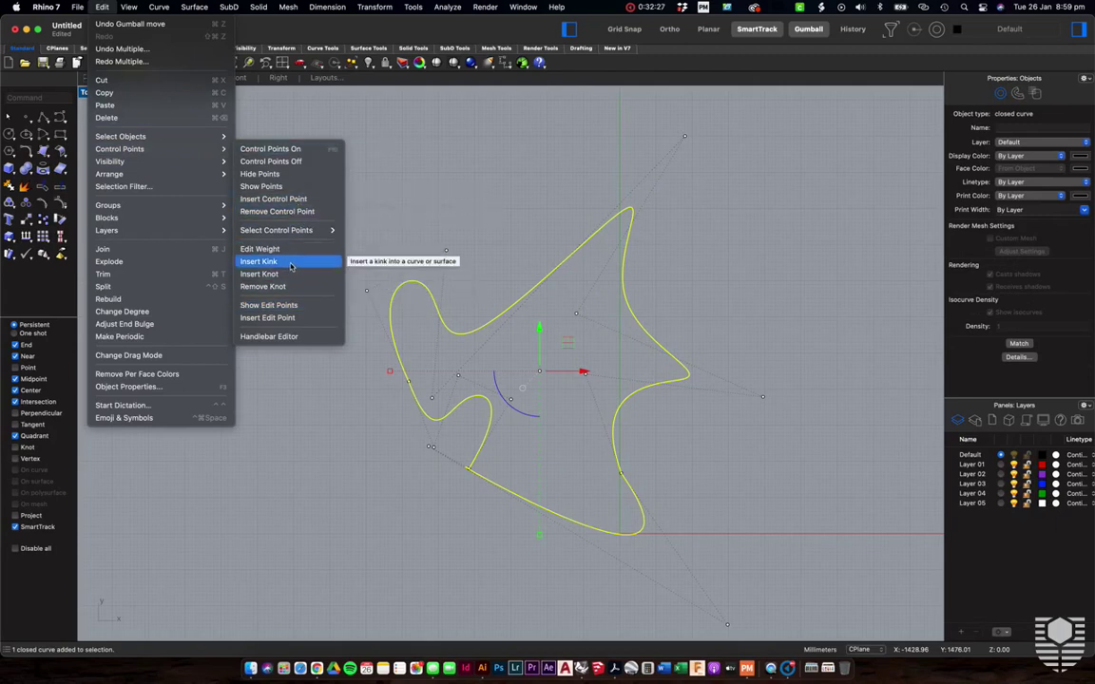
pyautogui.click(261, 174)
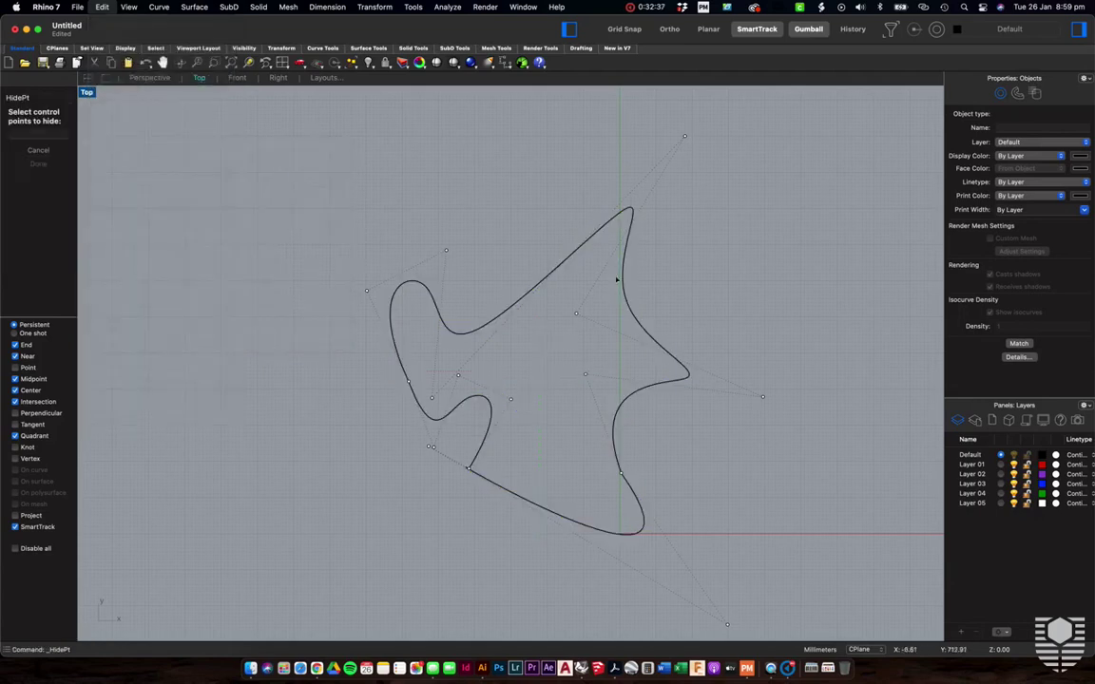
pyautogui.moveTo(939, 123); pyautogui.dragTo(300, 549)
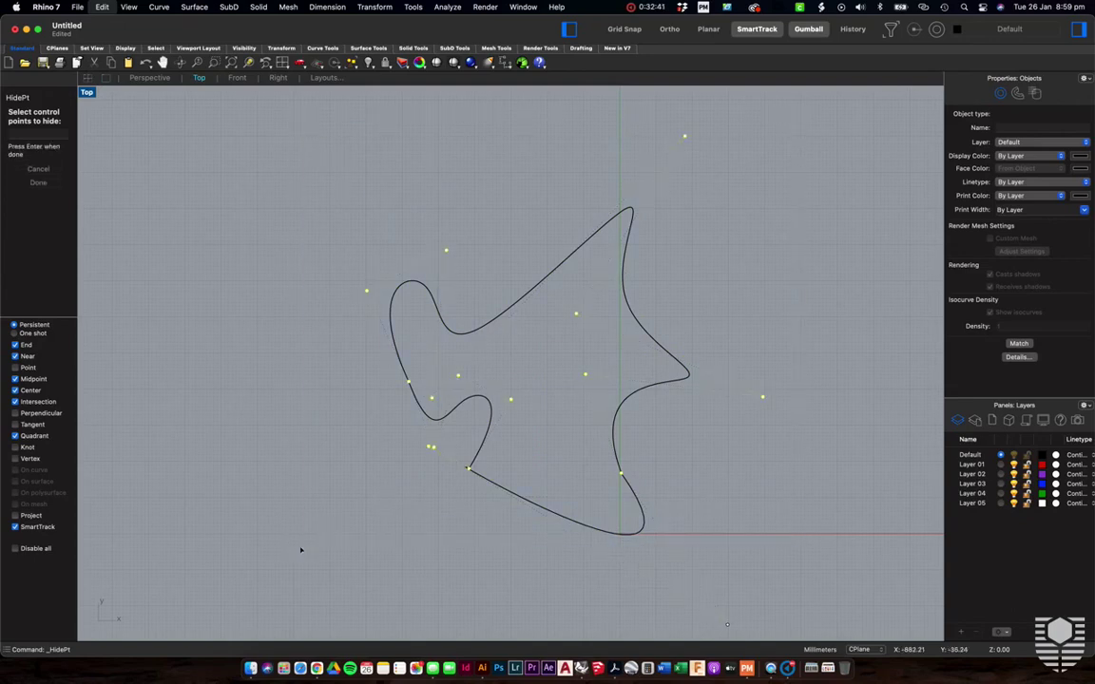
pyautogui.press('Return')
pyautogui.scroll(3, 697, 146)
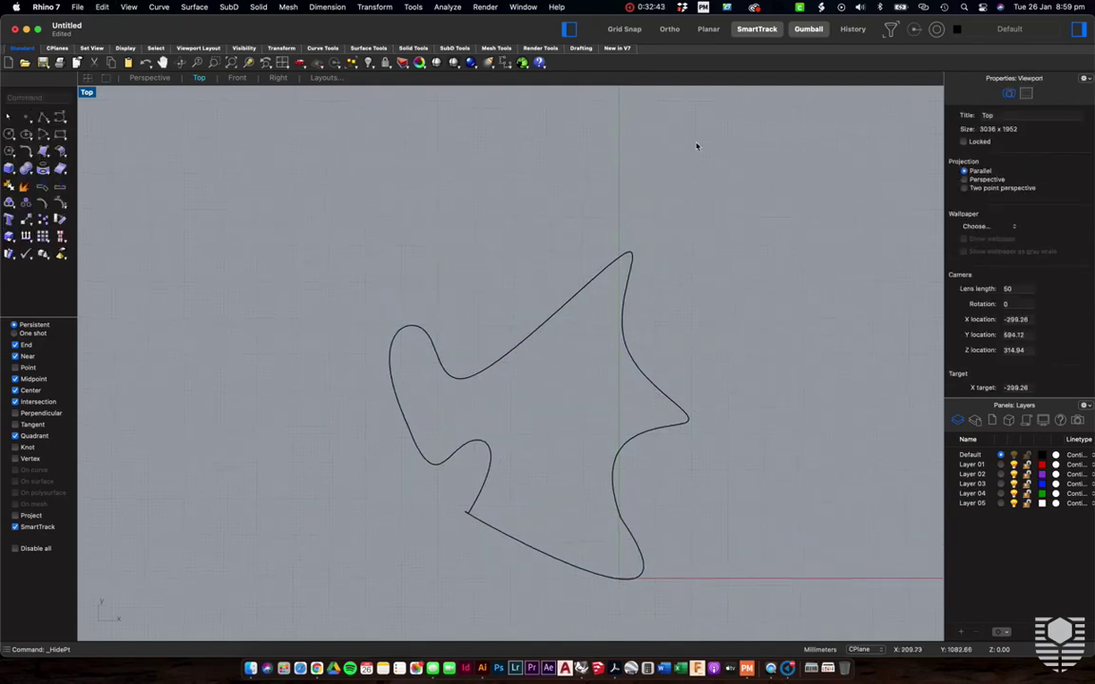
pyautogui.scroll(-5, 552, 298)
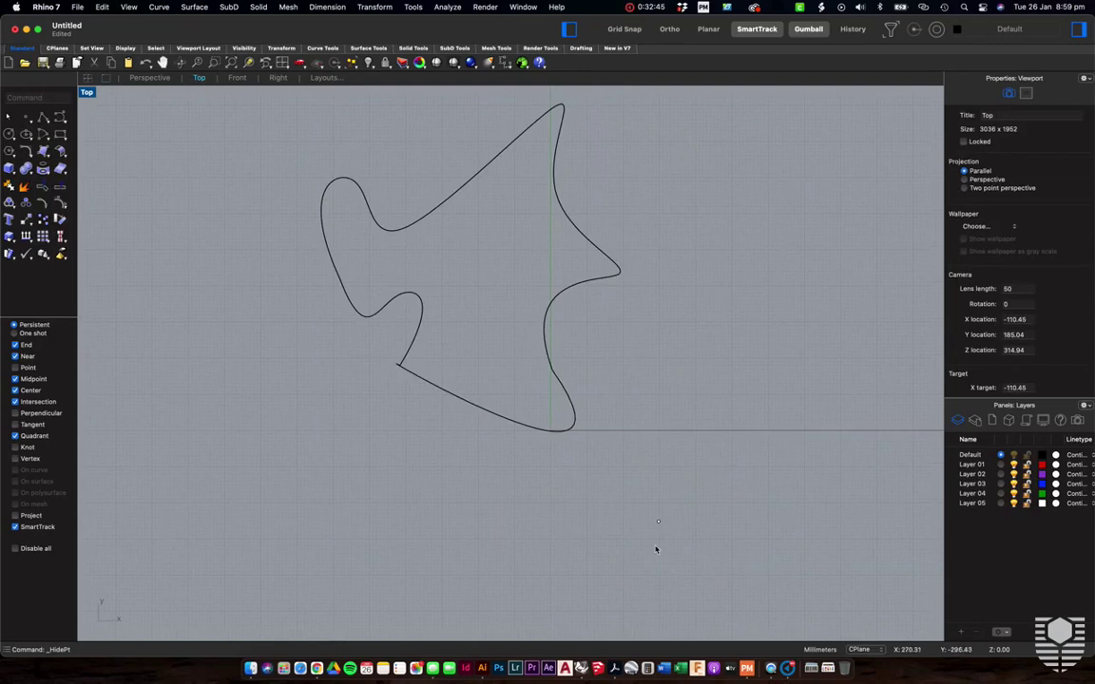
pyautogui.scroll(1, 647, 571)
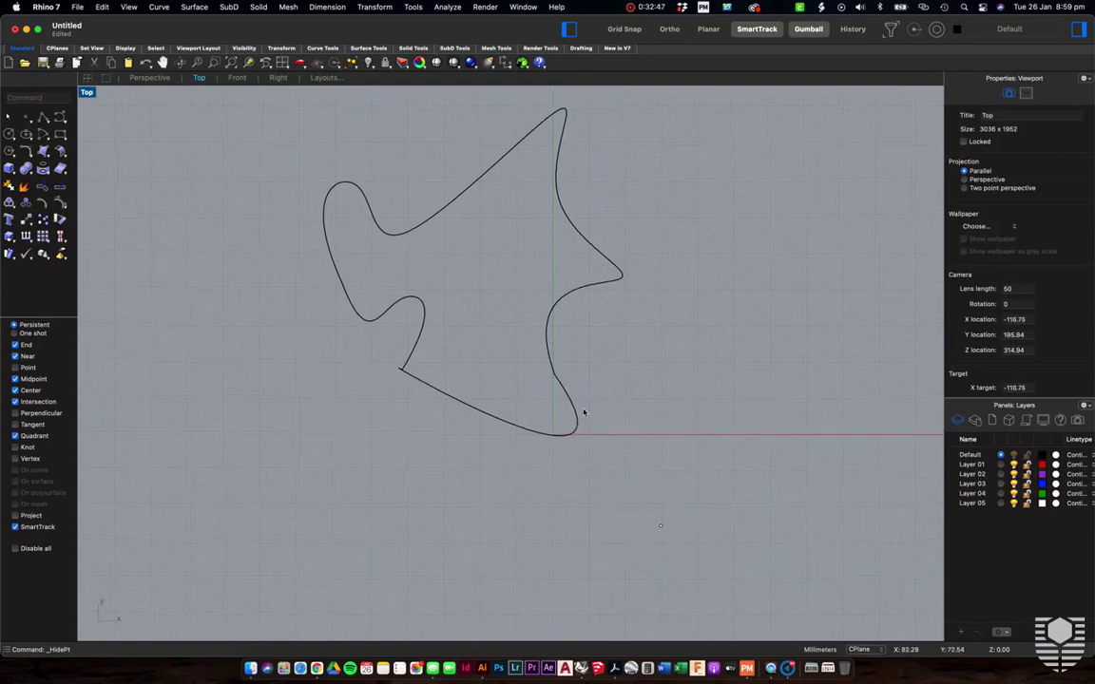
pyautogui.scroll(2, 588, 418)
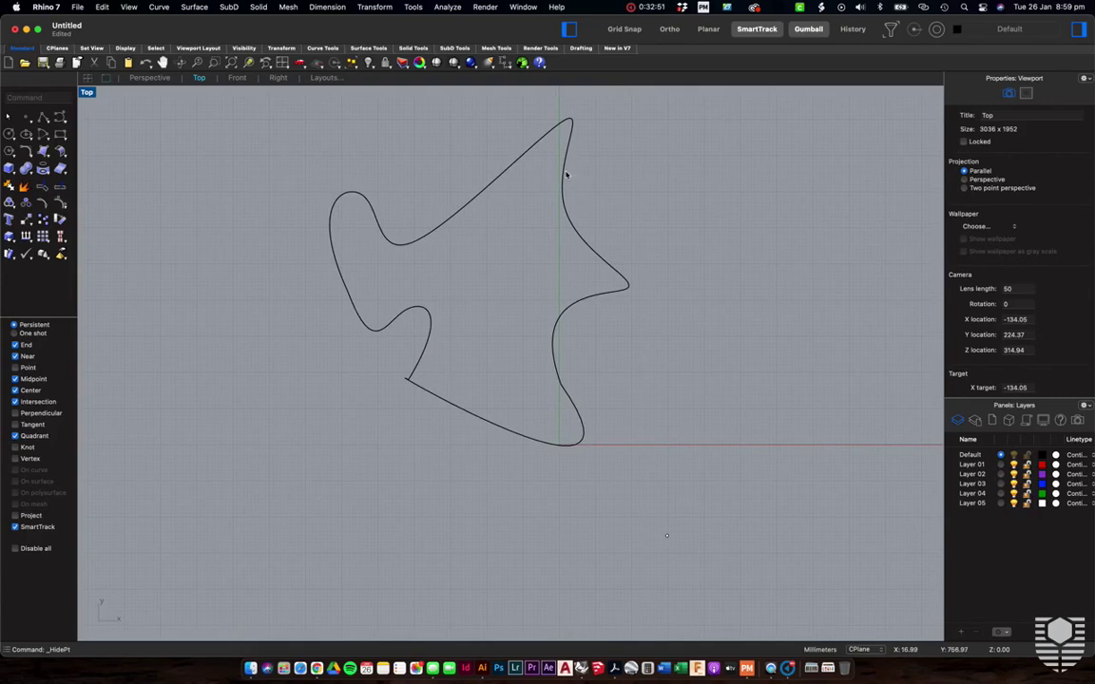
pyautogui.scroll(3, 566, 178)
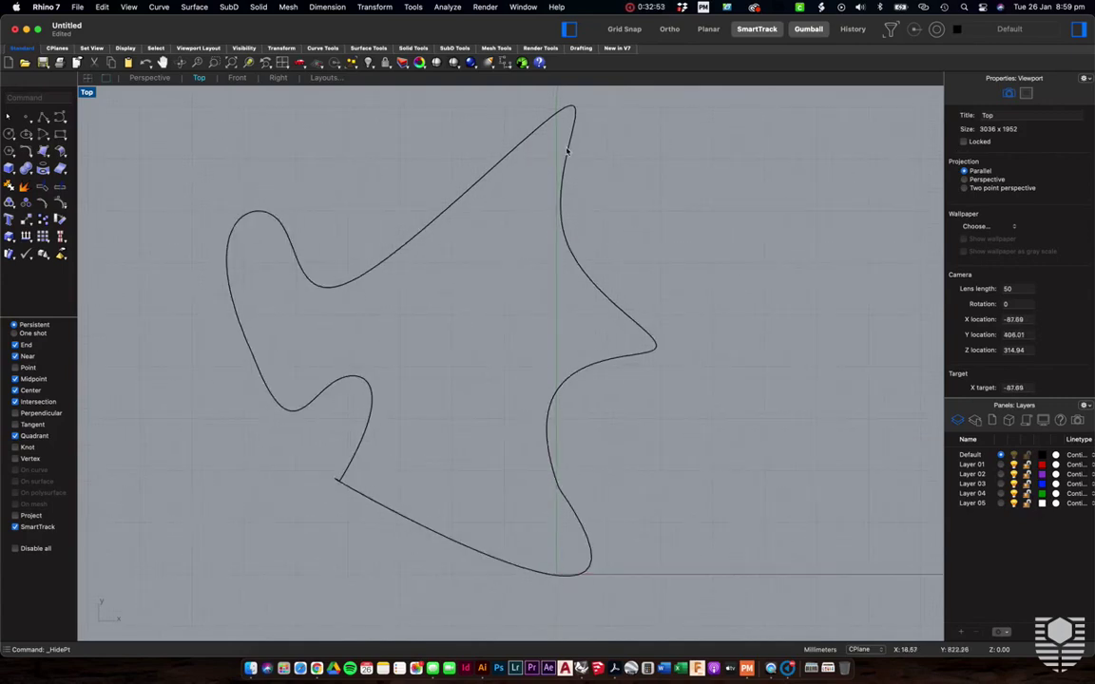
# Turn the control points of the closed curve back on
pyautogui.click(571, 153)
pyautogui.press('F10')
pyautogui.scroll(5, 562, 225)
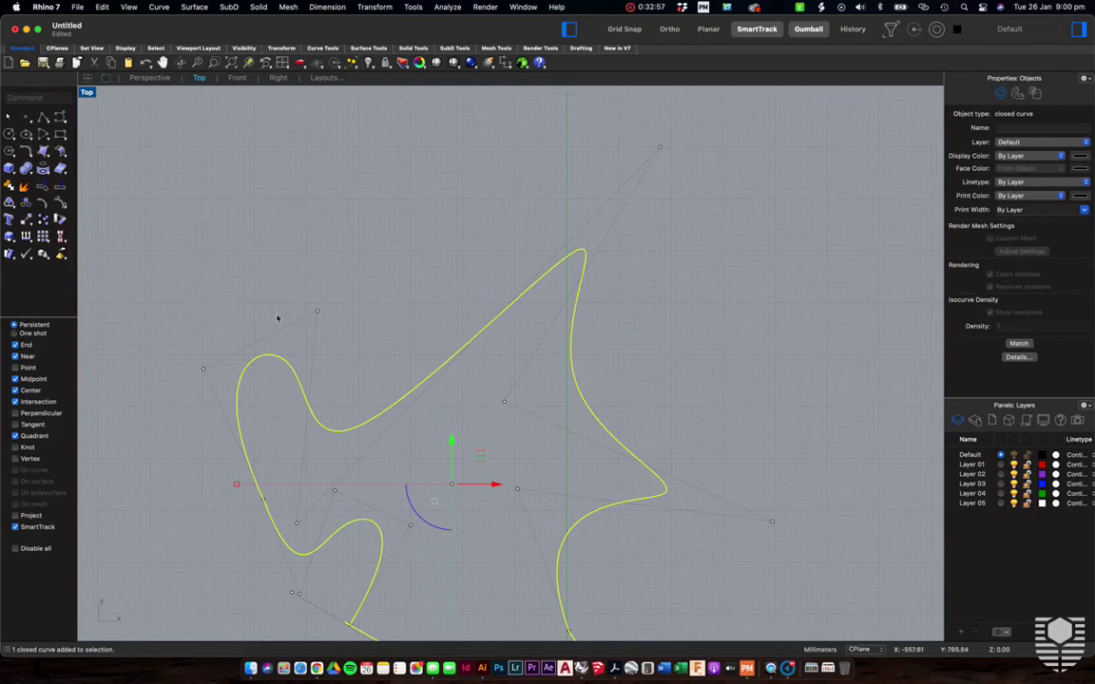
pyautogui.scroll(-1, 453, 346)
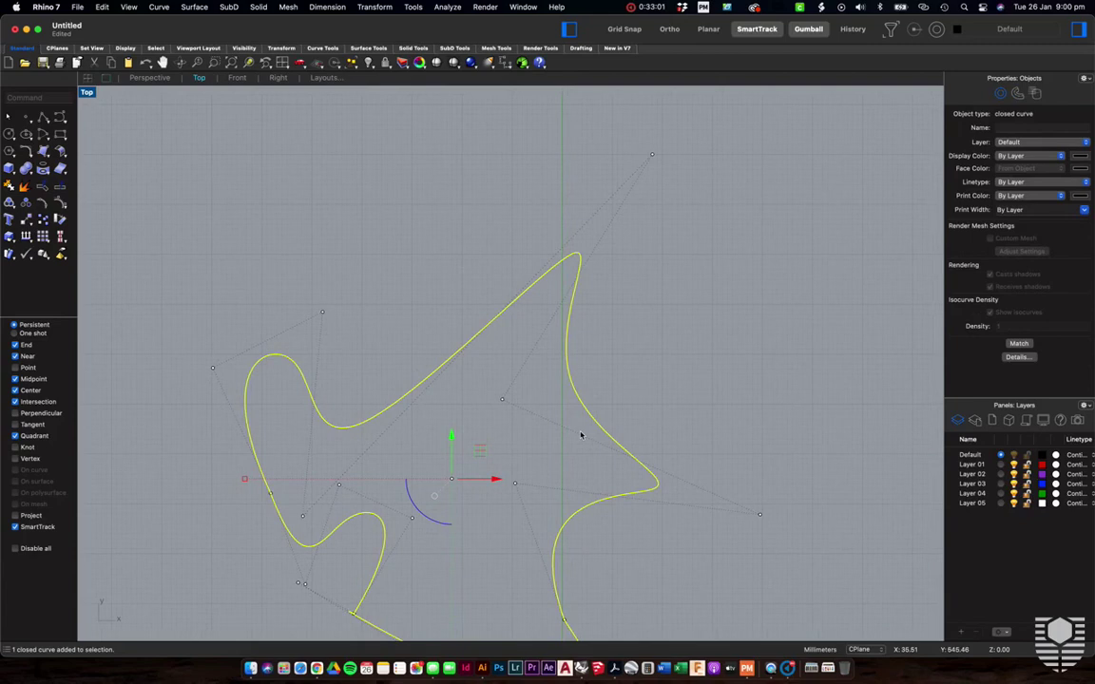
# Insert a kink in the closed curve on the concave stretch between the top peak and the rightmost tip, just right of the green axis
pyautogui.click(538, 379)
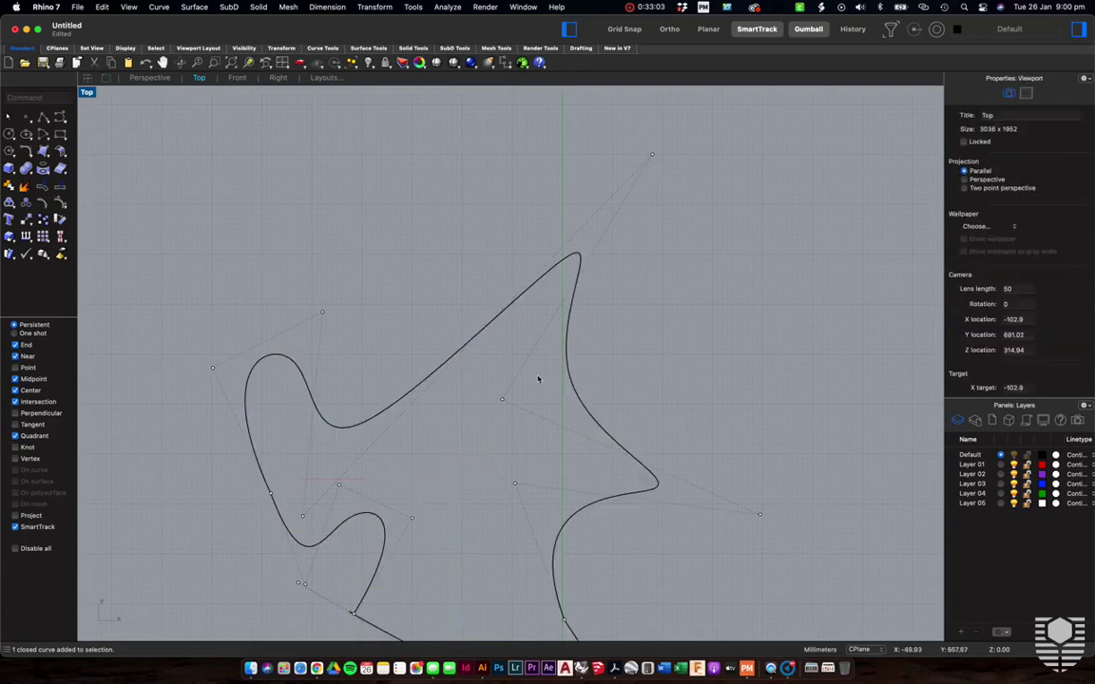
pyautogui.scroll(-3, 568, 373)
pyautogui.click(550, 355)
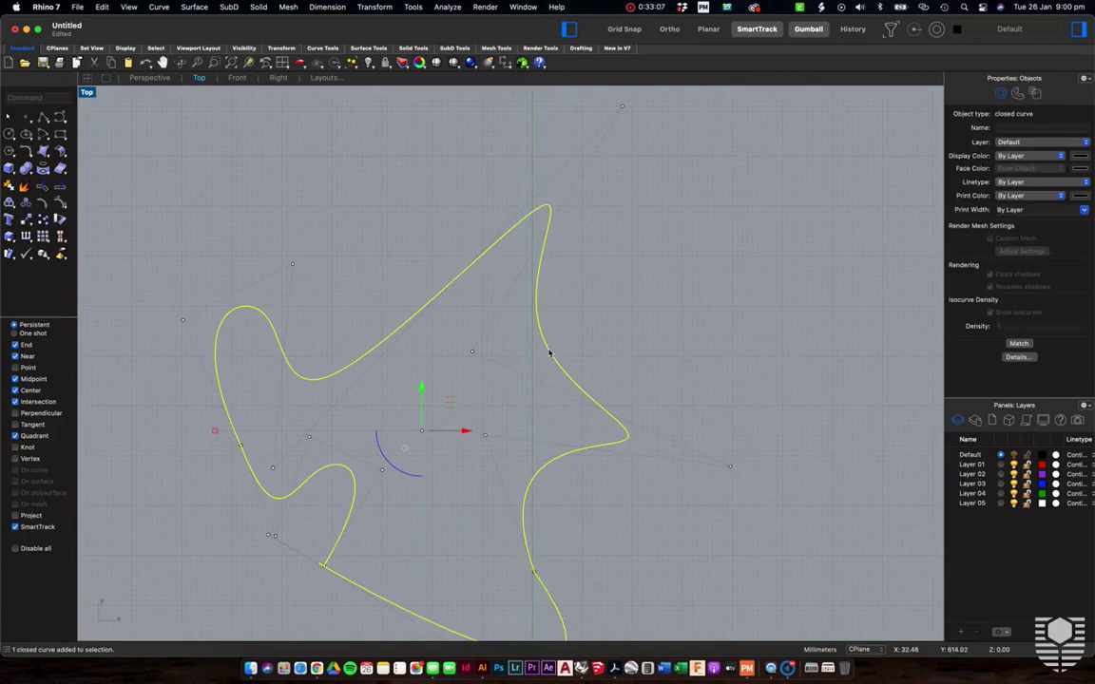
pyautogui.scroll(5, 611, 391)
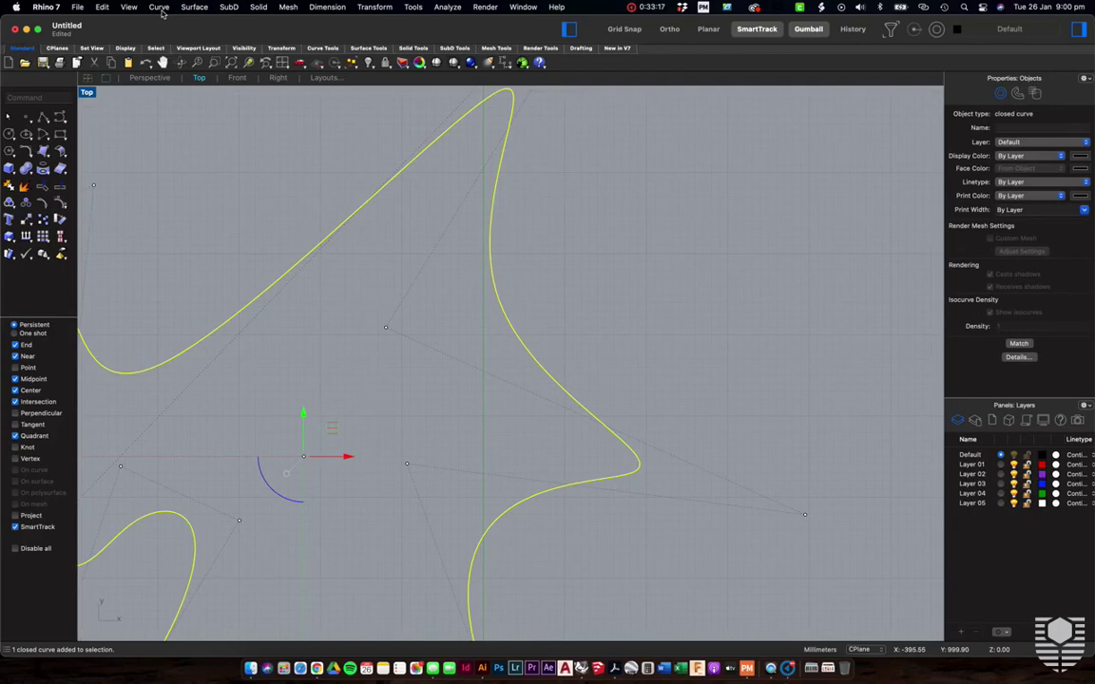
pyautogui.click(101, 6)
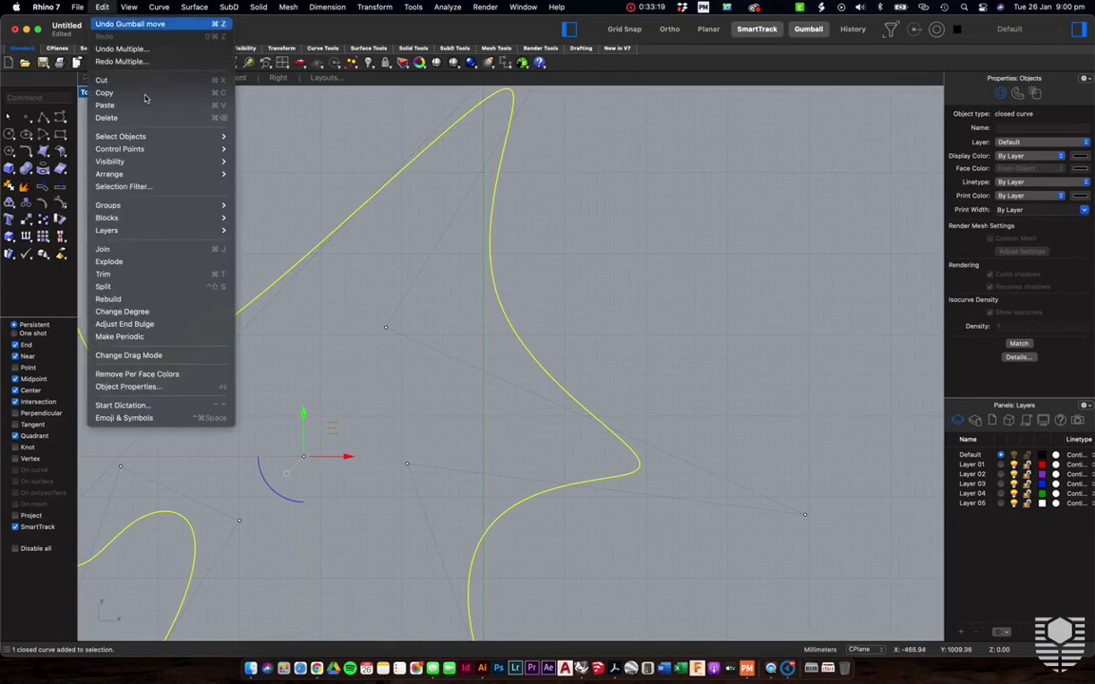
pyautogui.moveTo(197, 151)
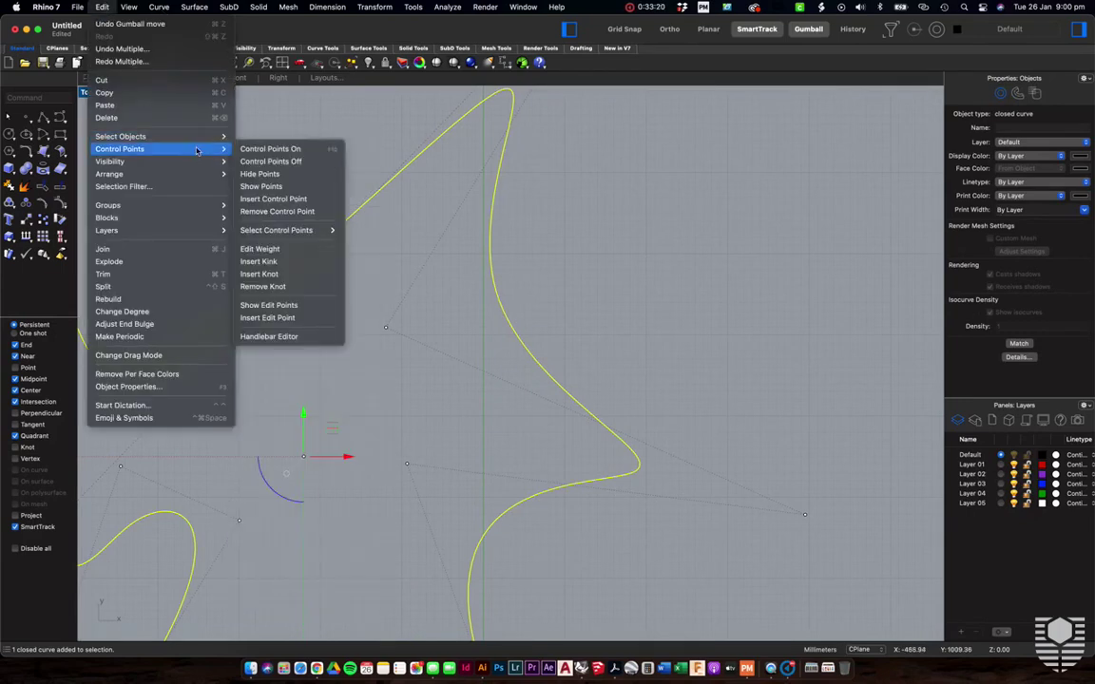
pyautogui.click(296, 262)
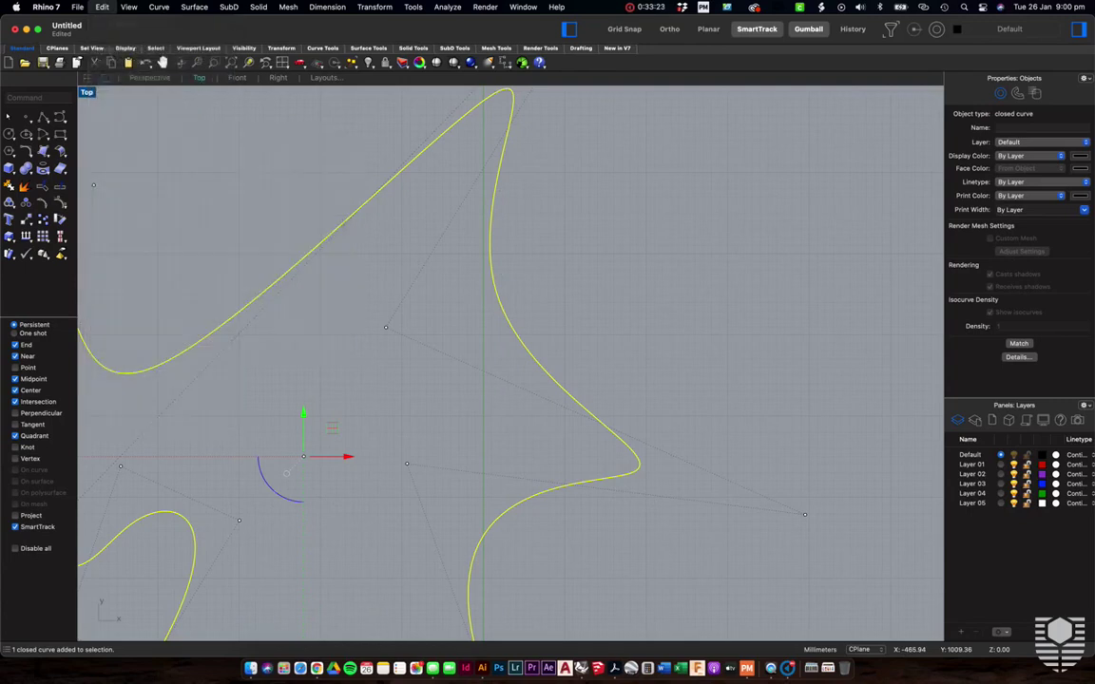
pyautogui.click(493, 282)
pyautogui.press('Return')
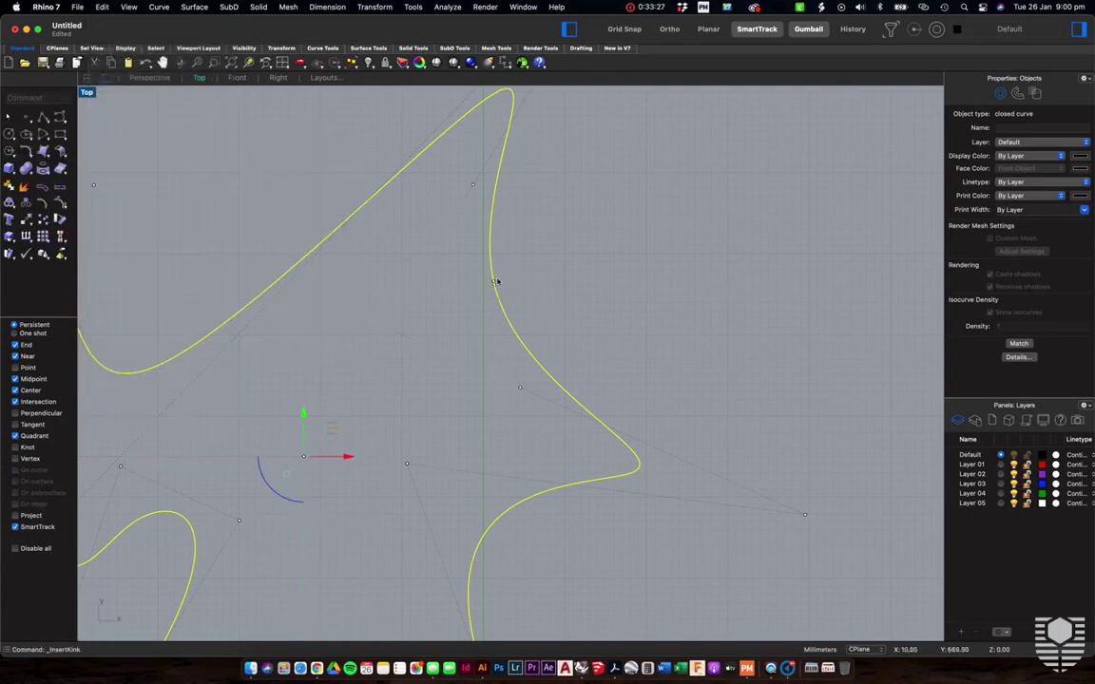
# Shape a sharp notch at the kink by moving one point down-left across the green axis and the other down-right
pyautogui.click(493, 284)
pyautogui.moveTo(493, 284); pyautogui.dragTo(472, 306)
pyautogui.scroll(8, 513, 305)
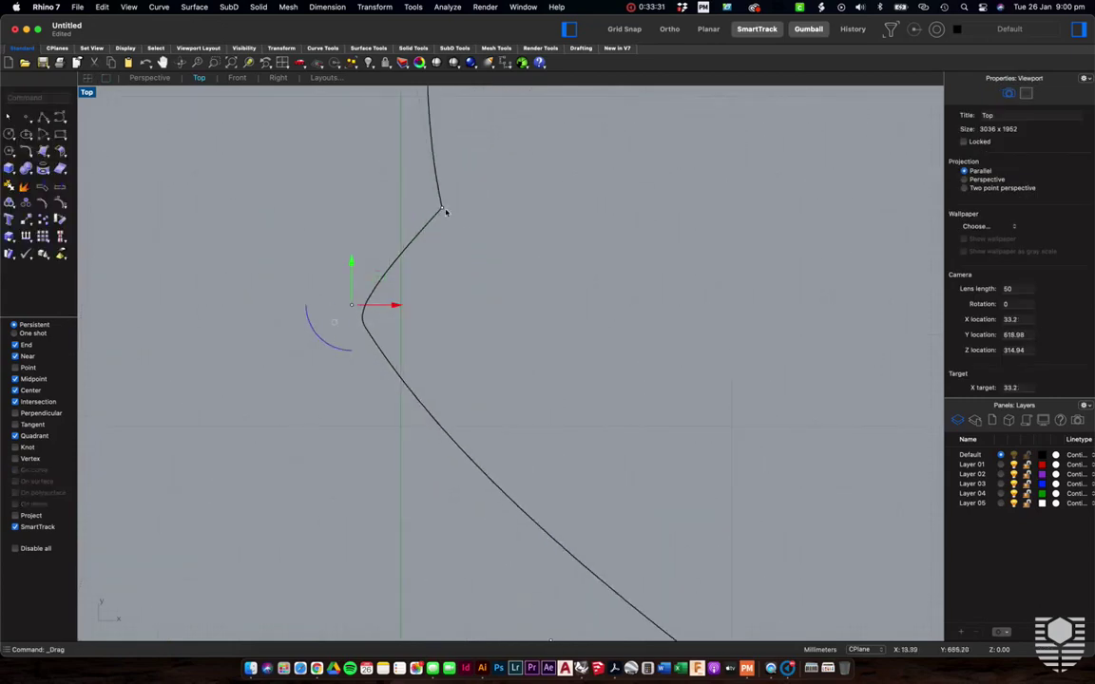
pyautogui.moveTo(441, 208); pyautogui.dragTo(511, 271)
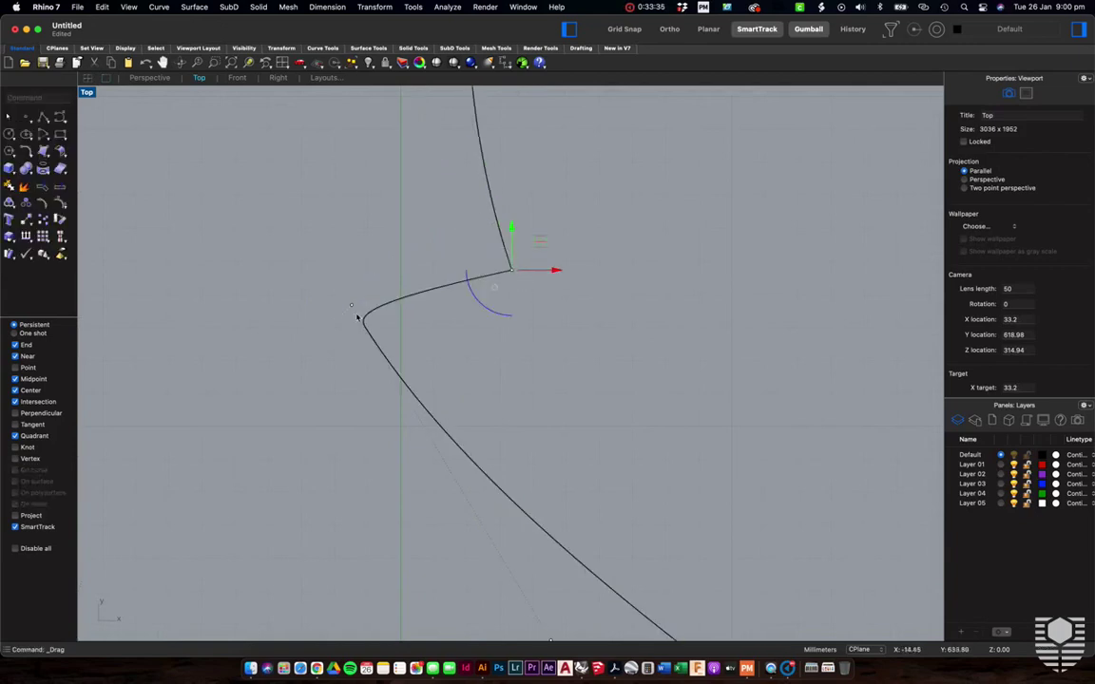
pyautogui.scroll(-8, 484, 374)
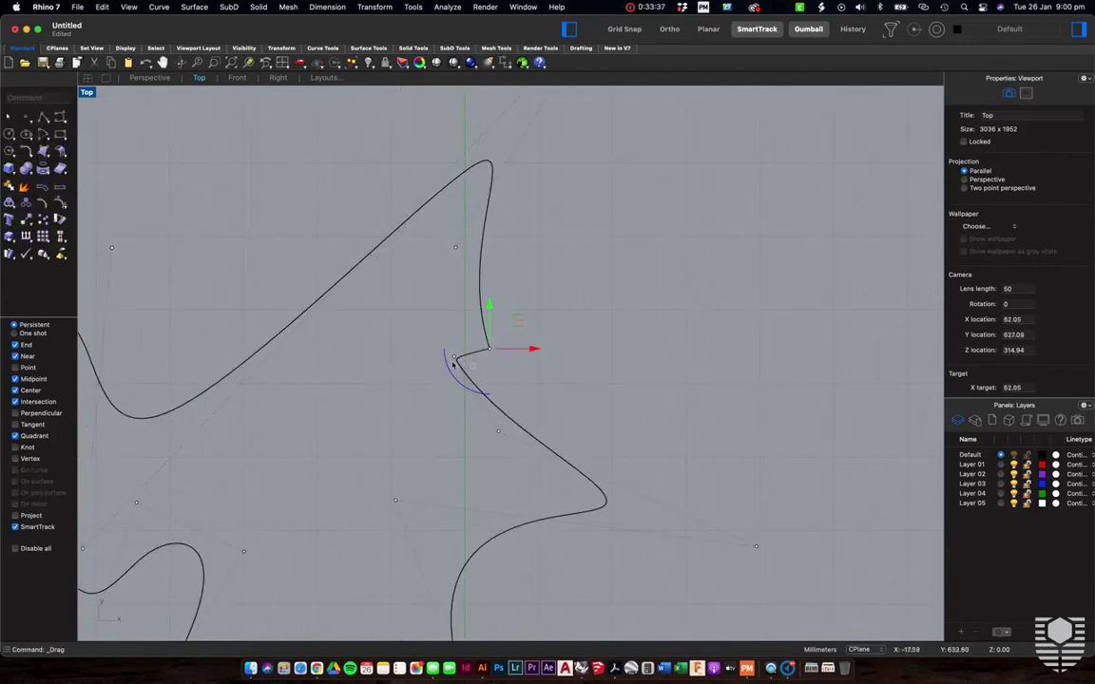
# Turn off the control points and delete the closed curve
pyautogui.press('Escape')
pyautogui.scroll(-2, 471, 427)
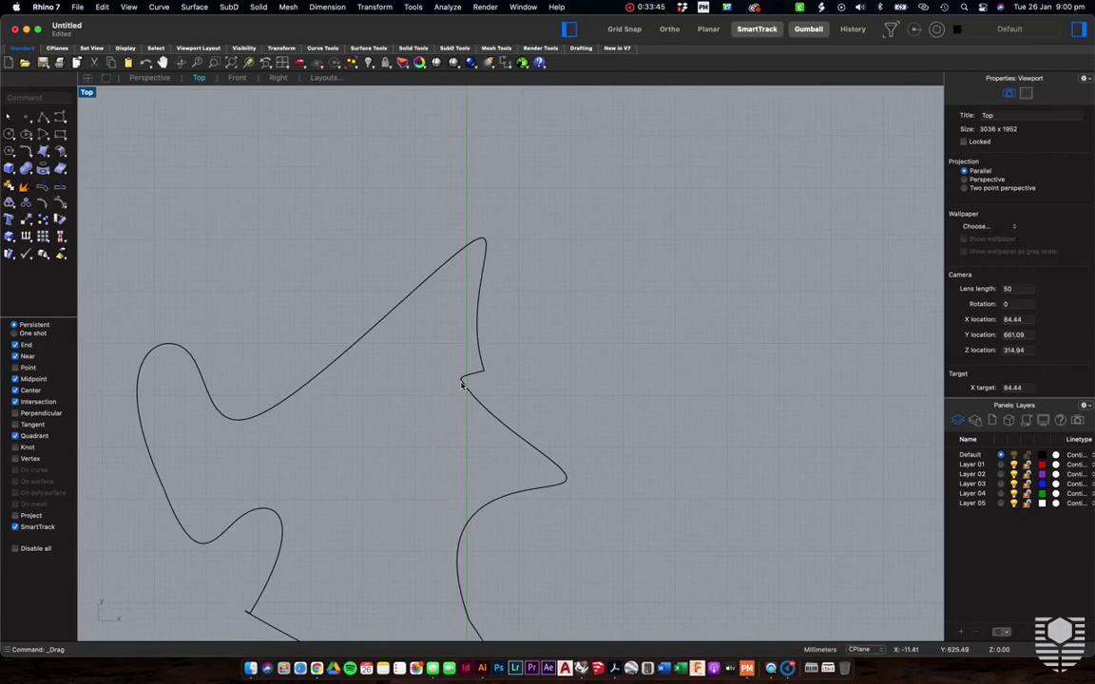
pyautogui.scroll(-1, 458, 383)
pyautogui.scroll(-3, 458, 383)
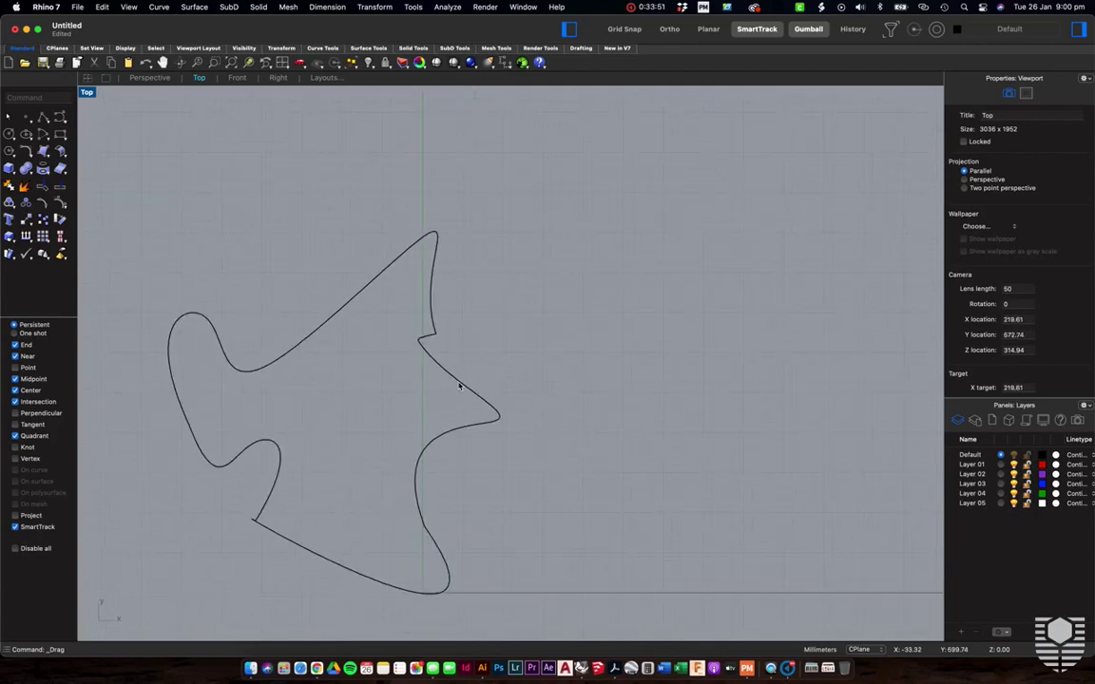
pyautogui.scroll(-3, 458, 384)
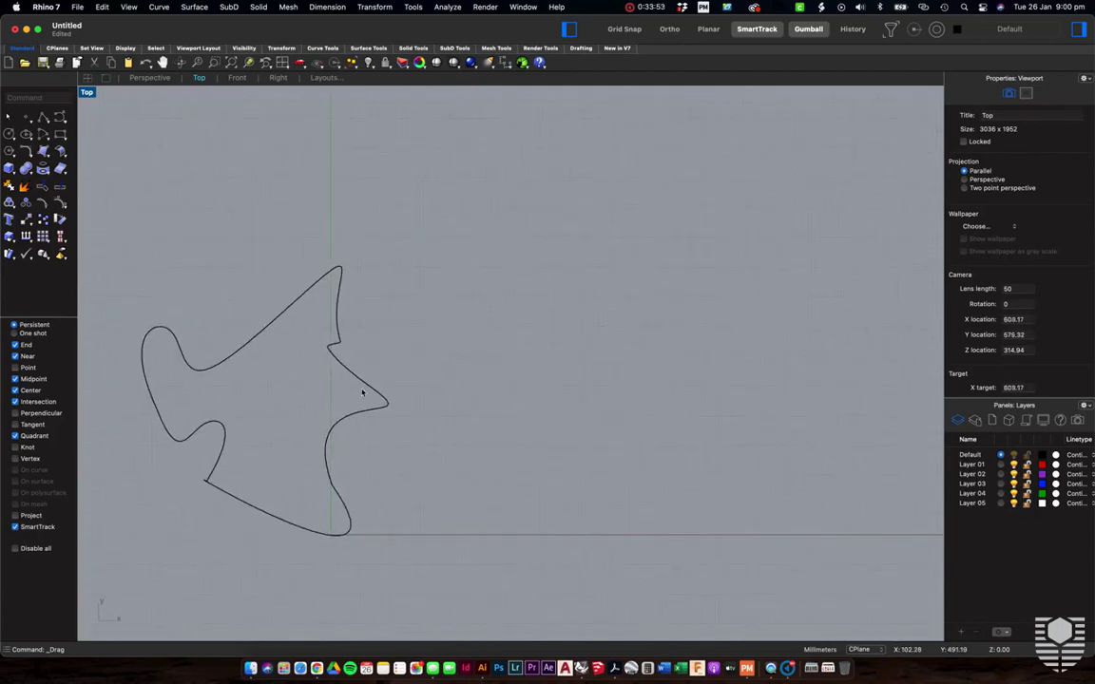
pyautogui.click(268, 316)
pyautogui.press('Delete')
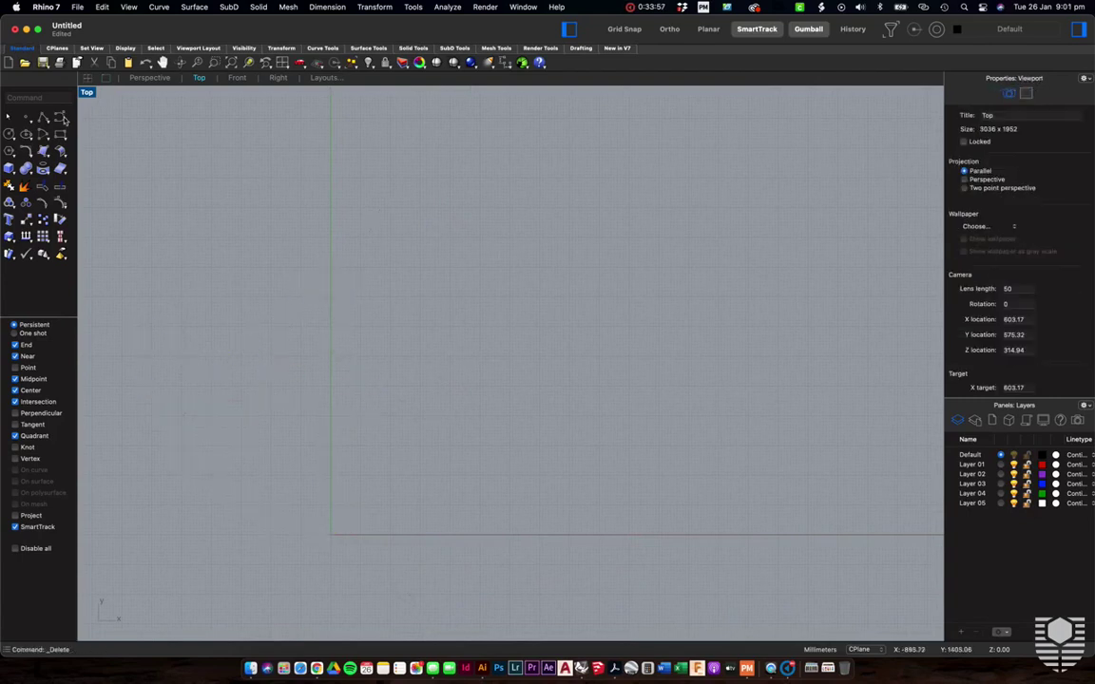
# Draw an open wavy Handle Curve that starts left of the green axis, crosses it at the first crest, and includes one sharp peak
pyautogui.click(159, 6)
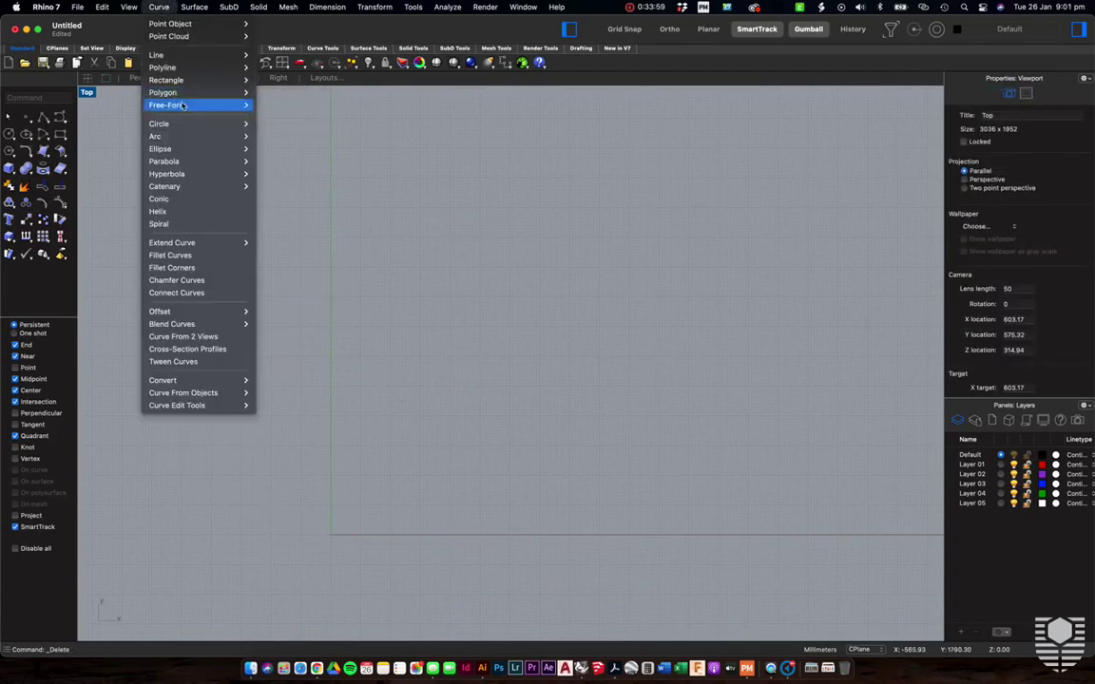
pyautogui.moveTo(193, 106)
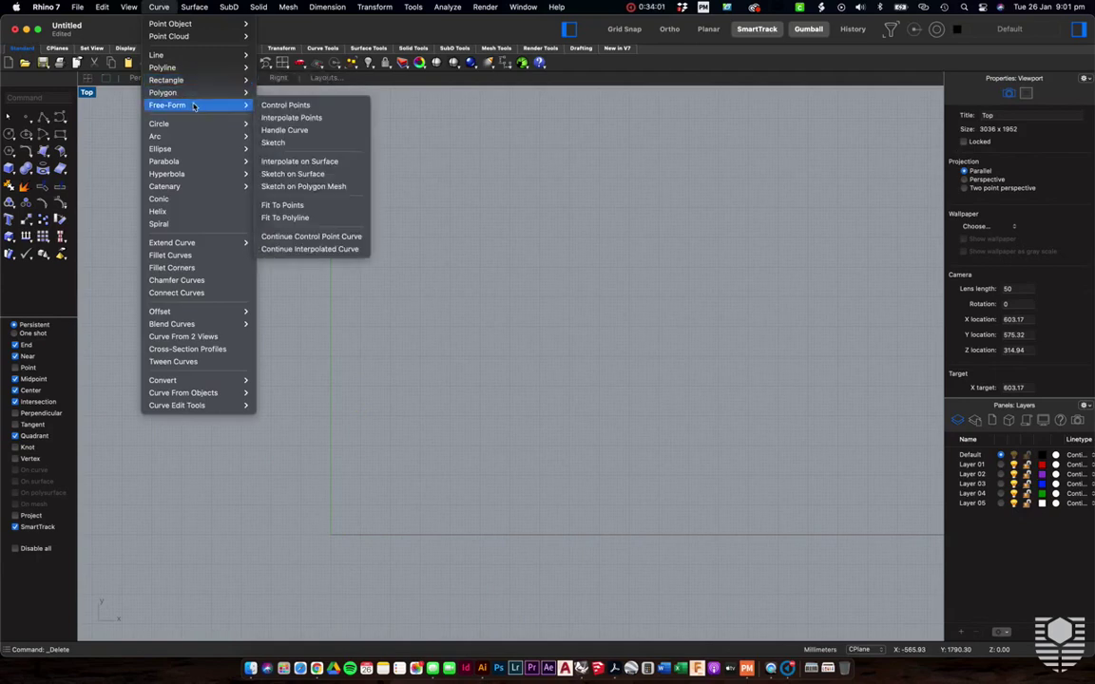
pyautogui.click(290, 131)
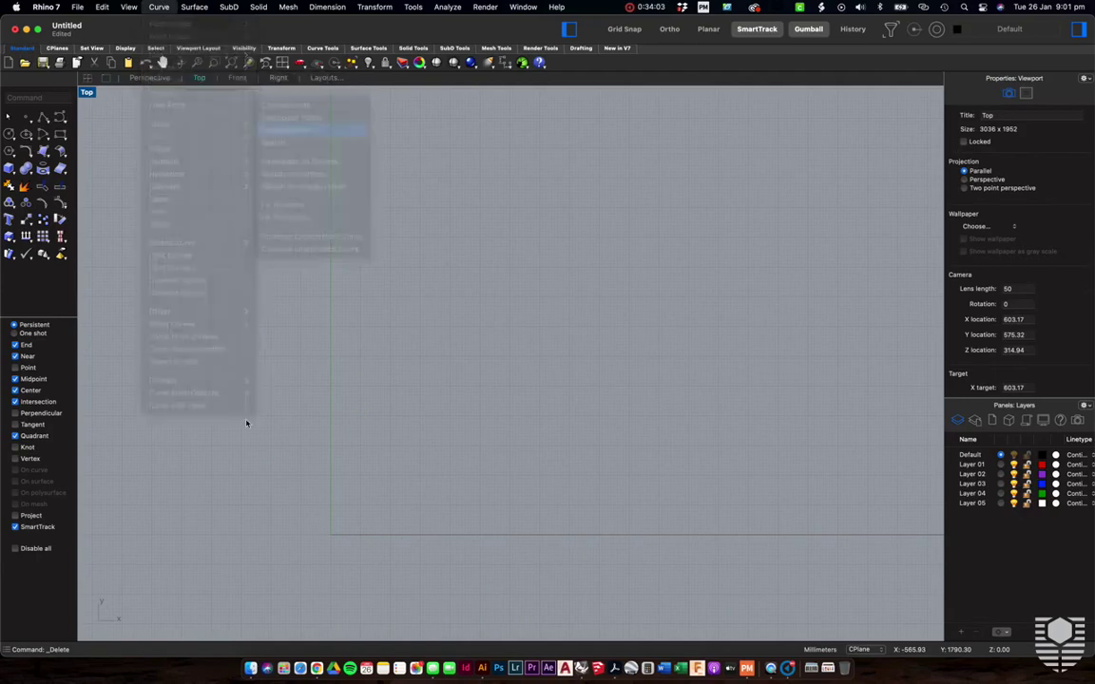
pyautogui.click(217, 406)
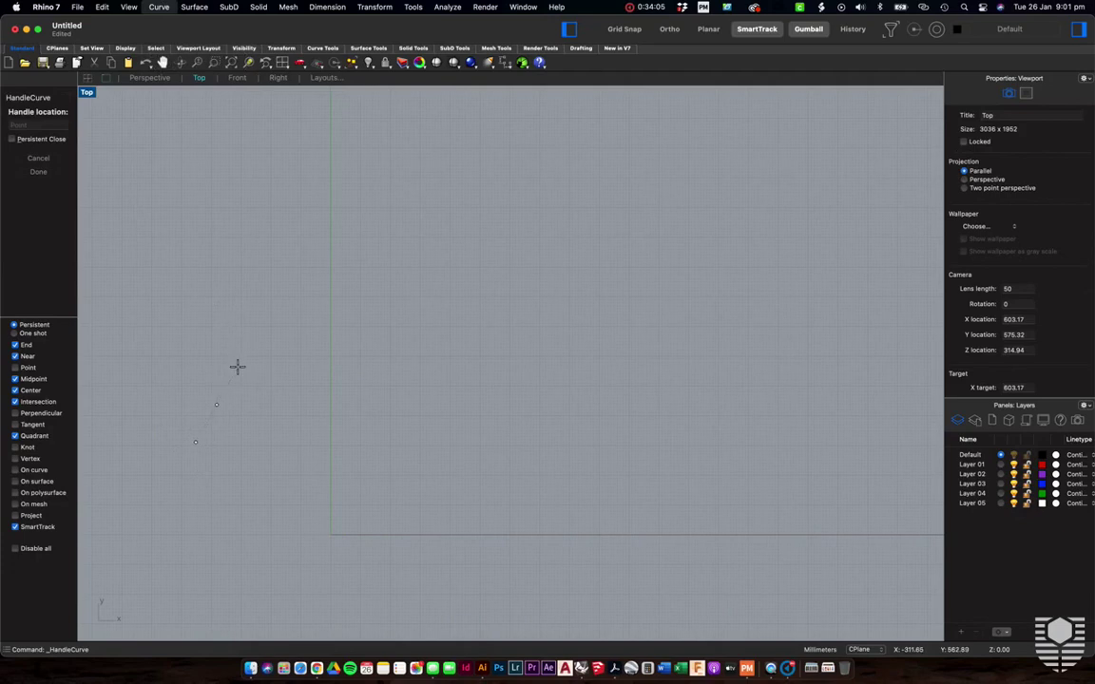
pyautogui.moveTo(333, 265); pyautogui.dragTo(498, 257)
pyautogui.moveTo(510, 301); pyautogui.dragTo(521, 305)
pyautogui.press('Return')
pyautogui.scroll(3, 460, 320)
pyautogui.scroll(3, 282, 245)
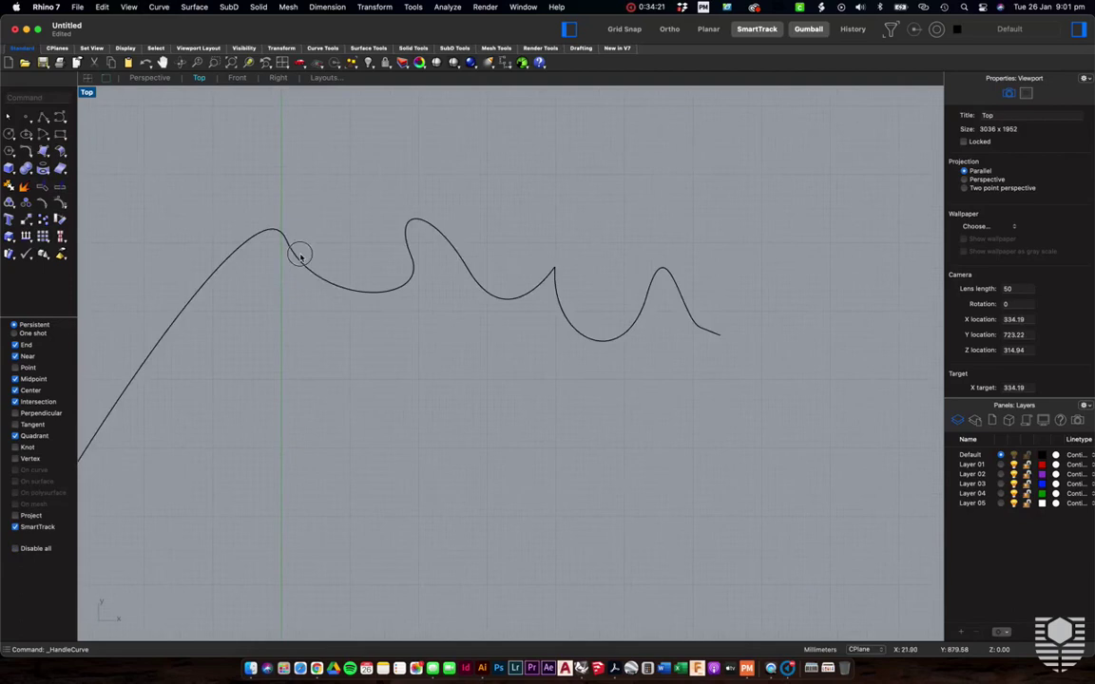
# Preview the Smooth operation on the whole wavy handle curve, moving the dialog clear of it
pyautogui.click(301, 253)
pyautogui.scroll(-3, 495, 298)
pyautogui.scroll(3, 515, 259)
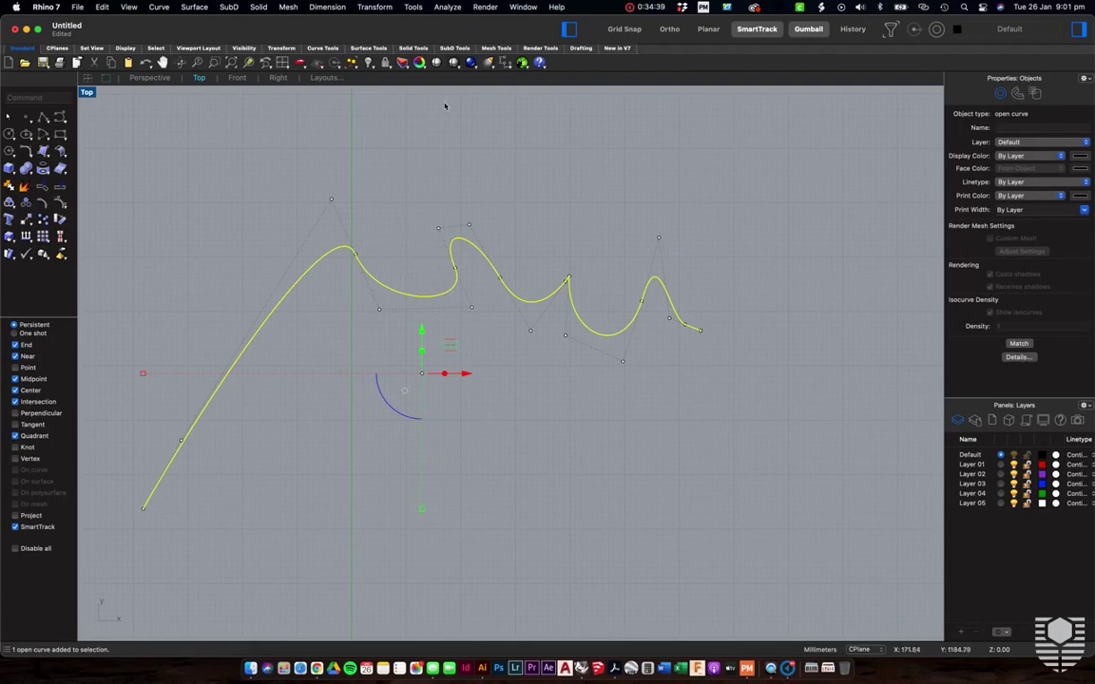
pyautogui.click(380, 7)
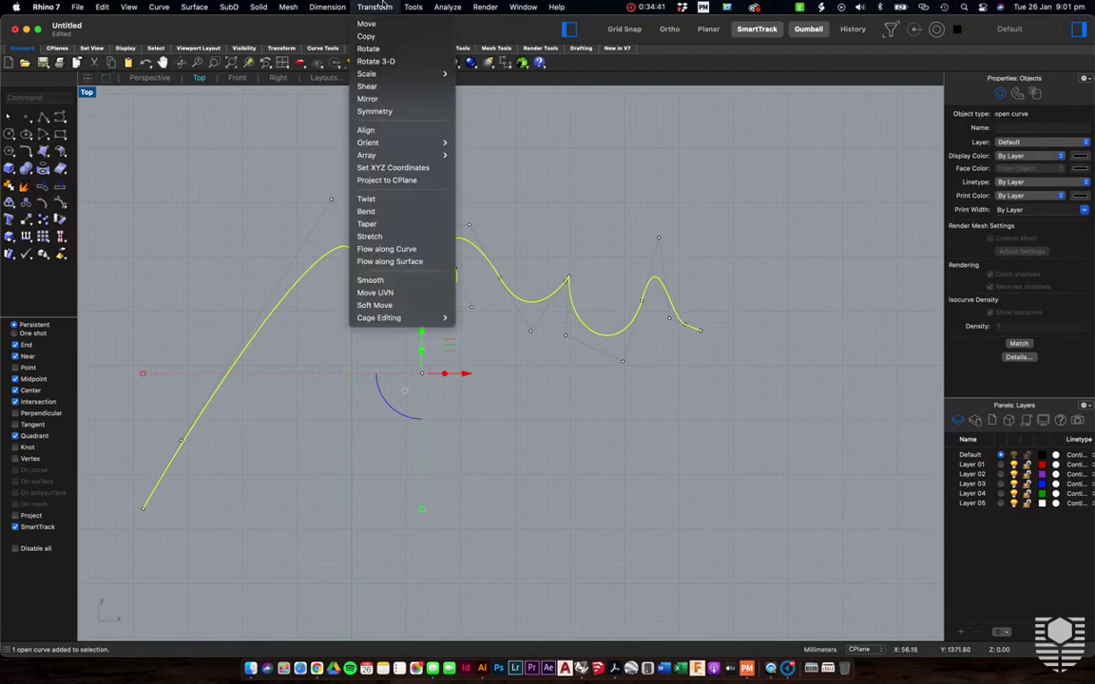
pyautogui.click(373, 280)
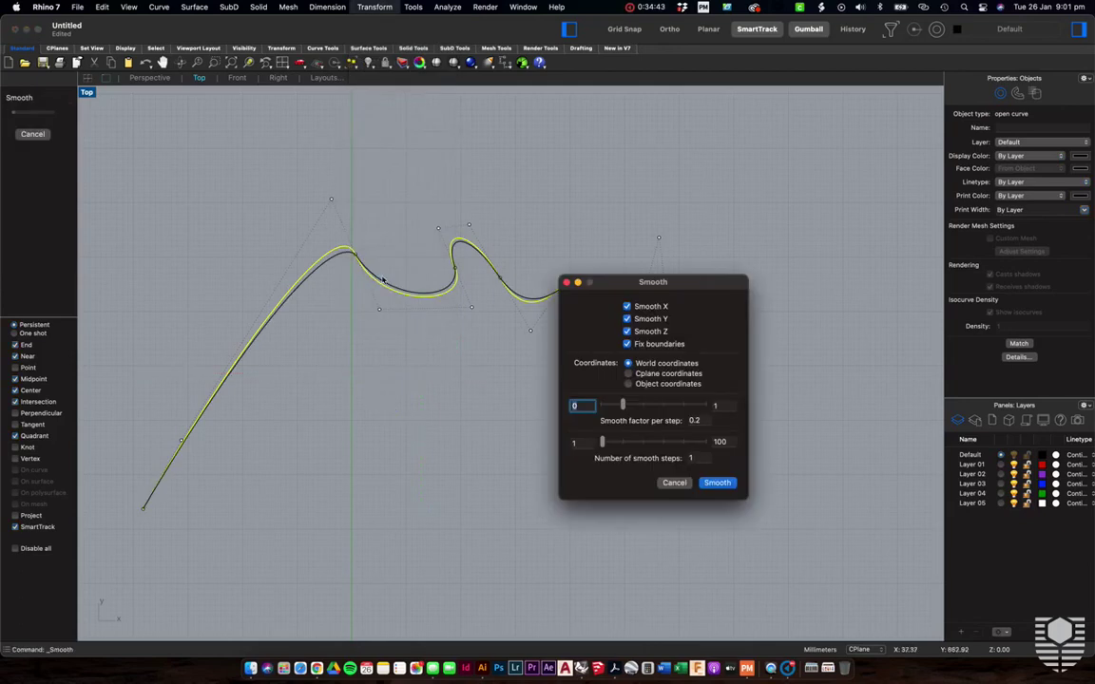
pyautogui.moveTo(701, 286); pyautogui.dragTo(873, 303)
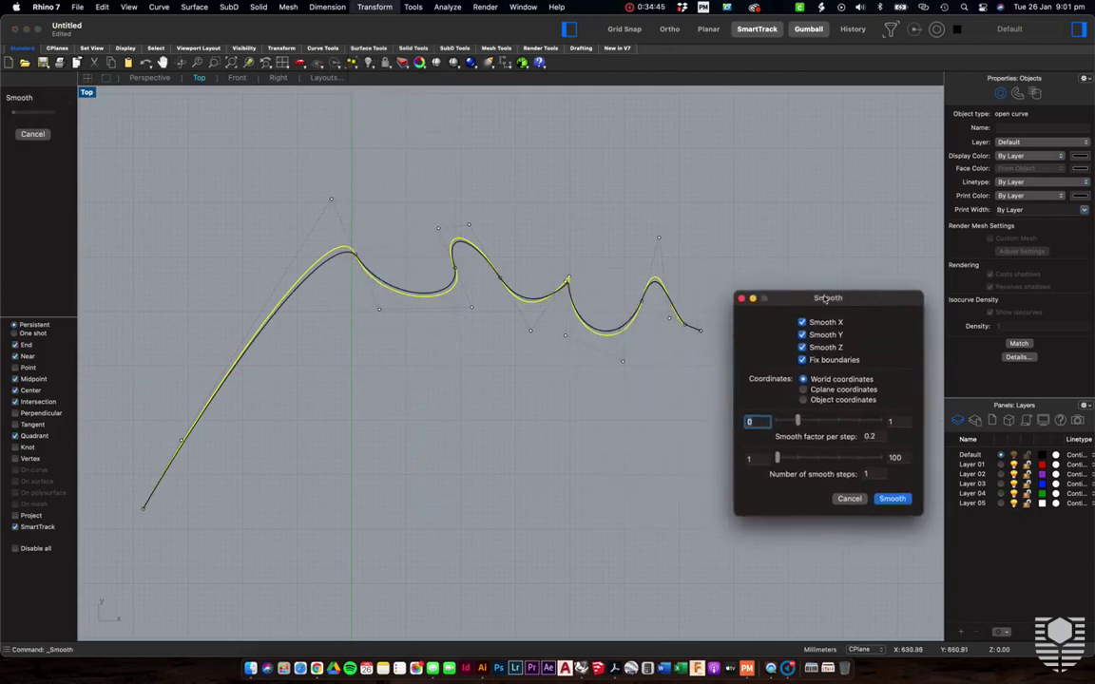
pyautogui.scroll(3, 736, 285)
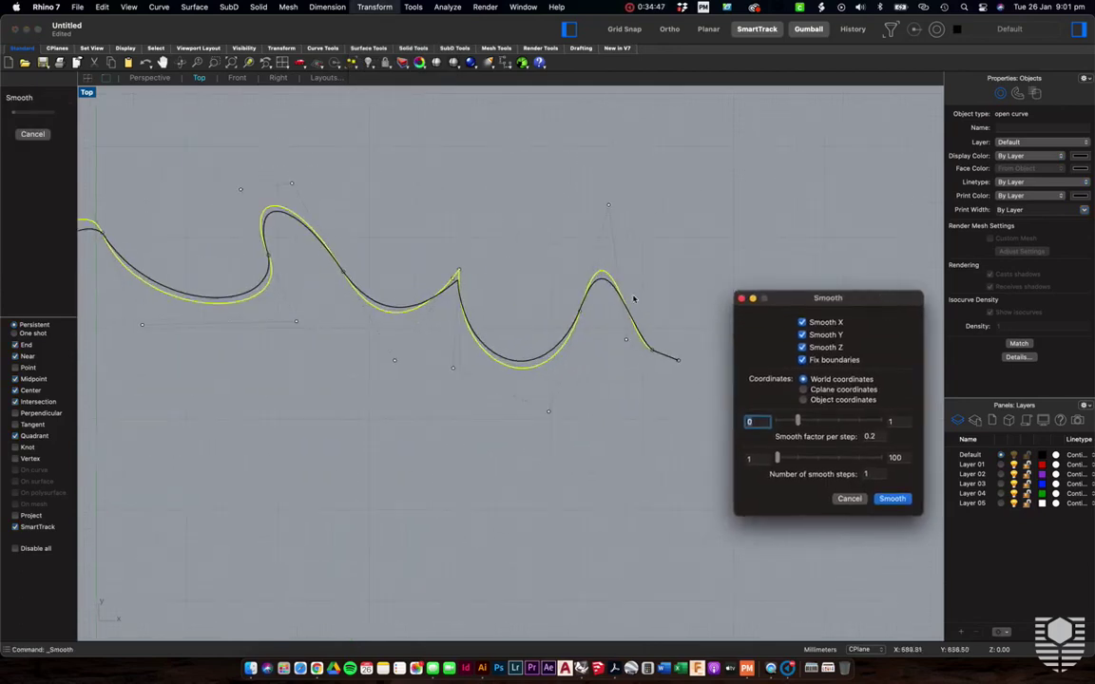
pyautogui.scroll(-3, 630, 299)
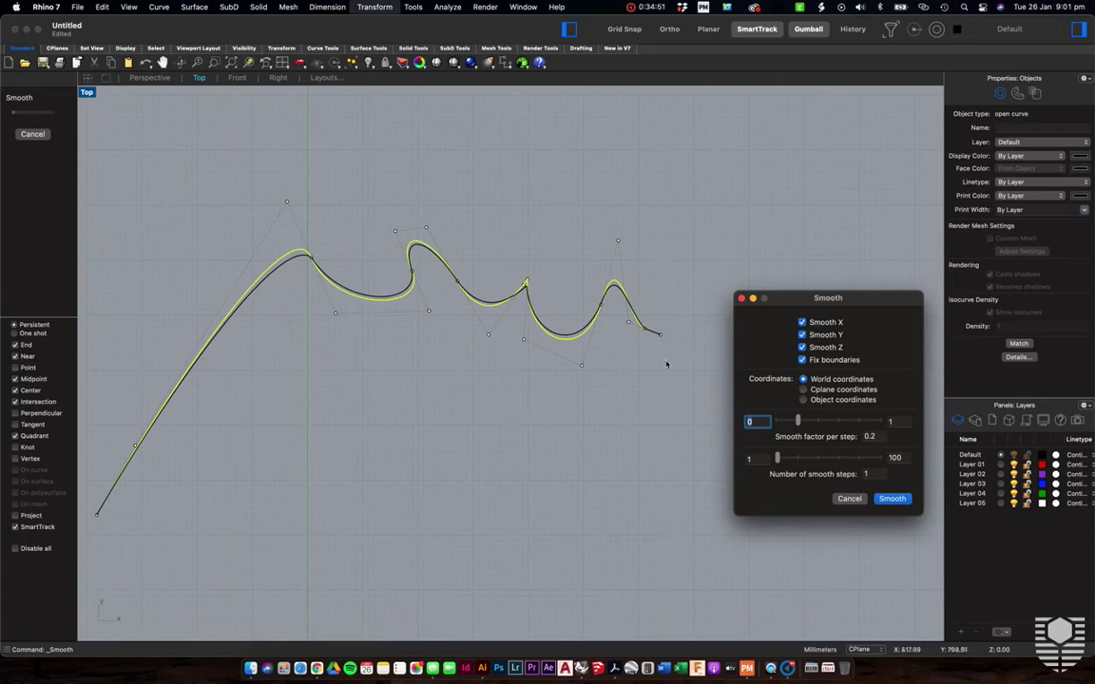
# Smooth the handle curve with a smooth factor of 0.031 per step and 27 smooth steps
pyautogui.moveTo(800, 421); pyautogui.dragTo(776, 422)
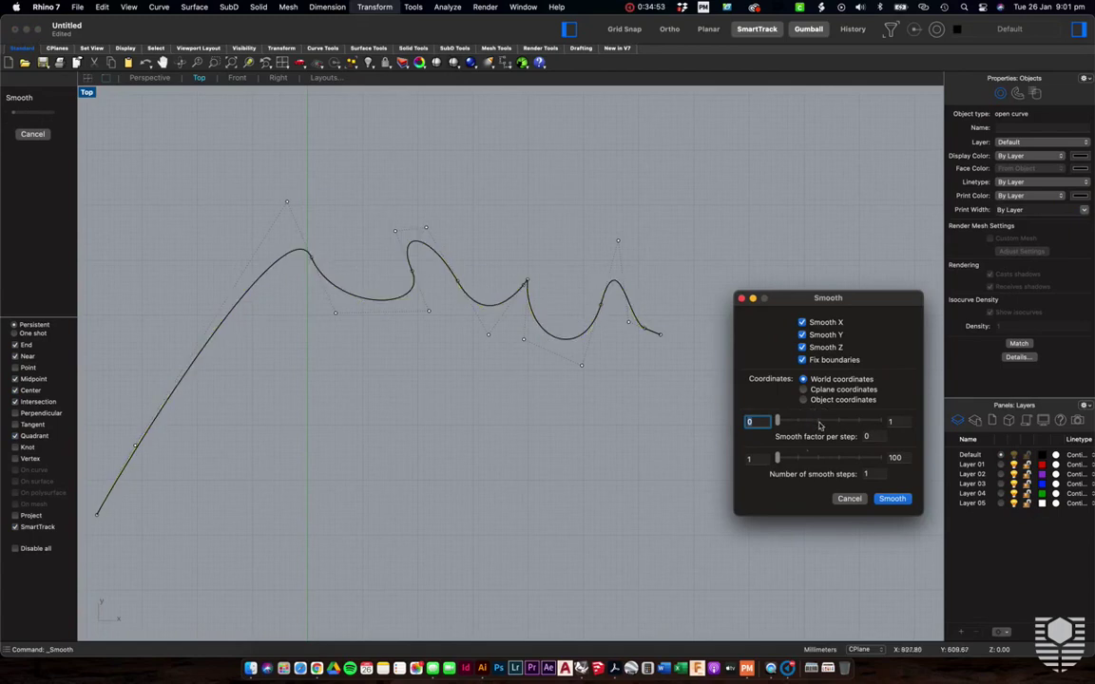
pyautogui.moveTo(777, 421); pyautogui.dragTo(816, 423)
pyautogui.moveTo(777, 458); pyautogui.dragTo(834, 459)
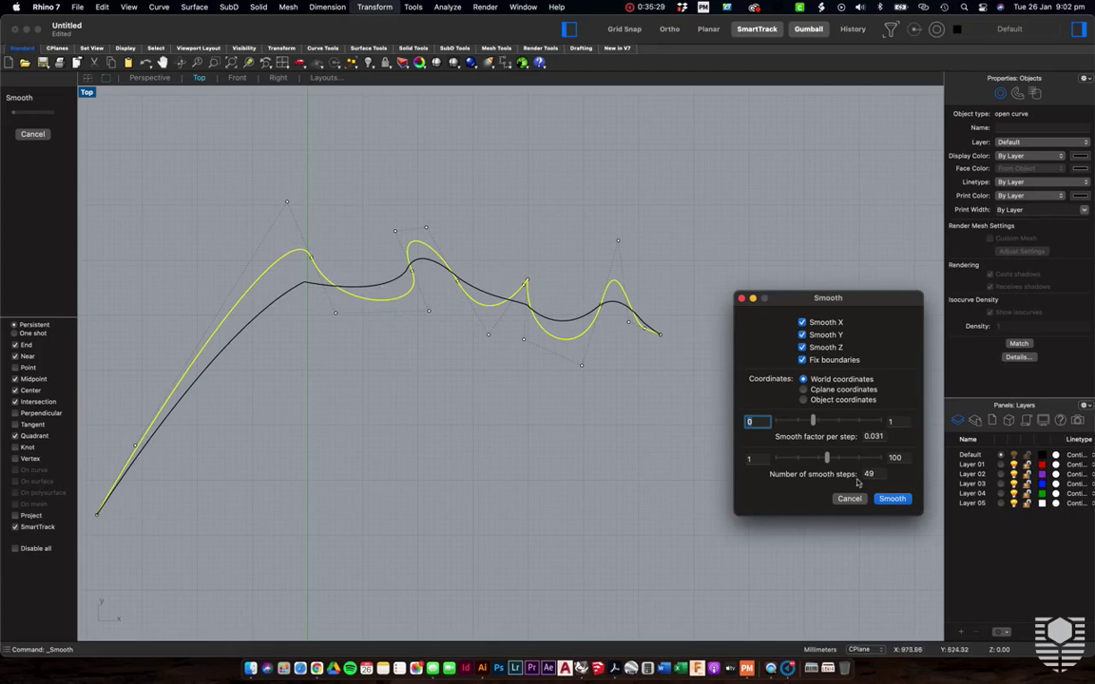
pyautogui.moveTo(827, 458)
pyautogui.mouseDown()
pyautogui.moveTo(876, 460)
pyautogui.moveTo(796, 463)
pyautogui.moveTo(808, 462)
pyautogui.mouseUp()
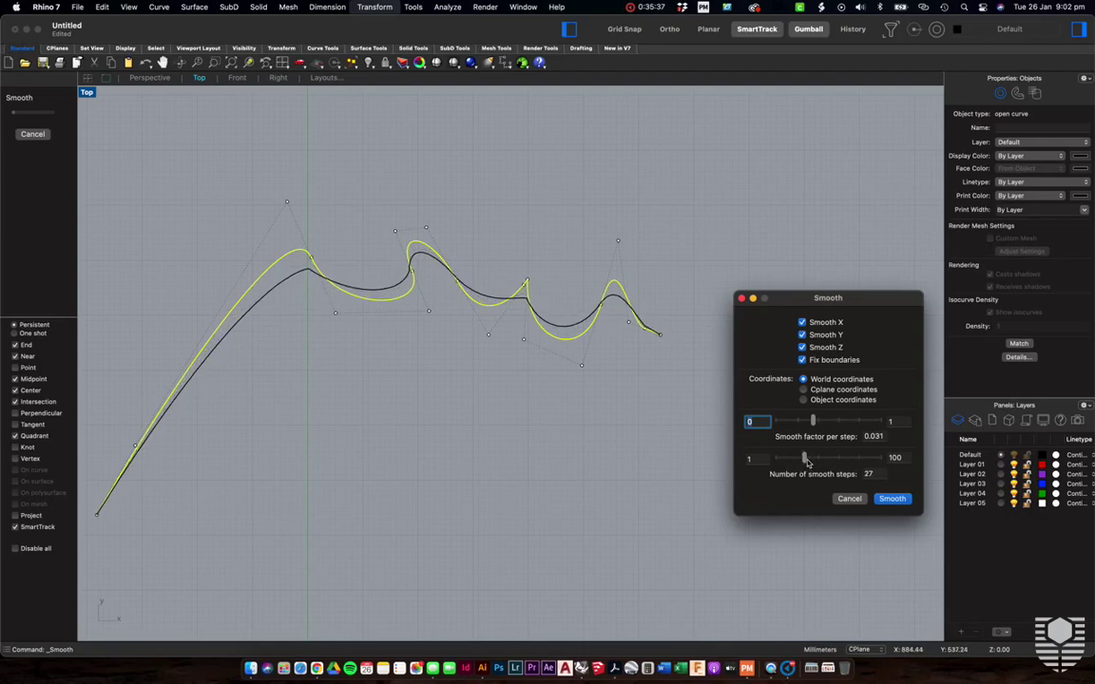
pyautogui.click(892, 498)
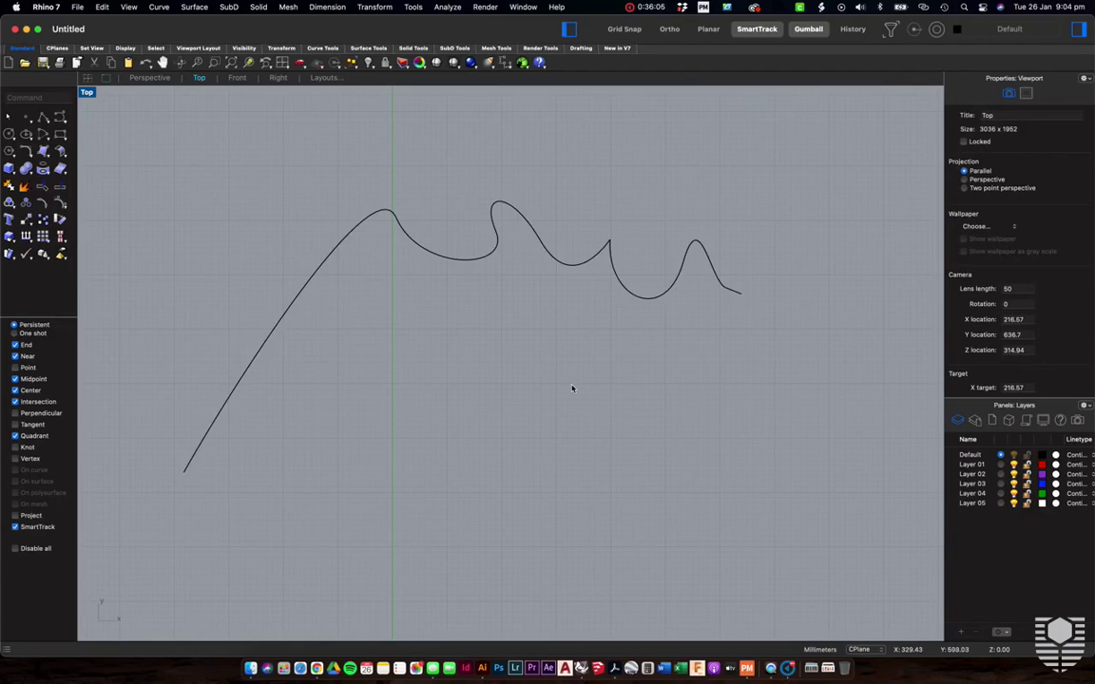
# Draw an open degree-3 control point curve with seven points below the handle curve, ending just right of its lower left end
pyautogui.click(159, 7)
pyautogui.moveTo(189, 106)
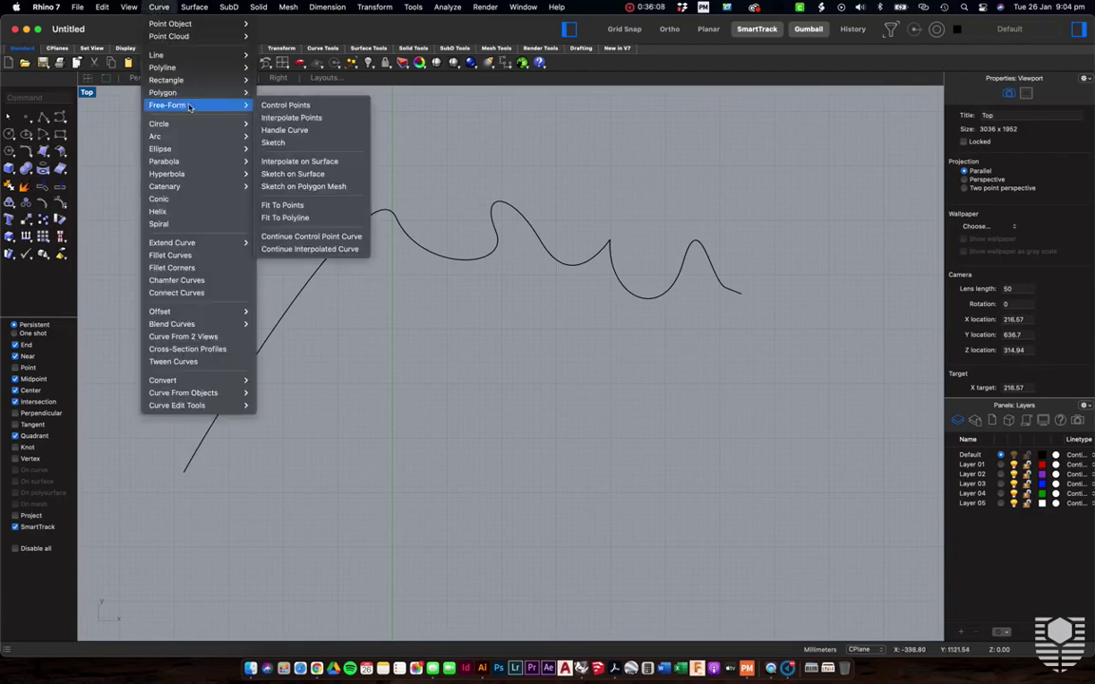
pyautogui.click(288, 107)
pyautogui.click(710, 376)
pyautogui.click(584, 356)
pyautogui.click(491, 435)
pyautogui.click(401, 333)
pyautogui.click(349, 399)
pyautogui.click(395, 571)
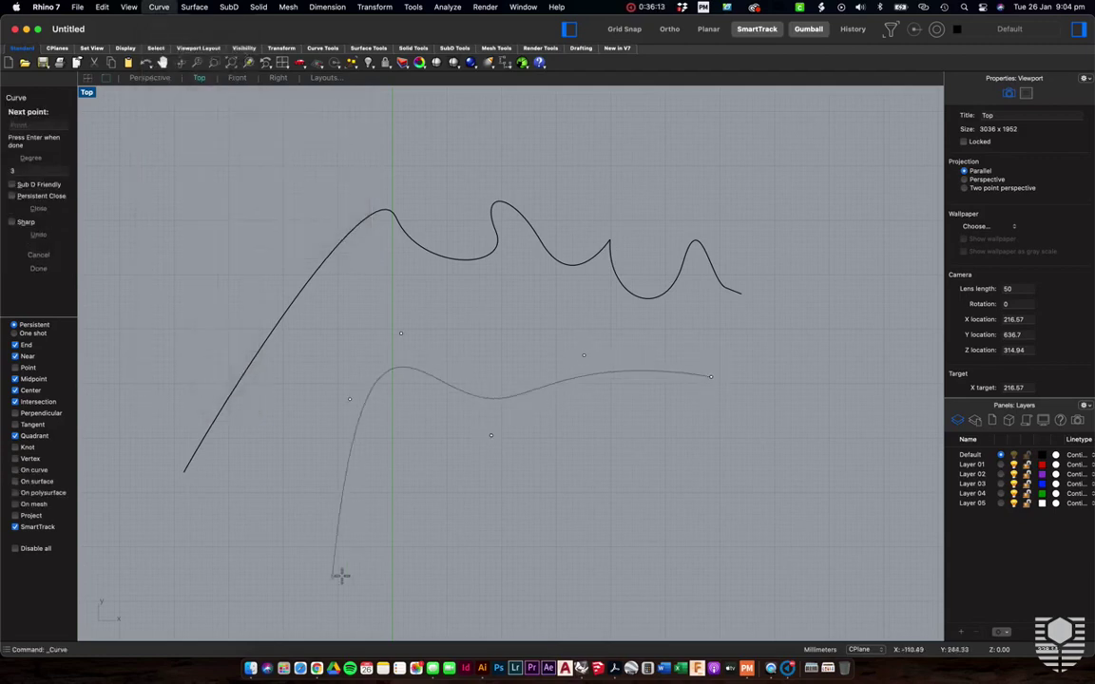
pyautogui.click(224, 473)
pyautogui.press('Return')
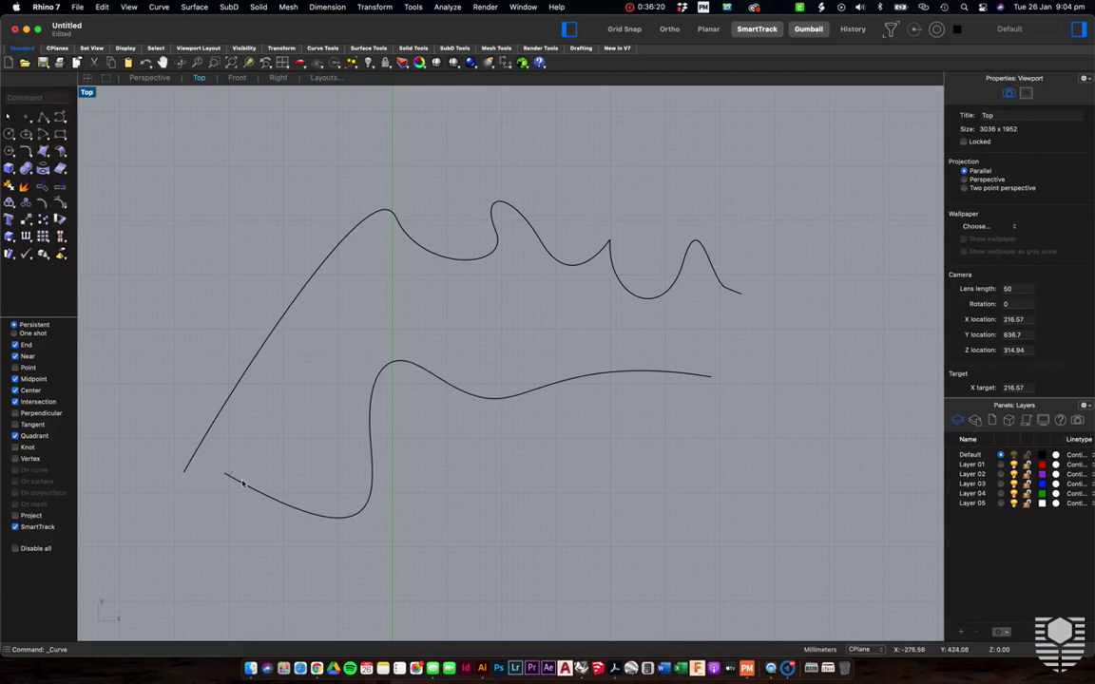
# Try moving the lower curve's left end point onto the handle curve's left end, and undo the point moves
pyautogui.click(225, 475)
pyautogui.moveTo(227, 477); pyautogui.dragTo(186, 469)
pyautogui.moveTo(395, 571); pyautogui.dragTo(407, 579)
pyautogui.press('super+z')
pyautogui.press('super+z')
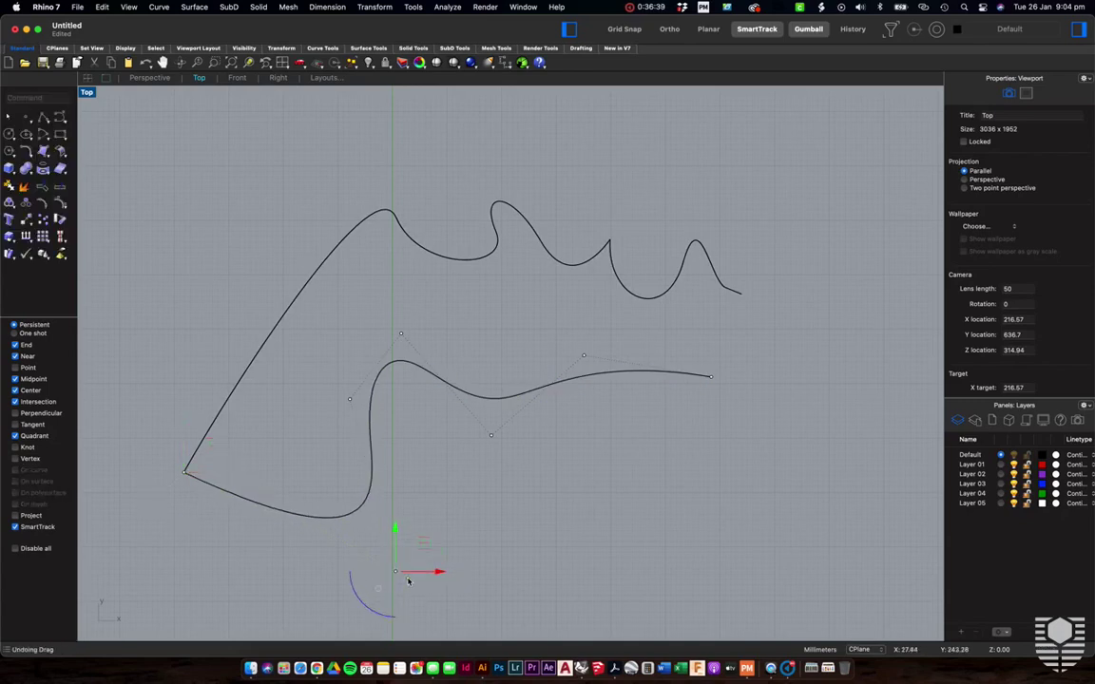
pyautogui.press('Escape')
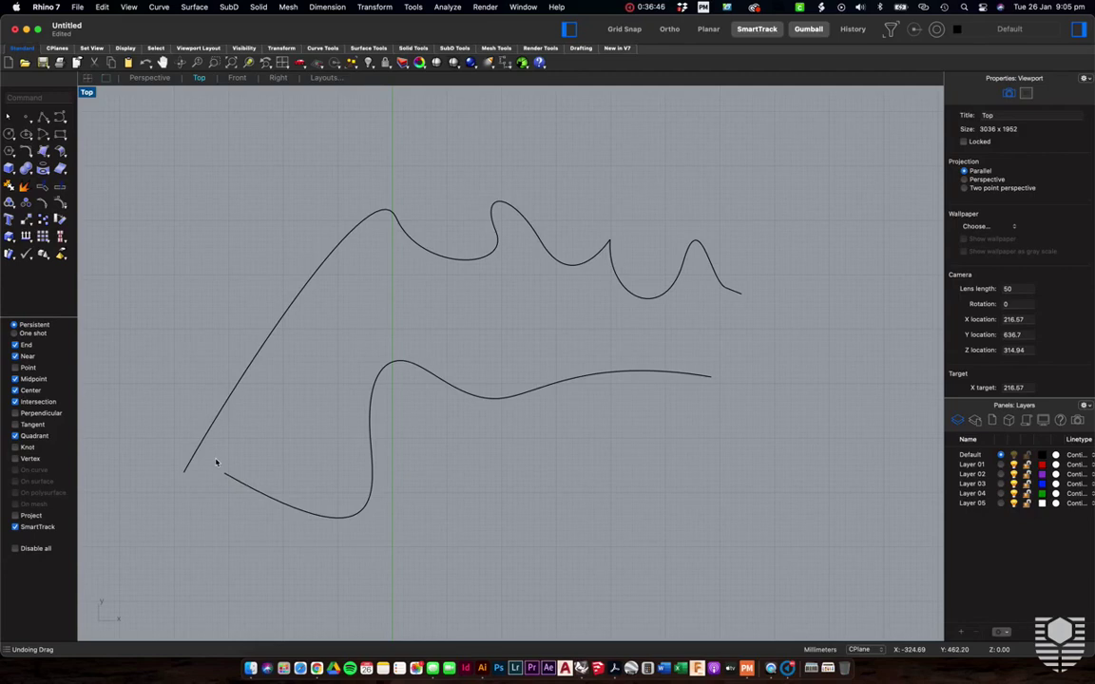
pyautogui.click(159, 7)
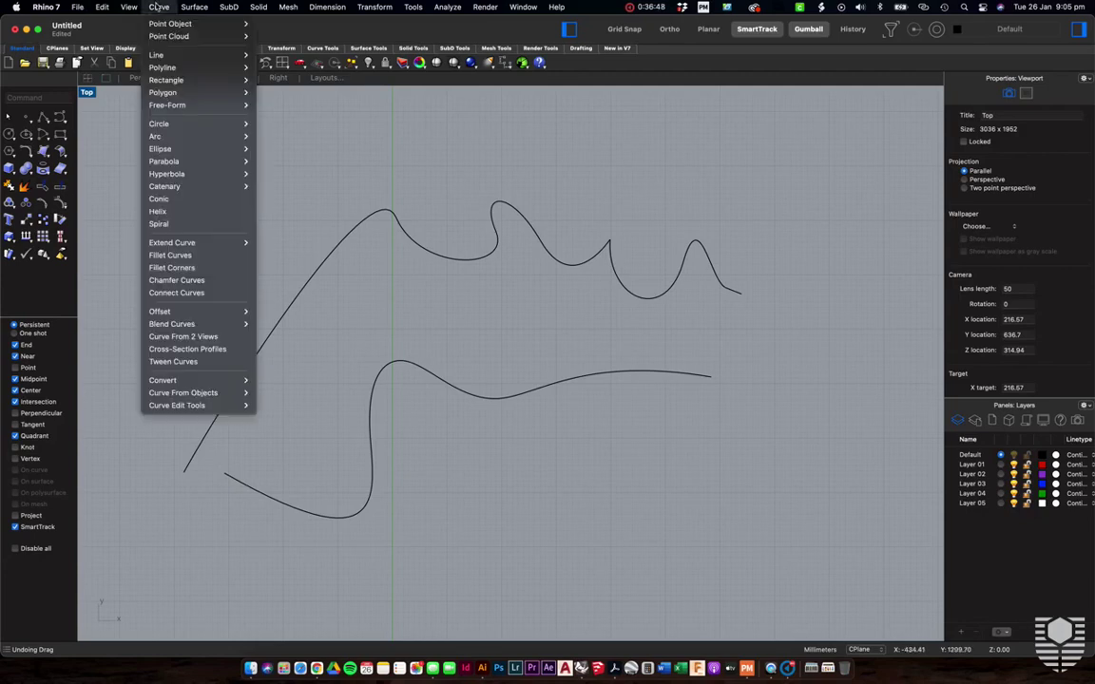
pyautogui.moveTo(190, 243)
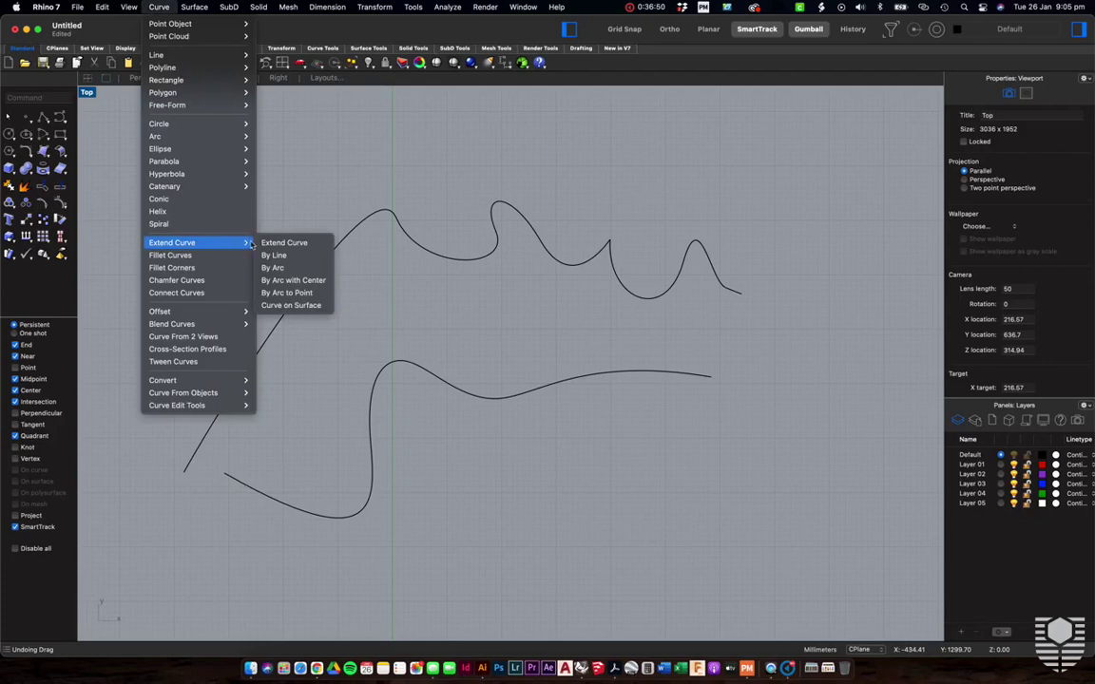
pyautogui.click(290, 246)
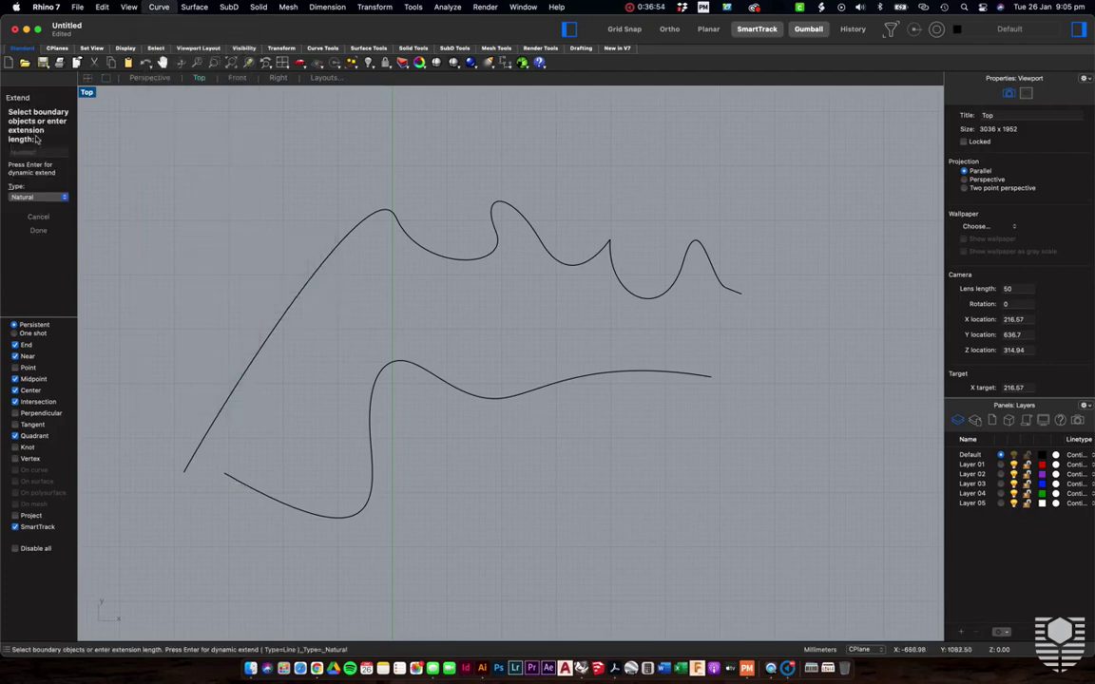
pyautogui.click(265, 496)
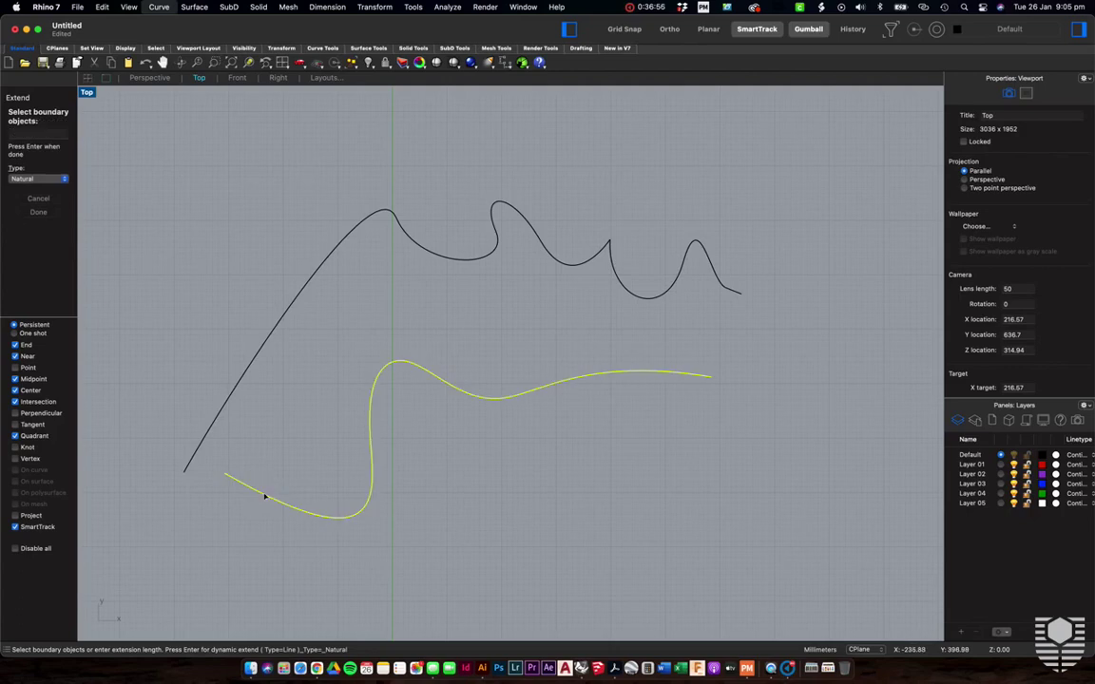
pyautogui.press('Return')
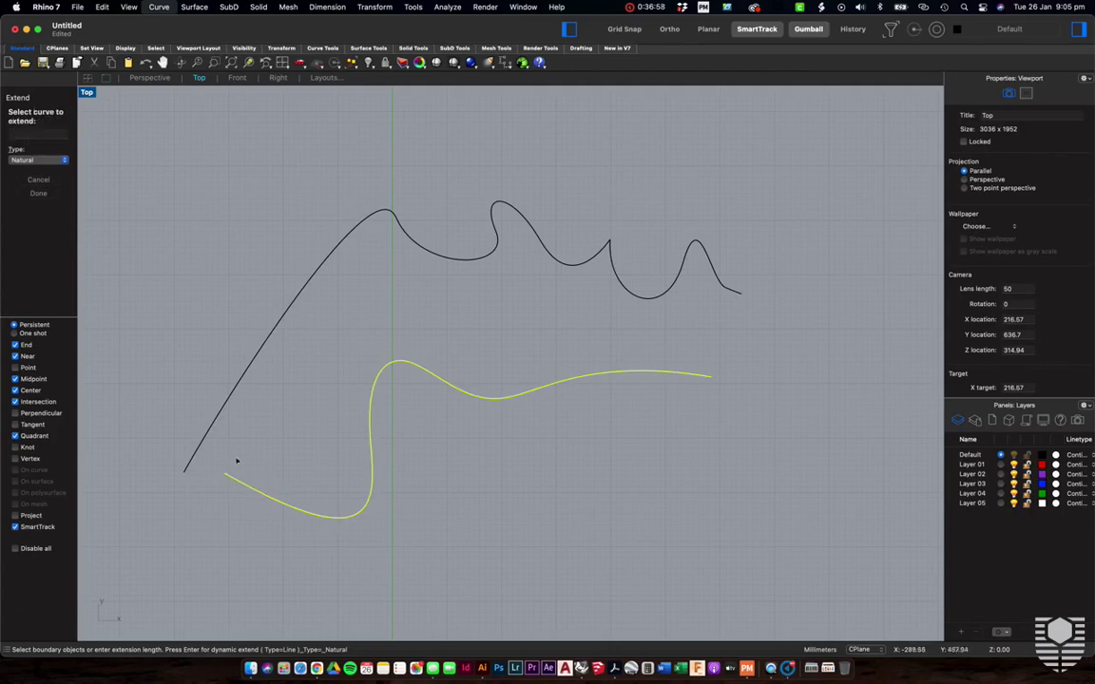
pyautogui.press('Escape')
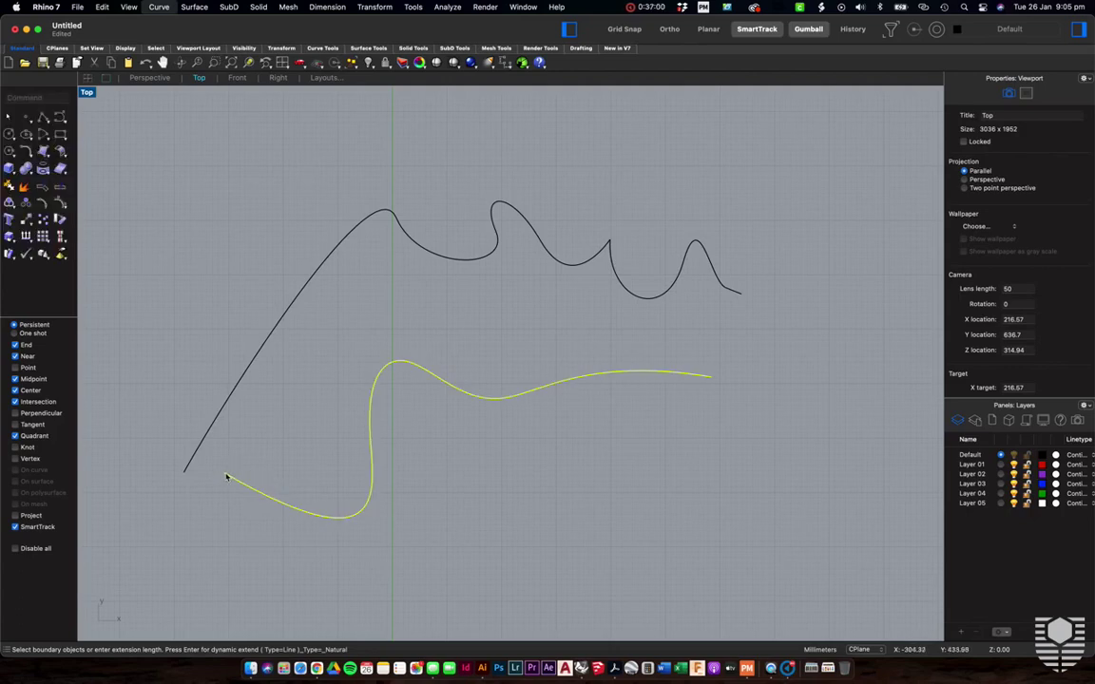
pyautogui.press('Escape')
# Extend the lower curve's left end to the handle curve's left endpoint with a Natural, to-point extension
pyautogui.click(235, 474)
pyautogui.press('Return')
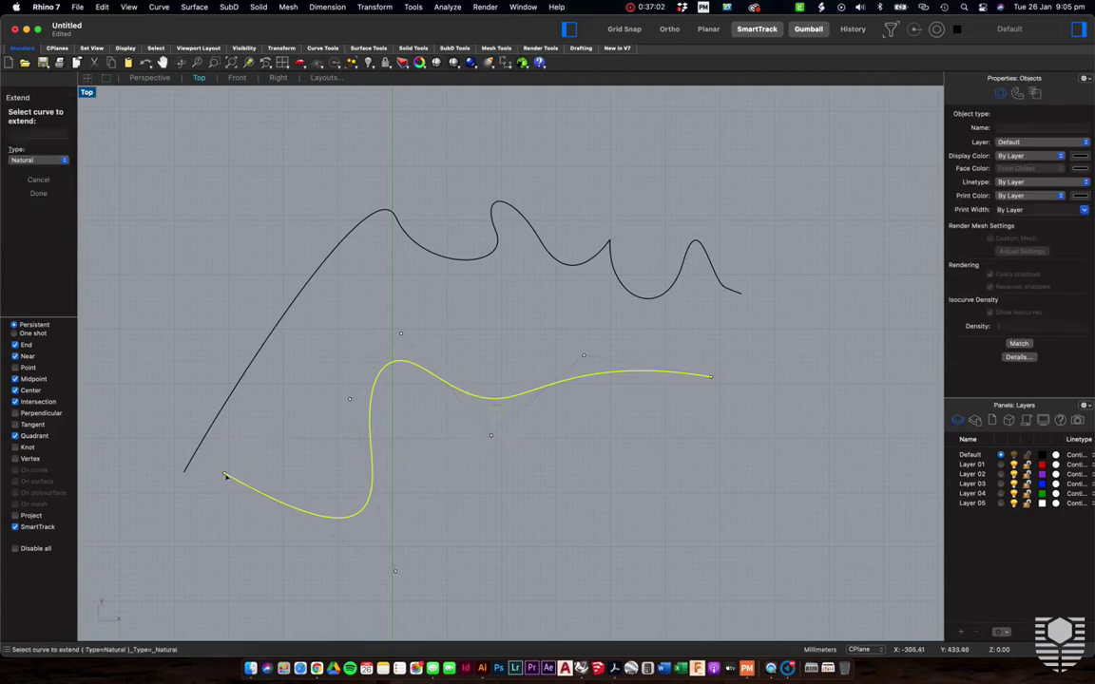
pyautogui.click(225, 476)
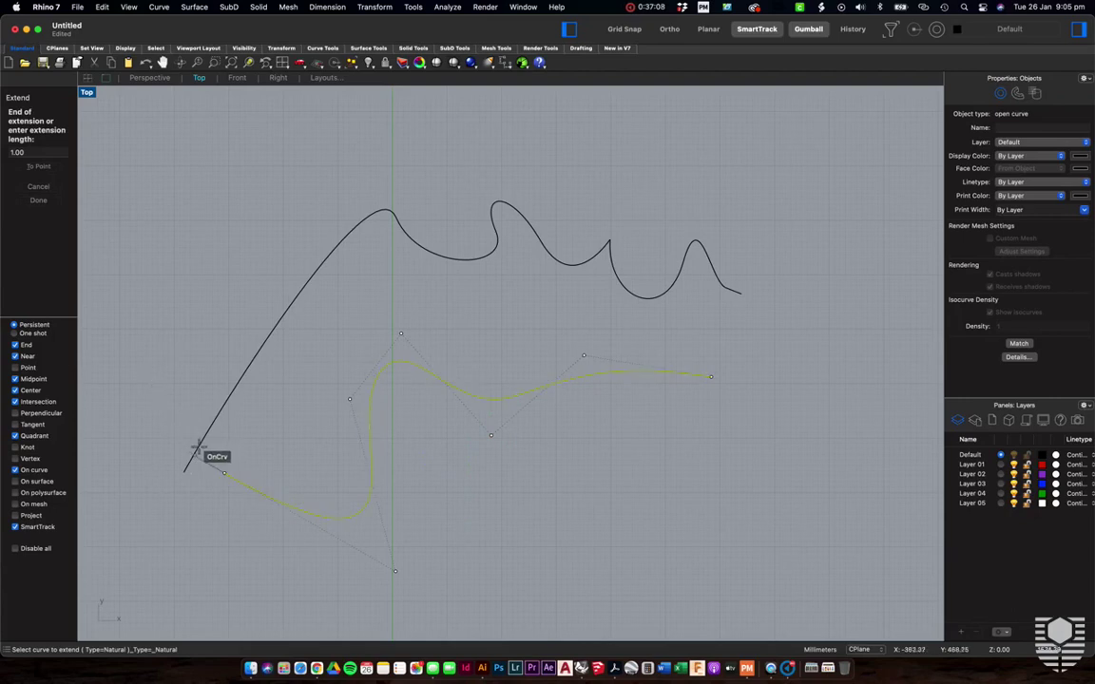
pyautogui.click(38, 167)
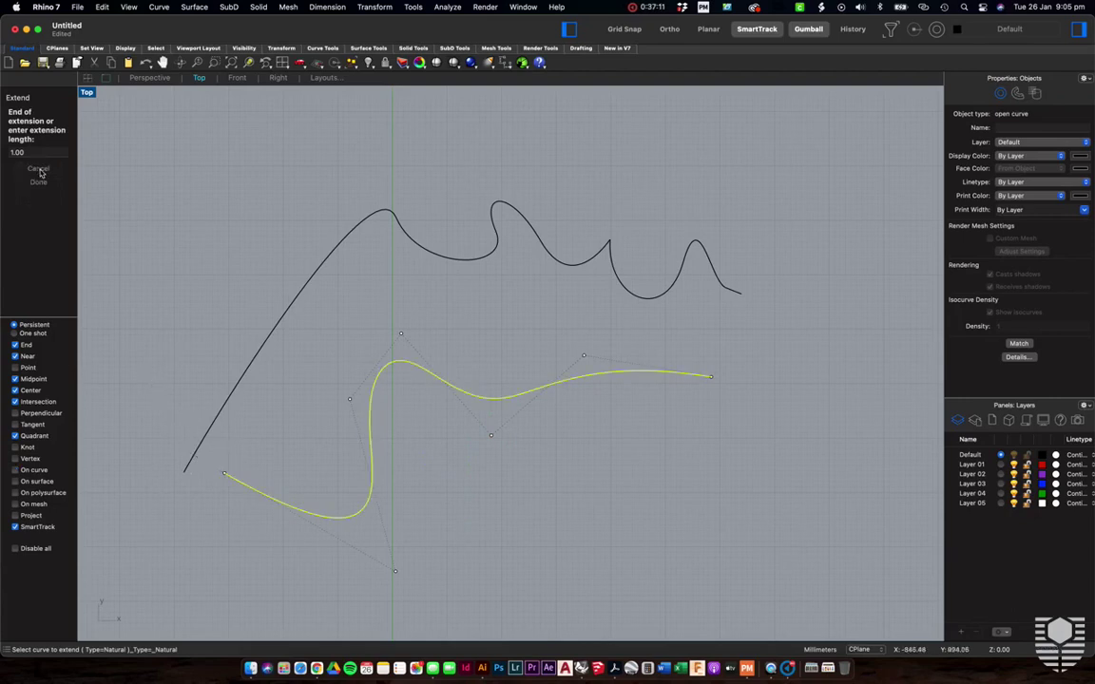
pyautogui.click(183, 471)
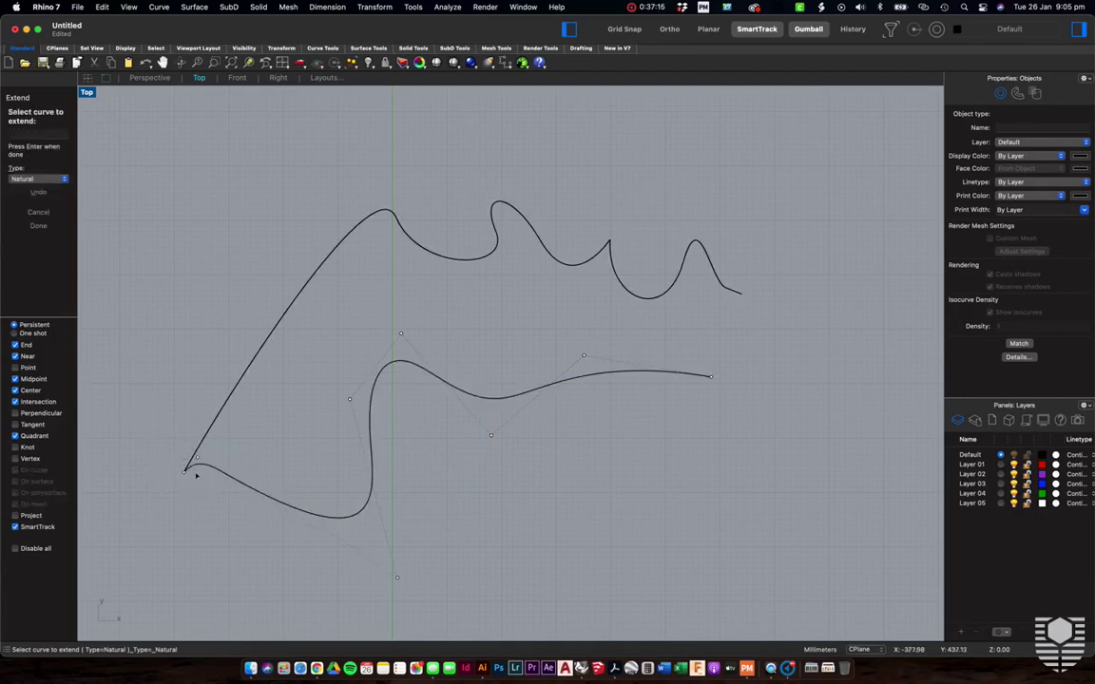
pyautogui.click(52, 179)
pyautogui.click(49, 191)
pyautogui.click(45, 181)
pyautogui.click(44, 192)
pyautogui.press('Escape')
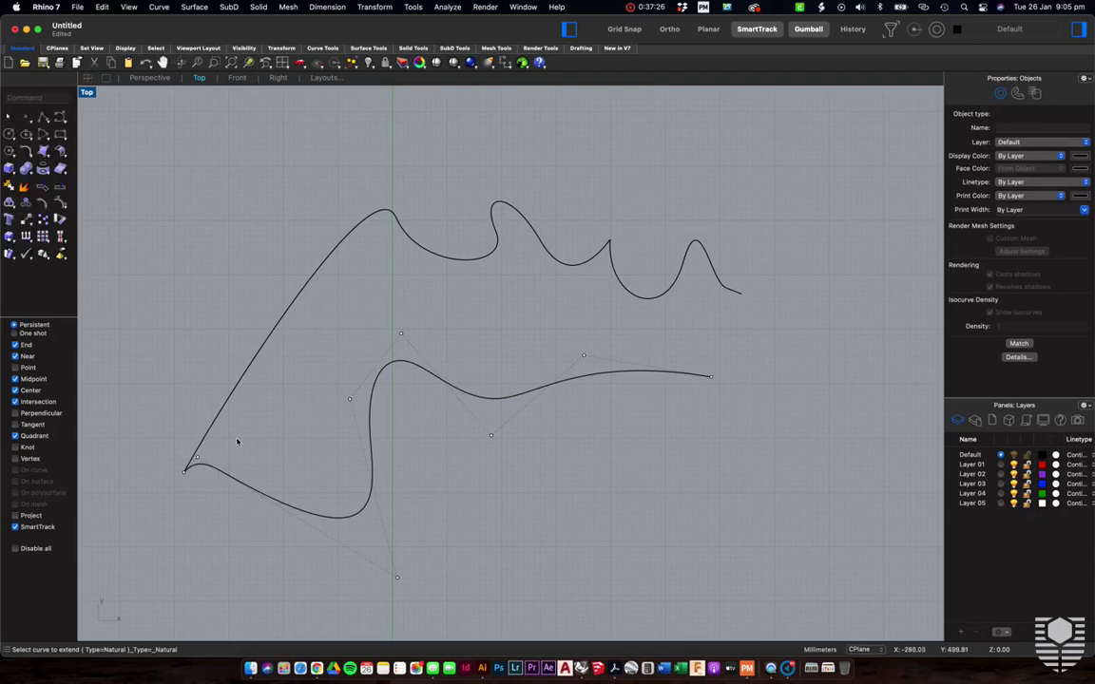
pyautogui.click(264, 452)
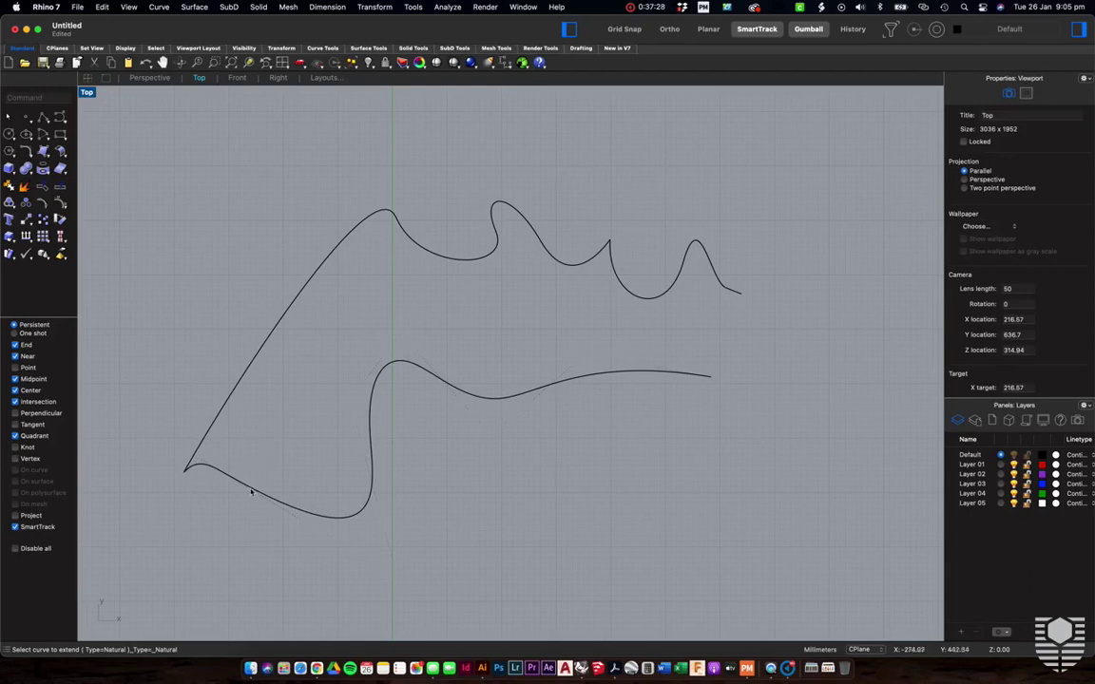
pyautogui.click(257, 493)
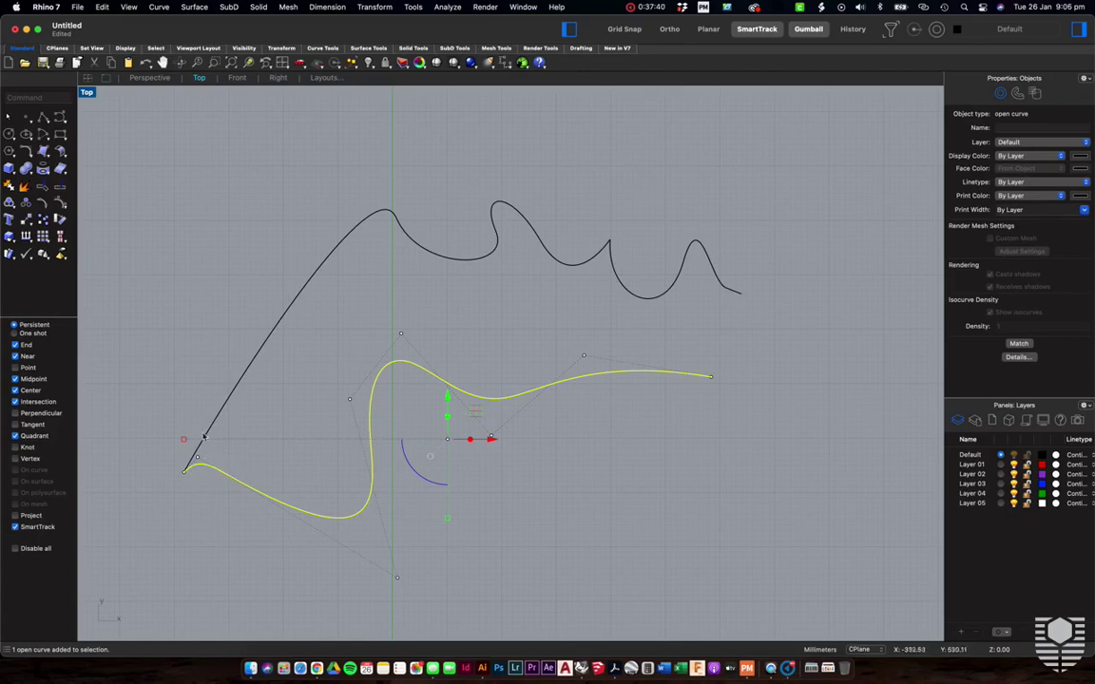
pyautogui.click(191, 479)
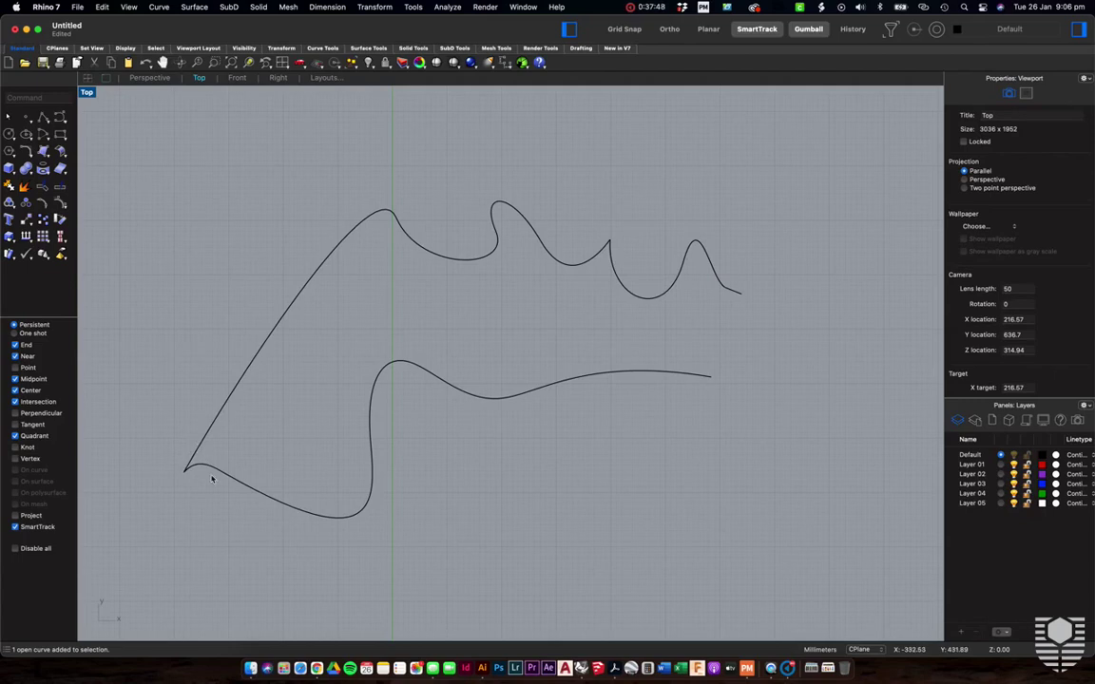
# Draw two slanted lines crossing the lower curve, one on each side of its dip right of the green axis
pyautogui.scroll(5, 288, 439)
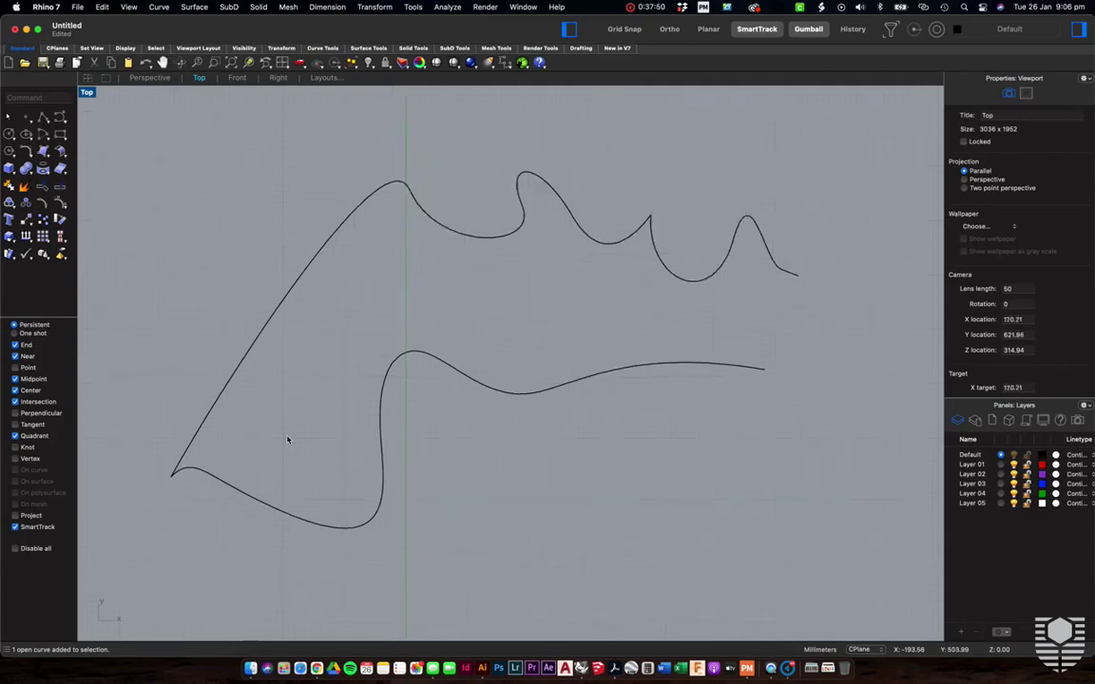
pyautogui.hscroll(10, 288, 439)
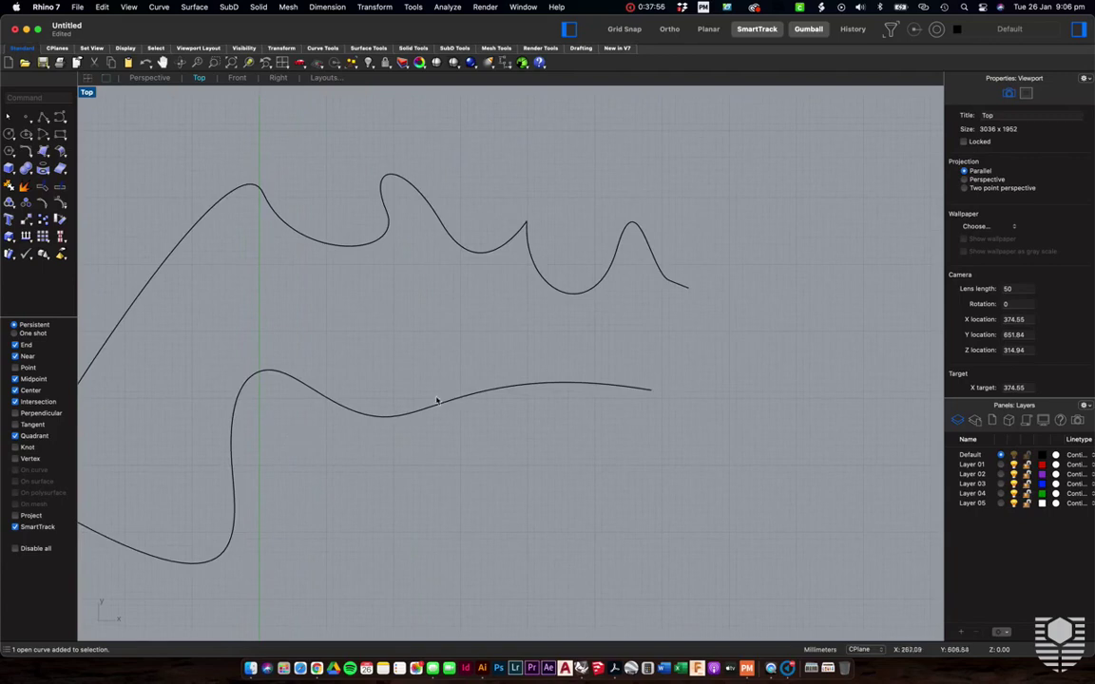
pyautogui.scroll(3, 389, 410)
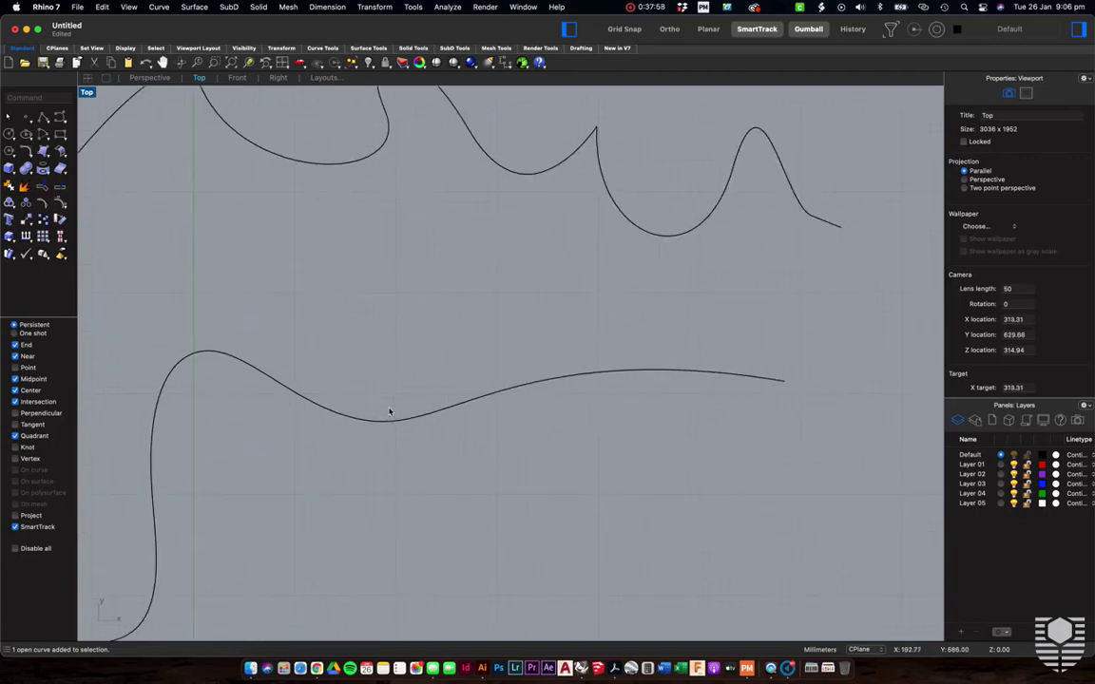
pyautogui.write('Lin')
pyautogui.press('Return')
pyautogui.click(292, 332)
pyautogui.click(253, 437)
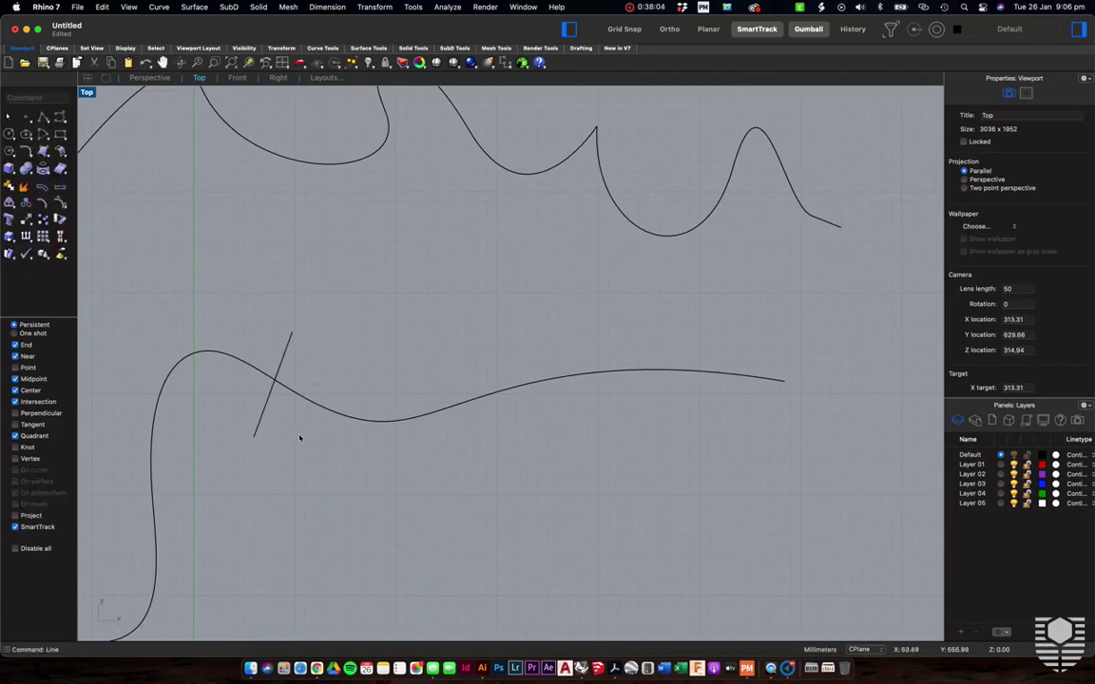
pyautogui.press('Return')
pyautogui.click(391, 352)
pyautogui.click(443, 446)
pyautogui.click(439, 442)
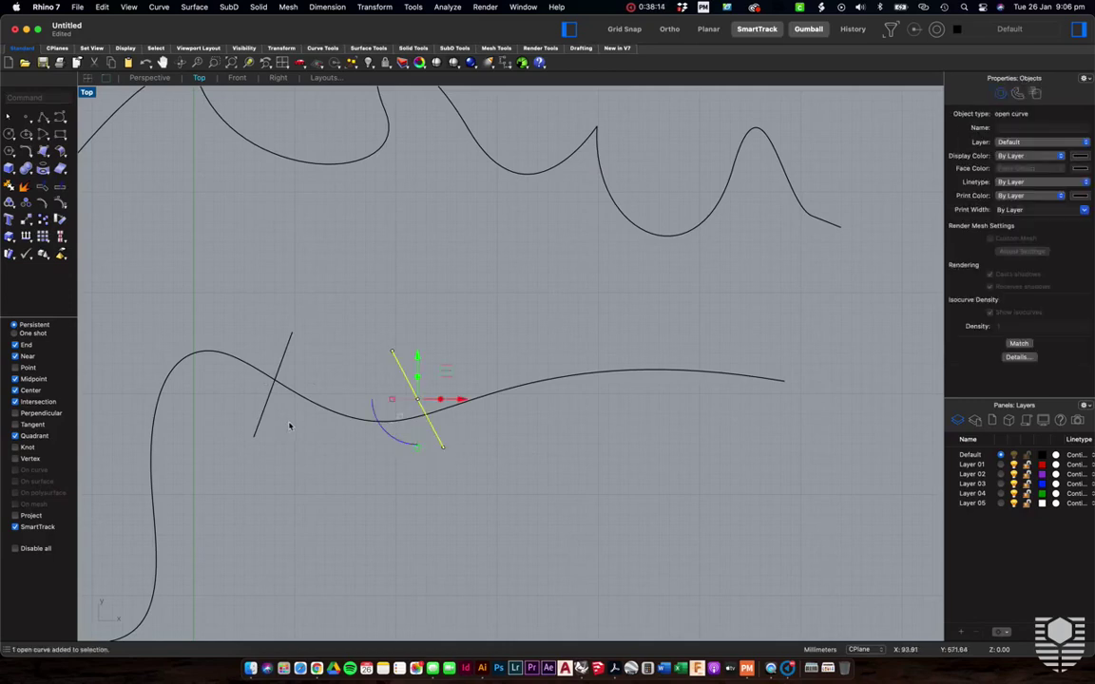
pyautogui.press('Escape')
# Trim away the lower curve's dip between the two slanted lines, and undo the trim
pyautogui.write('trim')
pyautogui.press('Return')
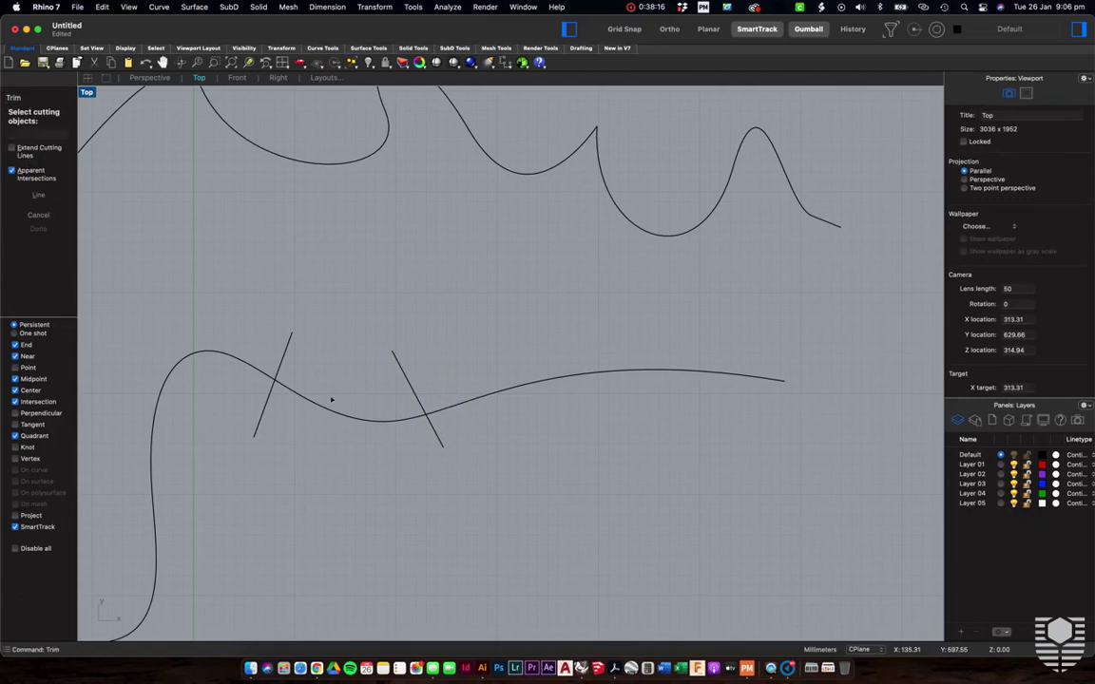
pyautogui.click(425, 412)
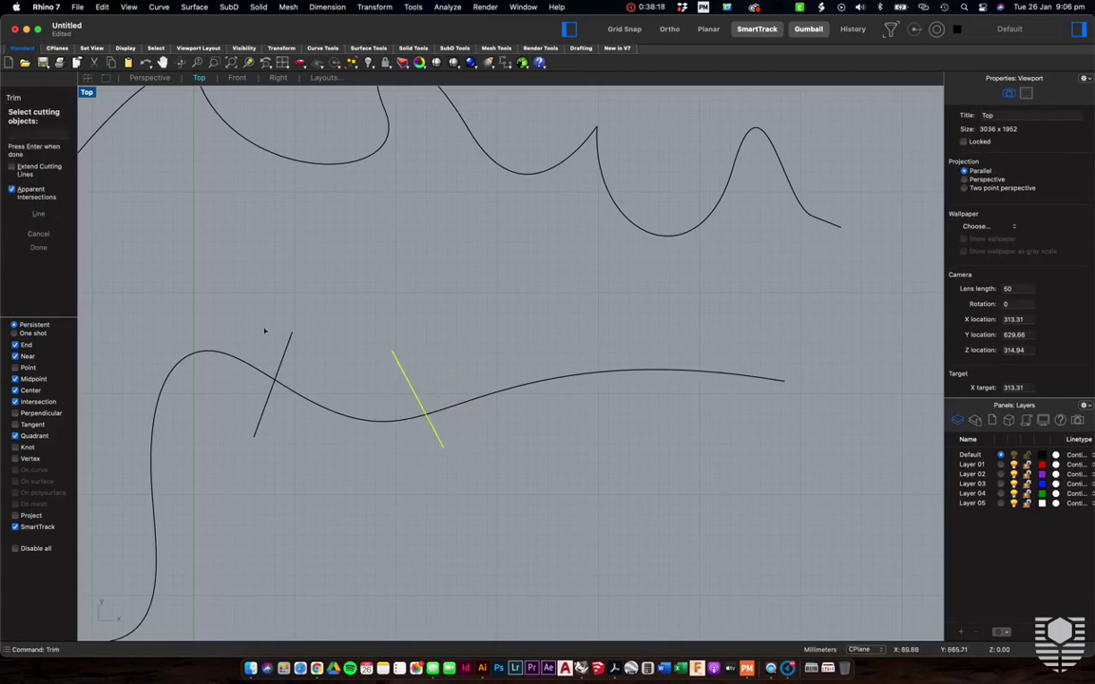
pyautogui.click(284, 352)
pyautogui.click(331, 412)
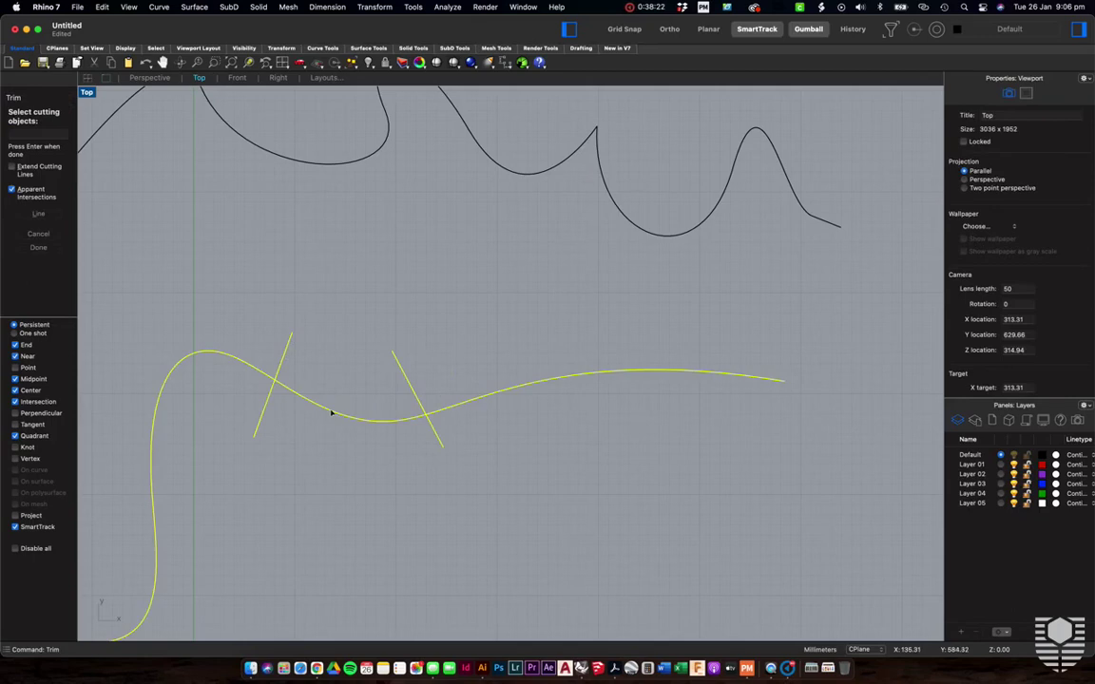
pyautogui.click(331, 412)
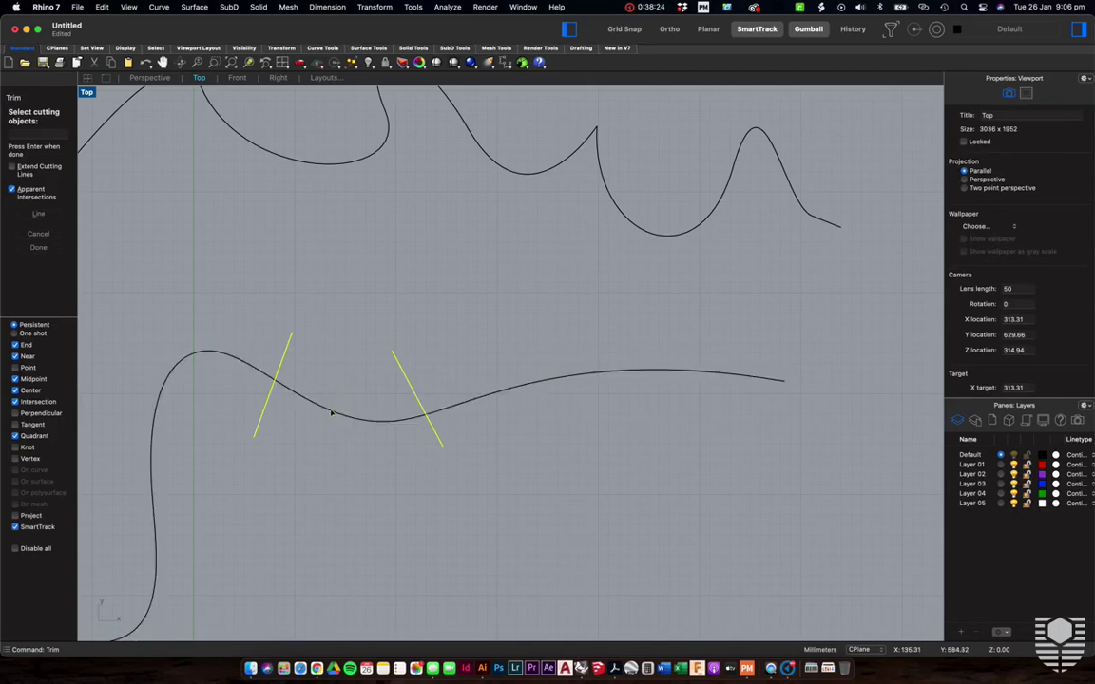
pyautogui.press('Return')
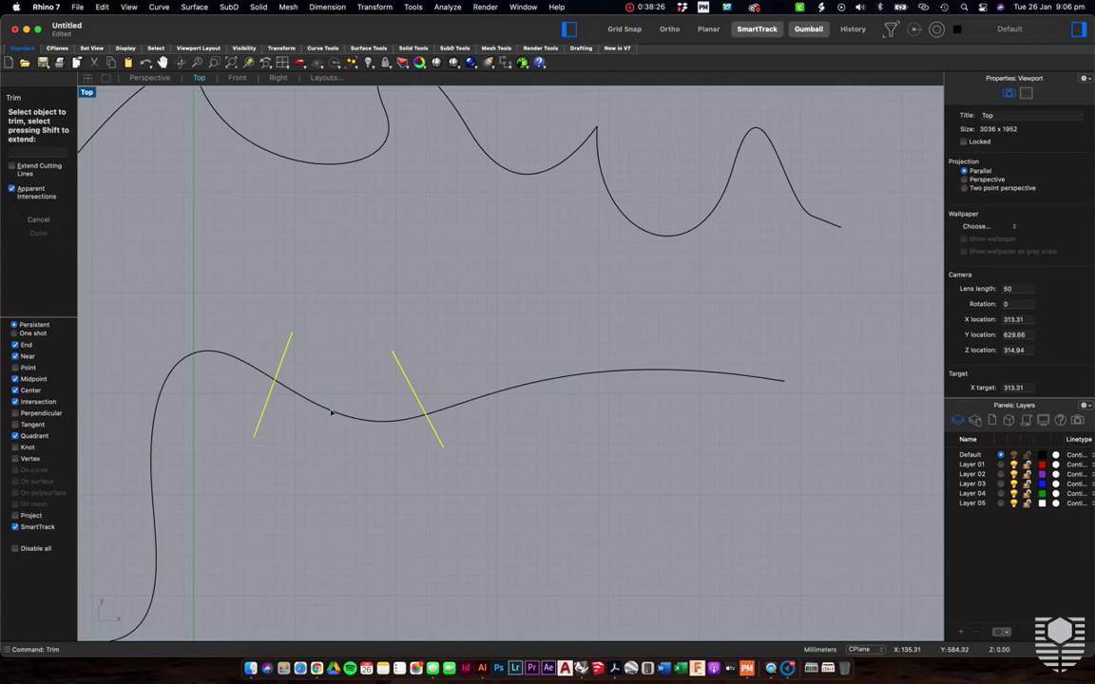
pyautogui.click(332, 413)
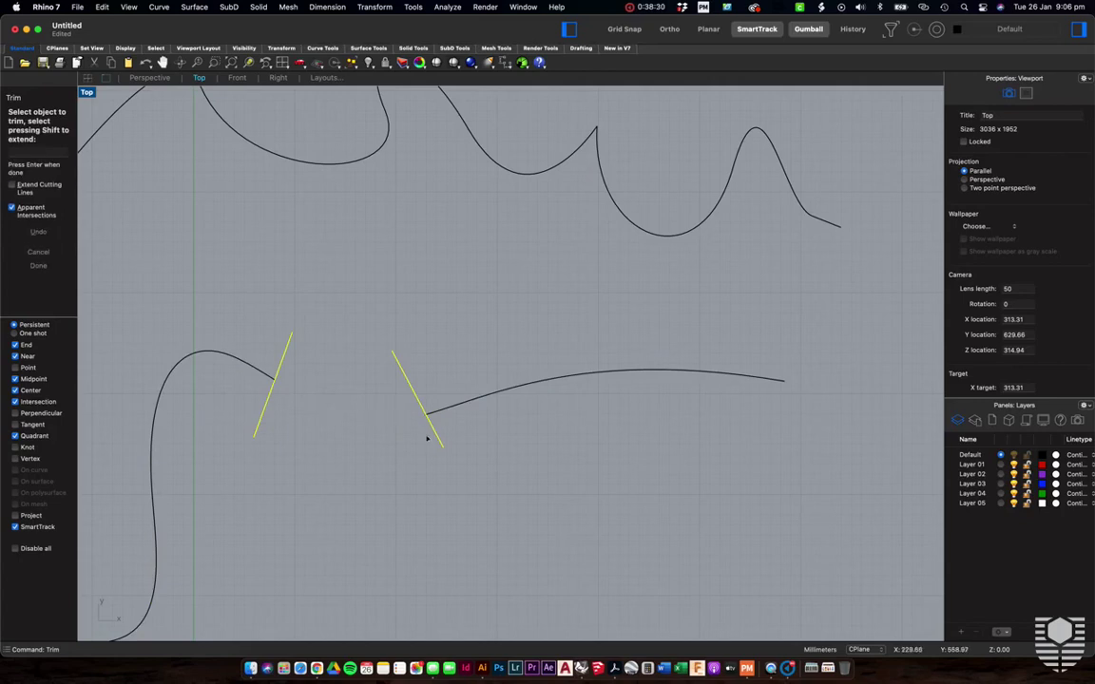
pyautogui.press('super+z')
pyautogui.scroll(5, 406, 440)
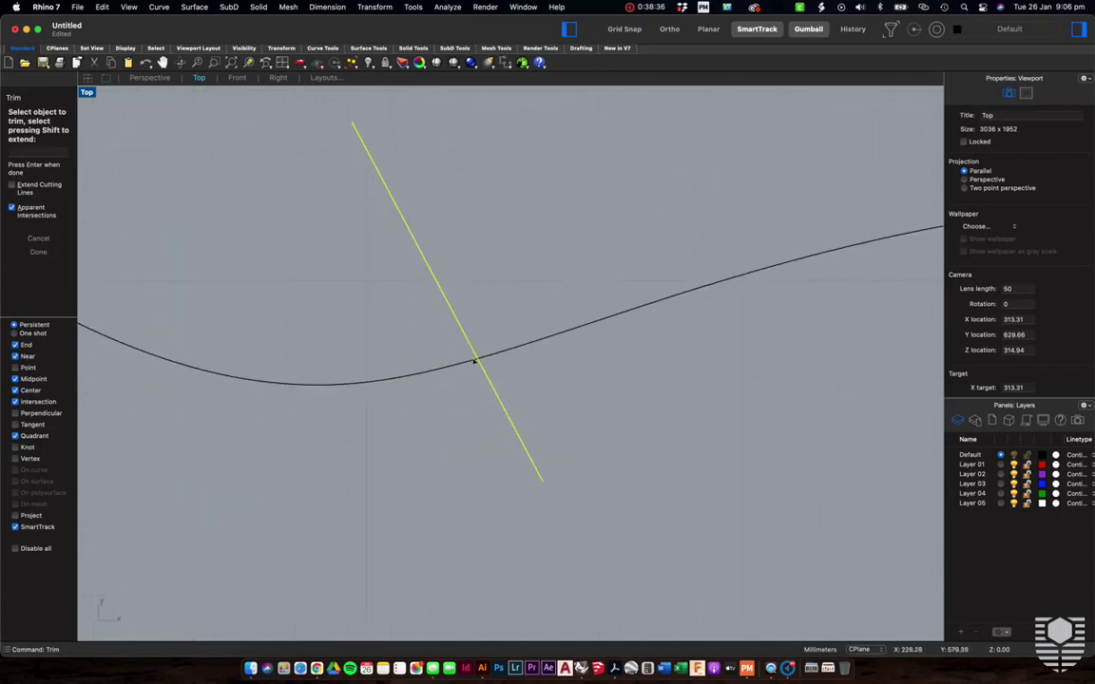
pyautogui.scroll(-3, 475, 362)
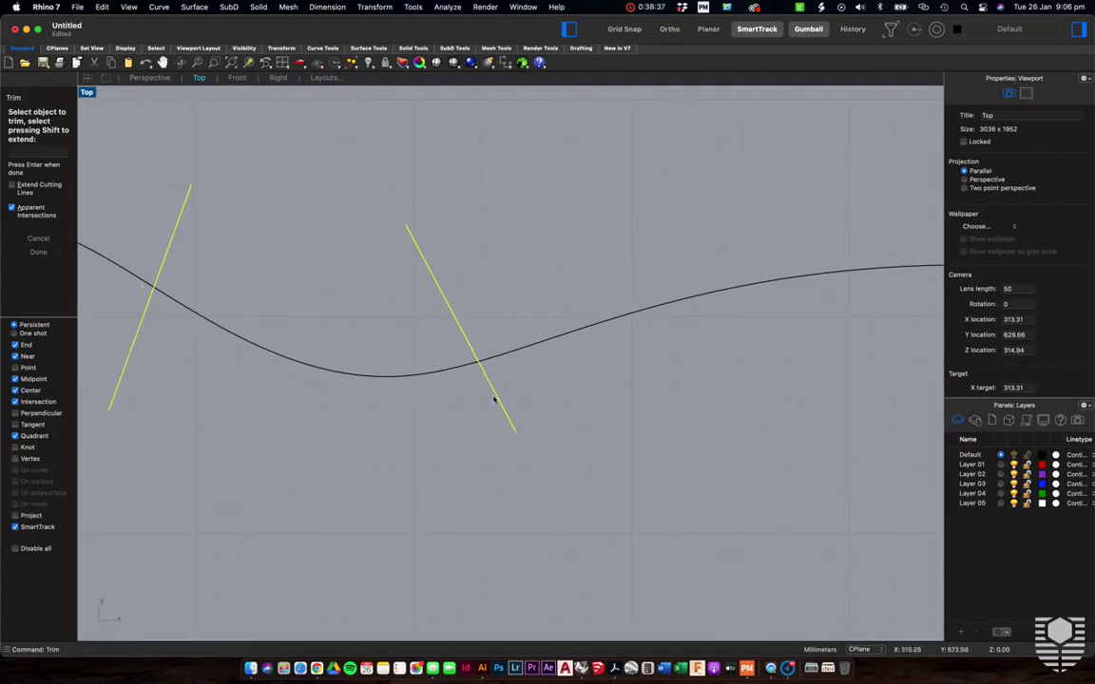
pyautogui.press('Return')
# Split the lower curve where the two slanted lines cross it
pyautogui.scroll(-3, 499, 401)
pyautogui.scroll(3, 520, 394)
pyautogui.click(454, 384)
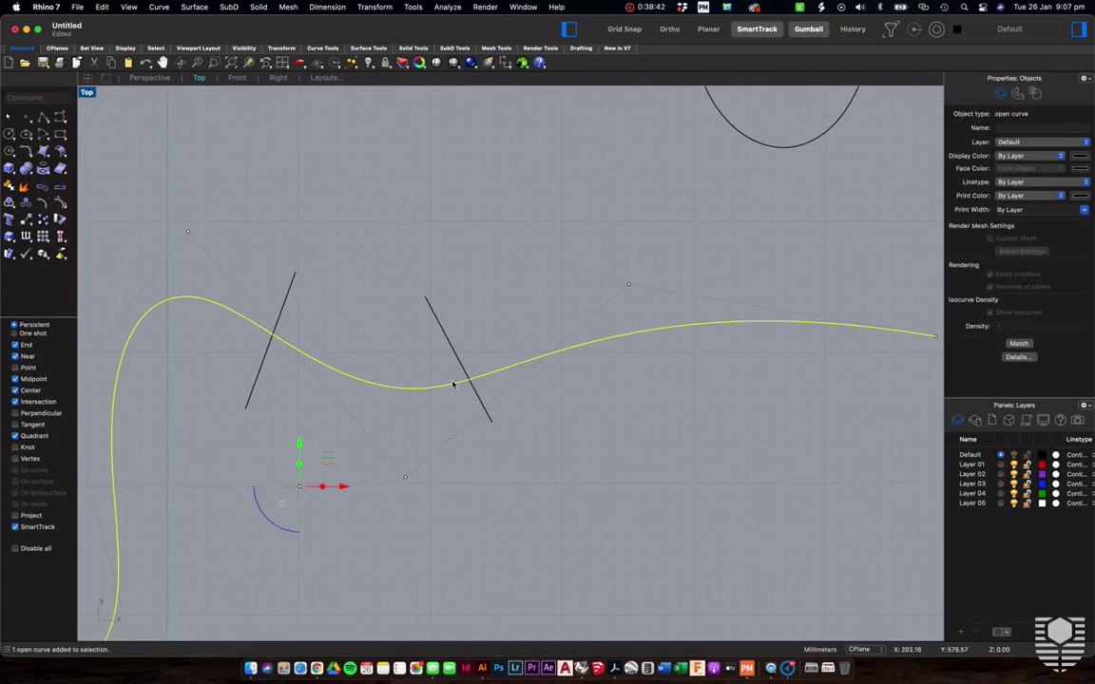
pyautogui.click(485, 341)
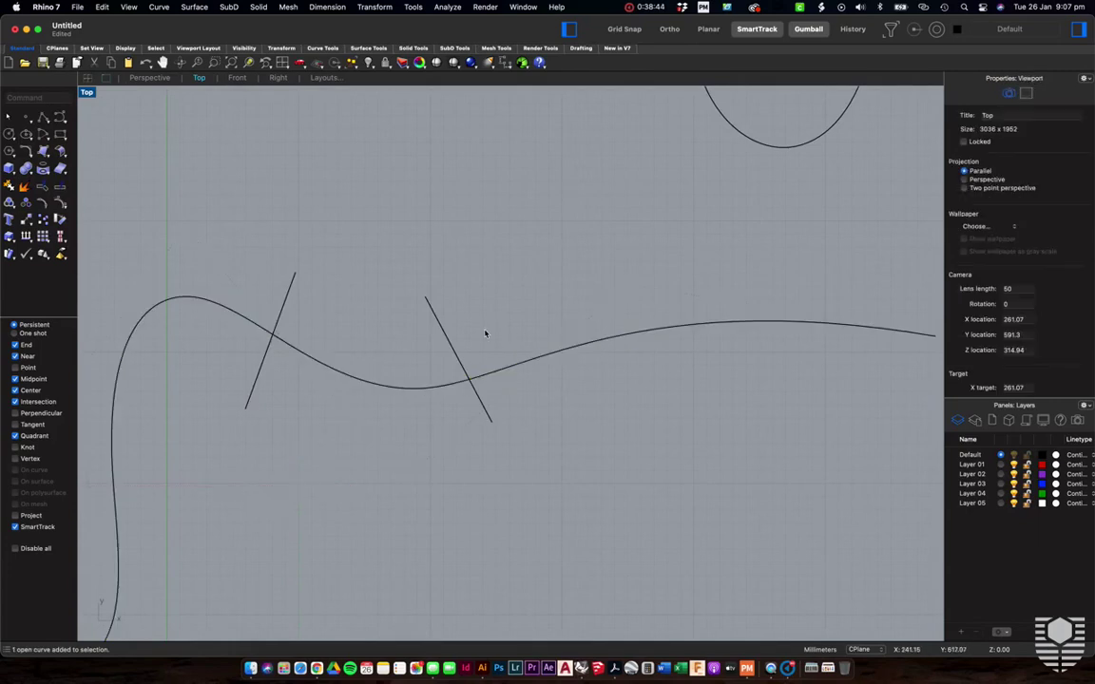
pyautogui.write('split')
pyautogui.press('Return')
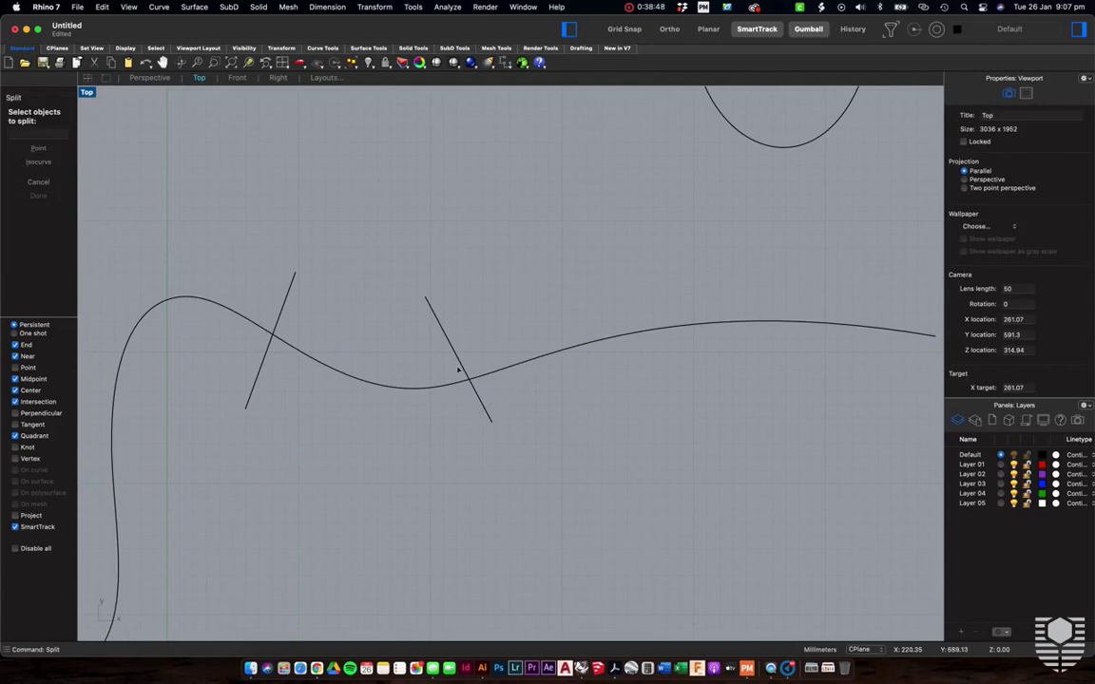
pyautogui.click(392, 388)
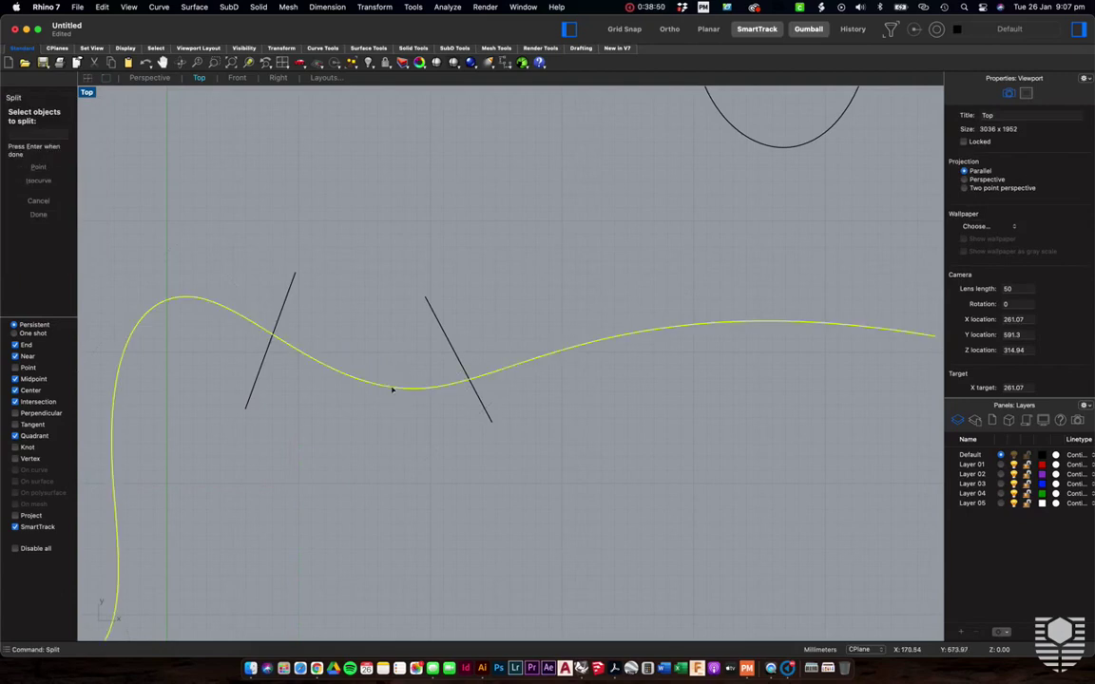
pyautogui.press('Return')
pyautogui.click(440, 323)
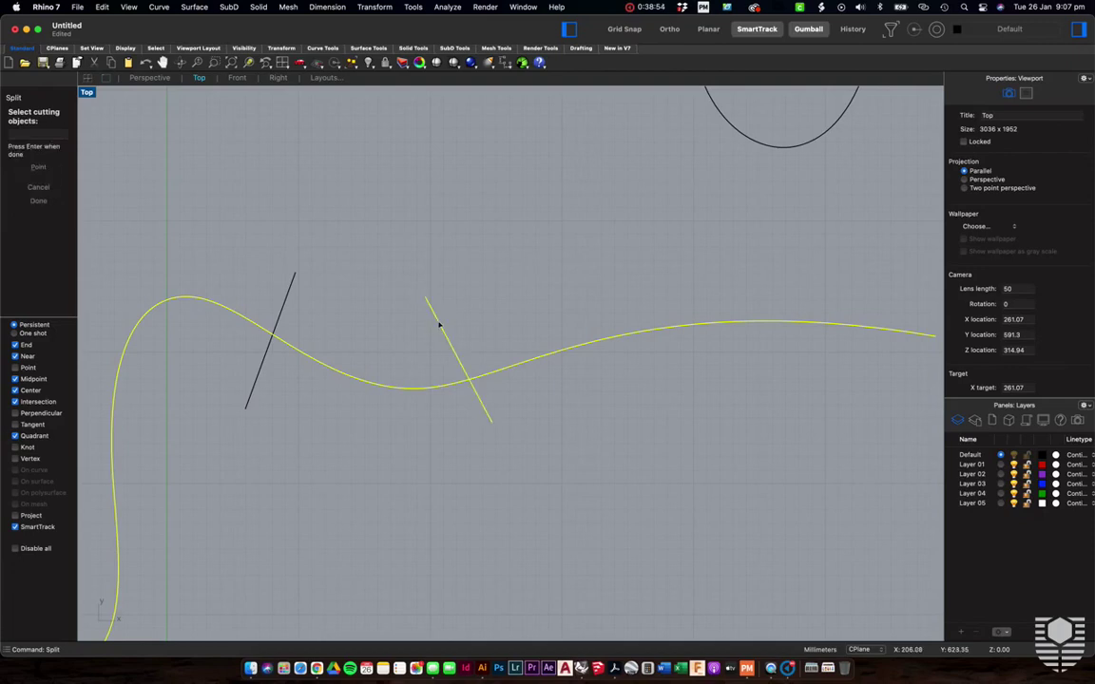
pyautogui.click(282, 306)
pyautogui.press('Return')
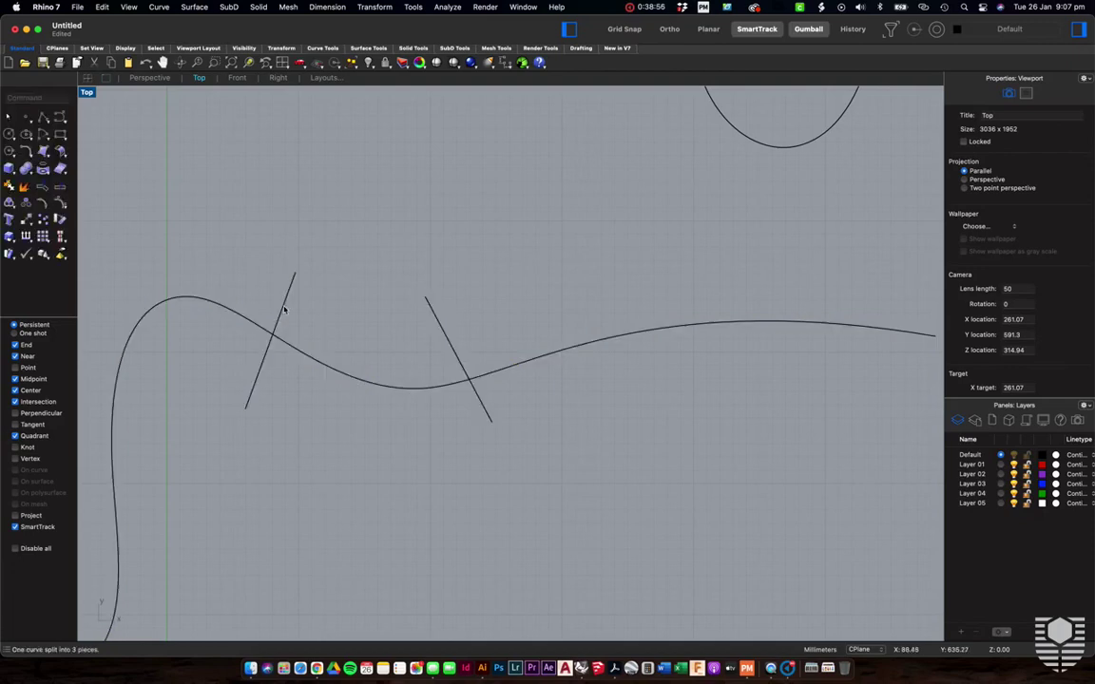
# Try moving the middle piece of the split curve downward, and undo the move
pyautogui.click(314, 366)
pyautogui.moveTo(371, 326); pyautogui.dragTo(371, 379)
pyautogui.press('super+z')
pyautogui.press('Escape')
pyautogui.click(427, 291)
pyautogui.click(302, 296)
pyautogui.click(289, 282)
pyautogui.click(361, 286)
# Delete all the curves and slanted lines from the drawing
pyautogui.scroll(-5, 398, 328)
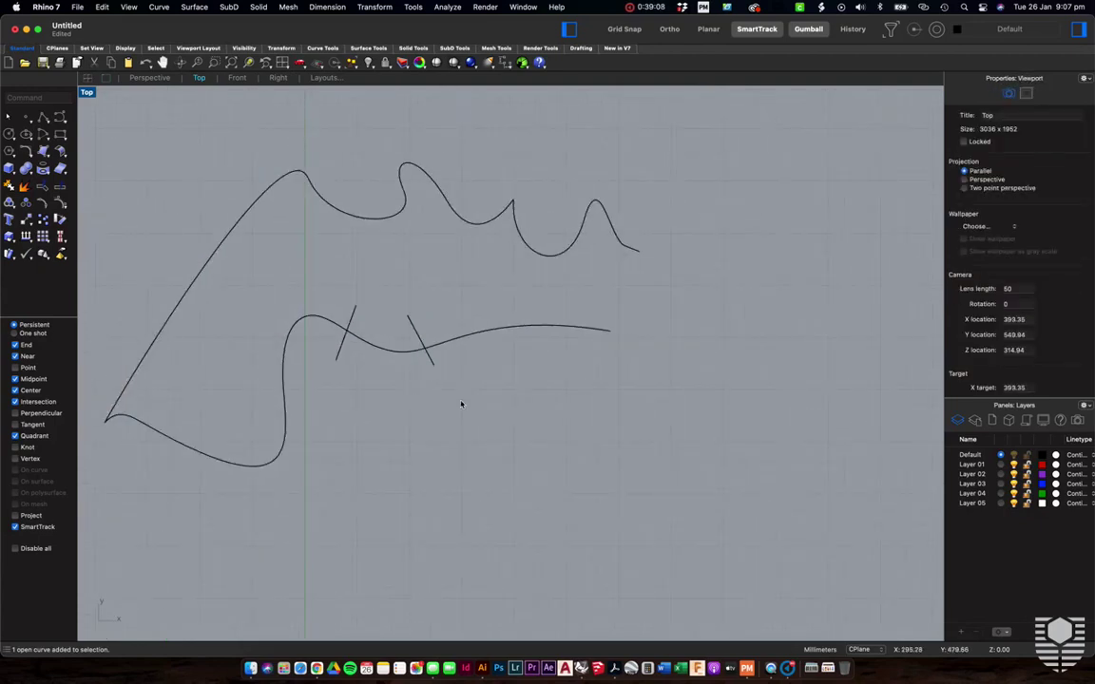
pyautogui.click(360, 340)
pyautogui.press('Delete')
pyautogui.scroll(-3, 496, 443)
pyautogui.click(361, 275)
pyautogui.press('Delete')
# Draw a closed, irregular degree-3 control point curve with ten points across the upper part of the green axis
pyautogui.click(159, 7)
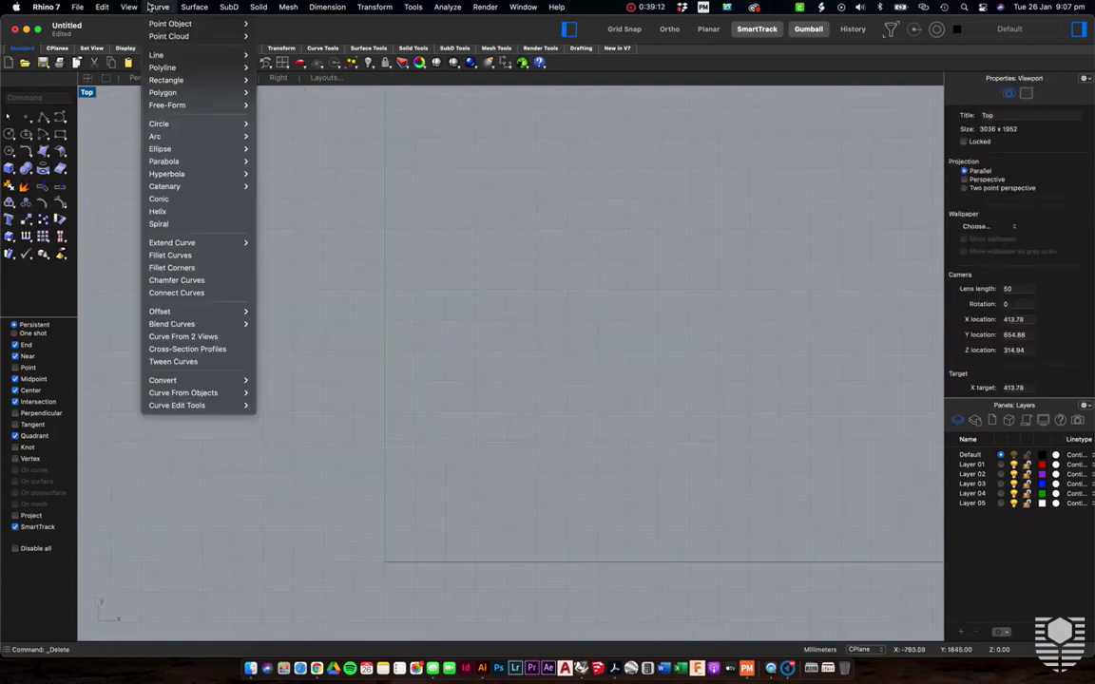
pyautogui.moveTo(168, 105)
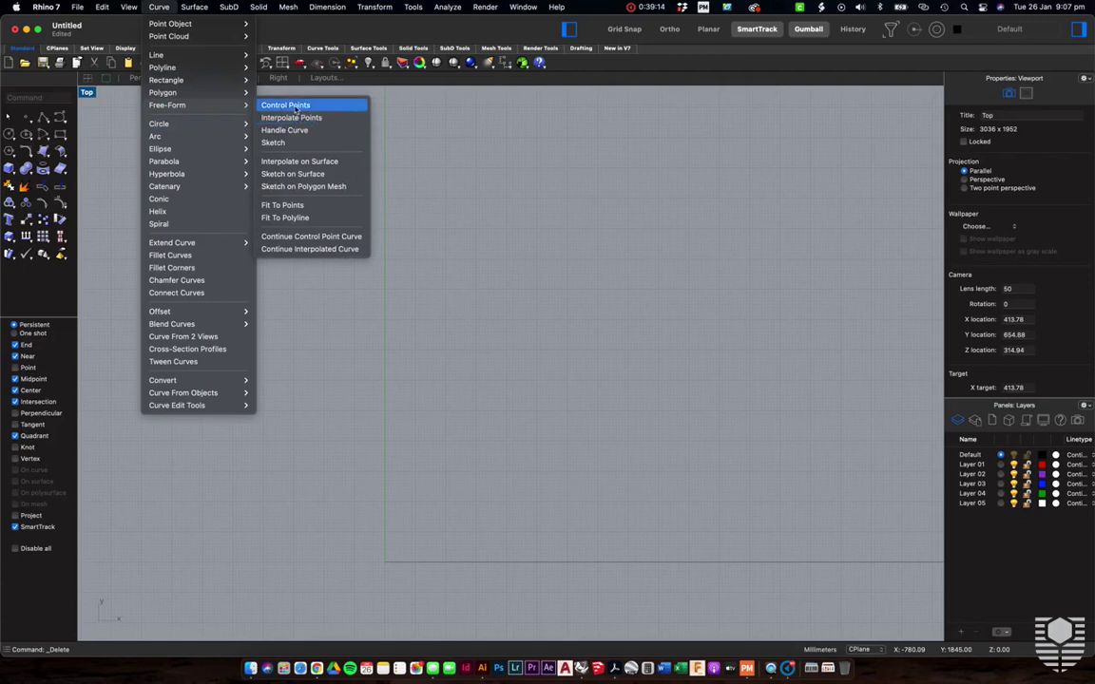
pyautogui.click(267, 103)
pyautogui.click(423, 149)
pyautogui.click(585, 187)
pyautogui.click(443, 230)
pyautogui.click(652, 291)
pyautogui.click(567, 390)
pyautogui.click(442, 310)
pyautogui.click(337, 342)
pyautogui.click(227, 237)
pyautogui.click(381, 251)
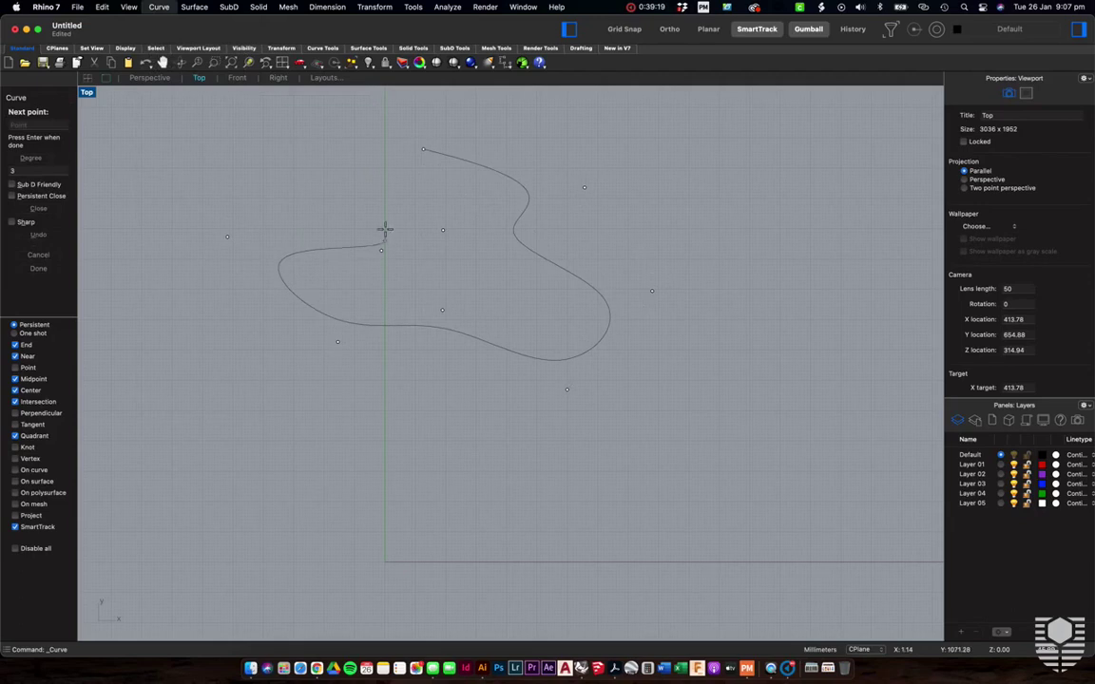
pyautogui.click(423, 150)
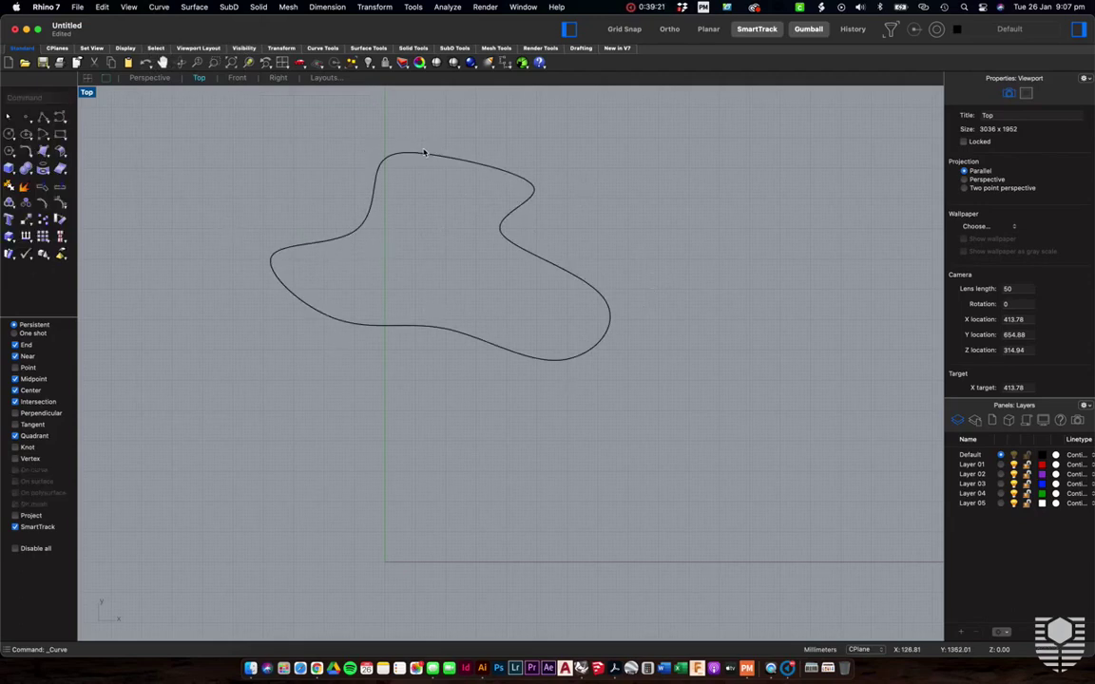
# Move the middle control point of the closed curve's lower edge upward to deepen the inward bend
pyautogui.click(515, 252)
pyautogui.moveTo(445, 303); pyautogui.dragTo(442, 251)
pyautogui.click(616, 213)
pyautogui.scroll(5, 615, 213)
pyautogui.scroll(3, 539, 486)
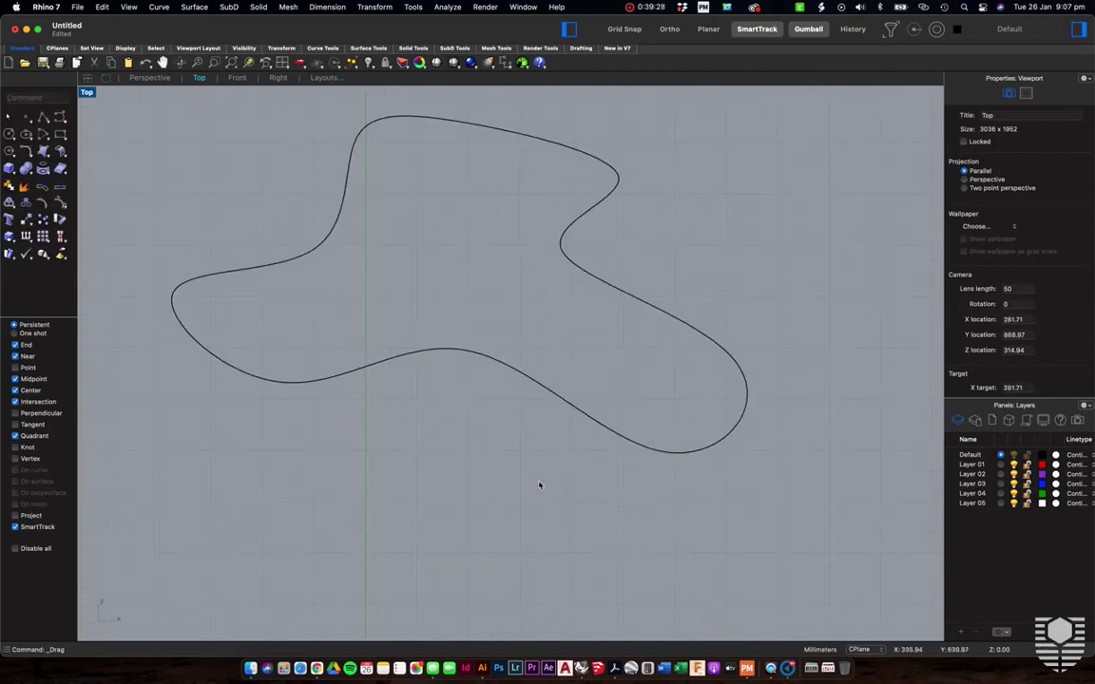
# Offset the closed curve outward by 20 mm
pyautogui.click(573, 269)
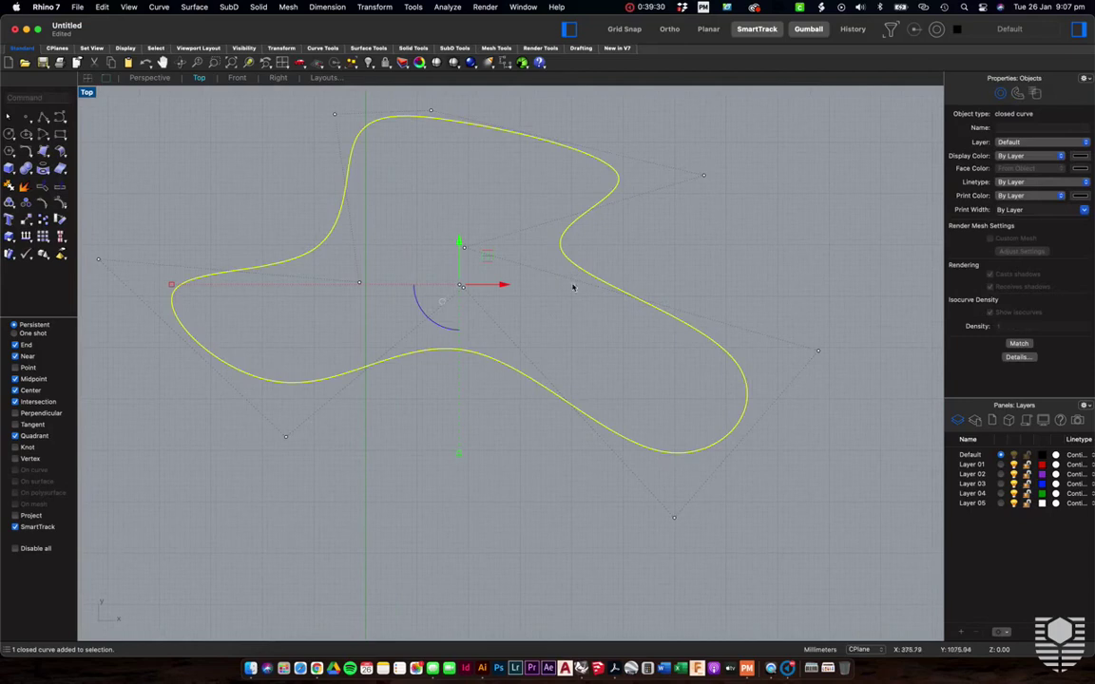
pyautogui.scroll(-3, 493, 306)
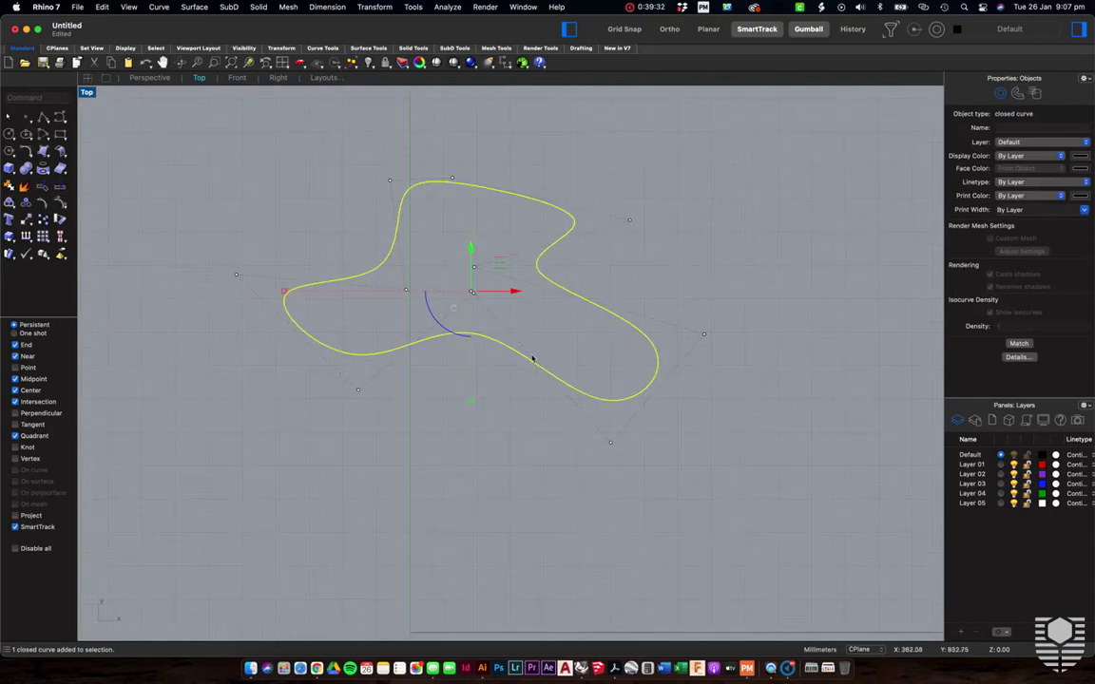
pyautogui.press('Return')
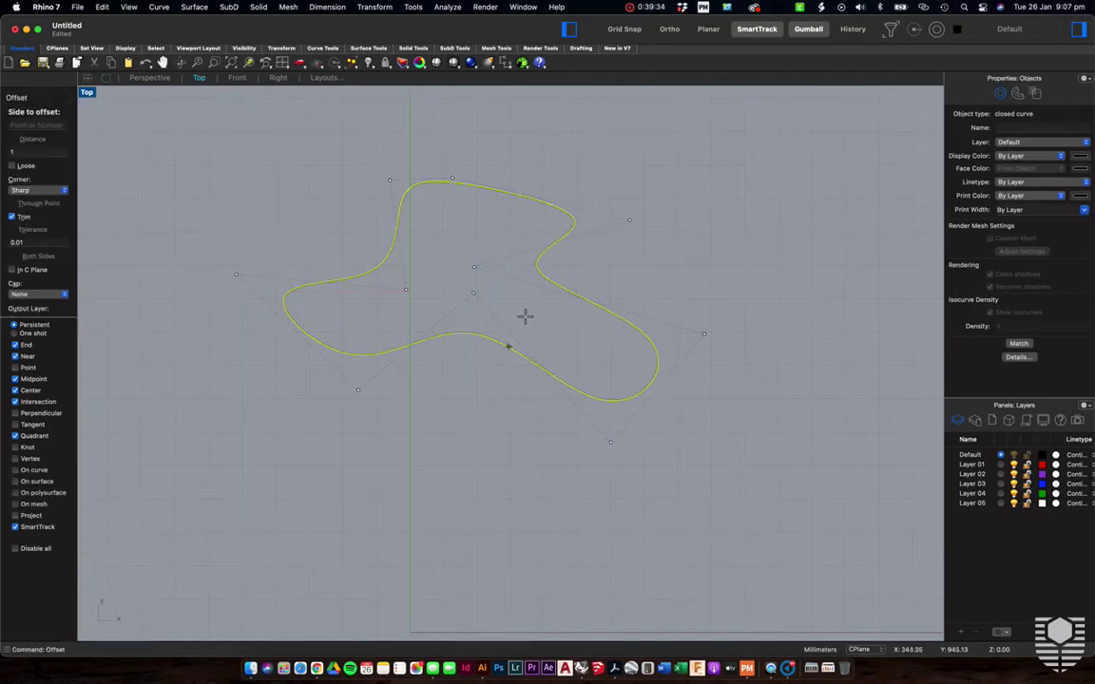
pyautogui.scroll(3, 482, 317)
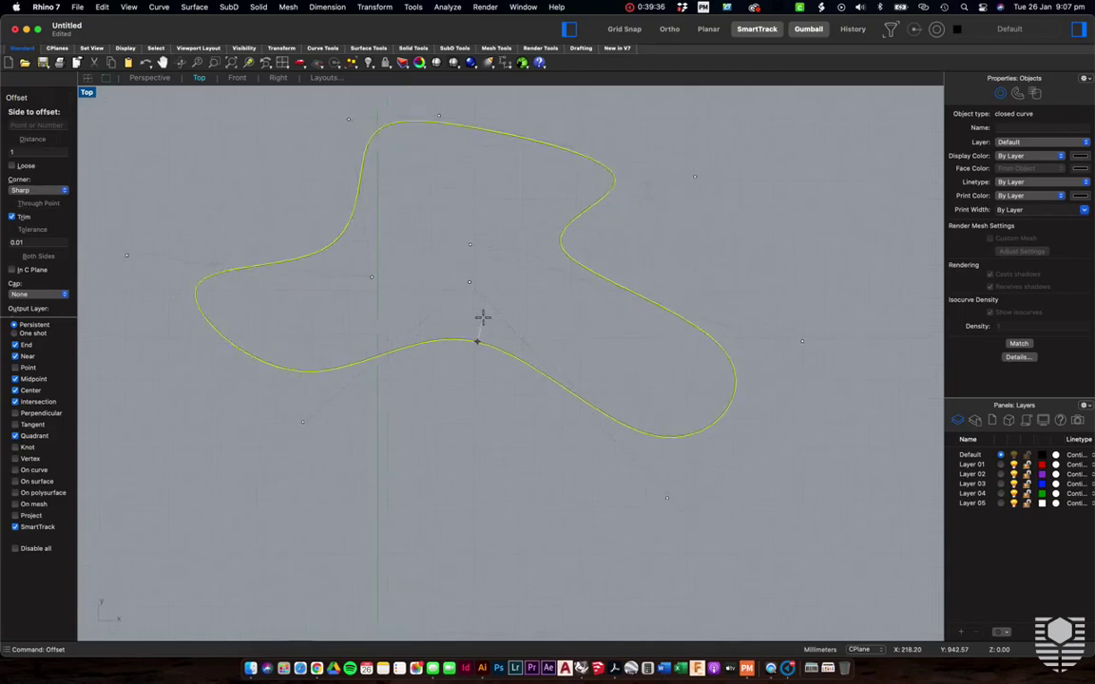
pyautogui.scroll(2, 471, 308)
pyautogui.click(29, 152)
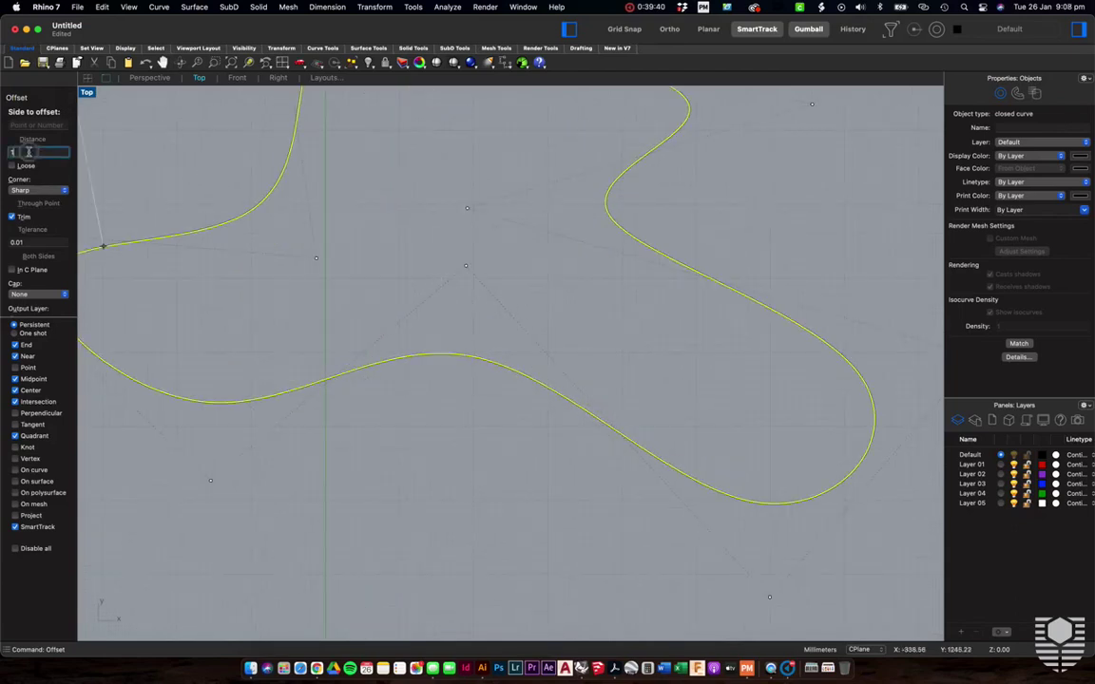
pyautogui.write('20')
pyautogui.press('Return')
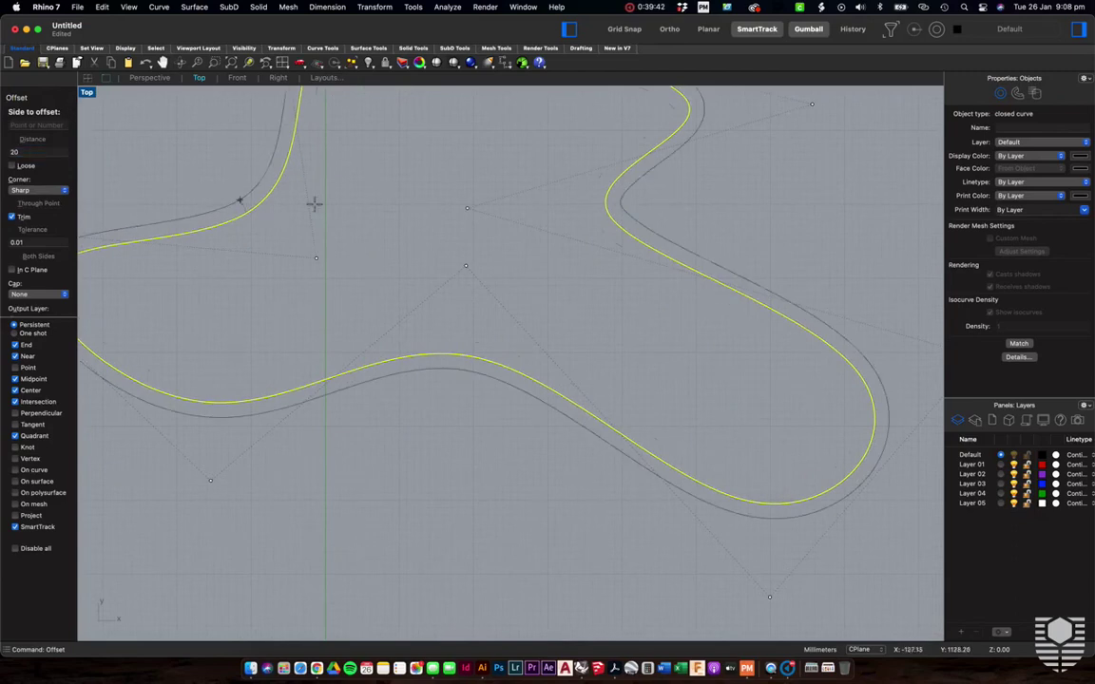
pyautogui.scroll(-3, 426, 227)
pyautogui.scroll(5, 571, 178)
pyautogui.scroll(-4, 653, 170)
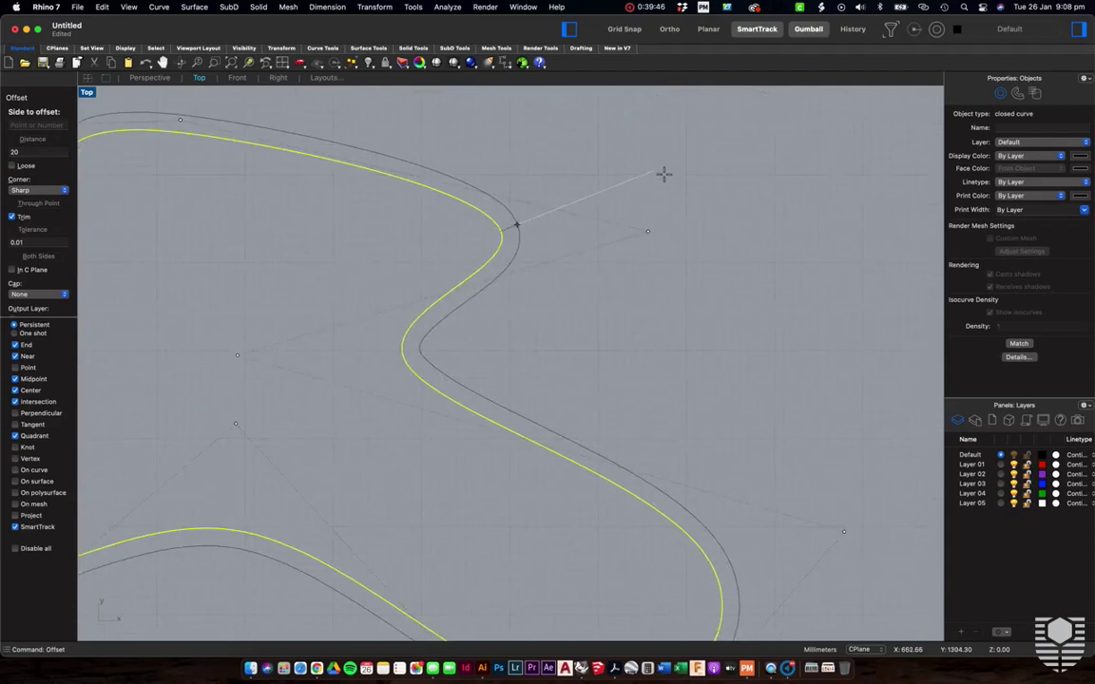
pyautogui.click(694, 195)
pyautogui.scroll(-3, 694, 195)
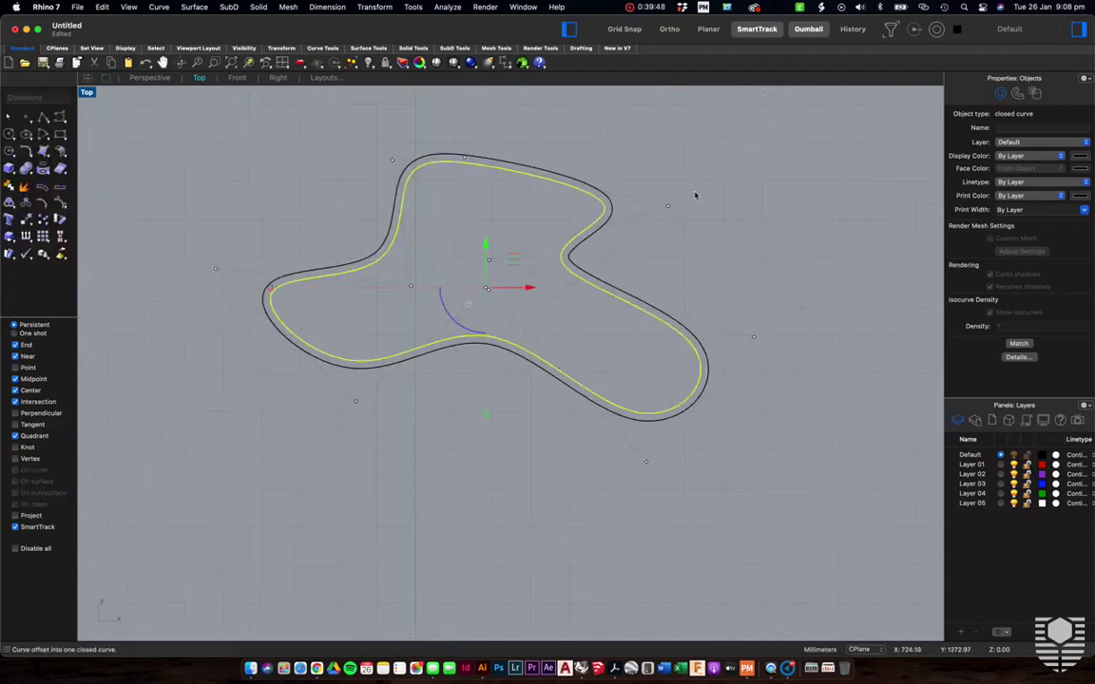
pyautogui.press('Escape')
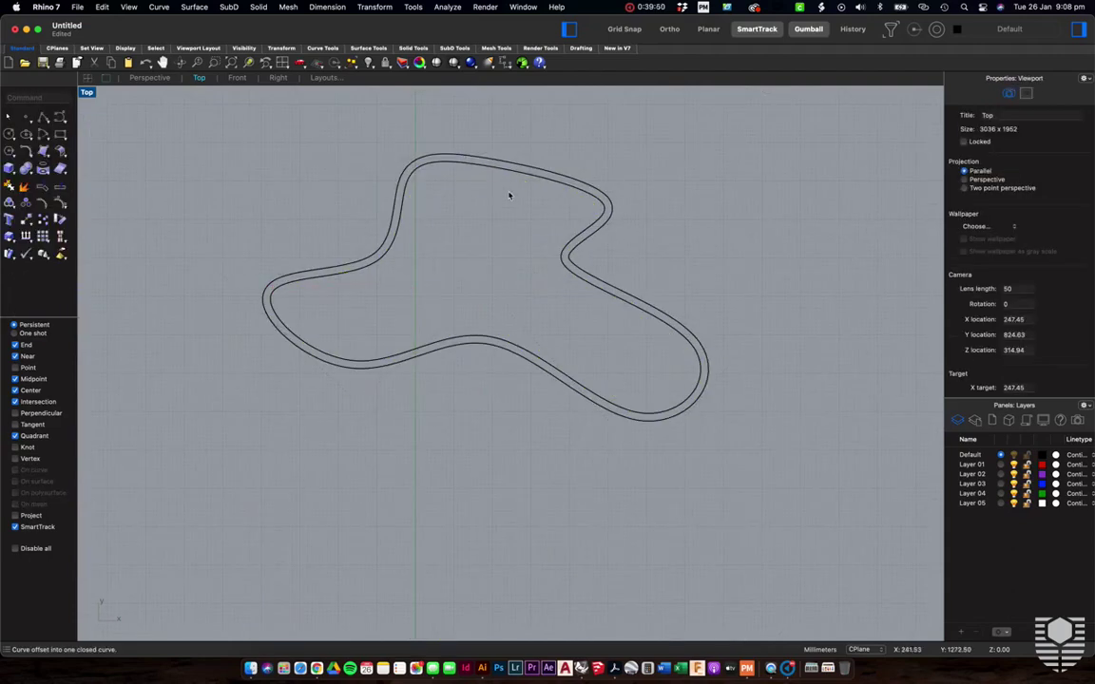
# Undo the outward offset of the closed curve
pyautogui.click(601, 204)
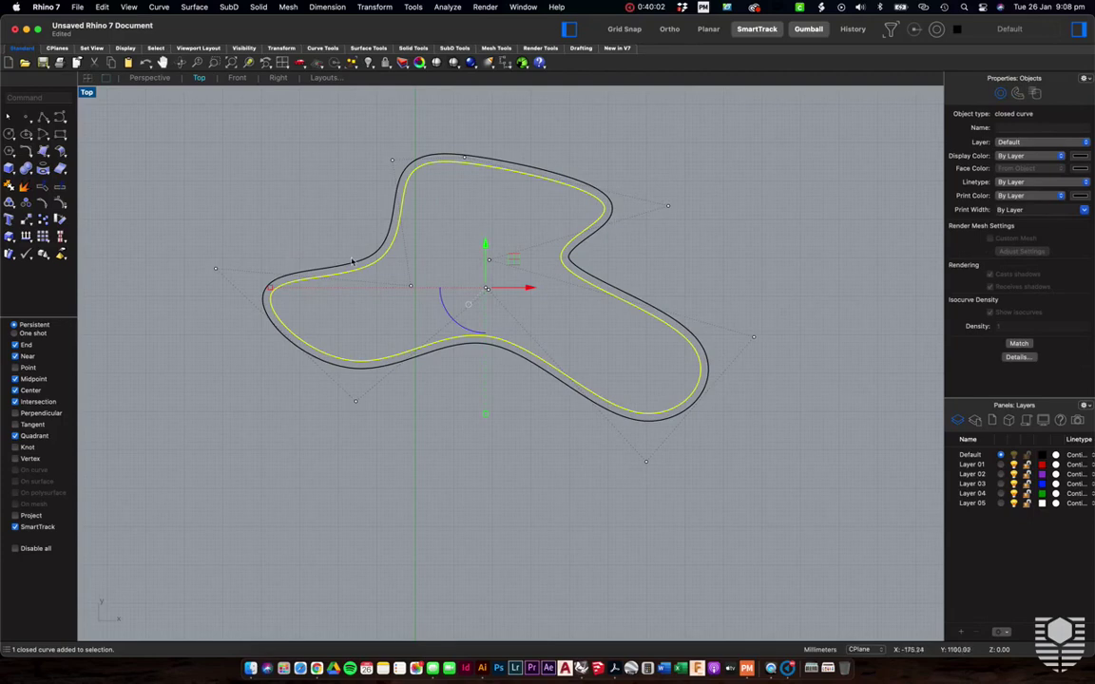
pyautogui.press('Escape')
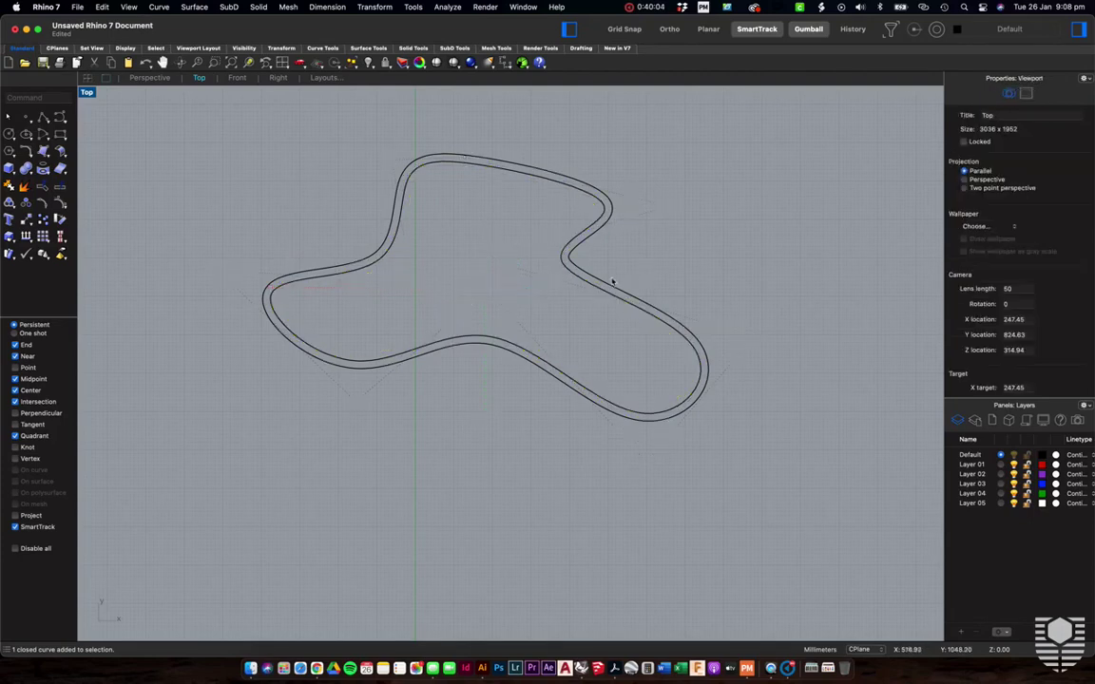
pyautogui.press('super+z')
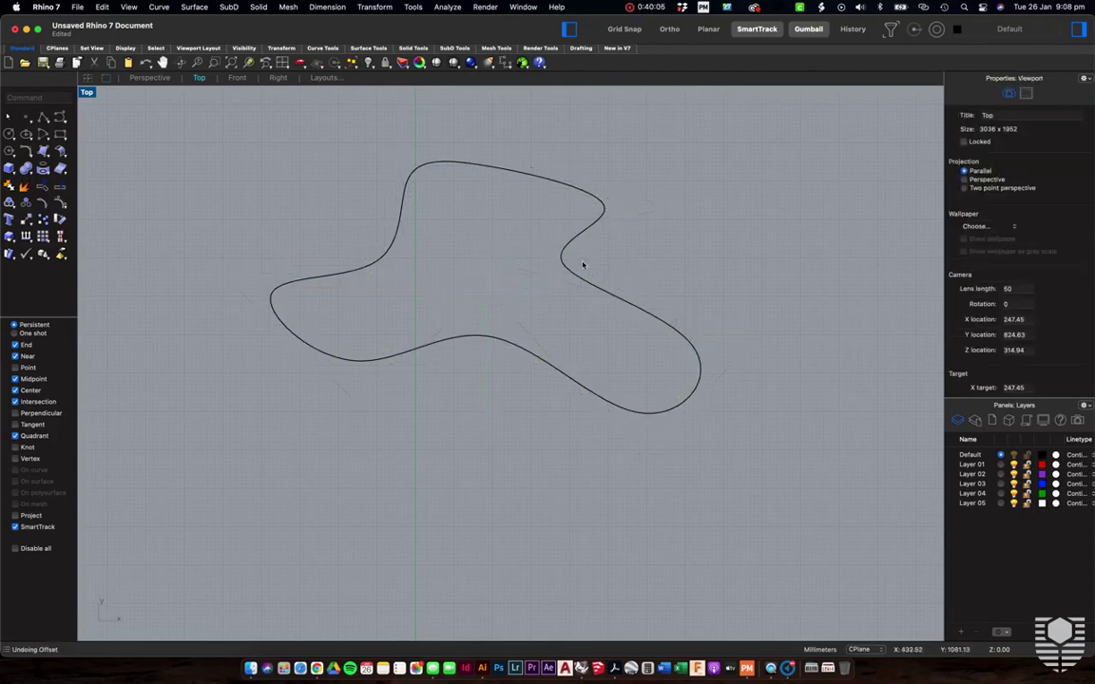
pyautogui.hscroll(3, 647, 235)
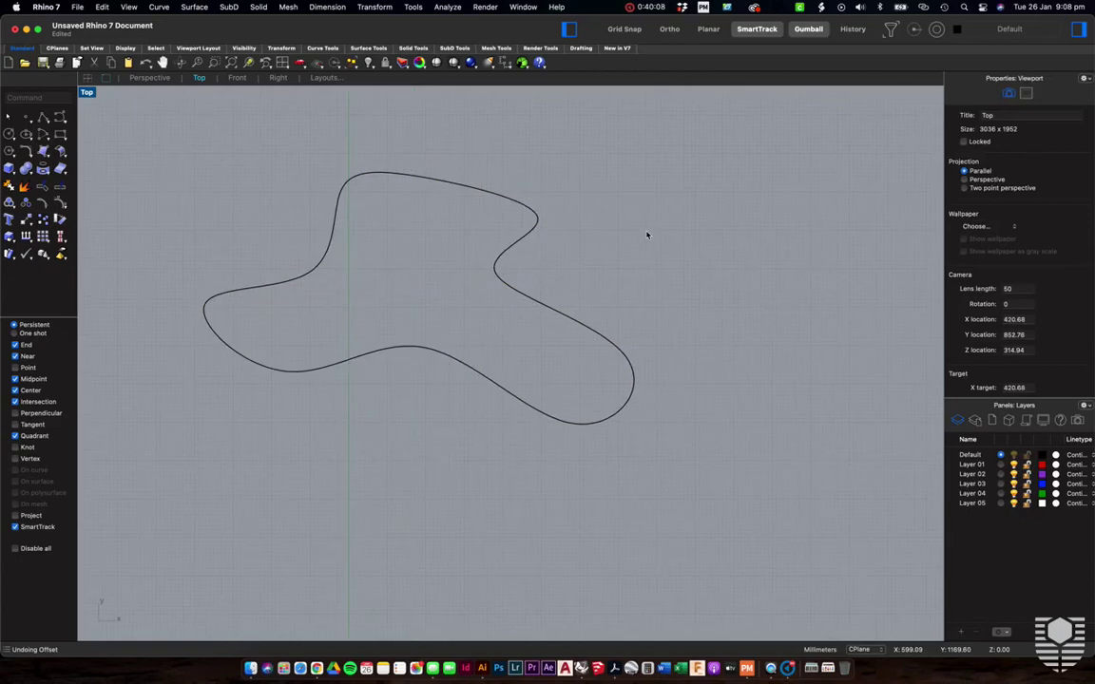
pyautogui.hscroll(3, 646, 235)
pyautogui.scroll(-3, 646, 234)
pyautogui.scroll(1, 646, 234)
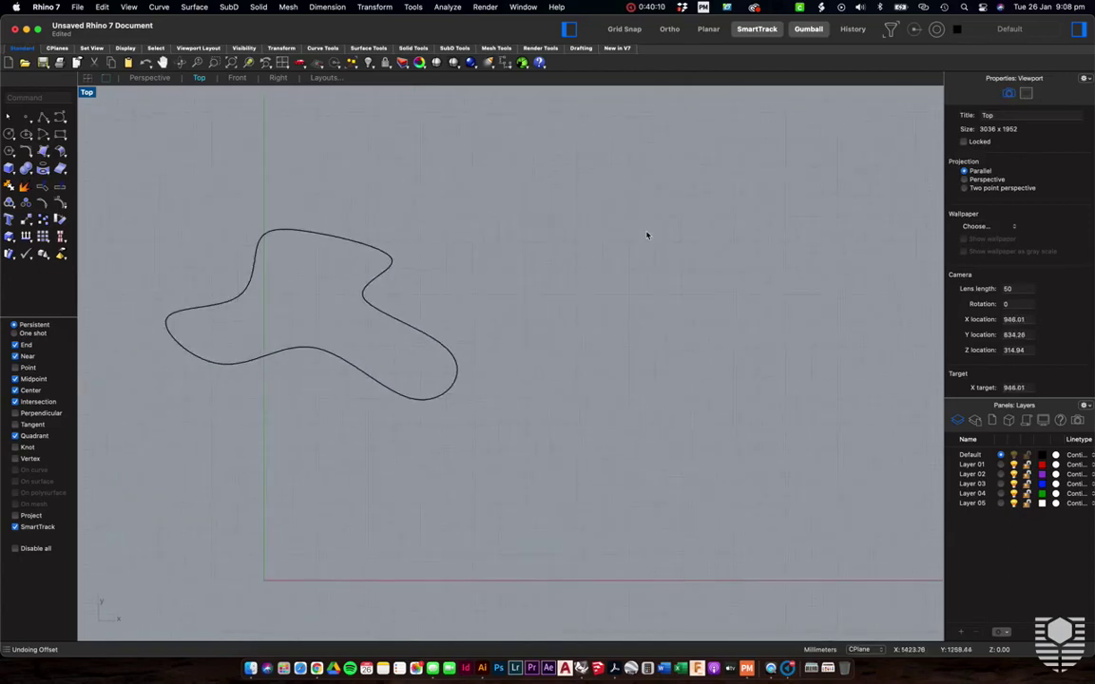
pyautogui.click(380, 275)
pyautogui.scroll(3, 220, 320)
pyautogui.click(218, 320)
pyautogui.hscroll(-2, 218, 320)
pyautogui.hscroll(-1, 221, 321)
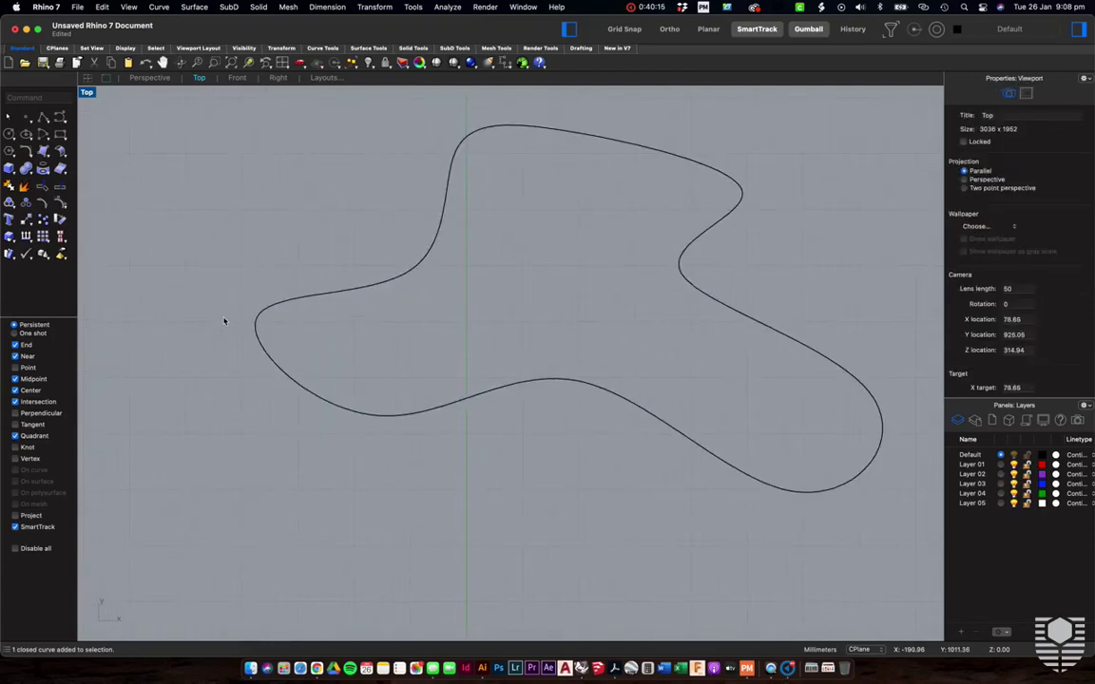
# Delete the existing closed curve and draw an irregular closed handle curve across the green axis, with rounded lobes and a sharp outer tip
pyautogui.click(400, 417)
pyautogui.press('Delete')
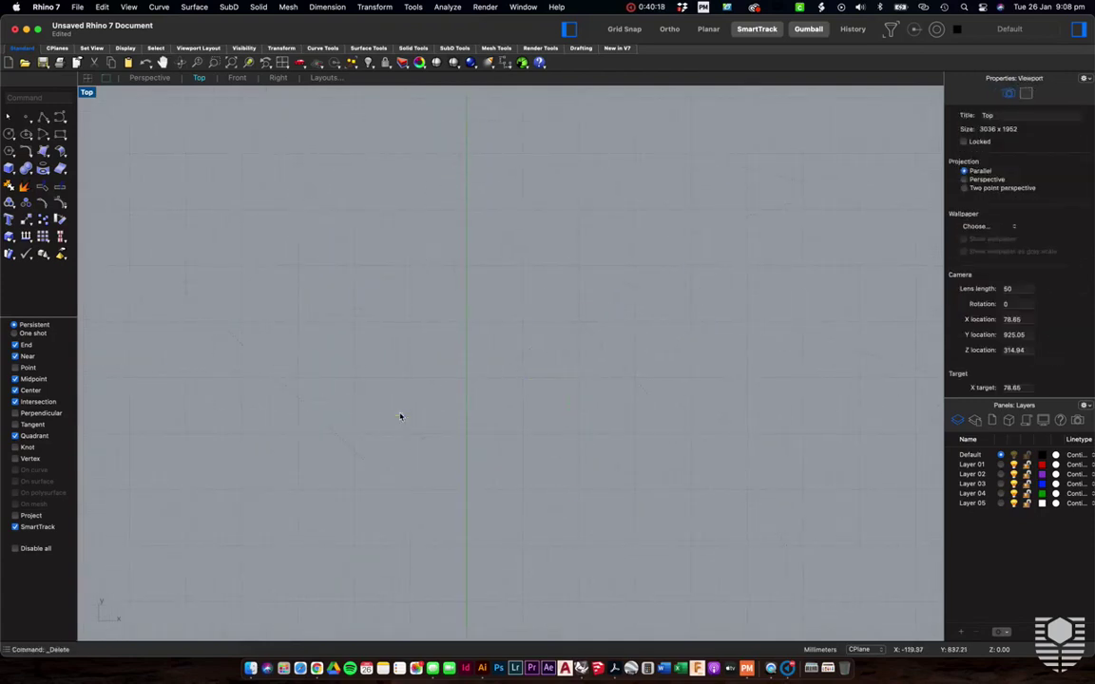
pyautogui.click(159, 6)
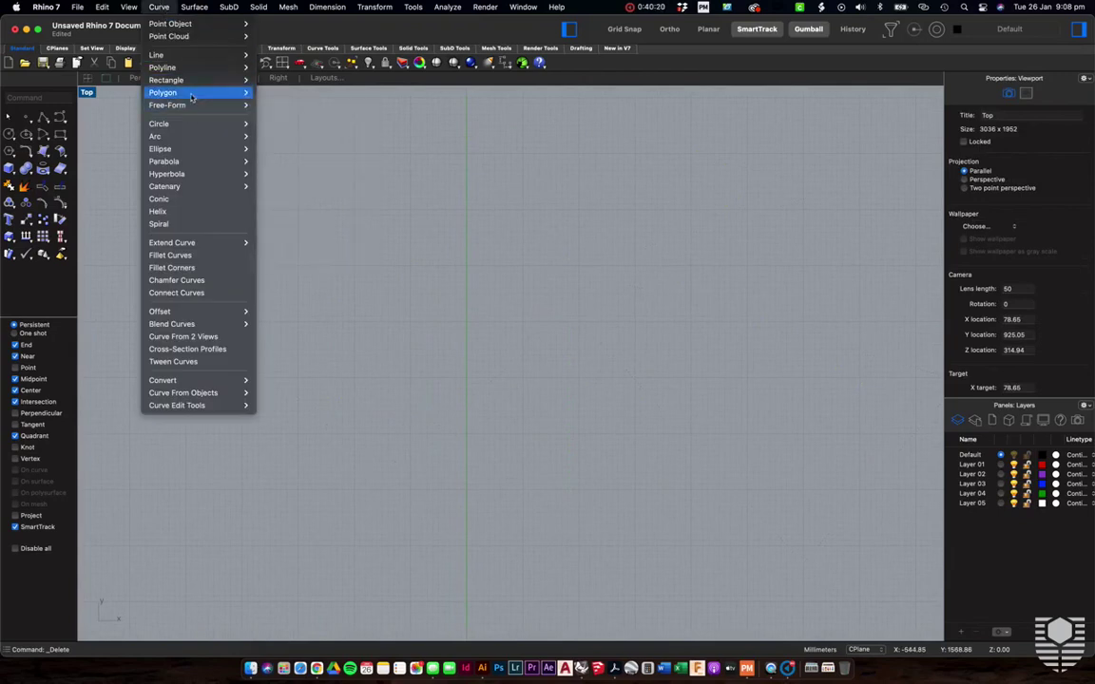
pyautogui.moveTo(195, 104)
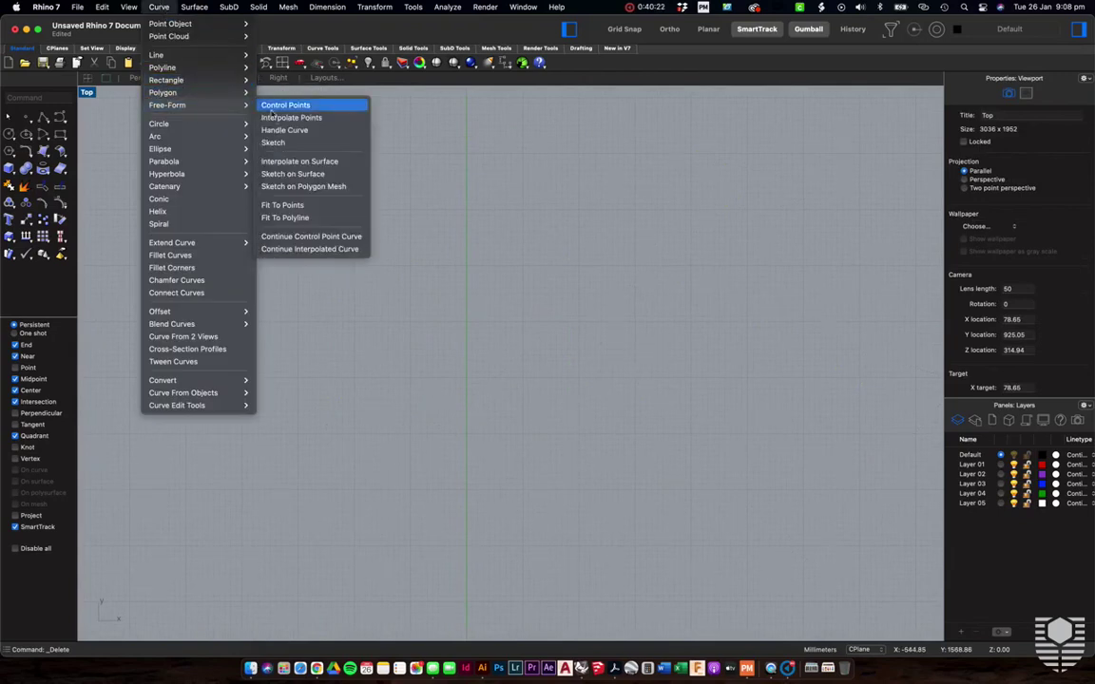
pyautogui.click(282, 130)
pyautogui.click(541, 281)
pyautogui.click(549, 165)
pyautogui.click(396, 196)
pyautogui.click(273, 344)
pyautogui.click(419, 379)
pyautogui.click(278, 458)
pyautogui.click(466, 504)
pyautogui.click(603, 414)
pyautogui.click(577, 387)
pyautogui.click(687, 387)
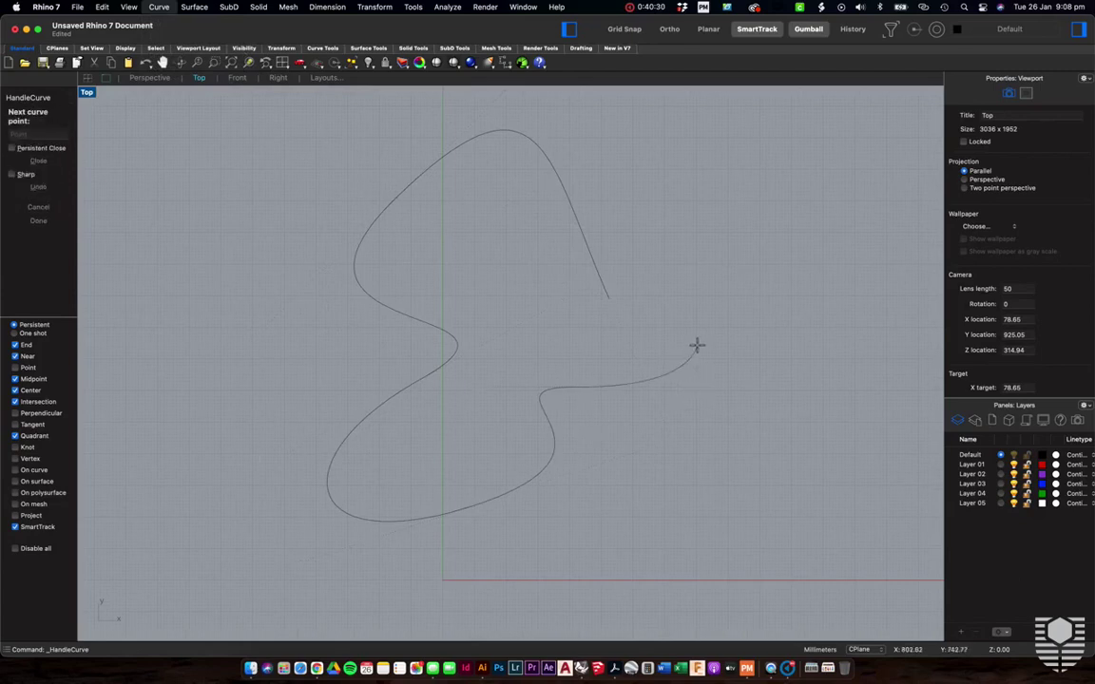
pyautogui.click(692, 350)
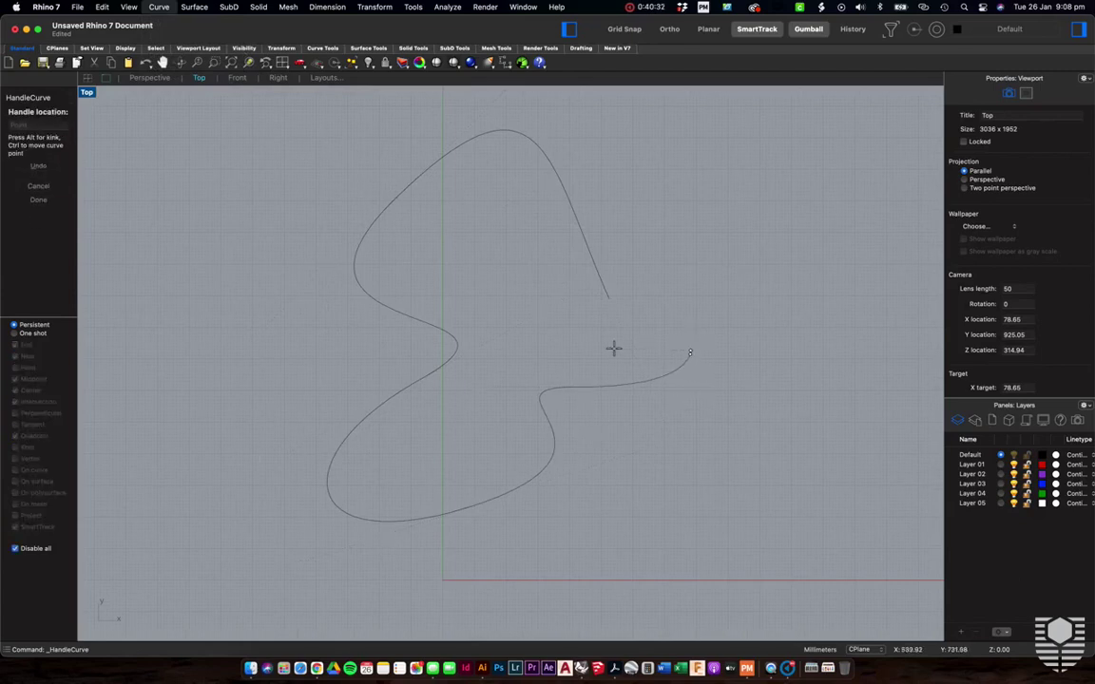
pyautogui.click(616, 347)
pyautogui.click(632, 333)
pyautogui.click(632, 289)
pyautogui.click(626, 298)
pyautogui.click(610, 303)
pyautogui.click(611, 301)
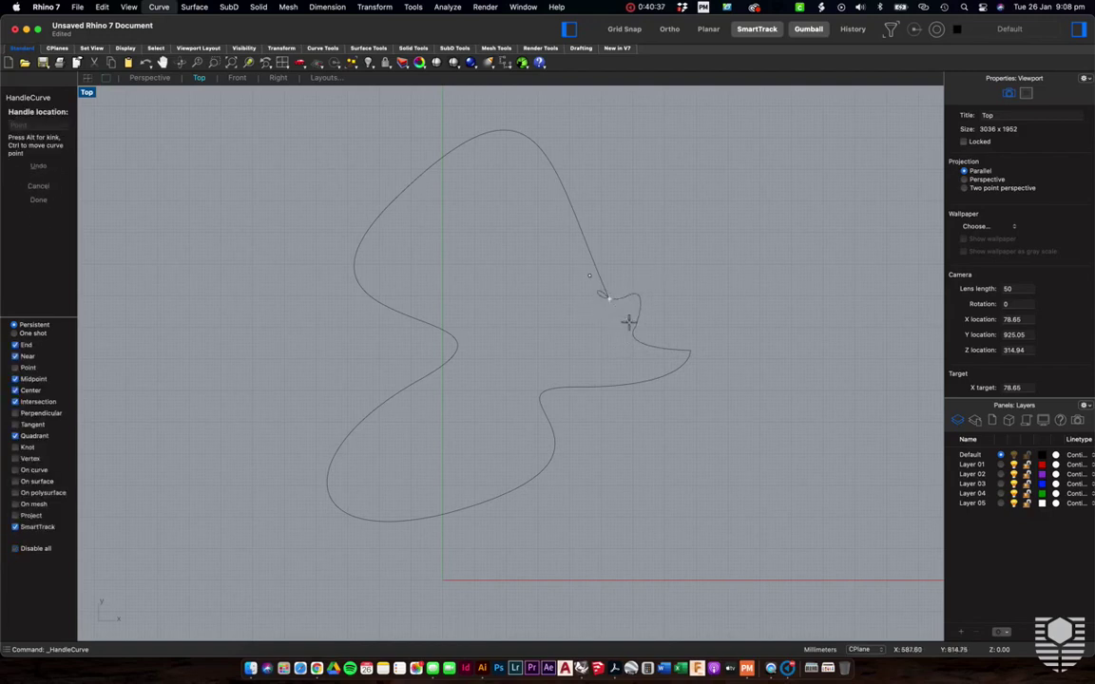
pyautogui.scroll(5, 621, 296)
pyautogui.click(568, 305)
pyautogui.rightClick(571, 304)
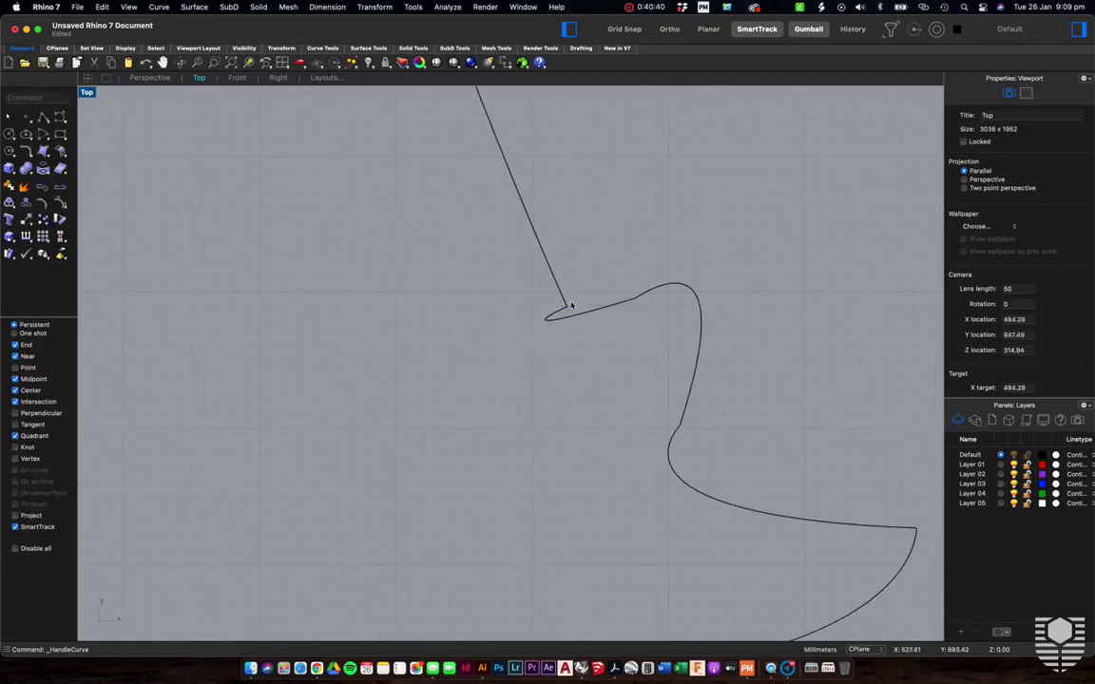
# Preview a 20 mm outward offset of the closed handle curve with Sharp corners, examining the pointed tip
pyautogui.scroll(-5, 571, 305)
pyautogui.scroll(5, 600, 353)
pyautogui.scroll(-2, 624, 444)
pyautogui.click(617, 440)
pyautogui.scroll(2, 616, 440)
pyautogui.click(616, 440)
pyautogui.click(598, 416)
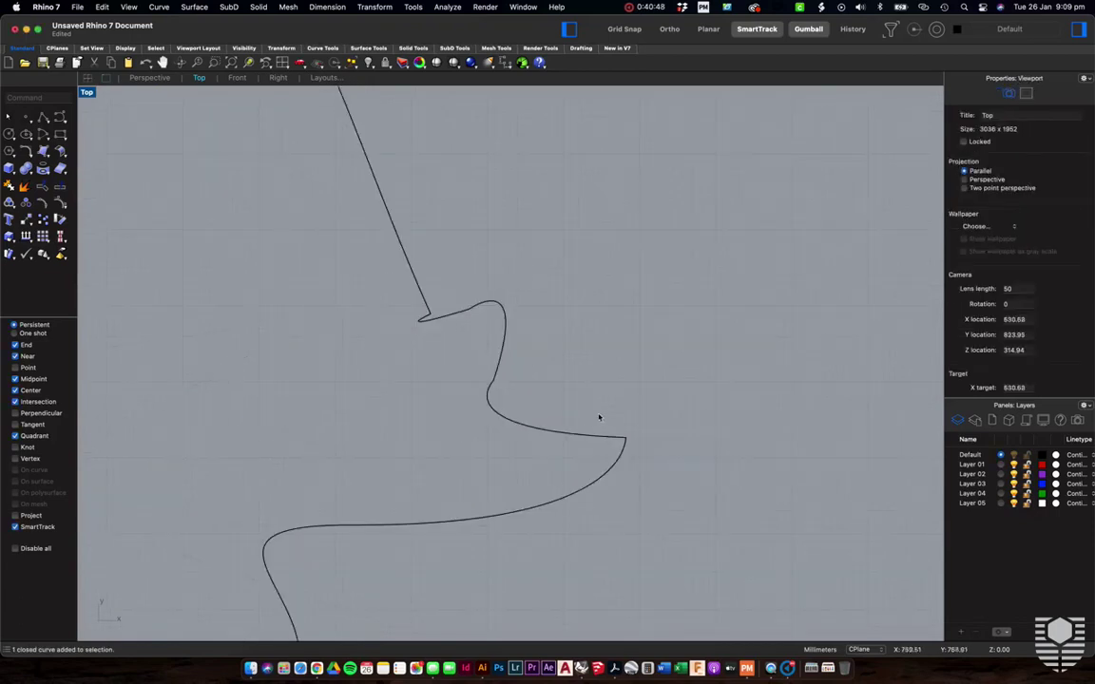
pyautogui.click(577, 430)
pyautogui.write('offset')
pyautogui.press('Return')
pyautogui.scroll(3, 755, 375)
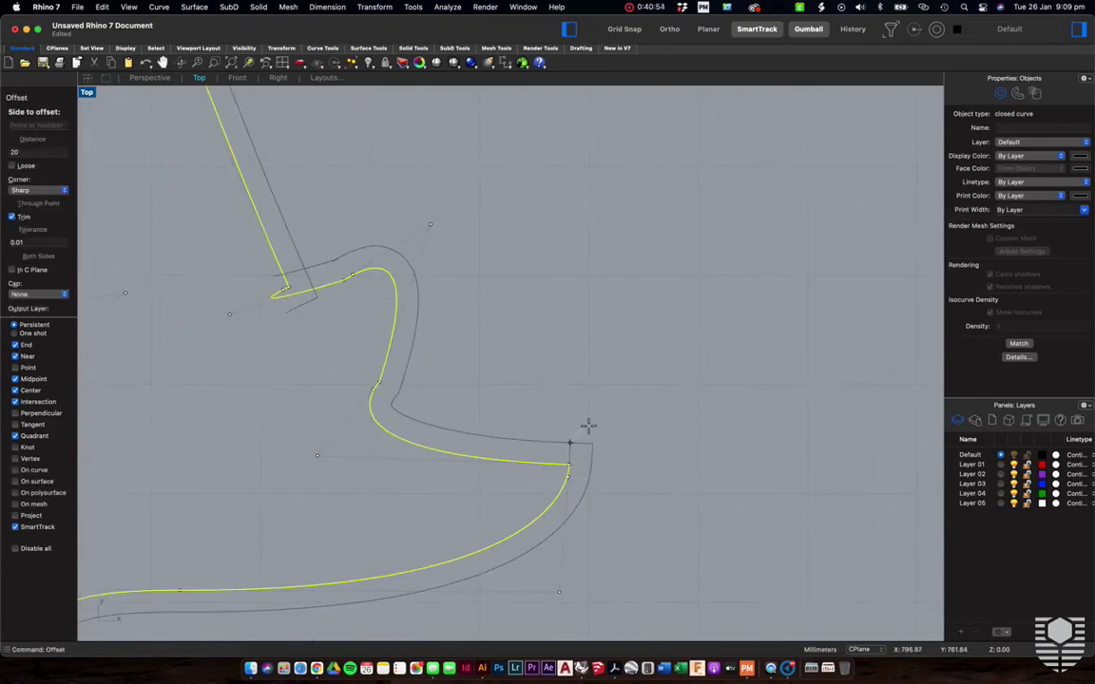
pyautogui.scroll(3, 599, 454)
pyautogui.scroll(3, 596, 453)
pyautogui.scroll(-3, 538, 440)
pyautogui.scroll(-1, 539, 439)
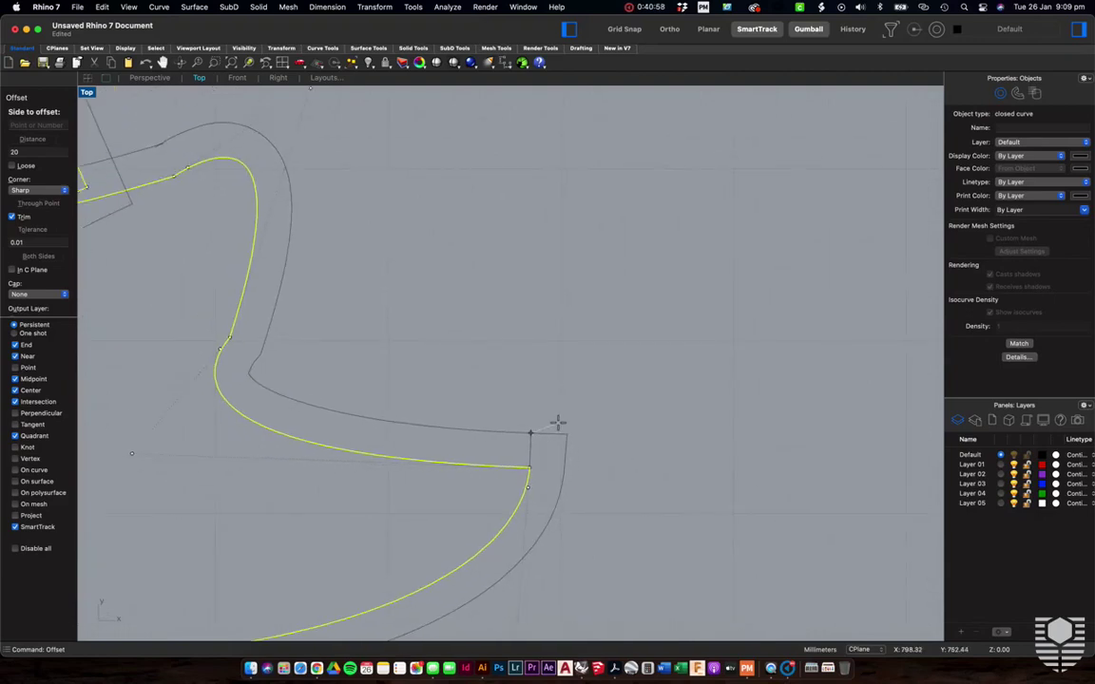
pyautogui.press('Escape')
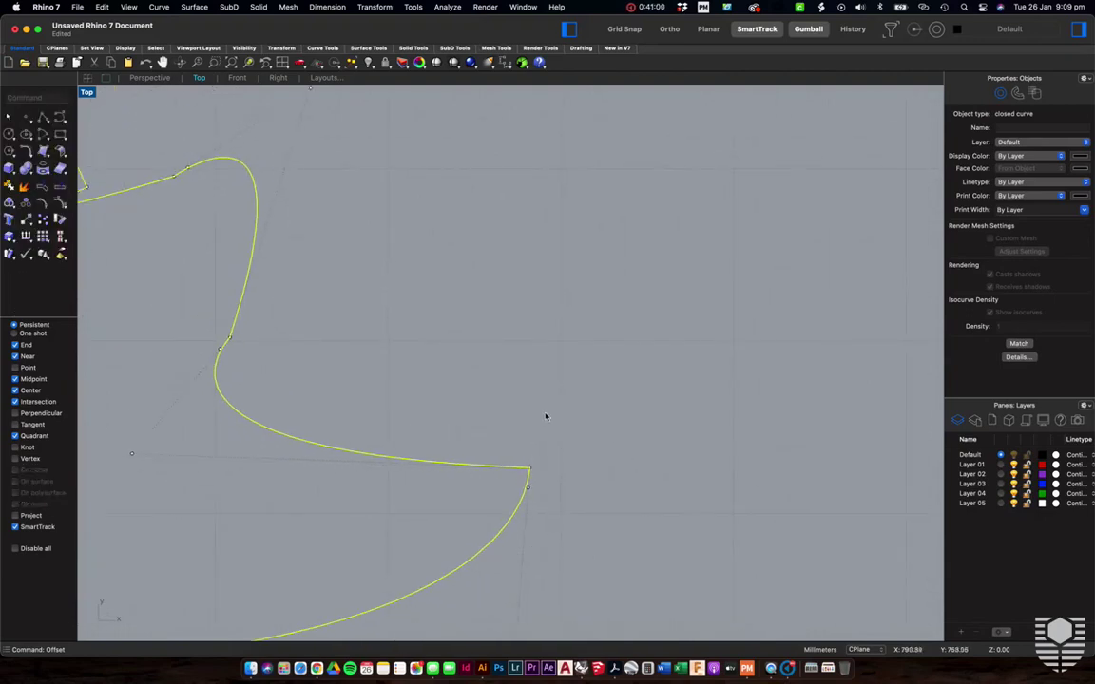
pyautogui.press('super+z')
pyautogui.press('super+shift+z')
# Restart the 20 mm offset of the closed curve and compare the Round, Smooth and Chamfer corner options at the sharp tip
pyautogui.press('Return')
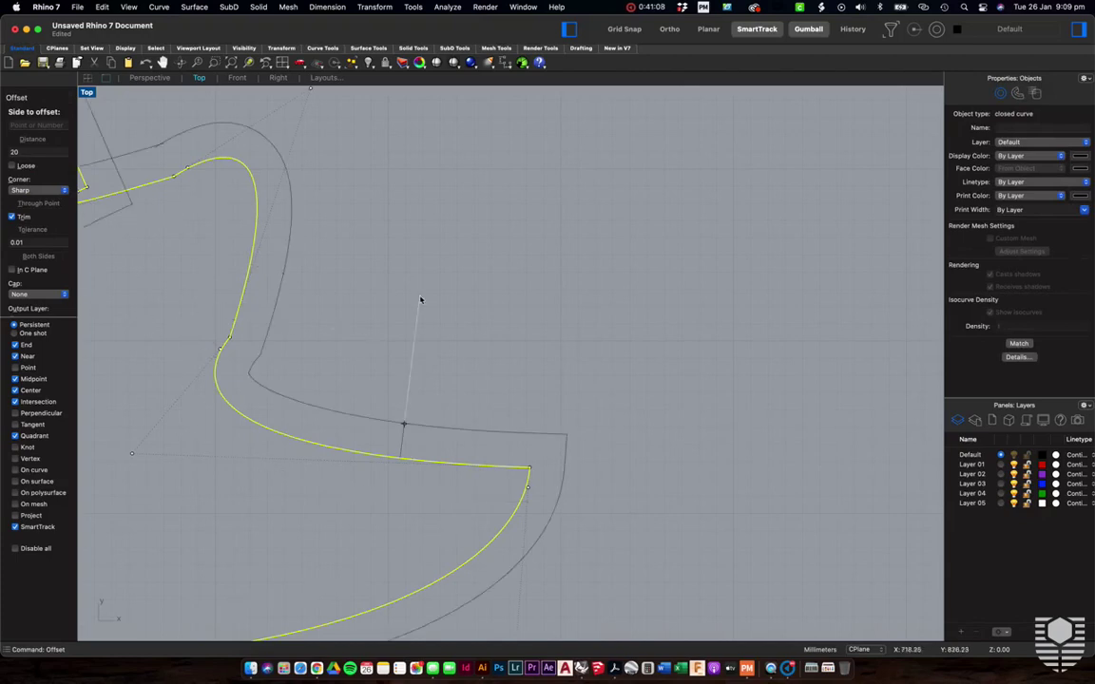
pyautogui.click(60, 191)
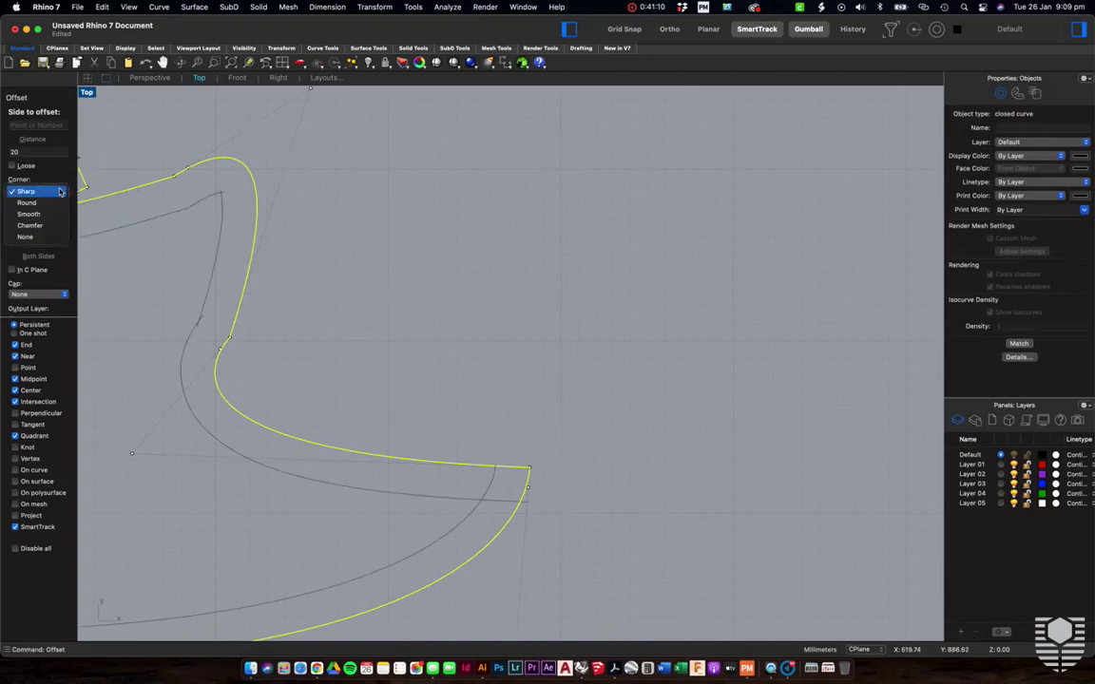
pyautogui.click(28, 202)
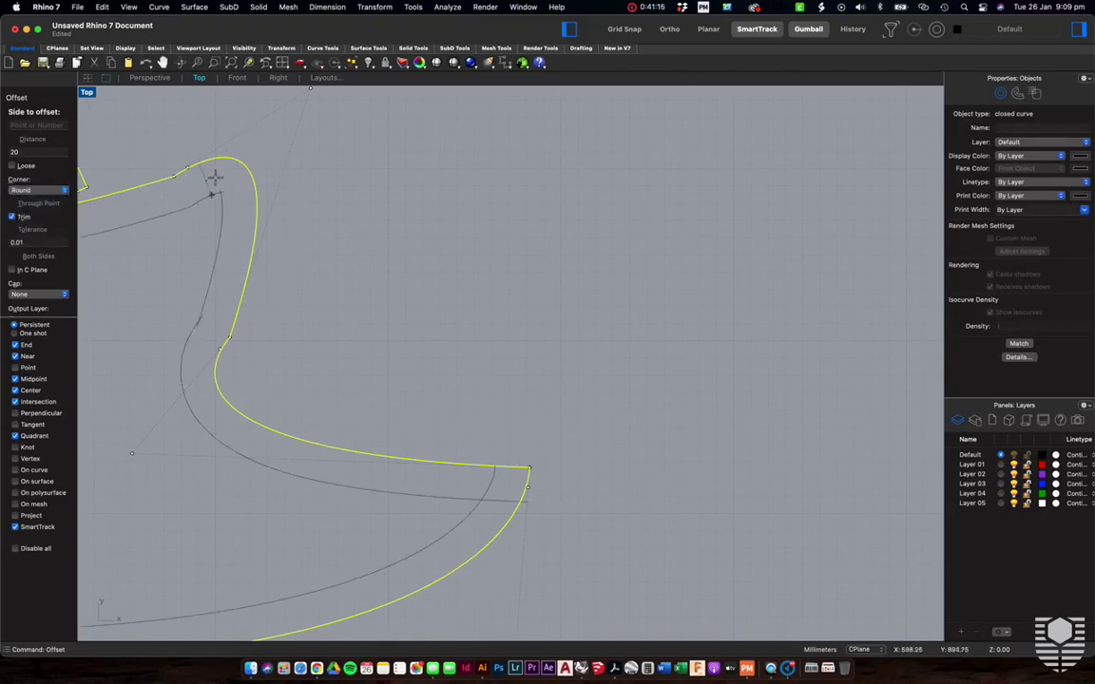
pyautogui.click(40, 189)
pyautogui.click(41, 200)
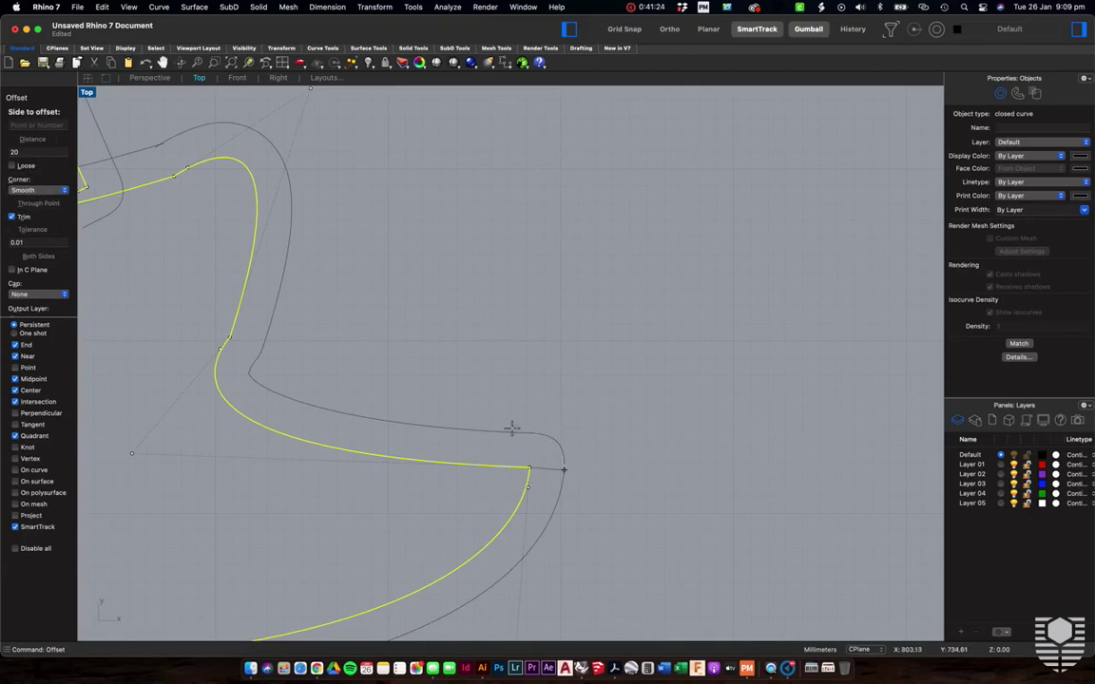
pyautogui.click(61, 189)
pyautogui.click(38, 204)
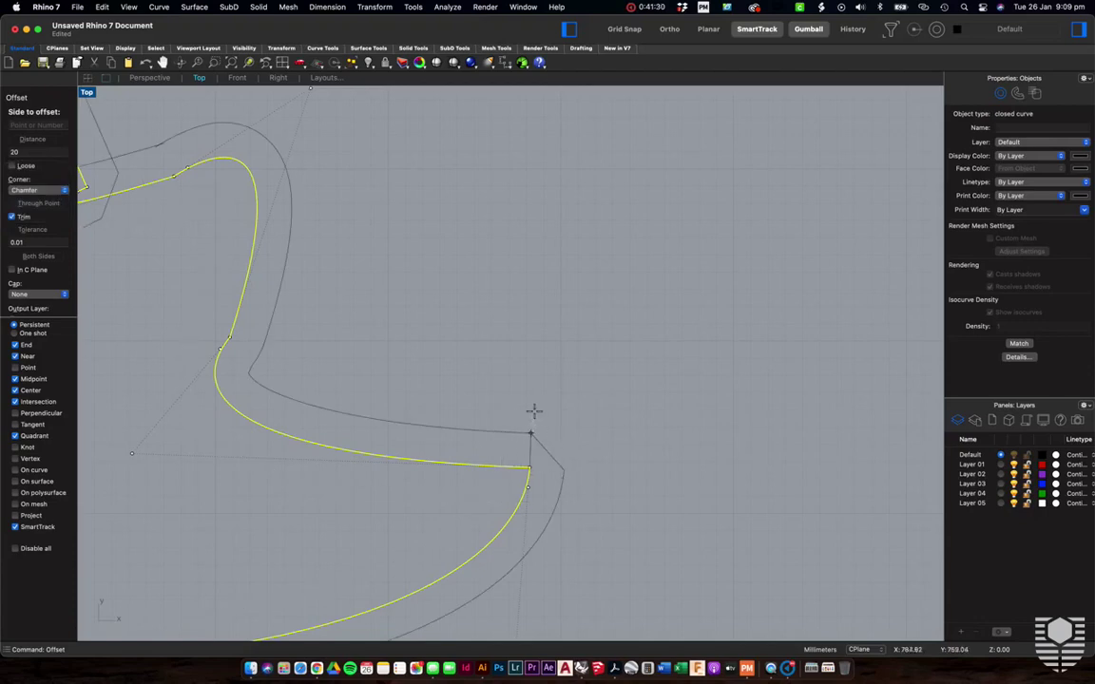
# Complete the 20 mm offset on the outside of the closed curve with Smooth corners
pyautogui.click(45, 195)
pyautogui.click(28, 180)
pyautogui.click(551, 424)
pyautogui.scroll(-5, 575, 425)
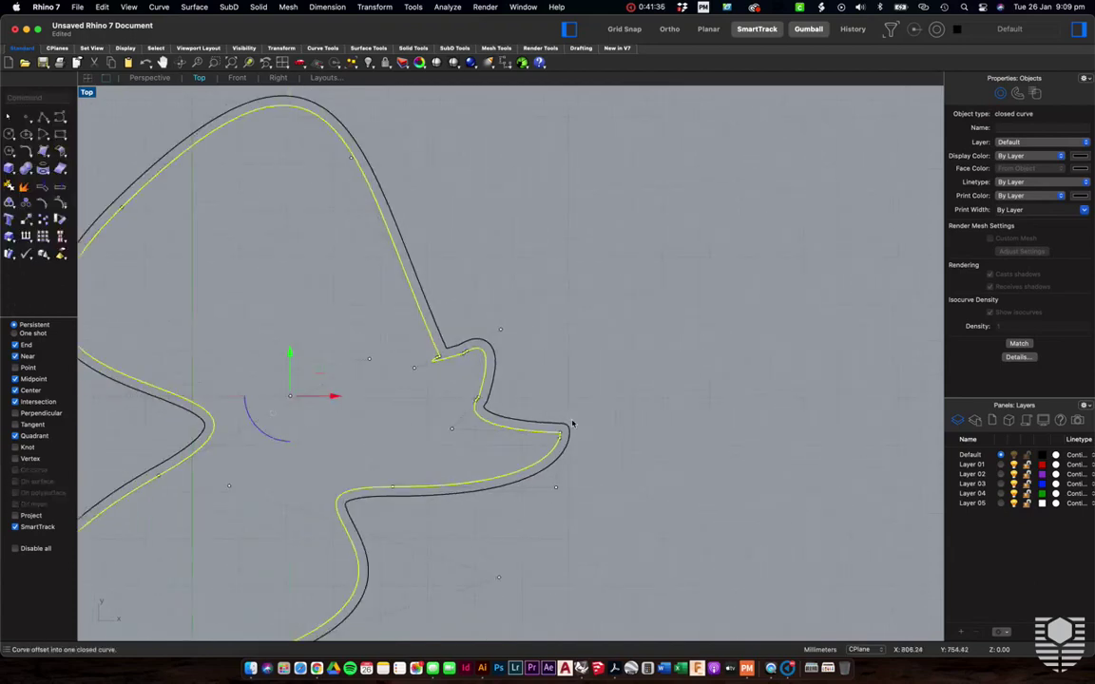
pyautogui.click(603, 427)
pyautogui.scroll(-5, 603, 425)
pyautogui.scroll(3, 589, 433)
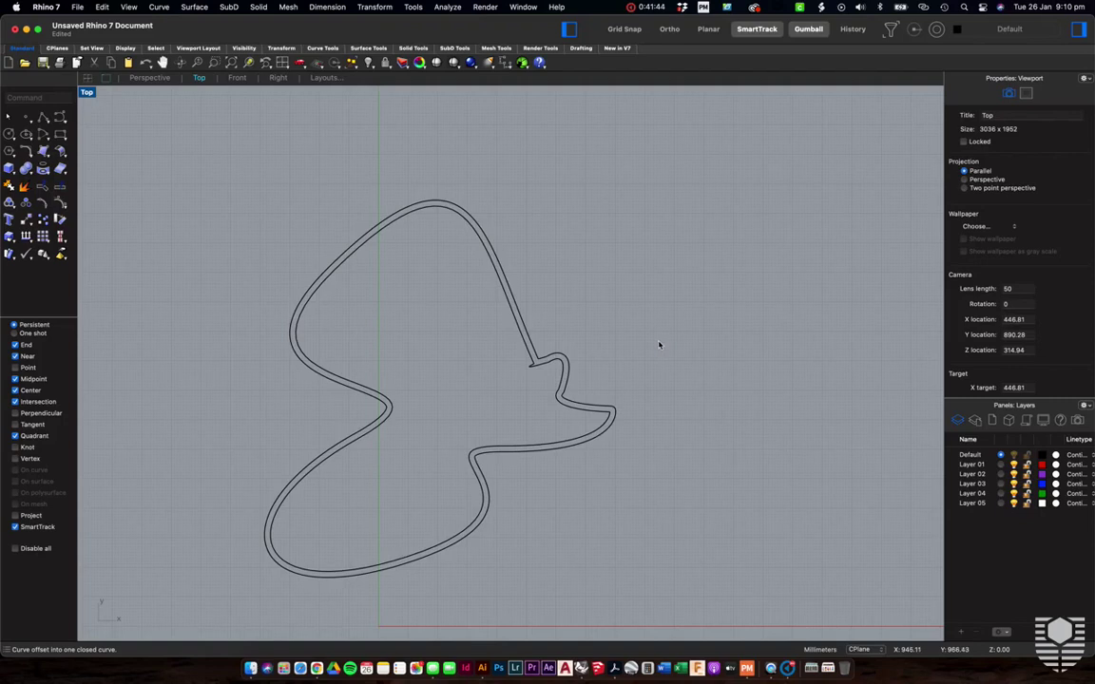
# Extrude the closed curve and its offset together by 400 mm as a solid wall
pyautogui.moveTo(550, 435); pyautogui.dragTo(484, 505)
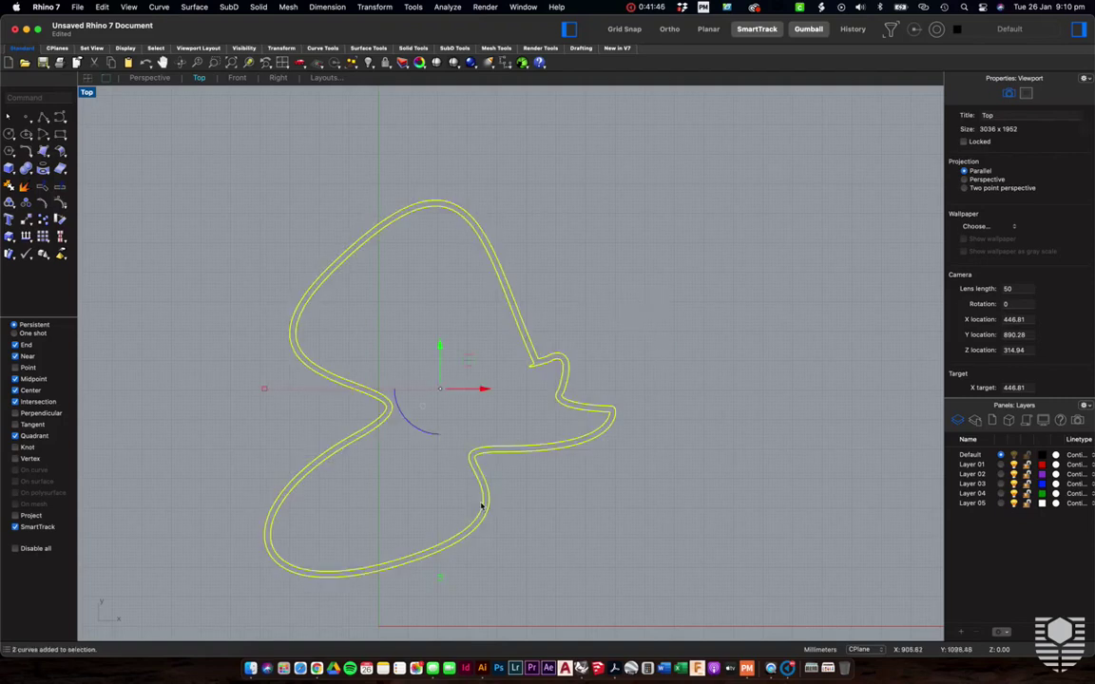
pyautogui.doubleClick(86, 92)
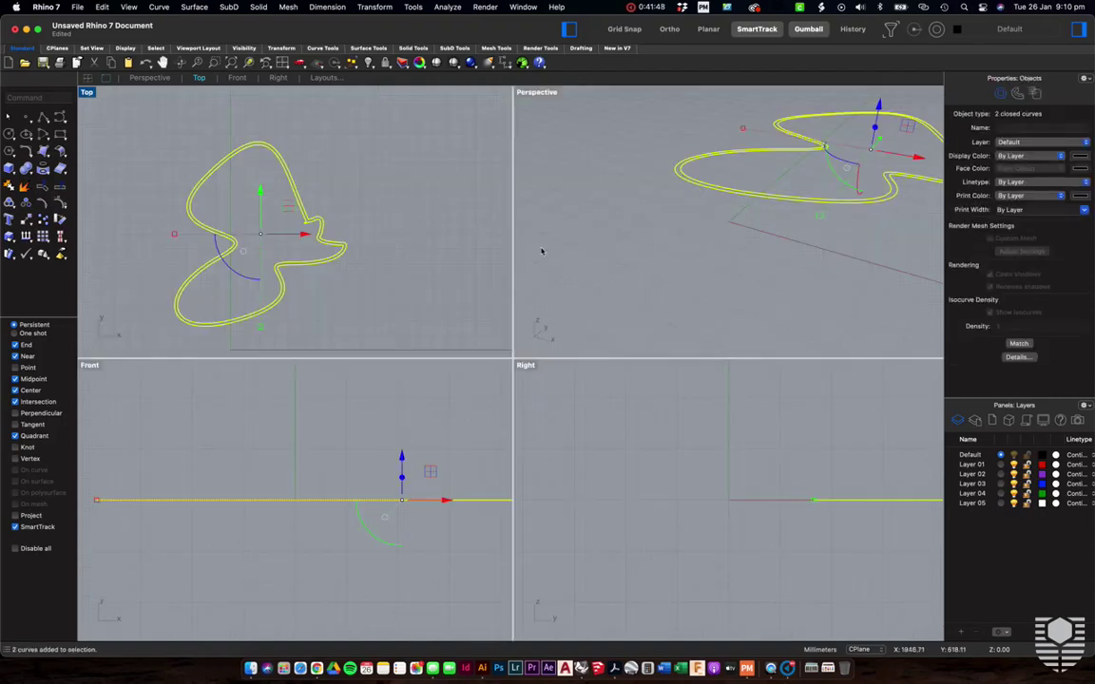
pyautogui.hscroll(10, 618, 169)
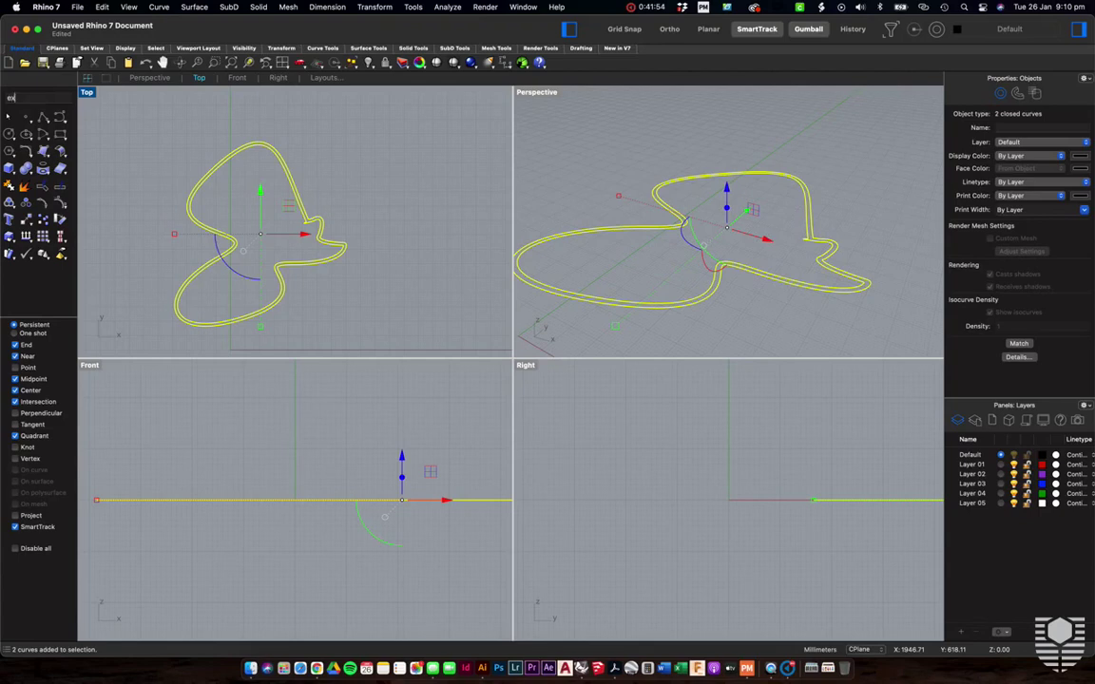
pyautogui.write('deCrv')
pyautogui.press('Return')
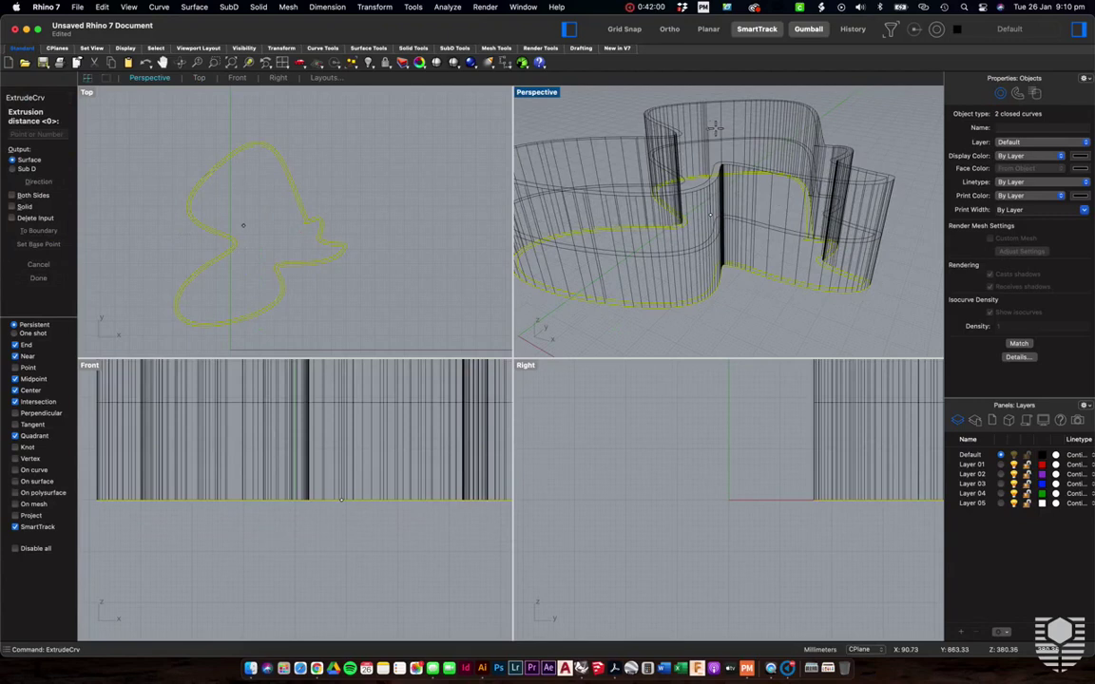
pyautogui.click(23, 206)
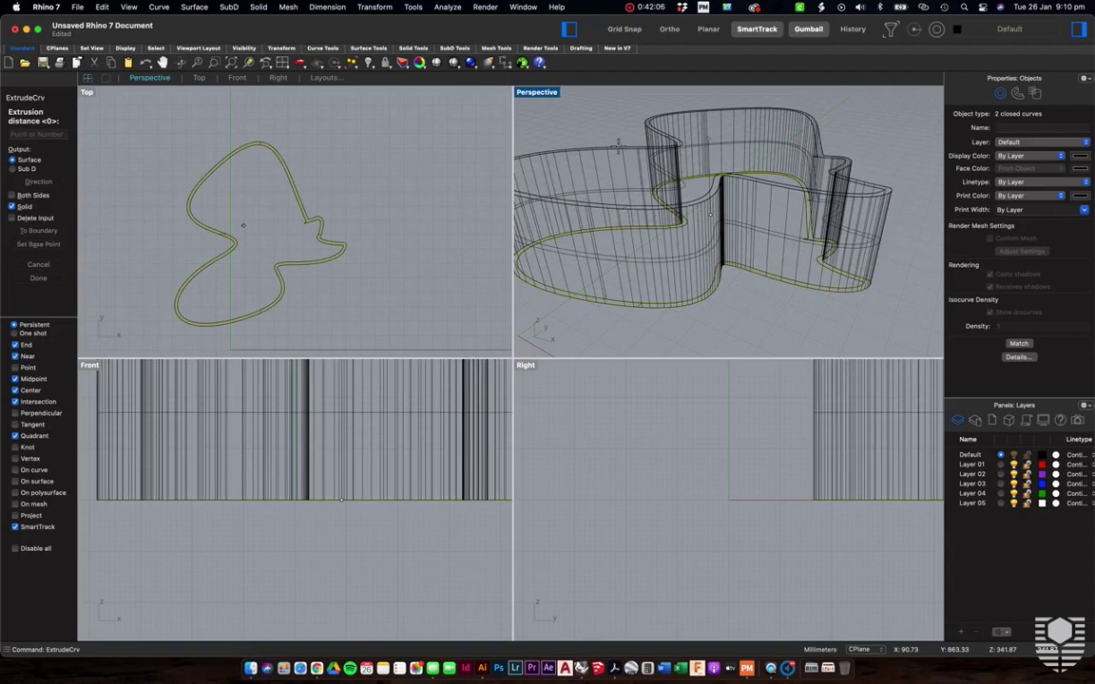
pyautogui.press('Return')
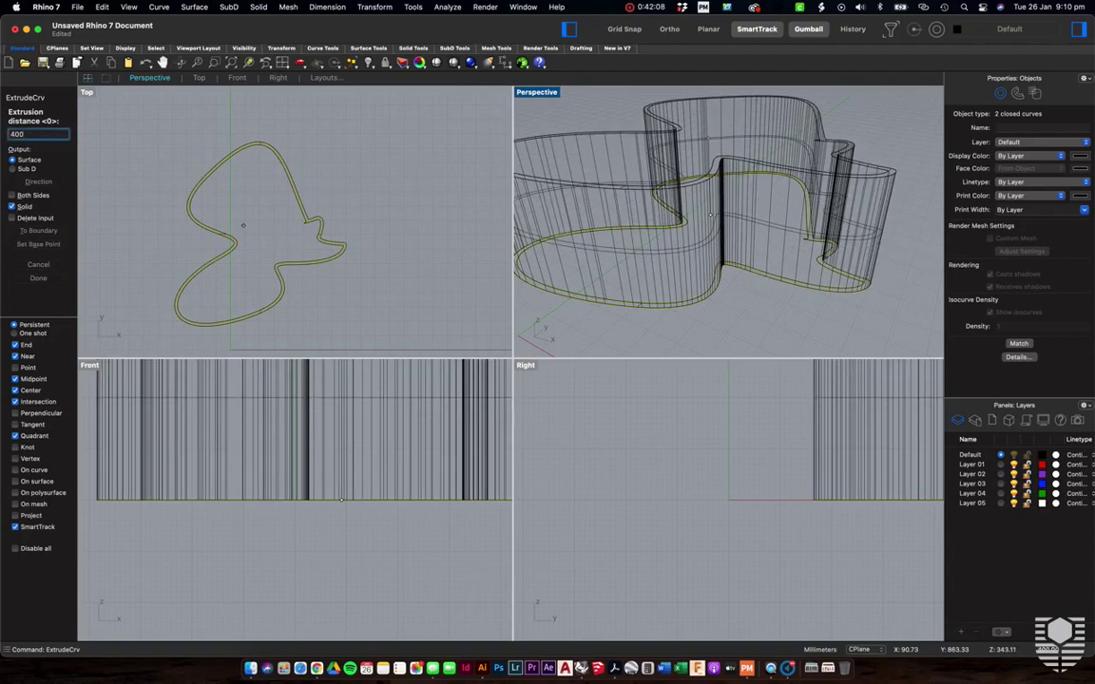
# Set the Perspective viewport to Shaded display and examine the extruded wall from several sides
pyautogui.click(548, 93)
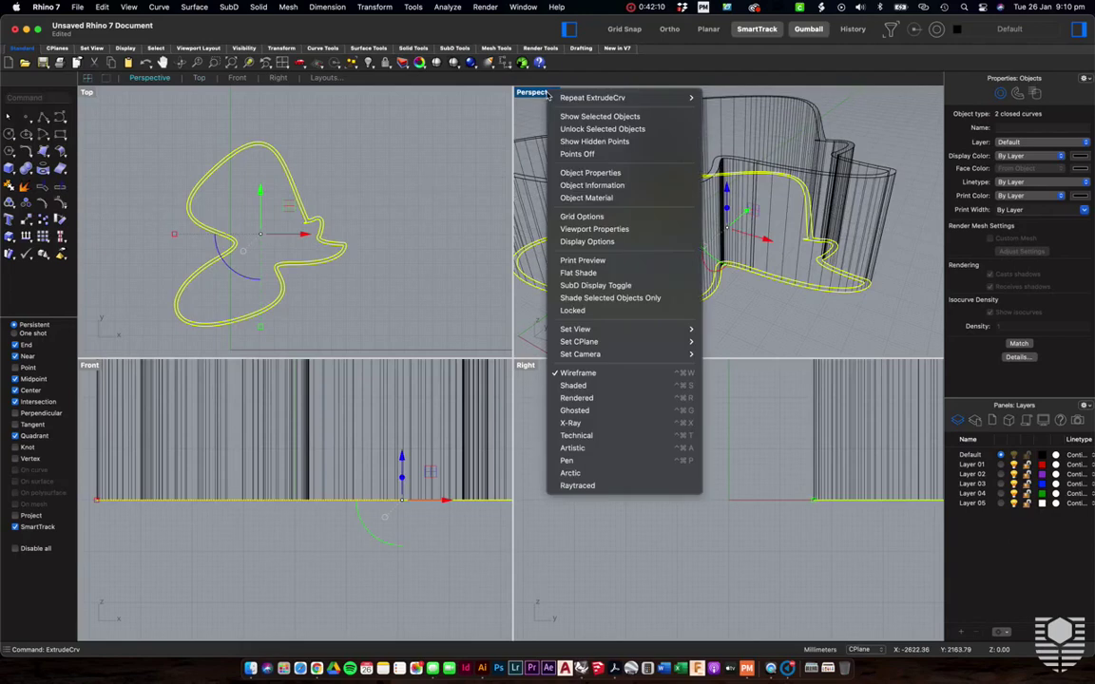
pyautogui.click(627, 385)
pyautogui.press('Escape')
pyautogui.hscroll(10, 895, 232)
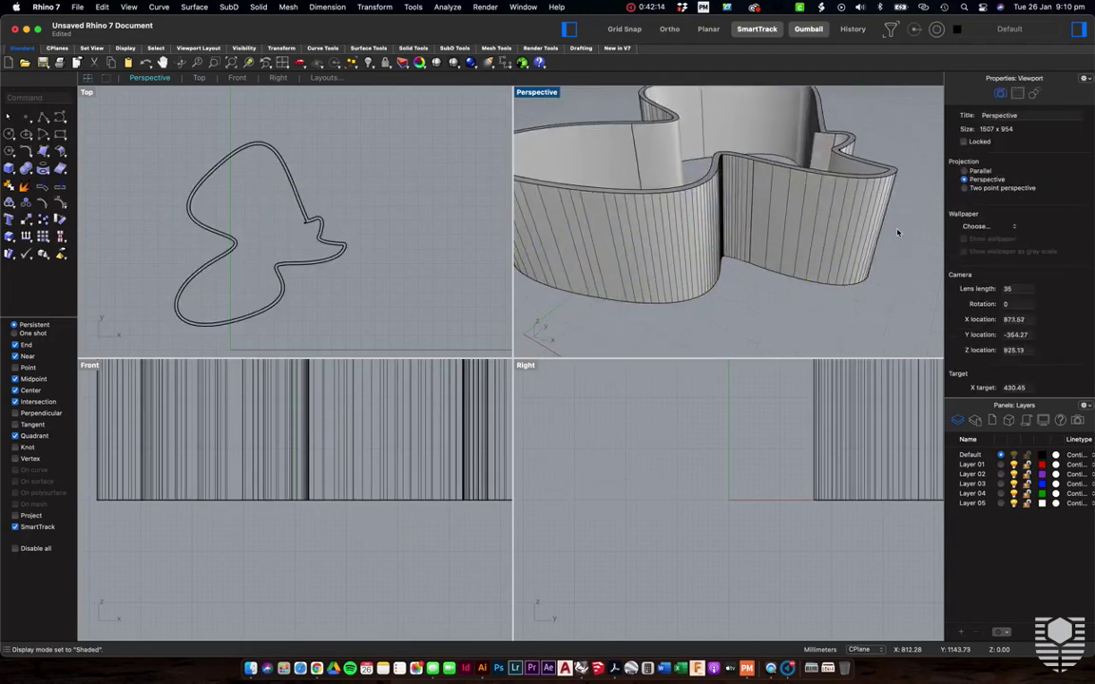
pyautogui.hscroll(10, 895, 232)
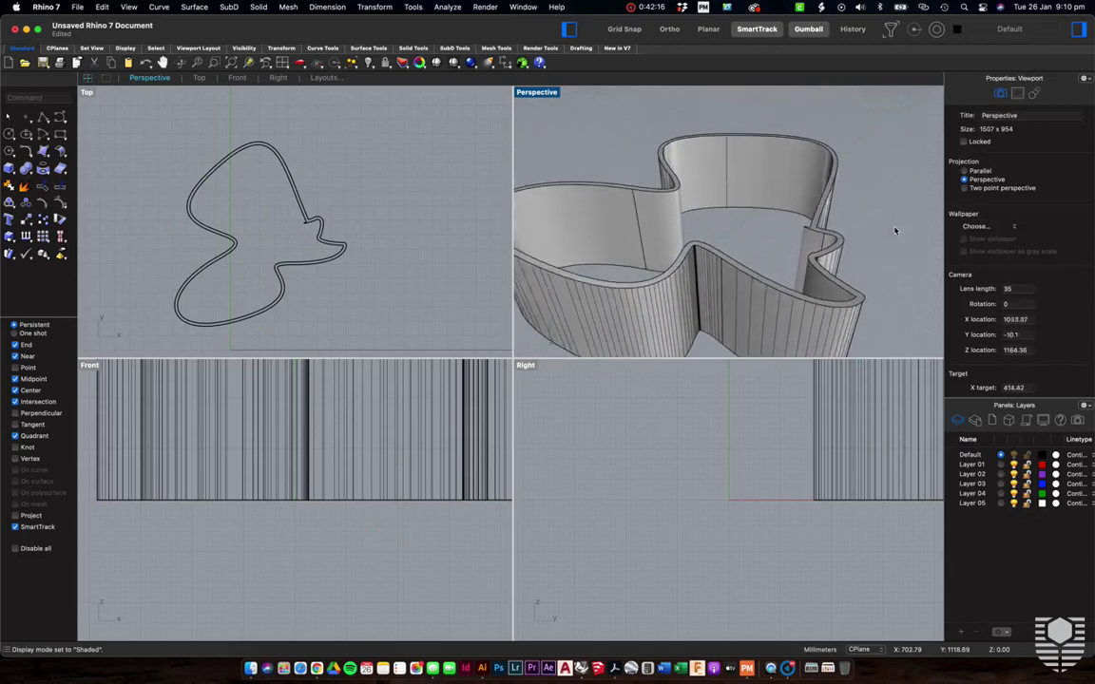
pyautogui.hscroll(10, 895, 231)
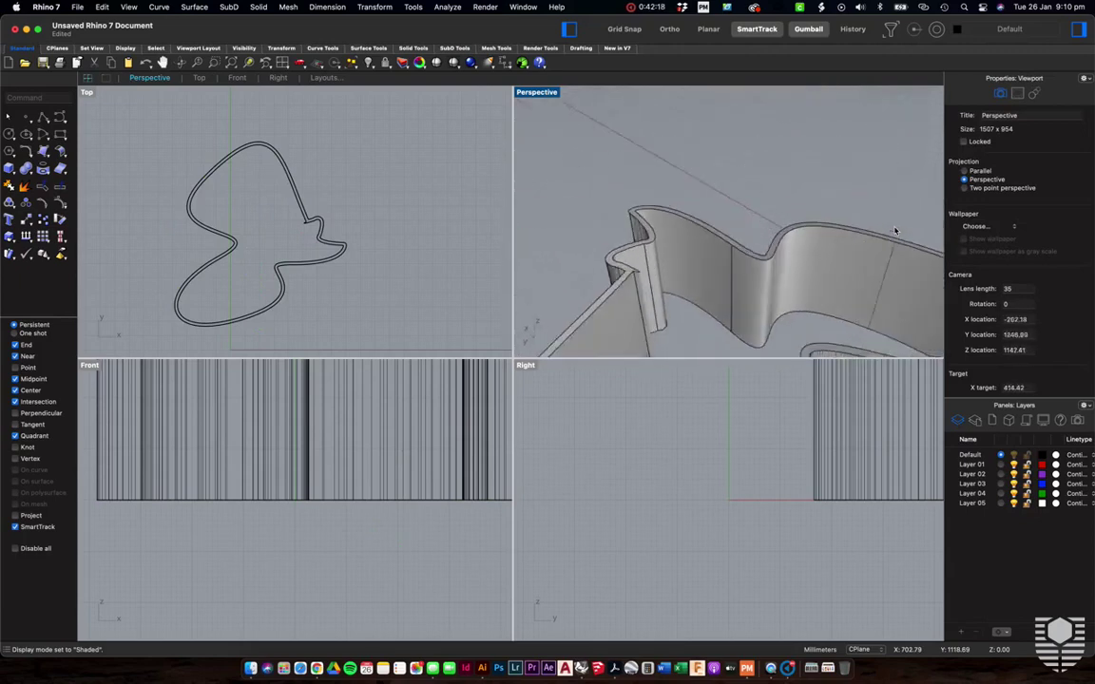
pyautogui.hscroll(10, 895, 230)
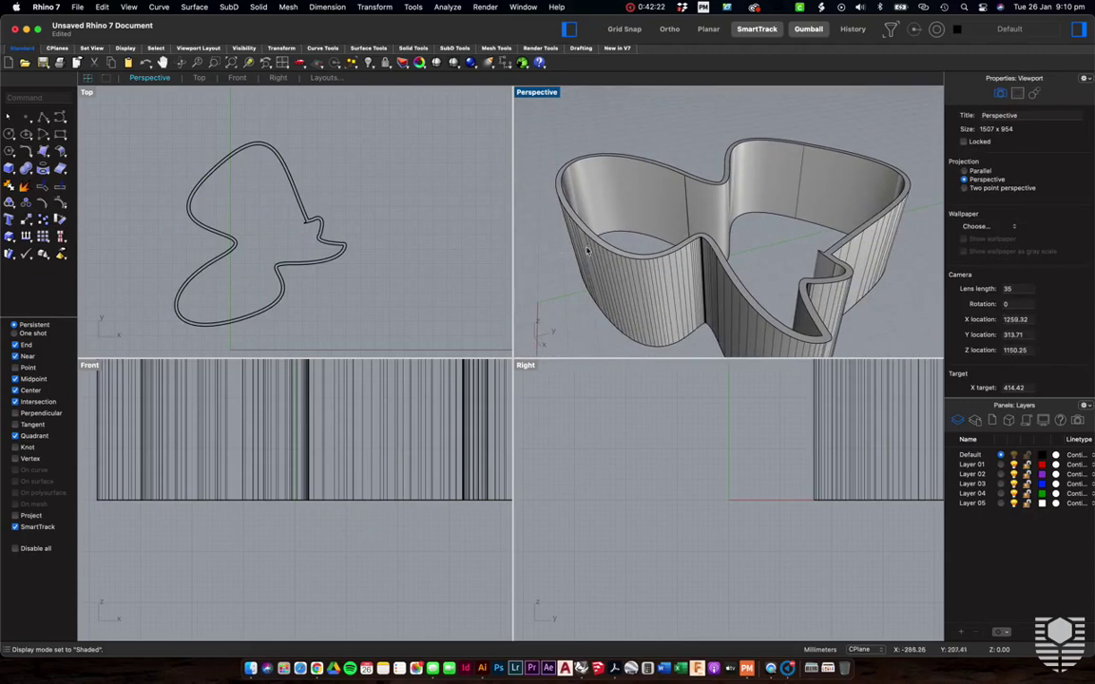
# Maximize the Top viewport and undo the wall extrusion and the outward offset
pyautogui.doubleClick(86, 92)
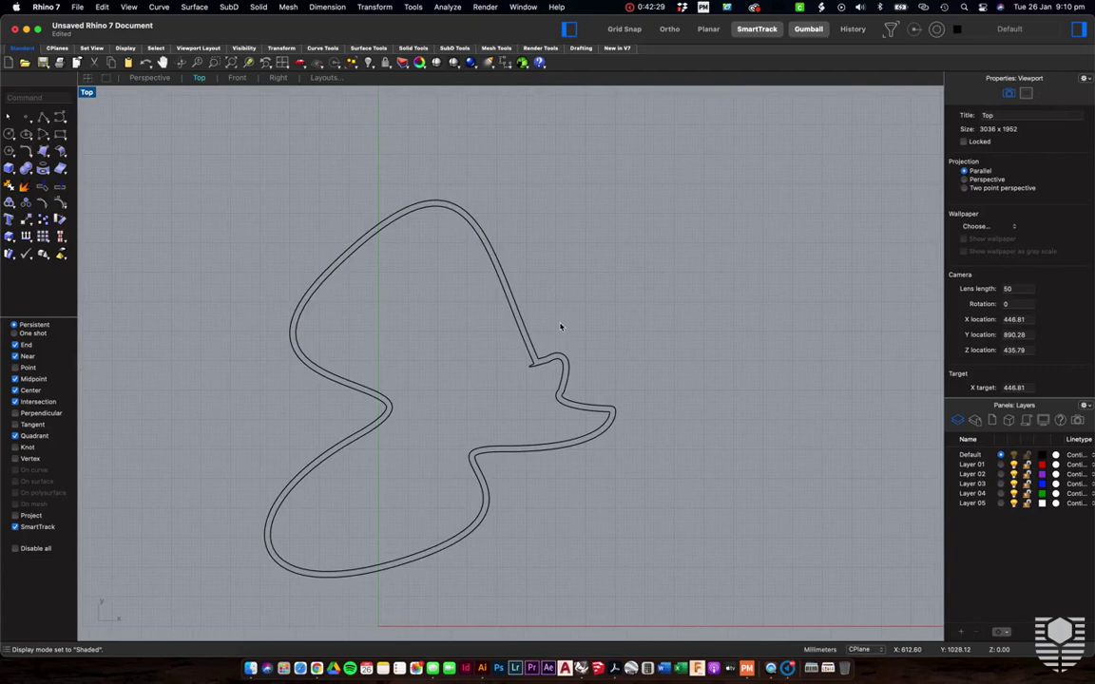
pyautogui.press('super+z')
pyautogui.scroll(-2, 547, 425)
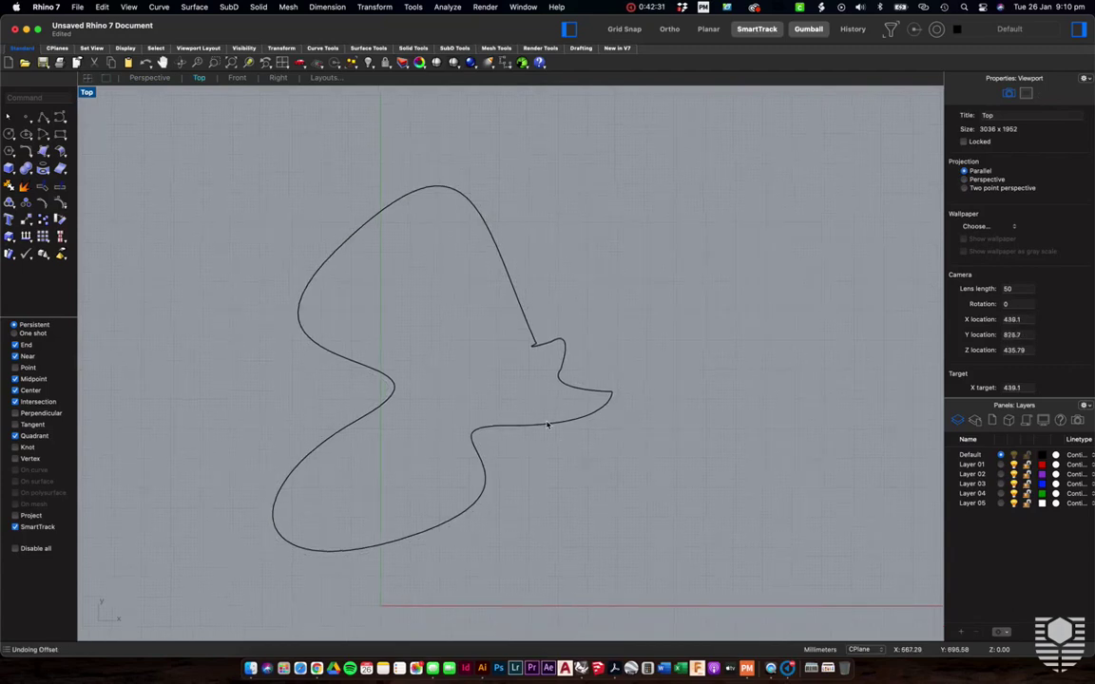
# Delete the remaining closed curve and draw an open, wavy degree-3 control point curve with six points, starting at the green axis
pyautogui.scroll(4, 649, 334)
pyautogui.scroll(-6, 649, 333)
pyautogui.press('super+a')
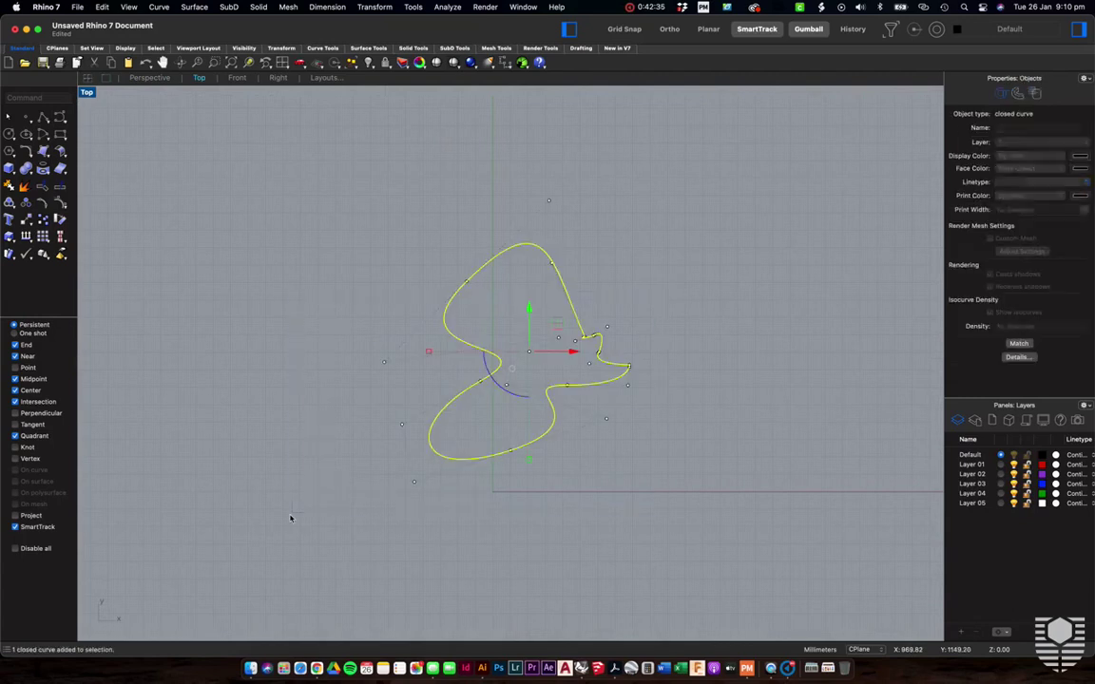
pyautogui.press('Delete')
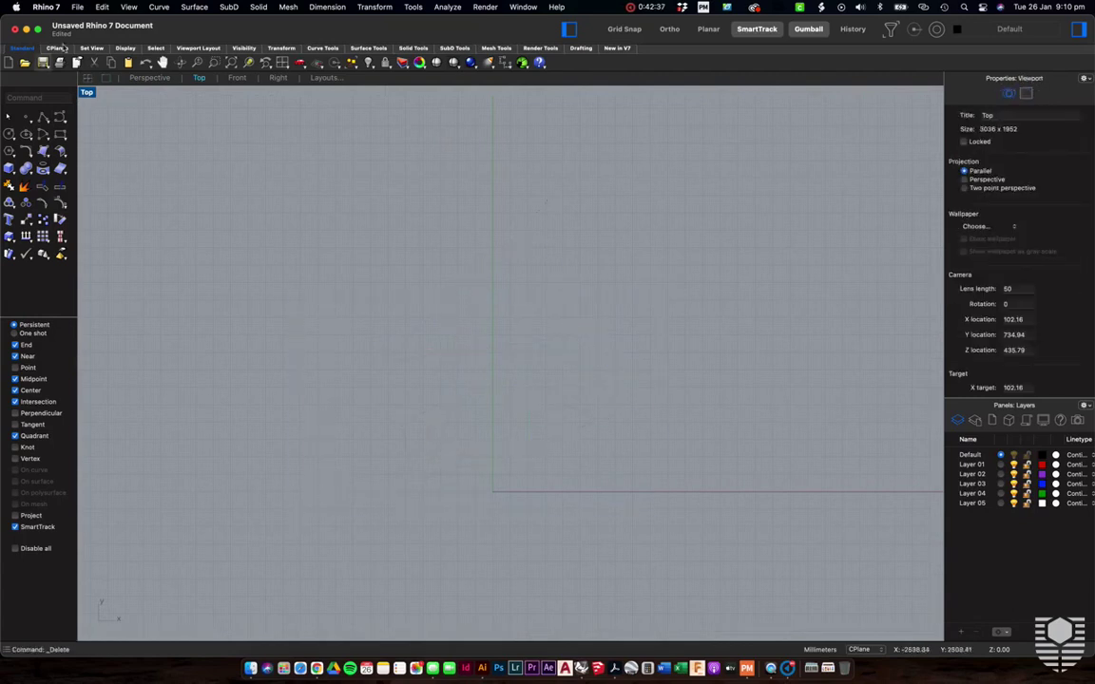
pyautogui.click(42, 116)
pyautogui.click(495, 331)
pyautogui.click(451, 130)
pyautogui.click(405, 398)
pyautogui.click(360, 261)
pyautogui.click(166, 196)
pyautogui.click(182, 325)
pyautogui.press('Return')
# Draw a second wavy degree-3 control point curve with seven points below the first, ending at the first curve's far endpoint
pyautogui.press('Return')
pyautogui.click(532, 457)
pyautogui.click(344, 381)
pyautogui.click(274, 475)
pyautogui.click(253, 372)
pyautogui.click(122, 458)
pyautogui.click(169, 362)
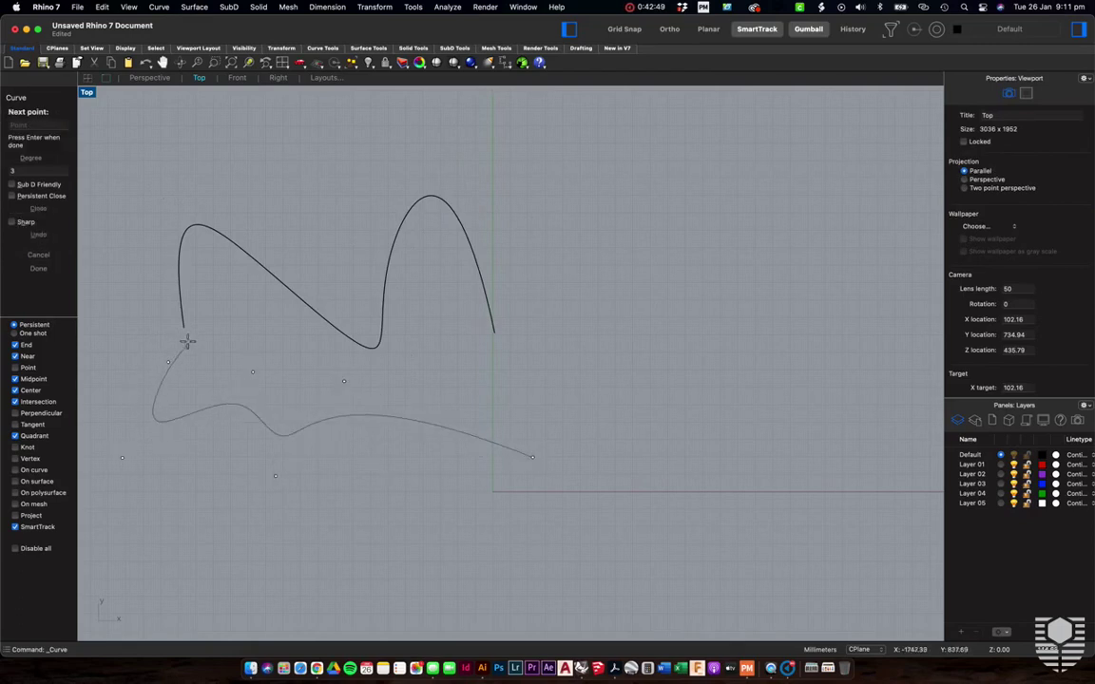
pyautogui.click(182, 329)
pyautogui.press('Return')
pyautogui.hscroll(-10, 261, 367)
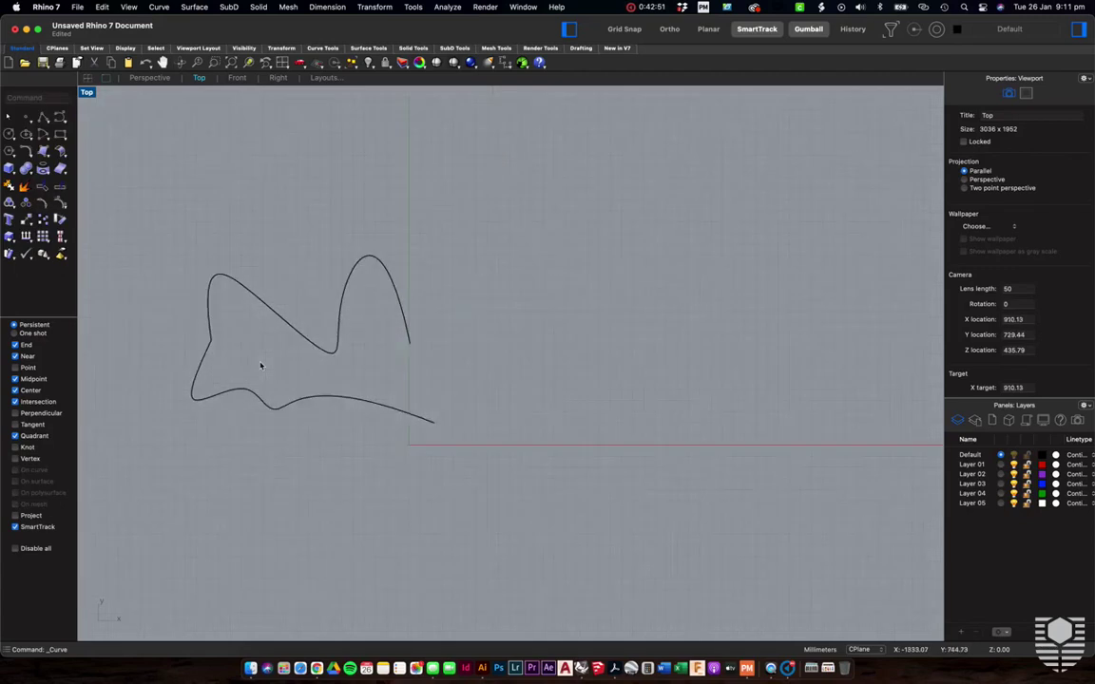
# Select the upper and lower curves one at a time to examine them as separate objects meeting at one endpoint
pyautogui.scroll(5, 618, 352)
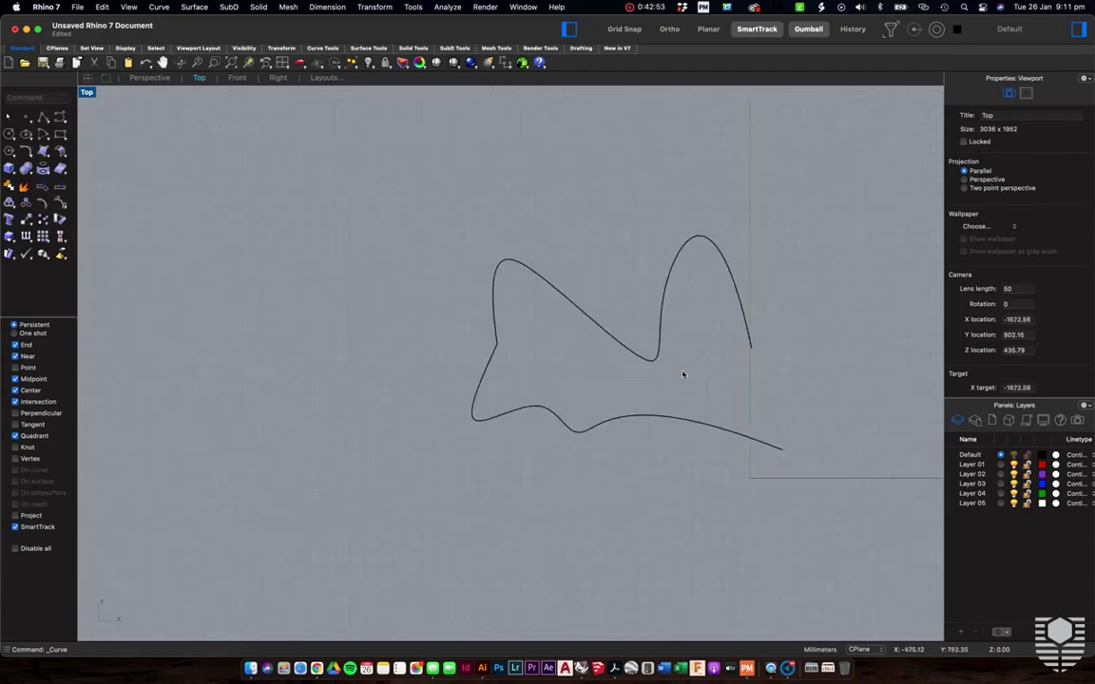
pyautogui.click(636, 295)
pyautogui.click(397, 447)
pyautogui.moveTo(686, 350); pyautogui.dragTo(594, 289)
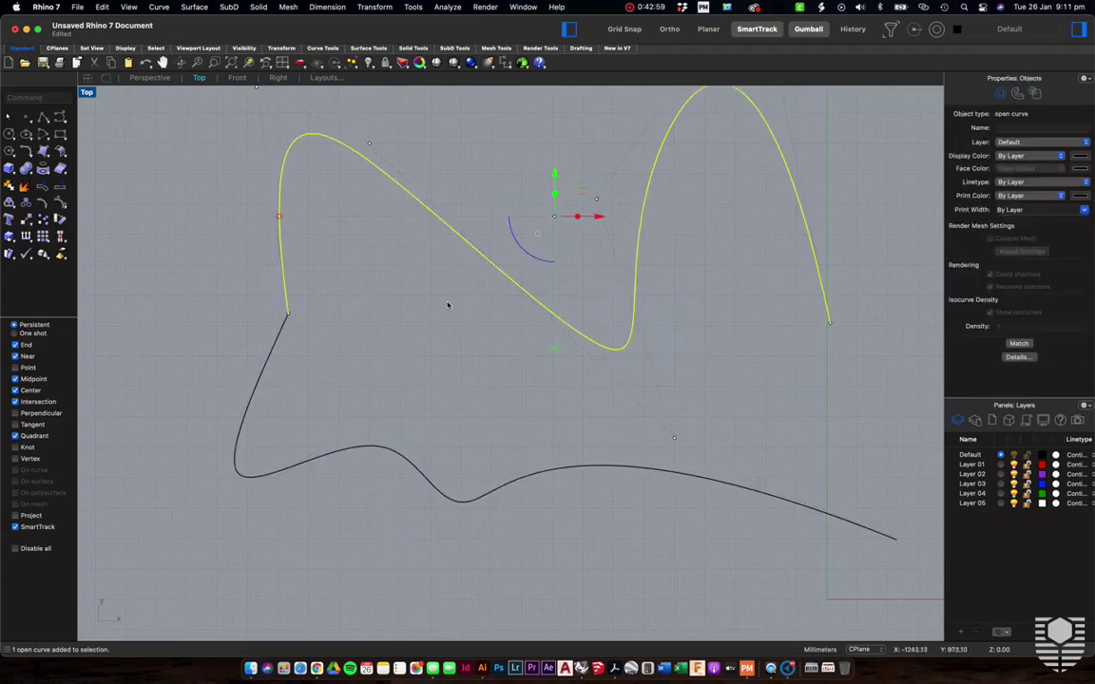
pyautogui.click(365, 342)
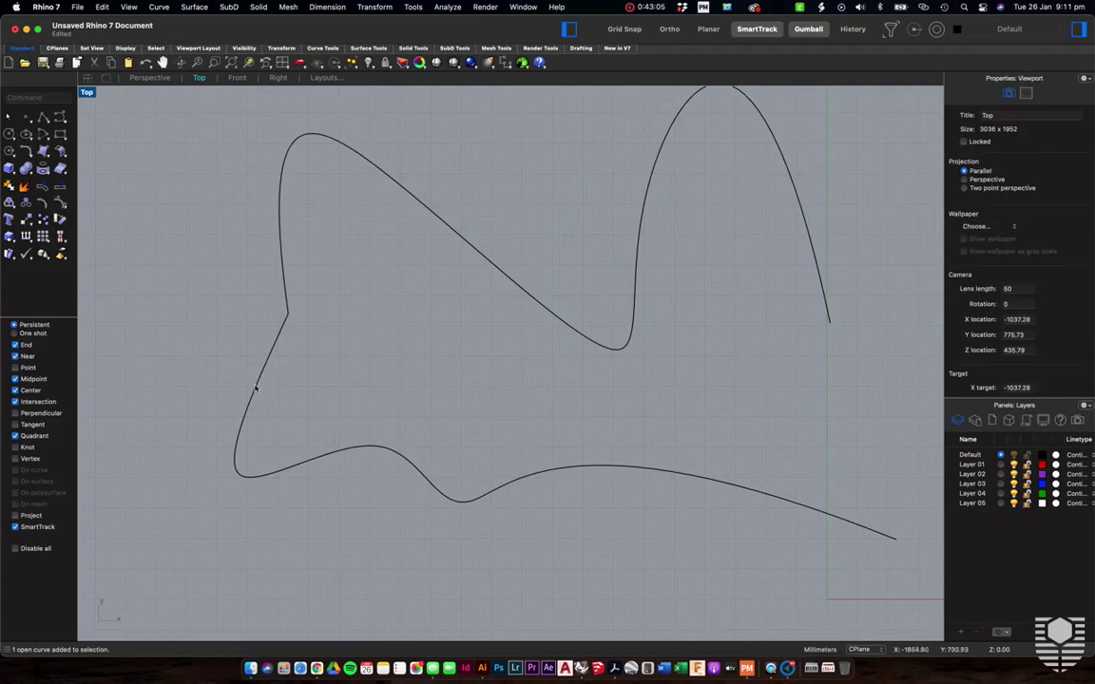
pyautogui.scroll(5, 276, 319)
pyautogui.click(293, 260)
pyautogui.scroll(-3, 293, 259)
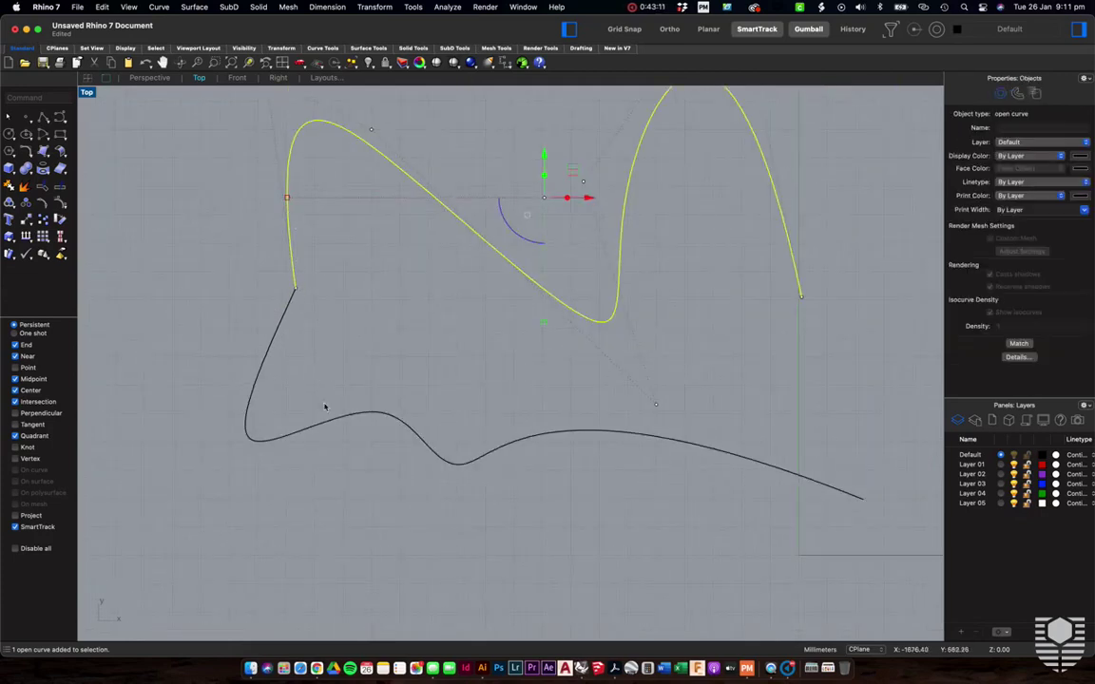
pyautogui.press('Escape')
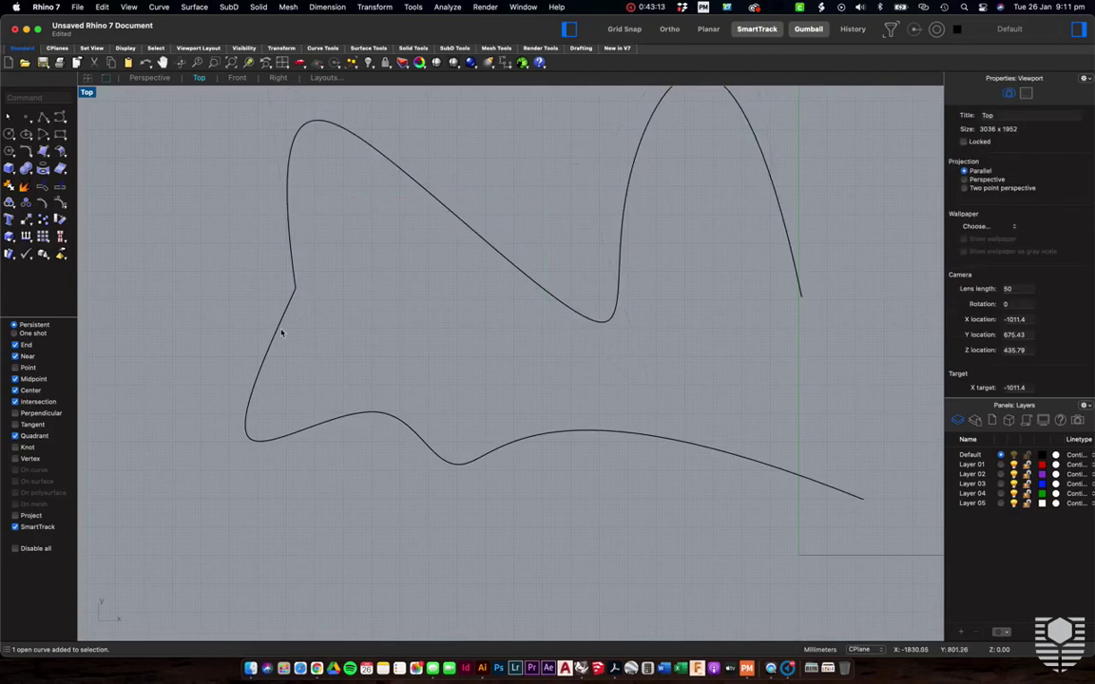
pyautogui.click(281, 331)
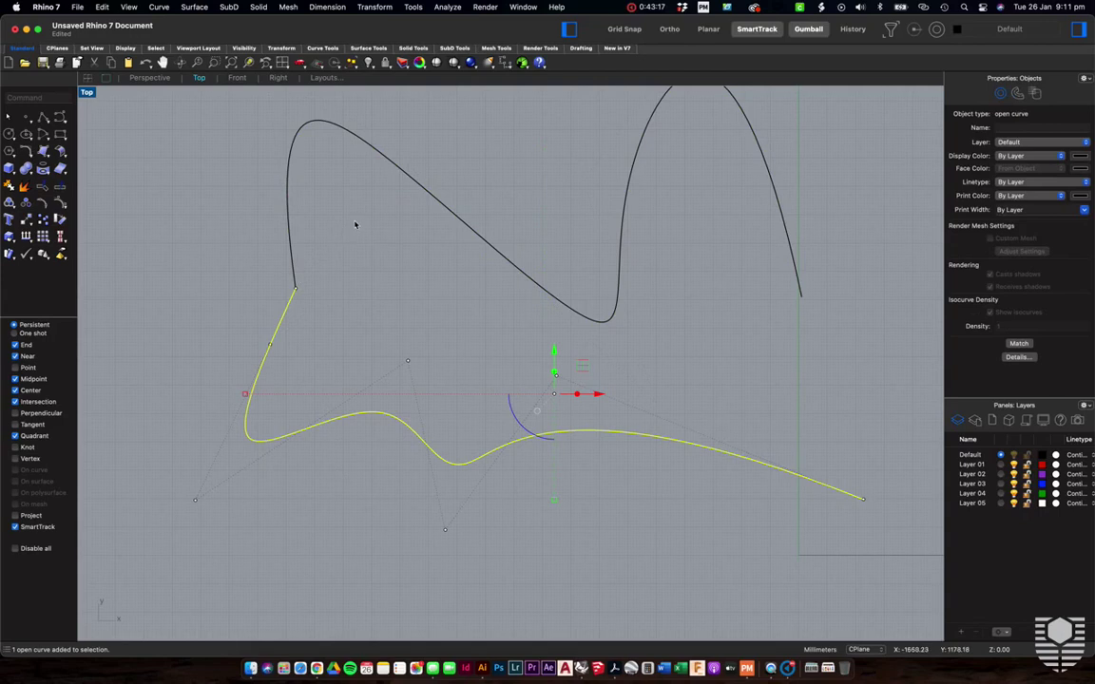
pyautogui.press('Escape')
# Select both curves together at their shared endpoint and examine the sharp corner between them
pyautogui.moveTo(335, 236); pyautogui.dragTo(250, 349)
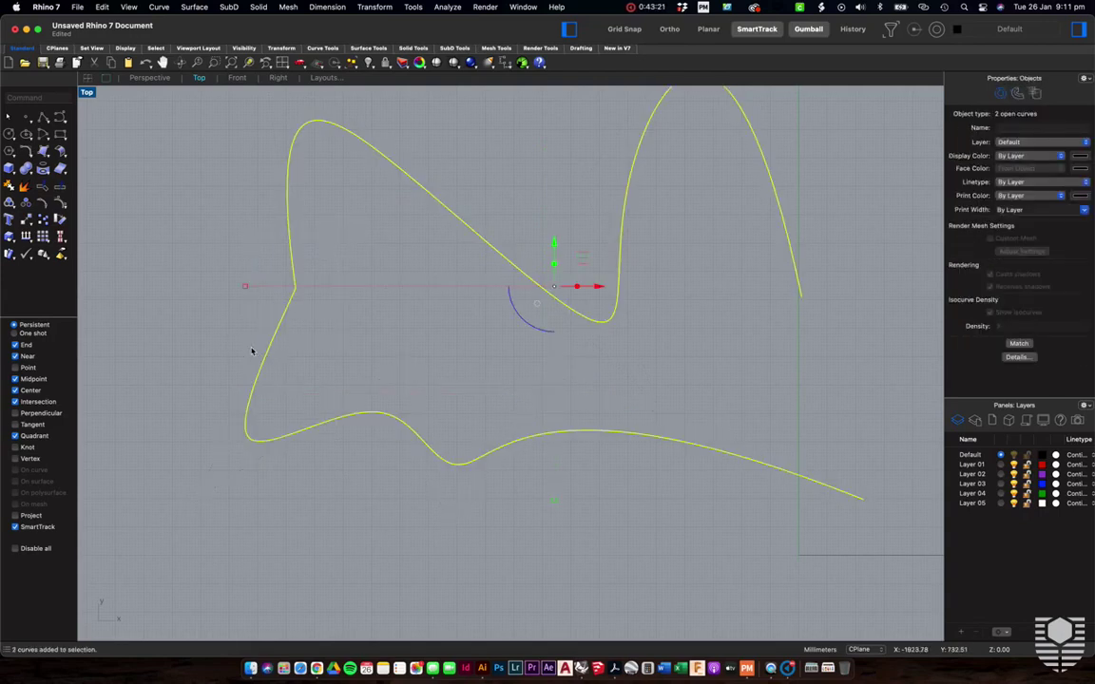
pyautogui.scroll(3, 322, 300)
pyautogui.scroll(2, 322, 300)
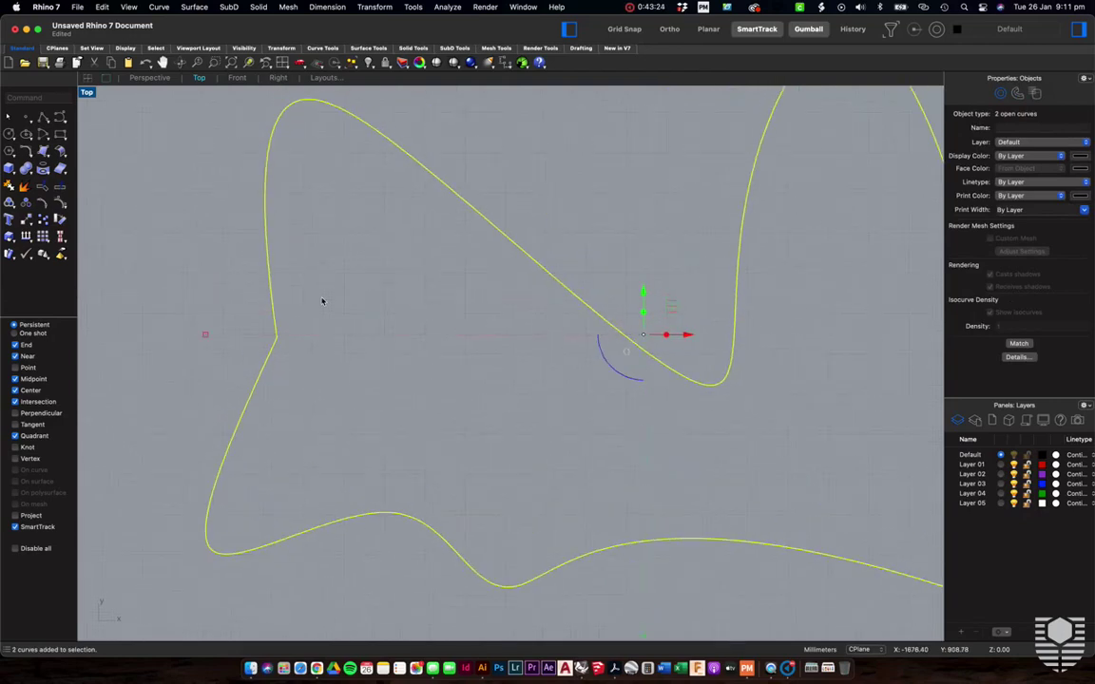
pyautogui.click(307, 349)
pyautogui.moveTo(275, 332); pyautogui.dragTo(249, 365)
pyautogui.press('Escape')
# Try to match the upper curve's meeting end to the lower curve with Curvature continuity, preserving the other end's Position
pyautogui.write('Match')
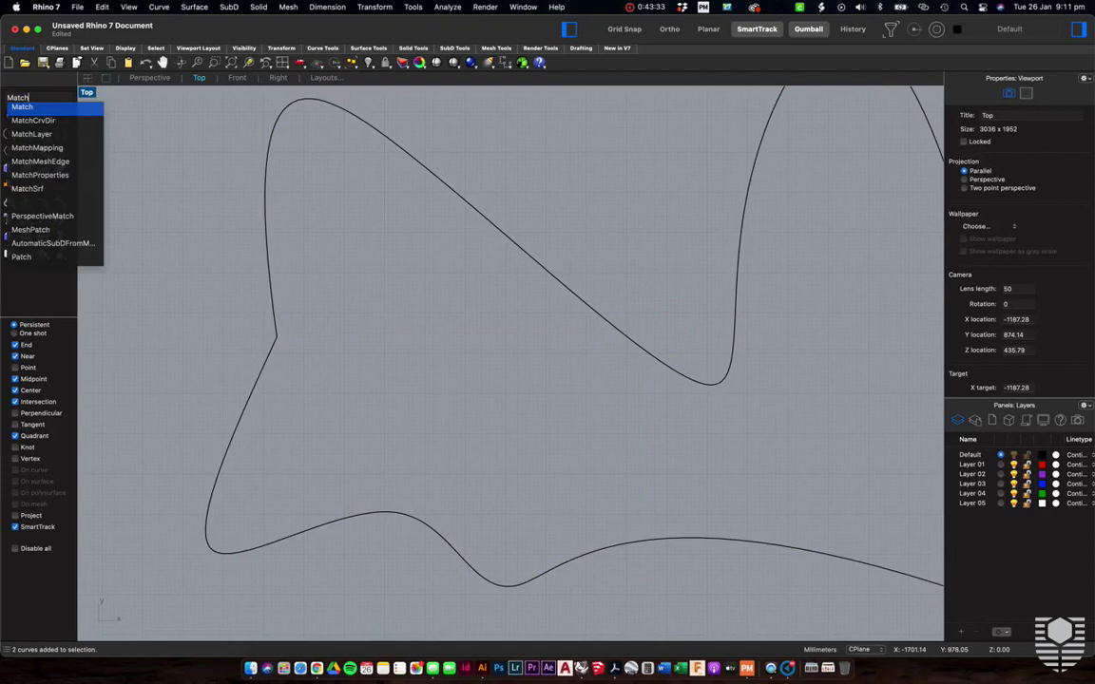
pyautogui.press('Escape')
pyautogui.click(159, 6)
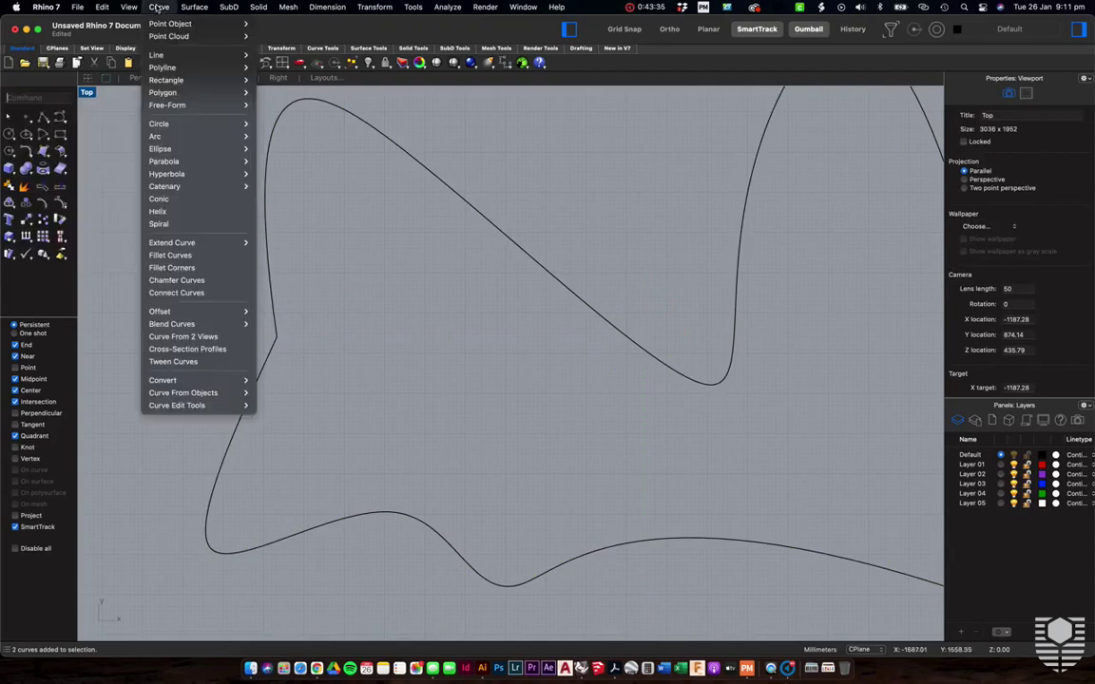
pyautogui.moveTo(190, 405)
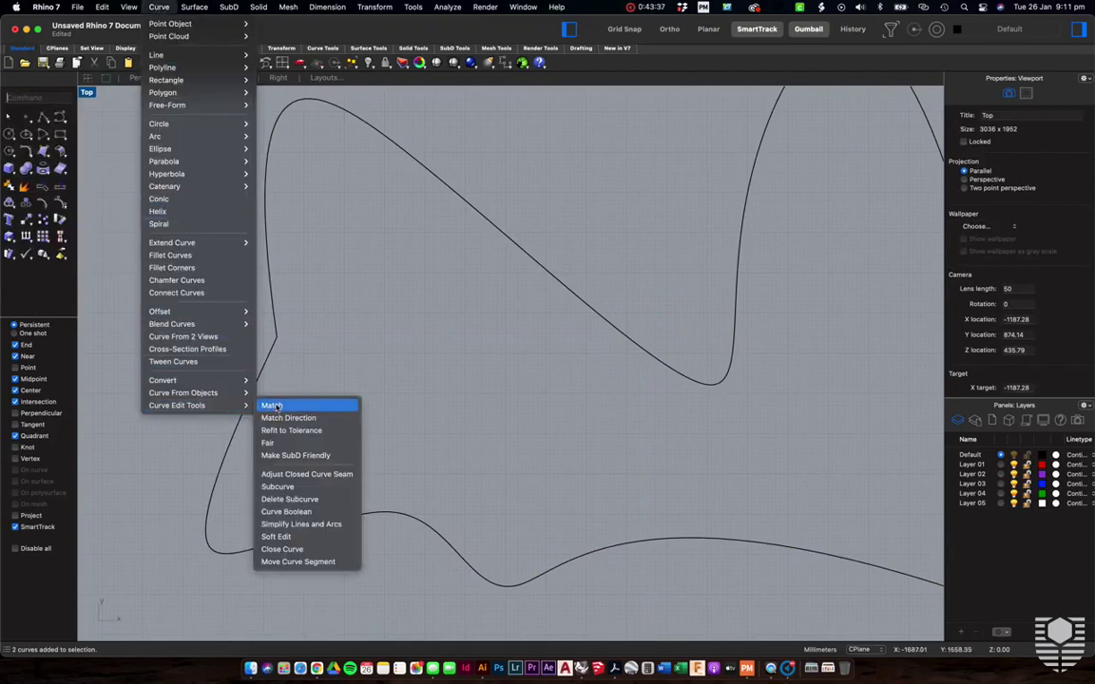
pyautogui.click(272, 405)
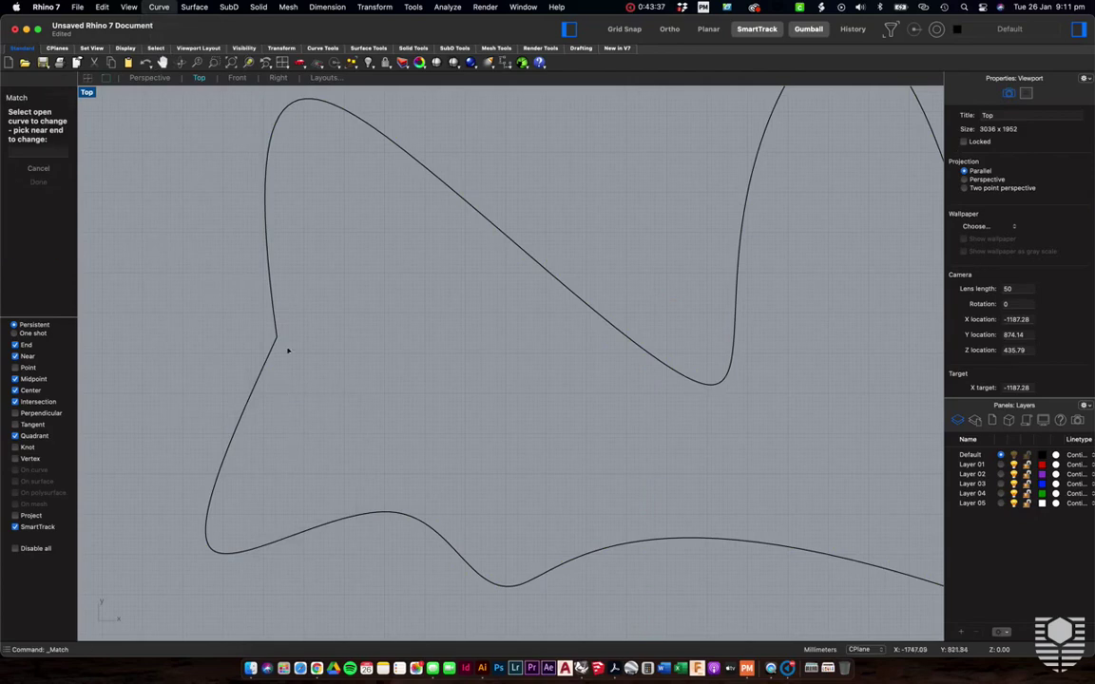
pyautogui.click(272, 300)
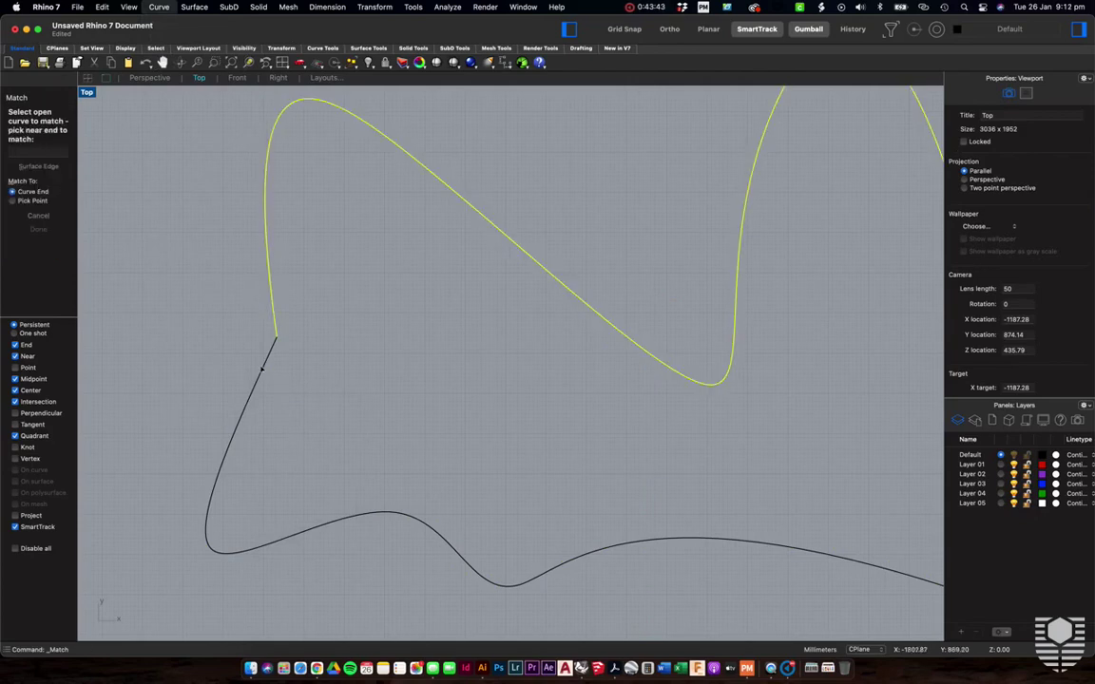
pyautogui.click(261, 369)
pyautogui.scroll(-5, 384, 347)
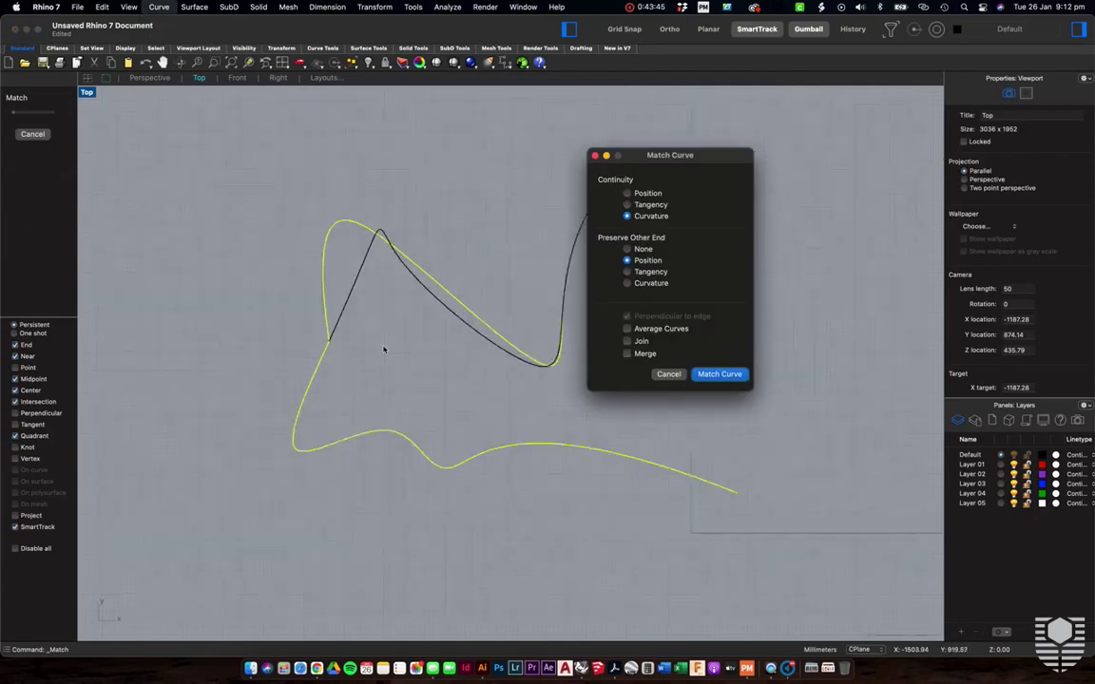
pyautogui.scroll(1, 482, 346)
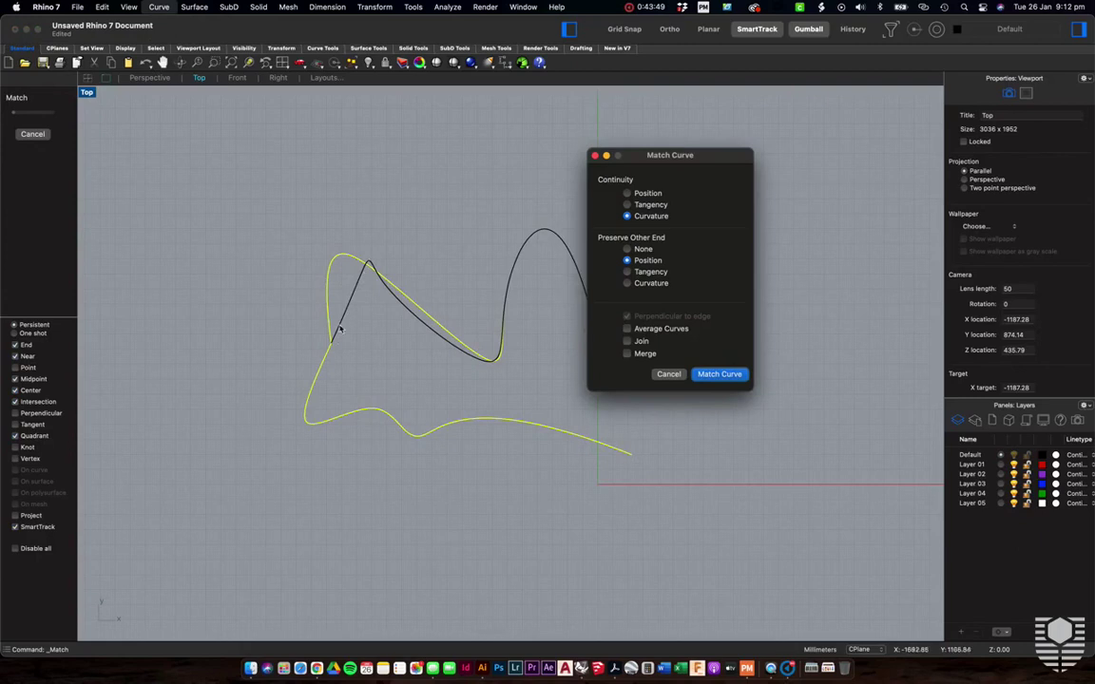
pyautogui.press('Return')
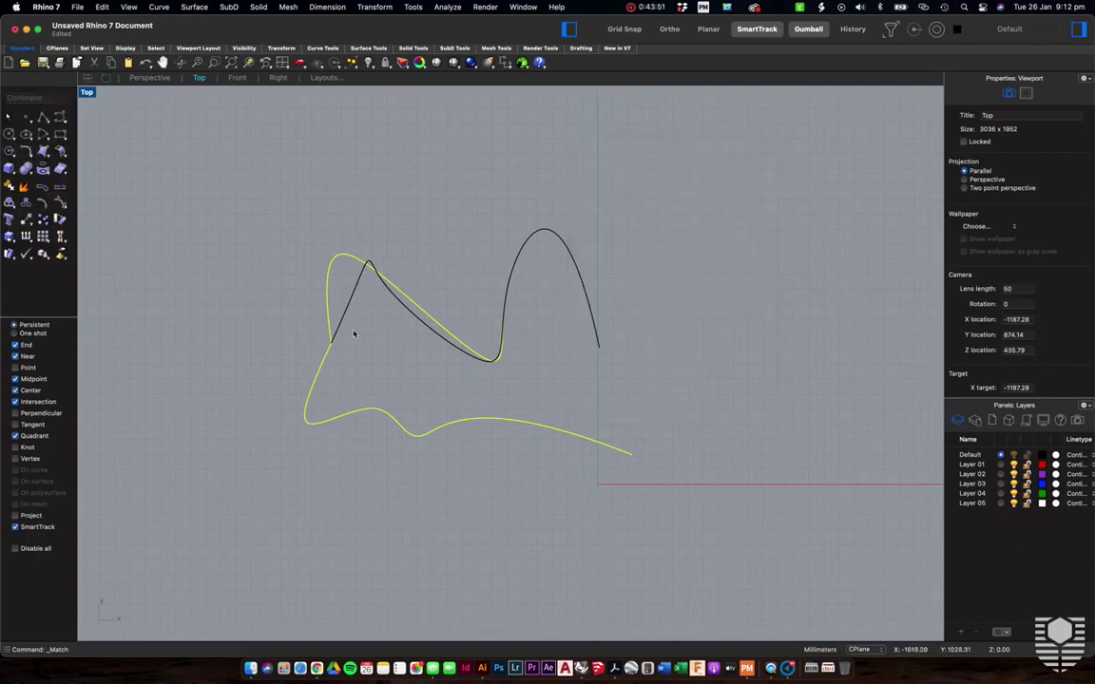
# Match the lower curve's meeting end to the upper curve, comparing the continuity options before applying Curvature with the other end's Position preserved
pyautogui.press('Return')
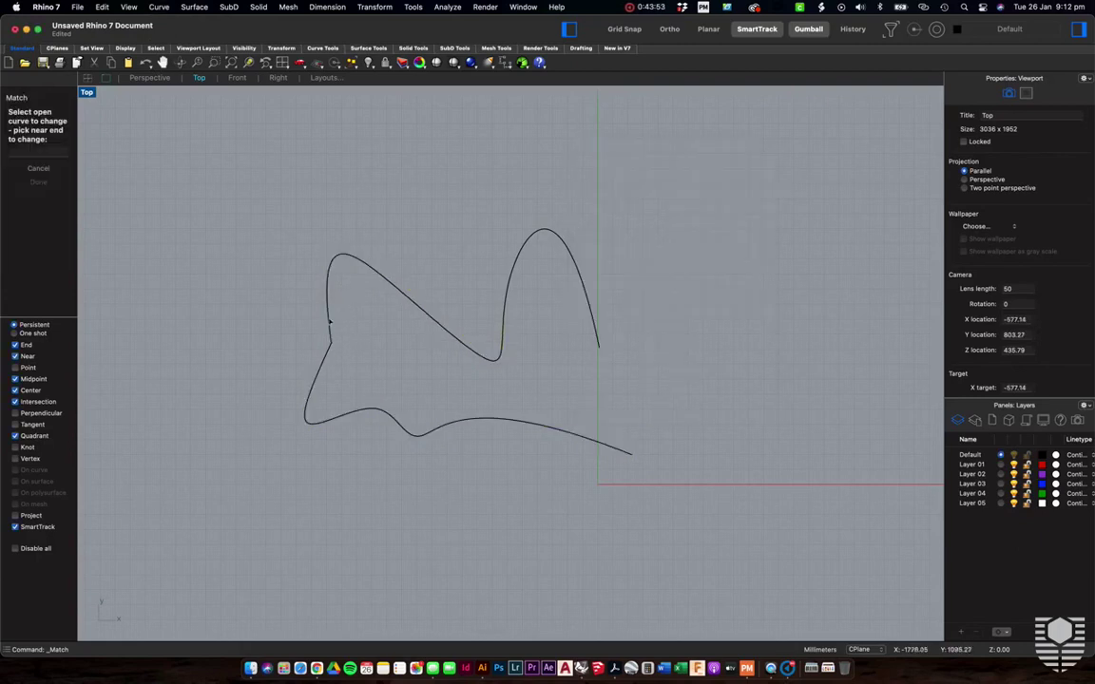
pyautogui.click(318, 377)
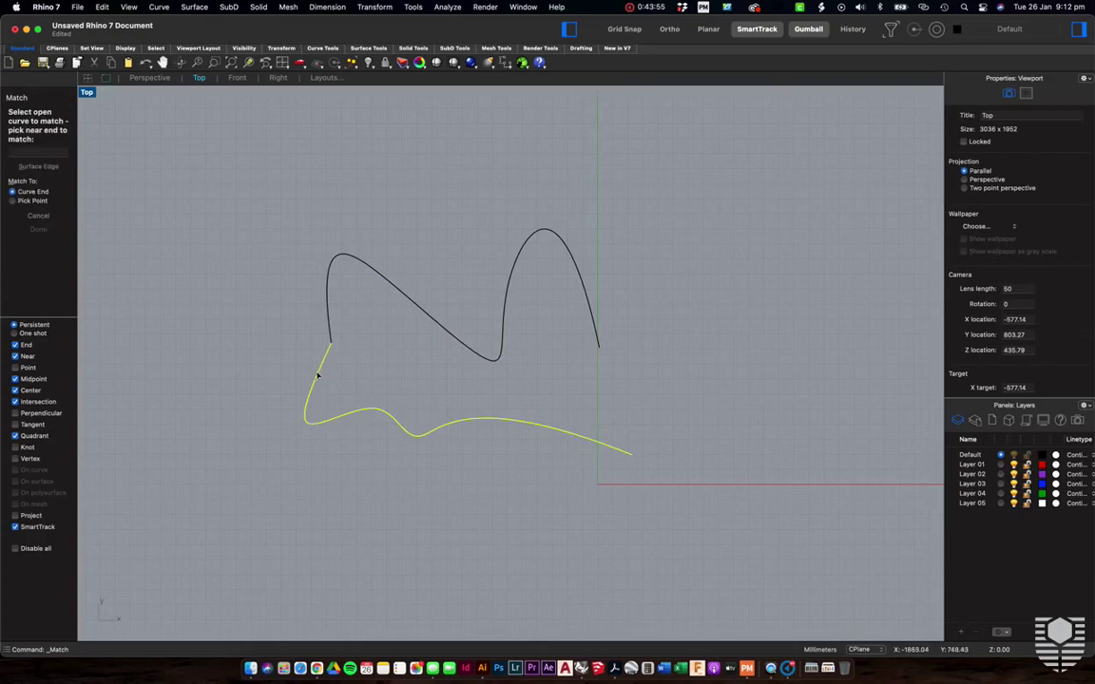
pyautogui.click(329, 304)
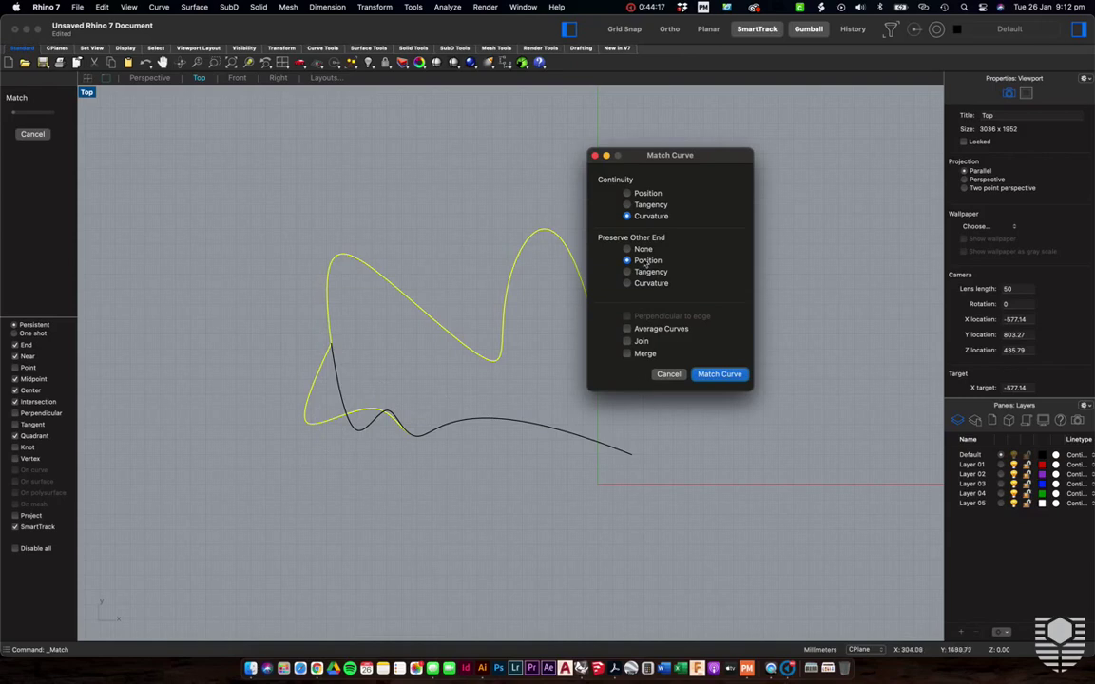
pyautogui.click(645, 205)
pyautogui.click(646, 216)
pyautogui.click(645, 204)
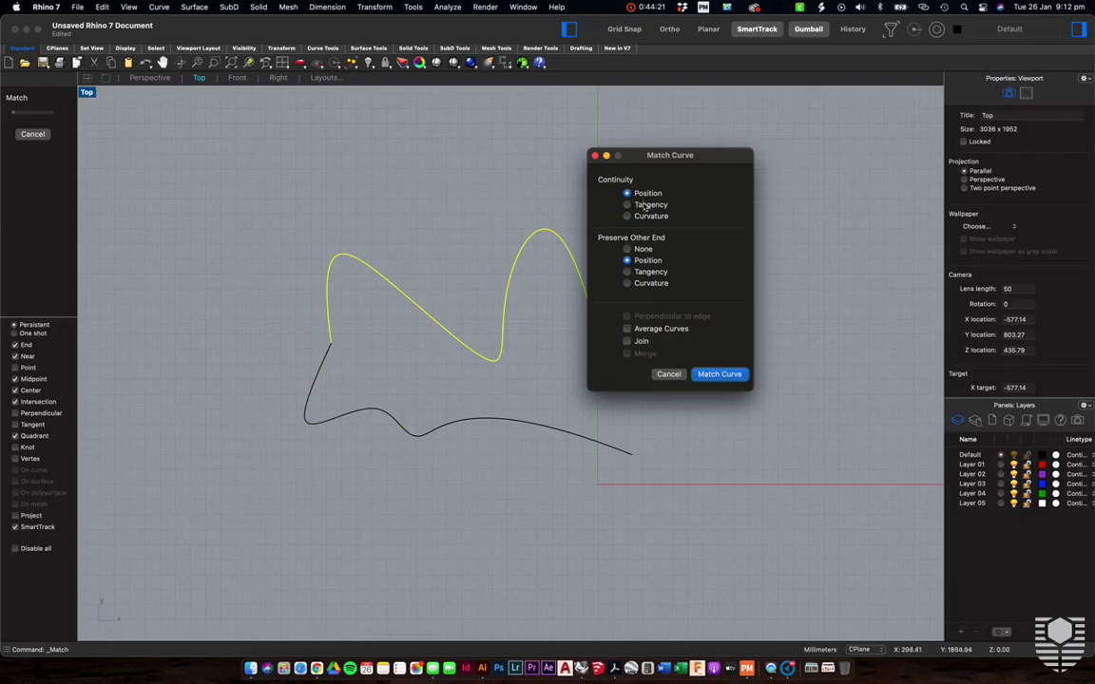
pyautogui.click(648, 217)
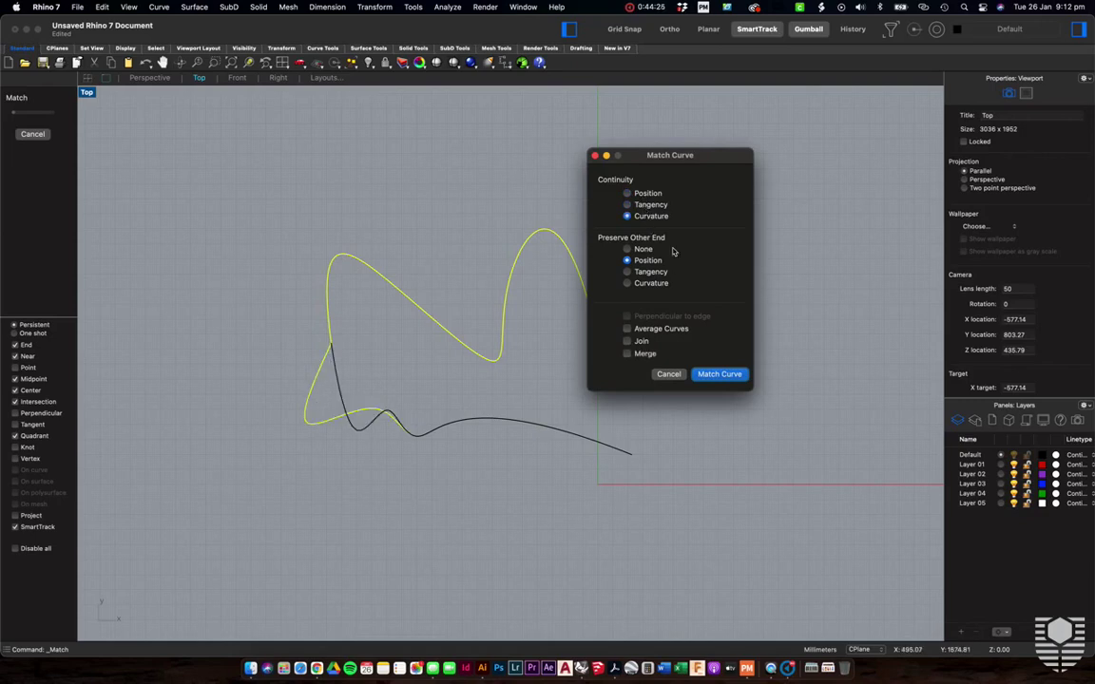
pyautogui.click(715, 376)
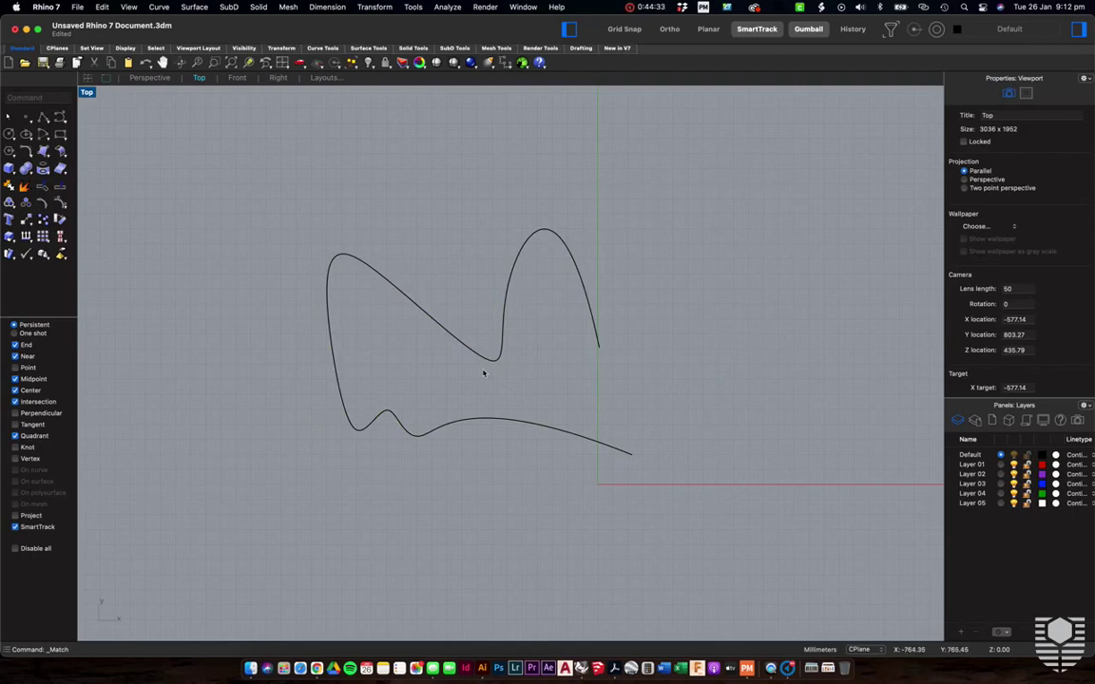
# Undo, redo and again undo the curvature match to compare the lower curve with and without it
pyautogui.press('super+z')
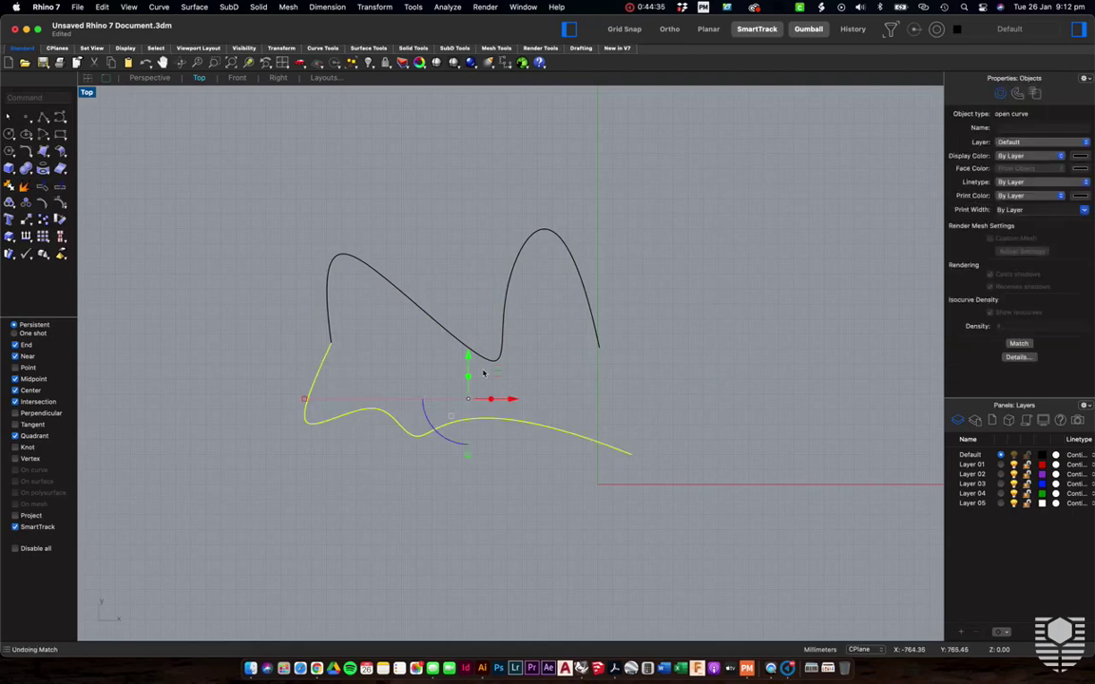
pyautogui.scroll(4, 342, 378)
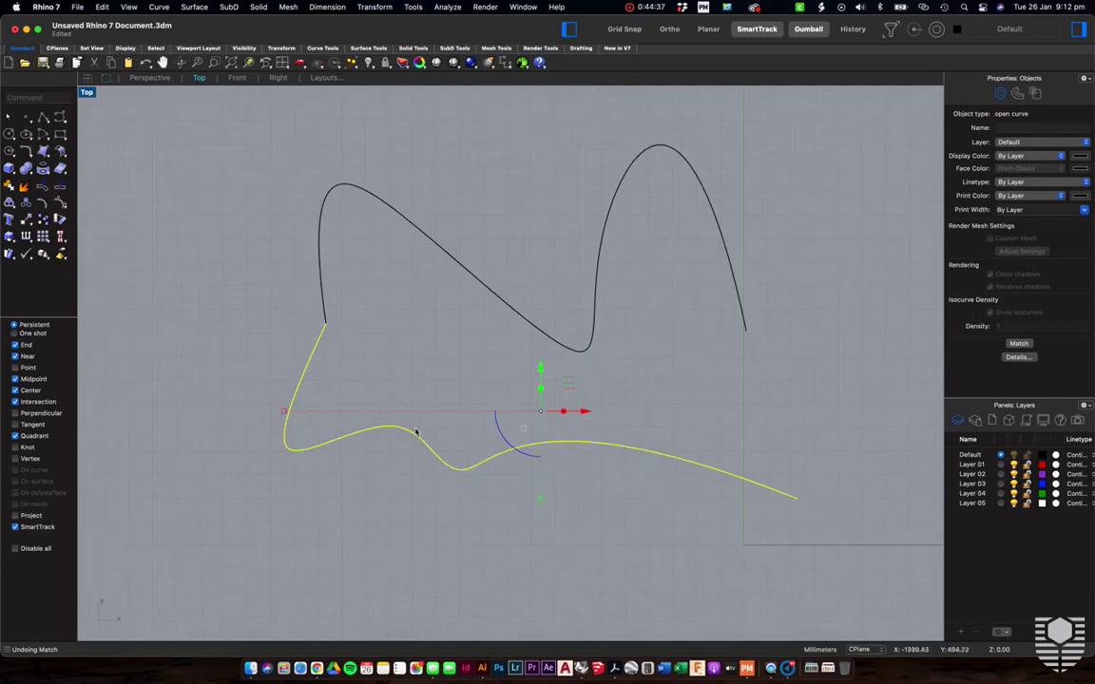
pyautogui.press('super+shift+z')
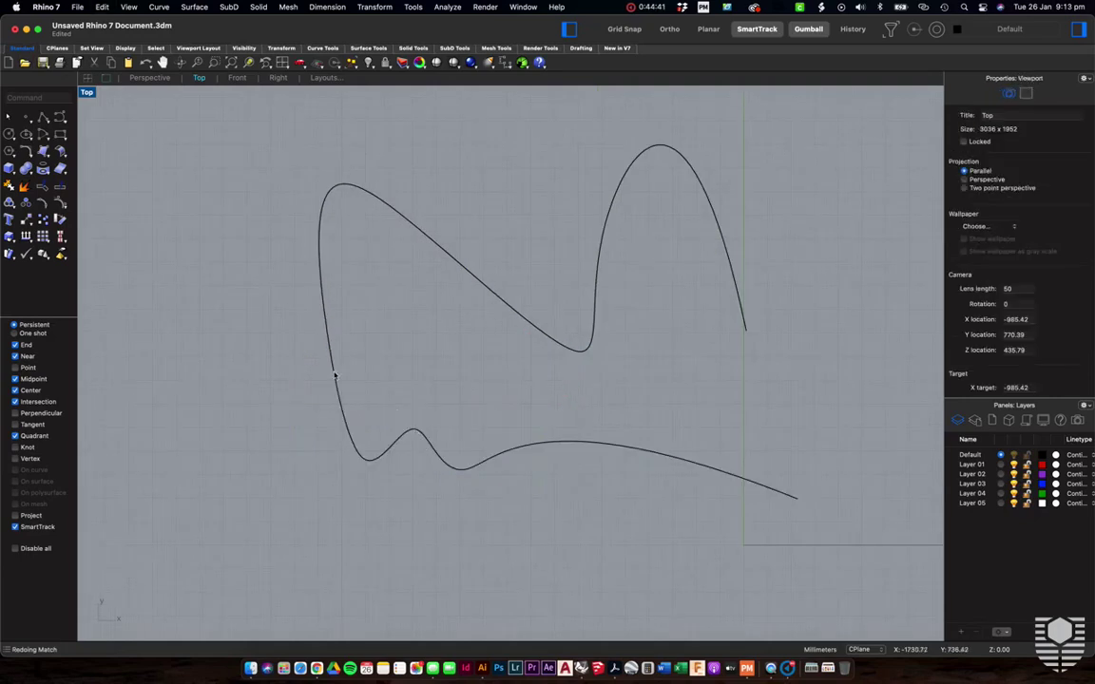
pyautogui.press('super+z')
pyautogui.press('Escape')
# Fillet the corner where the upper and lower curves meet with a radius of 20 mm
pyautogui.scroll(3, 331, 357)
pyautogui.scroll(3, 332, 357)
pyautogui.scroll(3, 383, 358)
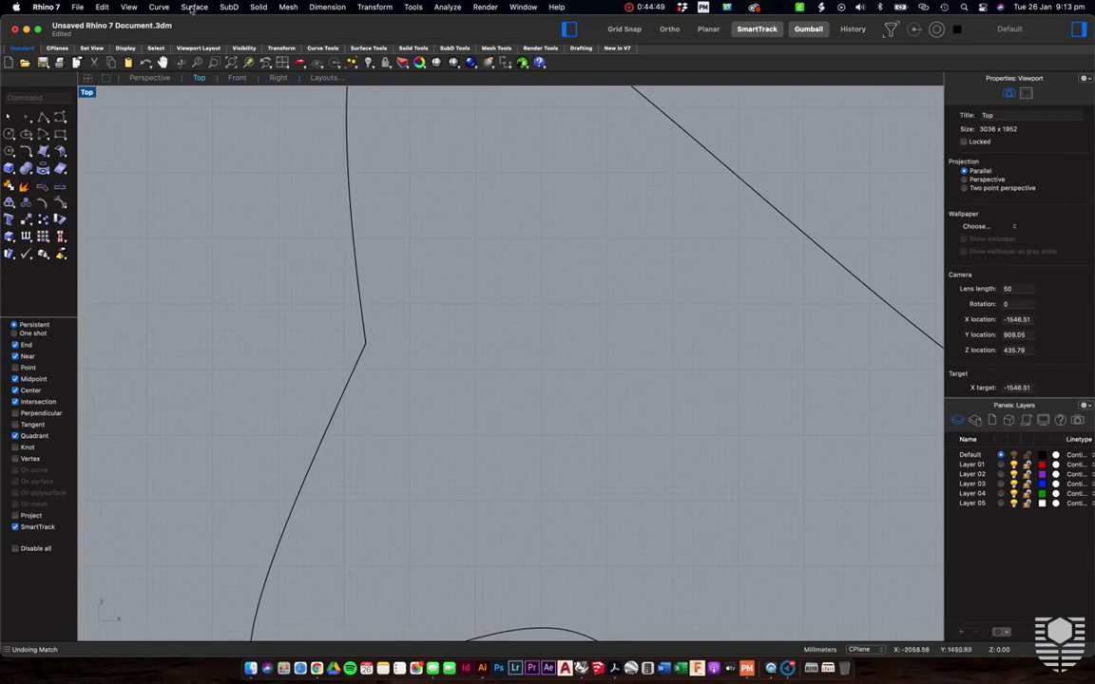
pyautogui.click(157, 7)
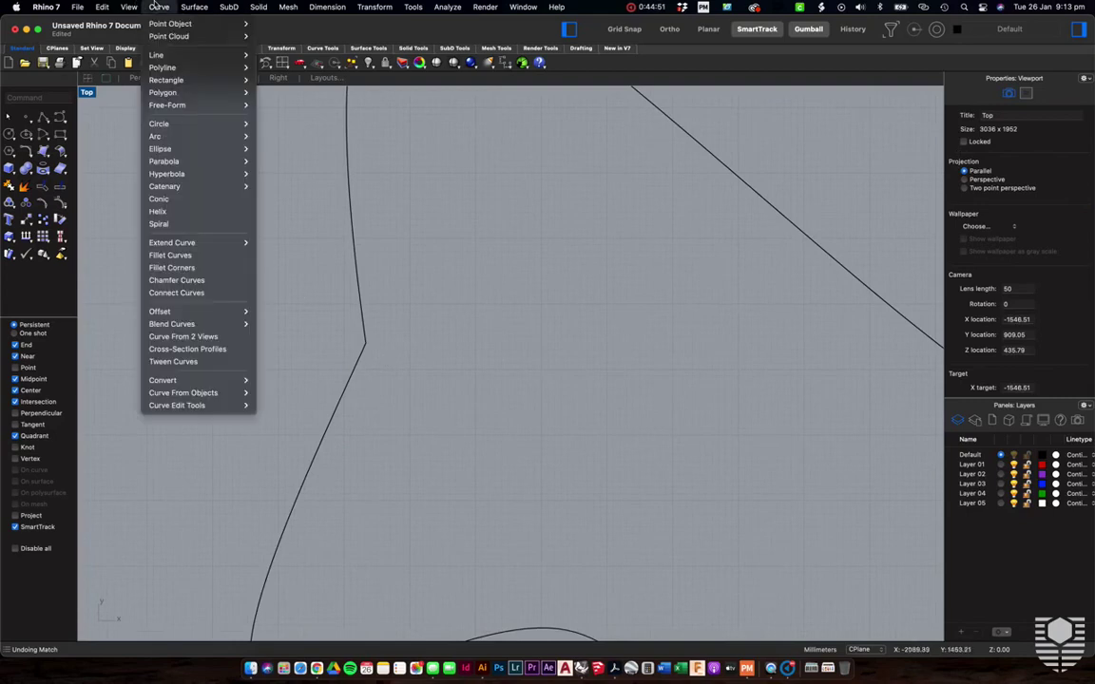
pyautogui.click(185, 255)
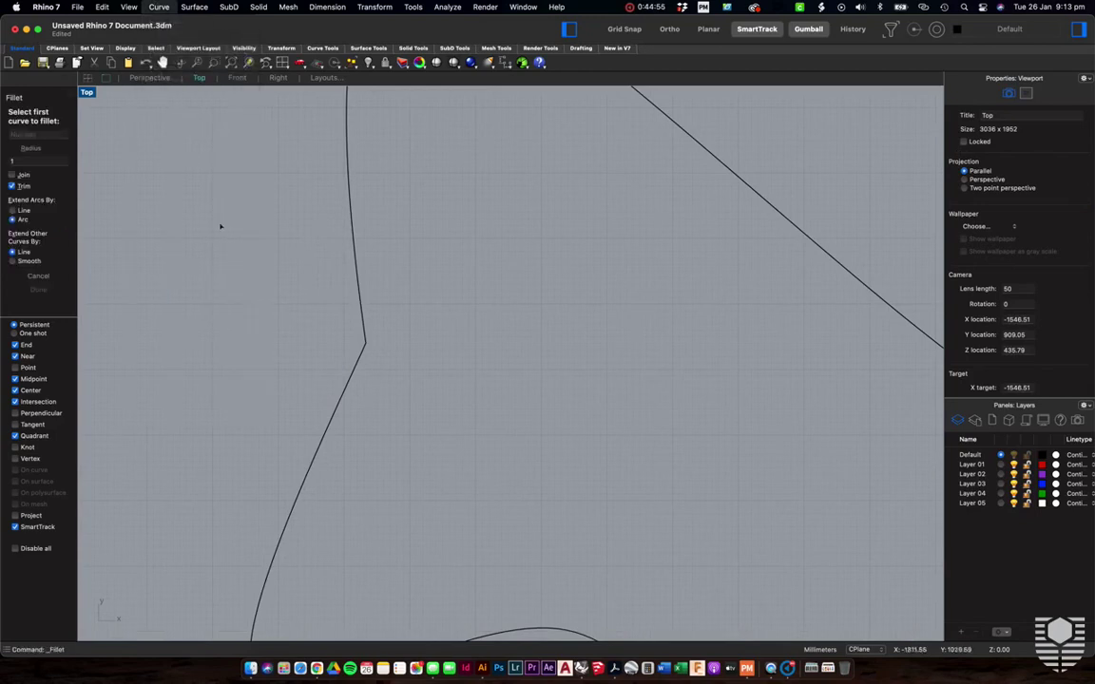
pyautogui.click(5, 160)
pyautogui.write('20')
pyautogui.press('Return')
pyautogui.click(359, 284)
pyautogui.click(352, 375)
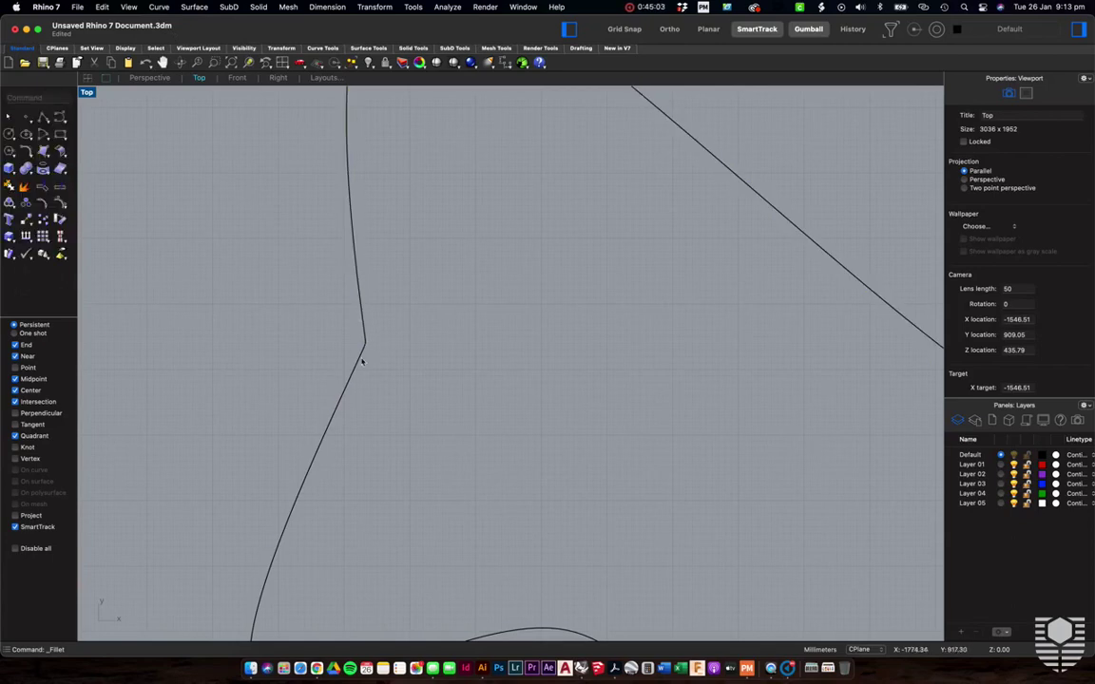
# Undo the 20 mm fillet between the two curves
pyautogui.scroll(-2, 371, 314)
pyautogui.press('super+z')
pyautogui.press('super+z')
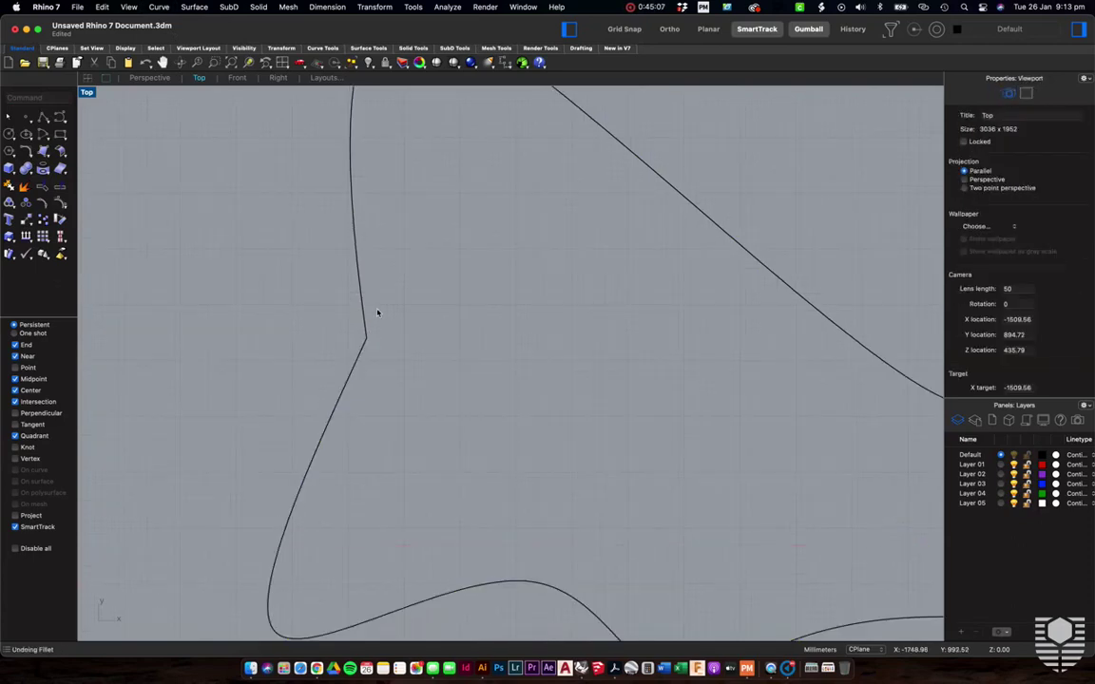
# Fillet the corner where the two curves meet with a radius of 100 mm, trimming the curves
pyautogui.write('t')
pyautogui.press('Return')
pyautogui.click(38, 161)
pyautogui.write('100')
pyautogui.press('Return')
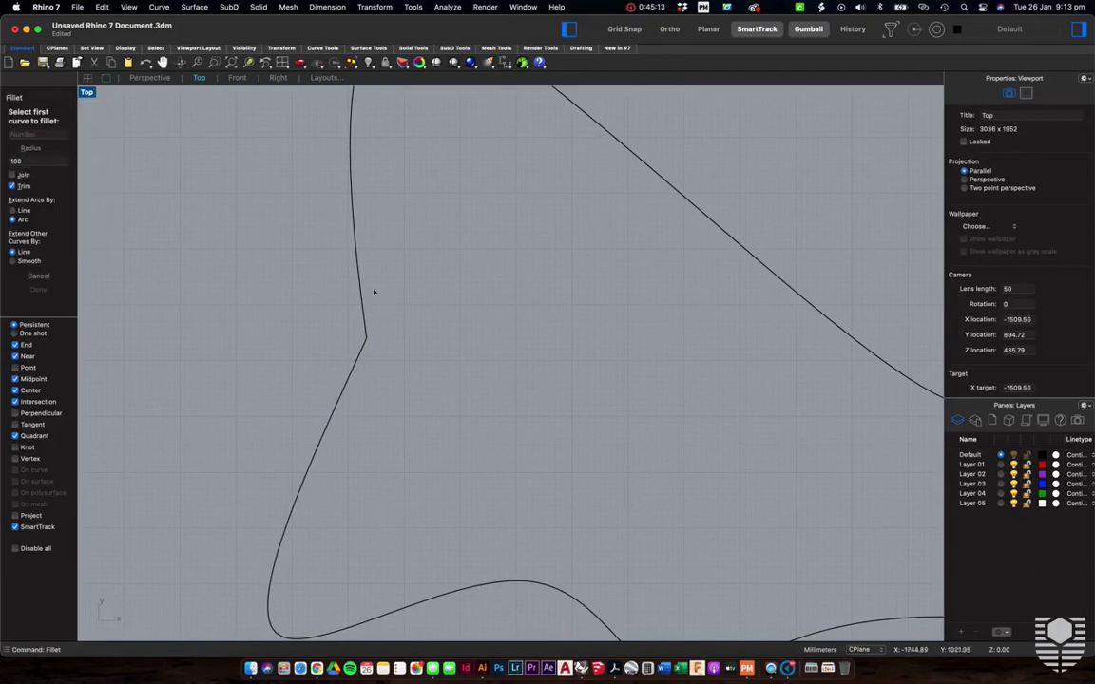
pyautogui.click(359, 281)
pyautogui.click(357, 362)
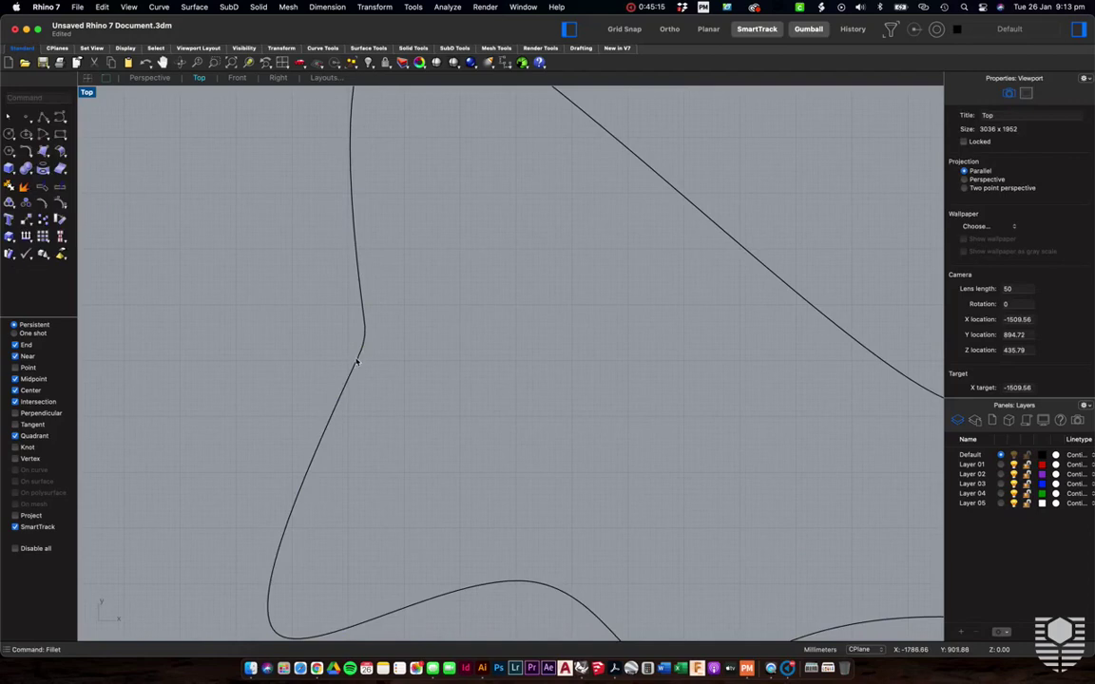
pyautogui.scroll(-5, 367, 337)
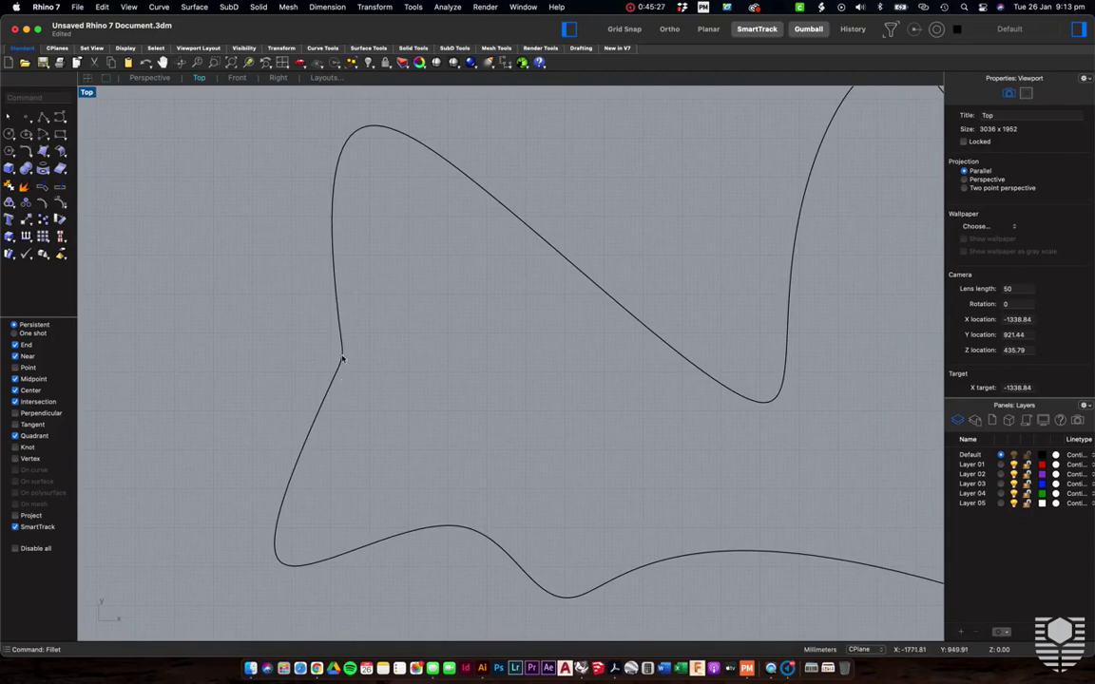
pyautogui.scroll(-5, 344, 380)
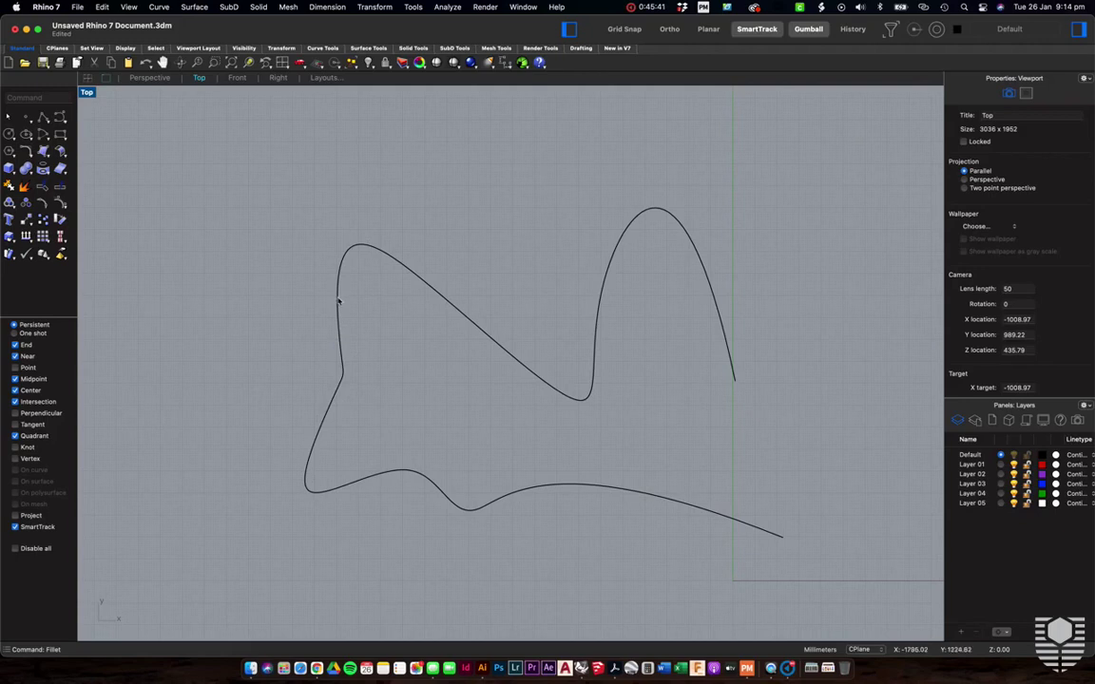
pyautogui.scroll(-1, 340, 405)
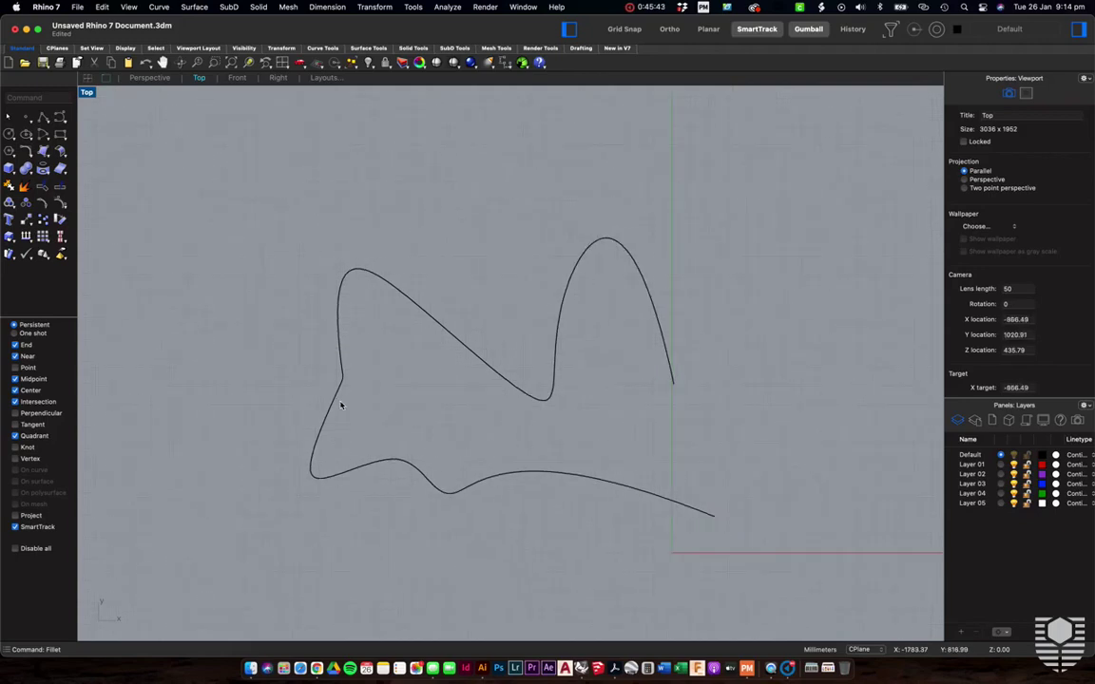
# Select the upper curve and then the lower curve to examine where their control points lie
pyautogui.click(482, 371)
pyautogui.hscroll(4, 483, 369)
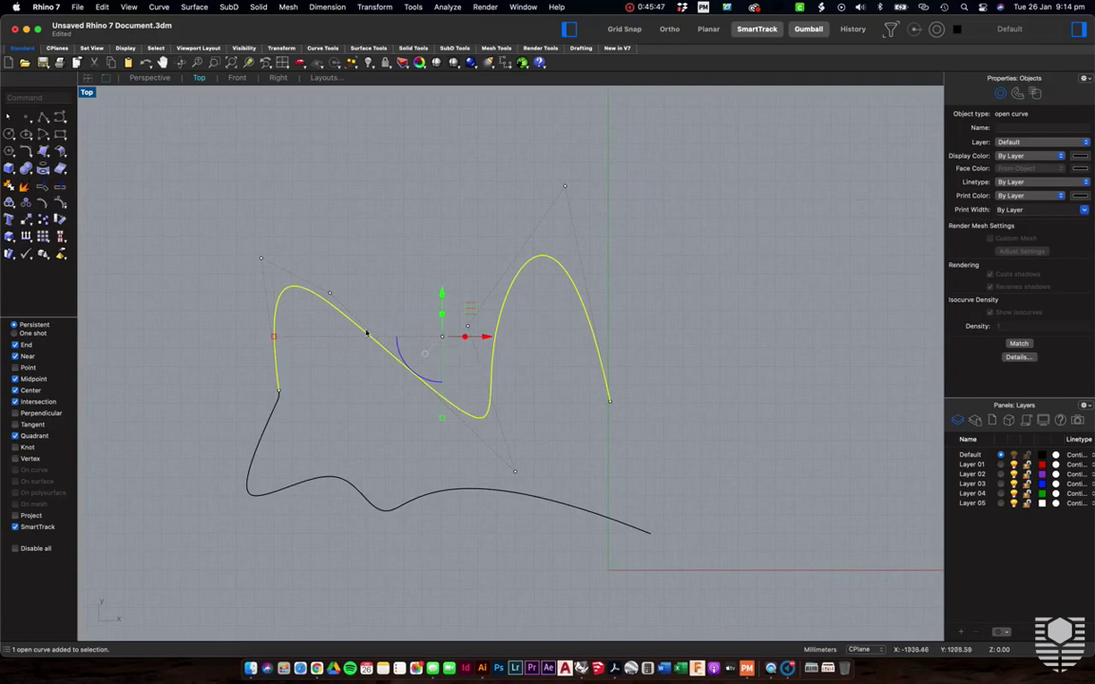
pyautogui.press('Escape')
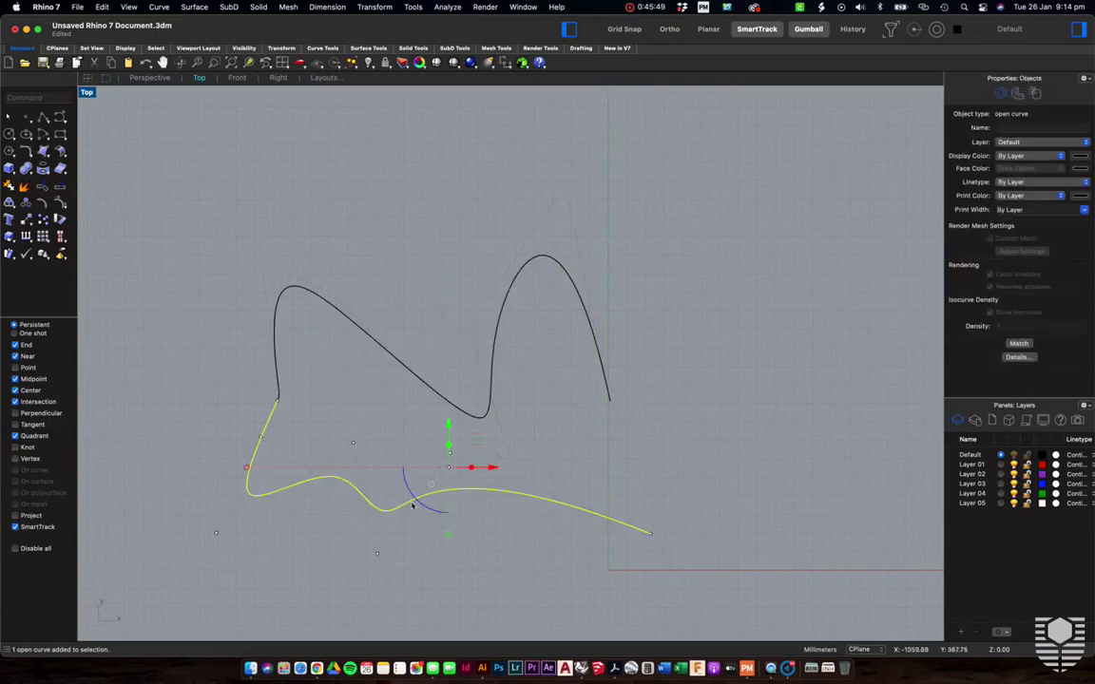
pyautogui.hscroll(-3, 466, 520)
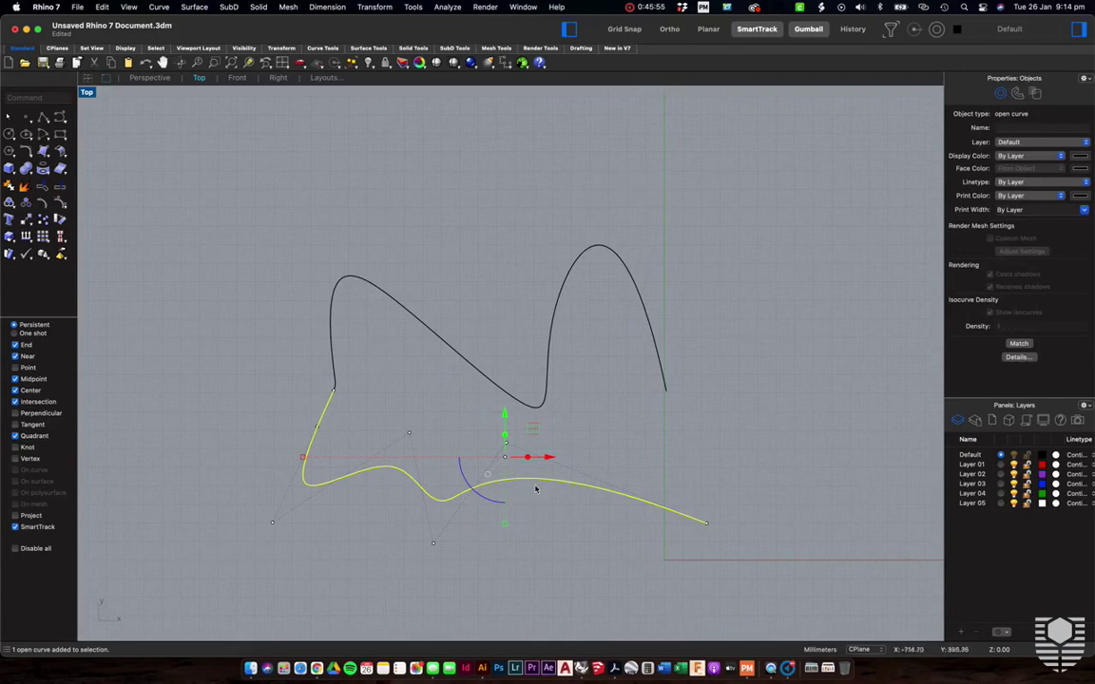
# Try to move a control point above the middle of the lower curve, undo the move and reselect the curve
pyautogui.click(505, 439)
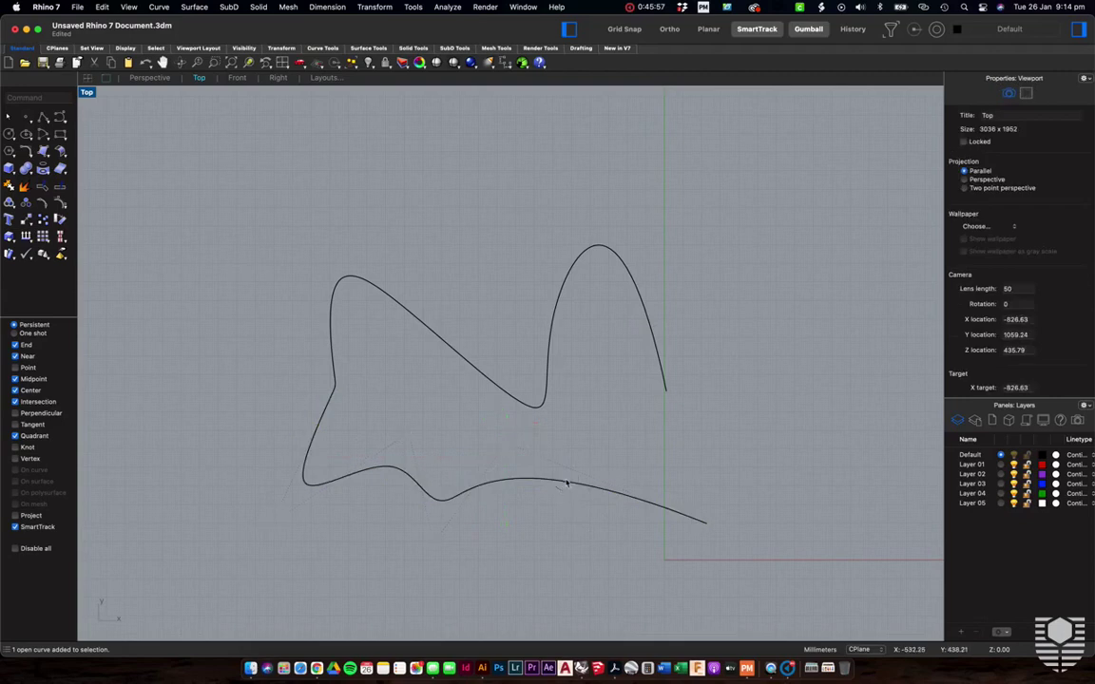
pyautogui.moveTo(506, 440); pyautogui.dragTo(570, 451)
pyautogui.press('super+z')
pyautogui.moveTo(503, 462)
pyautogui.mouseDown()
pyautogui.moveTo(496, 446)
pyautogui.moveTo(513, 454)
pyautogui.moveTo(505, 458)
pyautogui.mouseUp()
pyautogui.click(558, 450)
pyautogui.click(532, 477)
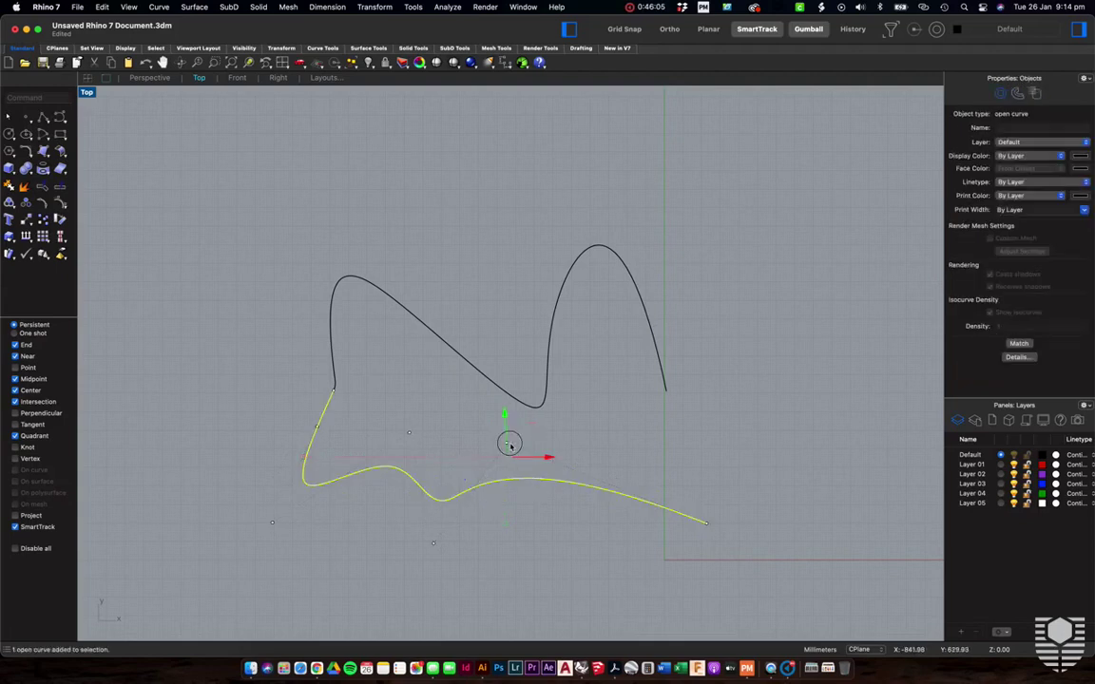
# Turn off the Gumball, try moving the control point above the lower curve's middle, and undo that move
pyautogui.click(807, 30)
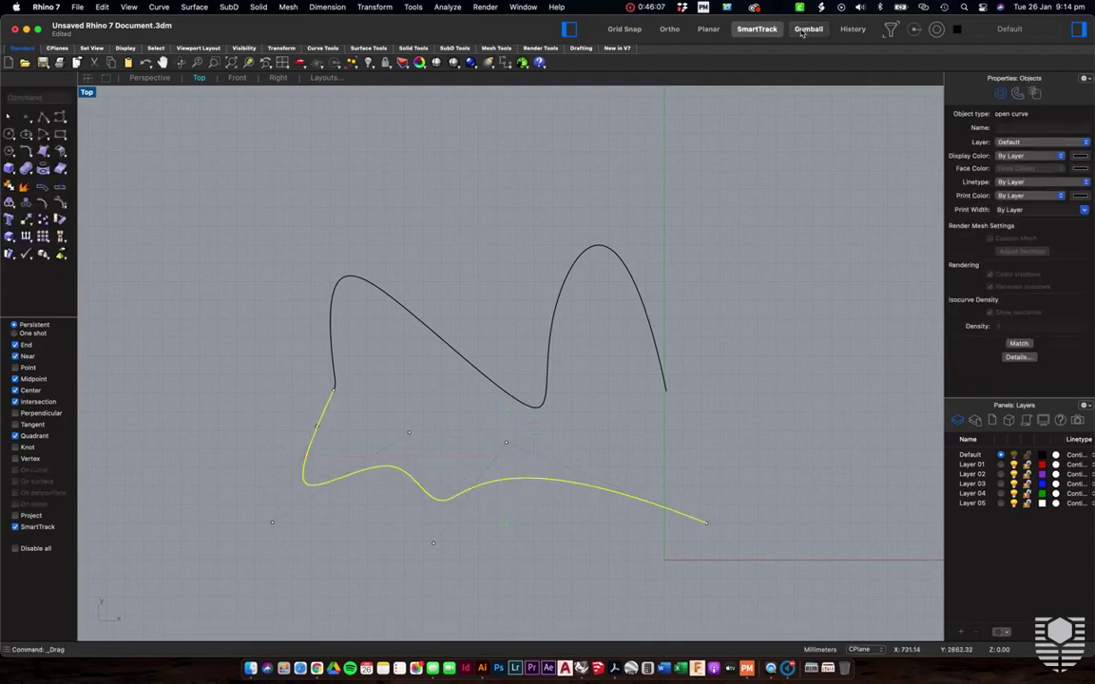
pyautogui.moveTo(507, 445); pyautogui.dragTo(483, 470)
pyautogui.press('super+z')
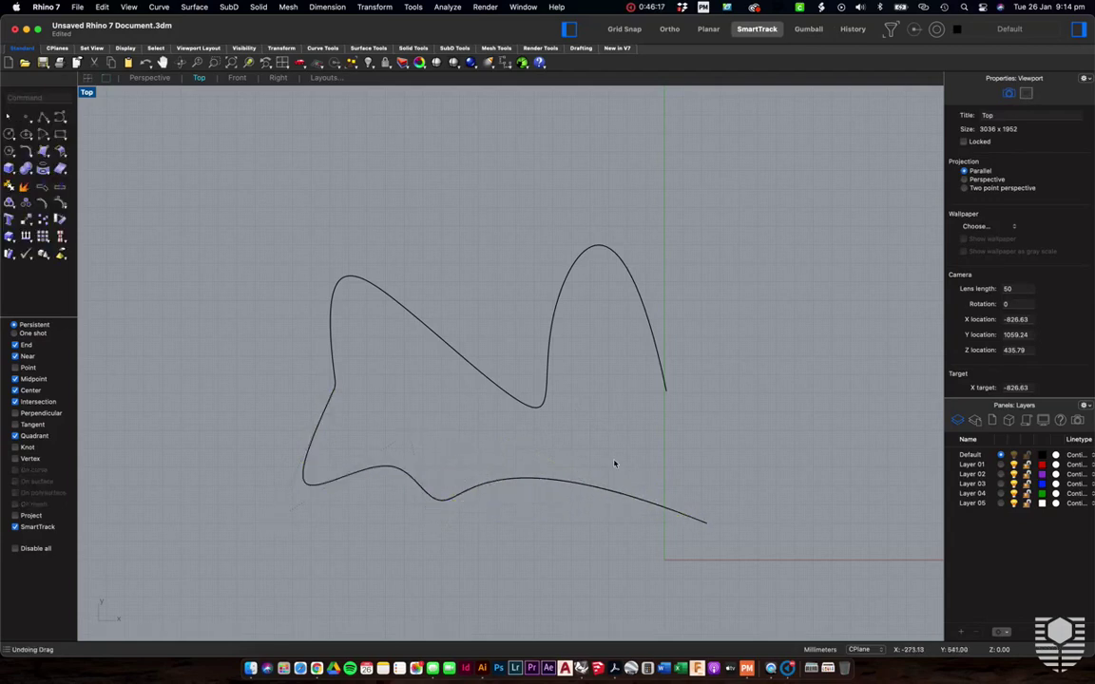
# Start rebuilding the lower curve and preview it with a point count of 20
pyautogui.click(534, 477)
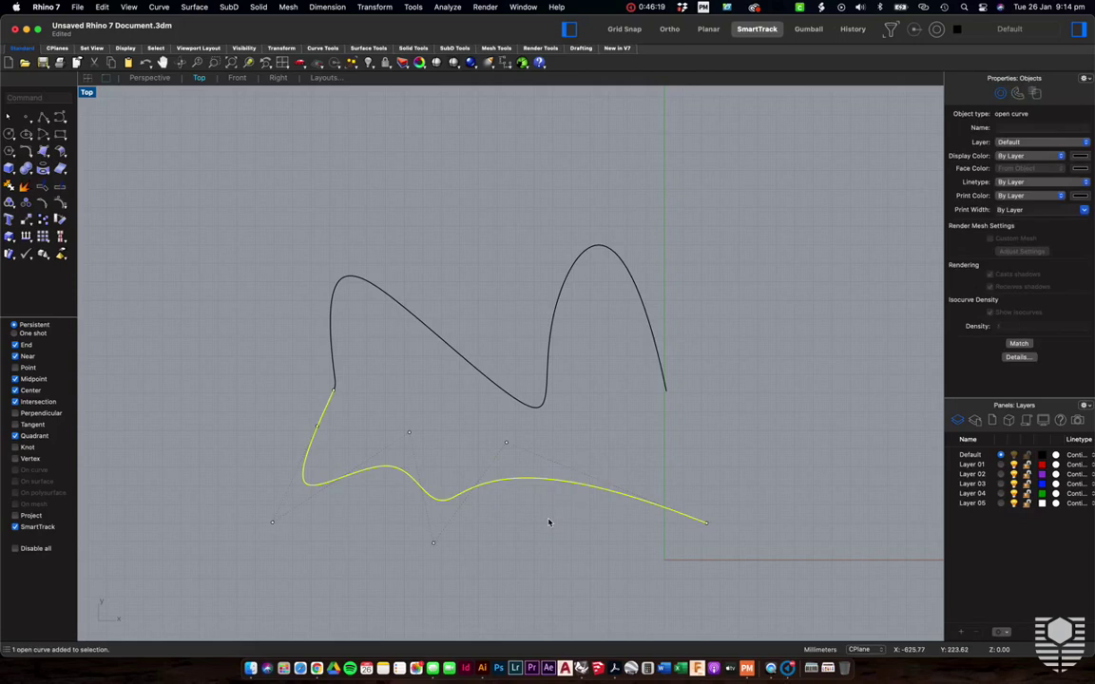
pyautogui.click(103, 7)
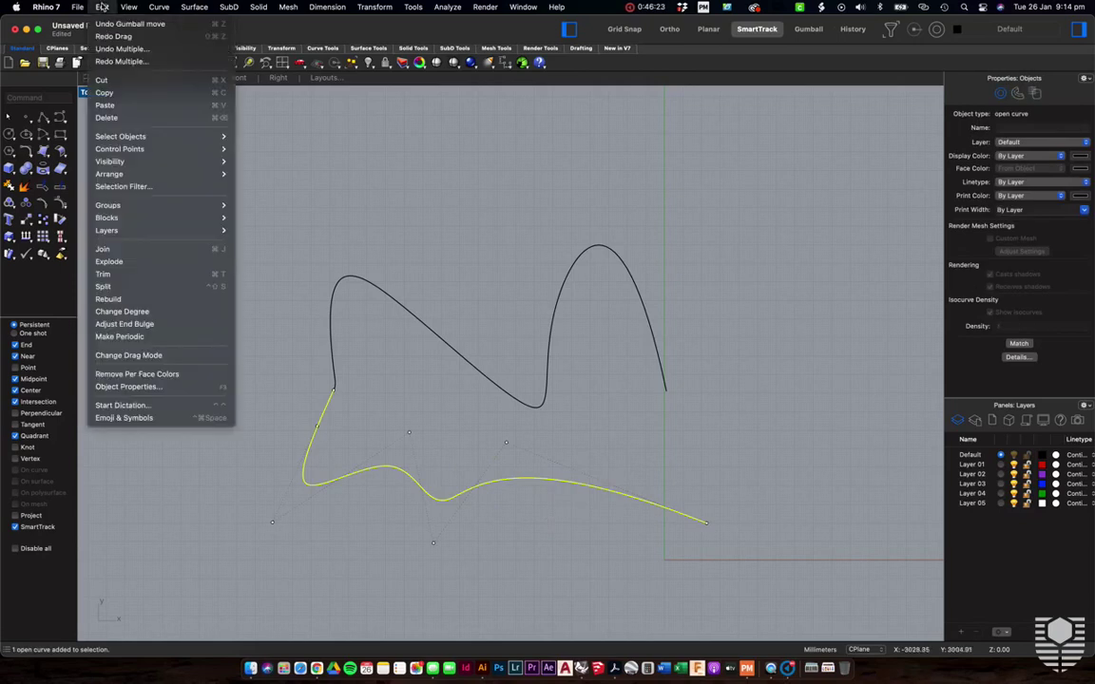
pyautogui.click(114, 299)
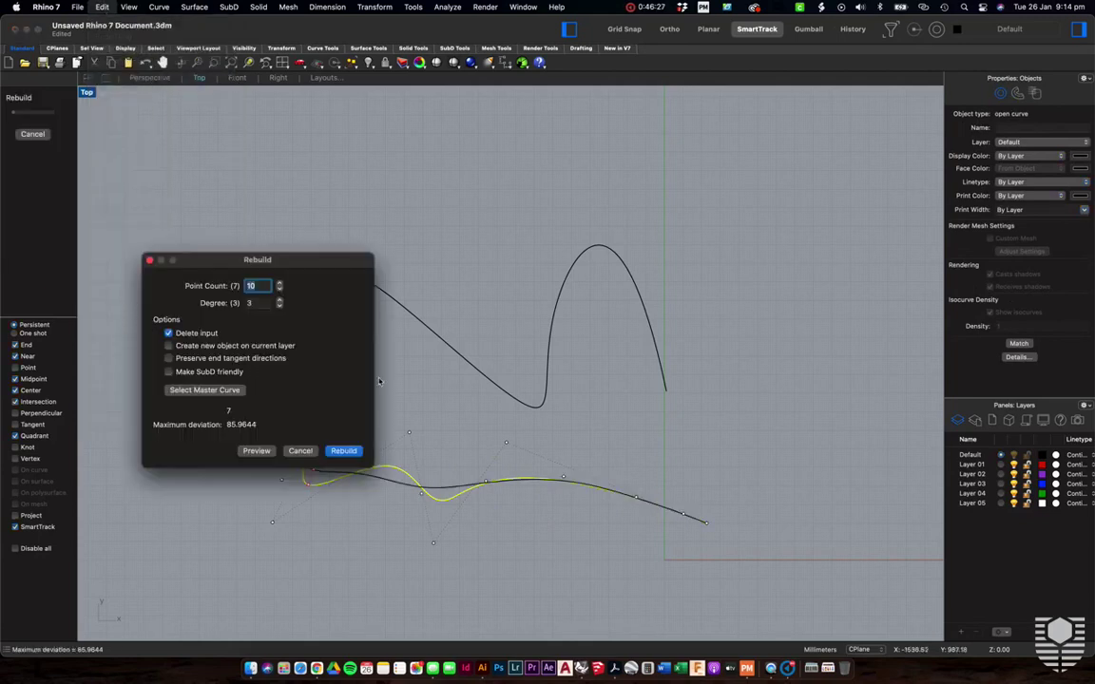
pyautogui.moveTo(355, 251); pyautogui.dragTo(882, 120)
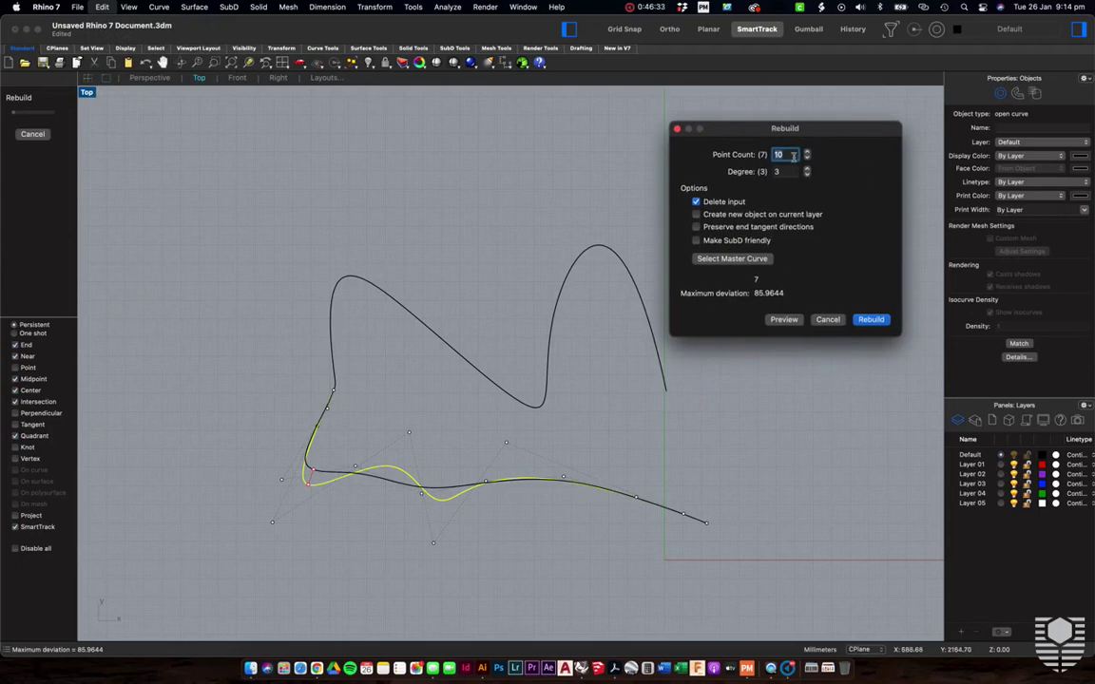
pyautogui.write('20')
pyautogui.press('Tab')
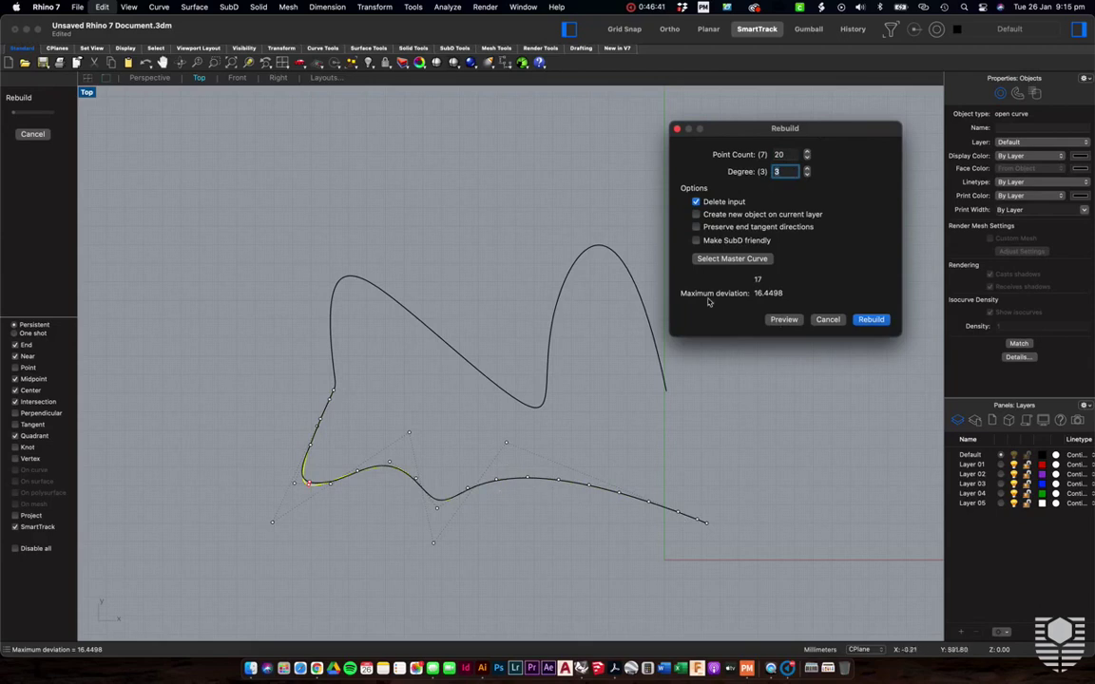
pyautogui.hotkey('shift', 'Tab')
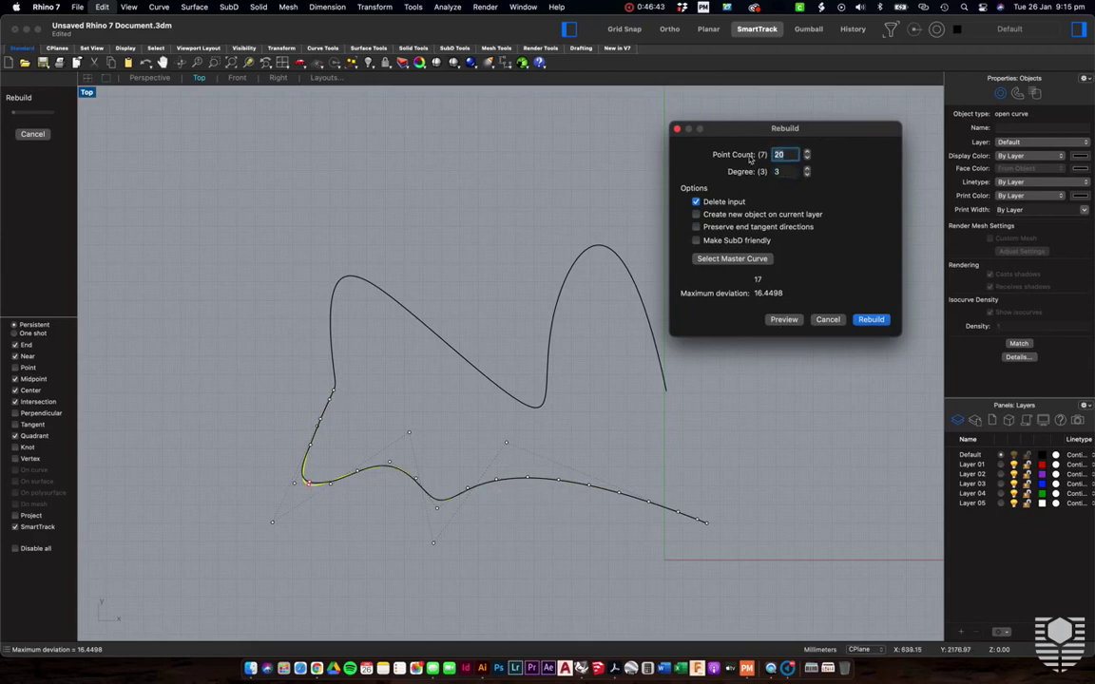
# Preview the rebuild of the lower curve with point counts of 4, 10, 50 and 15 to compare the fit
pyautogui.write('4')
pyautogui.click(785, 319)
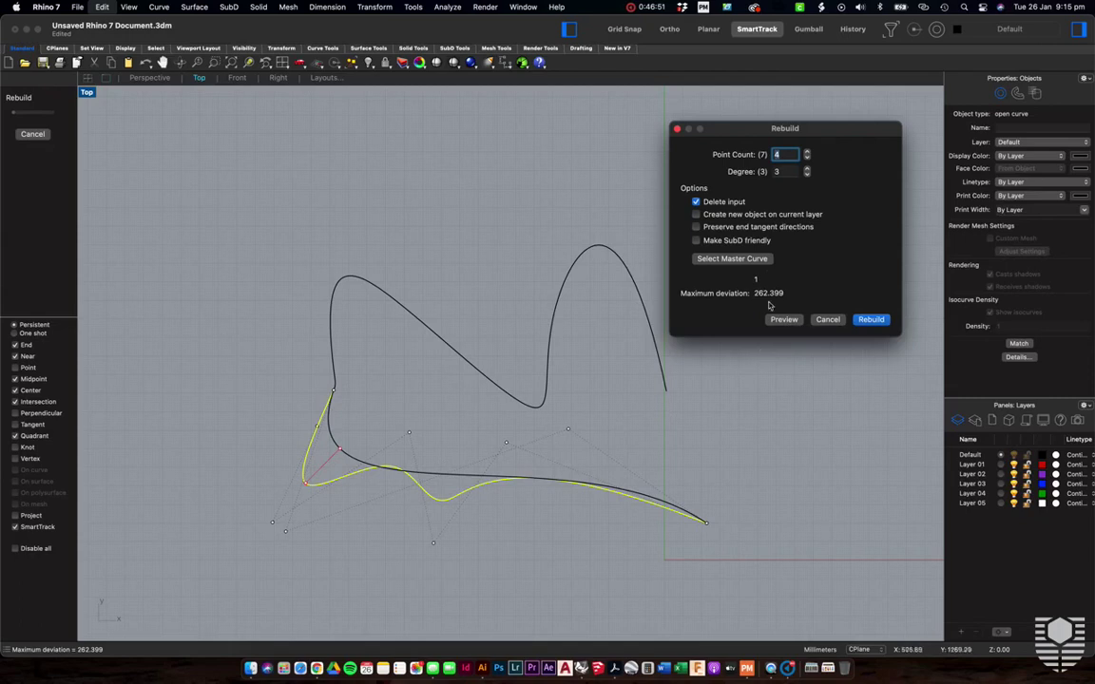
pyautogui.write('10')
pyautogui.click(782, 320)
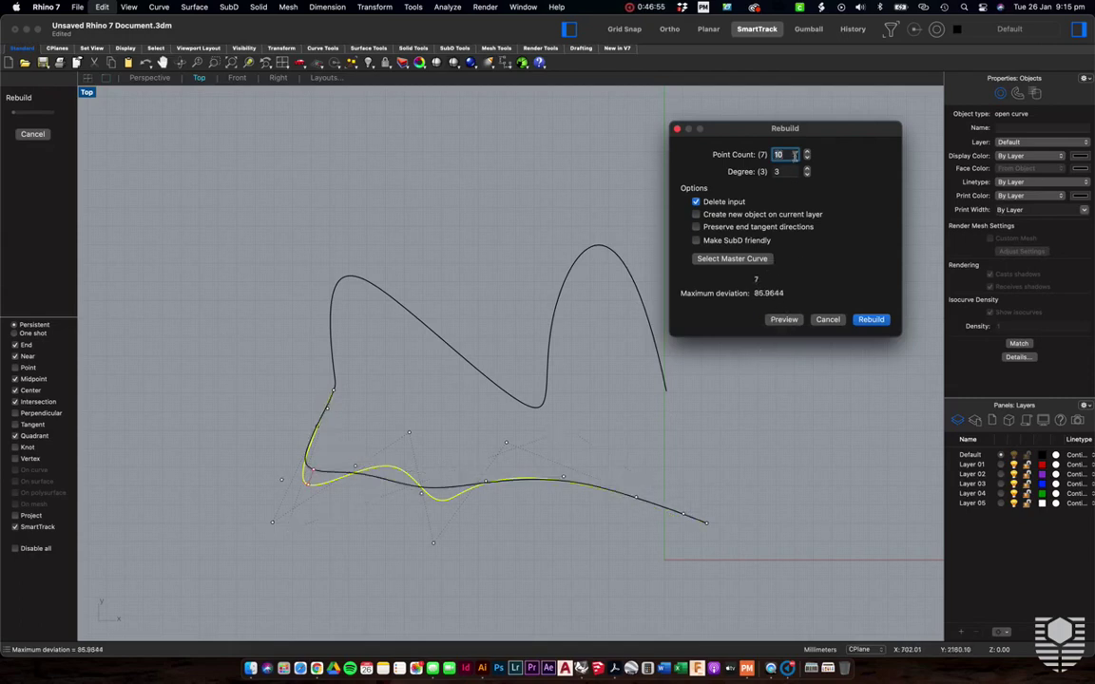
pyautogui.write('50')
pyautogui.click(784, 320)
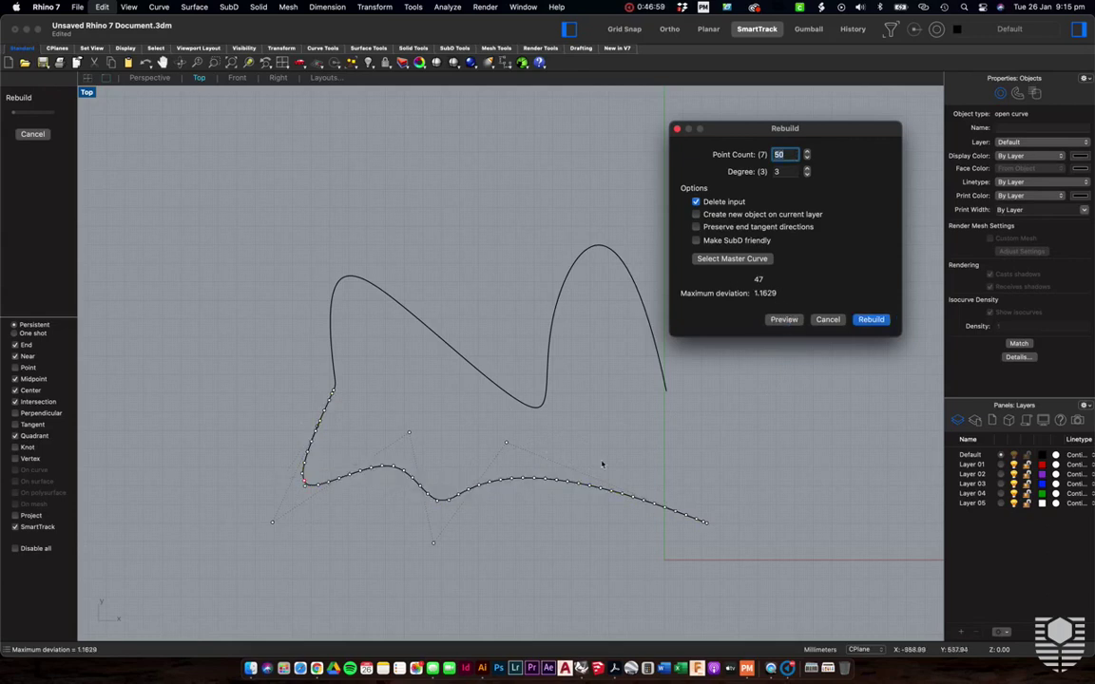
pyautogui.write('15')
pyautogui.click(781, 319)
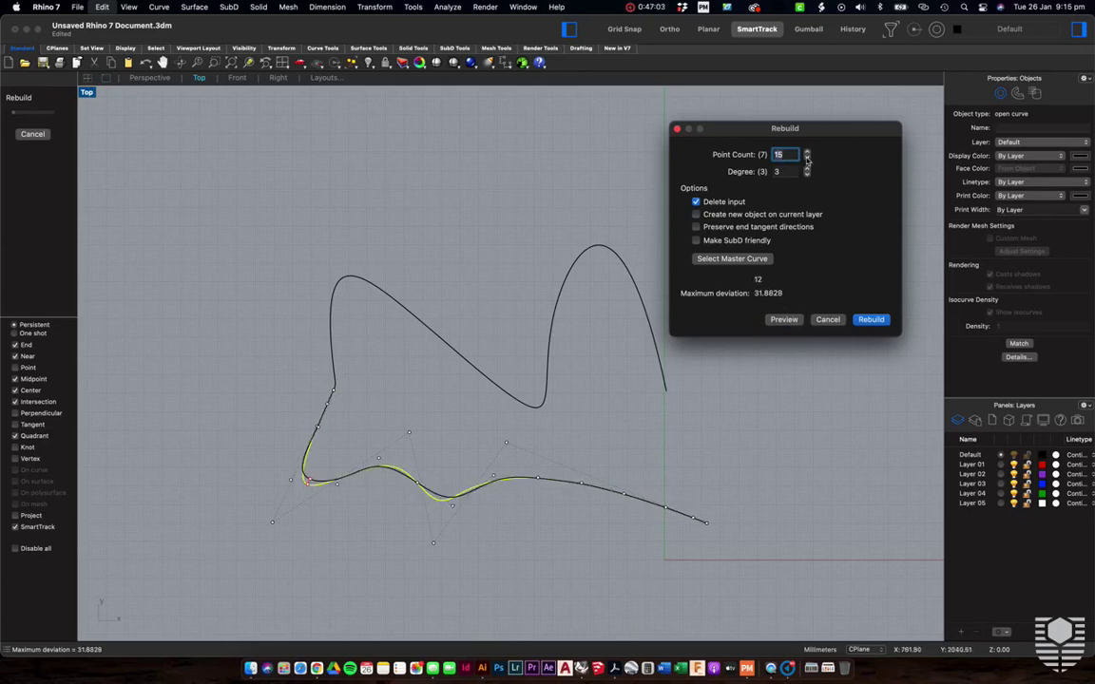
# Rebuild the lower curve with 20 points at degree 3, deleting the input curve
pyautogui.write('20')
pyautogui.click(782, 319)
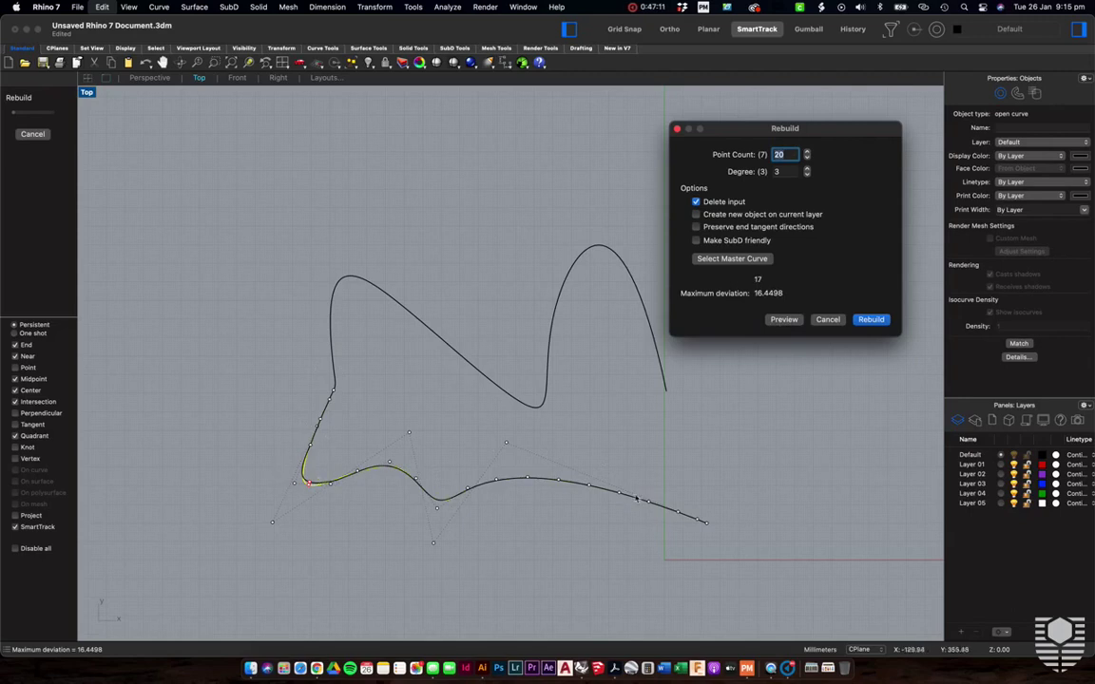
pyautogui.click(871, 319)
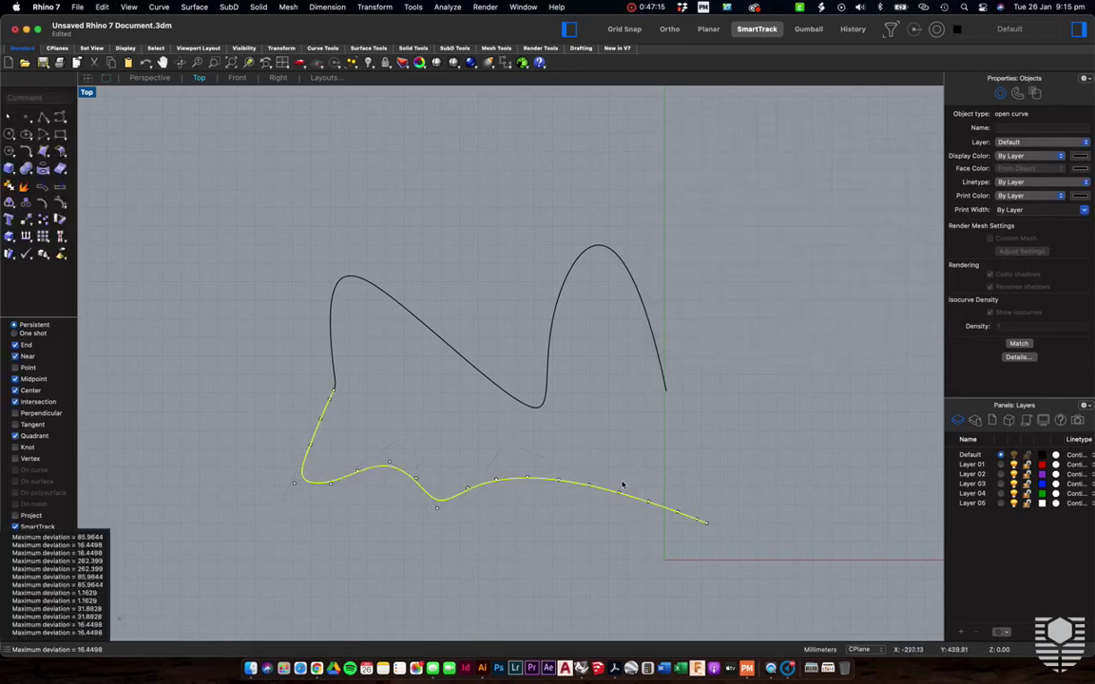
pyautogui.press('Escape')
# Make the right part of the lower curve wavy by moving three neighbouring control points alternately up, down and up
pyautogui.click(590, 487)
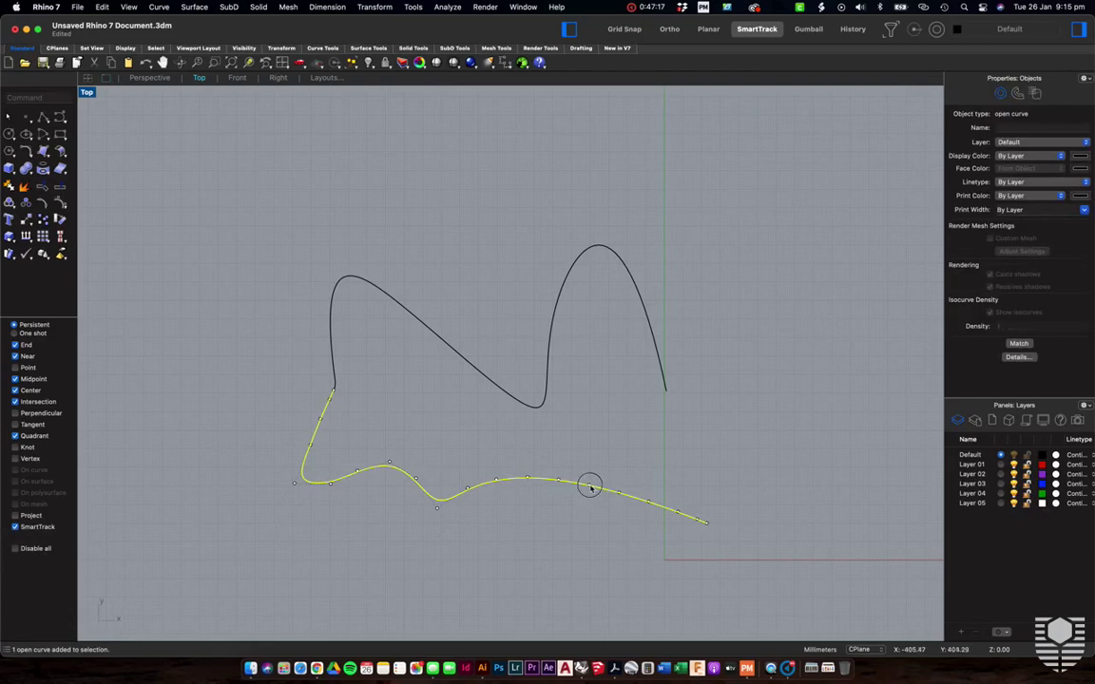
pyautogui.click(590, 487)
pyautogui.scroll(3, 603, 464)
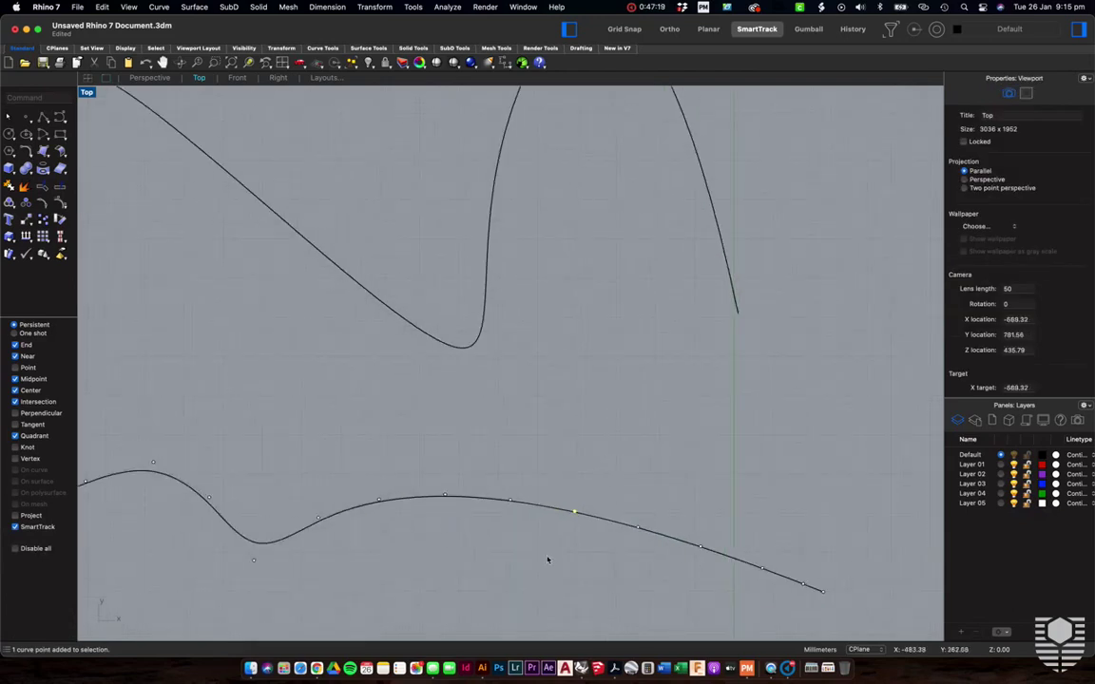
pyautogui.moveTo(574, 512); pyautogui.dragTo(586, 463)
pyautogui.moveTo(637, 529); pyautogui.dragTo(615, 576)
pyautogui.moveTo(702, 544); pyautogui.dragTo(720, 470)
pyautogui.scroll(-3, 720, 470)
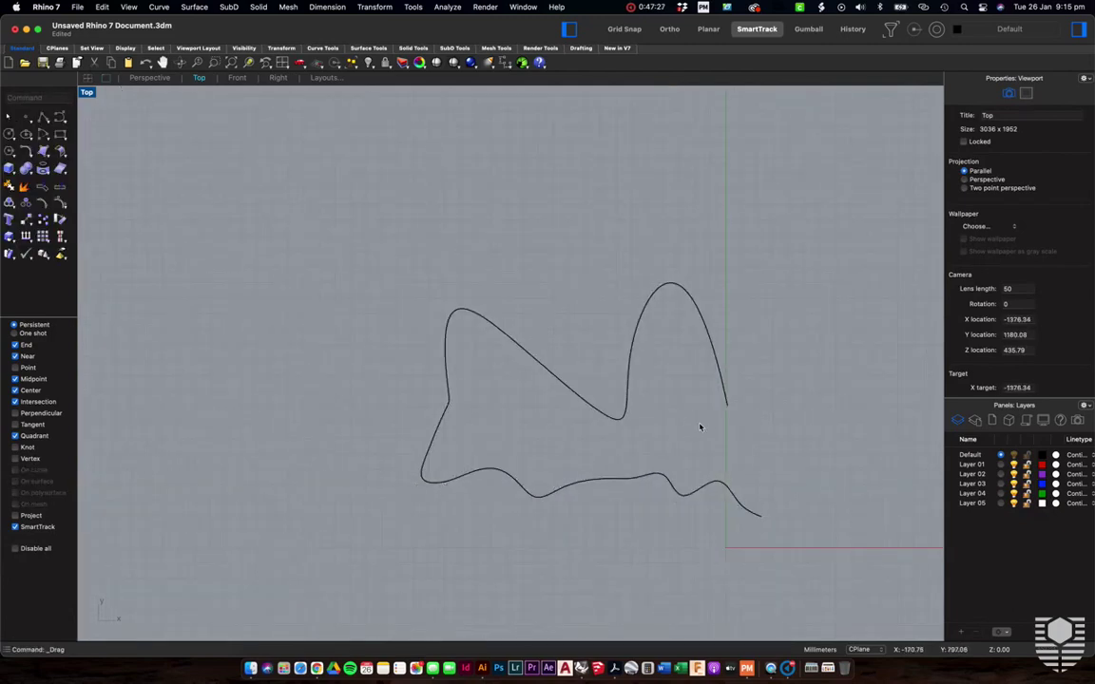
pyautogui.scroll(-2, 701, 426)
pyautogui.hscroll(5, 614, 504)
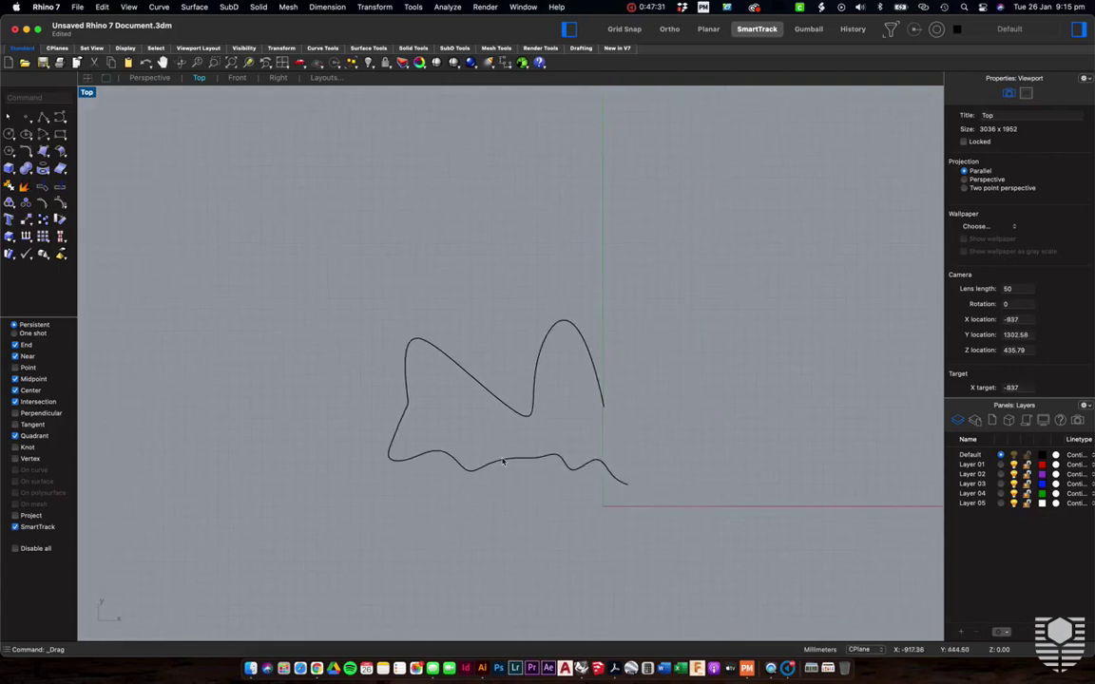
pyautogui.click(159, 7)
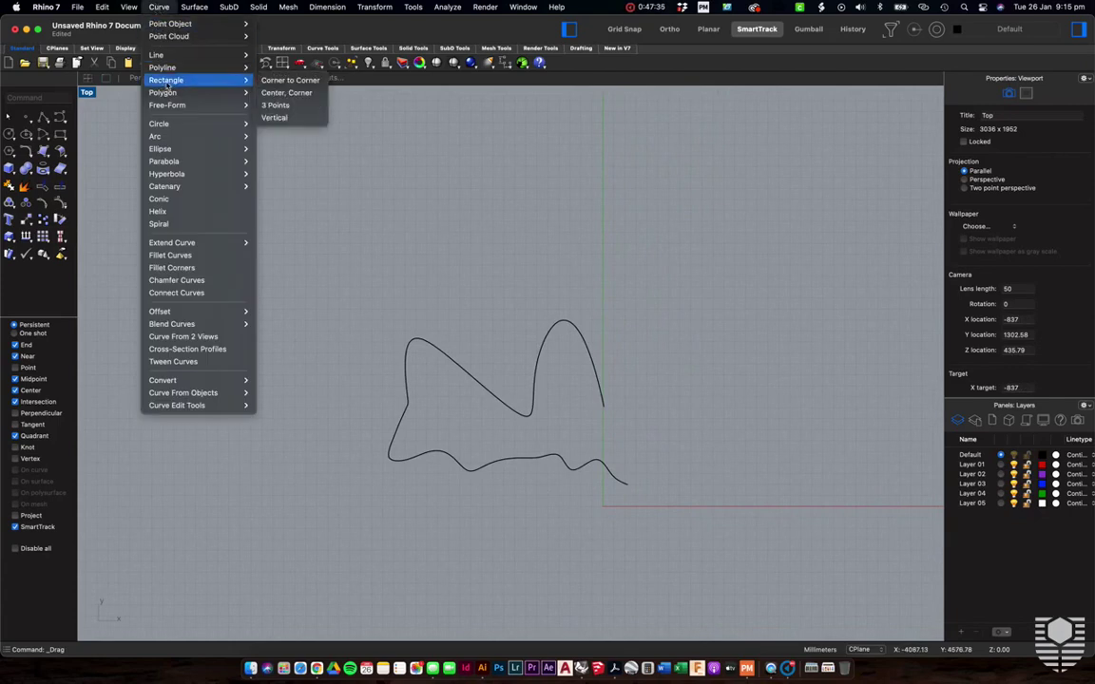
pyautogui.moveTo(183, 94)
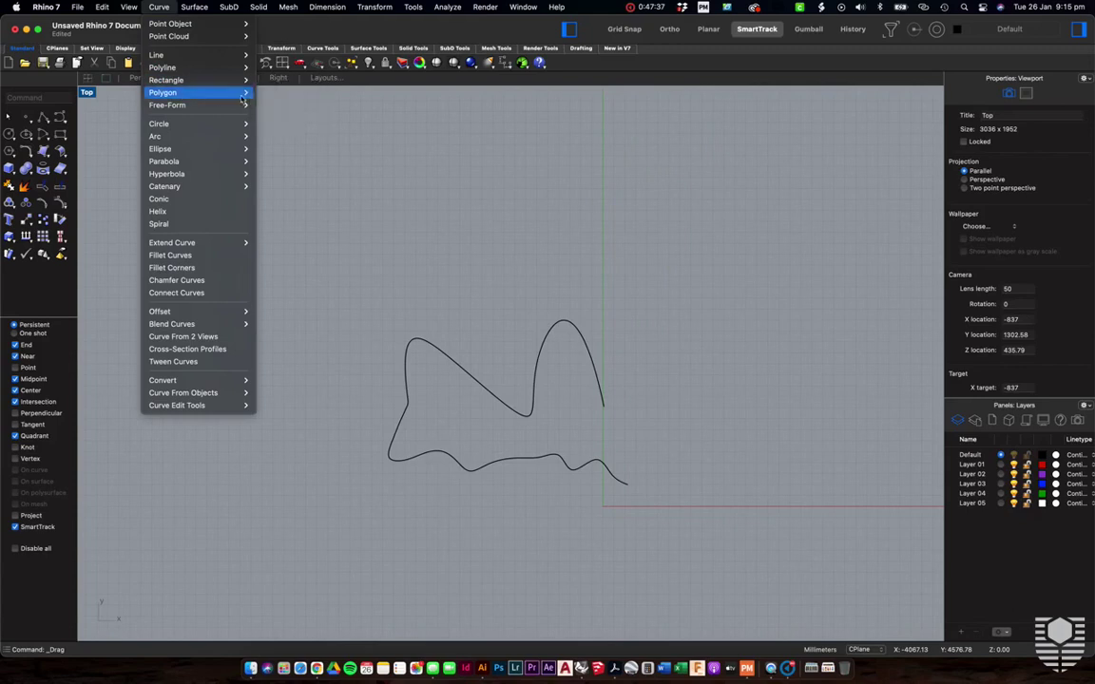
pyautogui.moveTo(214, 80)
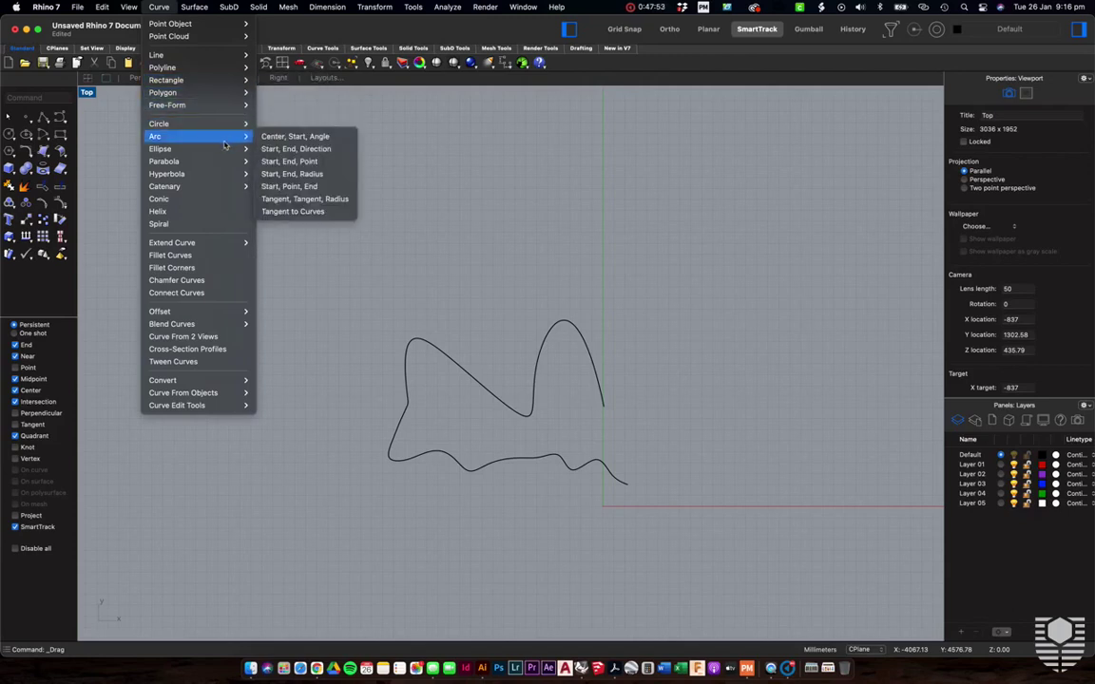
pyautogui.moveTo(223, 152)
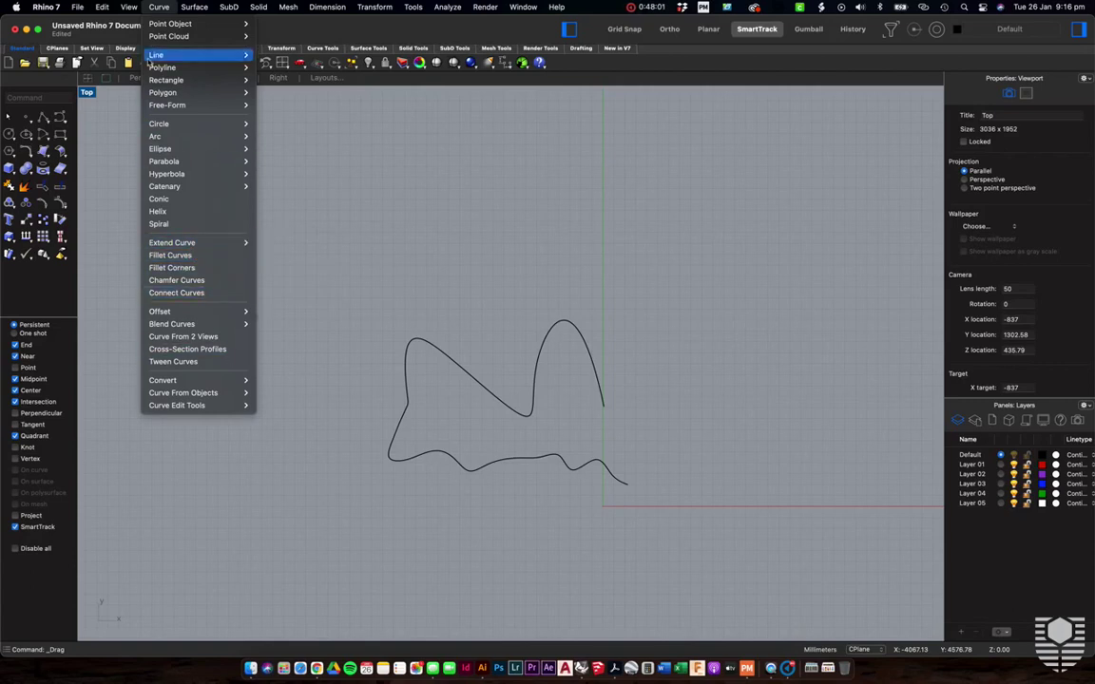
pyautogui.moveTo(107, 7)
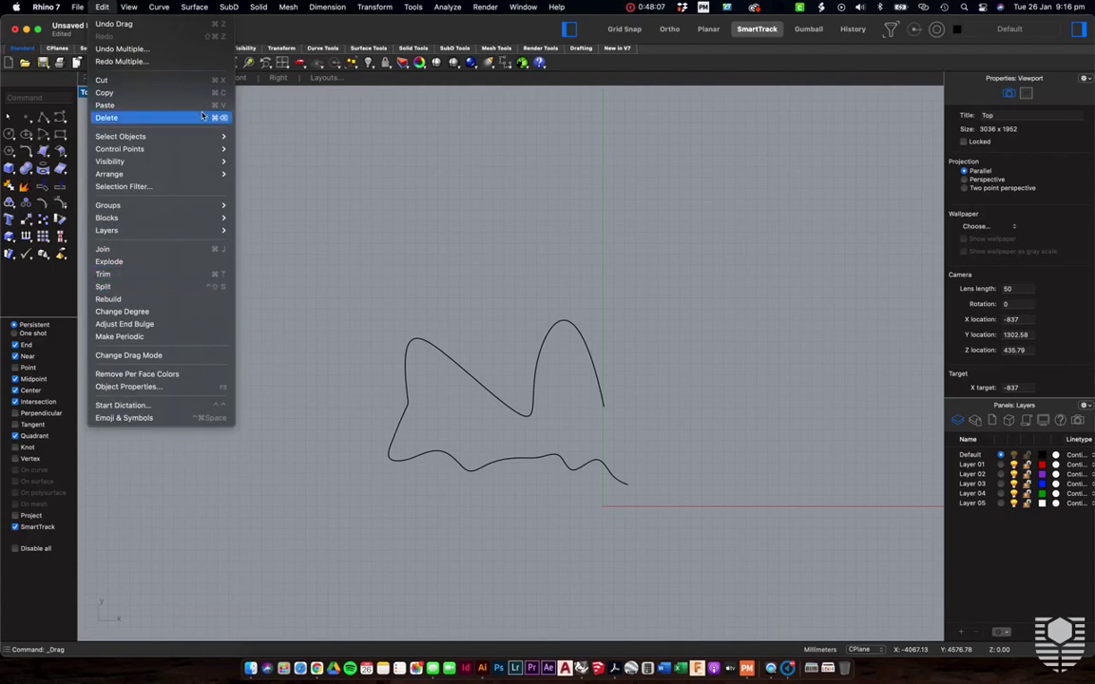
pyautogui.click(434, 16)
pyautogui.click(447, 7)
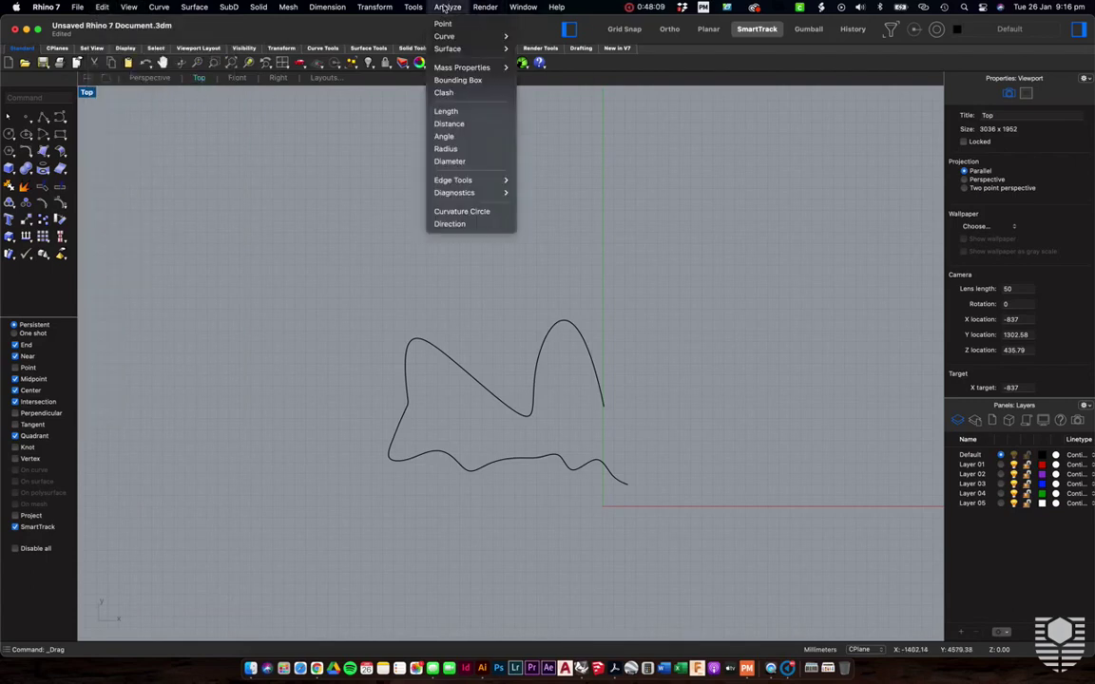
pyautogui.click(667, 475)
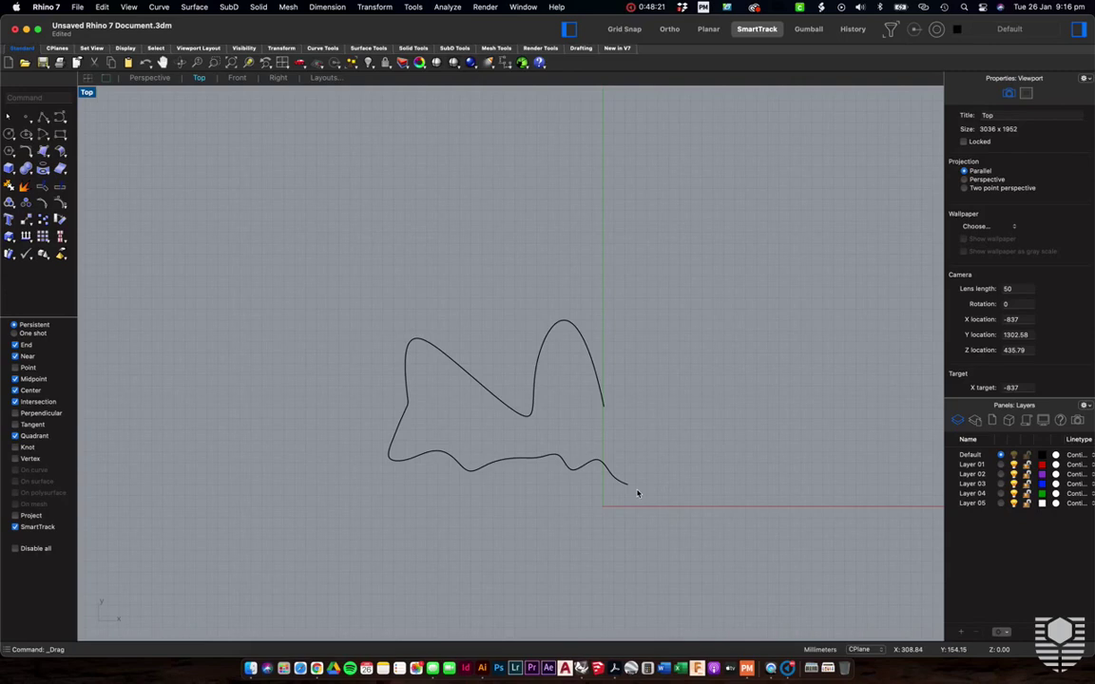
pyautogui.scroll(5, 589, 496)
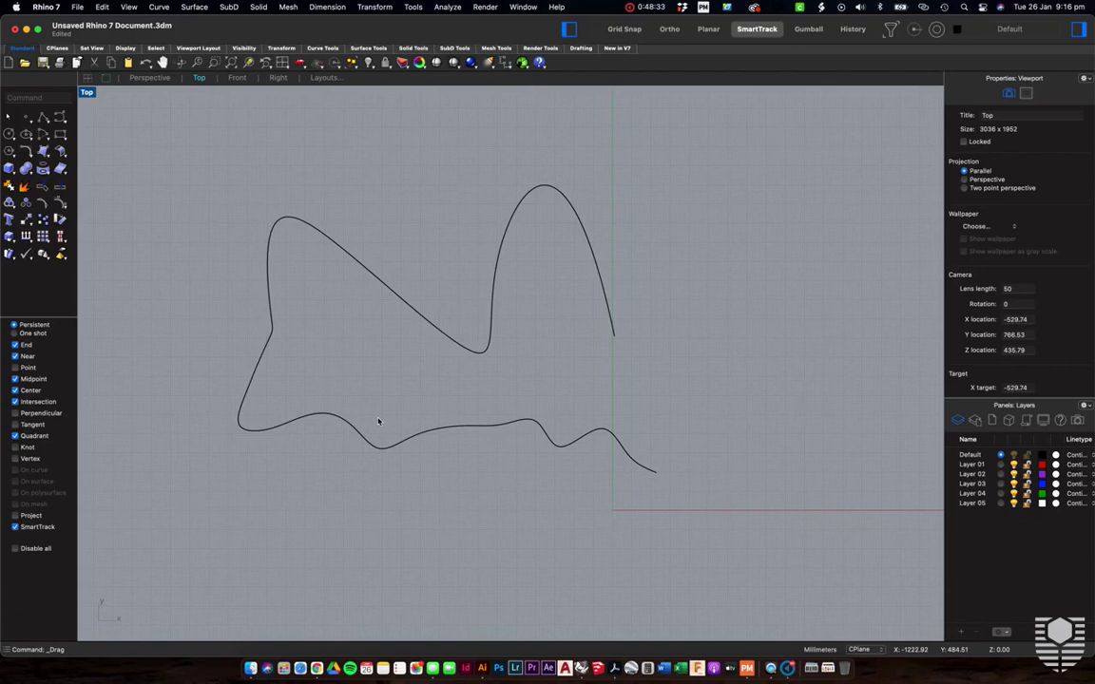
pyautogui.scroll(-3, 404, 426)
pyautogui.click(160, 7)
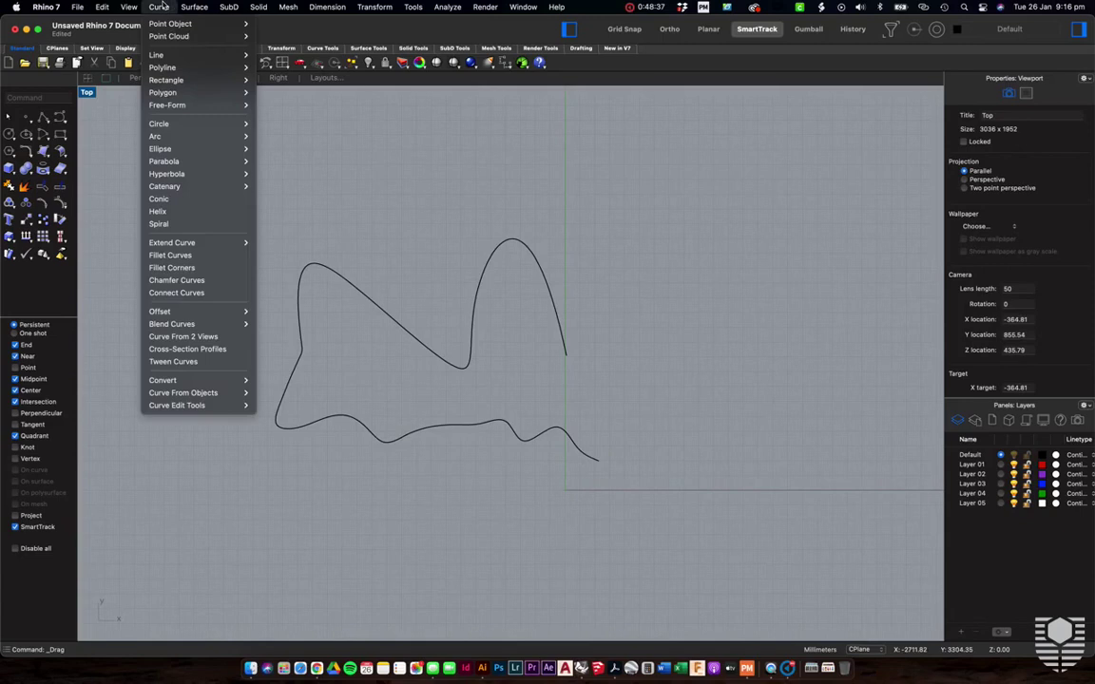
pyautogui.click(731, 415)
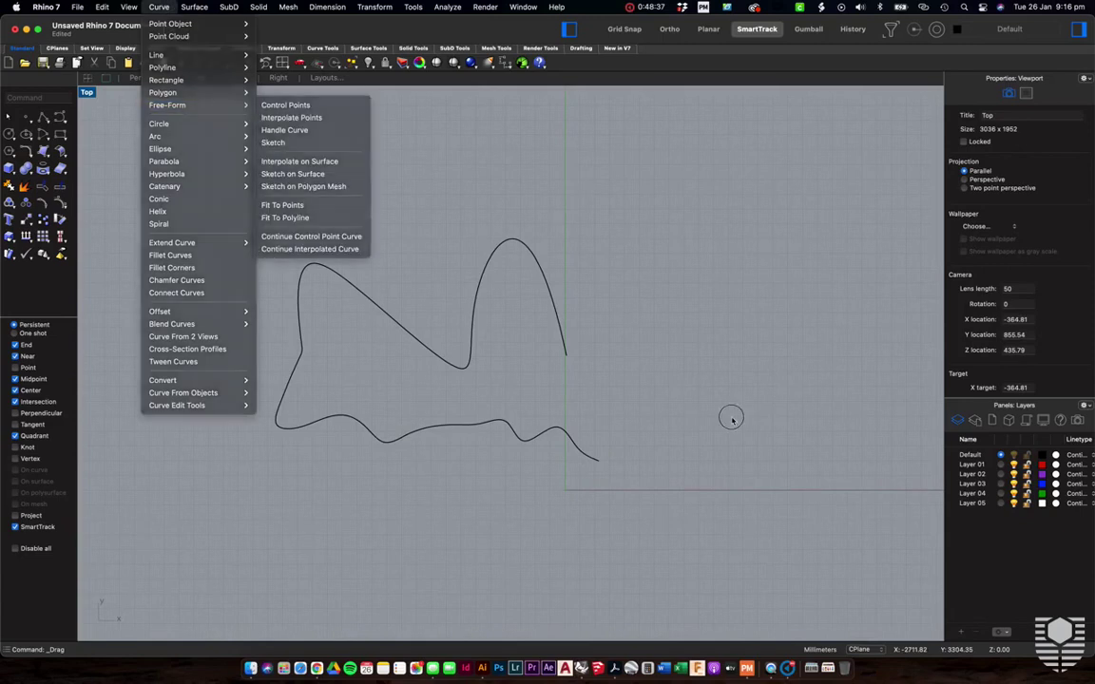